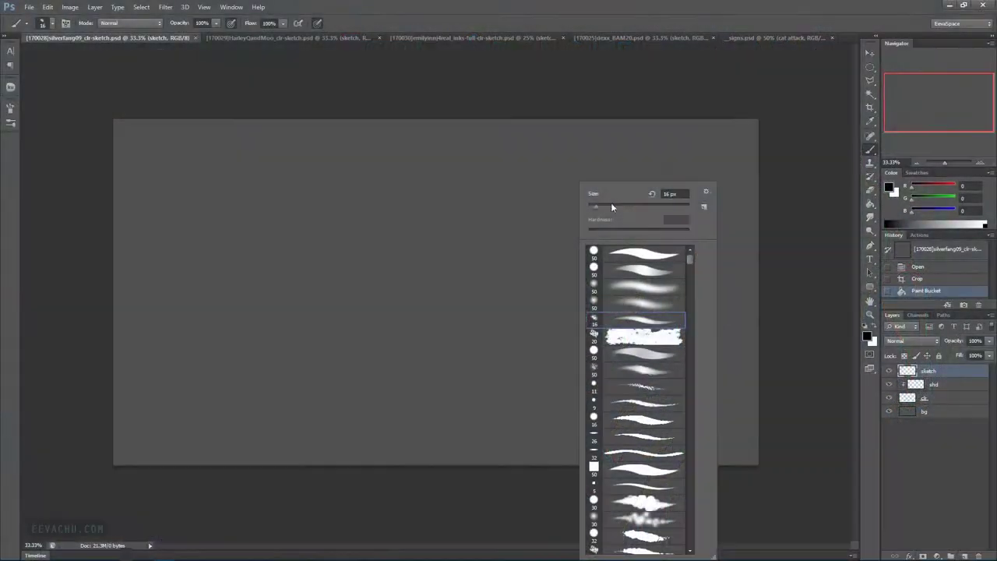
# Draw a straight horizontal ground line across the lower part of the canvas with a 16 px black brush
pyautogui.click(596, 205)
pyautogui.click(115, 412)
pyautogui.moveTo(114, 411)
pyautogui.mouseDown()
pyautogui.moveTo(518, 384)
pyautogui.moveTo(787, 397)
pyautogui.mouseUp()
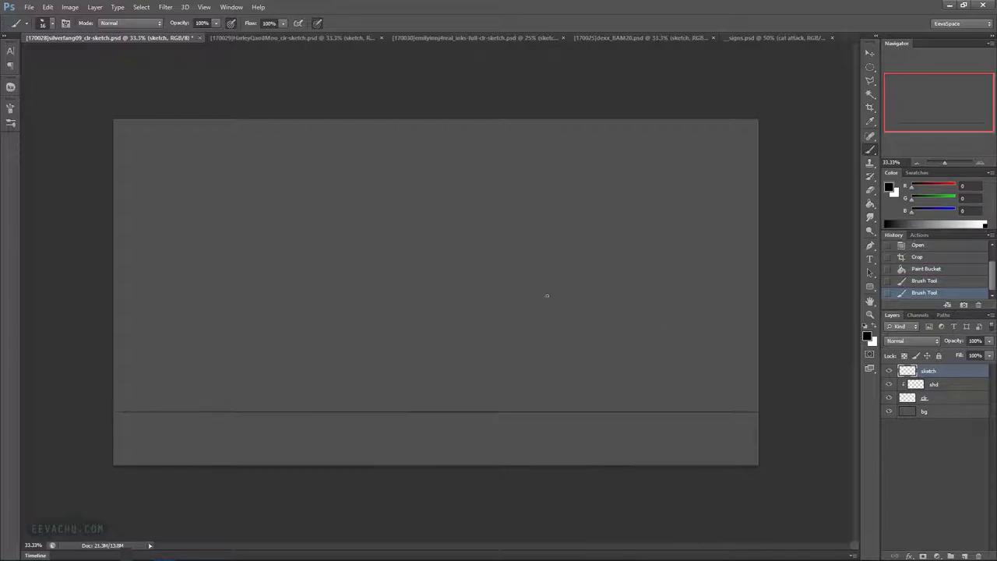
# Sketch the oval head, neck, shoulder line and centre line of a slim standing figure near the canvas's left edge
pyautogui.click(230, 252)
pyautogui.click(219, 248)
pyautogui.click(220, 238)
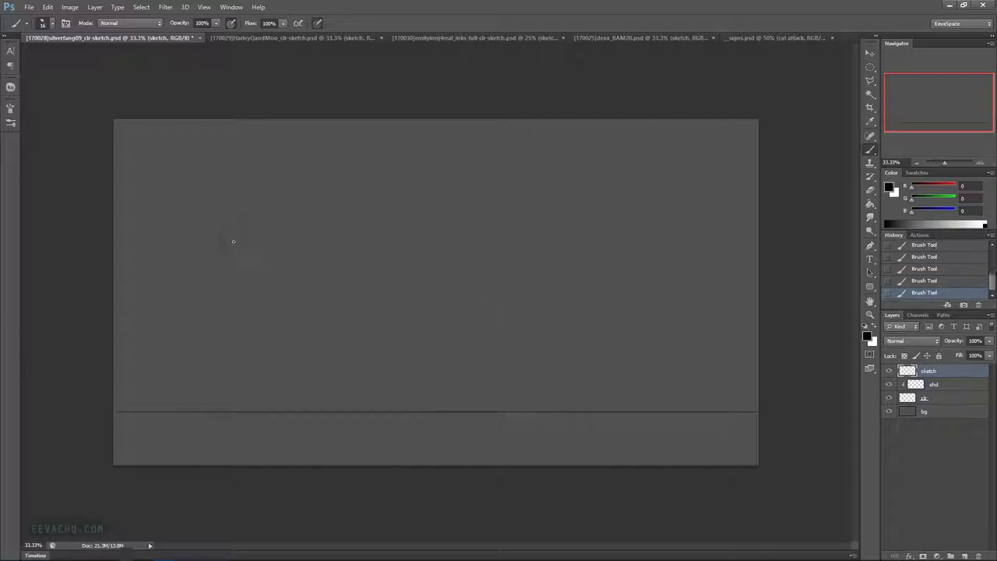
pyautogui.moveTo(223, 236)
pyautogui.mouseDown()
pyautogui.moveTo(241, 255)
pyautogui.moveTo(242, 235)
pyautogui.moveTo(234, 231)
pyautogui.moveTo(250, 254)
pyautogui.moveTo(241, 294)
pyautogui.mouseUp()
pyautogui.moveTo(211, 228)
pyautogui.mouseDown()
pyautogui.moveTo(233, 263)
pyautogui.moveTo(228, 315)
pyautogui.mouseUp()
pyautogui.moveTo(213, 275); pyautogui.dragTo(245, 272)
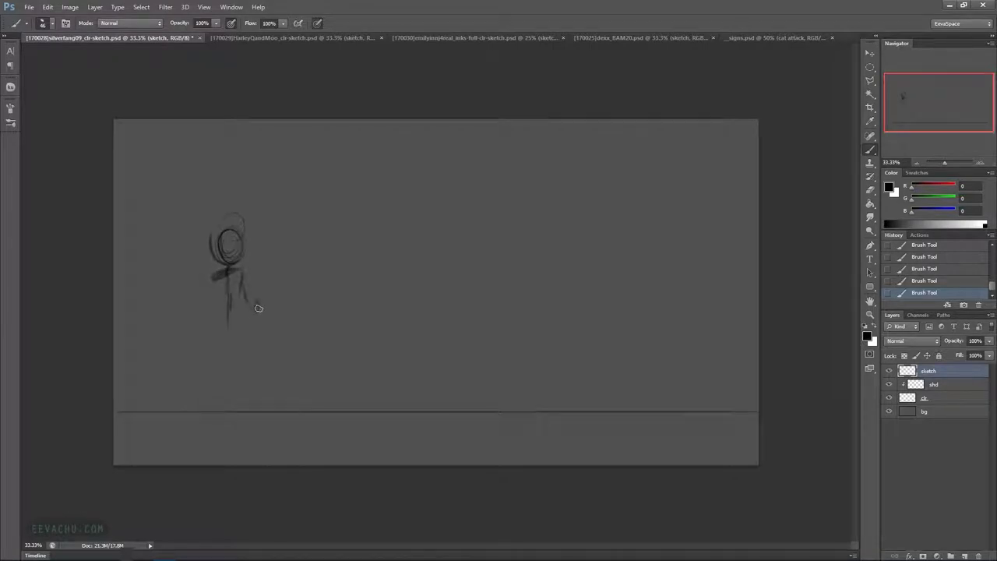
# Rough in the standing figure's forearm, torso sides, hips and long legs, with the feet just below the ground line
pyautogui.moveTo(254, 314)
pyautogui.mouseDown()
pyautogui.moveTo(265, 284)
pyautogui.moveTo(228, 307)
pyautogui.moveTo(216, 289)
pyautogui.moveTo(222, 330)
pyautogui.moveTo(232, 327)
pyautogui.moveTo(231, 286)
pyautogui.moveTo(244, 278)
pyautogui.moveTo(234, 311)
pyautogui.mouseUp()
pyautogui.moveTo(214, 279)
pyautogui.mouseDown()
pyautogui.moveTo(212, 306)
pyautogui.moveTo(231, 345)
pyautogui.moveTo(218, 326)
pyautogui.moveTo(217, 395)
pyautogui.mouseUp()
pyautogui.moveTo(231, 340)
pyautogui.mouseDown()
pyautogui.moveTo(240, 430)
pyautogui.moveTo(216, 434)
pyautogui.moveTo(235, 432)
pyautogui.mouseUp()
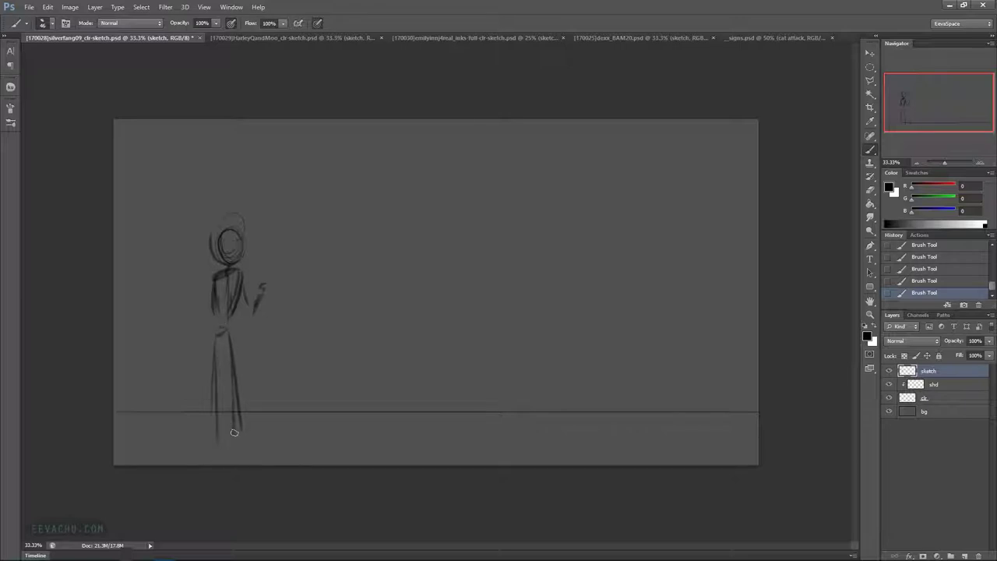
pyautogui.moveTo(212, 317); pyautogui.dragTo(214, 356)
pyautogui.moveTo(218, 276); pyautogui.dragTo(213, 445)
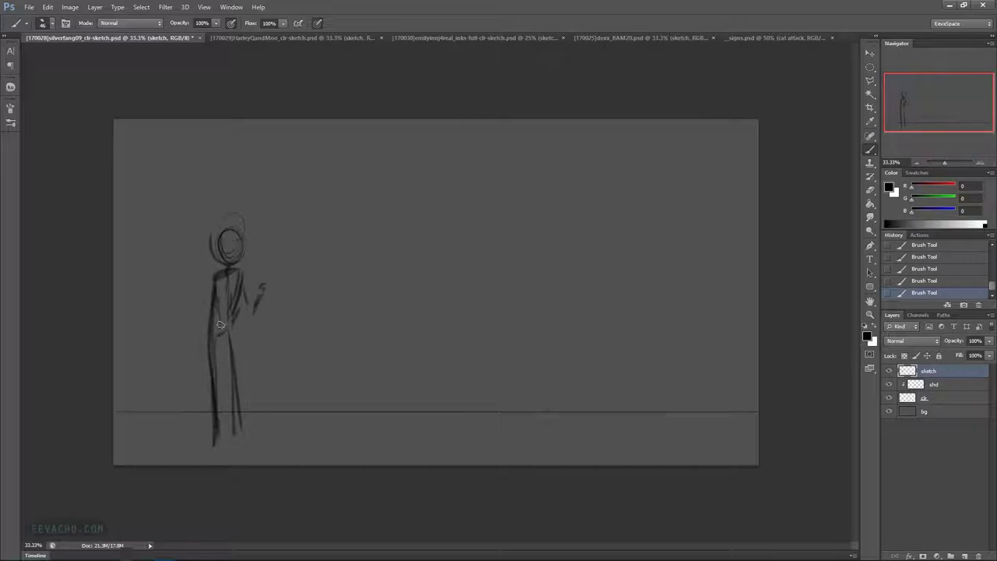
pyautogui.moveTo(244, 279)
pyautogui.mouseDown()
pyautogui.moveTo(219, 316)
pyautogui.moveTo(217, 303)
pyautogui.moveTo(209, 385)
pyautogui.mouseUp()
pyautogui.moveTo(207, 348)
pyautogui.mouseDown()
pyautogui.moveTo(218, 393)
pyautogui.moveTo(208, 414)
pyautogui.moveTo(243, 386)
pyautogui.moveTo(245, 428)
pyautogui.moveTo(202, 435)
pyautogui.moveTo(210, 446)
pyautogui.moveTo(242, 440)
pyautogui.moveTo(225, 329)
pyautogui.moveTo(244, 343)
pyautogui.mouseUp()
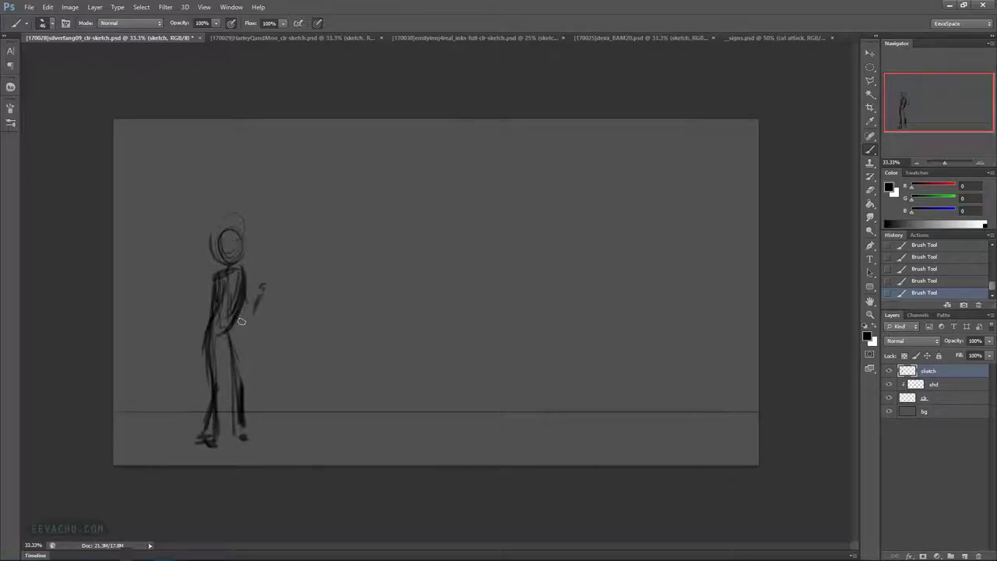
# Add the standing figure's bent arms and raised hand, and reinforce the outer leg and hip lines
pyautogui.moveTo(200, 305); pyautogui.dragTo(195, 314)
pyautogui.moveTo(239, 262)
pyautogui.mouseDown()
pyautogui.moveTo(232, 247)
pyautogui.moveTo(246, 237)
pyautogui.moveTo(250, 267)
pyautogui.moveTo(268, 262)
pyautogui.moveTo(271, 282)
pyautogui.mouseUp()
pyautogui.moveTo(199, 295)
pyautogui.mouseDown()
pyautogui.moveTo(216, 371)
pyautogui.moveTo(235, 407)
pyautogui.moveTo(228, 326)
pyautogui.moveTo(230, 381)
pyautogui.mouseUp()
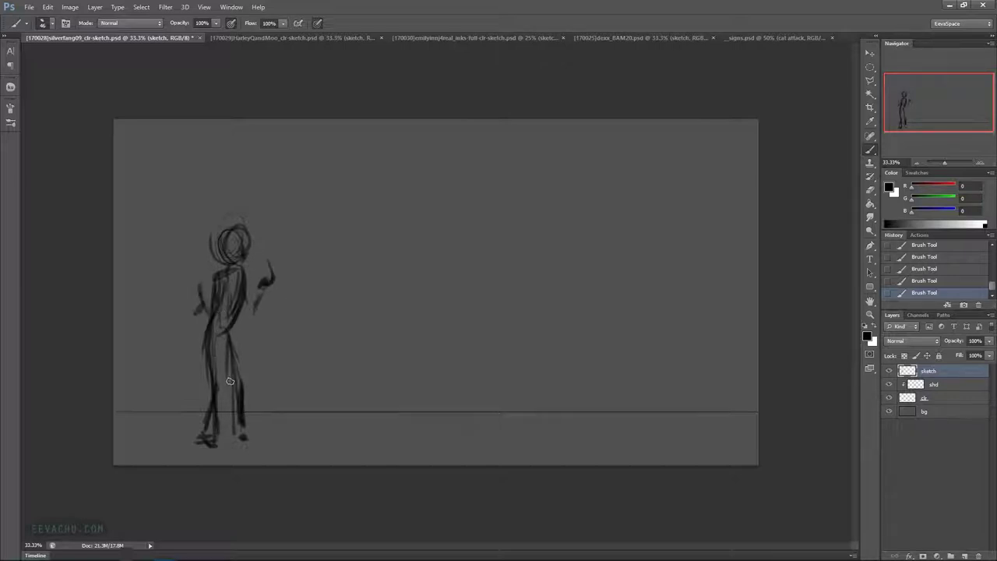
pyautogui.moveTo(203, 338); pyautogui.dragTo(202, 434)
pyautogui.moveTo(204, 336); pyautogui.dragTo(184, 340)
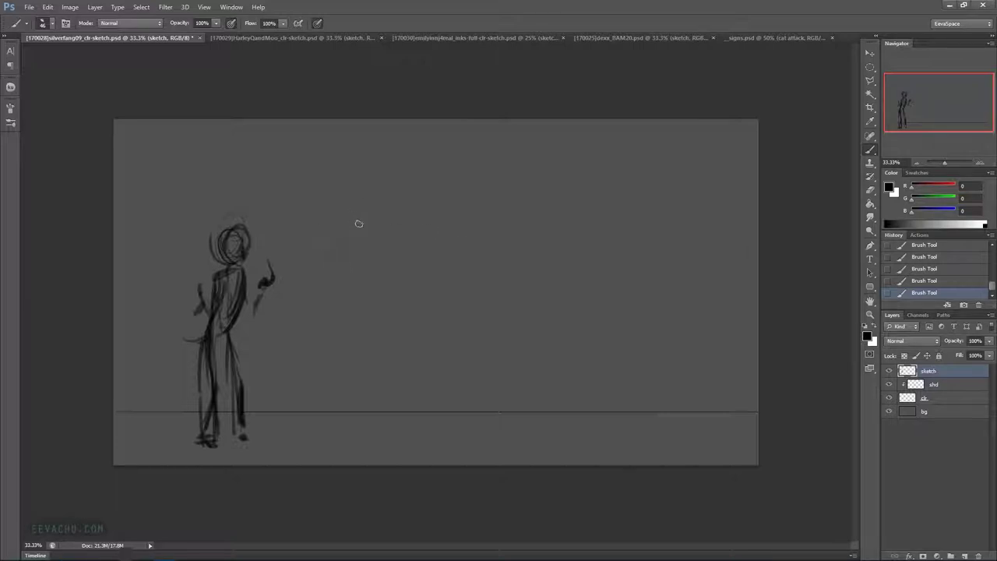
# Sketch a rough head circle and a curved back line for a second figure in the middle of the canvas
pyautogui.moveTo(384, 213)
pyautogui.mouseDown()
pyautogui.moveTo(365, 232)
pyautogui.moveTo(376, 235)
pyautogui.moveTo(364, 295)
pyautogui.mouseUp()
pyautogui.moveTo(381, 259); pyautogui.dragTo(366, 293)
pyautogui.moveTo(424, 240); pyautogui.dragTo(454, 233)
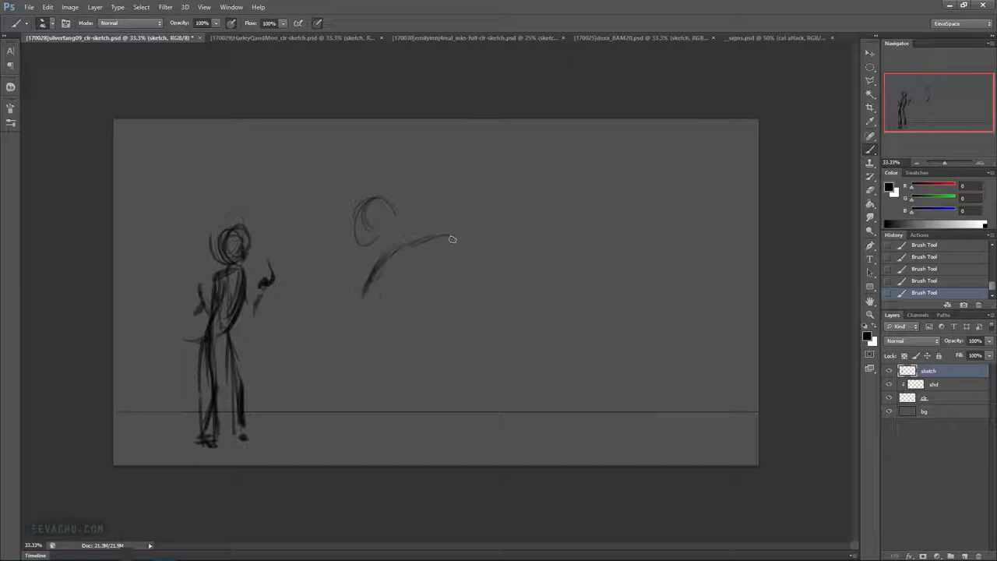
pyautogui.moveTo(402, 253)
pyautogui.mouseDown()
pyautogui.moveTo(384, 277)
pyautogui.moveTo(389, 265)
pyautogui.mouseUp()
# Erase the second figure's head circle using the eraser with a textured tip at 27 px
pyautogui.moveTo(377, 195); pyautogui.dragTo(340, 234)
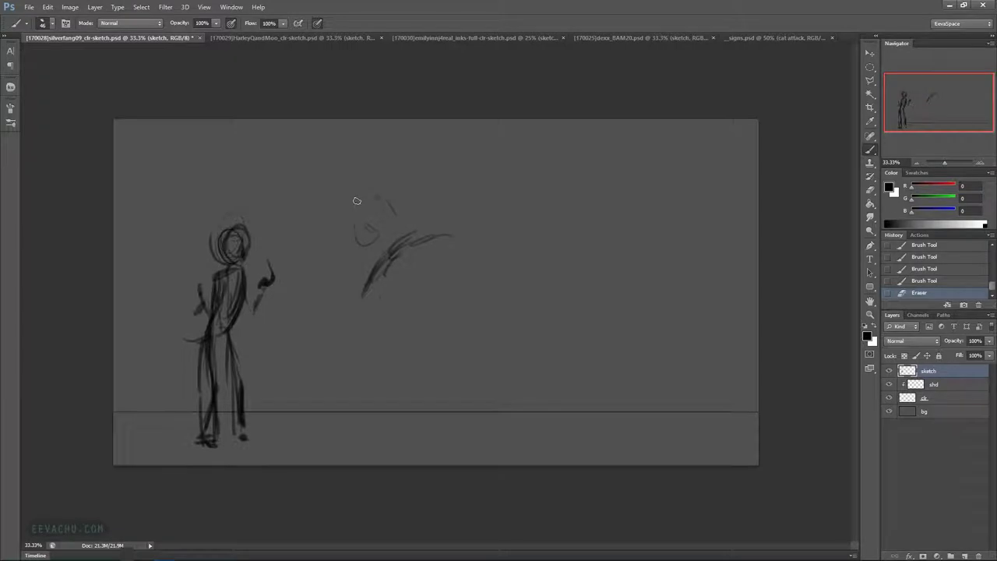
pyautogui.click(869, 189)
pyautogui.rightClick(607, 283)
pyautogui.click(671, 316)
pyautogui.moveTo(641, 207); pyautogui.dragTo(632, 205)
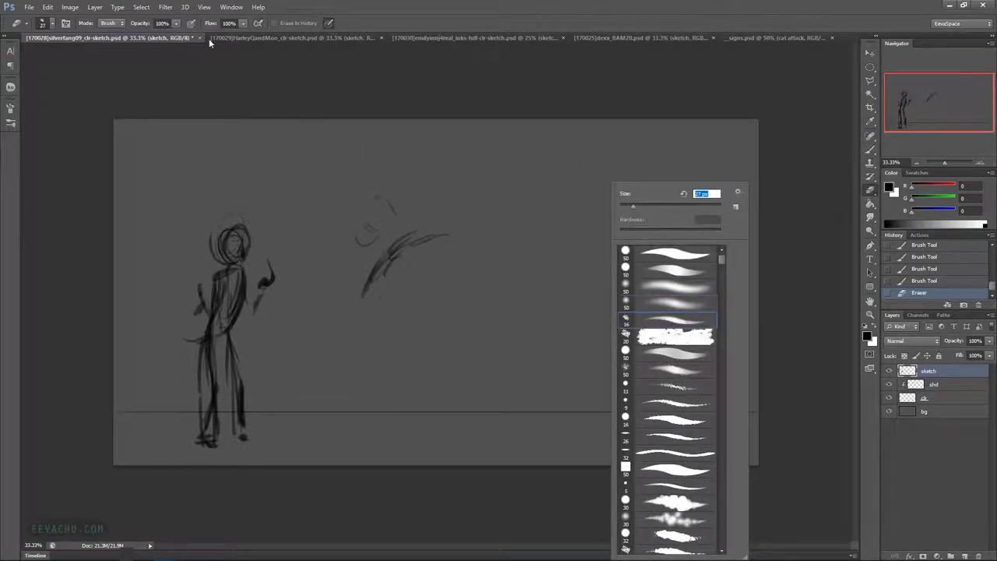
pyautogui.click(301, 39)
pyautogui.click(869, 148)
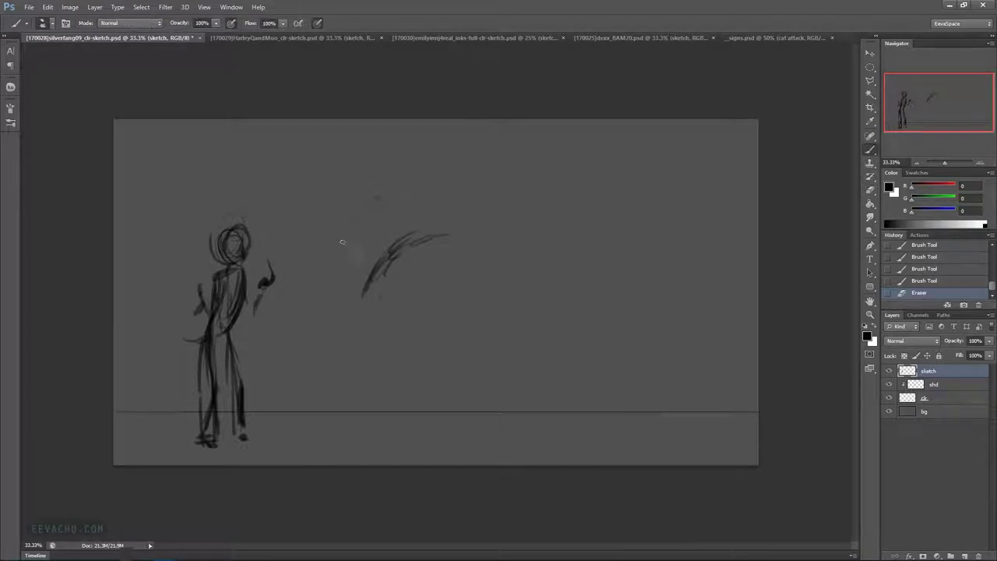
# Sketch the second figure's hunched back, rounded chest and waist lines leaning forward
pyautogui.moveTo(388, 200); pyautogui.dragTo(397, 171)
pyautogui.moveTo(392, 266)
pyautogui.mouseDown()
pyautogui.moveTo(462, 233)
pyautogui.moveTo(448, 255)
pyautogui.mouseUp()
pyautogui.moveTo(374, 324)
pyautogui.mouseDown()
pyautogui.moveTo(372, 332)
pyautogui.moveTo(425, 257)
pyautogui.mouseUp()
pyautogui.moveTo(403, 292); pyautogui.dragTo(467, 303)
pyautogui.moveTo(460, 241); pyautogui.dragTo(439, 304)
pyautogui.moveTo(432, 294); pyautogui.dragTo(453, 294)
pyautogui.moveTo(371, 294)
pyautogui.mouseDown()
pyautogui.moveTo(424, 240)
pyautogui.moveTo(423, 225)
pyautogui.moveTo(458, 219)
pyautogui.moveTo(446, 227)
pyautogui.mouseUp()
pyautogui.moveTo(408, 311)
pyautogui.mouseDown()
pyautogui.moveTo(395, 341)
pyautogui.moveTo(406, 341)
pyautogui.mouseUp()
pyautogui.moveTo(396, 287); pyautogui.dragTo(388, 347)
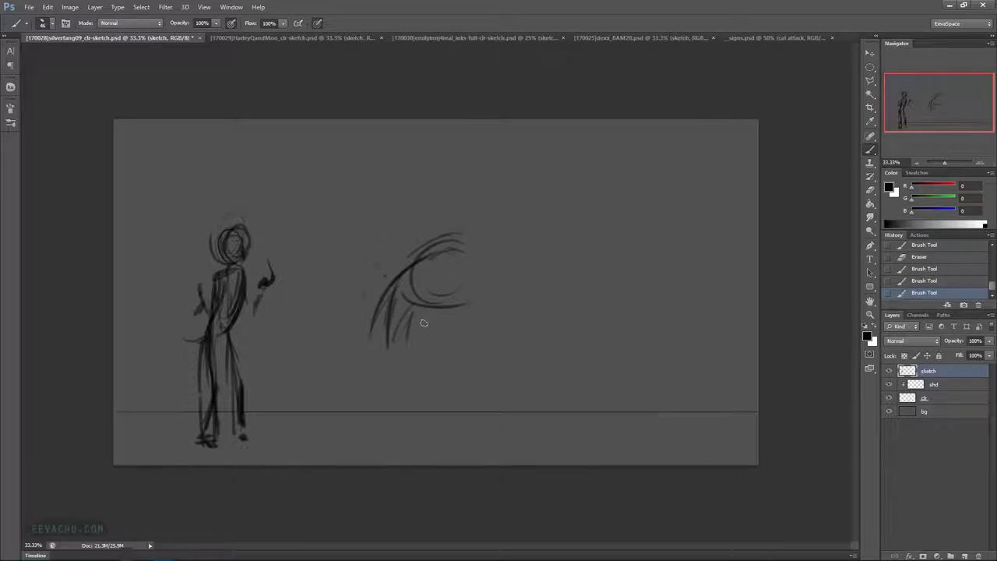
# Rough in the second figure's bent legs and feet down to the ground line
pyautogui.moveTo(417, 312)
pyautogui.mouseDown()
pyautogui.moveTo(453, 320)
pyautogui.moveTo(429, 310)
pyautogui.moveTo(473, 296)
pyautogui.moveTo(442, 339)
pyautogui.moveTo(415, 325)
pyautogui.moveTo(395, 346)
pyautogui.moveTo(385, 333)
pyautogui.moveTo(385, 348)
pyautogui.moveTo(394, 333)
pyautogui.moveTo(395, 394)
pyautogui.moveTo(386, 393)
pyautogui.moveTo(388, 414)
pyautogui.moveTo(387, 395)
pyautogui.moveTo(377, 434)
pyautogui.mouseUp()
pyautogui.moveTo(380, 387)
pyautogui.mouseDown()
pyautogui.moveTo(369, 433)
pyautogui.moveTo(396, 391)
pyautogui.mouseUp()
pyautogui.moveTo(372, 444)
pyautogui.mouseDown()
pyautogui.moveTo(364, 446)
pyautogui.moveTo(386, 447)
pyautogui.mouseUp()
pyautogui.moveTo(374, 386)
pyautogui.mouseDown()
pyautogui.moveTo(358, 429)
pyautogui.moveTo(372, 444)
pyautogui.moveTo(398, 452)
pyautogui.mouseUp()
pyautogui.moveTo(378, 387)
pyautogui.mouseDown()
pyautogui.moveTo(384, 332)
pyautogui.moveTo(396, 393)
pyautogui.moveTo(397, 313)
pyautogui.moveTo(406, 374)
pyautogui.moveTo(376, 335)
pyautogui.mouseUp()
pyautogui.moveTo(377, 369)
pyautogui.mouseDown()
pyautogui.moveTo(387, 283)
pyautogui.moveTo(405, 361)
pyautogui.moveTo(423, 381)
pyautogui.mouseUp()
pyautogui.moveTo(421, 338)
pyautogui.mouseDown()
pyautogui.moveTo(429, 389)
pyautogui.moveTo(407, 412)
pyautogui.moveTo(406, 432)
pyautogui.mouseUp()
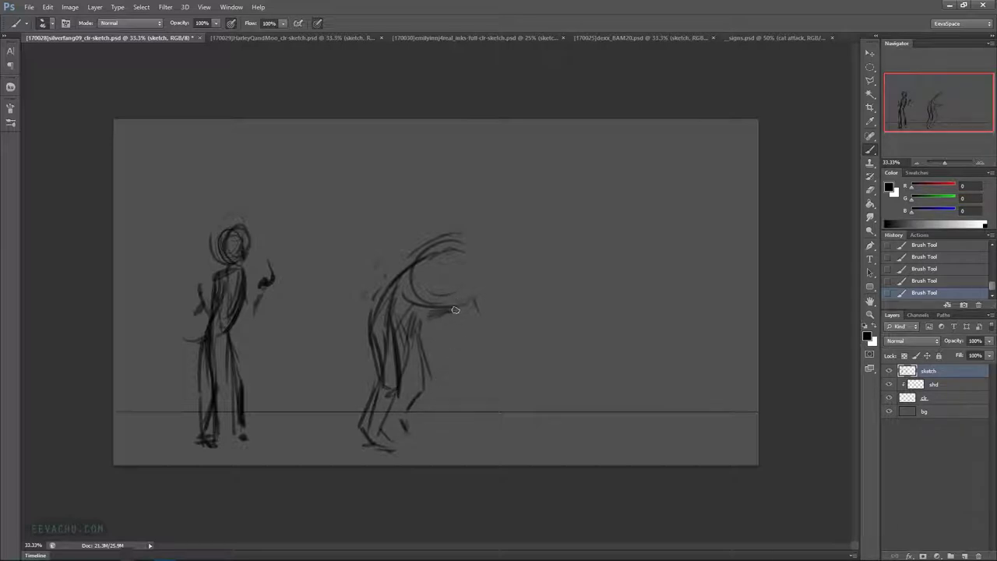
# Add small strokes at the front of the second figure's head and erase the loose chest and head lines
pyautogui.moveTo(477, 286); pyautogui.dragTo(481, 296)
pyautogui.click(870, 189)
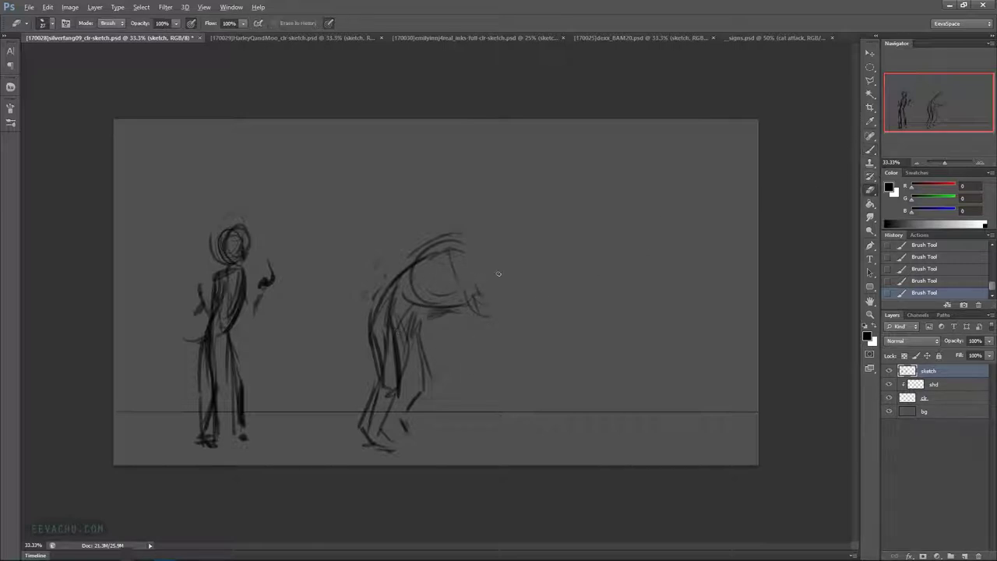
pyautogui.moveTo(471, 221)
pyautogui.mouseDown()
pyautogui.moveTo(379, 345)
pyautogui.moveTo(483, 296)
pyautogui.mouseUp()
# Redraw the second figure's back as a tighter arch curving from the hips over to the lowered head
pyautogui.click(870, 149)
pyautogui.moveTo(485, 230); pyautogui.dragTo(381, 360)
pyautogui.moveTo(396, 265)
pyautogui.mouseDown()
pyautogui.moveTo(375, 361)
pyautogui.moveTo(368, 307)
pyautogui.mouseUp()
pyautogui.moveTo(365, 307); pyautogui.dragTo(369, 343)
pyautogui.moveTo(424, 247); pyautogui.dragTo(386, 365)
pyautogui.moveTo(431, 258)
pyautogui.mouseDown()
pyautogui.moveTo(437, 270)
pyautogui.moveTo(450, 268)
pyautogui.mouseUp()
pyautogui.moveTo(373, 293)
pyautogui.mouseDown()
pyautogui.moveTo(446, 293)
pyautogui.moveTo(417, 269)
pyautogui.mouseUp()
# Redraw the second figure's crouching thighs and shins and strengthen its arched back
pyautogui.moveTo(362, 323); pyautogui.dragTo(365, 346)
pyautogui.moveTo(387, 350)
pyautogui.mouseDown()
pyautogui.moveTo(435, 390)
pyautogui.moveTo(399, 405)
pyautogui.moveTo(390, 362)
pyautogui.moveTo(371, 413)
pyautogui.moveTo(350, 430)
pyautogui.moveTo(390, 448)
pyautogui.moveTo(425, 445)
pyautogui.moveTo(436, 377)
pyautogui.mouseUp()
pyautogui.moveTo(381, 409)
pyautogui.mouseDown()
pyautogui.moveTo(382, 383)
pyautogui.moveTo(359, 368)
pyautogui.moveTo(374, 382)
pyautogui.mouseUp()
pyautogui.moveTo(360, 314)
pyautogui.mouseDown()
pyautogui.moveTo(415, 269)
pyautogui.moveTo(429, 270)
pyautogui.moveTo(420, 250)
pyautogui.mouseUp()
pyautogui.moveTo(364, 287)
pyautogui.mouseDown()
pyautogui.moveTo(413, 250)
pyautogui.moveTo(464, 272)
pyautogui.moveTo(460, 300)
pyautogui.moveTo(477, 306)
pyautogui.moveTo(469, 304)
pyautogui.mouseUp()
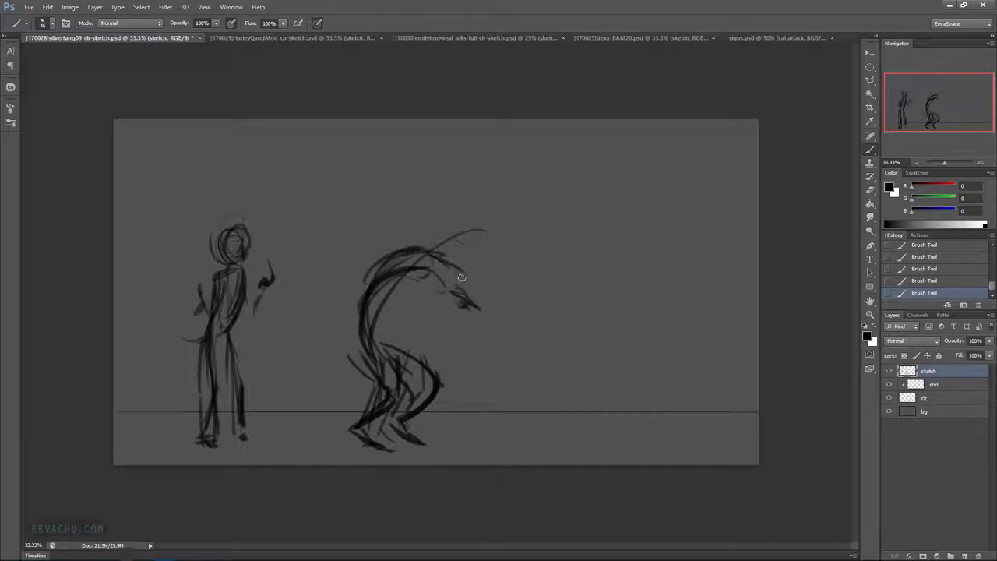
# Extend the second figure's upper back line and build up heavier bent legs with feet
pyautogui.moveTo(414, 249); pyautogui.dragTo(466, 257)
pyautogui.moveTo(428, 357)
pyautogui.mouseDown()
pyautogui.moveTo(452, 386)
pyautogui.moveTo(442, 411)
pyautogui.mouseUp()
pyautogui.moveTo(441, 407)
pyautogui.mouseDown()
pyautogui.moveTo(435, 419)
pyautogui.moveTo(450, 436)
pyautogui.moveTo(426, 443)
pyautogui.moveTo(444, 436)
pyautogui.mouseUp()
pyautogui.moveTo(435, 448); pyautogui.dragTo(457, 442)
pyautogui.moveTo(419, 413); pyautogui.dragTo(424, 438)
pyautogui.moveTo(433, 392); pyautogui.dragTo(419, 408)
pyautogui.moveTo(411, 370); pyautogui.dragTo(426, 403)
pyautogui.moveTo(402, 350)
pyautogui.mouseDown()
pyautogui.moveTo(417, 378)
pyautogui.moveTo(396, 373)
pyautogui.mouseUp()
pyautogui.moveTo(396, 385)
pyautogui.mouseDown()
pyautogui.moveTo(405, 399)
pyautogui.moveTo(383, 391)
pyautogui.moveTo(361, 349)
pyautogui.moveTo(380, 346)
pyautogui.moveTo(401, 361)
pyautogui.moveTo(430, 346)
pyautogui.moveTo(408, 362)
pyautogui.mouseUp()
pyautogui.moveTo(394, 406)
pyautogui.mouseDown()
pyautogui.moveTo(367, 426)
pyautogui.moveTo(397, 450)
pyautogui.moveTo(366, 452)
pyautogui.moveTo(410, 452)
pyautogui.mouseUp()
# Erase the surplus strokes around the second figure's front lower leg and foot, undoing one eraser stroke
pyautogui.moveTo(456, 382)
pyautogui.mouseDown()
pyautogui.moveTo(457, 418)
pyautogui.moveTo(505, 391)
pyautogui.mouseUp()
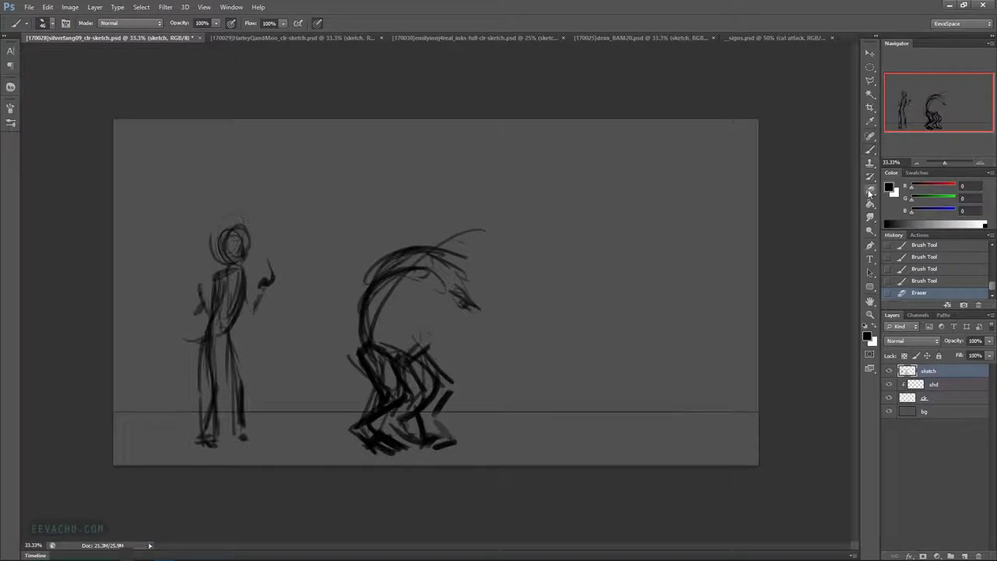
pyautogui.press('e')
pyautogui.moveTo(441, 425)
pyautogui.mouseDown()
pyautogui.moveTo(441, 397)
pyautogui.moveTo(438, 438)
pyautogui.moveTo(399, 433)
pyautogui.mouseUp()
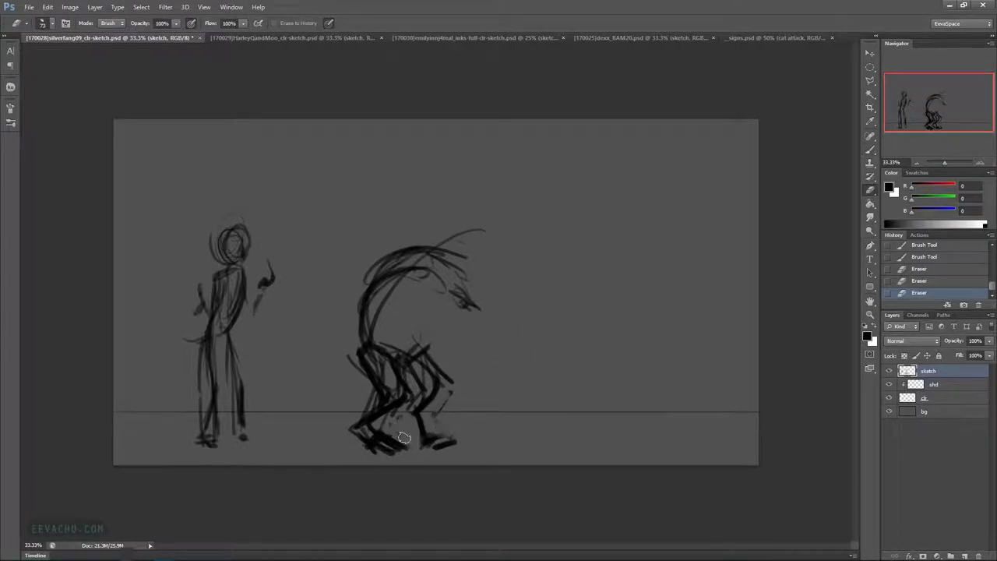
pyautogui.hotkey('ctrl', 'z')
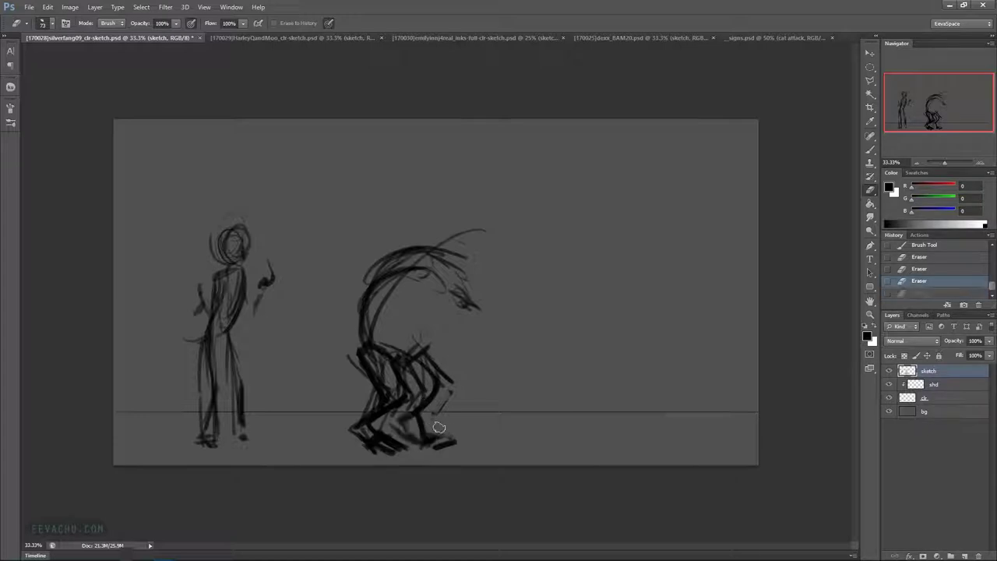
pyautogui.moveTo(411, 409)
pyautogui.mouseDown()
pyautogui.moveTo(440, 439)
pyautogui.moveTo(429, 374)
pyautogui.moveTo(427, 403)
pyautogui.mouseUp()
# Redraw the second figure's front leg, darken both feet and start the shoulder and upper arm
pyautogui.click(870, 149)
pyautogui.moveTo(404, 372); pyautogui.dragTo(421, 398)
pyautogui.moveTo(411, 382); pyautogui.dragTo(431, 450)
pyautogui.moveTo(423, 404); pyautogui.dragTo(443, 441)
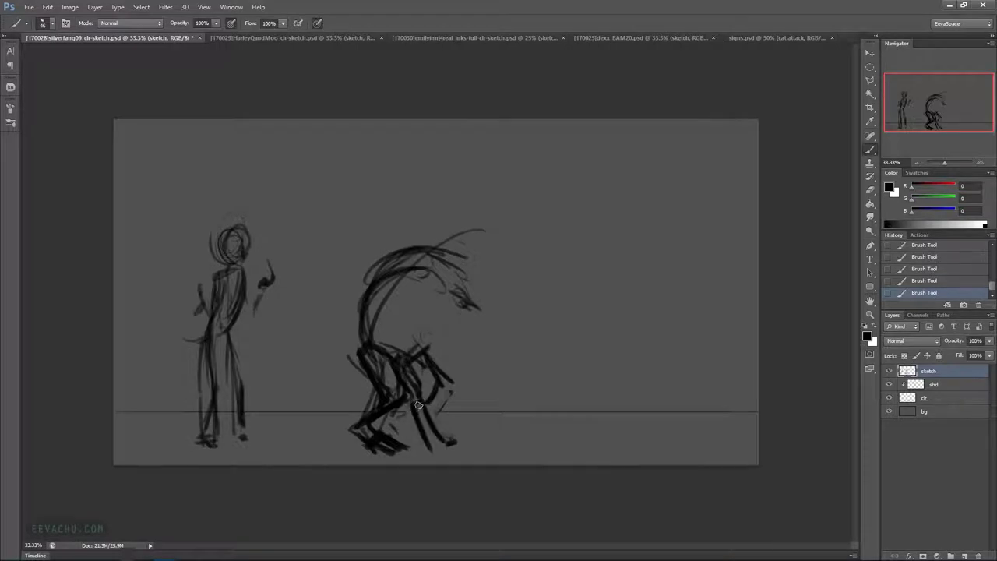
pyautogui.moveTo(415, 443)
pyautogui.mouseDown()
pyautogui.moveTo(442, 445)
pyautogui.moveTo(429, 405)
pyautogui.moveTo(444, 400)
pyautogui.mouseUp()
pyautogui.moveTo(379, 425)
pyautogui.mouseDown()
pyautogui.moveTo(383, 436)
pyautogui.moveTo(365, 415)
pyautogui.moveTo(352, 433)
pyautogui.moveTo(355, 403)
pyautogui.moveTo(390, 361)
pyautogui.moveTo(400, 320)
pyautogui.moveTo(436, 304)
pyautogui.moveTo(419, 304)
pyautogui.moveTo(435, 340)
pyautogui.mouseUp()
# Sketch the second figure's bent arm raised to its face, the clawed hand and the bowed head
pyautogui.press('e')
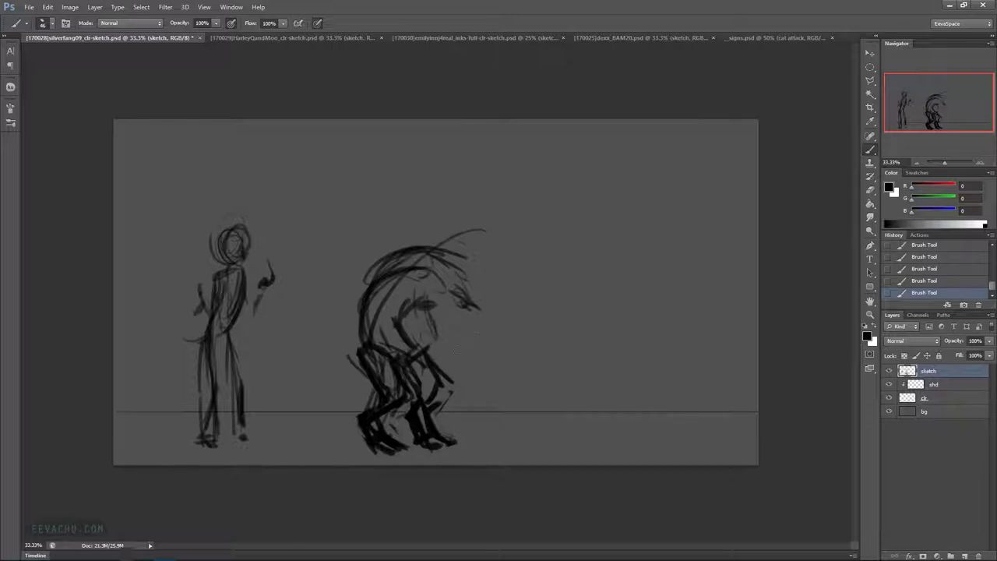
pyautogui.moveTo(428, 317)
pyautogui.mouseDown()
pyautogui.moveTo(433, 338)
pyautogui.moveTo(463, 355)
pyautogui.mouseUp()
pyautogui.moveTo(466, 306)
pyautogui.mouseDown()
pyautogui.moveTo(482, 279)
pyautogui.moveTo(475, 299)
pyautogui.moveTo(465, 273)
pyautogui.moveTo(486, 286)
pyautogui.moveTo(470, 293)
pyautogui.moveTo(483, 317)
pyautogui.moveTo(466, 277)
pyautogui.moveTo(463, 307)
pyautogui.moveTo(487, 338)
pyautogui.moveTo(439, 309)
pyautogui.moveTo(461, 343)
pyautogui.moveTo(444, 343)
pyautogui.moveTo(407, 302)
pyautogui.moveTo(437, 301)
pyautogui.moveTo(429, 275)
pyautogui.moveTo(444, 285)
pyautogui.moveTo(422, 272)
pyautogui.moveTo(427, 328)
pyautogui.moveTo(435, 290)
pyautogui.moveTo(464, 344)
pyautogui.moveTo(496, 311)
pyautogui.mouseUp()
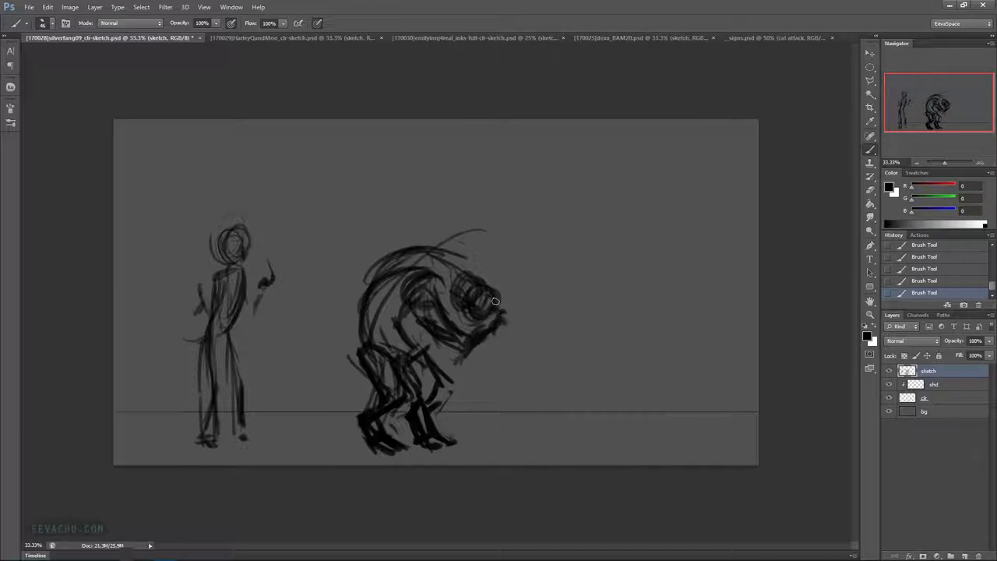
pyautogui.moveTo(482, 292)
pyautogui.mouseDown()
pyautogui.moveTo(454, 284)
pyautogui.moveTo(479, 299)
pyautogui.moveTo(454, 258)
pyautogui.moveTo(462, 268)
pyautogui.moveTo(439, 272)
pyautogui.moveTo(449, 302)
pyautogui.moveTo(439, 323)
pyautogui.moveTo(415, 308)
pyautogui.moveTo(411, 345)
pyautogui.moveTo(403, 324)
pyautogui.moveTo(413, 366)
pyautogui.moveTo(434, 323)
pyautogui.moveTo(416, 334)
pyautogui.moveTo(449, 381)
pyautogui.moveTo(442, 387)
pyautogui.moveTo(397, 346)
pyautogui.moveTo(386, 385)
pyautogui.moveTo(369, 354)
pyautogui.mouseUp()
# Clean up the second figure's thighs, add a curled tail, thicken its back and erase the stray line above the head
pyautogui.press('e')
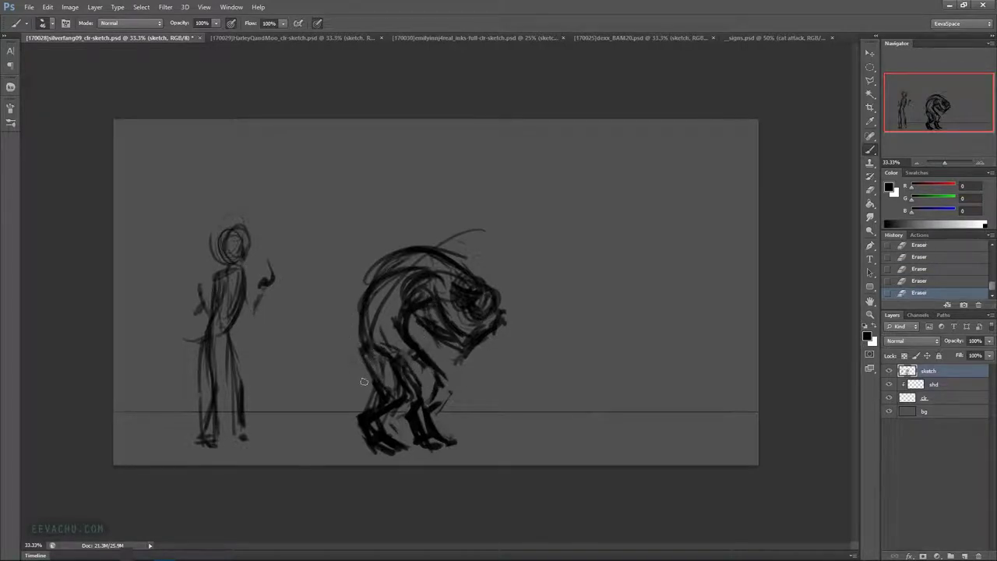
pyautogui.moveTo(361, 351); pyautogui.dragTo(368, 341)
pyautogui.moveTo(366, 346)
pyautogui.mouseDown()
pyautogui.moveTo(327, 366)
pyautogui.moveTo(343, 377)
pyautogui.moveTo(361, 364)
pyautogui.moveTo(387, 269)
pyautogui.mouseUp()
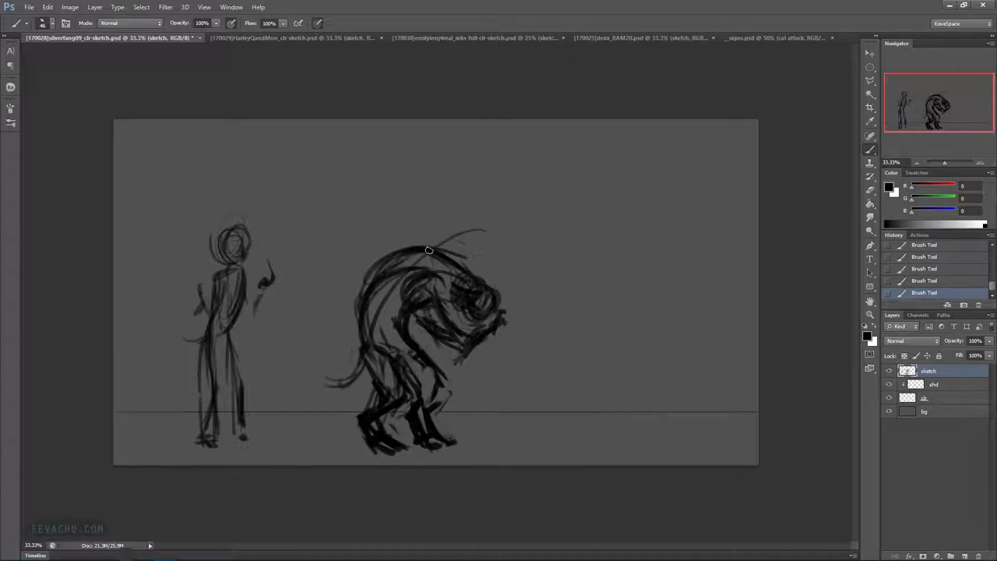
pyautogui.moveTo(465, 258)
pyautogui.mouseDown()
pyautogui.moveTo(450, 237)
pyautogui.moveTo(494, 239)
pyautogui.mouseUp()
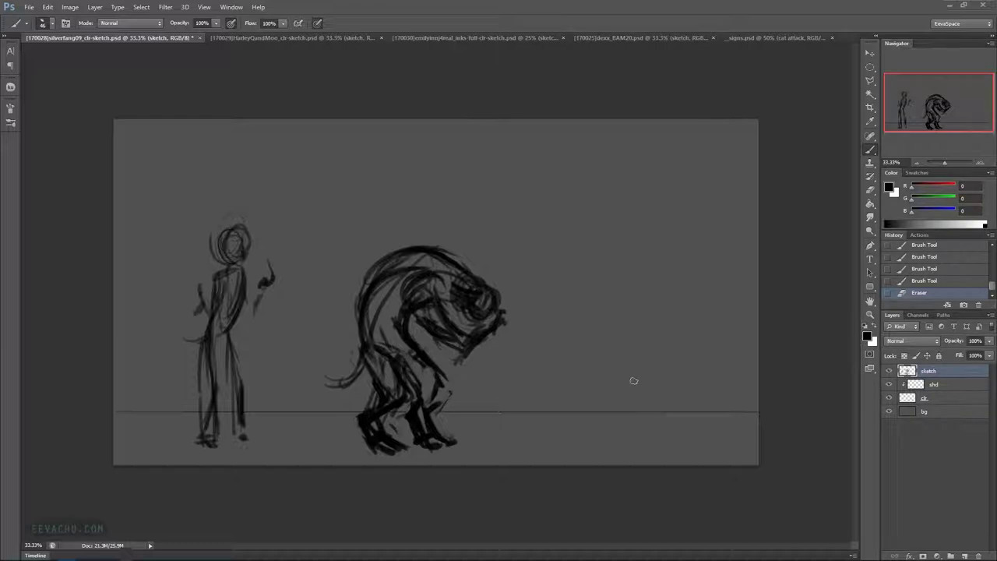
# Sketch a third, larger figure's diagonal waist and large oval ribcage on the right side of the canvas
pyautogui.moveTo(576, 368); pyautogui.dragTo(568, 379)
pyautogui.moveTo(574, 369); pyautogui.dragTo(567, 381)
pyautogui.moveTo(619, 332)
pyautogui.mouseDown()
pyautogui.moveTo(608, 367)
pyautogui.moveTo(622, 347)
pyautogui.moveTo(599, 395)
pyautogui.mouseUp()
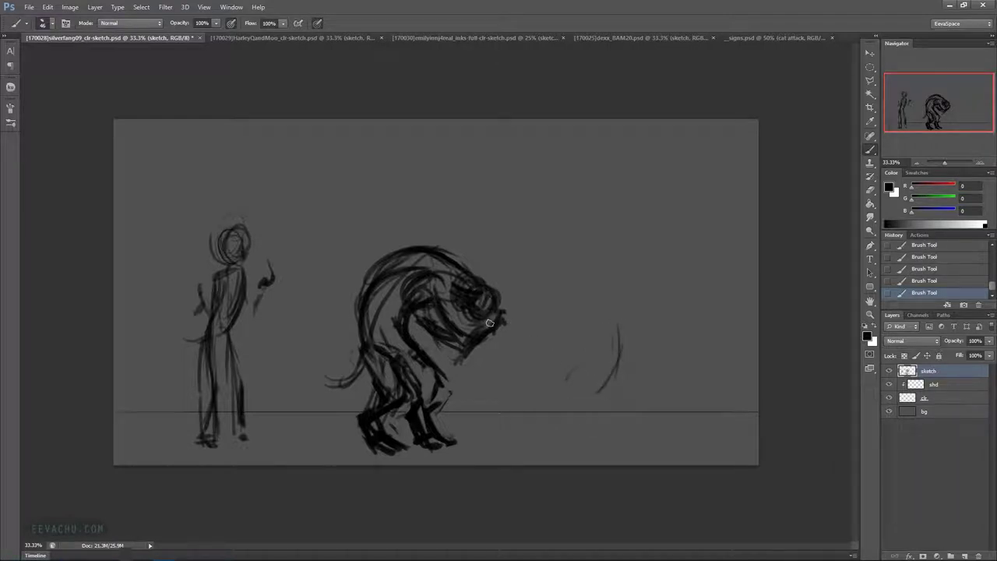
pyautogui.moveTo(613, 369); pyautogui.dragTo(593, 387)
pyautogui.moveTo(616, 333)
pyautogui.mouseDown()
pyautogui.moveTo(560, 384)
pyautogui.moveTo(579, 383)
pyautogui.moveTo(561, 401)
pyautogui.mouseUp()
pyautogui.moveTo(602, 371); pyautogui.dragTo(630, 230)
pyautogui.moveTo(615, 351)
pyautogui.mouseDown()
pyautogui.moveTo(639, 207)
pyautogui.moveTo(597, 238)
pyautogui.moveTo(624, 281)
pyautogui.moveTo(621, 212)
pyautogui.moveTo(628, 234)
pyautogui.moveTo(667, 257)
pyautogui.moveTo(612, 239)
pyautogui.moveTo(621, 336)
pyautogui.moveTo(612, 271)
pyautogui.moveTo(598, 343)
pyautogui.moveTo(581, 361)
pyautogui.mouseUp()
pyautogui.moveTo(635, 303); pyautogui.dragTo(639, 340)
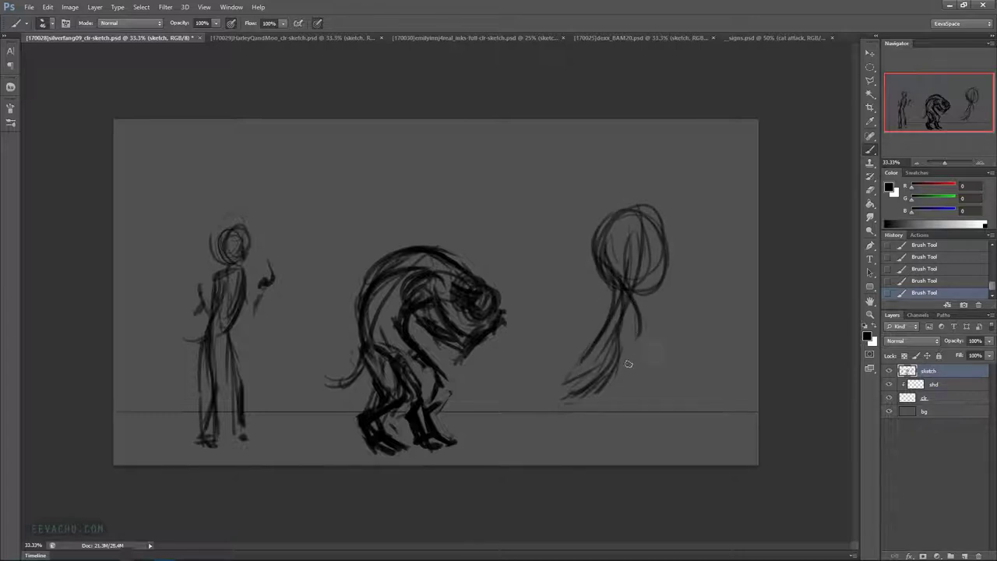
# Add the third figure's back line, wide-striding legs with feet, and the near shoulder and upper arm
pyautogui.moveTo(666, 267)
pyautogui.mouseDown()
pyautogui.moveTo(675, 248)
pyautogui.moveTo(638, 352)
pyautogui.mouseUp()
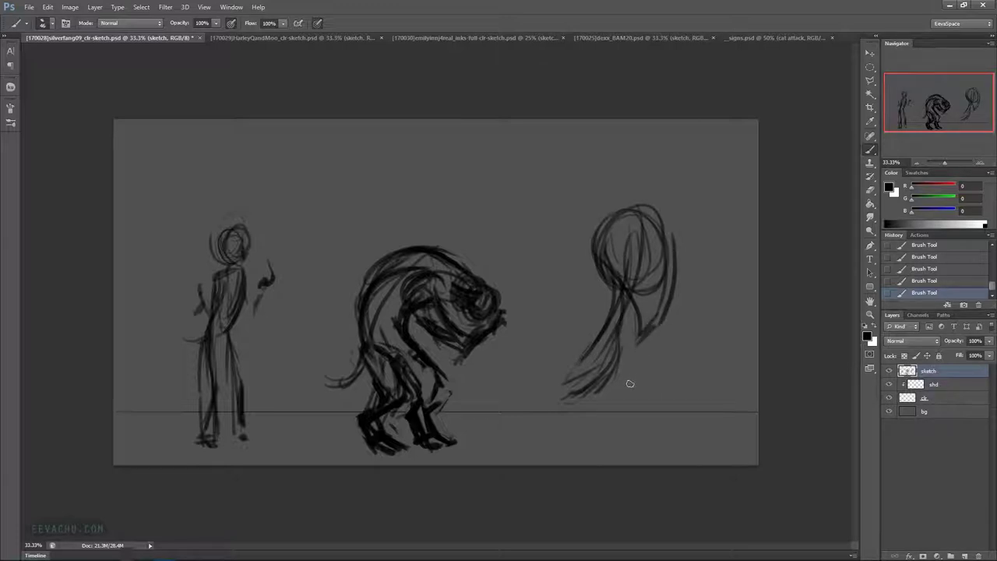
pyautogui.moveTo(592, 369)
pyautogui.mouseDown()
pyautogui.moveTo(579, 348)
pyautogui.moveTo(567, 417)
pyautogui.moveTo(581, 397)
pyautogui.moveTo(578, 379)
pyautogui.moveTo(569, 400)
pyautogui.moveTo(604, 362)
pyautogui.moveTo(609, 395)
pyautogui.moveTo(615, 371)
pyautogui.moveTo(596, 416)
pyautogui.moveTo(584, 413)
pyautogui.moveTo(571, 379)
pyautogui.moveTo(569, 401)
pyautogui.moveTo(526, 414)
pyautogui.moveTo(522, 447)
pyautogui.mouseUp()
pyautogui.moveTo(639, 397)
pyautogui.mouseDown()
pyautogui.moveTo(652, 389)
pyautogui.moveTo(640, 392)
pyautogui.moveTo(655, 401)
pyautogui.mouseUp()
pyautogui.moveTo(653, 348)
pyautogui.mouseDown()
pyautogui.moveTo(664, 406)
pyautogui.moveTo(648, 406)
pyautogui.moveTo(645, 423)
pyautogui.moveTo(674, 427)
pyautogui.moveTo(642, 428)
pyautogui.moveTo(656, 417)
pyautogui.moveTo(668, 440)
pyautogui.moveTo(693, 435)
pyautogui.moveTo(677, 446)
pyautogui.moveTo(705, 436)
pyautogui.moveTo(679, 361)
pyautogui.mouseUp()
pyautogui.moveTo(596, 238)
pyautogui.mouseDown()
pyautogui.moveTo(575, 321)
pyautogui.moveTo(570, 264)
pyautogui.moveTo(565, 276)
pyautogui.moveTo(607, 241)
pyautogui.moveTo(623, 276)
pyautogui.moveTo(592, 254)
pyautogui.moveTo(596, 279)
pyautogui.moveTo(601, 246)
pyautogui.moveTo(569, 268)
pyautogui.moveTo(565, 296)
pyautogui.moveTo(591, 297)
pyautogui.moveTo(590, 328)
pyautogui.mouseUp()
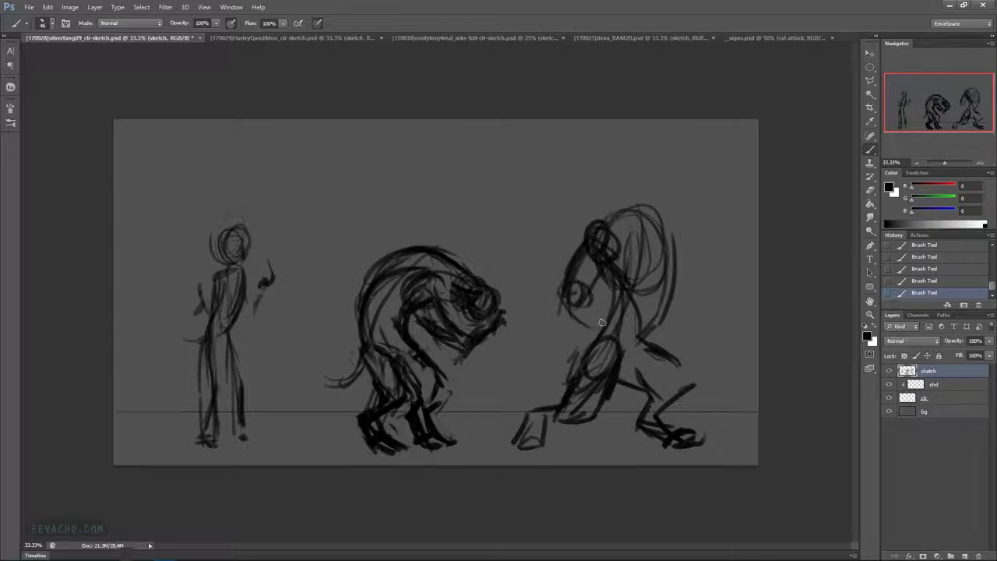
# Build up the third figure's left-side hanging arm with an elbow circle, forearm contours and wrist
pyautogui.moveTo(561, 285); pyautogui.dragTo(552, 341)
pyautogui.moveTo(586, 240)
pyautogui.mouseDown()
pyautogui.moveTo(565, 259)
pyautogui.moveTo(551, 309)
pyautogui.moveTo(560, 327)
pyautogui.mouseUp()
pyautogui.moveTo(574, 282); pyautogui.dragTo(589, 299)
pyautogui.moveTo(586, 294); pyautogui.dragTo(567, 341)
pyautogui.moveTo(553, 321); pyautogui.dragTo(573, 360)
pyautogui.moveTo(576, 302)
pyautogui.mouseDown()
pyautogui.moveTo(570, 272)
pyautogui.moveTo(554, 332)
pyautogui.moveTo(575, 356)
pyautogui.moveTo(577, 304)
pyautogui.mouseUp()
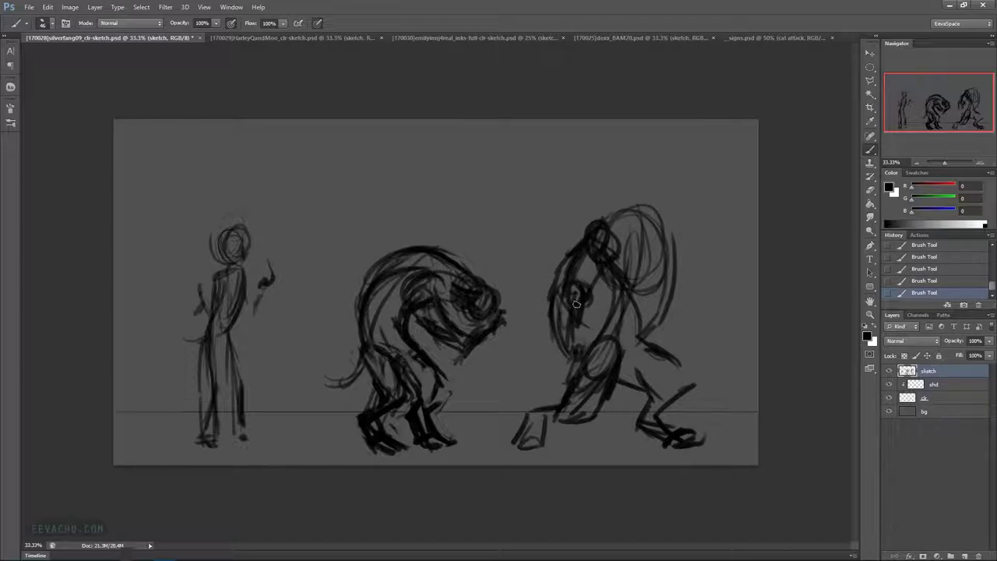
# Sketch the third figure's tall pointed head and neck, the outer back contour and the far arm with its hand
pyautogui.moveTo(602, 231)
pyautogui.mouseDown()
pyautogui.moveTo(611, 224)
pyautogui.moveTo(597, 187)
pyautogui.moveTo(625, 187)
pyautogui.moveTo(605, 169)
pyautogui.mouseUp()
pyautogui.moveTo(640, 137)
pyautogui.mouseDown()
pyautogui.moveTo(656, 152)
pyautogui.moveTo(643, 198)
pyautogui.moveTo(670, 233)
pyautogui.moveTo(672, 257)
pyautogui.moveTo(658, 258)
pyautogui.moveTo(674, 269)
pyautogui.mouseUp()
pyautogui.moveTo(703, 307)
pyautogui.mouseDown()
pyautogui.moveTo(687, 336)
pyautogui.moveTo(677, 298)
pyautogui.moveTo(687, 286)
pyautogui.moveTo(699, 322)
pyautogui.moveTo(687, 354)
pyautogui.moveTo(703, 350)
pyautogui.moveTo(685, 362)
pyautogui.moveTo(659, 352)
pyautogui.moveTo(641, 369)
pyautogui.moveTo(681, 279)
pyautogui.moveTo(653, 337)
pyautogui.mouseUp()
pyautogui.moveTo(645, 208); pyautogui.dragTo(633, 184)
pyautogui.moveTo(614, 151); pyautogui.dragTo(603, 181)
pyautogui.moveTo(698, 274); pyautogui.dragTo(708, 342)
pyautogui.moveTo(691, 344); pyautogui.dragTo(706, 337)
# Tighten the first figure's torso contour and clear the loose lines around its hips and legs
pyautogui.moveTo(247, 273); pyautogui.dragTo(241, 331)
pyautogui.moveTo(212, 343); pyautogui.dragTo(225, 342)
pyautogui.moveTo(239, 306); pyautogui.dragTo(200, 442)
pyautogui.moveTo(198, 391)
pyautogui.mouseDown()
pyautogui.moveTo(197, 361)
pyautogui.moveTo(197, 387)
pyautogui.mouseUp()
pyautogui.moveTo(200, 347)
pyautogui.mouseDown()
pyautogui.moveTo(208, 432)
pyautogui.moveTo(204, 401)
pyautogui.mouseUp()
# Redraw the first figure's two straight legs and feet with darker brush strokes
pyautogui.press('b')
pyautogui.moveTo(207, 337); pyautogui.dragTo(210, 433)
pyautogui.moveTo(209, 386); pyautogui.dragTo(212, 441)
pyautogui.moveTo(234, 344); pyautogui.dragTo(230, 438)
pyautogui.moveTo(233, 363)
pyautogui.mouseDown()
pyautogui.moveTo(235, 437)
pyautogui.moveTo(250, 445)
pyautogui.mouseUp()
pyautogui.moveTo(221, 438); pyautogui.dragTo(202, 447)
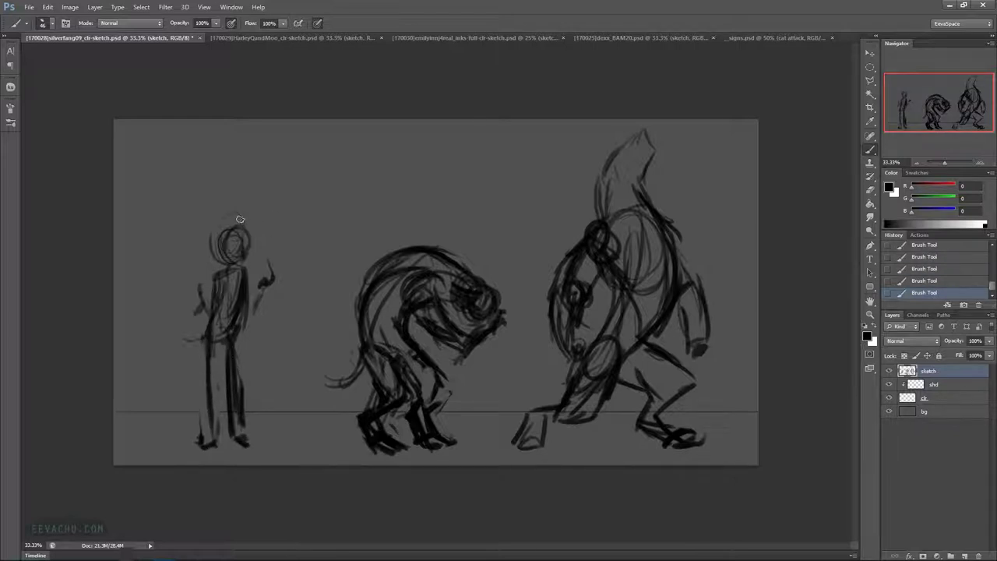
# Darken the first figure's head outline, refine the third figure's neck contour and save the document
pyautogui.moveTo(230, 257)
pyautogui.mouseDown()
pyautogui.moveTo(237, 247)
pyautogui.moveTo(222, 251)
pyautogui.mouseUp()
pyautogui.moveTo(606, 166); pyautogui.dragTo(596, 188)
pyautogui.hotkey('ctrl', 's')
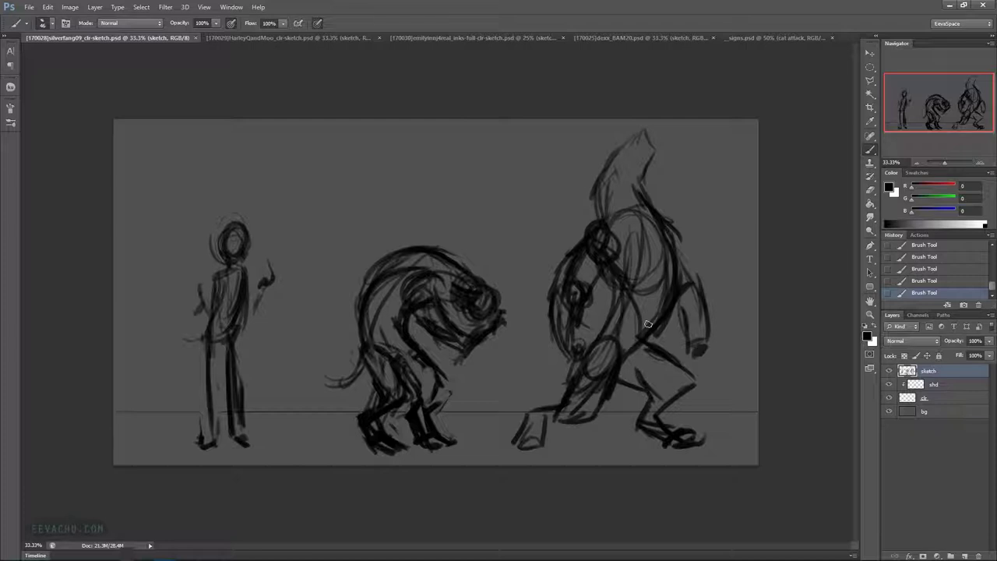
# Erase the loose lines beside the first figure's legs along with its head, arms and torso
pyautogui.moveTo(200, 424)
pyautogui.mouseDown()
pyautogui.moveTo(201, 441)
pyautogui.moveTo(217, 428)
pyautogui.mouseUp()
pyautogui.moveTo(236, 366); pyautogui.dragTo(238, 424)
pyautogui.moveTo(240, 422); pyautogui.dragTo(240, 306)
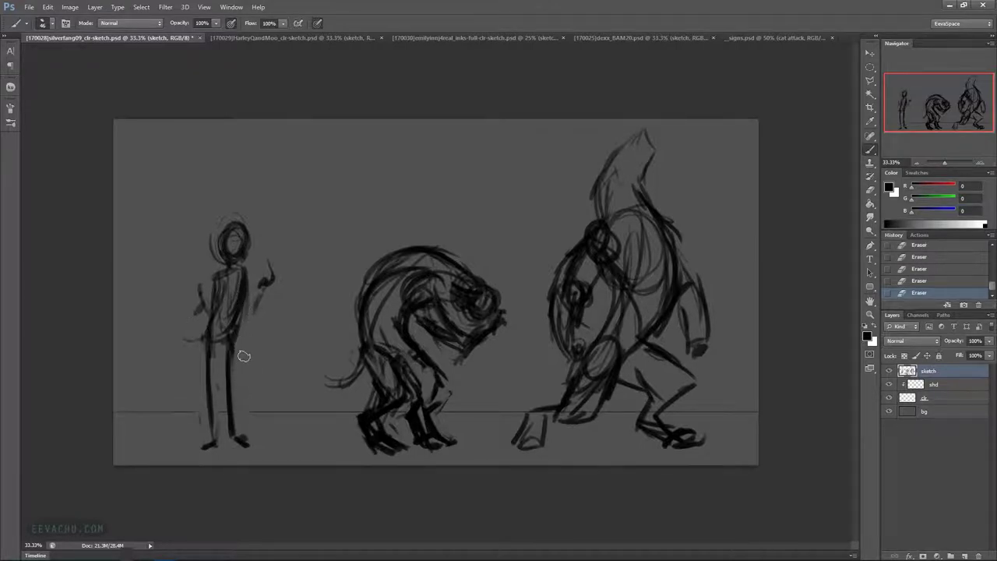
pyautogui.moveTo(236, 249)
pyautogui.mouseDown()
pyautogui.moveTo(200, 278)
pyautogui.moveTo(194, 345)
pyautogui.moveTo(233, 335)
pyautogui.moveTo(229, 240)
pyautogui.mouseUp()
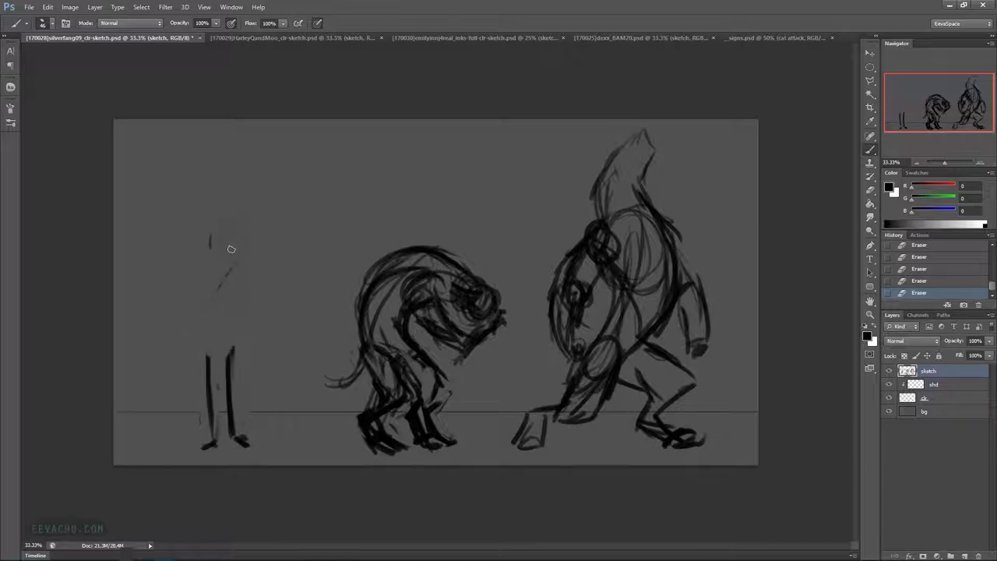
# Rework the first figure's thigh lines and clear away its old straight legs
pyautogui.moveTo(214, 343)
pyautogui.mouseDown()
pyautogui.moveTo(211, 417)
pyautogui.moveTo(208, 382)
pyautogui.moveTo(233, 383)
pyautogui.mouseUp()
pyautogui.moveTo(236, 344); pyautogui.dragTo(231, 393)
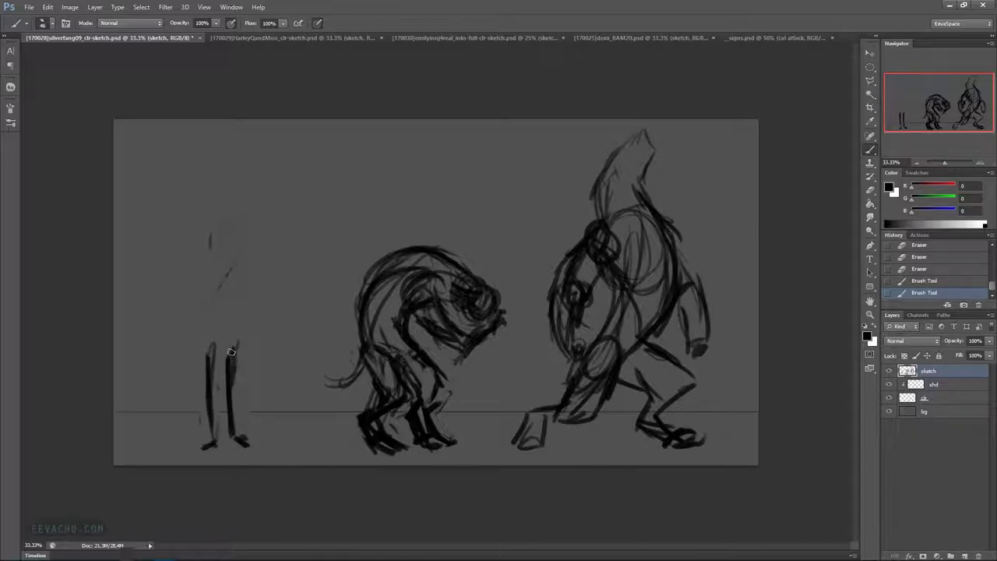
pyautogui.moveTo(208, 323)
pyautogui.mouseDown()
pyautogui.moveTo(212, 350)
pyautogui.moveTo(226, 318)
pyautogui.moveTo(228, 325)
pyautogui.mouseUp()
pyautogui.moveTo(213, 443)
pyautogui.mouseDown()
pyautogui.moveTo(223, 445)
pyautogui.moveTo(216, 338)
pyautogui.moveTo(225, 411)
pyautogui.moveTo(222, 290)
pyautogui.mouseUp()
# Sketch a new upper body for the first figure with a chest circle, curved torso, oval head and two bent arms
pyautogui.moveTo(233, 251)
pyautogui.mouseDown()
pyautogui.moveTo(222, 284)
pyautogui.moveTo(238, 259)
pyautogui.moveTo(229, 299)
pyautogui.moveTo(200, 333)
pyautogui.moveTo(229, 315)
pyautogui.mouseUp()
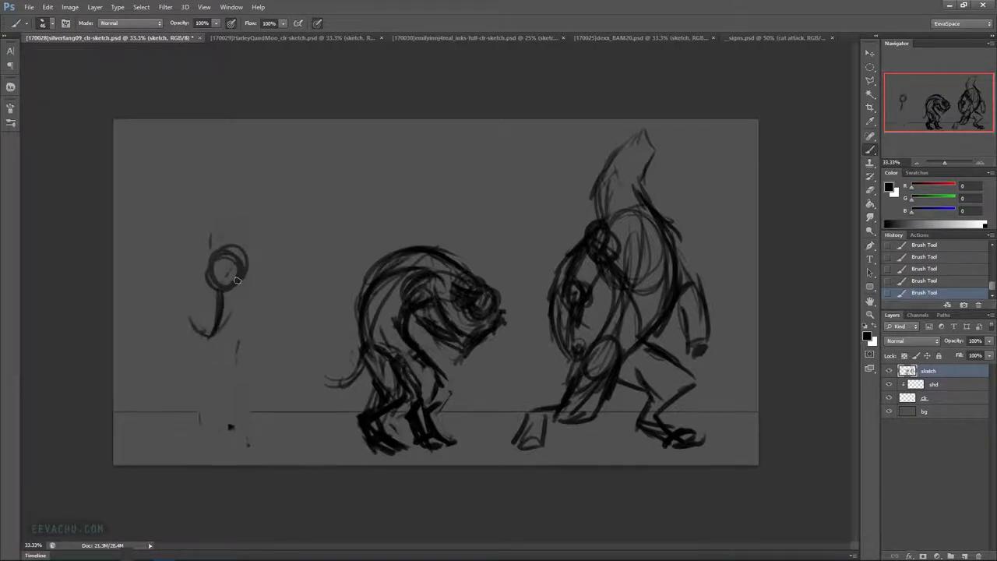
pyautogui.moveTo(241, 279)
pyautogui.mouseDown()
pyautogui.moveTo(244, 332)
pyautogui.moveTo(214, 349)
pyautogui.mouseUp()
pyautogui.moveTo(222, 255)
pyautogui.mouseDown()
pyautogui.moveTo(222, 290)
pyautogui.moveTo(225, 244)
pyautogui.moveTo(182, 223)
pyautogui.moveTo(228, 234)
pyautogui.mouseUp()
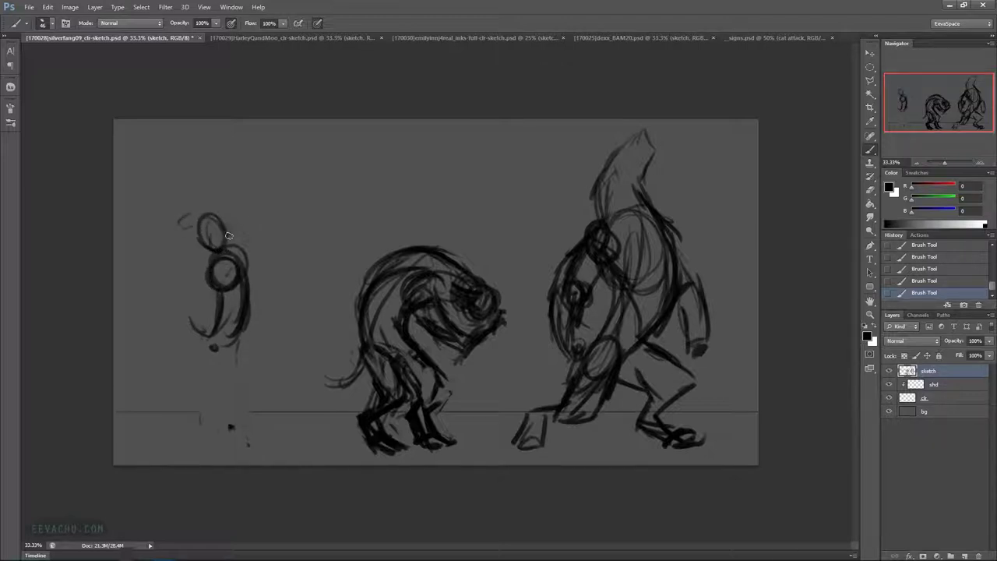
pyautogui.moveTo(199, 267)
pyautogui.mouseDown()
pyautogui.moveTo(176, 263)
pyautogui.moveTo(208, 262)
pyautogui.moveTo(166, 293)
pyautogui.moveTo(220, 257)
pyautogui.moveTo(202, 266)
pyautogui.moveTo(263, 294)
pyautogui.moveTo(251, 273)
pyautogui.moveTo(258, 260)
pyautogui.moveTo(274, 287)
pyautogui.mouseUp()
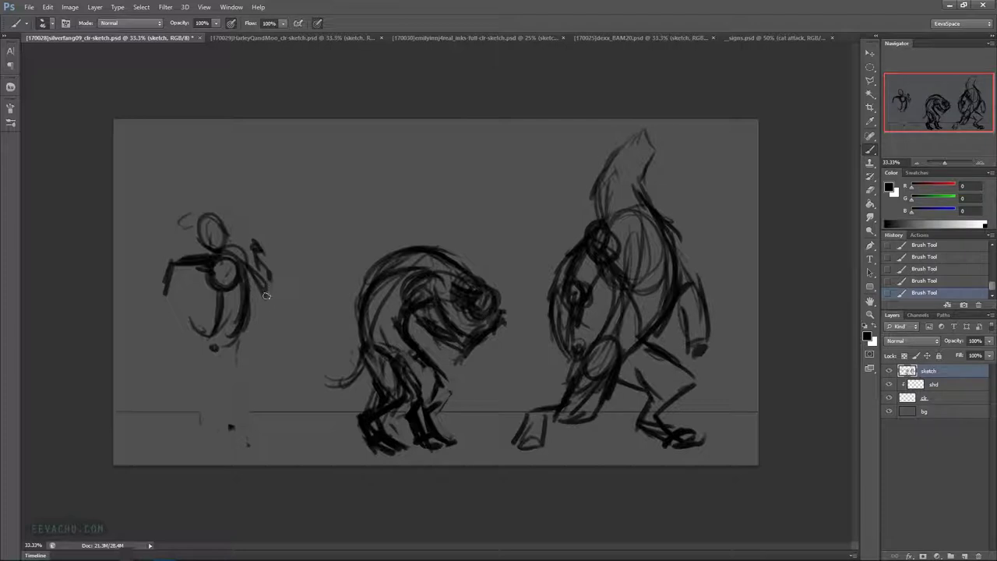
# Sketch the first figure's hips, two slim legs and feet beneath the new torso
pyautogui.moveTo(208, 336)
pyautogui.mouseDown()
pyautogui.moveTo(204, 363)
pyautogui.moveTo(217, 362)
pyautogui.mouseUp()
pyautogui.moveTo(239, 324); pyautogui.dragTo(243, 393)
pyautogui.moveTo(212, 351)
pyautogui.mouseDown()
pyautogui.moveTo(234, 404)
pyautogui.moveTo(218, 442)
pyautogui.mouseUp()
pyautogui.moveTo(244, 396); pyautogui.dragTo(227, 443)
pyautogui.moveTo(219, 450); pyautogui.dragTo(239, 451)
pyautogui.moveTo(204, 360)
pyautogui.mouseDown()
pyautogui.moveTo(196, 432)
pyautogui.moveTo(210, 404)
pyautogui.moveTo(195, 441)
pyautogui.mouseUp()
pyautogui.moveTo(205, 335); pyautogui.dragTo(204, 370)
pyautogui.moveTo(201, 422)
pyautogui.mouseDown()
pyautogui.moveTo(199, 444)
pyautogui.moveTo(216, 388)
pyautogui.mouseUp()
pyautogui.moveTo(198, 442); pyautogui.dragTo(211, 444)
pyautogui.moveTo(223, 454); pyautogui.dragTo(247, 442)
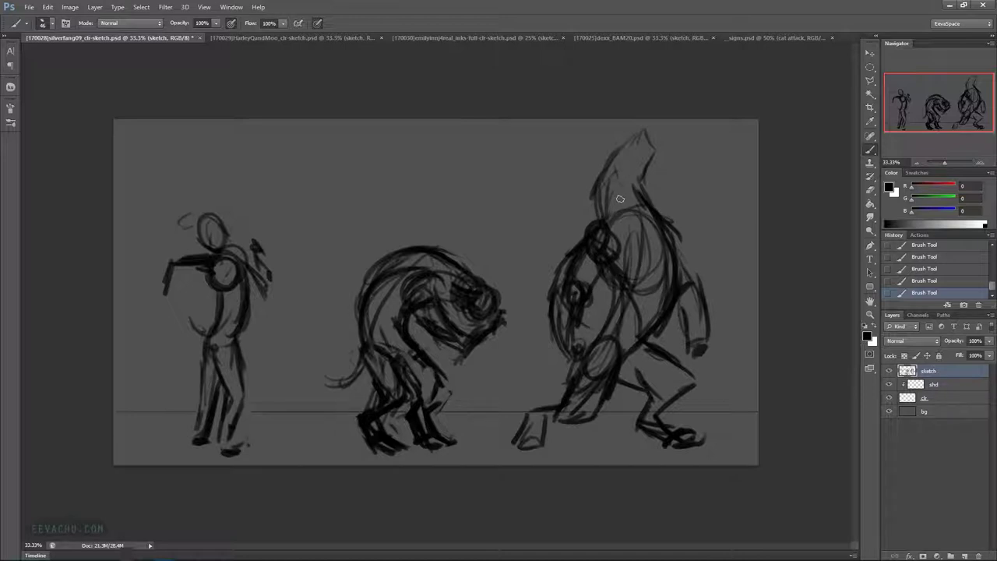
# Erase the ground line around the legs of all three figures and save the document
pyautogui.moveTo(185, 400); pyautogui.dragTo(184, 410)
pyautogui.moveTo(251, 383); pyautogui.dragTo(262, 385)
pyautogui.moveTo(358, 406); pyautogui.dragTo(355, 413)
pyautogui.moveTo(451, 405)
pyautogui.mouseDown()
pyautogui.moveTo(441, 418)
pyautogui.moveTo(448, 411)
pyautogui.moveTo(405, 410)
pyautogui.mouseUp()
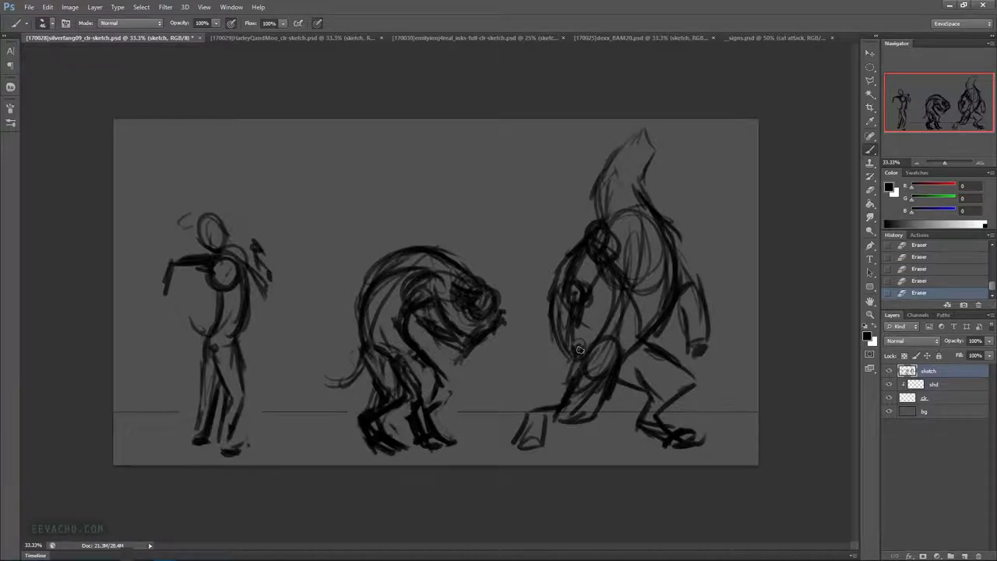
pyautogui.moveTo(528, 411); pyautogui.dragTo(520, 416)
pyautogui.moveTo(617, 411)
pyautogui.mouseDown()
pyautogui.moveTo(641, 399)
pyautogui.moveTo(709, 400)
pyautogui.mouseUp()
pyautogui.hotkey('ctrl', 's')
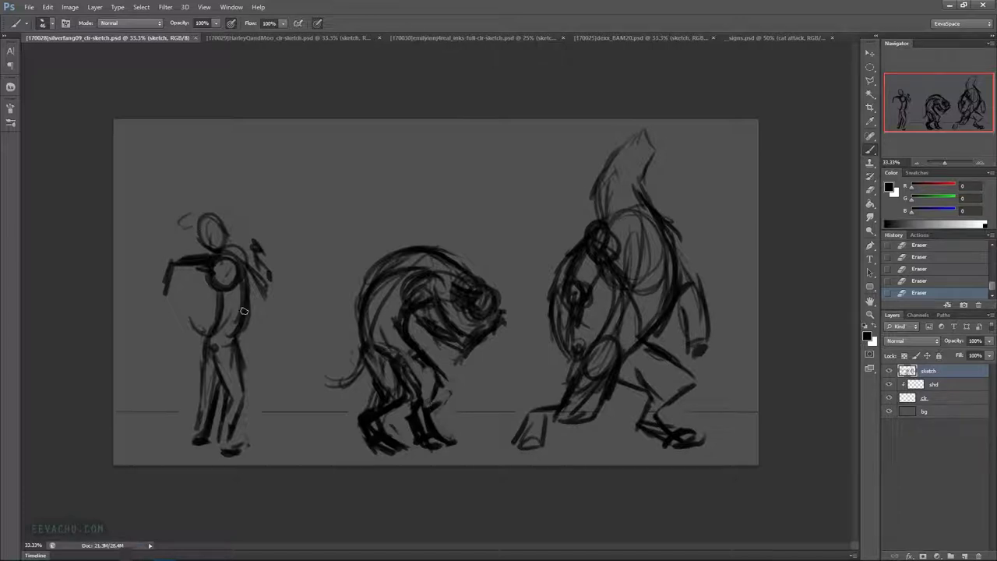
# Fade the sketch layer by lowering its opacity and bake that in by merging a new blank layer into it
pyautogui.click(987, 341)
pyautogui.moveTo(956, 353); pyautogui.dragTo(959, 354)
pyautogui.click(966, 555)
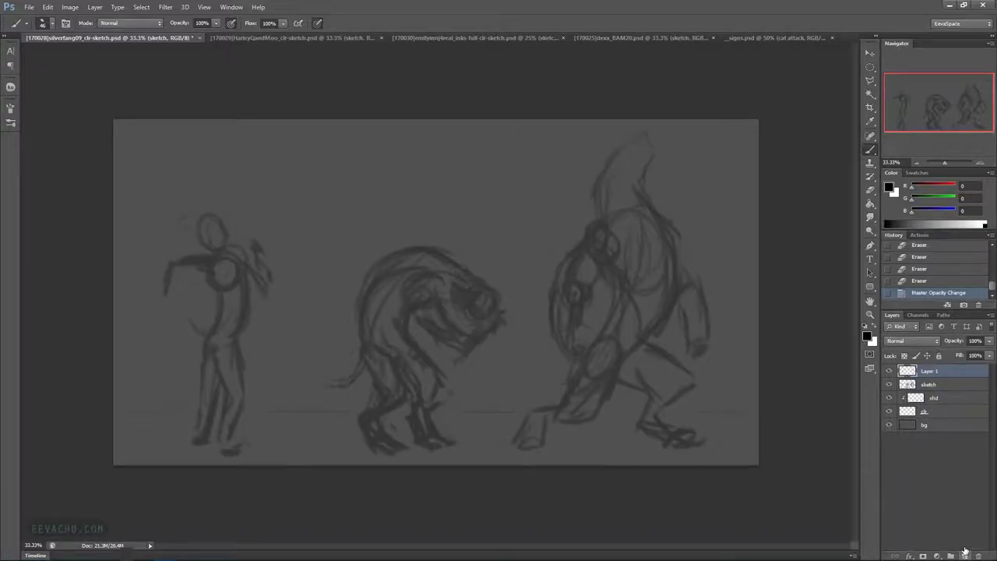
pyautogui.hotkey('ctrl', 'e')
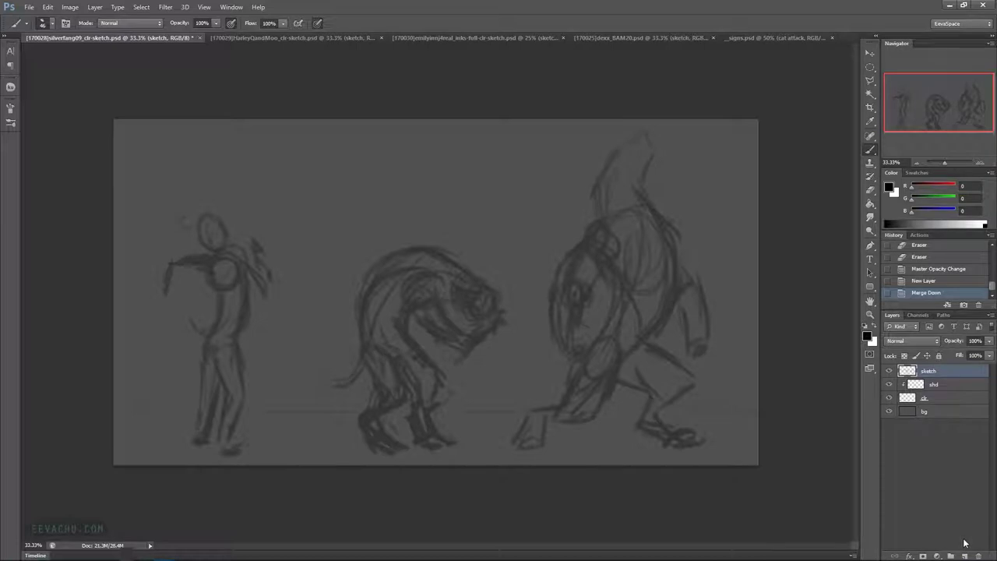
# Outline the first figure's outstretched bent arm and curved torso in dark lines with a smaller brush
pyautogui.keyDown('alt'); pyautogui.rightClick(182, 281); pyautogui.keyUp('alt')
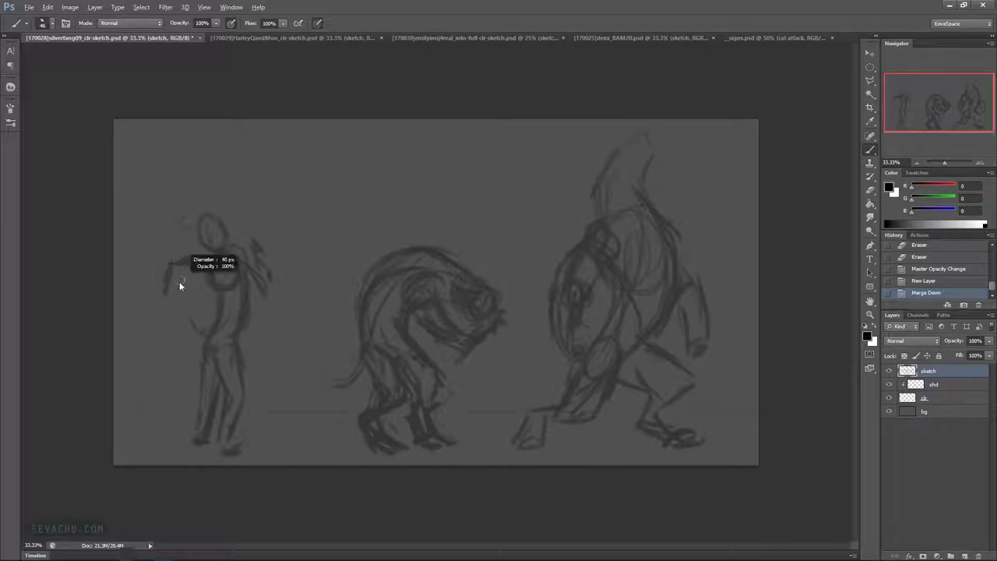
pyautogui.moveTo(181, 267)
pyautogui.mouseDown()
pyautogui.moveTo(172, 295)
pyautogui.moveTo(180, 267)
pyautogui.mouseUp()
pyautogui.moveTo(171, 263); pyautogui.dragTo(165, 298)
pyautogui.moveTo(172, 285); pyautogui.dragTo(167, 298)
pyautogui.moveTo(169, 261)
pyautogui.mouseDown()
pyautogui.moveTo(206, 251)
pyautogui.moveTo(206, 267)
pyautogui.mouseUp()
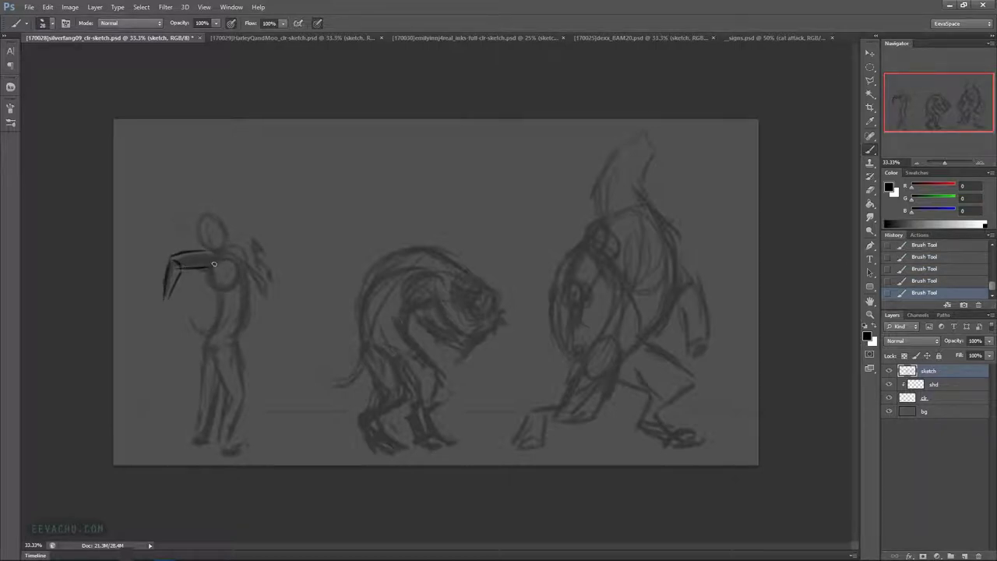
pyautogui.moveTo(209, 271); pyautogui.dragTo(211, 328)
pyautogui.moveTo(238, 335)
pyautogui.mouseDown()
pyautogui.moveTo(248, 288)
pyautogui.moveTo(246, 373)
pyautogui.mouseUp()
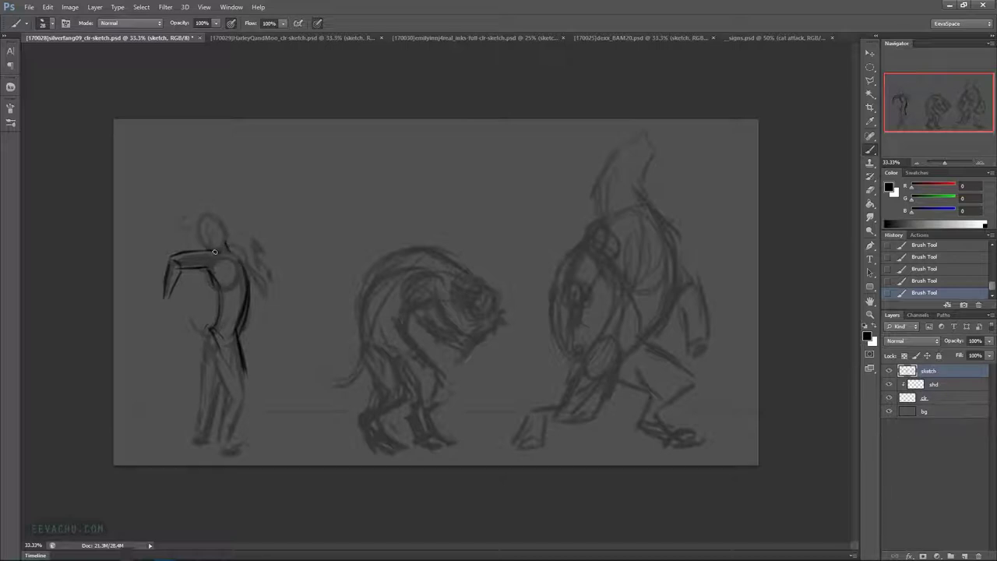
# Outline the first figure's legs, trouser edges and front foot with dark brush strokes
pyautogui.moveTo(207, 335)
pyautogui.mouseDown()
pyautogui.moveTo(226, 392)
pyautogui.moveTo(243, 386)
pyautogui.moveTo(240, 359)
pyautogui.moveTo(243, 384)
pyautogui.moveTo(231, 404)
pyautogui.moveTo(221, 396)
pyautogui.moveTo(216, 442)
pyautogui.mouseUp()
pyautogui.moveTo(245, 382); pyautogui.dragTo(233, 434)
pyautogui.moveTo(196, 373); pyautogui.dragTo(192, 399)
pyautogui.moveTo(206, 340)
pyautogui.mouseDown()
pyautogui.moveTo(200, 423)
pyautogui.moveTo(210, 394)
pyautogui.mouseUp()
pyautogui.moveTo(219, 371); pyautogui.dragTo(211, 431)
pyautogui.moveTo(196, 386)
pyautogui.mouseDown()
pyautogui.moveTo(196, 449)
pyautogui.moveTo(208, 441)
pyautogui.moveTo(246, 458)
pyautogui.moveTo(240, 435)
pyautogui.mouseUp()
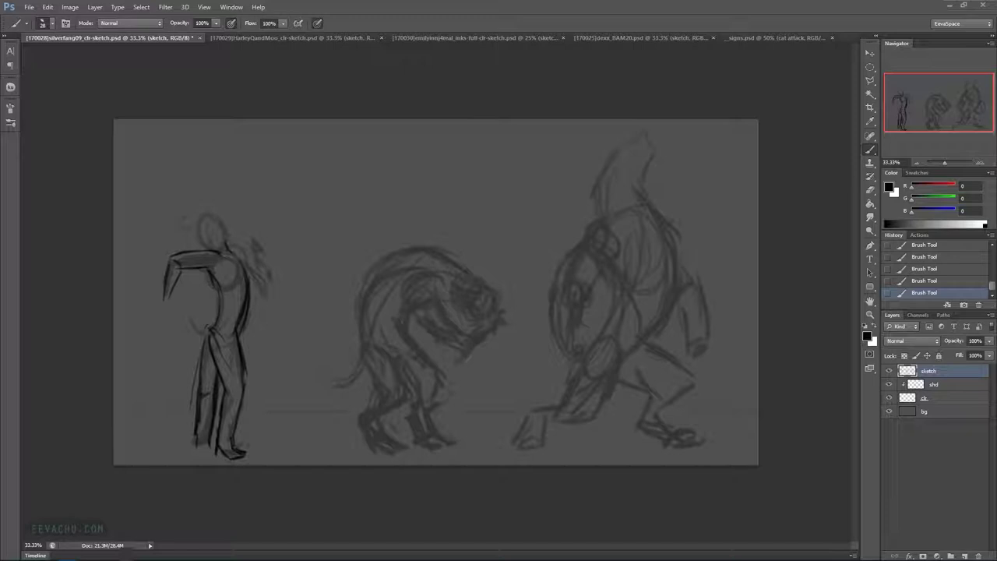
# Draw the first figure's raised forearm and hand, its hanging hand and a knot at the waist
pyautogui.moveTo(248, 265)
pyautogui.mouseDown()
pyautogui.moveTo(263, 282)
pyautogui.moveTo(255, 257)
pyautogui.moveTo(277, 282)
pyautogui.mouseUp()
pyautogui.moveTo(259, 247)
pyautogui.mouseDown()
pyautogui.moveTo(258, 226)
pyautogui.moveTo(265, 246)
pyautogui.moveTo(268, 223)
pyautogui.moveTo(262, 250)
pyautogui.moveTo(273, 290)
pyautogui.mouseUp()
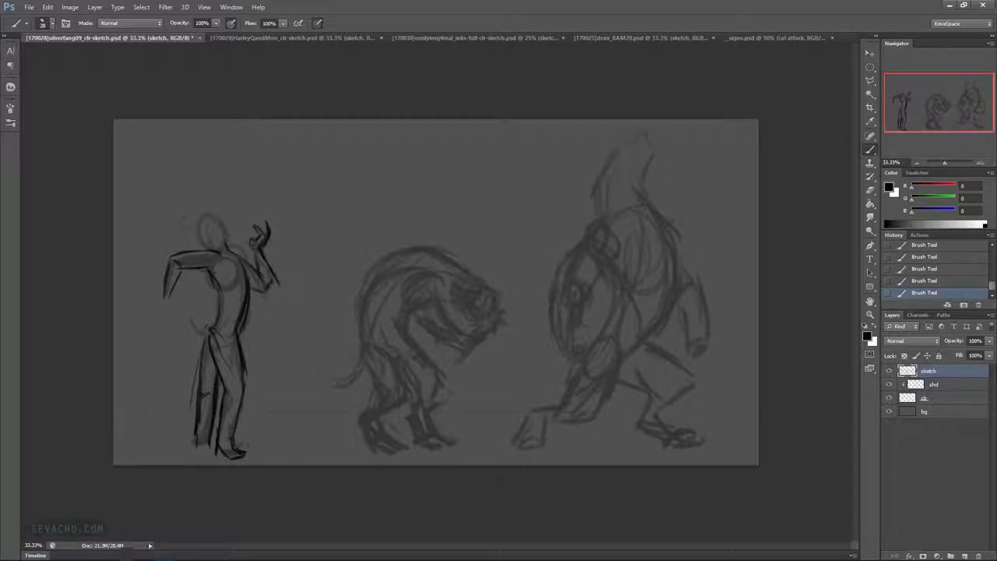
pyautogui.moveTo(165, 298)
pyautogui.mouseDown()
pyautogui.moveTo(160, 319)
pyautogui.moveTo(178, 308)
pyautogui.mouseUp()
pyautogui.moveTo(160, 315)
pyautogui.mouseDown()
pyautogui.moveTo(186, 296)
pyautogui.moveTo(171, 307)
pyautogui.moveTo(205, 332)
pyautogui.moveTo(193, 315)
pyautogui.moveTo(209, 329)
pyautogui.moveTo(199, 308)
pyautogui.moveTo(204, 337)
pyautogui.mouseUp()
pyautogui.moveTo(218, 339); pyautogui.dragTo(236, 373)
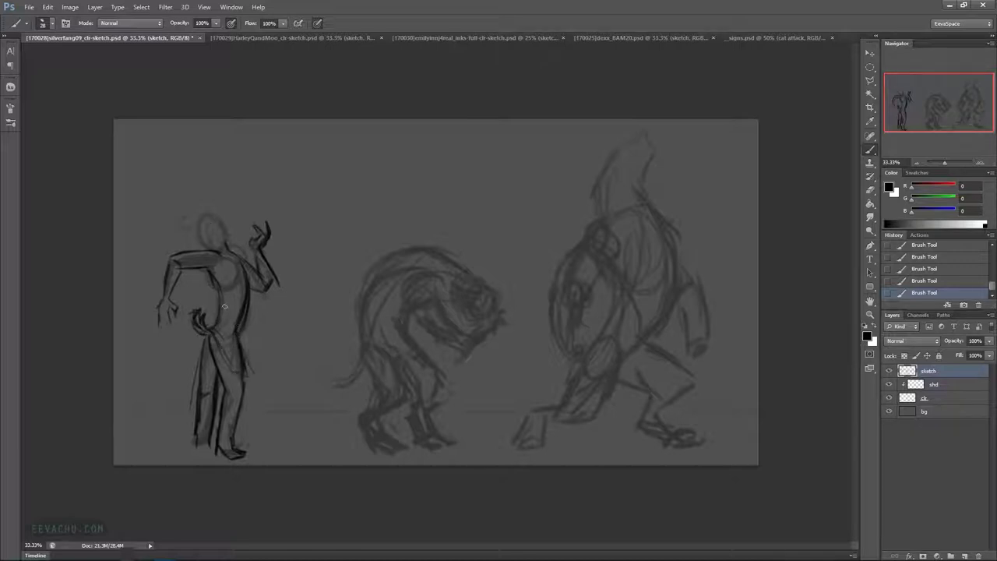
# Add pointed cloth tails beside the first figure's thighs and define both feet
pyautogui.moveTo(244, 352); pyautogui.dragTo(253, 375)
pyautogui.moveTo(197, 346); pyautogui.dragTo(194, 371)
pyautogui.moveTo(195, 443); pyautogui.dragTo(235, 442)
pyautogui.moveTo(220, 445)
pyautogui.mouseDown()
pyautogui.moveTo(251, 455)
pyautogui.moveTo(209, 456)
pyautogui.moveTo(216, 447)
pyautogui.mouseUp()
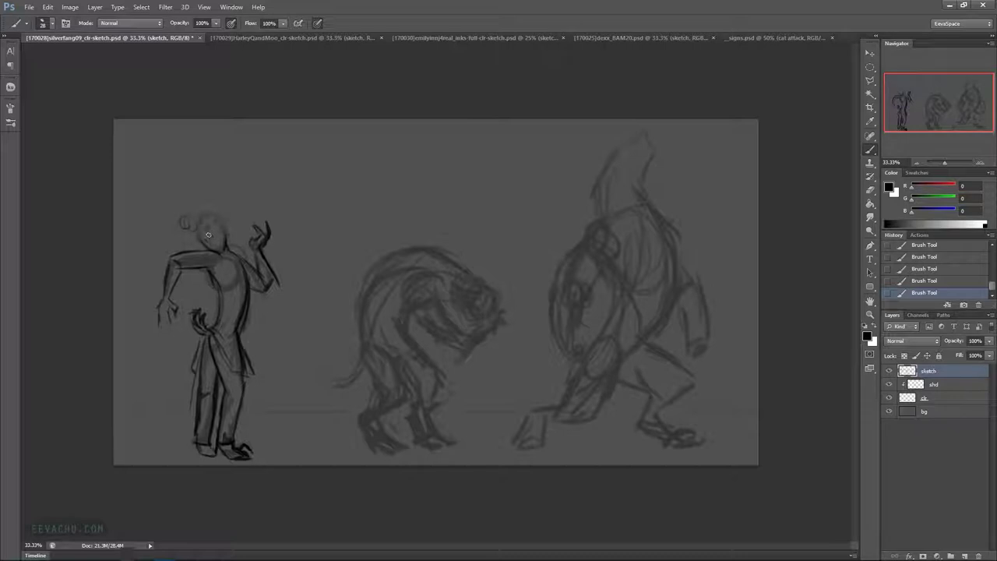
# Draw the first figure's facial features, head outline and curled hair, undoing the misplaced face strokes
pyautogui.hotkey('ctrl', 'z')
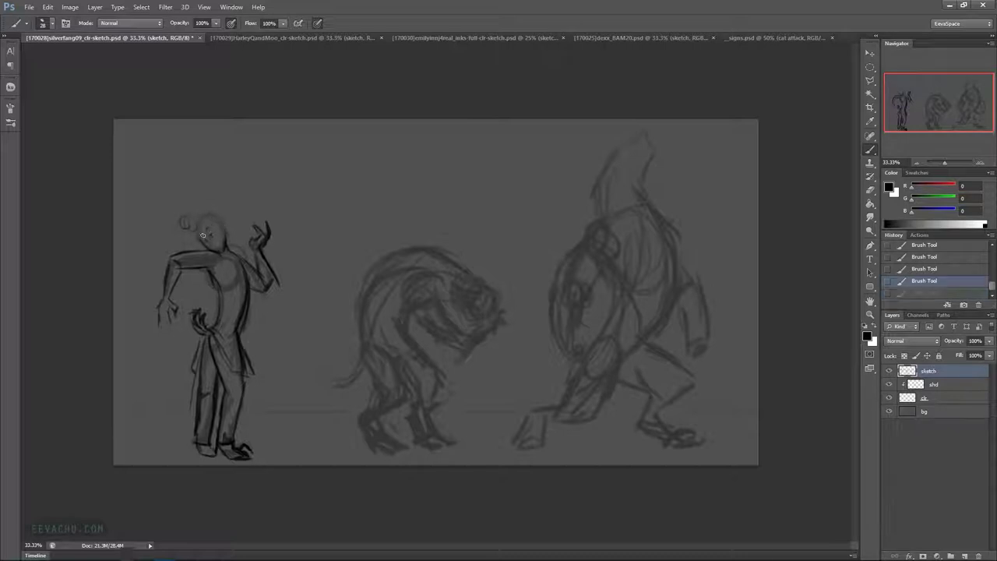
pyautogui.moveTo(205, 238); pyautogui.dragTo(217, 248)
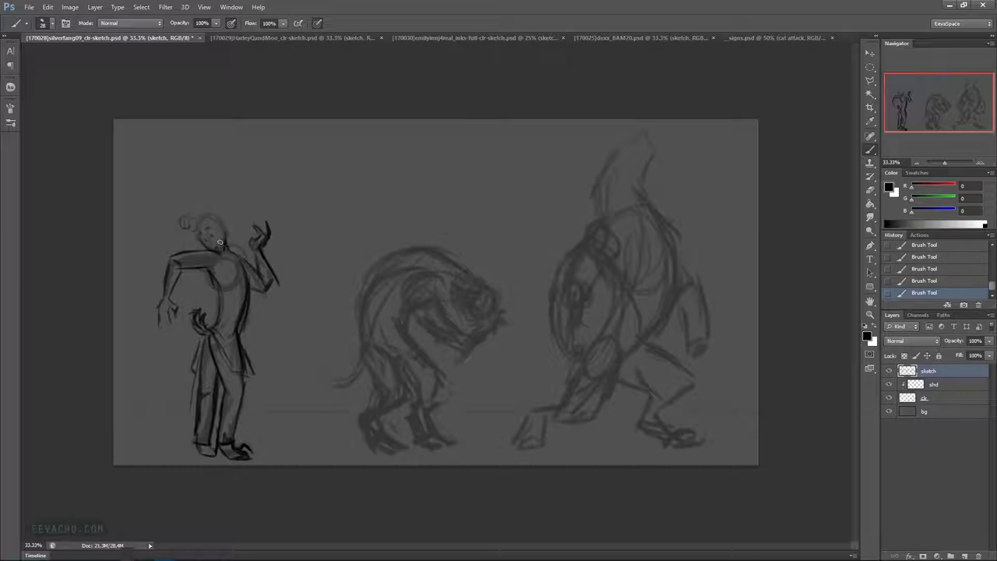
pyautogui.hotkey('ctrl', 'z')
pyautogui.moveTo(209, 244); pyautogui.dragTo(219, 239)
pyautogui.moveTo(184, 234)
pyautogui.mouseDown()
pyautogui.moveTo(220, 216)
pyautogui.moveTo(228, 234)
pyautogui.mouseUp()
# Darken the first figure's waist contour and the cloth tails over its hips
pyautogui.moveTo(215, 285)
pyautogui.mouseDown()
pyautogui.moveTo(223, 330)
pyautogui.moveTo(199, 363)
pyautogui.mouseUp()
pyautogui.moveTo(238, 332); pyautogui.dragTo(247, 370)
pyautogui.moveTo(221, 333)
pyautogui.mouseDown()
pyautogui.moveTo(212, 357)
pyautogui.moveTo(212, 338)
pyautogui.moveTo(220, 373)
pyautogui.mouseUp()
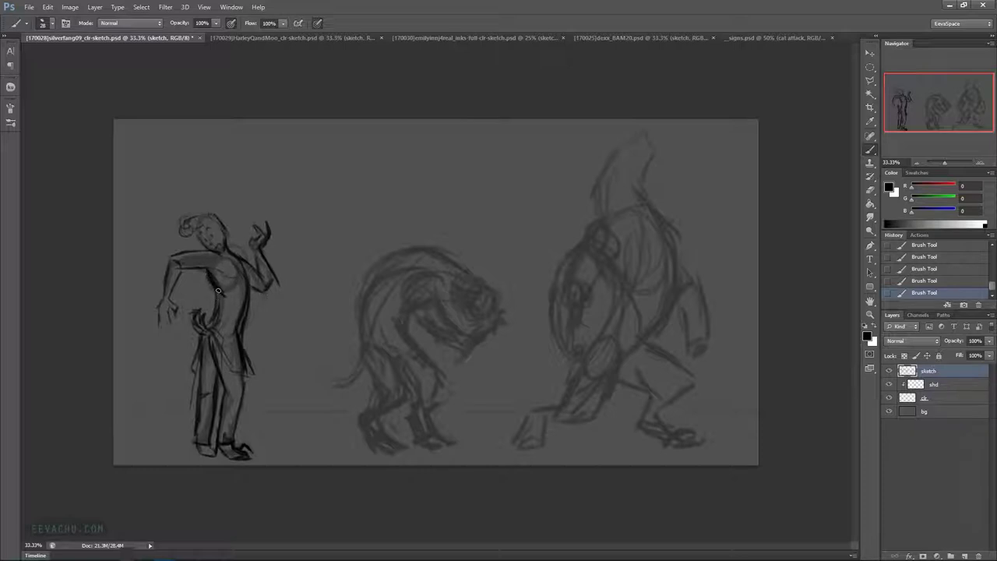
# Lasso the first figure's upper body, shift it slightly downward and deselect
pyautogui.click(871, 80)
pyautogui.rightClick(872, 81)
pyautogui.click(909, 79)
pyautogui.moveTo(288, 168)
pyautogui.mouseDown()
pyautogui.moveTo(308, 282)
pyautogui.moveTo(234, 305)
pyautogui.moveTo(194, 292)
pyautogui.moveTo(184, 322)
pyautogui.mouseUp()
pyautogui.moveTo(284, 218)
pyautogui.mouseDown()
pyautogui.moveTo(298, 231)
pyautogui.moveTo(284, 256)
pyautogui.mouseUp()
pyautogui.hotkey('ctrl', 'd')
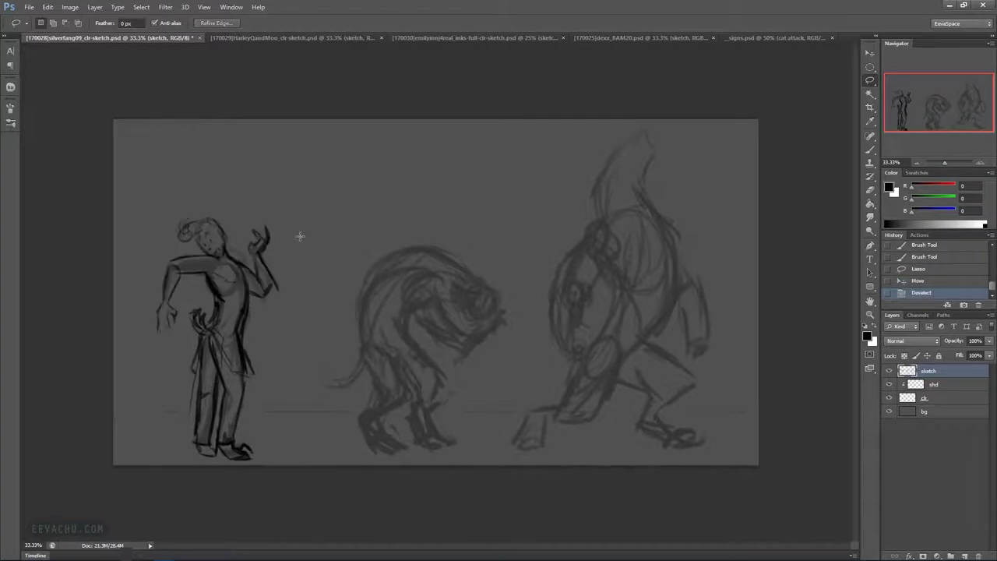
# Erase the stray line beside the first figure's leg and strengthen its cloth tails, waist, chest and arm lines
pyautogui.click(873, 148)
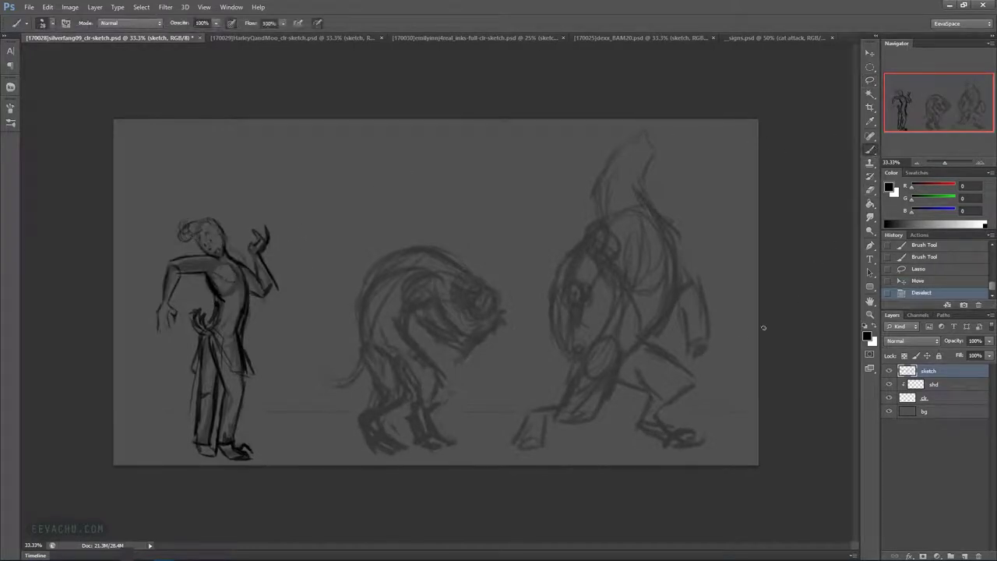
pyautogui.moveTo(190, 389)
pyautogui.mouseDown()
pyautogui.moveTo(188, 413)
pyautogui.moveTo(183, 379)
pyautogui.mouseUp()
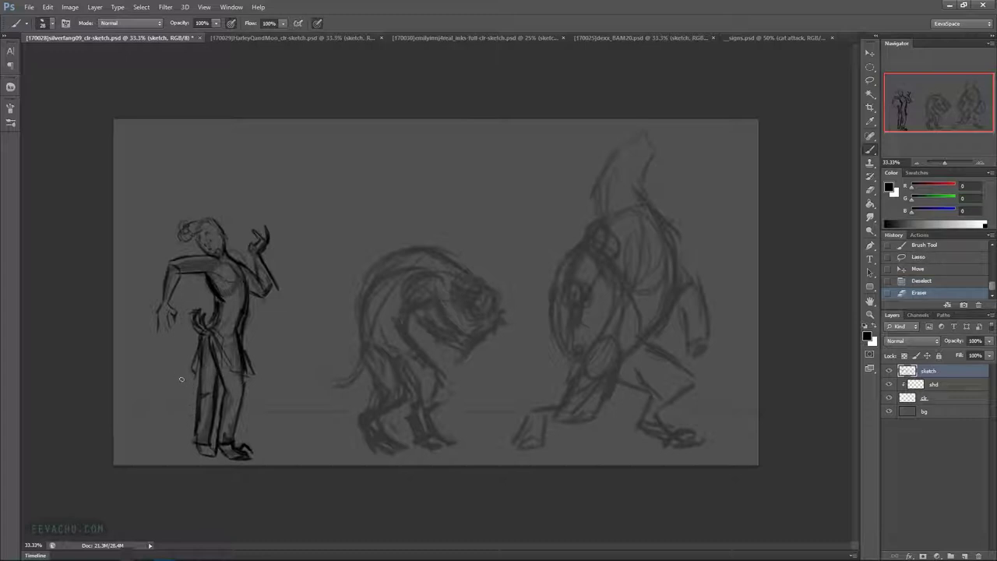
pyautogui.moveTo(245, 346); pyautogui.dragTo(234, 329)
pyautogui.moveTo(243, 369)
pyautogui.mouseDown()
pyautogui.moveTo(218, 339)
pyautogui.moveTo(225, 373)
pyautogui.mouseUp()
pyautogui.moveTo(219, 332); pyautogui.dragTo(238, 370)
pyautogui.moveTo(196, 343)
pyautogui.mouseDown()
pyautogui.moveTo(194, 368)
pyautogui.moveTo(201, 364)
pyautogui.mouseUp()
pyautogui.moveTo(218, 322); pyautogui.dragTo(210, 329)
pyautogui.moveTo(222, 264); pyautogui.dragTo(238, 300)
pyautogui.moveTo(179, 263)
pyautogui.mouseDown()
pyautogui.moveTo(169, 268)
pyautogui.moveTo(175, 283)
pyautogui.mouseUp()
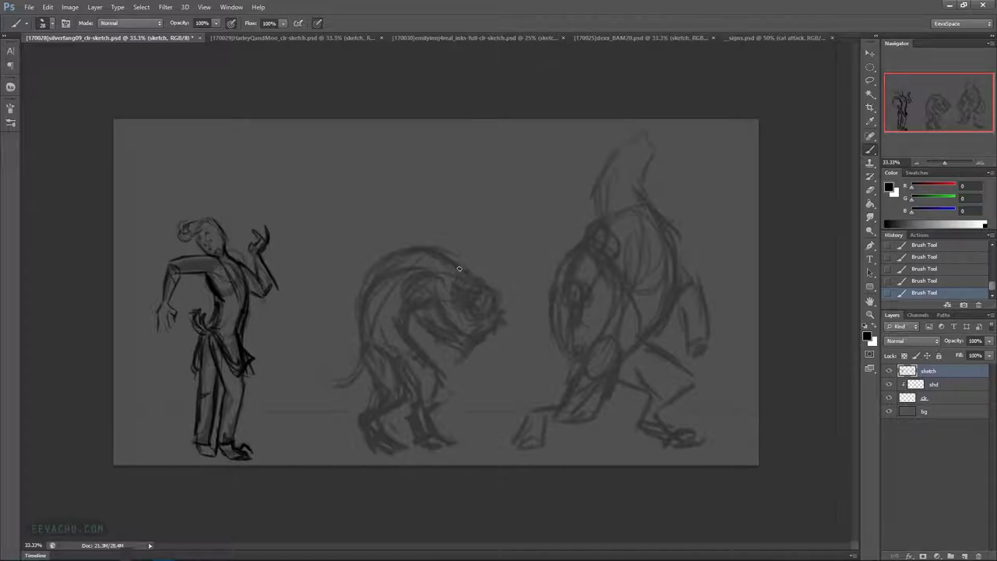
# Outline the hunched figure's upper arm, forearm and hand held up to its face
pyautogui.moveTo(428, 273)
pyautogui.mouseDown()
pyautogui.moveTo(448, 316)
pyautogui.moveTo(440, 302)
pyautogui.moveTo(410, 296)
pyautogui.moveTo(421, 325)
pyautogui.moveTo(449, 335)
pyautogui.moveTo(444, 304)
pyautogui.moveTo(451, 322)
pyautogui.moveTo(429, 337)
pyautogui.moveTo(442, 350)
pyautogui.moveTo(442, 333)
pyautogui.moveTo(473, 325)
pyautogui.moveTo(447, 329)
pyautogui.moveTo(493, 325)
pyautogui.moveTo(450, 359)
pyautogui.moveTo(435, 344)
pyautogui.moveTo(465, 351)
pyautogui.mouseUp()
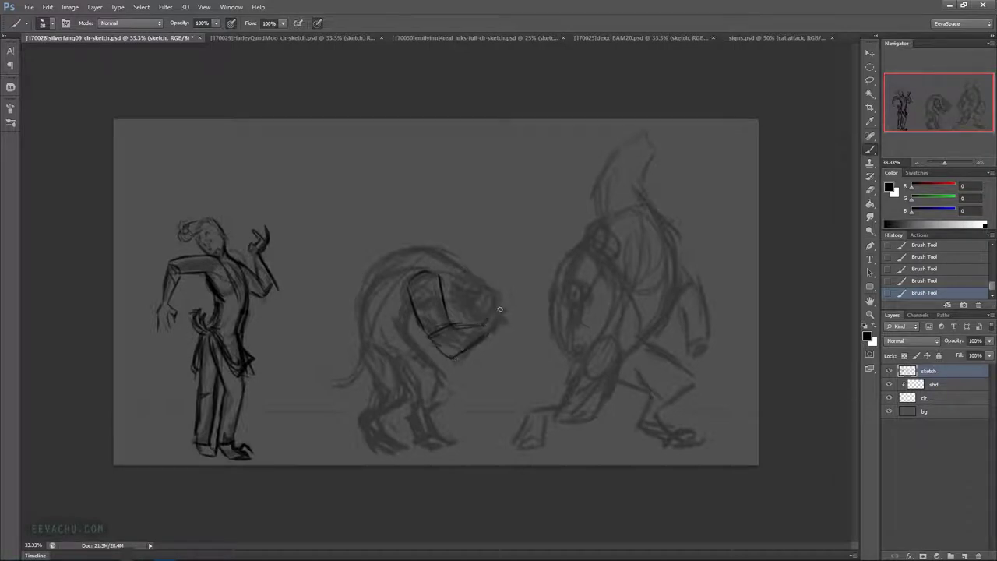
pyautogui.moveTo(489, 307); pyautogui.dragTo(492, 315)
pyautogui.moveTo(498, 310); pyautogui.dragTo(505, 315)
pyautogui.moveTo(484, 324)
pyautogui.mouseDown()
pyautogui.moveTo(496, 310)
pyautogui.moveTo(507, 318)
pyautogui.moveTo(478, 322)
pyautogui.mouseUp()
# Outline the hunched figure's waistline and rear leg, and draw a bushy upturned tail
pyautogui.moveTo(404, 344); pyautogui.dragTo(371, 337)
pyautogui.moveTo(385, 396)
pyautogui.mouseDown()
pyautogui.moveTo(398, 362)
pyautogui.moveTo(406, 392)
pyautogui.moveTo(415, 389)
pyautogui.moveTo(406, 366)
pyautogui.moveTo(414, 346)
pyautogui.moveTo(447, 387)
pyautogui.moveTo(433, 407)
pyautogui.moveTo(372, 389)
pyautogui.moveTo(362, 434)
pyautogui.moveTo(373, 435)
pyautogui.moveTo(375, 419)
pyautogui.moveTo(379, 435)
pyautogui.moveTo(376, 423)
pyautogui.moveTo(406, 398)
pyautogui.mouseUp()
pyautogui.moveTo(361, 354)
pyautogui.mouseDown()
pyautogui.moveTo(329, 380)
pyautogui.moveTo(321, 362)
pyautogui.moveTo(335, 388)
pyautogui.moveTo(324, 387)
pyautogui.moveTo(352, 382)
pyautogui.moveTo(331, 388)
pyautogui.moveTo(365, 363)
pyautogui.moveTo(348, 388)
pyautogui.moveTo(347, 366)
pyautogui.moveTo(326, 367)
pyautogui.moveTo(336, 391)
pyautogui.moveTo(363, 334)
pyautogui.mouseUp()
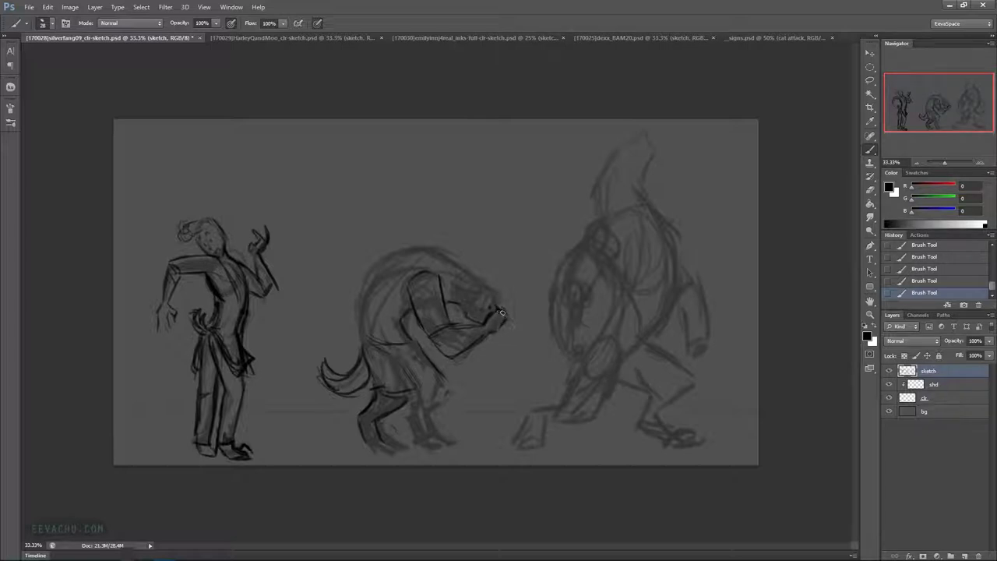
# Draw the hunched figure's head details and furry back, and outline its legs and clawed feet
pyautogui.moveTo(493, 288); pyautogui.dragTo(513, 293)
pyautogui.moveTo(472, 277)
pyautogui.mouseDown()
pyautogui.moveTo(419, 250)
pyautogui.moveTo(381, 283)
pyautogui.moveTo(416, 246)
pyautogui.moveTo(391, 290)
pyautogui.moveTo(387, 264)
pyautogui.moveTo(388, 288)
pyautogui.mouseUp()
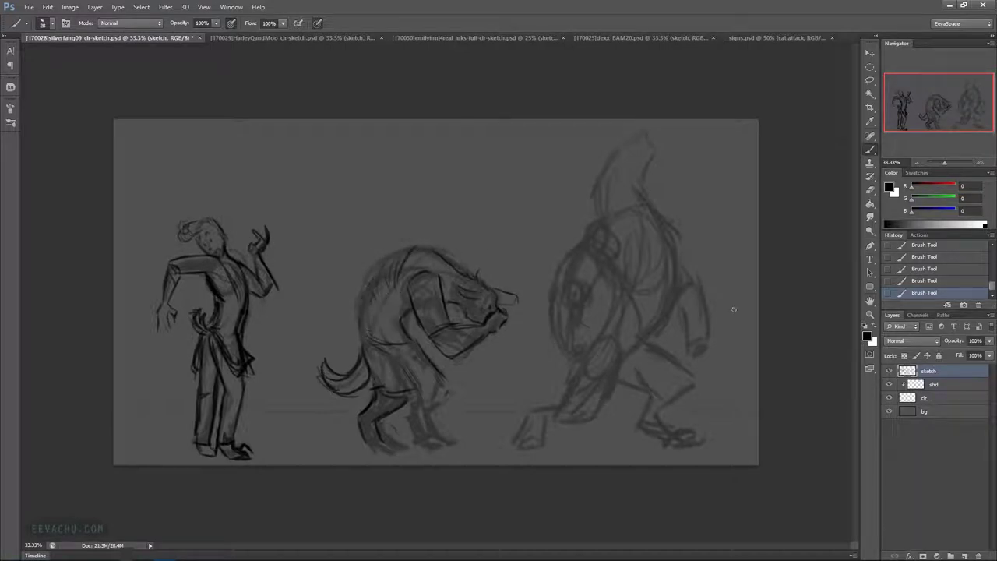
pyautogui.moveTo(382, 438)
pyautogui.mouseDown()
pyautogui.moveTo(427, 445)
pyautogui.moveTo(416, 446)
pyautogui.moveTo(434, 430)
pyautogui.moveTo(436, 448)
pyautogui.moveTo(414, 399)
pyautogui.moveTo(433, 403)
pyautogui.moveTo(436, 372)
pyautogui.moveTo(437, 397)
pyautogui.moveTo(413, 398)
pyautogui.moveTo(418, 438)
pyautogui.moveTo(432, 423)
pyautogui.moveTo(436, 432)
pyautogui.moveTo(418, 445)
pyautogui.moveTo(429, 412)
pyautogui.mouseUp()
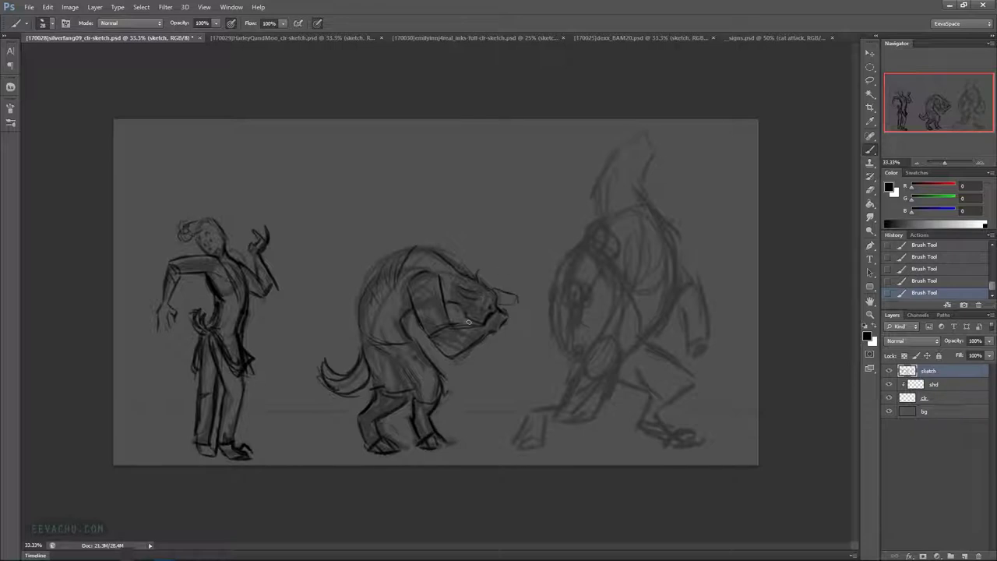
# Refine the hunched figure's forearms and hands, hatch fur on its back and scribble ground marks around its feet
pyautogui.moveTo(450, 302)
pyautogui.mouseDown()
pyautogui.moveTo(435, 330)
pyautogui.moveTo(446, 320)
pyautogui.moveTo(492, 327)
pyautogui.moveTo(433, 327)
pyautogui.moveTo(450, 353)
pyautogui.mouseUp()
pyautogui.moveTo(482, 355)
pyautogui.mouseDown()
pyautogui.moveTo(511, 331)
pyautogui.moveTo(502, 315)
pyautogui.moveTo(503, 329)
pyautogui.mouseUp()
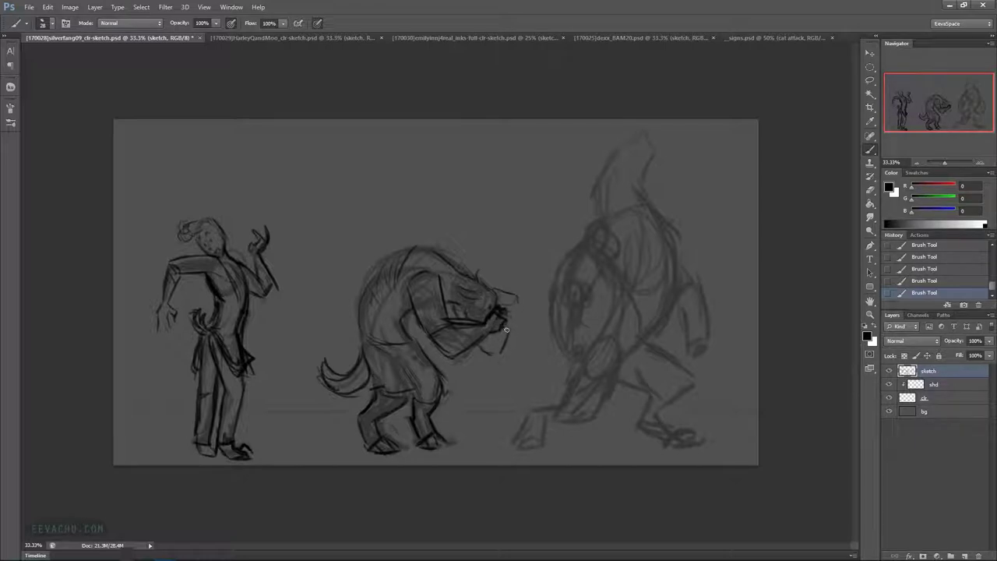
pyautogui.moveTo(510, 322); pyautogui.dragTo(503, 333)
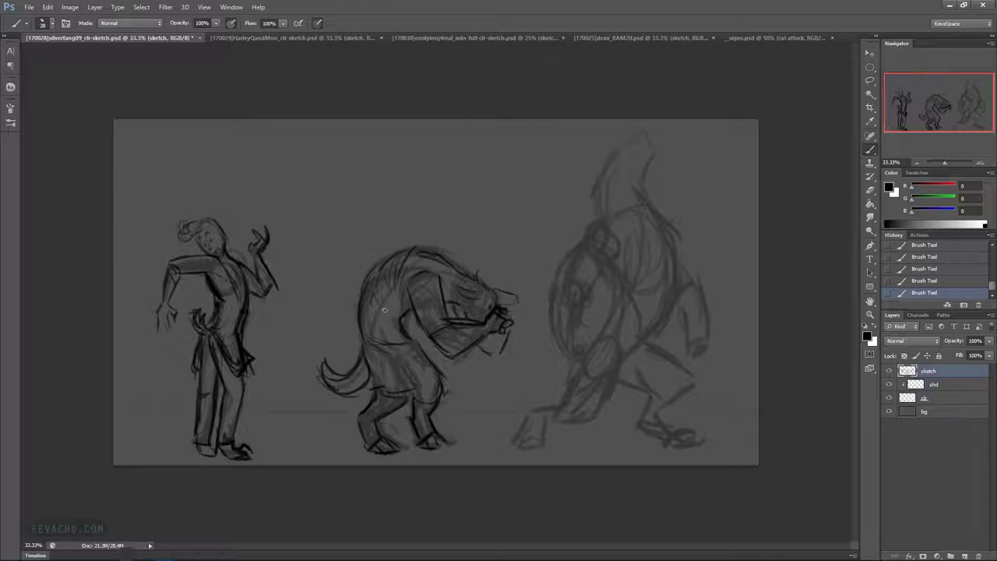
pyautogui.moveTo(341, 436)
pyautogui.mouseDown()
pyautogui.moveTo(313, 437)
pyautogui.moveTo(355, 449)
pyautogui.moveTo(286, 439)
pyautogui.moveTo(361, 461)
pyautogui.mouseUp()
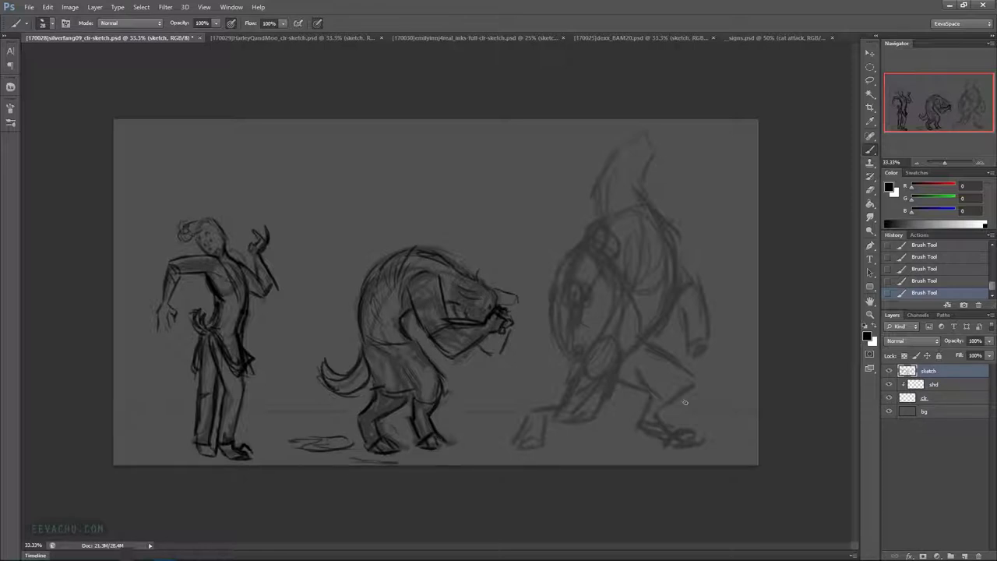
# Extend the canvas upward with the Crop tool and fill the new strip on the bg layer with the background gray
pyautogui.click(870, 107)
pyautogui.moveTo(436, 119); pyautogui.dragTo(436, 99)
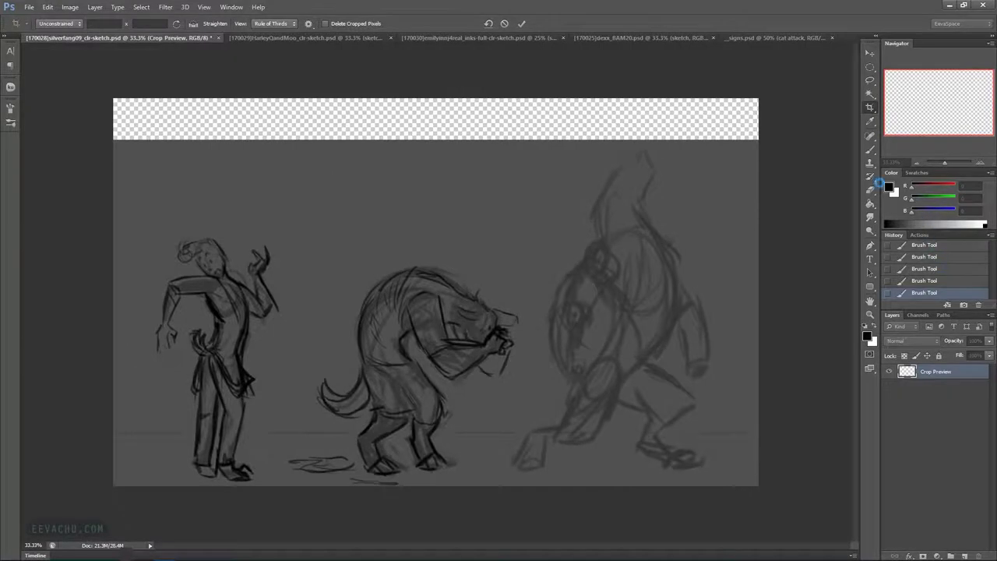
pyautogui.click(872, 204)
pyautogui.click(932, 415)
pyautogui.keyDown('alt'); pyautogui.click(718, 163); pyautogui.keyUp('alt')
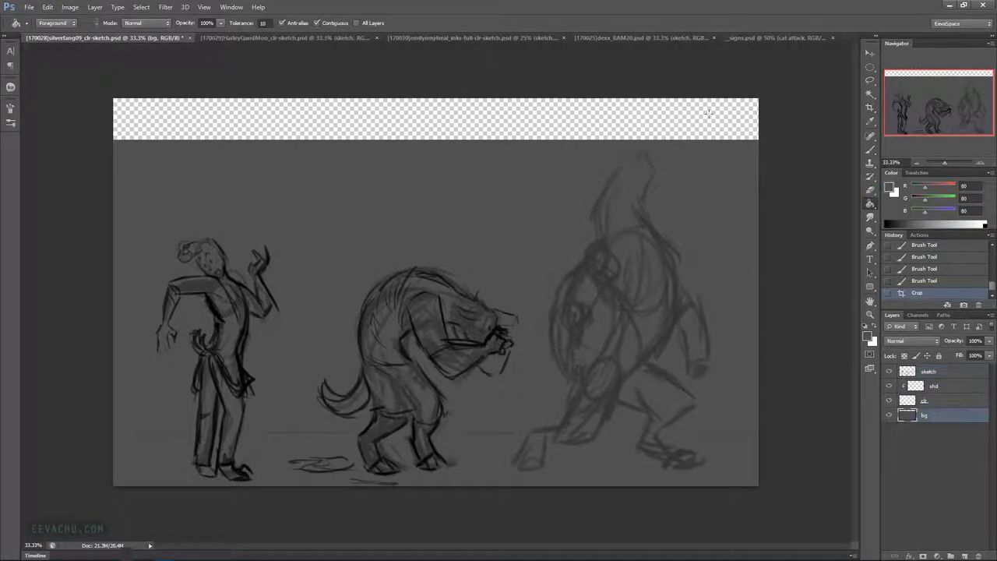
pyautogui.click(710, 115)
pyautogui.click(867, 327)
# Move the sketch layer upward within the extended canvas, undo the stray brush dab and nudge the layer into place
pyautogui.click(870, 52)
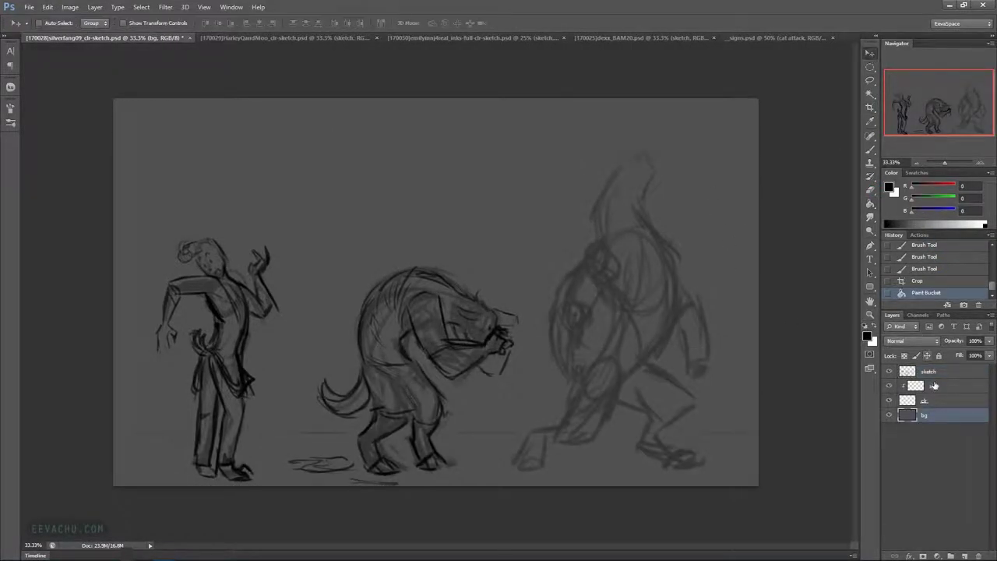
pyautogui.click(933, 373)
pyautogui.moveTo(612, 351); pyautogui.dragTo(613, 323)
pyautogui.click(871, 152)
pyautogui.click(683, 318)
pyautogui.hotkey('ctrl', 'z')
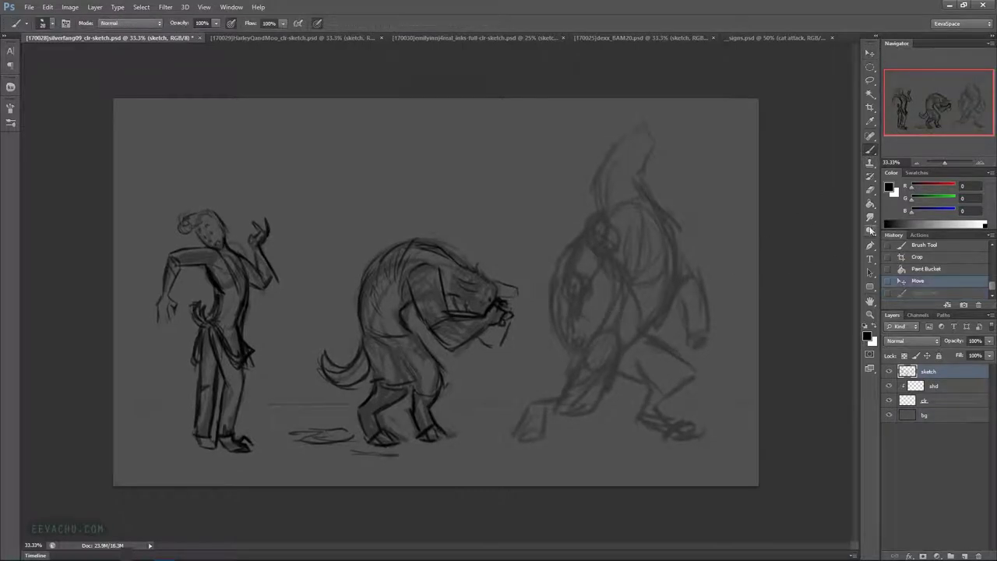
pyautogui.click(877, 54)
pyautogui.moveTo(712, 270); pyautogui.dragTo(715, 279)
pyautogui.press('b')
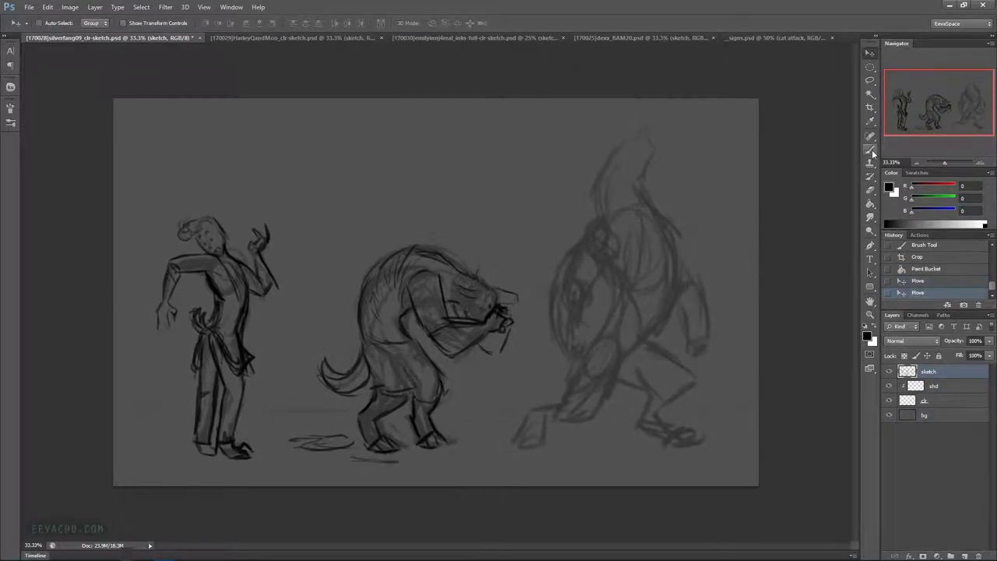
# Scribble ground marks in front of the hunched figure's feet and touch up its snout with the brush
pyautogui.moveTo(424, 461)
pyautogui.mouseDown()
pyautogui.moveTo(431, 472)
pyautogui.moveTo(472, 456)
pyautogui.moveTo(433, 471)
pyautogui.mouseUp()
pyautogui.moveTo(468, 442); pyautogui.dragTo(476, 443)
pyautogui.moveTo(470, 445); pyautogui.dragTo(479, 445)
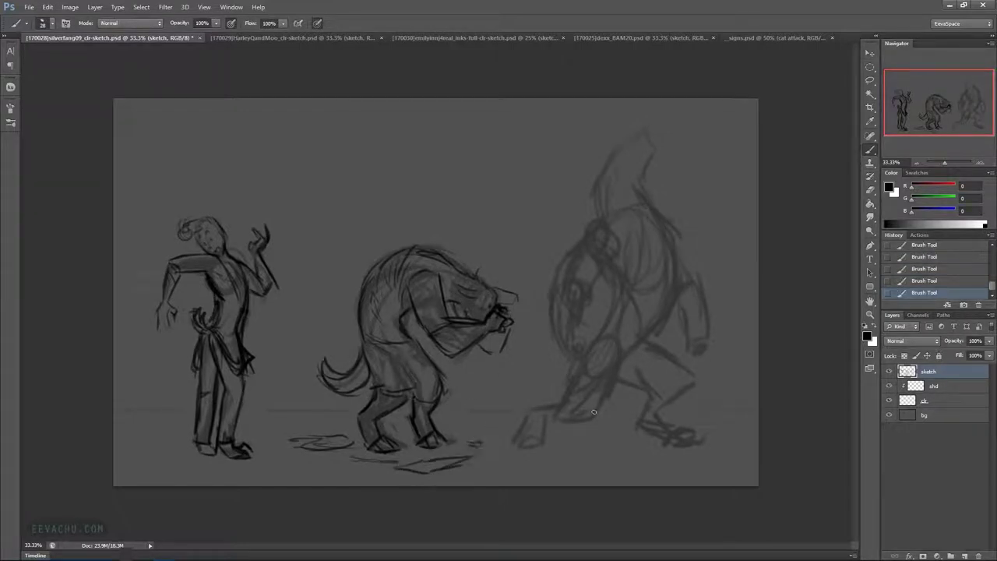
pyautogui.moveTo(500, 290)
pyautogui.mouseDown()
pyautogui.moveTo(517, 297)
pyautogui.moveTo(514, 306)
pyautogui.moveTo(490, 299)
pyautogui.mouseUp()
# Outline the large striding figure's bent leg and clawed foot nearest the hunched figure, and draw its waistline
pyautogui.moveTo(524, 425)
pyautogui.mouseDown()
pyautogui.moveTo(512, 444)
pyautogui.moveTo(527, 439)
pyautogui.moveTo(553, 452)
pyautogui.moveTo(548, 415)
pyautogui.moveTo(570, 425)
pyautogui.moveTo(530, 405)
pyautogui.moveTo(565, 397)
pyautogui.moveTo(586, 356)
pyautogui.moveTo(582, 425)
pyautogui.moveTo(631, 344)
pyautogui.moveTo(620, 381)
pyautogui.moveTo(645, 389)
pyautogui.moveTo(591, 383)
pyautogui.moveTo(674, 361)
pyautogui.mouseUp()
pyautogui.moveTo(600, 336); pyautogui.dragTo(656, 338)
pyautogui.moveTo(643, 342); pyautogui.dragTo(611, 341)
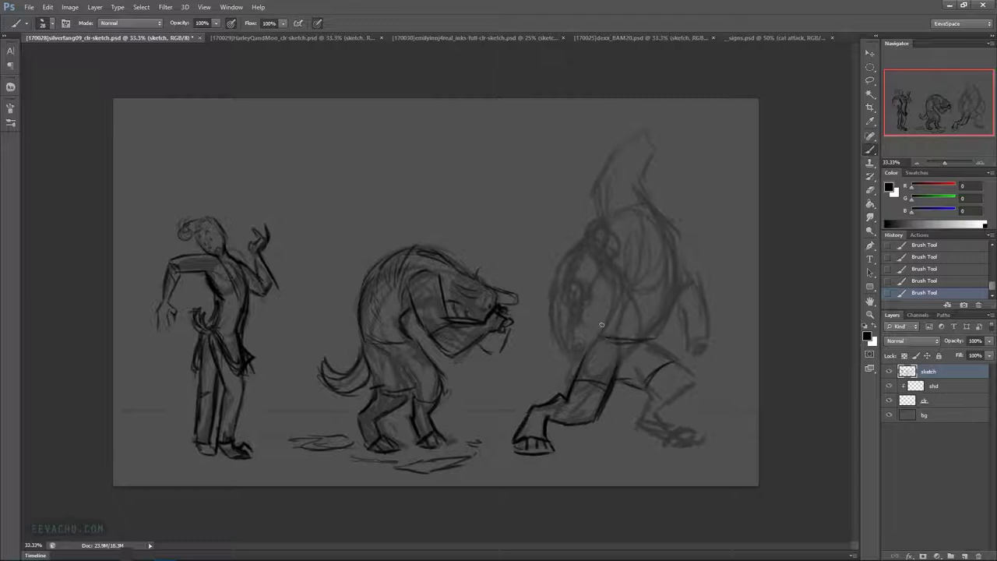
# Draw the large figure's near arm, shoulder line and bushy tail, and define its chest and abdominal muscles
pyautogui.moveTo(562, 363)
pyautogui.mouseDown()
pyautogui.moveTo(514, 360)
pyautogui.moveTo(523, 357)
pyautogui.moveTo(508, 381)
pyautogui.moveTo(558, 394)
pyautogui.moveTo(514, 391)
pyautogui.moveTo(555, 380)
pyautogui.moveTo(585, 288)
pyautogui.moveTo(604, 264)
pyautogui.mouseUp()
pyautogui.moveTo(563, 359)
pyautogui.mouseDown()
pyautogui.moveTo(564, 263)
pyautogui.moveTo(638, 176)
pyautogui.moveTo(605, 212)
pyautogui.moveTo(670, 193)
pyautogui.moveTo(648, 184)
pyautogui.moveTo(652, 209)
pyautogui.moveTo(686, 246)
pyautogui.mouseUp()
pyautogui.moveTo(604, 265)
pyautogui.mouseDown()
pyautogui.moveTo(621, 294)
pyautogui.moveTo(601, 334)
pyautogui.moveTo(651, 331)
pyautogui.moveTo(673, 297)
pyautogui.mouseUp()
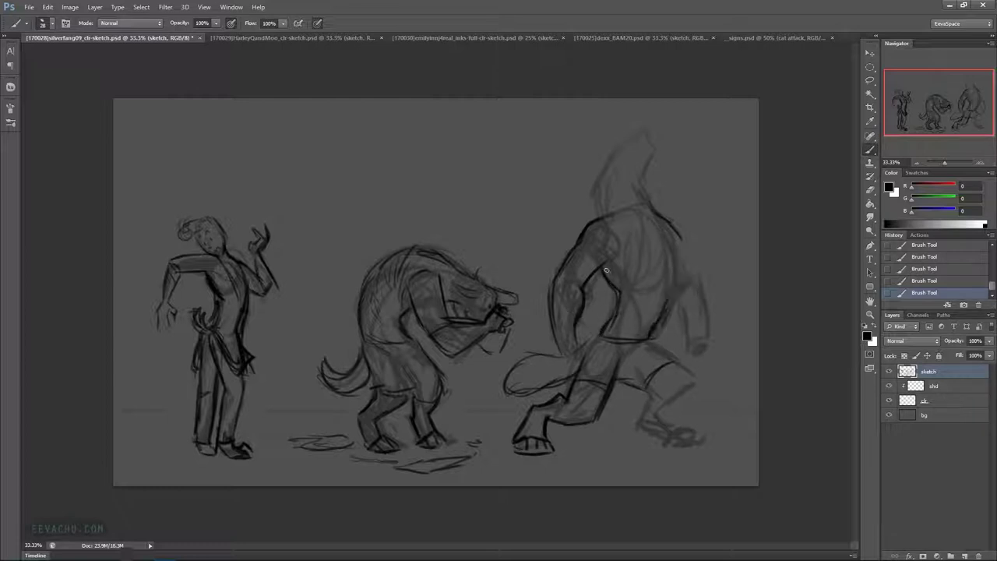
pyautogui.moveTo(630, 276)
pyautogui.mouseDown()
pyautogui.moveTo(678, 271)
pyautogui.moveTo(656, 231)
pyautogui.moveTo(661, 271)
pyautogui.moveTo(678, 275)
pyautogui.moveTo(682, 249)
pyautogui.moveTo(676, 302)
pyautogui.mouseUp()
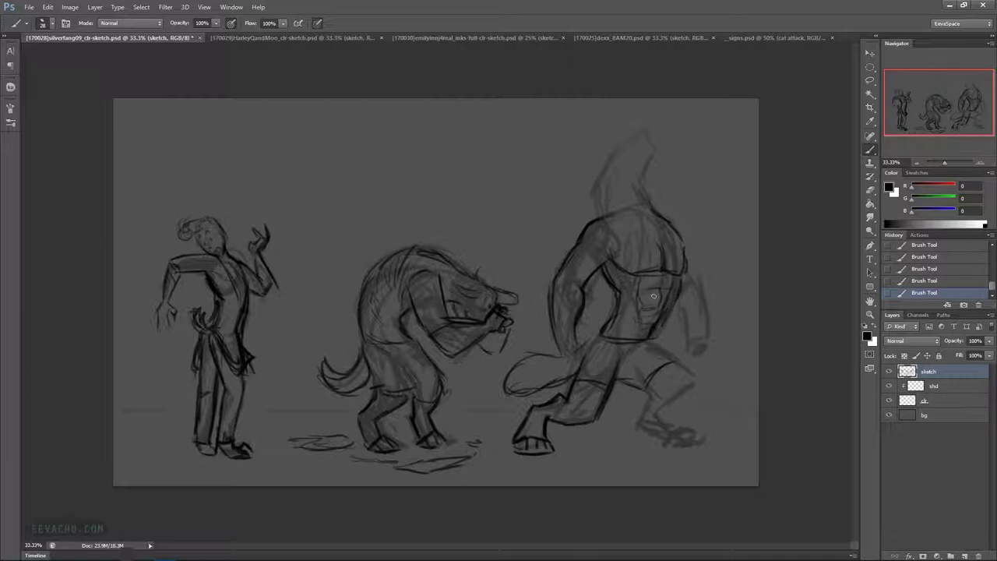
# Outline the large figure's other leg and foot, and darken the claws on both feet
pyautogui.moveTo(611, 335)
pyautogui.mouseDown()
pyautogui.moveTo(653, 338)
pyautogui.moveTo(676, 358)
pyautogui.moveTo(628, 374)
pyautogui.moveTo(648, 389)
pyautogui.moveTo(632, 386)
pyautogui.moveTo(642, 395)
pyautogui.mouseUp()
pyautogui.moveTo(680, 361)
pyautogui.mouseDown()
pyautogui.moveTo(697, 380)
pyautogui.moveTo(642, 398)
pyautogui.moveTo(648, 424)
pyautogui.mouseUp()
pyautogui.moveTo(659, 424)
pyautogui.mouseDown()
pyautogui.moveTo(694, 387)
pyautogui.moveTo(671, 428)
pyautogui.moveTo(679, 431)
pyautogui.mouseUp()
pyautogui.moveTo(639, 423); pyautogui.dragTo(675, 446)
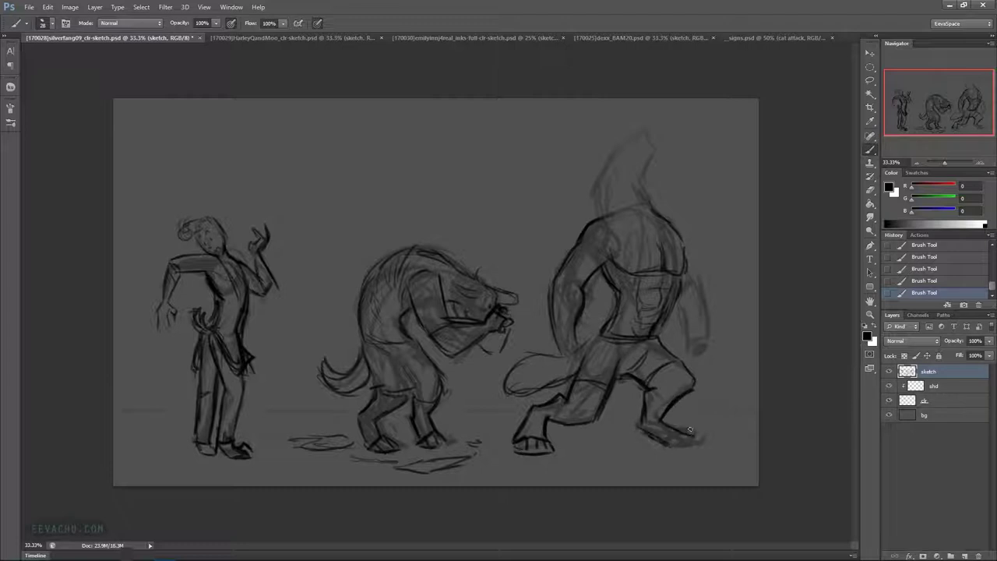
pyautogui.moveTo(676, 444)
pyautogui.mouseDown()
pyautogui.moveTo(698, 427)
pyautogui.moveTo(717, 449)
pyautogui.moveTo(702, 446)
pyautogui.moveTo(715, 446)
pyautogui.mouseUp()
pyautogui.moveTo(515, 440)
pyautogui.mouseDown()
pyautogui.moveTo(505, 450)
pyautogui.moveTo(552, 452)
pyautogui.moveTo(540, 433)
pyautogui.moveTo(538, 450)
pyautogui.moveTo(558, 453)
pyautogui.mouseUp()
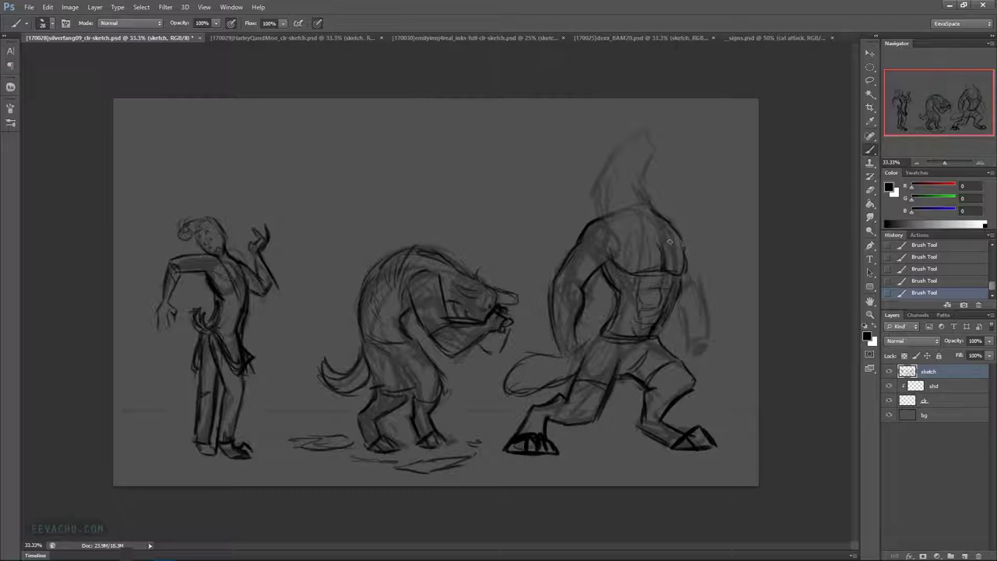
# Add strokes to the large figure's far shoulder and collar area, and save the document
pyautogui.moveTo(686, 249); pyautogui.dragTo(696, 281)
pyautogui.moveTo(616, 219); pyautogui.dragTo(642, 220)
pyautogui.hotkey('ctrl', 's')
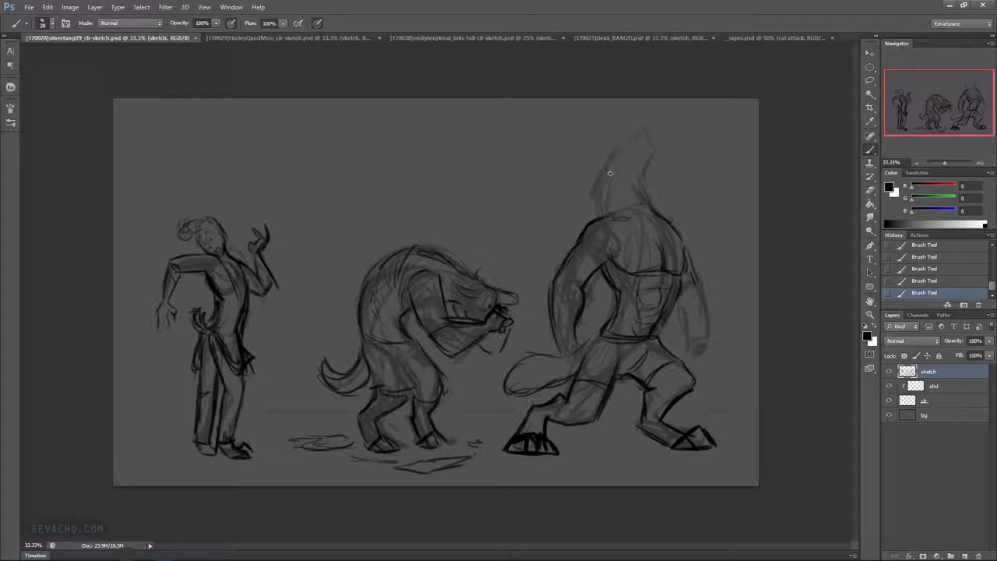
# Draw the large figure's upturned howling wolf head with muzzle, ears and neck fur
pyautogui.moveTo(606, 163)
pyautogui.mouseDown()
pyautogui.moveTo(584, 195)
pyautogui.moveTo(599, 192)
pyautogui.moveTo(602, 221)
pyautogui.mouseUp()
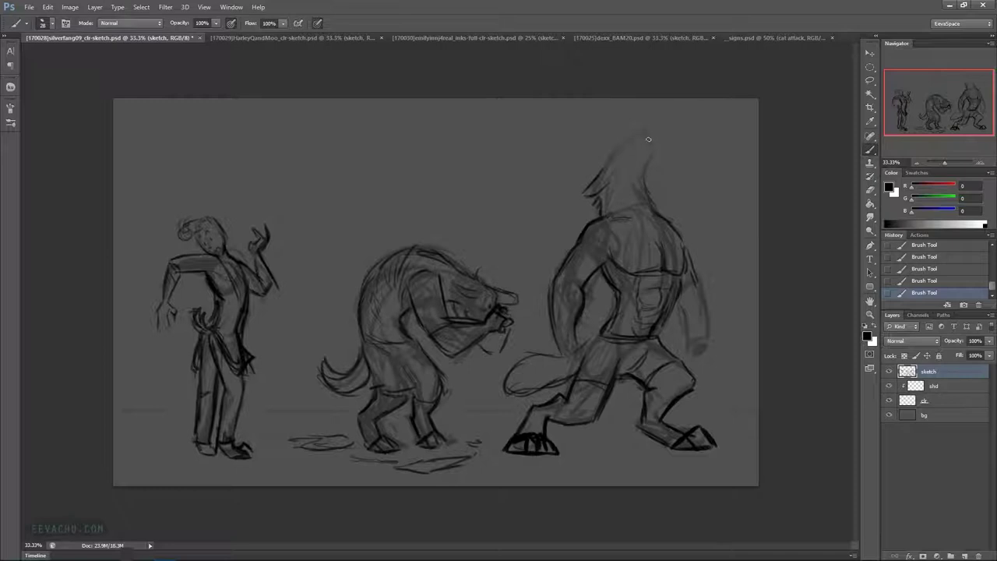
pyautogui.moveTo(649, 137)
pyautogui.mouseDown()
pyautogui.moveTo(642, 189)
pyautogui.moveTo(623, 148)
pyautogui.moveTo(644, 126)
pyautogui.moveTo(624, 154)
pyautogui.moveTo(611, 144)
pyautogui.moveTo(622, 136)
pyautogui.moveTo(602, 156)
pyautogui.moveTo(616, 134)
pyautogui.moveTo(599, 169)
pyautogui.moveTo(631, 184)
pyautogui.mouseUp()
pyautogui.moveTo(620, 155); pyautogui.dragTo(624, 166)
# Draw the large figure's hands and outline its far forearm and upper arm
pyautogui.press('b')
pyautogui.moveTo(680, 297)
pyautogui.mouseDown()
pyautogui.moveTo(688, 339)
pyautogui.moveTo(715, 346)
pyautogui.mouseUp()
pyautogui.moveTo(557, 346)
pyautogui.mouseDown()
pyautogui.moveTo(574, 364)
pyautogui.moveTo(584, 340)
pyautogui.mouseUp()
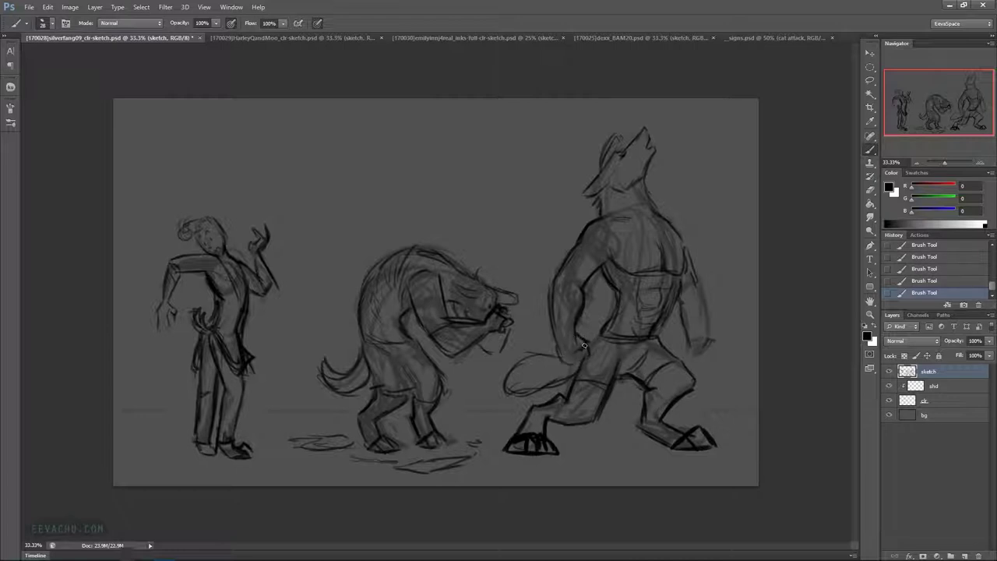
pyautogui.moveTo(585, 343)
pyautogui.mouseDown()
pyautogui.moveTo(559, 351)
pyautogui.moveTo(563, 361)
pyautogui.moveTo(557, 347)
pyautogui.moveTo(580, 364)
pyautogui.mouseUp()
pyautogui.moveTo(699, 341)
pyautogui.mouseDown()
pyautogui.moveTo(684, 358)
pyautogui.moveTo(702, 363)
pyautogui.moveTo(711, 335)
pyautogui.moveTo(688, 327)
pyautogui.moveTo(698, 337)
pyautogui.moveTo(712, 290)
pyautogui.moveTo(691, 255)
pyautogui.moveTo(701, 282)
pyautogui.moveTo(684, 277)
pyautogui.moveTo(697, 337)
pyautogui.moveTo(688, 320)
pyautogui.mouseUp()
pyautogui.moveTo(710, 264)
pyautogui.mouseDown()
pyautogui.moveTo(688, 321)
pyautogui.moveTo(715, 326)
pyautogui.mouseUp()
pyautogui.moveTo(681, 294); pyautogui.dragTo(705, 286)
pyautogui.moveTo(691, 282)
pyautogui.mouseDown()
pyautogui.moveTo(681, 295)
pyautogui.moveTo(698, 339)
pyautogui.moveTo(715, 339)
pyautogui.moveTo(700, 269)
pyautogui.moveTo(670, 220)
pyautogui.moveTo(685, 238)
pyautogui.mouseUp()
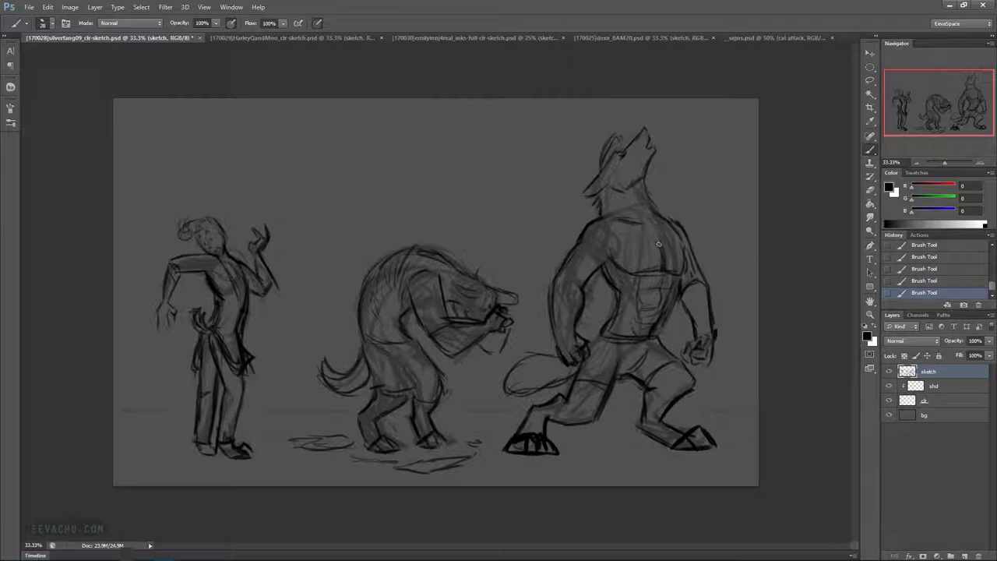
# Refine the large figure's chest lines, lower jaw and muzzle tip
pyautogui.moveTo(657, 242)
pyautogui.mouseDown()
pyautogui.moveTo(666, 230)
pyautogui.moveTo(640, 235)
pyautogui.moveTo(642, 248)
pyautogui.mouseUp()
pyautogui.press('b')
pyautogui.moveTo(648, 167); pyautogui.dragTo(634, 182)
pyautogui.moveTo(639, 137); pyautogui.dragTo(644, 131)
pyautogui.moveTo(637, 140); pyautogui.dragTo(647, 137)
pyautogui.moveTo(648, 134); pyautogui.dragTo(643, 141)
# Darken the hunched figure's face and ear, touch up its tail tip and add fur strokes at its waist
pyautogui.moveTo(454, 280); pyautogui.dragTo(476, 286)
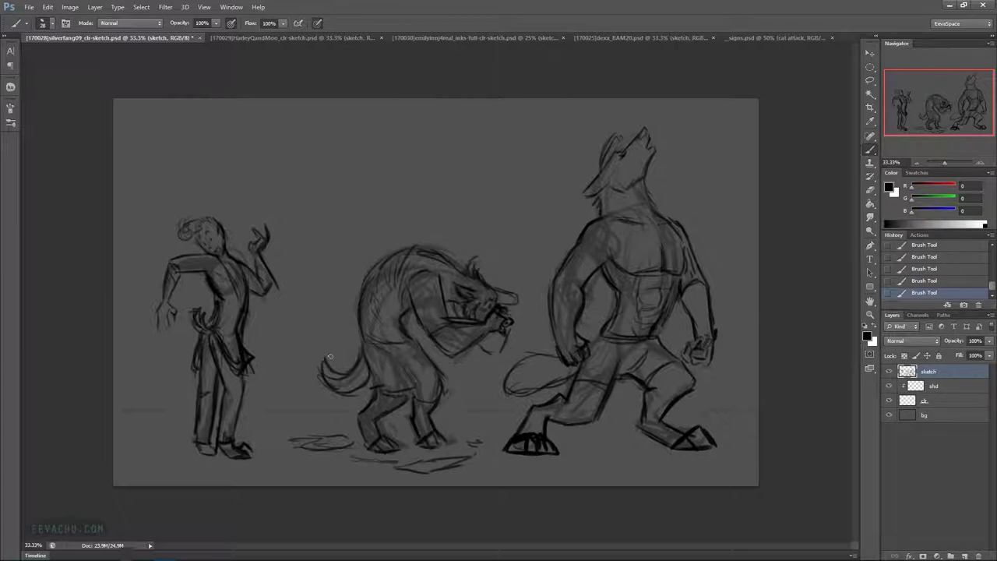
pyautogui.moveTo(321, 359); pyautogui.dragTo(324, 379)
pyautogui.moveTo(379, 330)
pyautogui.mouseDown()
pyautogui.moveTo(400, 292)
pyautogui.moveTo(402, 309)
pyautogui.moveTo(404, 289)
pyautogui.moveTo(405, 309)
pyautogui.moveTo(393, 299)
pyautogui.moveTo(393, 326)
pyautogui.mouseUp()
pyautogui.press('b')
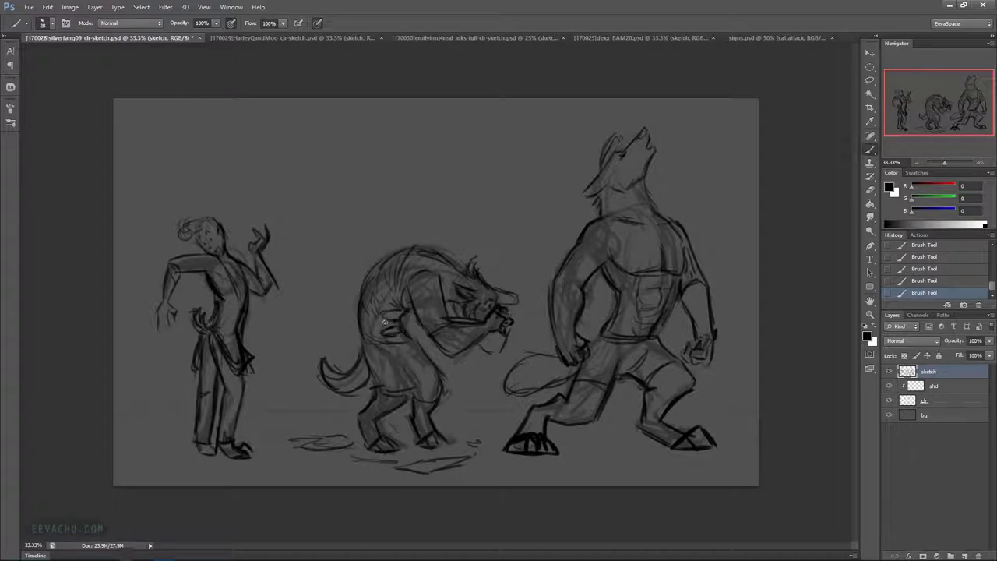
# Add spiky fur tufts along the hunched figure's back and redefine its upper arm, cleaning up with the Eraser
pyautogui.moveTo(402, 328)
pyautogui.mouseDown()
pyautogui.moveTo(391, 335)
pyautogui.moveTo(406, 339)
pyautogui.mouseUp()
pyautogui.moveTo(406, 336)
pyautogui.mouseDown()
pyautogui.moveTo(399, 306)
pyautogui.moveTo(378, 300)
pyautogui.moveTo(378, 264)
pyautogui.mouseUp()
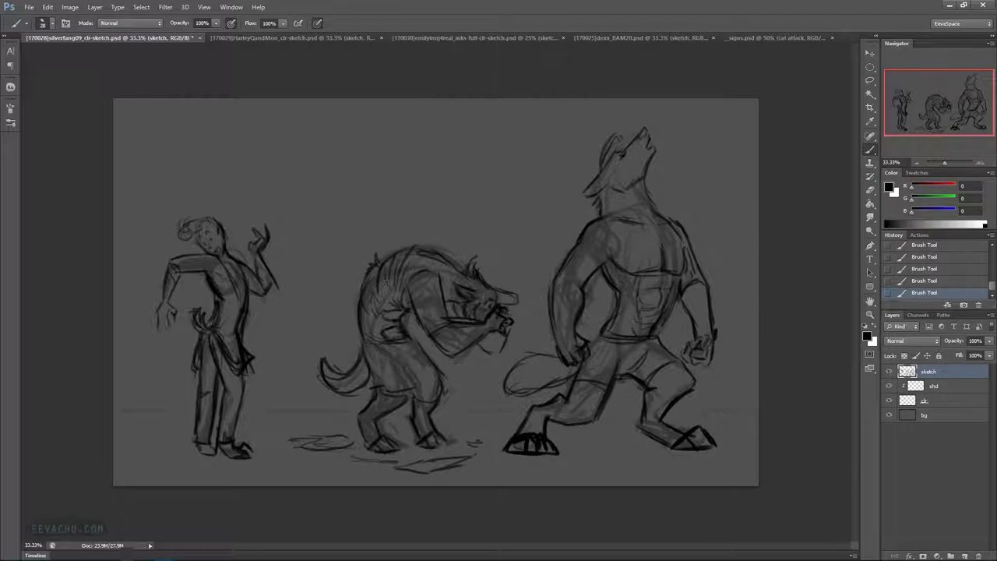
pyautogui.moveTo(394, 267)
pyautogui.mouseDown()
pyautogui.moveTo(424, 246)
pyautogui.moveTo(450, 255)
pyautogui.mouseUp()
pyautogui.moveTo(413, 290)
pyautogui.mouseDown()
pyautogui.moveTo(436, 281)
pyautogui.moveTo(418, 274)
pyautogui.moveTo(412, 314)
pyautogui.moveTo(447, 303)
pyautogui.moveTo(437, 303)
pyautogui.moveTo(440, 286)
pyautogui.moveTo(415, 320)
pyautogui.moveTo(444, 316)
pyautogui.moveTo(439, 303)
pyautogui.moveTo(422, 311)
pyautogui.moveTo(434, 327)
pyautogui.moveTo(455, 315)
pyautogui.moveTo(449, 322)
pyautogui.moveTo(421, 287)
pyautogui.moveTo(442, 313)
pyautogui.moveTo(427, 253)
pyautogui.moveTo(444, 310)
pyautogui.mouseUp()
pyautogui.press('e')
pyautogui.moveTo(441, 302); pyautogui.dragTo(447, 315)
pyautogui.moveTo(445, 313); pyautogui.dragTo(447, 322)
pyautogui.moveTo(442, 300); pyautogui.dragTo(445, 307)
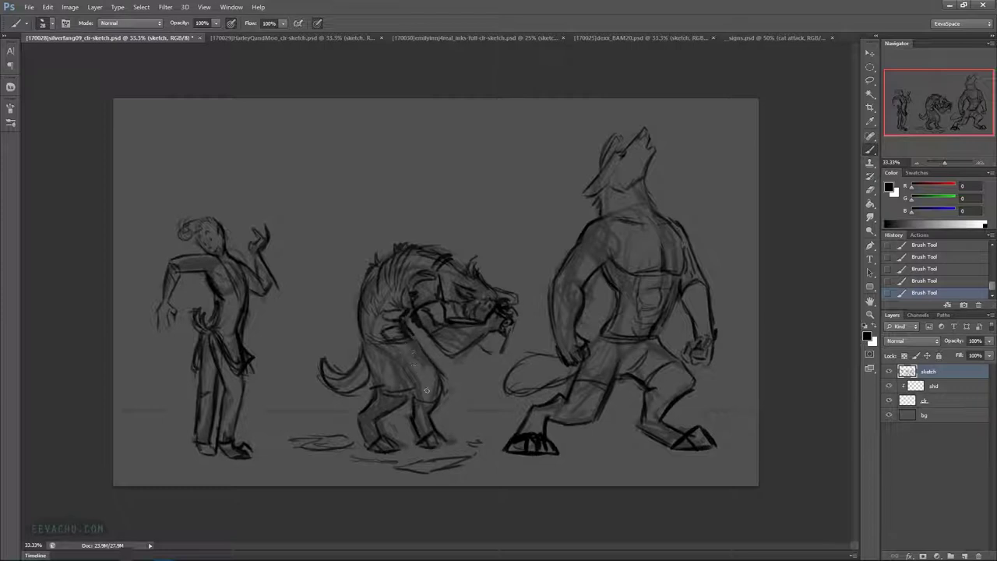
# Redraw the hunched figure's thighs with darker outlines, torn fabric edges at the knees and fold lines
pyautogui.press('e')
pyautogui.moveTo(371, 387)
pyautogui.mouseDown()
pyautogui.moveTo(394, 394)
pyautogui.moveTo(377, 402)
pyautogui.moveTo(373, 357)
pyautogui.moveTo(393, 337)
pyautogui.moveTo(367, 413)
pyautogui.moveTo(397, 406)
pyautogui.mouseUp()
pyautogui.moveTo(395, 410)
pyautogui.mouseDown()
pyautogui.moveTo(425, 389)
pyautogui.moveTo(427, 407)
pyautogui.moveTo(433, 396)
pyautogui.moveTo(402, 373)
pyautogui.moveTo(407, 354)
pyautogui.moveTo(386, 345)
pyautogui.moveTo(410, 338)
pyautogui.moveTo(416, 349)
pyautogui.moveTo(405, 331)
pyautogui.moveTo(430, 359)
pyautogui.mouseUp()
pyautogui.moveTo(366, 359); pyautogui.dragTo(365, 331)
pyautogui.moveTo(424, 354); pyautogui.dragTo(441, 380)
pyautogui.moveTo(375, 384)
pyautogui.mouseDown()
pyautogui.moveTo(376, 316)
pyautogui.moveTo(380, 365)
pyautogui.moveTo(372, 363)
pyautogui.moveTo(397, 369)
pyautogui.moveTo(384, 370)
pyautogui.moveTo(390, 377)
pyautogui.moveTo(379, 370)
pyautogui.moveTo(422, 364)
pyautogui.moveTo(402, 367)
pyautogui.moveTo(396, 338)
pyautogui.moveTo(405, 345)
pyautogui.moveTo(367, 342)
pyautogui.mouseUp()
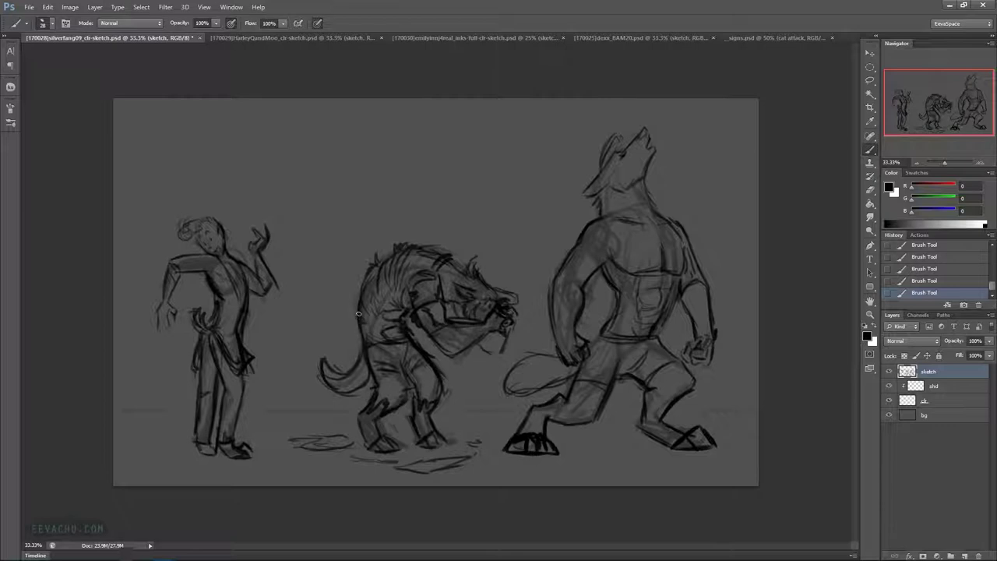
# Strengthen the hunched figure's forearm outline, draw the shape below its hands and add detail to its face
pyautogui.moveTo(434, 345)
pyautogui.mouseDown()
pyautogui.moveTo(448, 360)
pyautogui.moveTo(481, 338)
pyautogui.moveTo(505, 347)
pyautogui.mouseUp()
pyautogui.moveTo(459, 307)
pyautogui.mouseDown()
pyautogui.moveTo(445, 306)
pyautogui.moveTo(474, 314)
pyautogui.mouseUp()
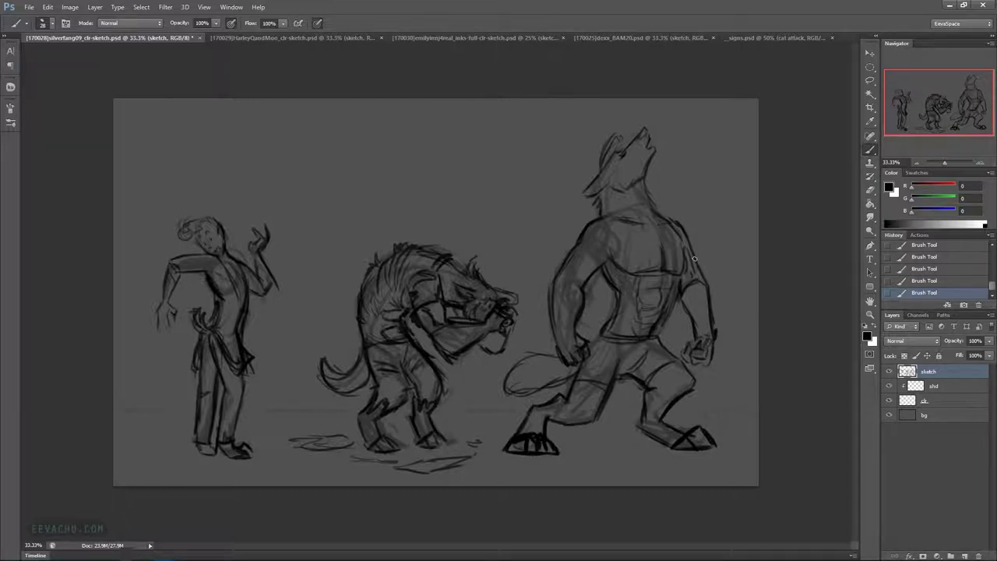
# Erase the rough shading on the large figure's arm and chest, and draw fur tufts around its neck
pyautogui.moveTo(602, 227)
pyautogui.mouseDown()
pyautogui.moveTo(593, 236)
pyautogui.moveTo(609, 233)
pyautogui.moveTo(580, 253)
pyautogui.mouseUp()
pyautogui.moveTo(579, 252)
pyautogui.mouseDown()
pyautogui.moveTo(563, 280)
pyautogui.moveTo(566, 301)
pyautogui.moveTo(570, 283)
pyautogui.moveTo(587, 300)
pyautogui.mouseUp()
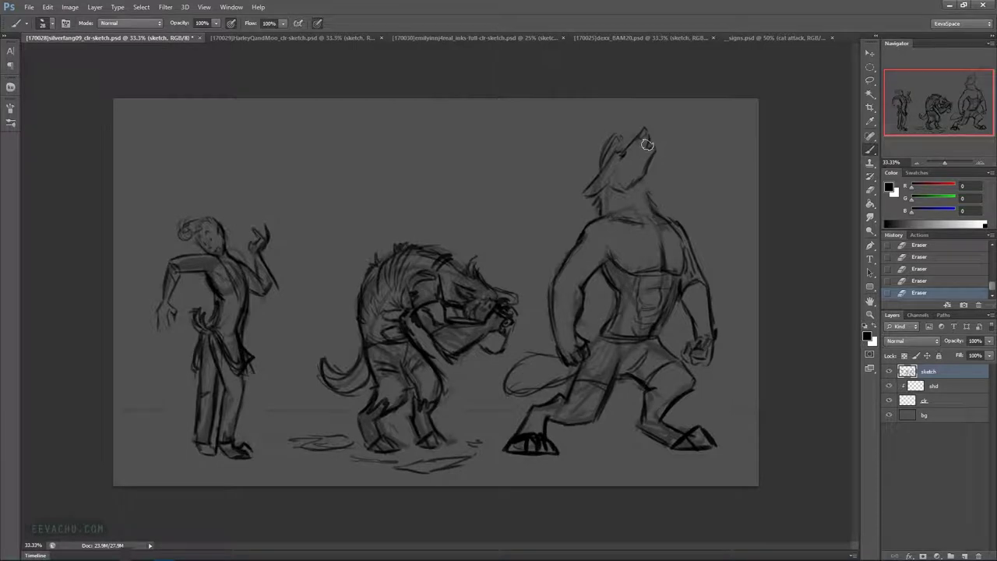
pyautogui.press('b')
pyautogui.moveTo(637, 174)
pyautogui.mouseDown()
pyautogui.moveTo(658, 210)
pyautogui.moveTo(595, 216)
pyautogui.moveTo(610, 211)
pyautogui.mouseUp()
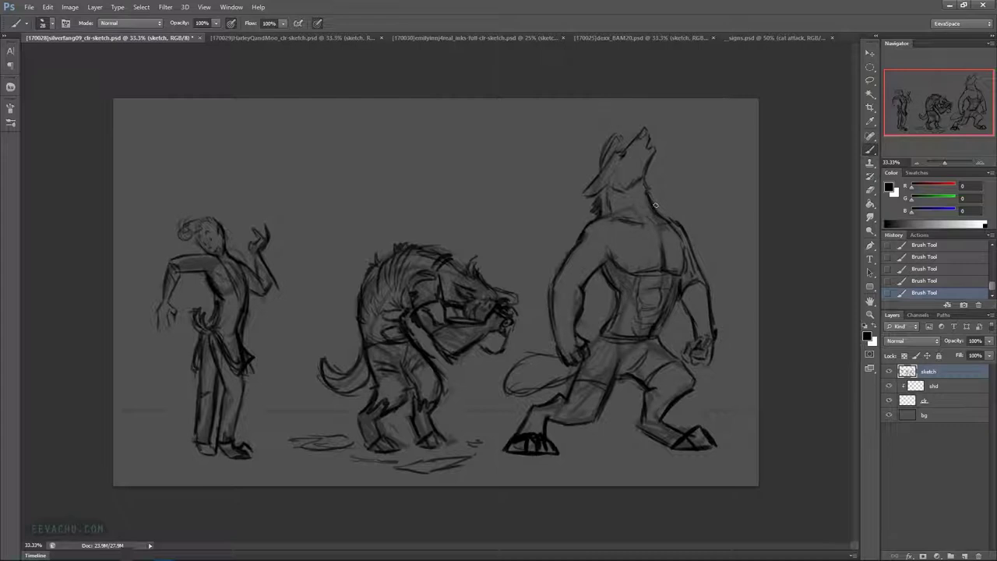
pyautogui.moveTo(656, 205)
pyautogui.mouseDown()
pyautogui.moveTo(664, 204)
pyautogui.moveTo(651, 234)
pyautogui.mouseUp()
# Erase the leftover rough shading inside the large figure's legs and torso
pyautogui.moveTo(566, 414); pyautogui.dragTo(595, 393)
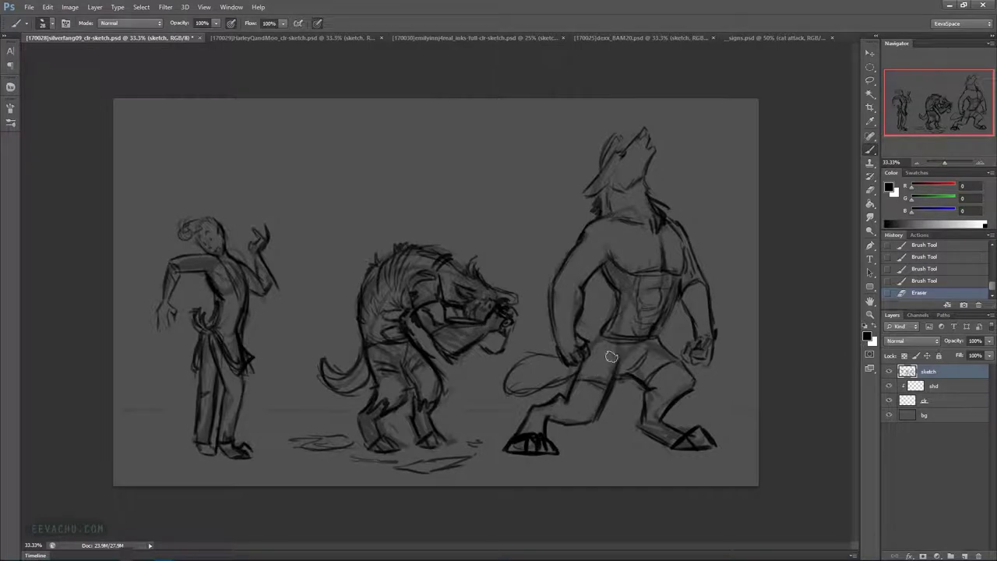
pyautogui.moveTo(634, 347)
pyautogui.mouseDown()
pyautogui.moveTo(631, 355)
pyautogui.moveTo(670, 358)
pyautogui.mouseUp()
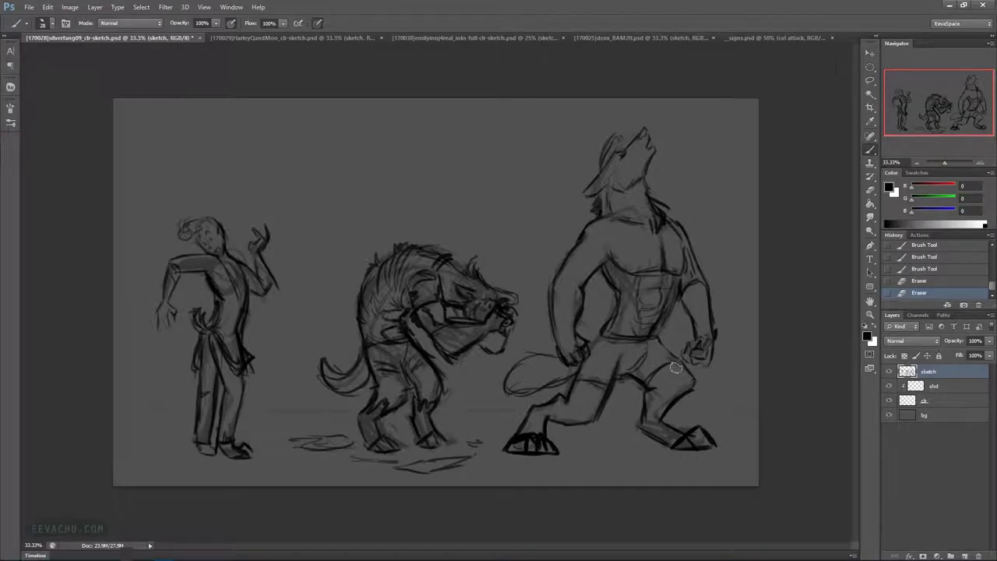
pyautogui.moveTo(655, 407)
pyautogui.mouseDown()
pyautogui.moveTo(676, 384)
pyautogui.moveTo(667, 435)
pyautogui.mouseUp()
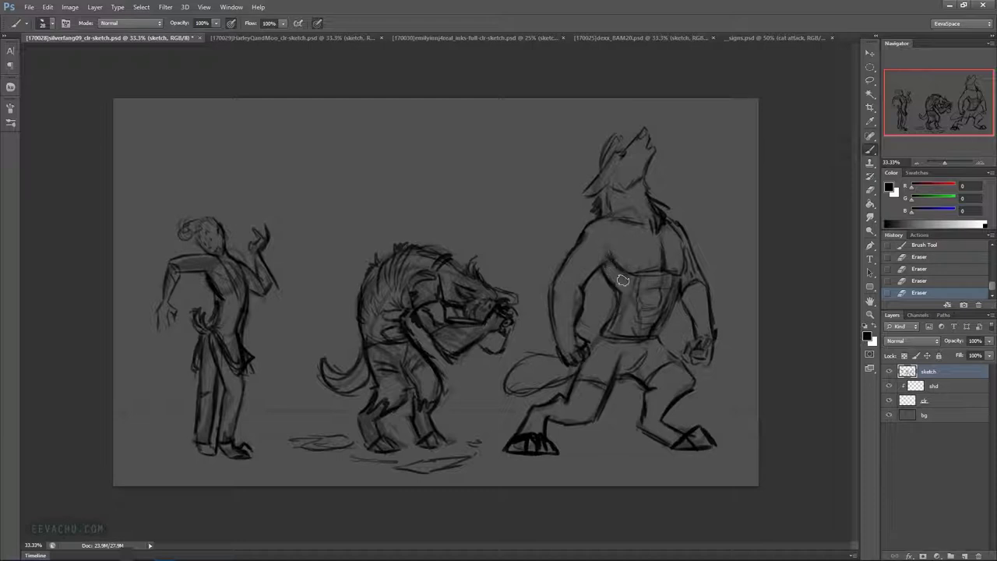
pyautogui.moveTo(627, 289); pyautogui.dragTo(631, 274)
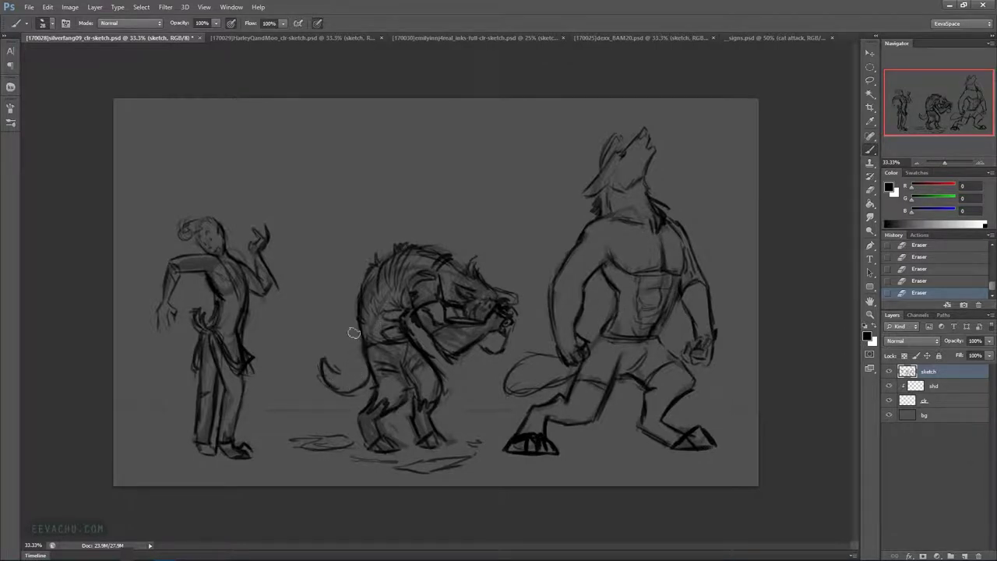
# Redraw the upper edge of the hunched figure's curved tail with the brush
pyautogui.press('b')
pyautogui.moveTo(338, 375); pyautogui.dragTo(369, 348)
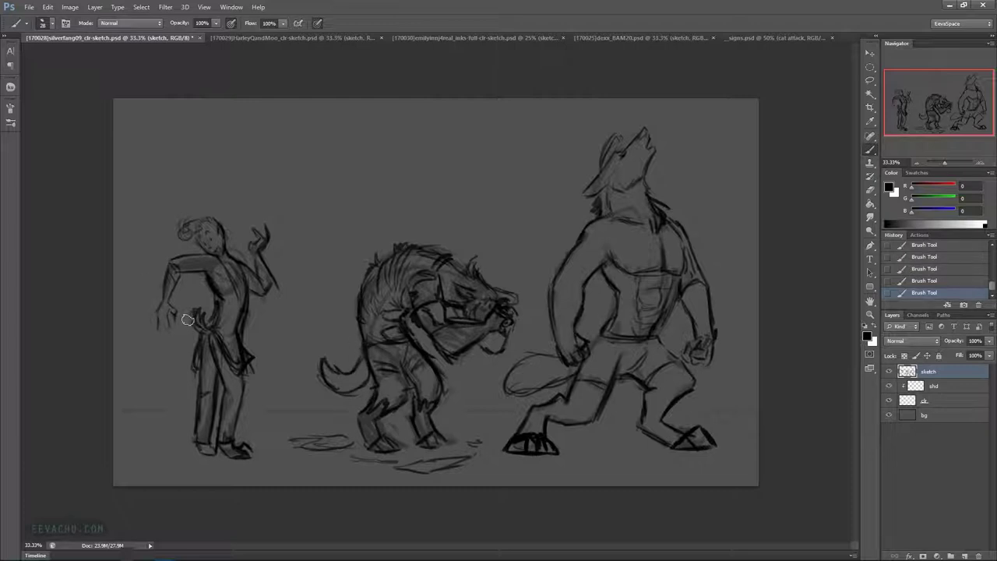
# Erase stray marks beside the slim figure's waist and redraw the fingers of both its hands
pyautogui.press('e')
pyautogui.moveTo(186, 319); pyautogui.dragTo(184, 314)
pyautogui.moveTo(194, 328); pyautogui.dragTo(199, 335)
pyautogui.press('b')
pyautogui.moveTo(159, 306); pyautogui.dragTo(165, 332)
pyautogui.moveTo(162, 323); pyautogui.dragTo(169, 329)
pyautogui.moveTo(253, 231); pyautogui.dragTo(271, 228)
pyautogui.moveTo(255, 268); pyautogui.dragTo(265, 283)
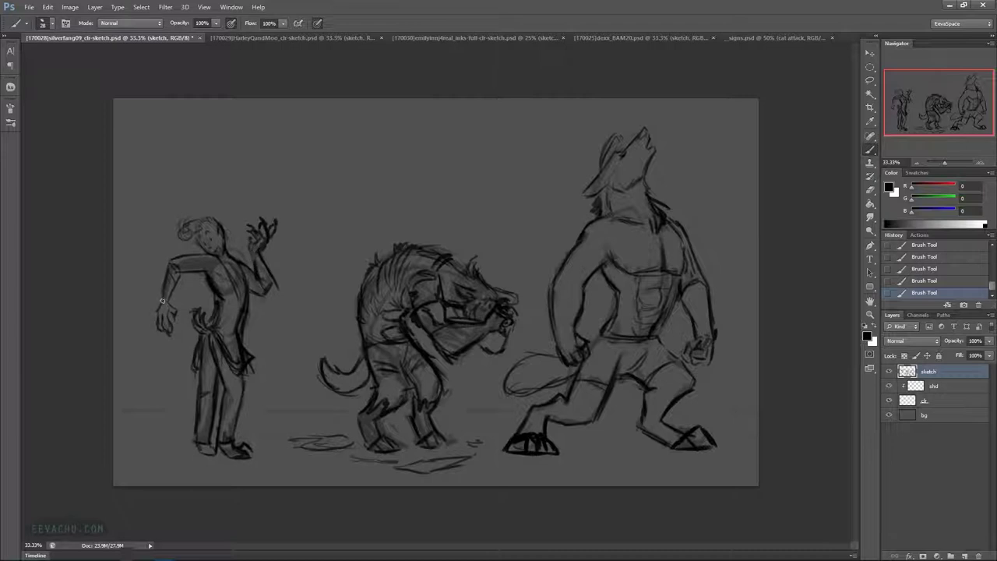
# Add a sleeve cuff and darker jacket lines to the slim figure, and detail its face and curled hair
pyautogui.moveTo(162, 299)
pyautogui.mouseDown()
pyautogui.moveTo(223, 272)
pyautogui.moveTo(214, 257)
pyautogui.moveTo(235, 284)
pyautogui.moveTo(234, 260)
pyautogui.moveTo(223, 261)
pyautogui.moveTo(232, 259)
pyautogui.moveTo(241, 283)
pyautogui.moveTo(235, 335)
pyautogui.moveTo(237, 313)
pyautogui.moveTo(246, 314)
pyautogui.moveTo(243, 268)
pyautogui.mouseUp()
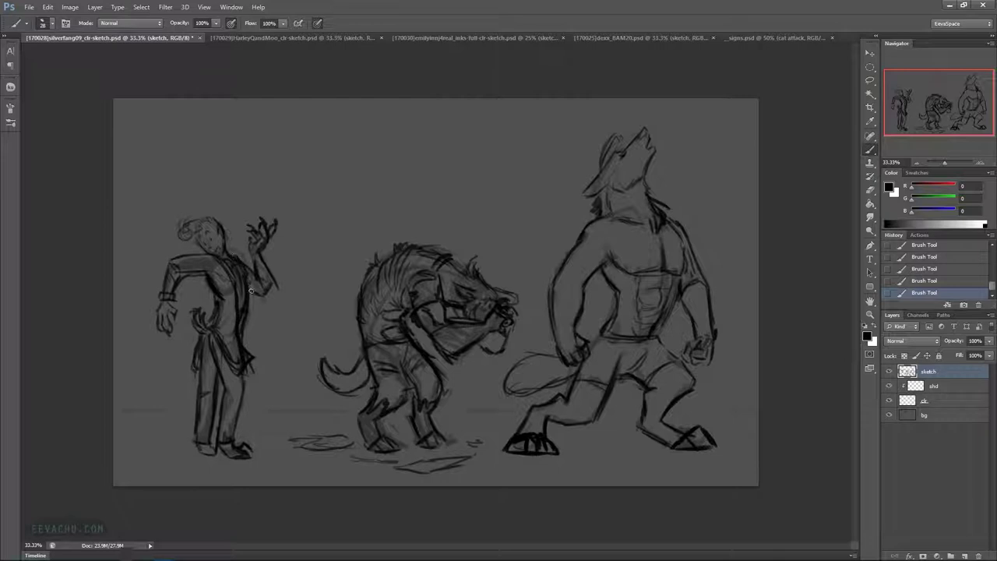
pyautogui.moveTo(226, 244)
pyautogui.mouseDown()
pyautogui.moveTo(232, 250)
pyautogui.moveTo(208, 244)
pyautogui.mouseUp()
pyautogui.moveTo(217, 225)
pyautogui.mouseDown()
pyautogui.moveTo(195, 243)
pyautogui.moveTo(184, 233)
pyautogui.moveTo(195, 223)
pyautogui.moveTo(217, 231)
pyautogui.moveTo(209, 219)
pyautogui.moveTo(224, 241)
pyautogui.moveTo(218, 229)
pyautogui.mouseUp()
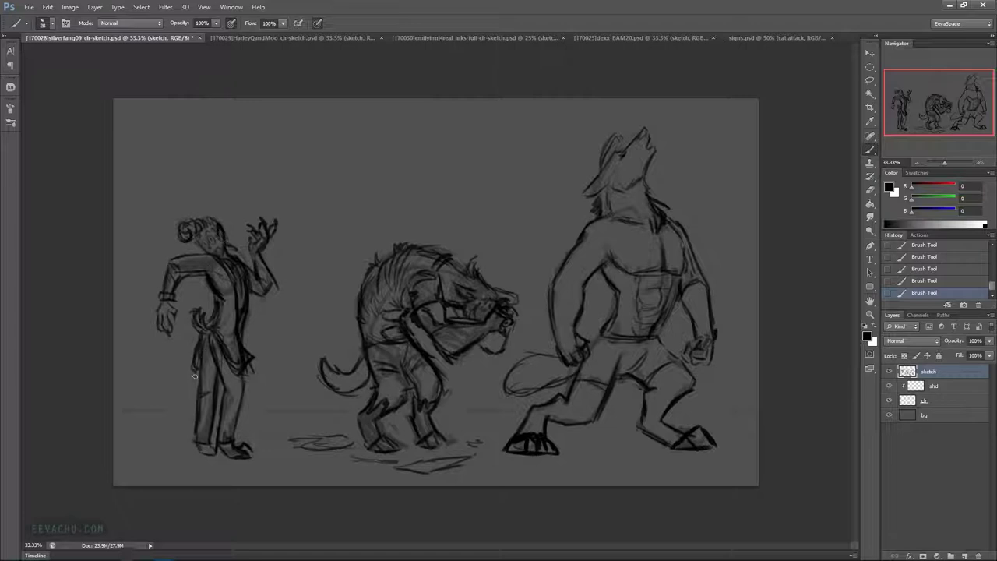
# Redraw the slim figure's trouser hem and erase the stray lines around its feet
pyautogui.moveTo(195, 446)
pyautogui.mouseDown()
pyautogui.moveTo(222, 444)
pyautogui.moveTo(226, 456)
pyautogui.mouseUp()
pyautogui.press('e')
pyautogui.moveTo(212, 446); pyautogui.dragTo(223, 454)
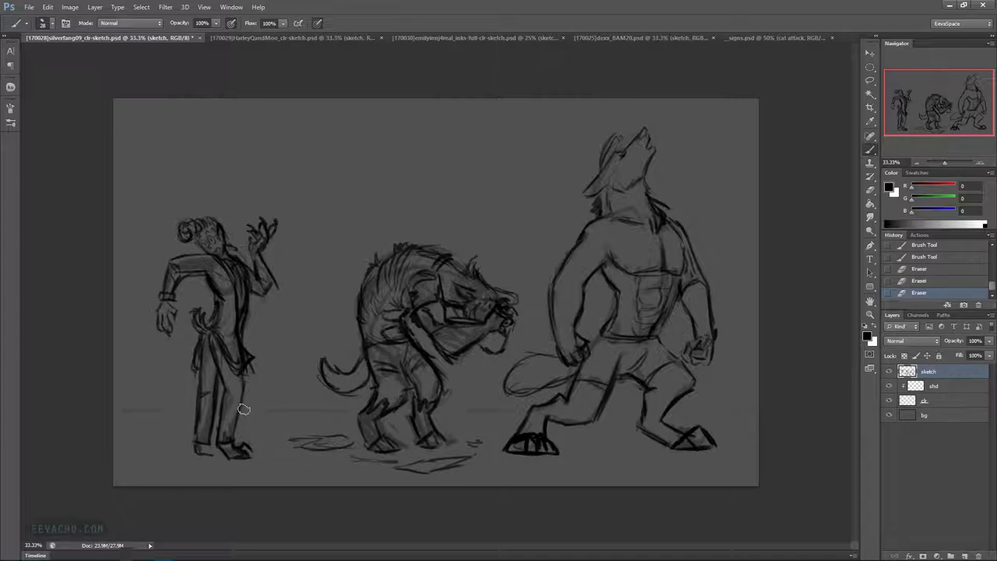
# Erase the rough shading inside the hunched figure's legs, arms and head, and save the document
pyautogui.moveTo(367, 424)
pyautogui.mouseDown()
pyautogui.moveTo(372, 437)
pyautogui.moveTo(377, 413)
pyautogui.moveTo(420, 424)
pyautogui.mouseUp()
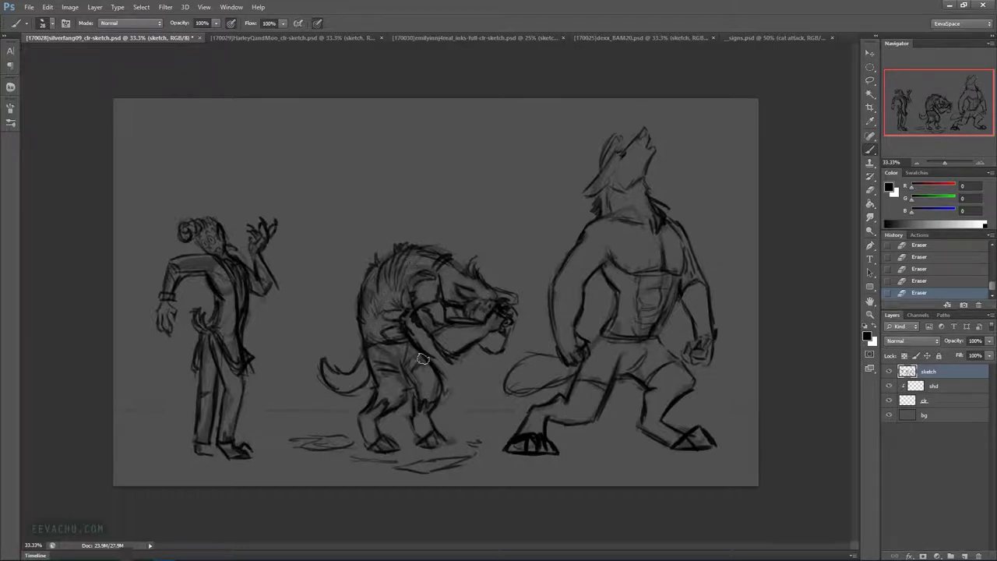
pyautogui.press('[')
pyautogui.press('[')
pyautogui.press('[')
pyautogui.hotkey('ctrl', 's')
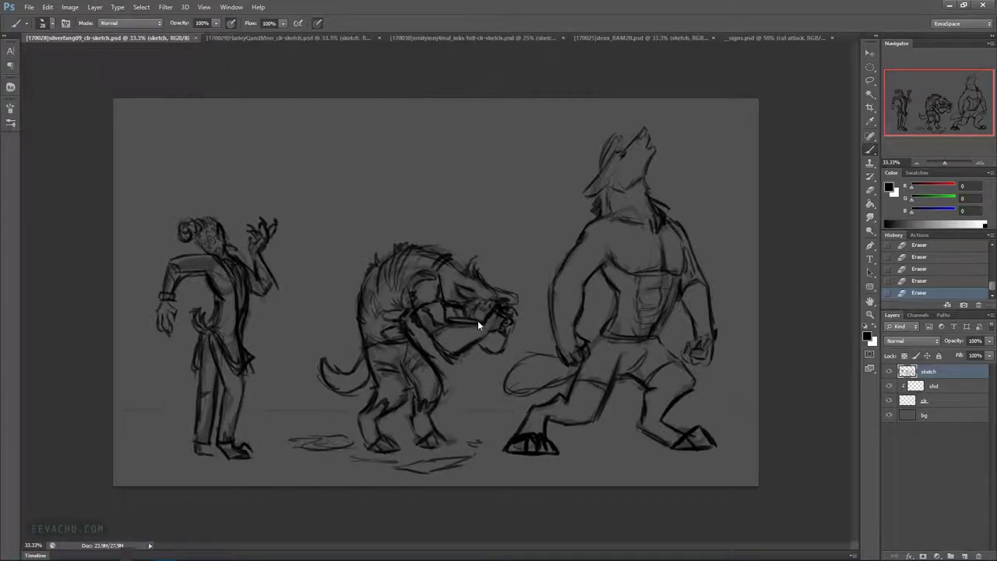
# Lower the sketch layer's opacity to 20% and merge a new layer down into it to bake in the fade
pyautogui.moveTo(980, 350); pyautogui.dragTo(949, 350)
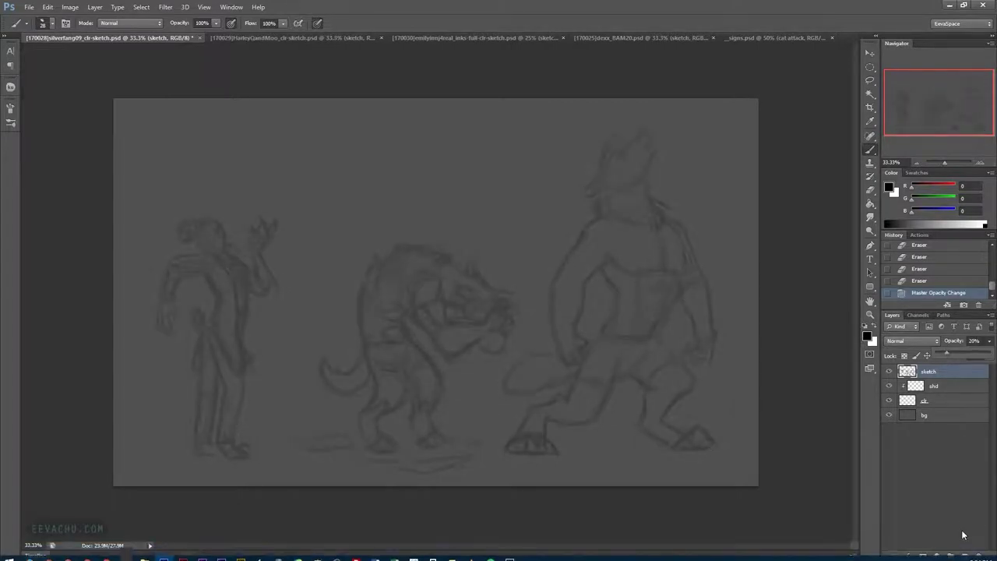
pyautogui.click(965, 557)
pyautogui.hotkey('ctrl', 'e')
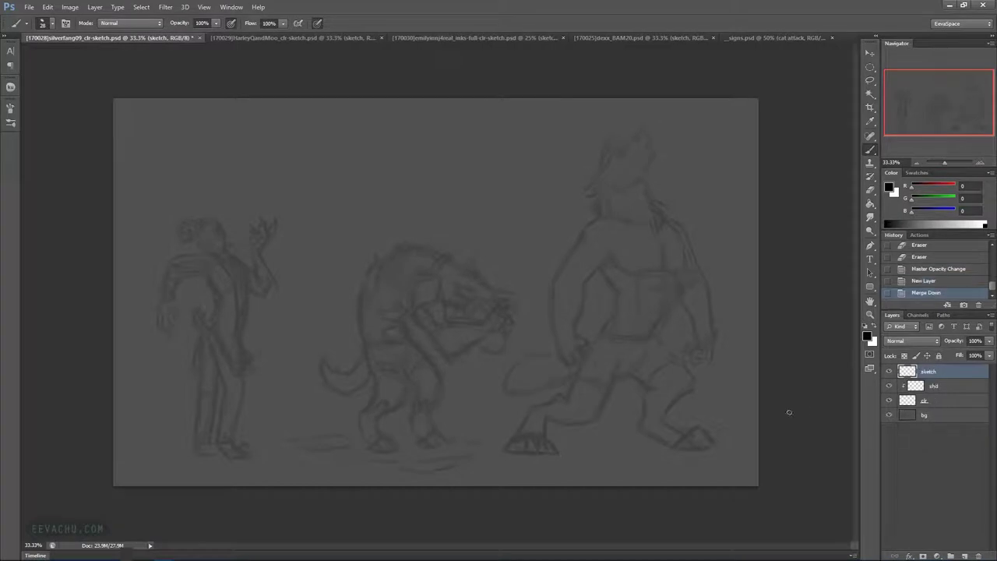
# Zoom in to 100% on the slim figure's upper body and set the brush diameter to 10 px
pyautogui.hotkey('ctrl', '+')
pyautogui.hotkey('ctrl', '+')
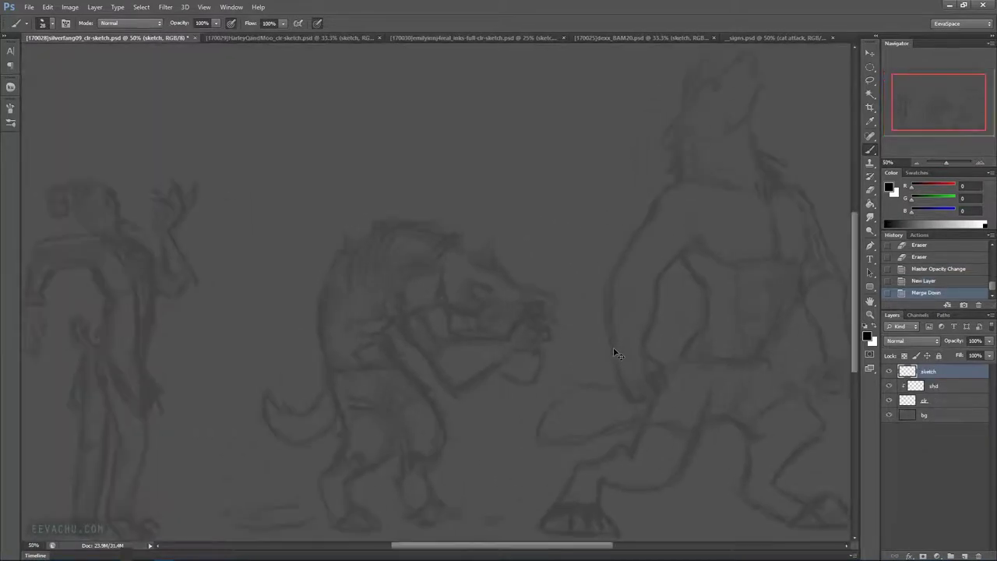
pyautogui.moveTo(356, 350); pyautogui.dragTo(690, 316)
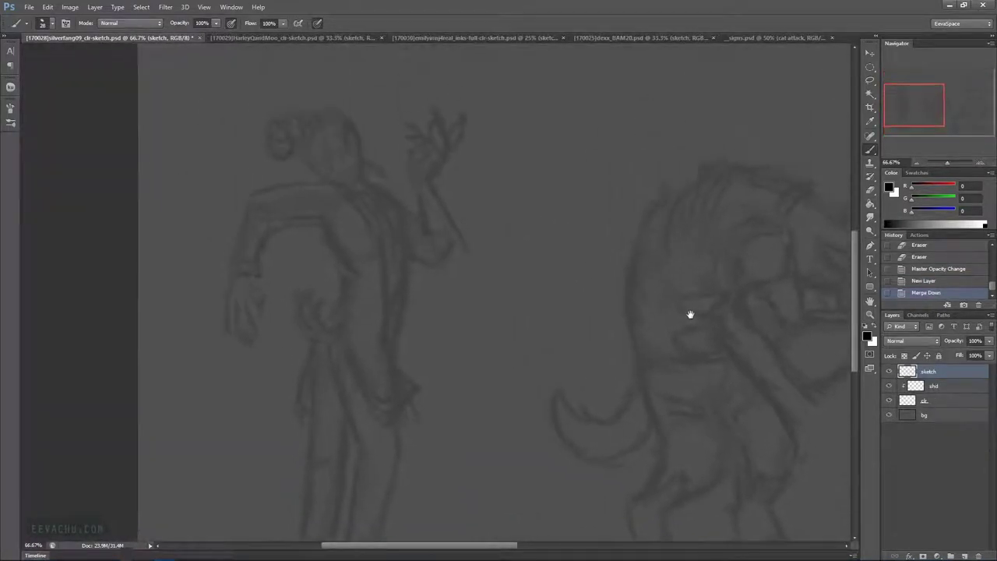
pyautogui.hotkey('ctrl', '+')
pyautogui.moveTo(410, 156); pyautogui.dragTo(430, 314)
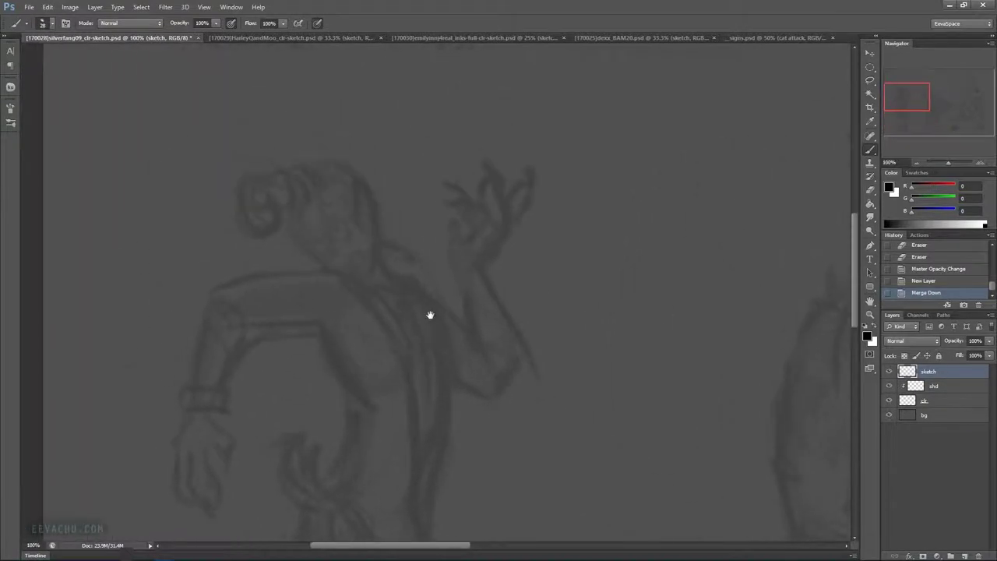
pyautogui.keyDown('alt'); pyautogui.rightClick(383, 207); pyautogui.keyUp('alt')
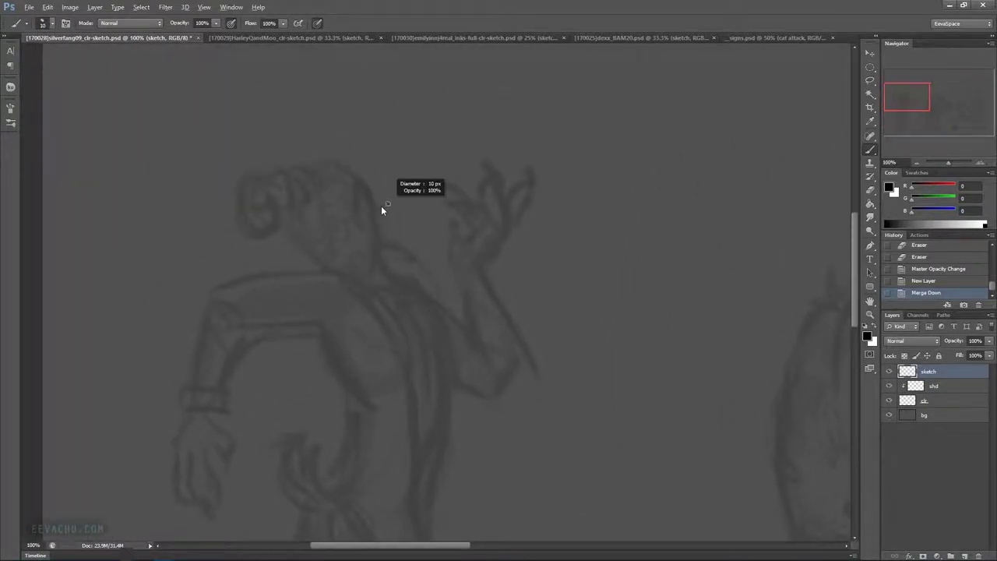
# Check the document's pixel dimensions and resolution without changing them, and return to the slim figure's upper body at 100%
pyautogui.moveTo(437, 247)
pyautogui.mouseDown()
pyautogui.moveTo(473, 138)
pyautogui.moveTo(481, 145)
pyautogui.mouseUp()
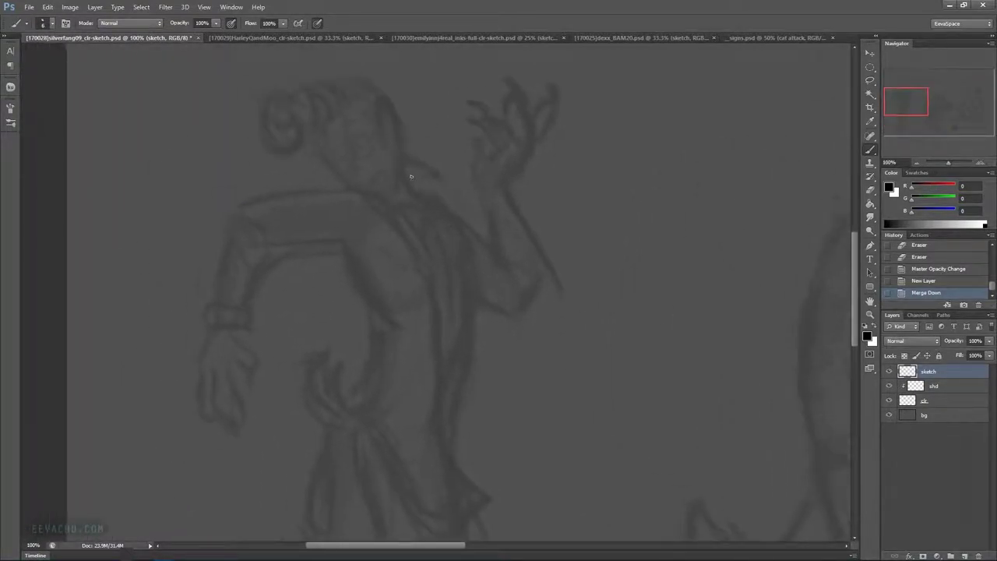
pyautogui.scroll(-1, 412, 198)
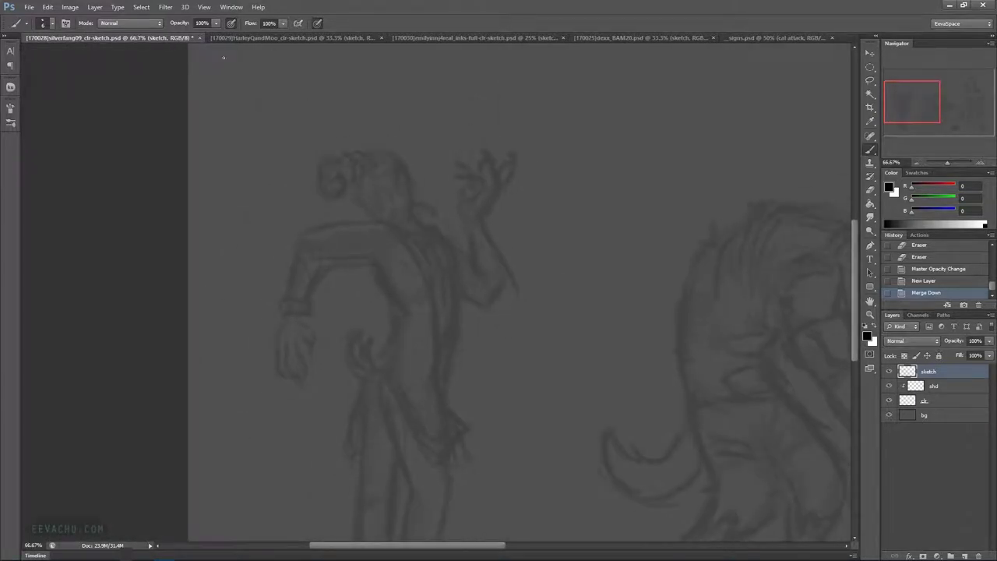
pyautogui.click(70, 7)
pyautogui.click(91, 82)
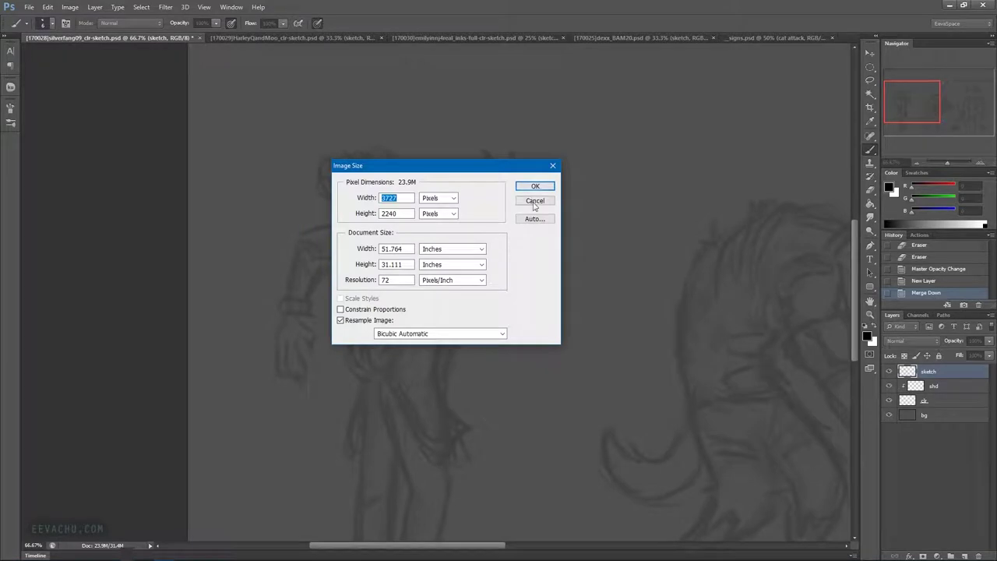
pyautogui.click(532, 201)
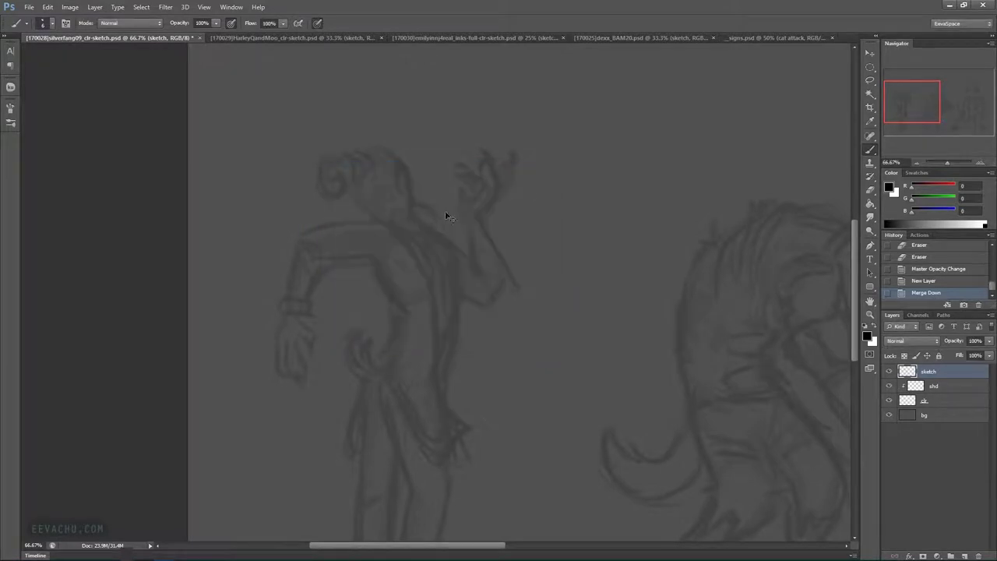
pyautogui.hotkey('ctrl', '-')
pyautogui.hotkey('ctrl', '+')
pyautogui.hotkey('ctrl', '+')
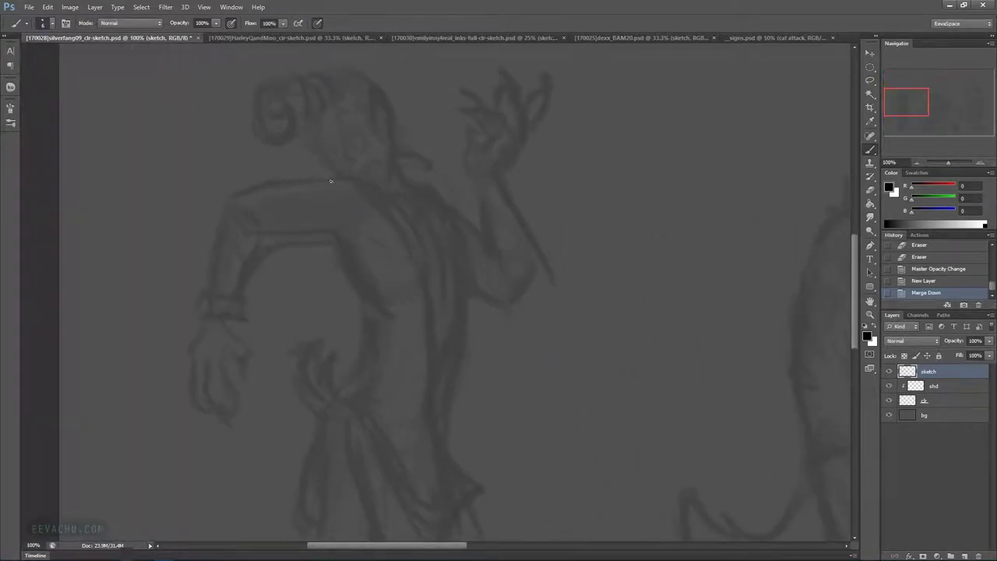
# Ink the slim figure's shoulder line and the outer edge of the lowered arm's sleeve down to the cuff
pyautogui.moveTo(290, 181); pyautogui.dragTo(334, 176)
pyautogui.moveTo(288, 181)
pyautogui.mouseDown()
pyautogui.moveTo(348, 169)
pyautogui.moveTo(379, 192)
pyautogui.moveTo(355, 168)
pyautogui.mouseUp()
pyautogui.moveTo(355, 169); pyautogui.dragTo(347, 168)
pyautogui.moveTo(338, 167)
pyautogui.mouseDown()
pyautogui.moveTo(227, 197)
pyautogui.moveTo(218, 227)
pyautogui.mouseUp()
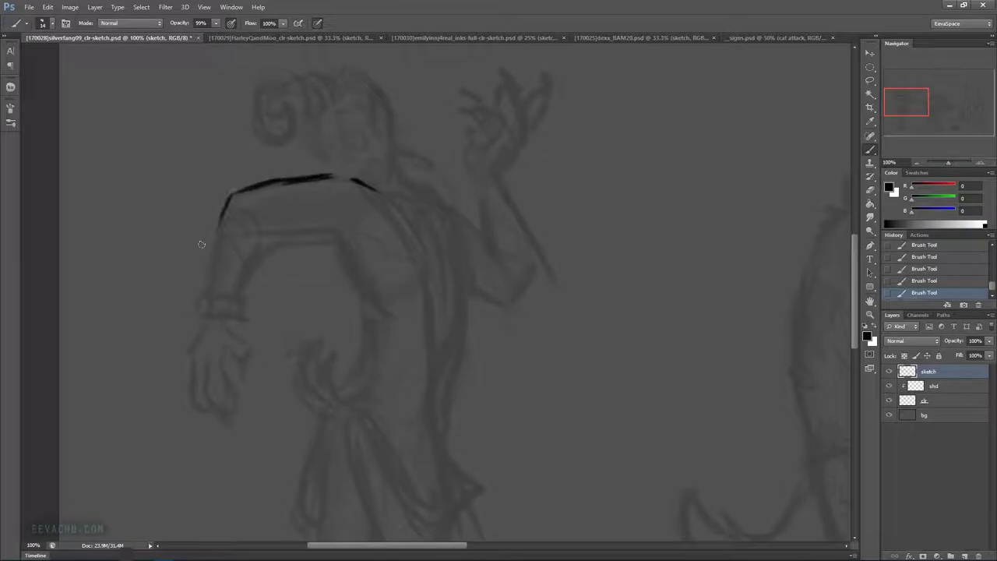
pyautogui.moveTo(208, 286); pyautogui.dragTo(236, 192)
# Thin the shoulder and sleeve line with the Eraser, clear its middle section and the faded sketch inside the sleeve, and save the document
pyautogui.click(871, 189)
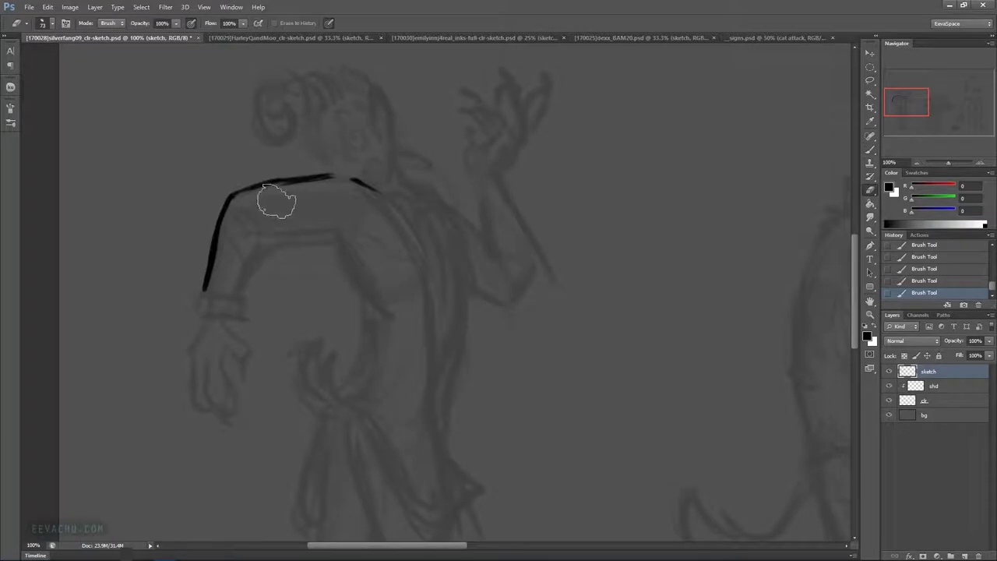
pyautogui.moveTo(207, 288)
pyautogui.mouseDown()
pyautogui.moveTo(224, 212)
pyautogui.moveTo(218, 256)
pyautogui.mouseUp()
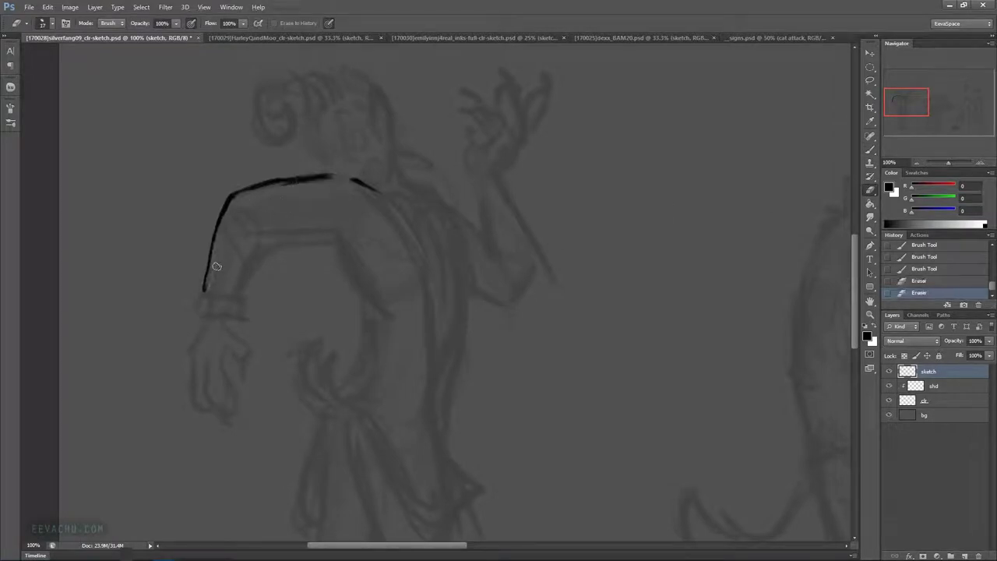
pyautogui.moveTo(288, 189)
pyautogui.mouseDown()
pyautogui.moveTo(238, 198)
pyautogui.moveTo(278, 188)
pyautogui.mouseUp()
pyautogui.moveTo(238, 199); pyautogui.dragTo(335, 183)
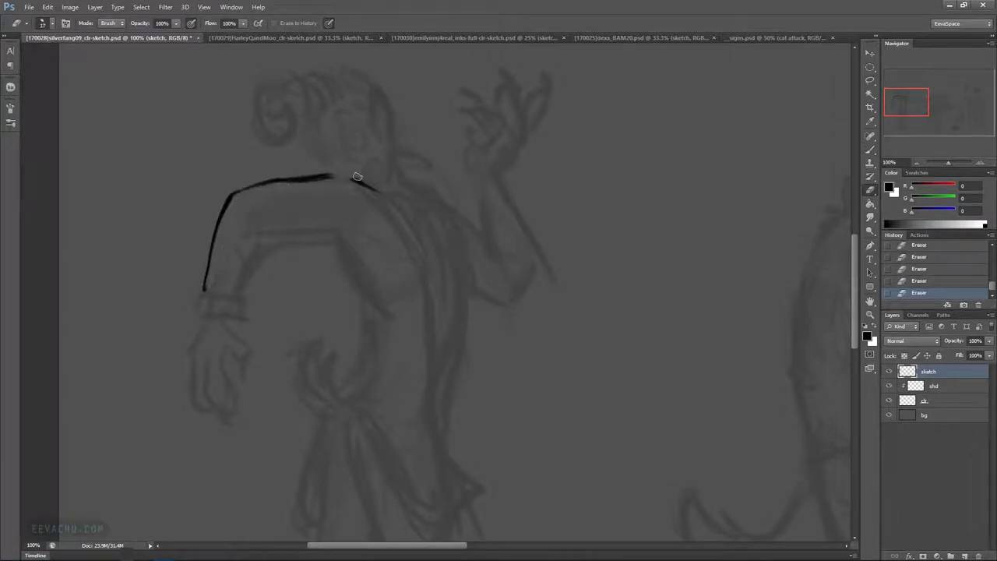
pyautogui.moveTo(276, 191)
pyautogui.mouseDown()
pyautogui.moveTo(323, 176)
pyautogui.moveTo(279, 178)
pyautogui.moveTo(283, 207)
pyautogui.mouseUp()
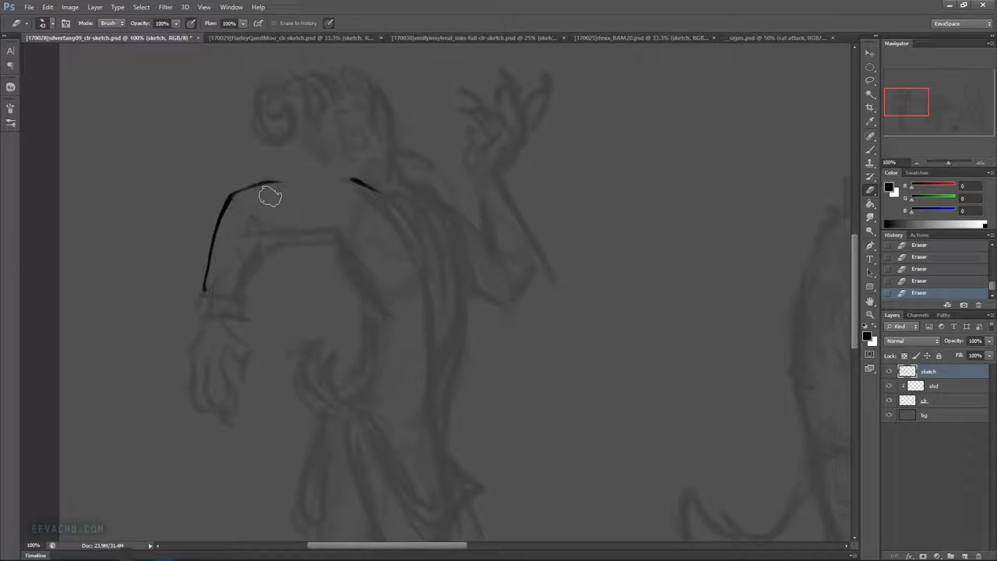
pyautogui.hotkey('ctrl', 's')
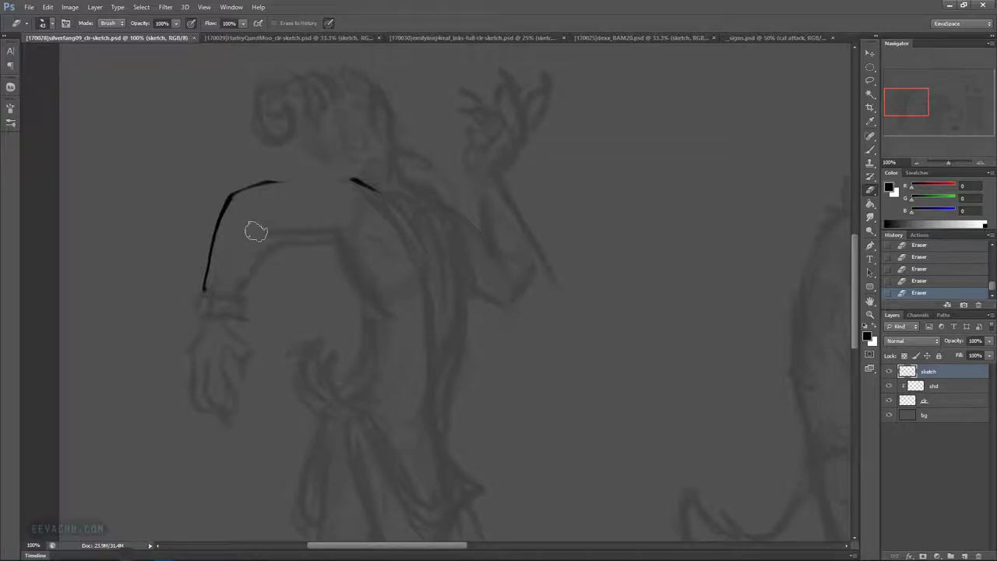
pyautogui.moveTo(223, 277); pyautogui.dragTo(235, 278)
pyautogui.moveTo(206, 223)
pyautogui.mouseDown()
pyautogui.moveTo(199, 314)
pyautogui.moveTo(211, 285)
pyautogui.moveTo(225, 282)
pyautogui.mouseUp()
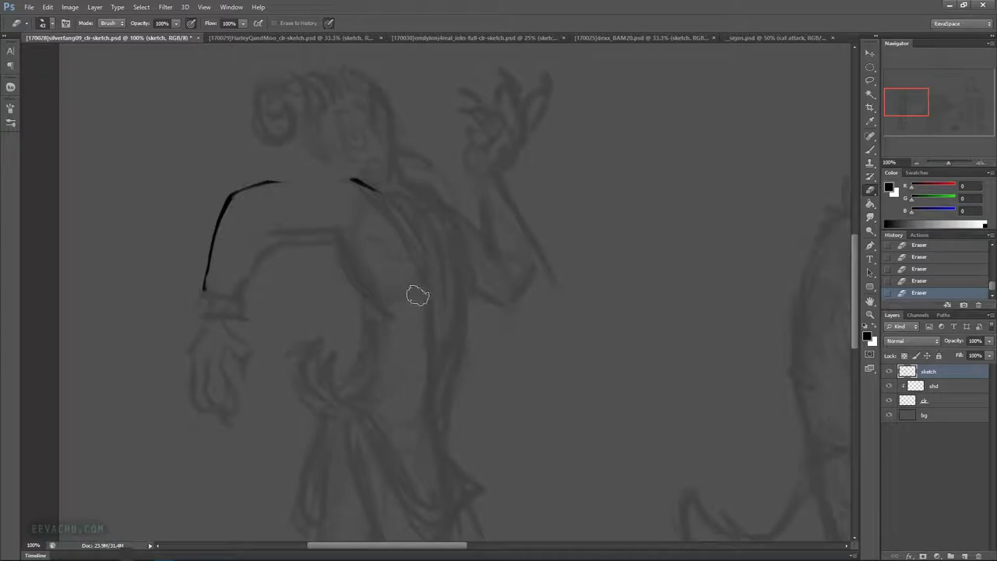
# Ink the cuff, the sleeve's inner edge, the full shoulder line and the side of the torso down to the waist
pyautogui.click(870, 148)
pyautogui.moveTo(198, 315)
pyautogui.mouseDown()
pyautogui.moveTo(203, 290)
pyautogui.moveTo(199, 318)
pyautogui.mouseUp()
pyautogui.moveTo(201, 290)
pyautogui.mouseDown()
pyautogui.moveTo(222, 308)
pyautogui.moveTo(202, 319)
pyautogui.moveTo(248, 309)
pyautogui.moveTo(242, 283)
pyautogui.moveTo(277, 241)
pyautogui.moveTo(253, 206)
pyautogui.moveTo(271, 227)
pyautogui.mouseUp()
pyautogui.moveTo(234, 193)
pyautogui.mouseDown()
pyautogui.moveTo(333, 178)
pyautogui.moveTo(372, 193)
pyautogui.mouseUp()
pyautogui.moveTo(273, 240)
pyautogui.mouseDown()
pyautogui.moveTo(342, 238)
pyautogui.moveTo(367, 312)
pyautogui.moveTo(383, 323)
pyautogui.moveTo(372, 318)
pyautogui.moveTo(380, 342)
pyautogui.moveTo(345, 378)
pyautogui.mouseUp()
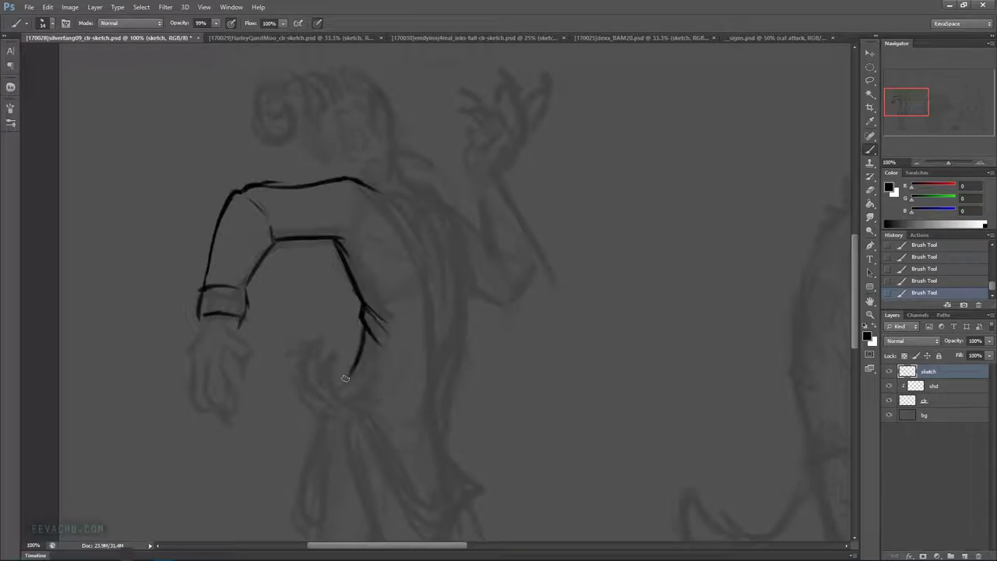
# Erase the rough edges around the cuff, underarm and torso side, and redraw the cuff's upper edge and the inner forearm
pyautogui.press('e')
pyautogui.moveTo(338, 229); pyautogui.dragTo(366, 289)
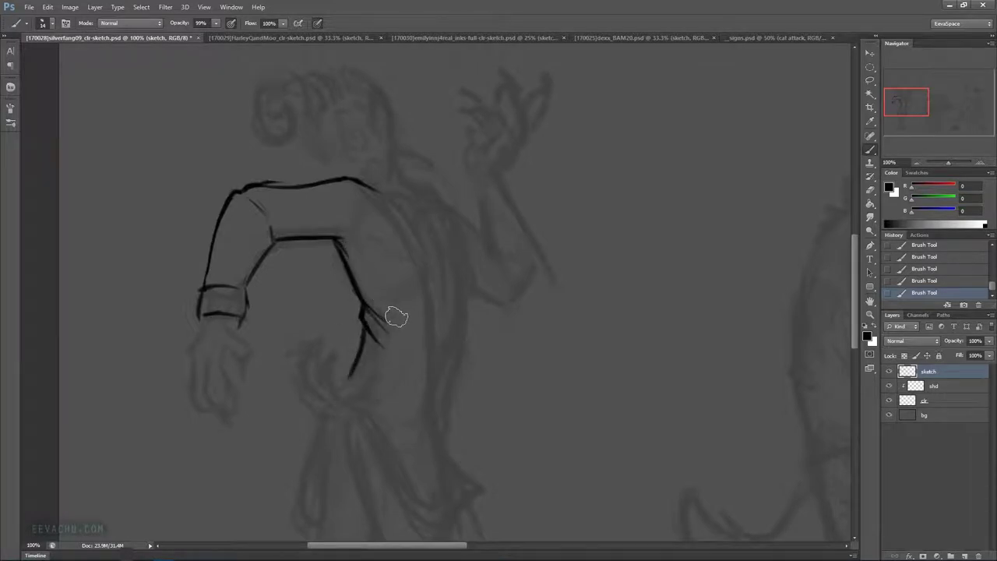
pyautogui.moveTo(296, 226)
pyautogui.mouseDown()
pyautogui.moveTo(316, 232)
pyautogui.moveTo(269, 228)
pyautogui.moveTo(240, 272)
pyautogui.mouseUp()
pyautogui.moveTo(213, 304)
pyautogui.mouseDown()
pyautogui.moveTo(223, 295)
pyautogui.moveTo(234, 302)
pyautogui.moveTo(218, 321)
pyautogui.moveTo(223, 309)
pyautogui.moveTo(247, 327)
pyautogui.mouseUp()
pyautogui.moveTo(244, 286)
pyautogui.mouseDown()
pyautogui.moveTo(238, 301)
pyautogui.moveTo(200, 309)
pyautogui.moveTo(216, 283)
pyautogui.moveTo(241, 281)
pyautogui.moveTo(216, 310)
pyautogui.moveTo(201, 293)
pyautogui.mouseUp()
pyautogui.moveTo(198, 318); pyautogui.dragTo(204, 290)
pyautogui.moveTo(200, 296); pyautogui.dragTo(212, 288)
pyautogui.moveTo(260, 263); pyautogui.dragTo(247, 285)
pyautogui.moveTo(203, 291)
pyautogui.mouseDown()
pyautogui.moveTo(245, 289)
pyautogui.moveTo(247, 314)
pyautogui.moveTo(205, 274)
pyautogui.moveTo(216, 243)
pyautogui.moveTo(265, 261)
pyautogui.moveTo(244, 286)
pyautogui.moveTo(271, 229)
pyautogui.mouseUp()
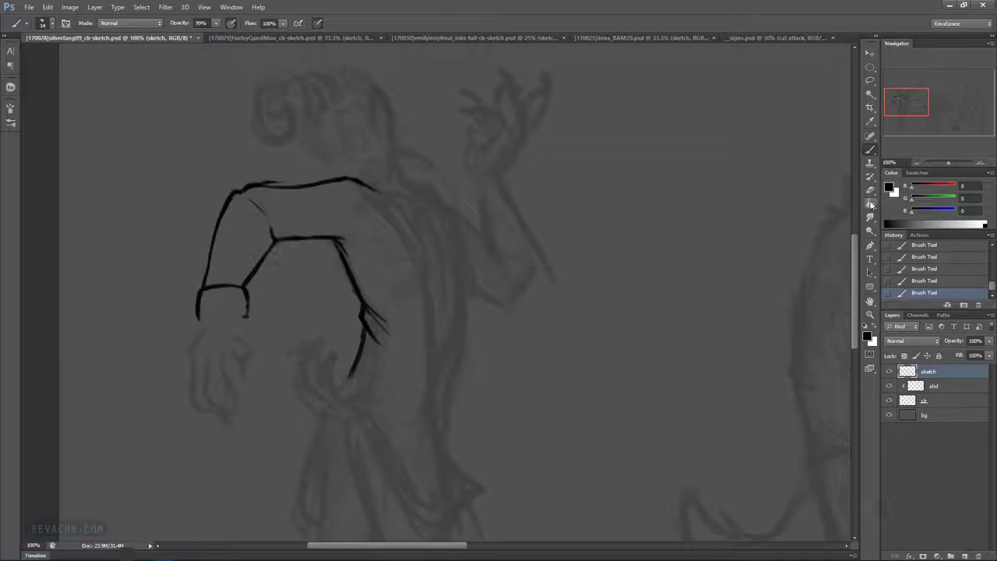
# Refine the shoulder and underarm lines into thinner strokes with a smaller Eraser
pyautogui.click(870, 191)
pyautogui.keyDown('alt'); pyautogui.rightClick(307, 205); pyautogui.keyUp('alt')
pyautogui.keyDown('alt'); pyautogui.rightClick(266, 180); pyautogui.keyUp('alt')
pyautogui.moveTo(259, 178)
pyautogui.mouseDown()
pyautogui.moveTo(347, 176)
pyautogui.moveTo(330, 179)
pyautogui.mouseUp()
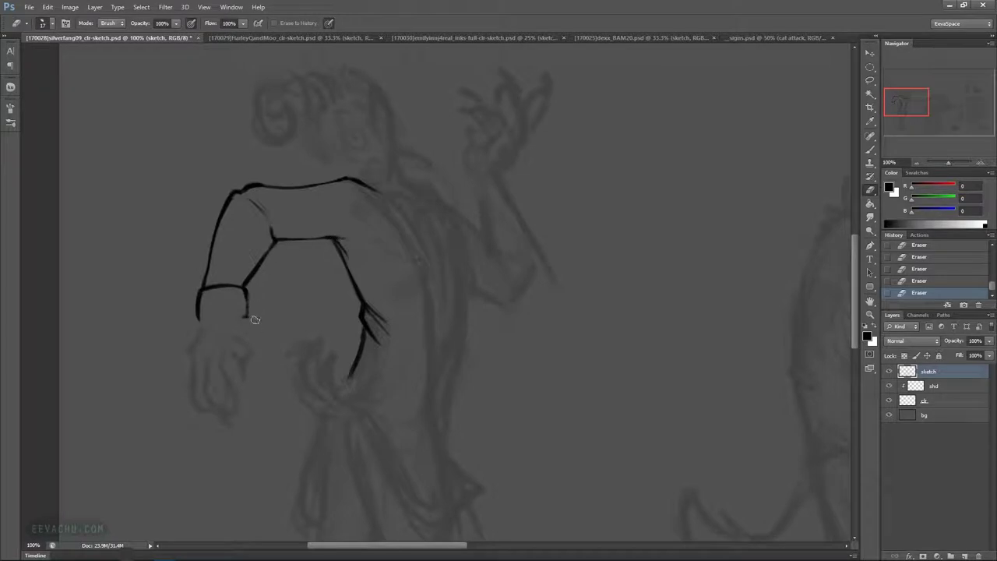
# Redraw the cuff's lower edge and its inner side with a small fold
pyautogui.click(870, 149)
pyautogui.moveTo(199, 316)
pyautogui.mouseDown()
pyautogui.moveTo(248, 317)
pyautogui.moveTo(230, 315)
pyautogui.moveTo(242, 317)
pyautogui.moveTo(243, 301)
pyautogui.mouseUp()
pyautogui.hotkey('ctrl', 'z')
pyautogui.moveTo(244, 315); pyautogui.dragTo(243, 290)
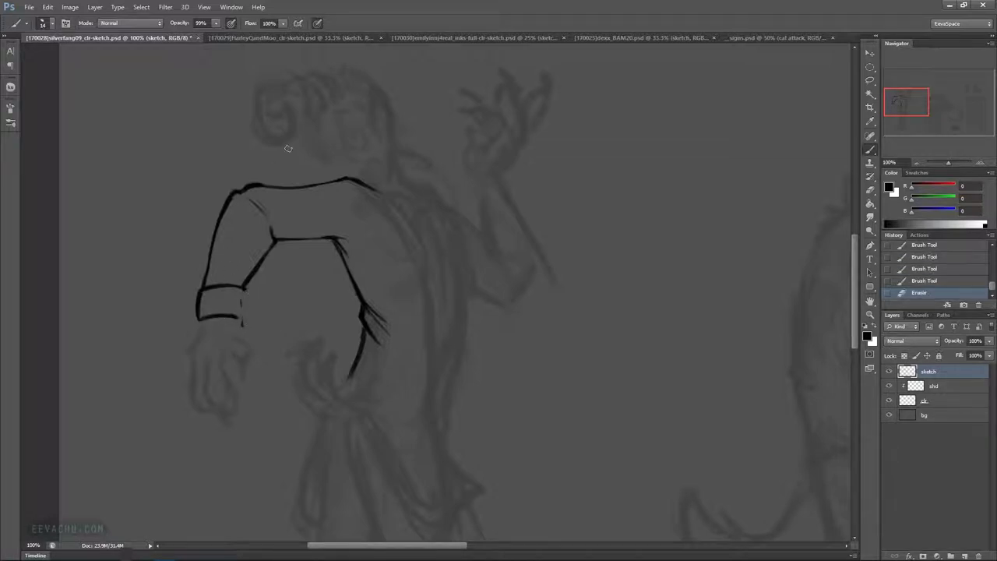
pyautogui.moveTo(244, 329)
pyautogui.mouseDown()
pyautogui.moveTo(243, 284)
pyautogui.moveTo(244, 309)
pyautogui.moveTo(232, 315)
pyautogui.mouseUp()
pyautogui.moveTo(232, 316); pyautogui.dragTo(238, 318)
pyautogui.moveTo(243, 315)
pyautogui.mouseDown()
pyautogui.moveTo(244, 325)
pyautogui.moveTo(203, 330)
pyautogui.mouseUp()
# Ink the outer wrist line and a clawed finger of the lowered hand with a slightly smaller brush, and clean up the claw
pyautogui.moveTo(201, 319)
pyautogui.mouseDown()
pyautogui.moveTo(194, 352)
pyautogui.moveTo(225, 421)
pyautogui.moveTo(222, 380)
pyautogui.mouseUp()
pyautogui.keyDown('alt'); pyautogui.rightClick(210, 378); pyautogui.keyUp('alt')
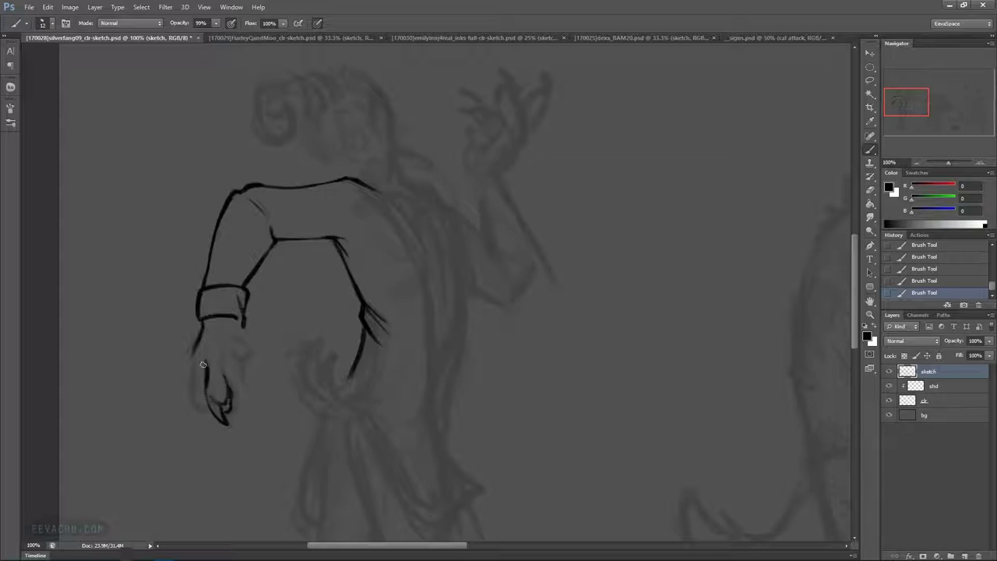
pyautogui.moveTo(234, 418)
pyautogui.mouseDown()
pyautogui.moveTo(236, 392)
pyautogui.moveTo(222, 406)
pyautogui.mouseUp()
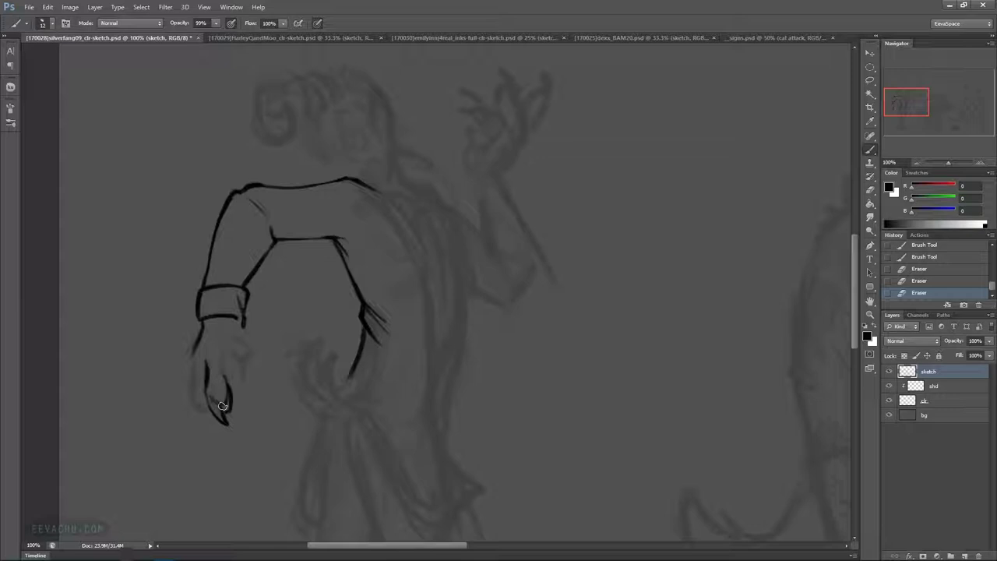
pyautogui.moveTo(221, 402); pyautogui.dragTo(228, 413)
# Ink the gap between finger and thumb and the clawed thumb, and erase the faded sketch around them
pyautogui.moveTo(190, 338); pyautogui.dragTo(188, 350)
pyautogui.moveTo(223, 361); pyautogui.dragTo(225, 377)
pyautogui.moveTo(223, 359); pyautogui.dragTo(223, 374)
pyautogui.moveTo(222, 363); pyautogui.dragTo(234, 352)
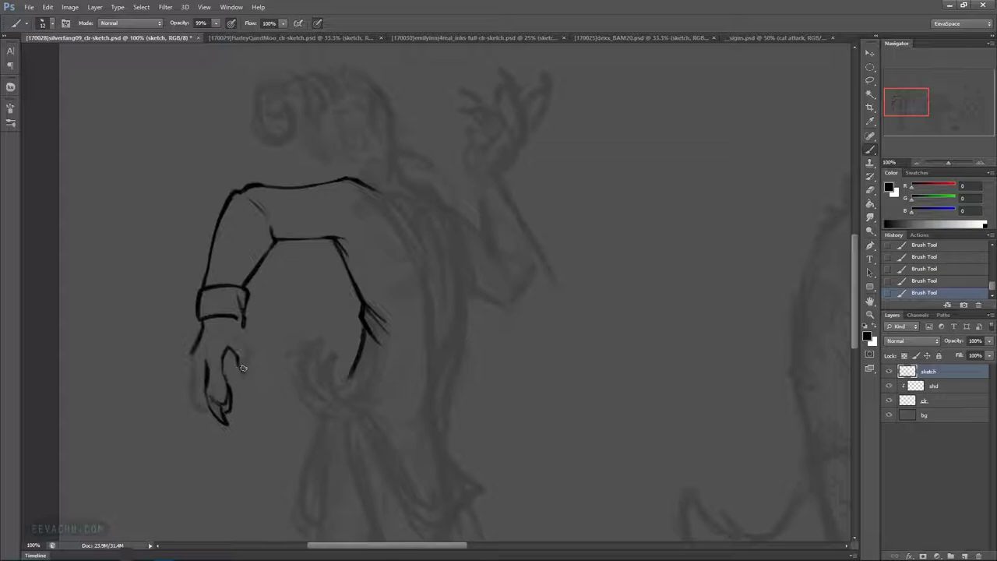
pyautogui.moveTo(252, 370)
pyautogui.mouseDown()
pyautogui.moveTo(263, 383)
pyautogui.moveTo(240, 334)
pyautogui.mouseUp()
pyautogui.press('e')
pyautogui.moveTo(243, 357)
pyautogui.mouseDown()
pyautogui.moveTo(249, 381)
pyautogui.moveTo(230, 352)
pyautogui.moveTo(236, 389)
pyautogui.moveTo(216, 364)
pyautogui.mouseUp()
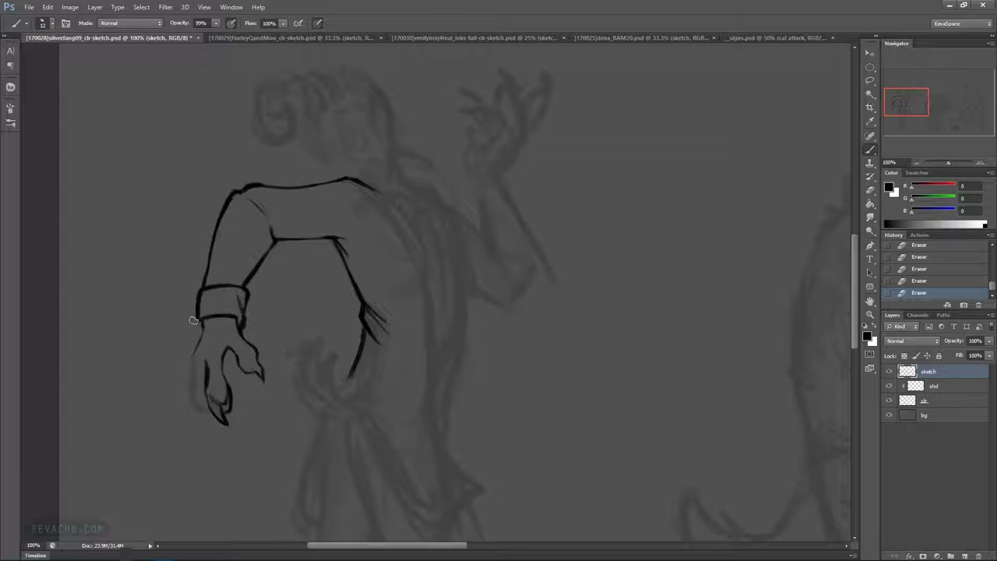
# Reshape the cuff's outer corner into a rounded fold and redraw the wrist line beneath it
pyautogui.moveTo(191, 355); pyautogui.dragTo(204, 319)
pyautogui.moveTo(203, 325)
pyautogui.mouseDown()
pyautogui.moveTo(241, 317)
pyautogui.moveTo(238, 291)
pyautogui.moveTo(248, 313)
pyautogui.moveTo(238, 325)
pyautogui.moveTo(243, 318)
pyautogui.moveTo(198, 320)
pyautogui.moveTo(205, 302)
pyautogui.moveTo(200, 321)
pyautogui.mouseUp()
pyautogui.press('b')
pyautogui.press('e')
pyautogui.moveTo(201, 307); pyautogui.dragTo(200, 317)
pyautogui.moveTo(200, 310); pyautogui.dragTo(201, 300)
pyautogui.moveTo(203, 301)
pyautogui.mouseDown()
pyautogui.moveTo(212, 264)
pyautogui.moveTo(195, 290)
pyautogui.moveTo(195, 315)
pyautogui.mouseUp()
pyautogui.moveTo(201, 301)
pyautogui.mouseDown()
pyautogui.moveTo(193, 317)
pyautogui.moveTo(206, 301)
pyautogui.mouseUp()
# Ink the lowered hand's outer finger with its claws and erase the faded sketch around the fingertips
pyautogui.moveTo(192, 355); pyautogui.dragTo(191, 394)
pyautogui.moveTo(191, 380); pyautogui.dragTo(191, 395)
pyautogui.press('e')
pyautogui.moveTo(182, 356); pyautogui.dragTo(193, 394)
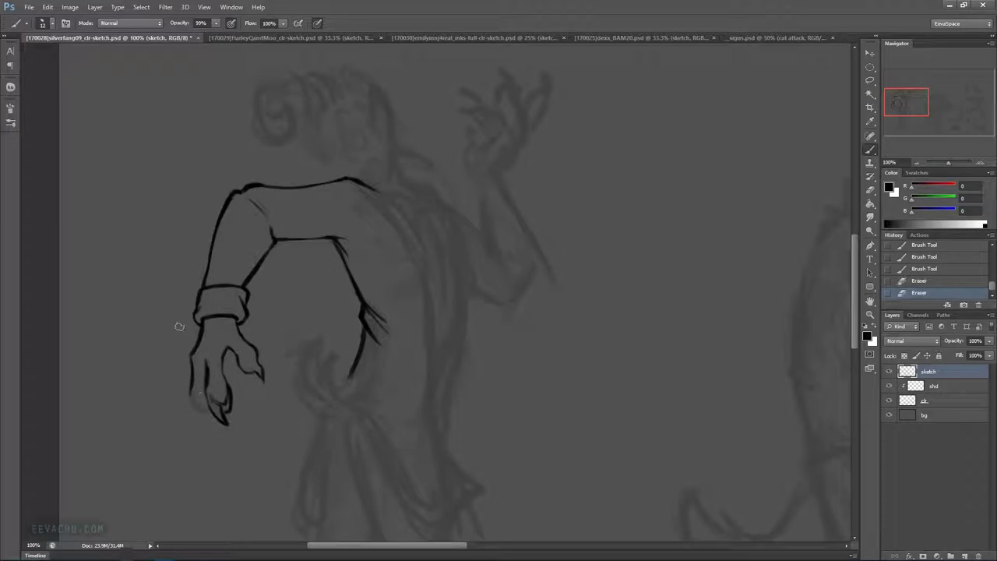
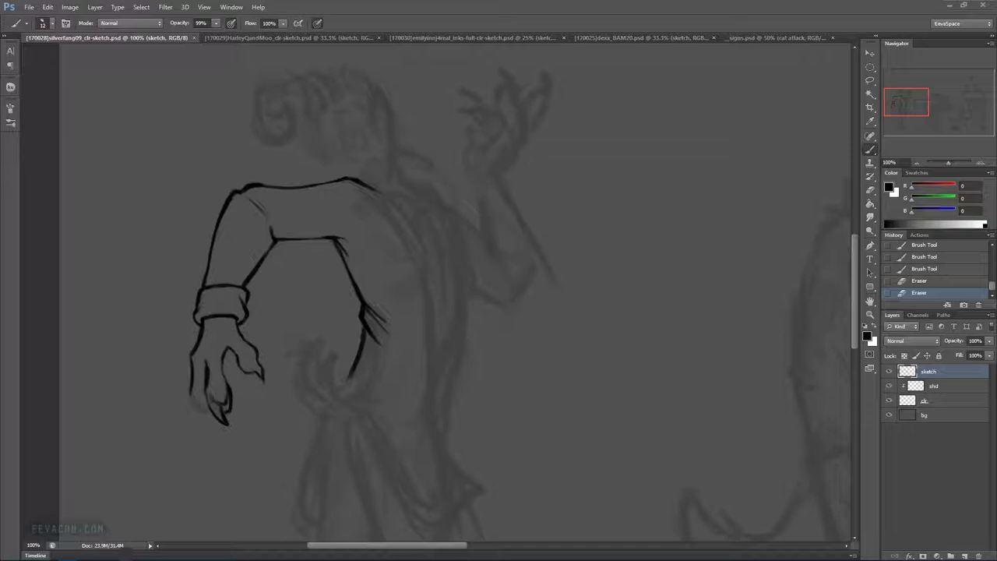
pyautogui.moveTo(191, 377)
pyautogui.mouseDown()
pyautogui.moveTo(212, 422)
pyautogui.moveTo(190, 388)
pyautogui.moveTo(213, 419)
pyautogui.mouseUp()
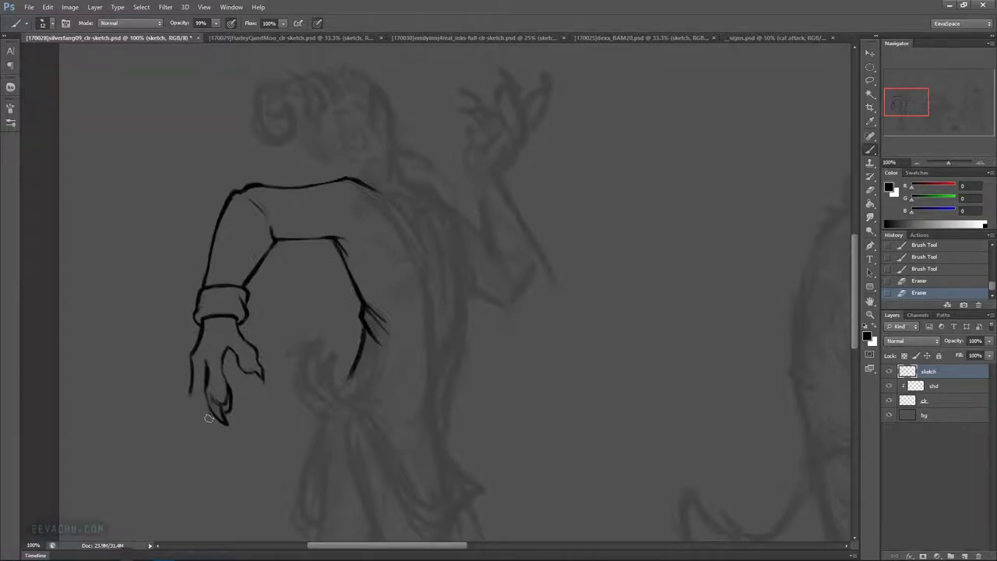
pyautogui.moveTo(211, 422)
pyautogui.mouseDown()
pyautogui.moveTo(190, 397)
pyautogui.moveTo(190, 413)
pyautogui.moveTo(208, 431)
pyautogui.moveTo(198, 402)
pyautogui.mouseUp()
# Add fur strokes at the wrist below the cuff and define the thumb's claw
pyautogui.moveTo(201, 337); pyautogui.dragTo(222, 322)
pyautogui.press('e')
pyautogui.moveTo(254, 364); pyautogui.dragTo(262, 378)
pyautogui.moveTo(255, 366); pyautogui.dragTo(268, 390)
pyautogui.moveTo(260, 376)
pyautogui.mouseDown()
pyautogui.moveTo(265, 385)
pyautogui.moveTo(248, 340)
pyautogui.mouseUp()
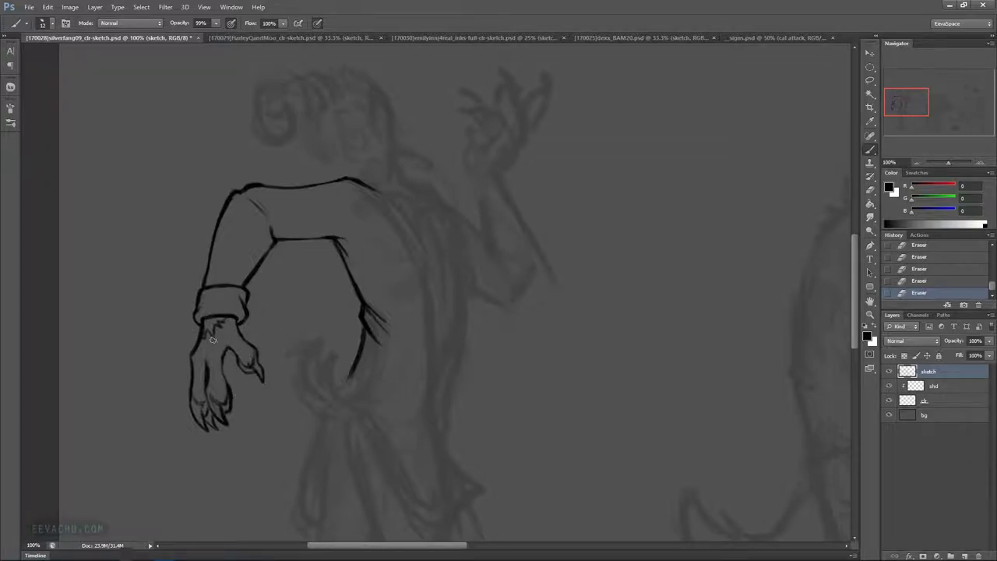
# Refine the finger and claw lines and add jagged fur along the back of the lowered hand
pyautogui.rightClick(222, 414)
pyautogui.moveTo(206, 413); pyautogui.dragTo(204, 419)
pyautogui.moveTo(204, 412)
pyautogui.mouseDown()
pyautogui.moveTo(213, 421)
pyautogui.moveTo(207, 388)
pyautogui.mouseUp()
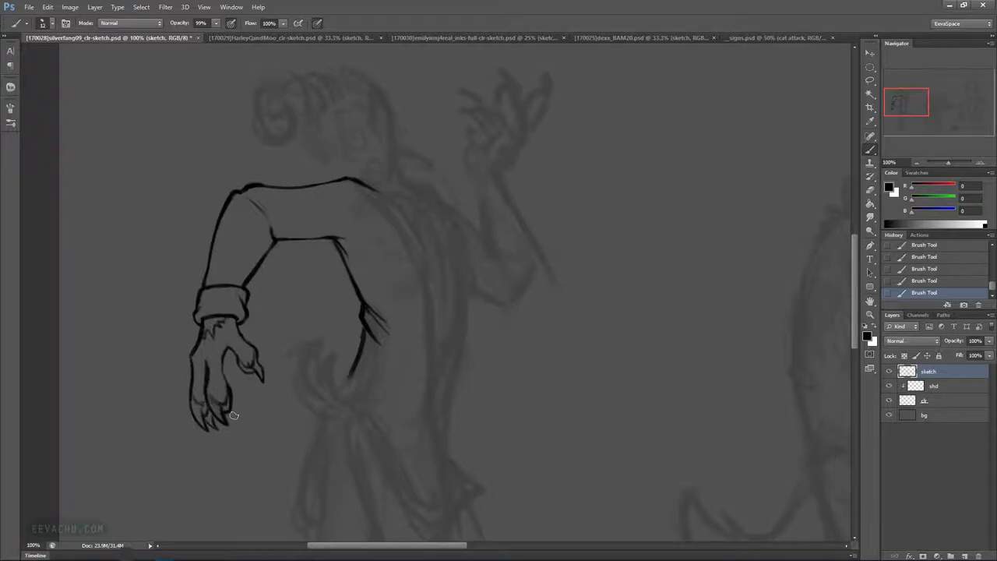
pyautogui.moveTo(226, 410); pyautogui.dragTo(223, 361)
pyautogui.moveTo(197, 344); pyautogui.dragTo(192, 354)
pyautogui.moveTo(197, 342)
pyautogui.mouseDown()
pyautogui.moveTo(192, 354)
pyautogui.moveTo(217, 319)
pyautogui.mouseUp()
# Erase the faded sketch inside the torso, trim the side folds, and ink the fold lines at the waist
pyautogui.moveTo(347, 185); pyautogui.dragTo(375, 201)
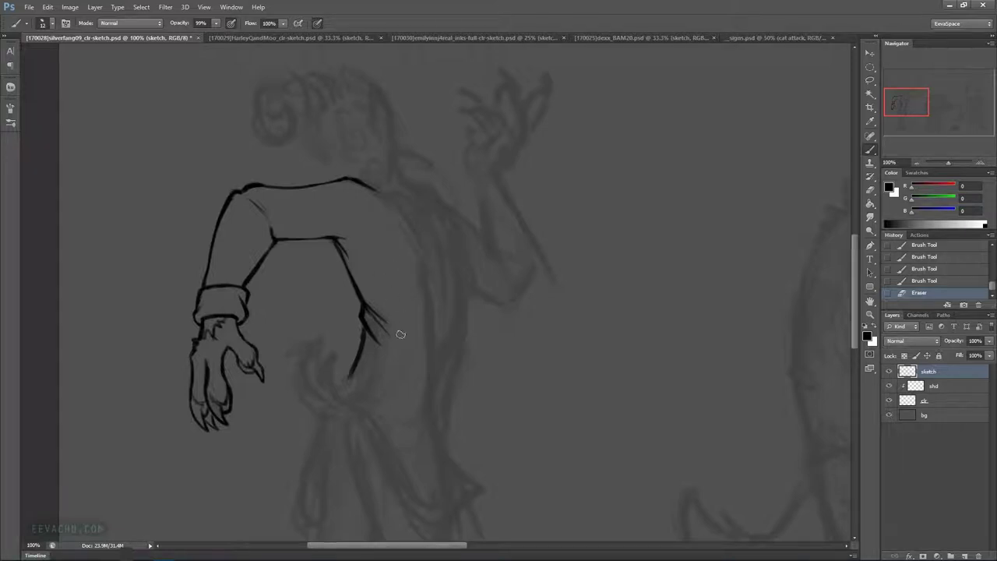
pyautogui.moveTo(377, 340)
pyautogui.mouseDown()
pyautogui.moveTo(366, 313)
pyautogui.moveTo(379, 331)
pyautogui.mouseUp()
pyautogui.moveTo(374, 321); pyautogui.dragTo(388, 333)
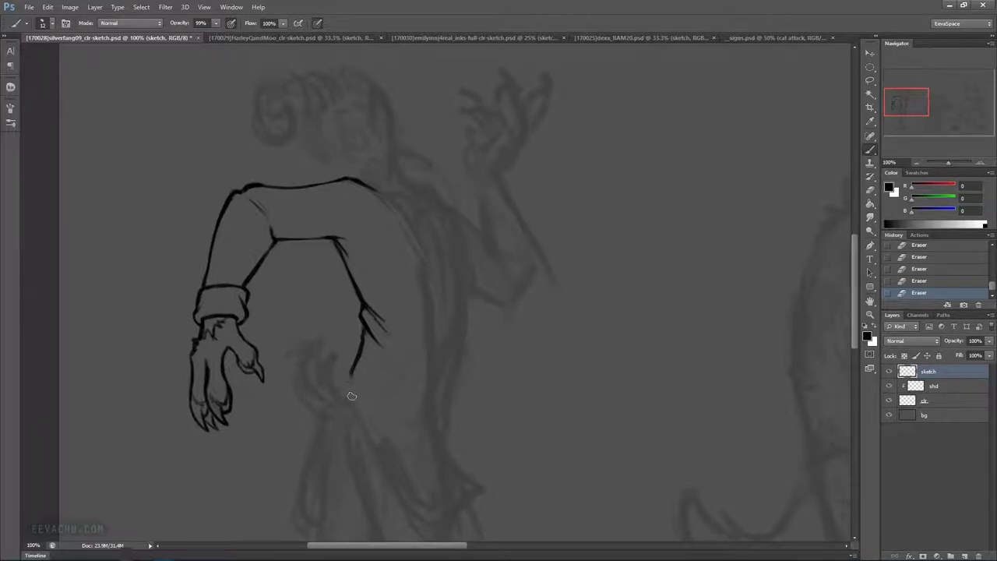
pyautogui.moveTo(335, 389)
pyautogui.mouseDown()
pyautogui.moveTo(383, 421)
pyautogui.moveTo(367, 396)
pyautogui.moveTo(391, 429)
pyautogui.mouseUp()
pyautogui.moveTo(337, 384); pyautogui.dragTo(396, 393)
pyautogui.click(351, 378)
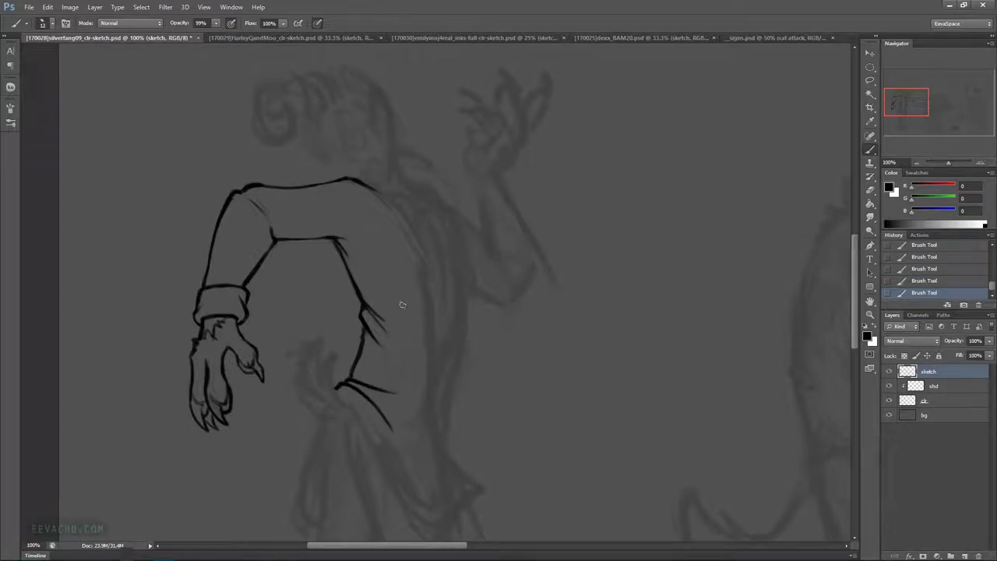
# Ink the pointed upper strands of the tuft beside the waist, with small loose strokes next to them, and erase the guide around it
pyautogui.moveTo(463, 410)
pyautogui.mouseDown()
pyautogui.moveTo(459, 295)
pyautogui.moveTo(465, 301)
pyautogui.mouseUp()
pyautogui.moveTo(333, 268); pyautogui.dragTo(335, 296)
pyautogui.press('e')
pyautogui.moveTo(328, 295); pyautogui.dragTo(311, 265)
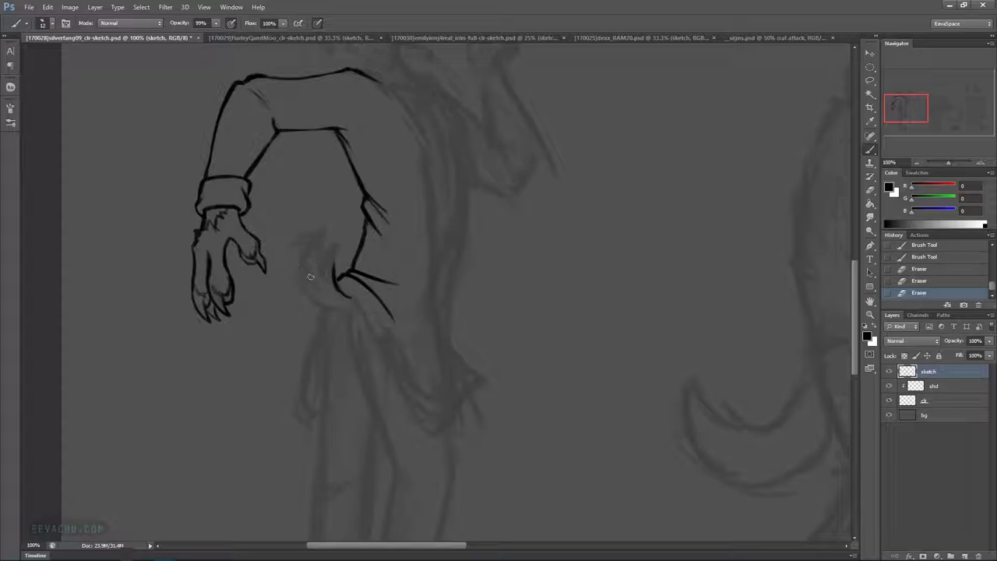
pyautogui.moveTo(344, 302)
pyautogui.mouseDown()
pyautogui.moveTo(323, 274)
pyautogui.moveTo(332, 258)
pyautogui.moveTo(330, 277)
pyautogui.moveTo(322, 244)
pyautogui.moveTo(323, 293)
pyautogui.moveTo(306, 256)
pyautogui.moveTo(307, 273)
pyautogui.moveTo(315, 235)
pyautogui.mouseUp()
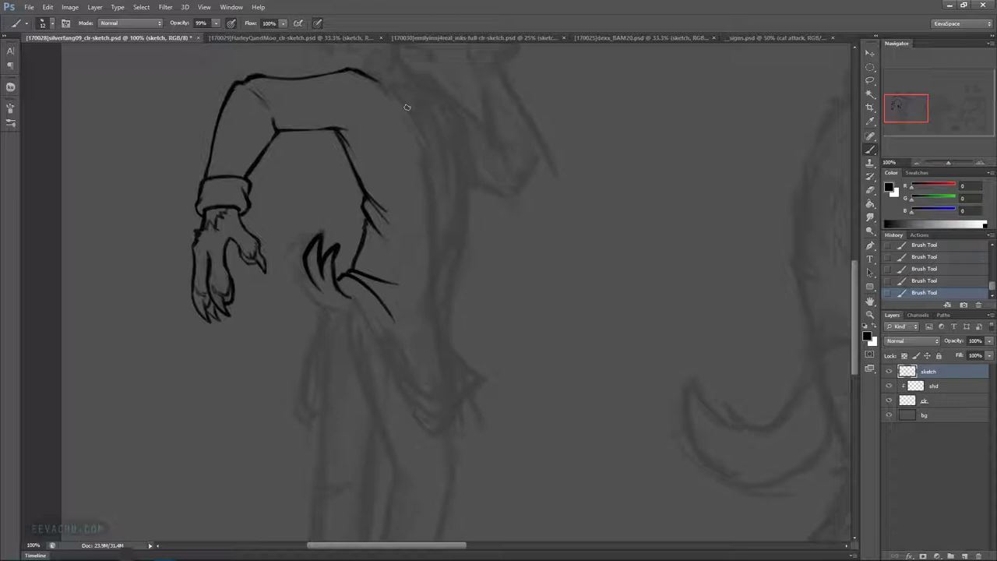
pyautogui.moveTo(317, 232)
pyautogui.mouseDown()
pyautogui.moveTo(290, 246)
pyautogui.moveTo(309, 234)
pyautogui.moveTo(303, 223)
pyautogui.moveTo(315, 226)
pyautogui.mouseUp()
pyautogui.moveTo(282, 255); pyautogui.dragTo(309, 230)
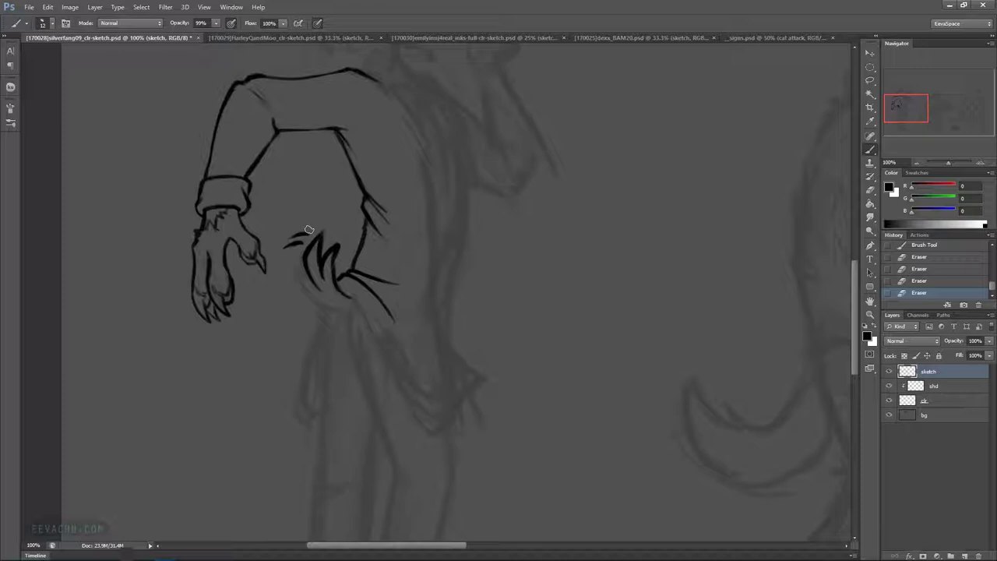
# Ink the tuft's lower curved outline up to the waist and clean up its strand tips
pyautogui.moveTo(299, 263); pyautogui.dragTo(309, 284)
pyautogui.moveTo(302, 264); pyautogui.dragTo(311, 299)
pyautogui.moveTo(298, 272)
pyautogui.mouseDown()
pyautogui.moveTo(328, 311)
pyautogui.moveTo(347, 309)
pyautogui.moveTo(342, 290)
pyautogui.mouseUp()
pyautogui.press('e')
pyautogui.moveTo(335, 278)
pyautogui.mouseDown()
pyautogui.moveTo(349, 296)
pyautogui.moveTo(334, 275)
pyautogui.mouseUp()
pyautogui.moveTo(335, 260); pyautogui.dragTo(335, 276)
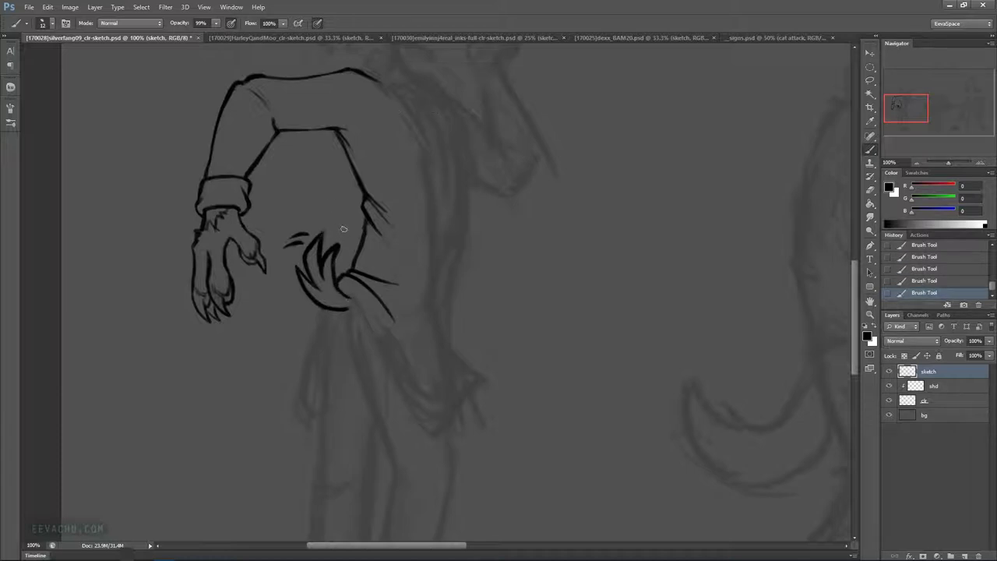
pyautogui.press('e')
pyautogui.moveTo(332, 220)
pyautogui.mouseDown()
pyautogui.moveTo(329, 242)
pyautogui.moveTo(333, 228)
pyautogui.mouseUp()
# Ink the shirt tail's front edge from the waist downward, with an inner fold line curving up at its lower end
pyautogui.moveTo(374, 305)
pyautogui.mouseDown()
pyautogui.moveTo(327, 256)
pyautogui.moveTo(324, 284)
pyautogui.mouseUp()
pyautogui.press('b')
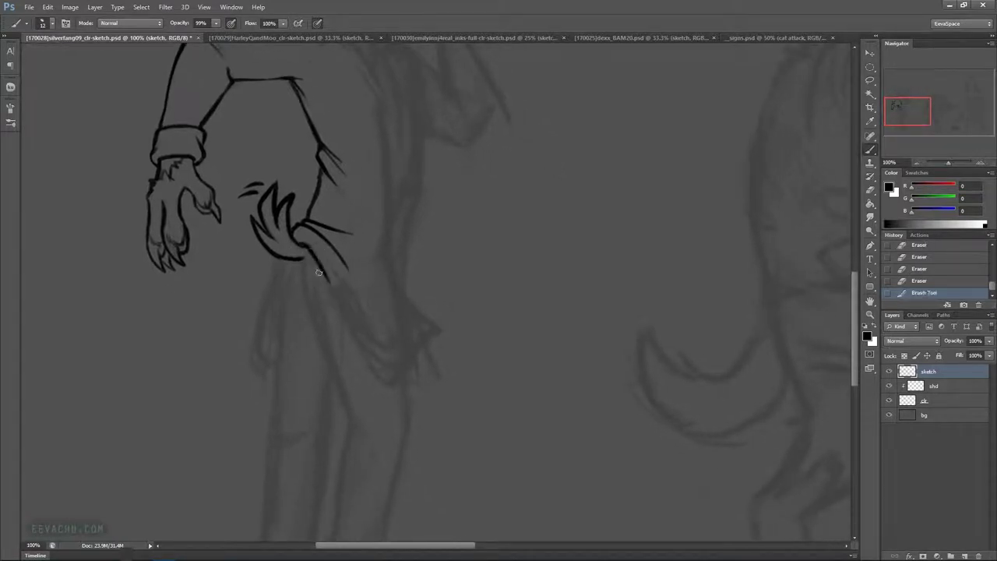
pyautogui.moveTo(305, 248); pyautogui.dragTo(352, 338)
pyautogui.moveTo(327, 280)
pyautogui.mouseDown()
pyautogui.moveTo(363, 330)
pyautogui.moveTo(392, 348)
pyautogui.moveTo(389, 319)
pyautogui.moveTo(338, 277)
pyautogui.mouseUp()
pyautogui.press('e')
pyautogui.moveTo(338, 279)
pyautogui.mouseDown()
pyautogui.moveTo(357, 330)
pyautogui.moveTo(384, 355)
pyautogui.mouseUp()
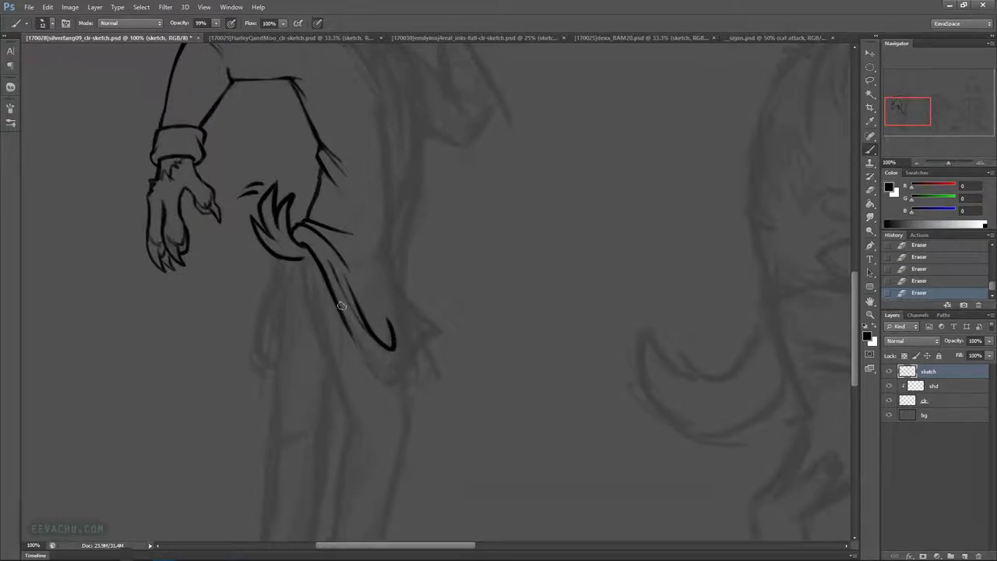
pyautogui.press('b')
pyautogui.moveTo(335, 271); pyautogui.dragTo(370, 335)
# Set the brush opacity to 100% and erase the faded guide lines inside the lower half of the shirt
pyautogui.moveTo(371, 232); pyautogui.dragTo(350, 224)
pyautogui.moveTo(357, 221); pyautogui.dragTo(344, 209)
pyautogui.moveTo(368, 239); pyautogui.dragTo(377, 252)
pyautogui.press('0')
pyautogui.moveTo(376, 173)
pyautogui.mouseDown()
pyautogui.moveTo(419, 191)
pyautogui.moveTo(407, 250)
pyautogui.mouseUp()
# Ink the shirt tail's doubled lower hem, sweep it up into a pointed back corner, and erase the guide inside
pyautogui.moveTo(355, 343)
pyautogui.mouseDown()
pyautogui.moveTo(369, 366)
pyautogui.moveTo(397, 388)
pyautogui.mouseUp()
pyautogui.moveTo(346, 324)
pyautogui.mouseDown()
pyautogui.moveTo(421, 337)
pyautogui.moveTo(378, 354)
pyautogui.moveTo(382, 370)
pyautogui.moveTo(366, 355)
pyautogui.moveTo(400, 380)
pyautogui.mouseUp()
pyautogui.moveTo(370, 338); pyautogui.dragTo(389, 340)
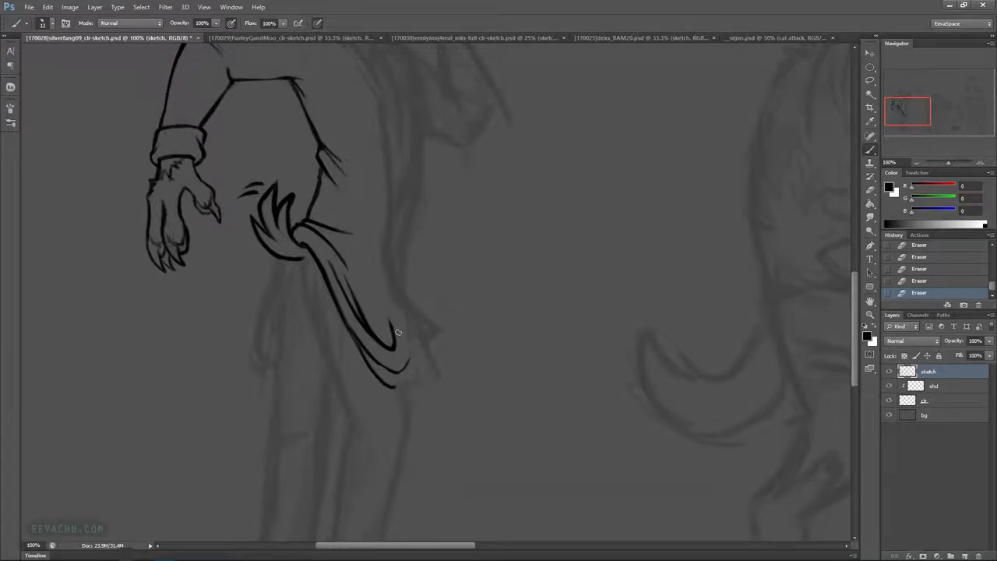
pyautogui.moveTo(392, 387); pyautogui.dragTo(438, 327)
pyautogui.moveTo(417, 347); pyautogui.dragTo(437, 329)
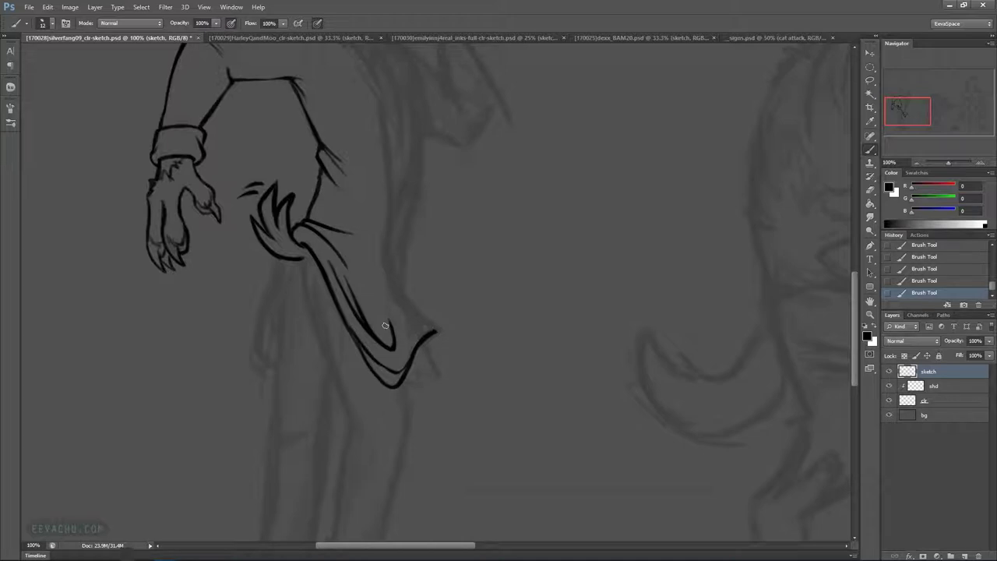
pyautogui.moveTo(408, 346); pyautogui.dragTo(439, 326)
pyautogui.moveTo(384, 279)
pyautogui.mouseDown()
pyautogui.moveTo(409, 312)
pyautogui.moveTo(389, 258)
pyautogui.mouseUp()
pyautogui.moveTo(528, 293); pyautogui.dragTo(520, 391)
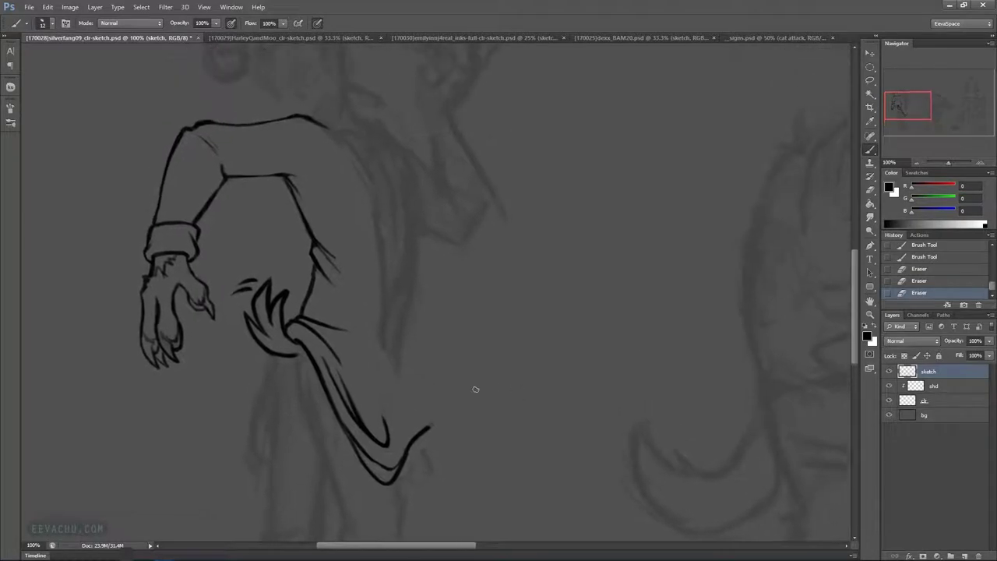
# Try to ink the shirt's long back edge between the hem corner and the shoulder
pyautogui.moveTo(429, 426); pyautogui.dragTo(377, 308)
pyautogui.moveTo(385, 363); pyautogui.dragTo(359, 170)
pyautogui.hotkey('ctrl', 'z')
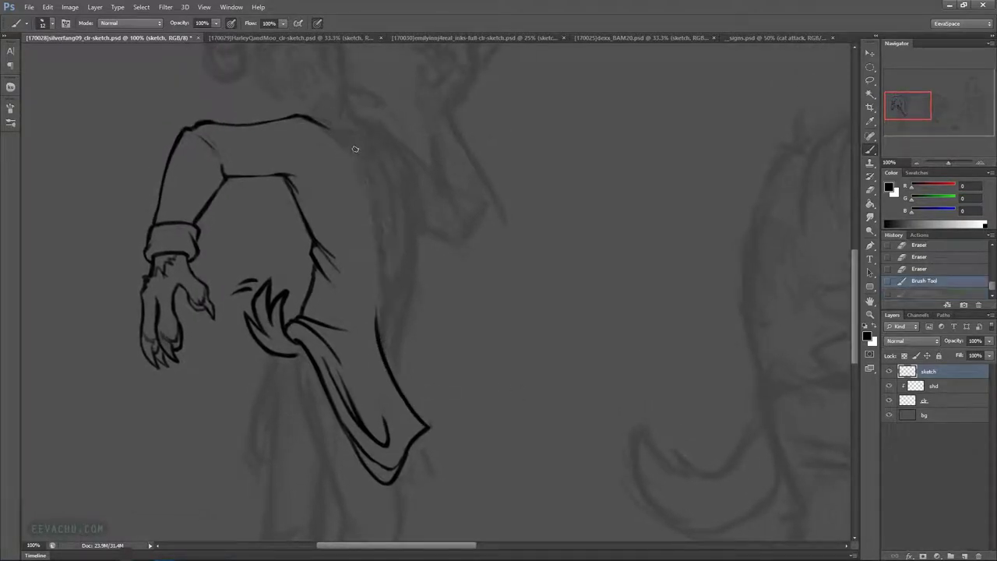
pyautogui.moveTo(330, 127); pyautogui.dragTo(374, 203)
pyautogui.hotkey('ctrl', 'alt', 'z')
pyautogui.hotkey('ctrl', 'alt', 'z')
pyautogui.hotkey('ctrl', 'alt', 'z')
pyautogui.hotkey('ctrl', 'alt', 'z')
pyautogui.hotkey('ctrl', 'alt', 'z')
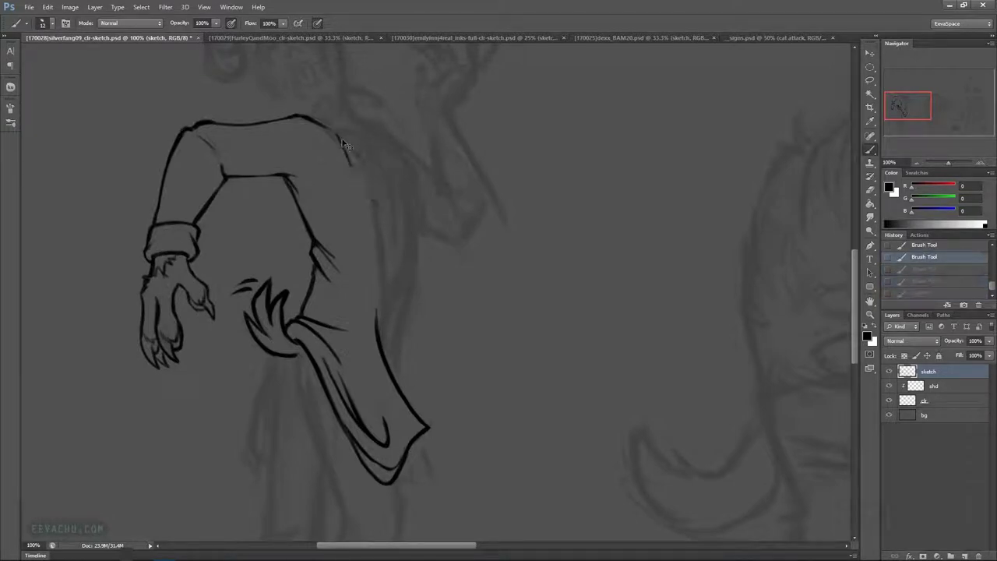
# Ink the shirt's back edge from the shoulder to the hem corner, with a pointed flap near the top, and trim the overshooting strokes
pyautogui.moveTo(333, 128)
pyautogui.mouseDown()
pyautogui.moveTo(353, 175)
pyautogui.moveTo(369, 176)
pyautogui.moveTo(342, 133)
pyautogui.moveTo(378, 186)
pyautogui.moveTo(384, 315)
pyautogui.moveTo(384, 277)
pyautogui.moveTo(404, 390)
pyautogui.moveTo(390, 359)
pyautogui.moveTo(426, 433)
pyautogui.mouseUp()
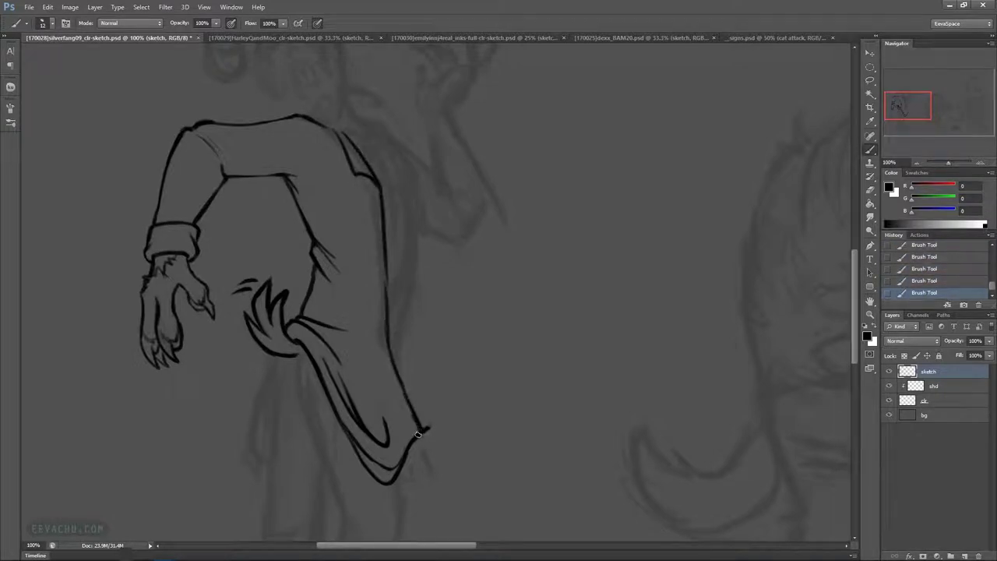
pyautogui.moveTo(388, 344); pyautogui.dragTo(418, 436)
pyautogui.moveTo(395, 342)
pyautogui.mouseDown()
pyautogui.moveTo(425, 435)
pyautogui.moveTo(425, 417)
pyautogui.mouseUp()
pyautogui.moveTo(378, 285); pyautogui.dragTo(380, 294)
pyautogui.moveTo(365, 184); pyautogui.dragTo(368, 191)
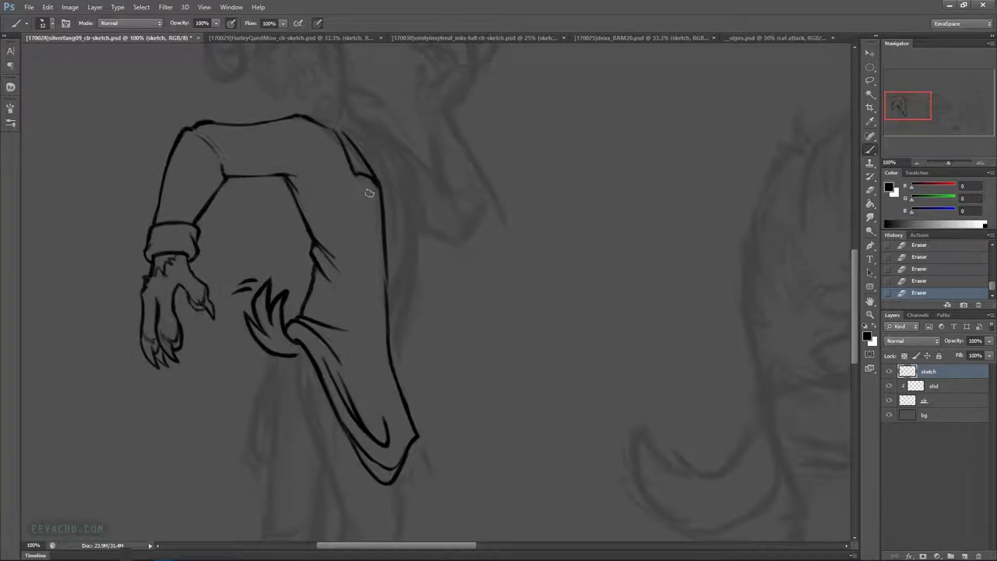
# Even out the line weight along the middle of the shirt's back edge and erase the faded guide outside it
pyautogui.moveTo(379, 274); pyautogui.dragTo(379, 324)
pyautogui.moveTo(384, 270); pyautogui.dragTo(387, 294)
pyautogui.moveTo(384, 267); pyautogui.dragTo(387, 282)
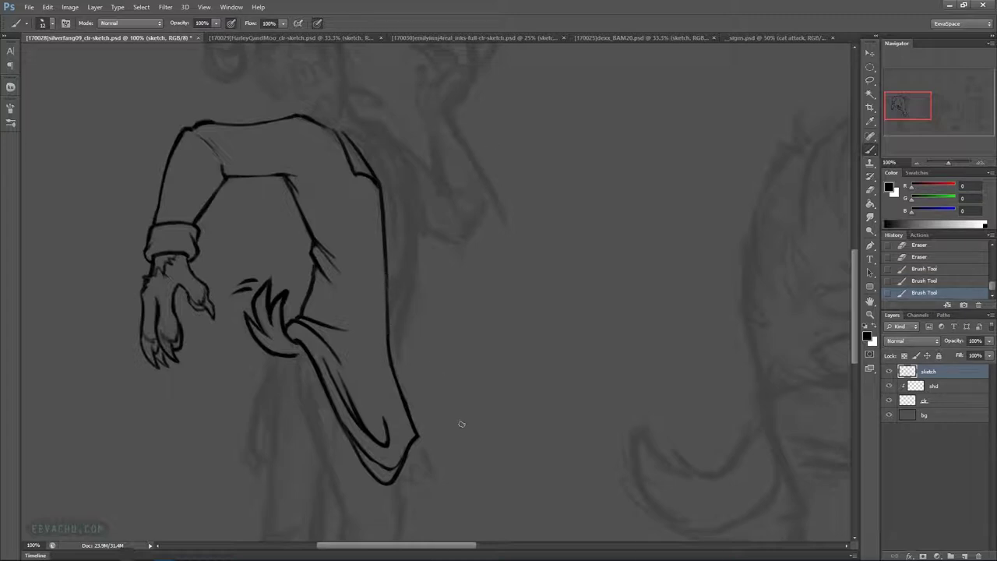
pyautogui.moveTo(399, 379); pyautogui.dragTo(405, 390)
pyautogui.moveTo(394, 277)
pyautogui.mouseDown()
pyautogui.moveTo(395, 260)
pyautogui.moveTo(393, 308)
pyautogui.mouseUp()
pyautogui.moveTo(393, 305); pyautogui.dragTo(393, 333)
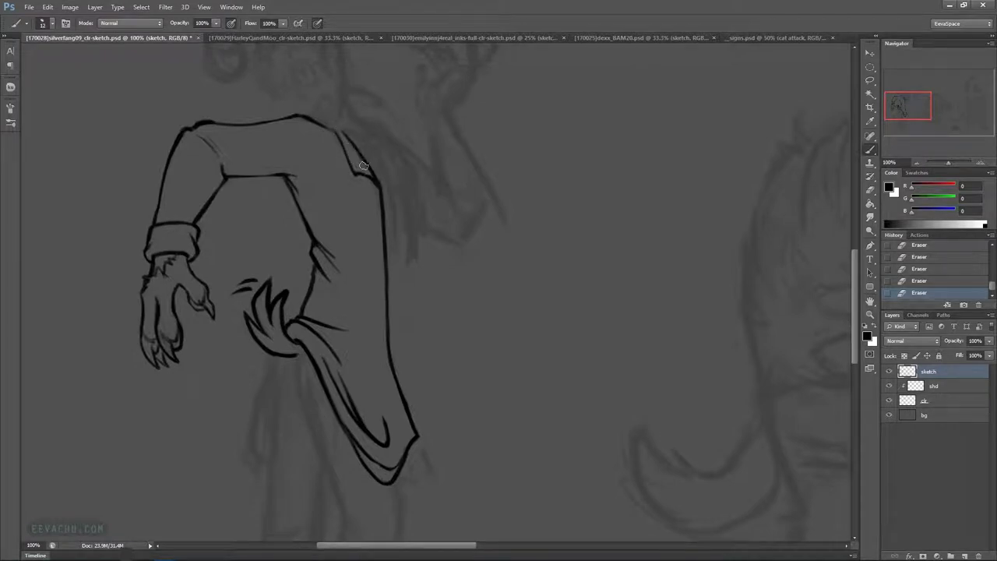
# Rework the pointed flap near the shoulder and clean up where it meets the shirt's back edge
pyautogui.moveTo(355, 171); pyautogui.dragTo(372, 179)
pyautogui.moveTo(337, 138)
pyautogui.mouseDown()
pyautogui.moveTo(354, 178)
pyautogui.moveTo(374, 183)
pyautogui.moveTo(379, 195)
pyautogui.mouseUp()
pyautogui.moveTo(359, 174); pyautogui.dragTo(379, 195)
pyautogui.press('e')
pyautogui.moveTo(365, 177); pyautogui.dragTo(375, 190)
# Add short fold lines on the shirt near the raised elbow and across the upper chest
pyautogui.moveTo(415, 306)
pyautogui.mouseDown()
pyautogui.moveTo(418, 261)
pyautogui.moveTo(436, 276)
pyautogui.mouseUp()
pyautogui.moveTo(247, 148)
pyautogui.mouseDown()
pyautogui.moveTo(246, 128)
pyautogui.moveTo(246, 145)
pyautogui.mouseUp()
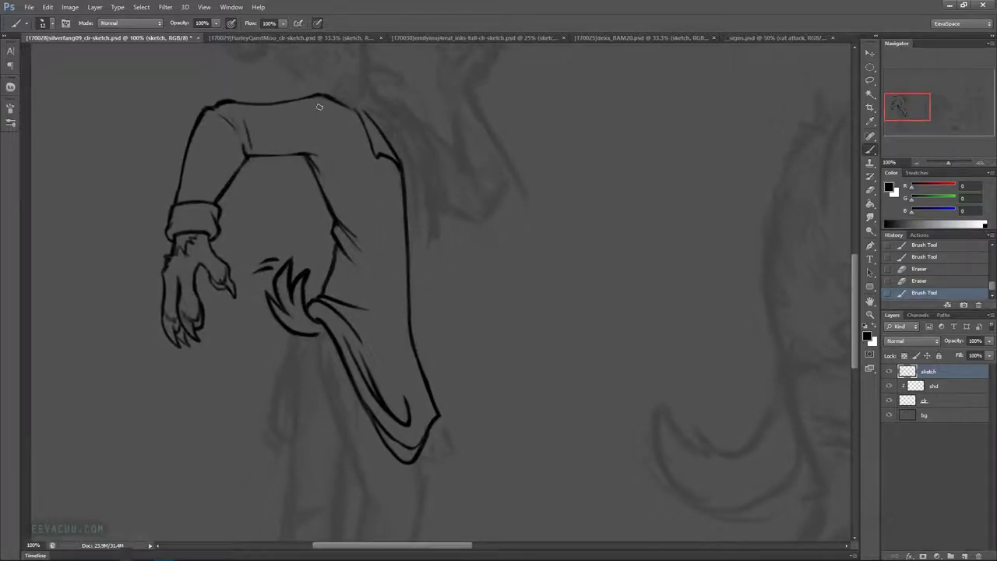
pyautogui.moveTo(329, 108); pyautogui.dragTo(346, 134)
# Ink the small collar point beside the neck, plus the jaw line and mouth of the face
pyautogui.moveTo(464, 296)
pyautogui.mouseDown()
pyautogui.moveTo(428, 311)
pyautogui.moveTo(402, 369)
pyautogui.mouseUp()
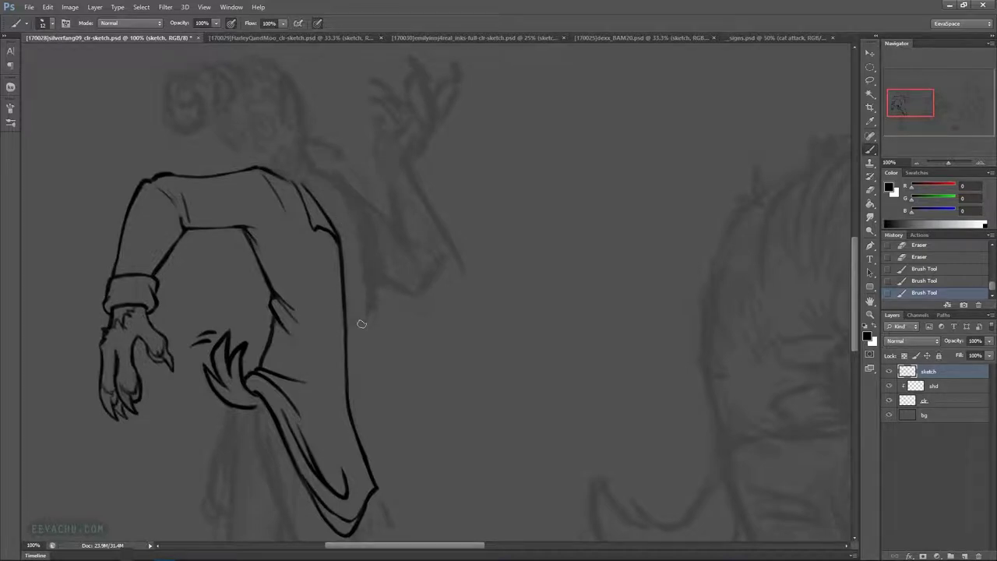
pyautogui.moveTo(345, 271); pyautogui.dragTo(346, 246)
pyautogui.moveTo(300, 181)
pyautogui.mouseDown()
pyautogui.moveTo(312, 195)
pyautogui.moveTo(322, 186)
pyautogui.moveTo(305, 187)
pyautogui.mouseUp()
pyautogui.moveTo(300, 184)
pyautogui.mouseDown()
pyautogui.moveTo(293, 177)
pyautogui.moveTo(299, 184)
pyautogui.mouseUp()
pyautogui.moveTo(294, 171)
pyautogui.mouseDown()
pyautogui.moveTo(285, 153)
pyautogui.moveTo(296, 176)
pyautogui.mouseUp()
pyautogui.moveTo(300, 161)
pyautogui.mouseDown()
pyautogui.moveTo(292, 91)
pyautogui.moveTo(273, 70)
pyautogui.moveTo(297, 176)
pyautogui.mouseUp()
pyautogui.moveTo(273, 159); pyautogui.dragTo(285, 155)
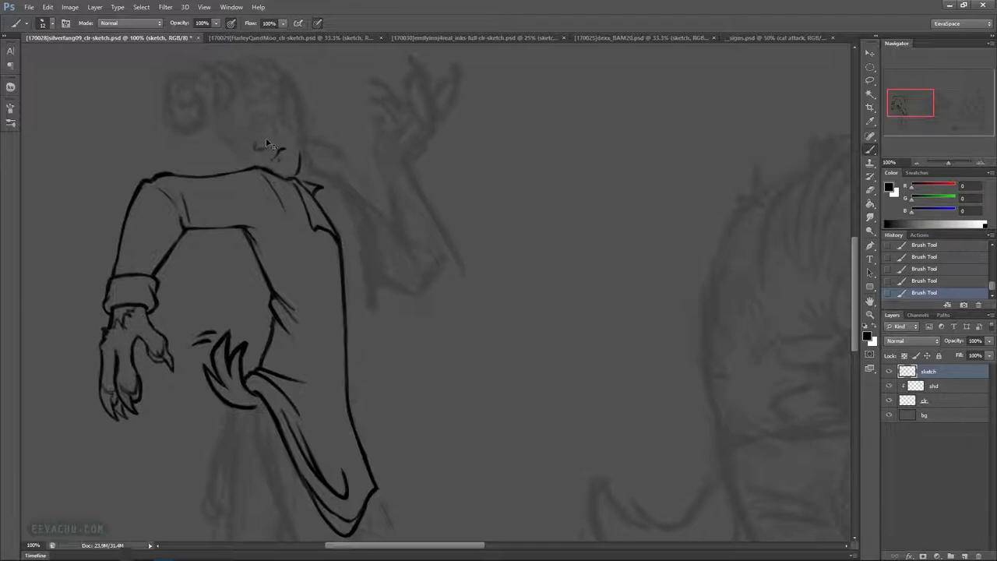
# Step back and forth through the recent mouth strokes, and ink the nose and small eye details
pyautogui.hotkey('ctrl', 'alt', 'z')
pyautogui.hotkey('ctrl', 'alt', 'z')
pyautogui.hotkey('ctrl', 'alt', 'z')
pyautogui.hotkey('ctrl', 'shift', 'z')
pyautogui.hotkey('ctrl', 'shift', 'z')
pyautogui.hotkey('ctrl', 'shift', 'z')
pyautogui.moveTo(256, 136)
pyautogui.mouseDown()
pyautogui.moveTo(263, 156)
pyautogui.moveTo(276, 142)
pyautogui.moveTo(269, 147)
pyautogui.mouseUp()
pyautogui.moveTo(244, 130); pyautogui.dragTo(249, 136)
pyautogui.moveTo(244, 129)
pyautogui.mouseDown()
pyautogui.moveTo(271, 145)
pyautogui.moveTo(261, 117)
pyautogui.moveTo(268, 134)
pyautogui.moveTo(241, 135)
pyautogui.mouseUp()
pyautogui.moveTo(247, 139); pyautogui.dragTo(251, 143)
pyautogui.hotkey('ctrl', 'z')
# Try reworked strokes around the nose and the far eye
pyautogui.moveTo(247, 141); pyautogui.dragTo(261, 150)
pyautogui.moveTo(254, 148); pyautogui.dragTo(243, 134)
pyautogui.press('e')
pyautogui.moveTo(252, 143)
pyautogui.mouseDown()
pyautogui.moveTo(246, 136)
pyautogui.moveTo(259, 146)
pyautogui.mouseUp()
pyautogui.press('b')
pyautogui.moveTo(255, 138)
pyautogui.mouseDown()
pyautogui.moveTo(260, 149)
pyautogui.moveTo(240, 137)
pyautogui.mouseUp()
pyautogui.hotkey('ctrl', 'alt', 'z')
pyautogui.hotkey('ctrl', 'alt', 'z')
pyautogui.hotkey('ctrl', 'alt', 'z')
pyautogui.hotkey('ctrl', 'alt', 'z')
# Redraw the jaw line and ink the far cheek edge and the long front line of the ear
pyautogui.moveTo(300, 154); pyautogui.dragTo(295, 176)
pyautogui.hotkey('ctrl', 'alt', 'z')
pyautogui.hotkey('ctrl', 'shift', 'z')
pyautogui.moveTo(241, 148); pyautogui.dragTo(230, 138)
pyautogui.moveTo(282, 117); pyautogui.dragTo(282, 76)
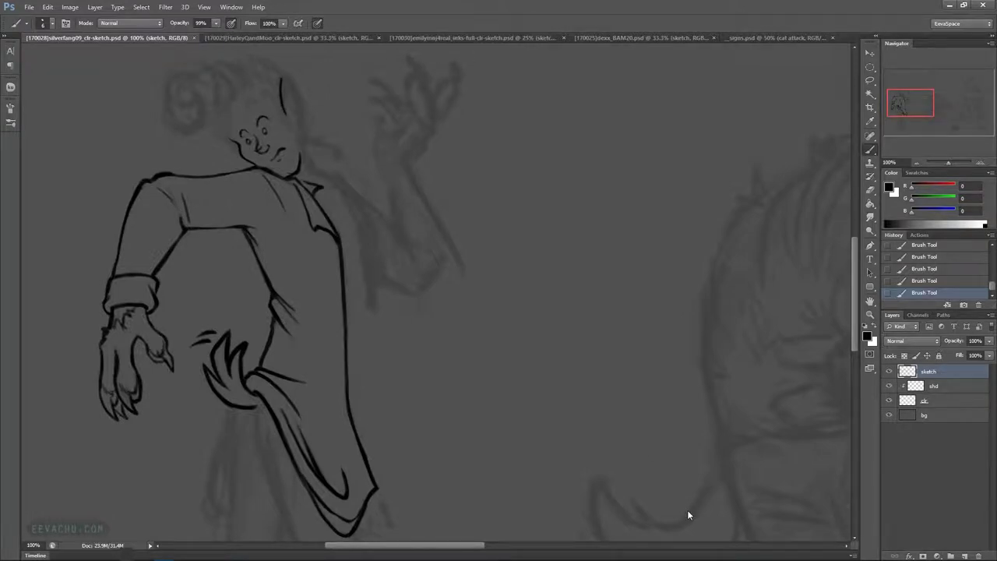
# Ink the lower end of the ear's front edge and erase the excess strokes where it meets the cheek
pyautogui.hotkey('ctrl', '-')
pyautogui.hotkey('ctrl', '-')
pyautogui.moveTo(501, 314); pyautogui.dragTo(490, 261)
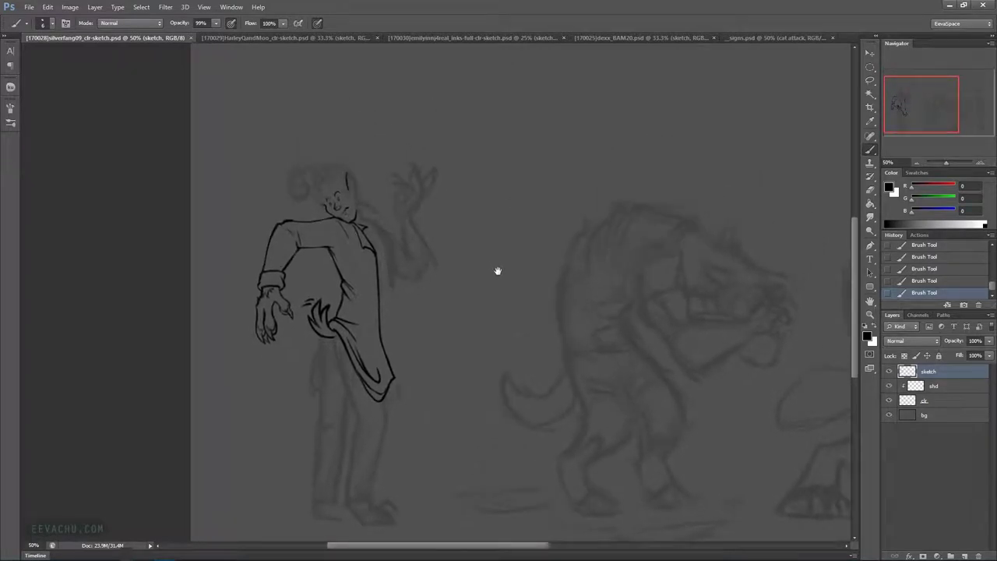
pyautogui.hotkey('ctrl', '+')
pyautogui.hotkey('ctrl', '+')
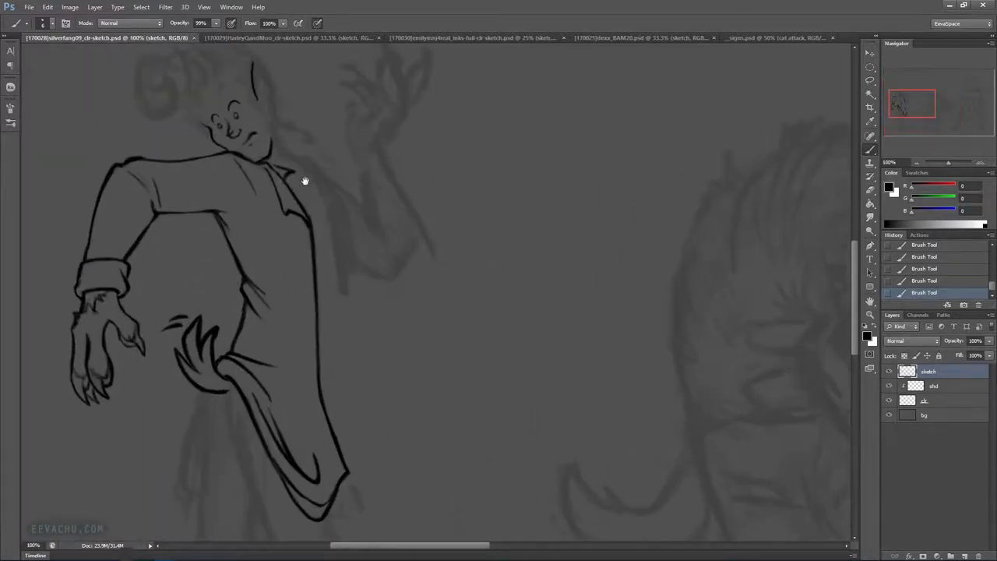
pyautogui.moveTo(305, 181); pyautogui.dragTo(323, 265)
pyautogui.moveTo(268, 182); pyautogui.dragTo(283, 195)
pyautogui.press('e')
pyautogui.moveTo(267, 177)
pyautogui.mouseDown()
pyautogui.moveTo(275, 192)
pyautogui.moveTo(271, 183)
pyautogui.mouseUp()
pyautogui.moveTo(266, 176); pyautogui.dragTo(270, 182)
pyautogui.moveTo(265, 175); pyautogui.dragTo(269, 180)
pyautogui.moveTo(267, 173); pyautogui.dragTo(270, 179)
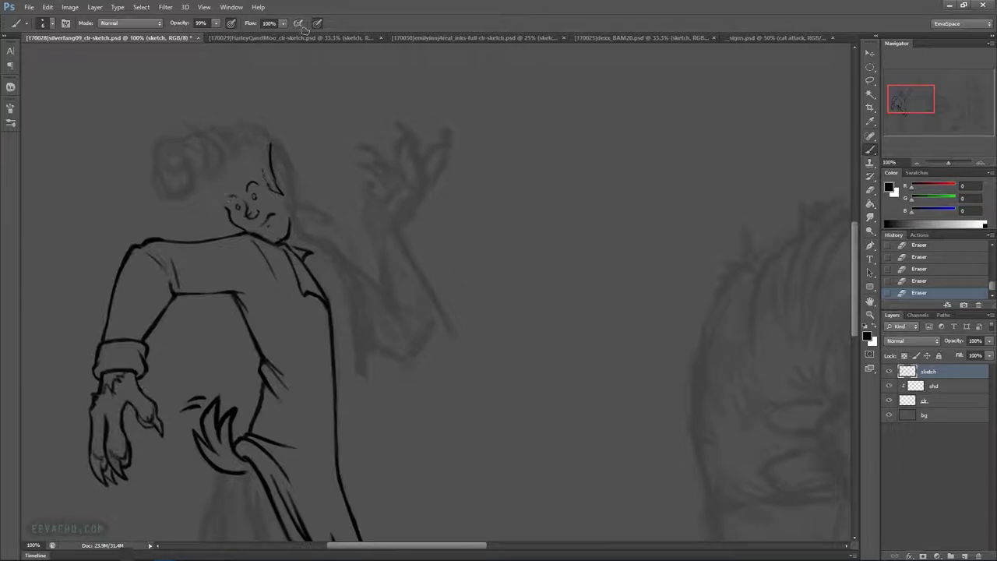
# Round out both eye outlines and ink the back edge of the pointed ear
pyautogui.moveTo(229, 200); pyautogui.dragTo(233, 205)
pyautogui.moveTo(231, 197); pyautogui.dragTo(261, 191)
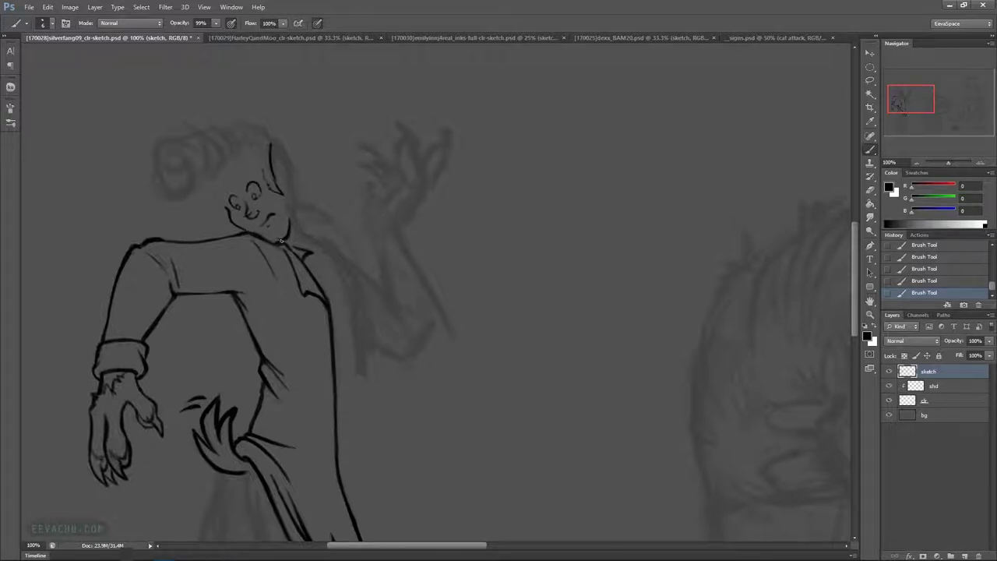
pyautogui.moveTo(275, 151); pyautogui.dragTo(288, 184)
pyautogui.moveTo(271, 144)
pyautogui.mouseDown()
pyautogui.moveTo(290, 166)
pyautogui.moveTo(288, 184)
pyautogui.moveTo(283, 173)
pyautogui.mouseUp()
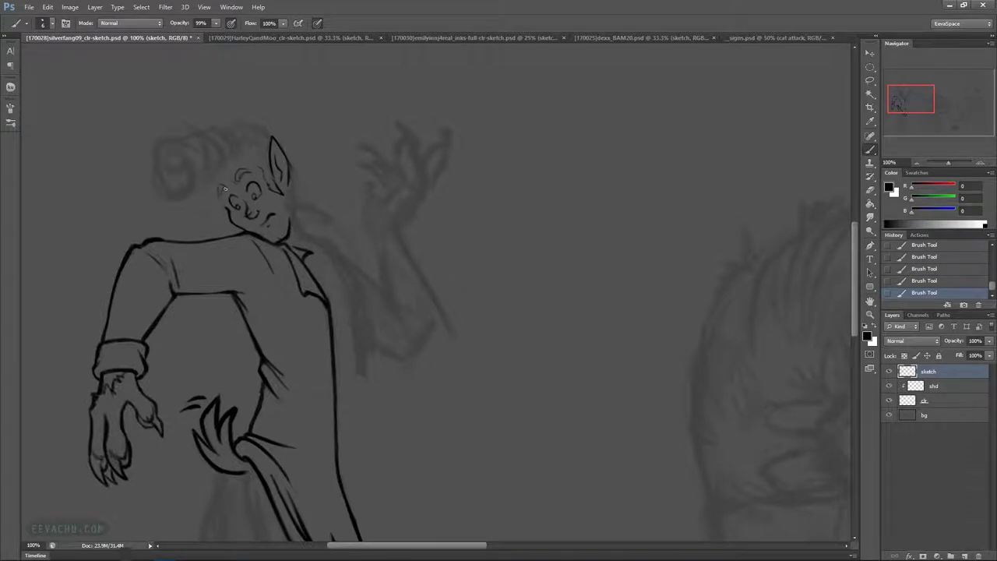
# Ink the raised eyebrows with light touch-ups along the jaw, and save the document
pyautogui.moveTo(220, 186); pyautogui.dragTo(226, 190)
pyautogui.moveTo(238, 173); pyautogui.dragTo(249, 171)
pyautogui.moveTo(247, 172); pyautogui.dragTo(239, 179)
pyautogui.moveTo(282, 213); pyautogui.dragTo(278, 220)
pyautogui.moveTo(268, 229)
pyautogui.mouseDown()
pyautogui.moveTo(258, 230)
pyautogui.moveTo(269, 237)
pyautogui.mouseUp()
pyautogui.moveTo(268, 234); pyautogui.dragTo(270, 239)
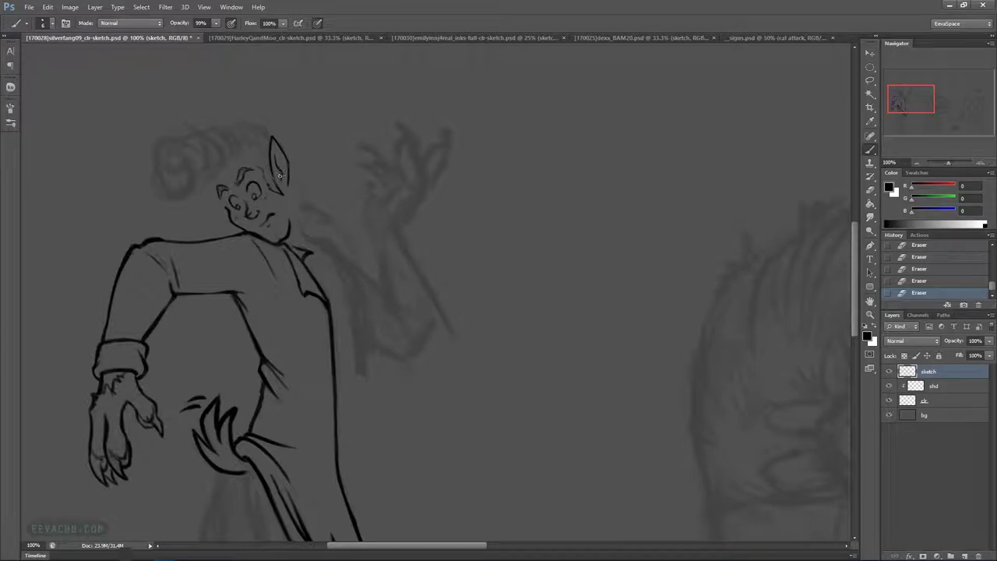
pyautogui.hotkey('ctrl', 's')
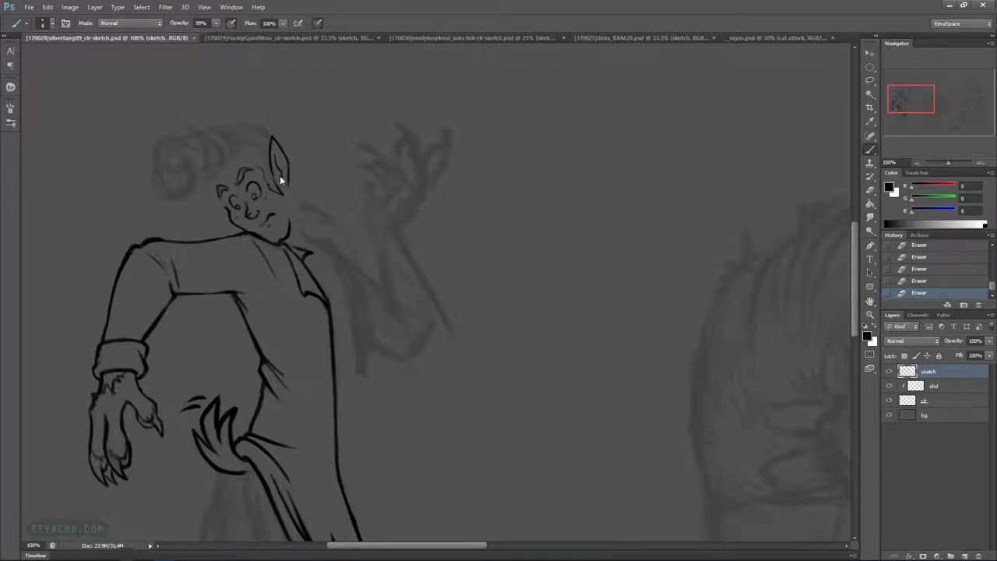
# Ink the pointed lock of hair behind the ear, running down along the neck
pyautogui.moveTo(285, 187); pyautogui.dragTo(290, 199)
pyautogui.moveTo(290, 199); pyautogui.dragTo(293, 205)
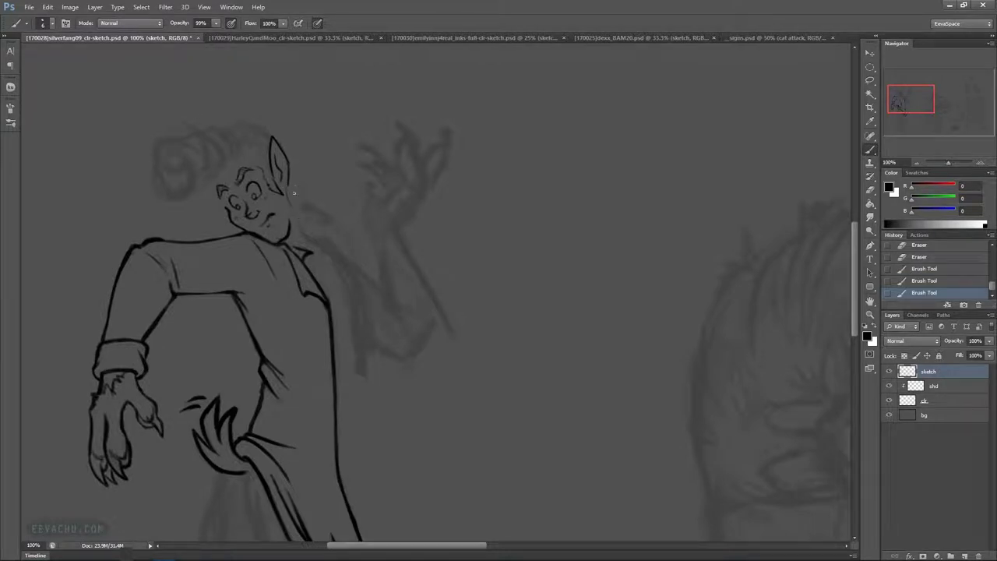
pyautogui.click(295, 212)
pyautogui.click(290, 201)
pyautogui.moveTo(299, 192)
pyautogui.mouseDown()
pyautogui.moveTo(298, 210)
pyautogui.moveTo(290, 166)
pyautogui.moveTo(300, 186)
pyautogui.mouseUp()
# Erase the faded guide beside the neck and ink the curled lock of hair at the nape
pyautogui.moveTo(308, 216); pyautogui.dragTo(343, 229)
pyautogui.moveTo(308, 201); pyautogui.dragTo(323, 204)
pyautogui.hotkey('ctrl', 'z')
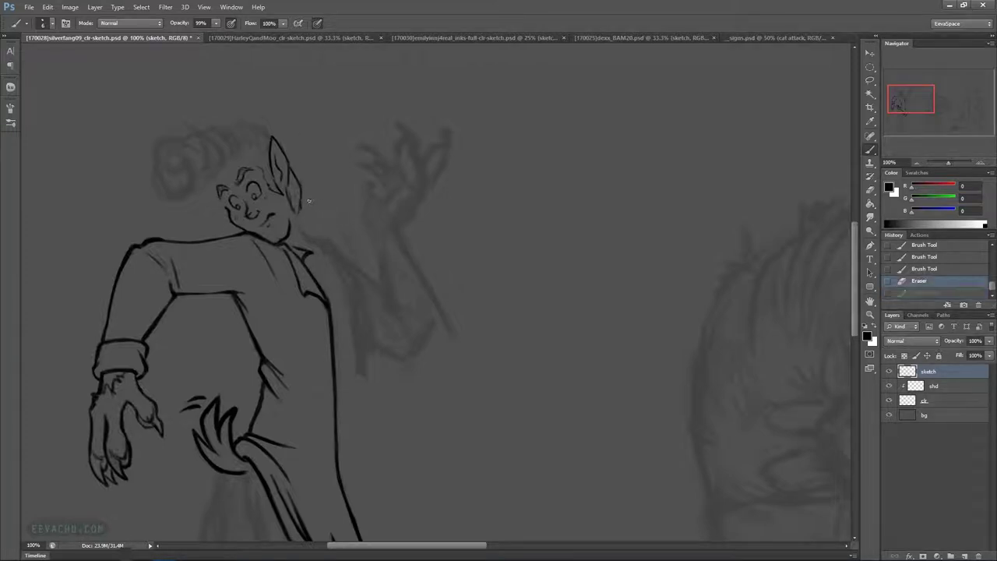
pyautogui.moveTo(305, 207); pyautogui.dragTo(321, 217)
pyautogui.moveTo(327, 221); pyautogui.dragTo(304, 224)
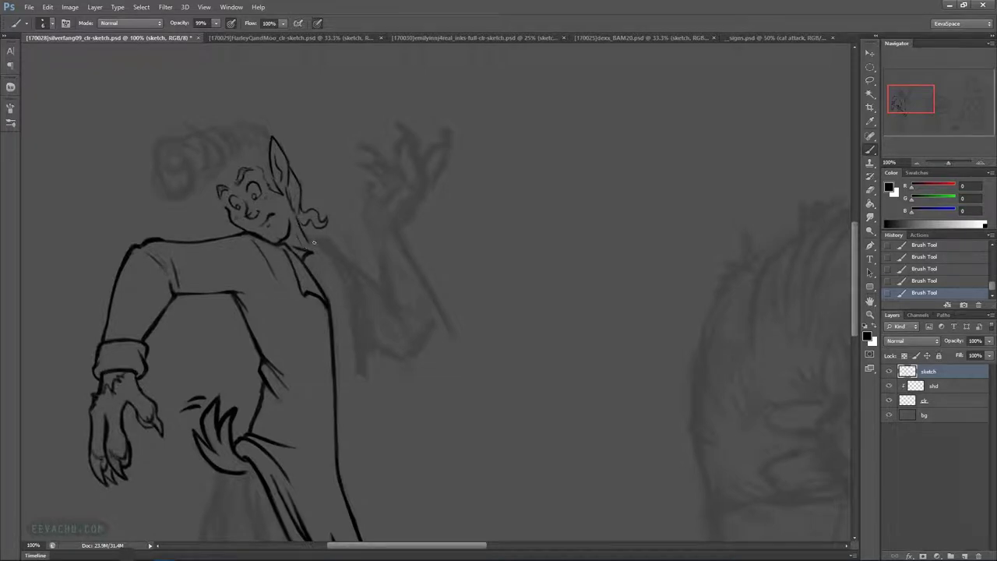
pyautogui.hotkey('ctrl', 'alt', 'z')
pyautogui.hotkey('ctrl', 'alt', 'z')
pyautogui.hotkey('ctrl', 'alt', 'z')
# Ink the back of the neck and the collar's far side running down from it
pyautogui.moveTo(299, 225); pyautogui.dragTo(311, 242)
pyautogui.moveTo(321, 245); pyautogui.dragTo(331, 252)
pyautogui.moveTo(307, 204); pyautogui.dragTo(310, 209)
pyautogui.moveTo(314, 255); pyautogui.dragTo(328, 276)
pyautogui.moveTo(338, 305); pyautogui.dragTo(340, 305)
pyautogui.moveTo(318, 251)
pyautogui.mouseDown()
pyautogui.moveTo(326, 248)
pyautogui.moveTo(350, 303)
pyautogui.mouseUp()
# Erase the guide around the collar's far side and ink its outer edge down to a jagged lower end
pyautogui.press('e')
pyautogui.moveTo(345, 289); pyautogui.dragTo(348, 302)
pyautogui.moveTo(344, 285); pyautogui.dragTo(350, 296)
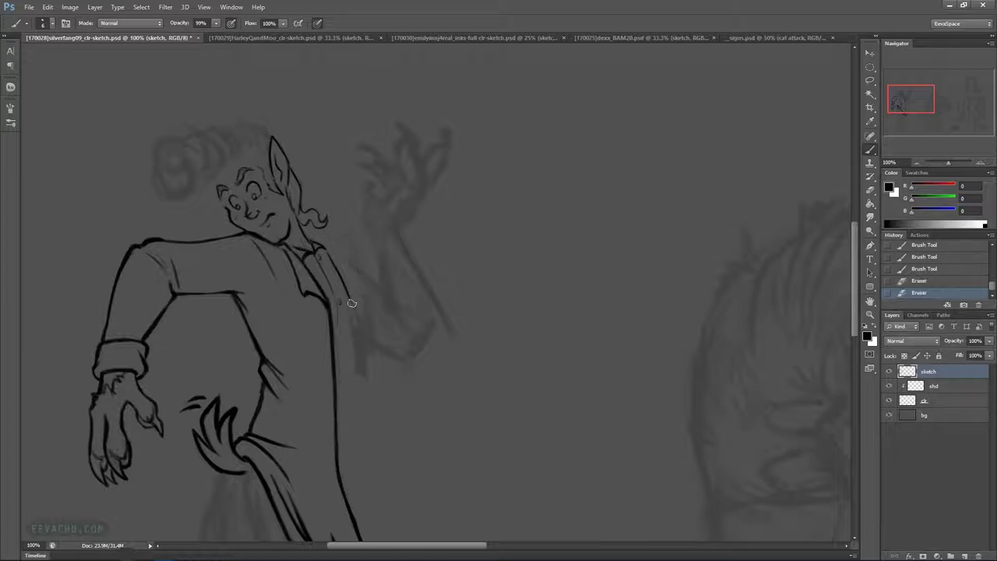
pyautogui.moveTo(364, 380); pyautogui.dragTo(363, 355)
pyautogui.moveTo(352, 304)
pyautogui.mouseDown()
pyautogui.moveTo(329, 243)
pyautogui.moveTo(343, 260)
pyautogui.moveTo(311, 235)
pyautogui.moveTo(357, 264)
pyautogui.mouseUp()
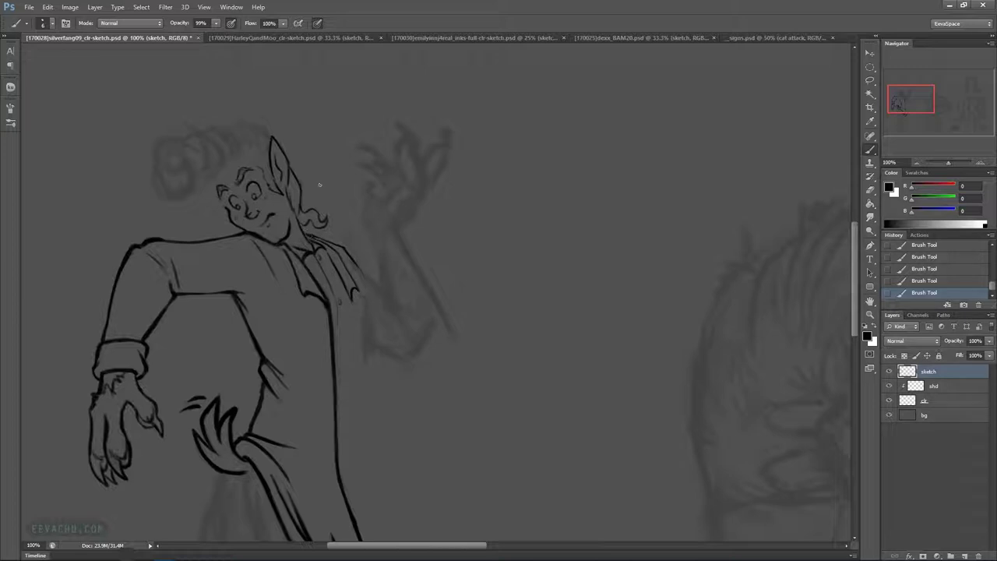
# Erase the faded hair guide above the face and ink the first curl and crown strands
pyautogui.moveTo(219, 115)
pyautogui.mouseDown()
pyautogui.moveTo(207, 183)
pyautogui.moveTo(237, 147)
pyautogui.moveTo(188, 210)
pyautogui.moveTo(222, 126)
pyautogui.moveTo(184, 199)
pyautogui.moveTo(210, 138)
pyautogui.moveTo(168, 200)
pyautogui.moveTo(188, 147)
pyautogui.moveTo(158, 183)
pyautogui.moveTo(153, 163)
pyautogui.moveTo(163, 141)
pyautogui.moveTo(204, 134)
pyautogui.mouseUp()
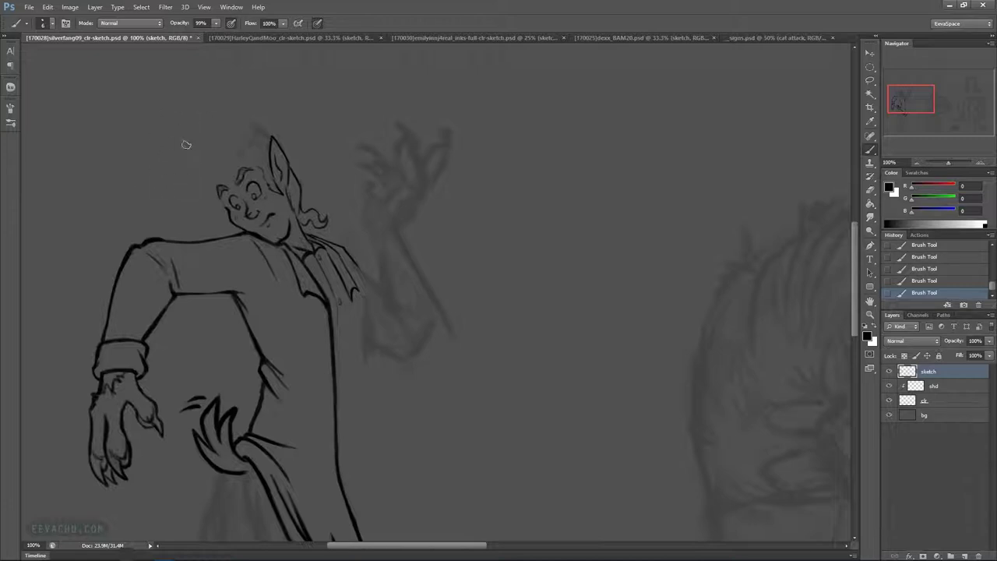
pyautogui.moveTo(236, 153)
pyautogui.mouseDown()
pyautogui.moveTo(257, 129)
pyautogui.moveTo(246, 79)
pyautogui.mouseUp()
pyautogui.moveTo(268, 169)
pyautogui.mouseDown()
pyautogui.moveTo(253, 115)
pyautogui.moveTo(258, 140)
pyautogui.moveTo(223, 141)
pyautogui.moveTo(182, 190)
pyautogui.moveTo(181, 171)
pyautogui.moveTo(181, 193)
pyautogui.moveTo(205, 162)
pyautogui.moveTo(190, 176)
pyautogui.mouseUp()
pyautogui.hotkey('ctrl', 'z')
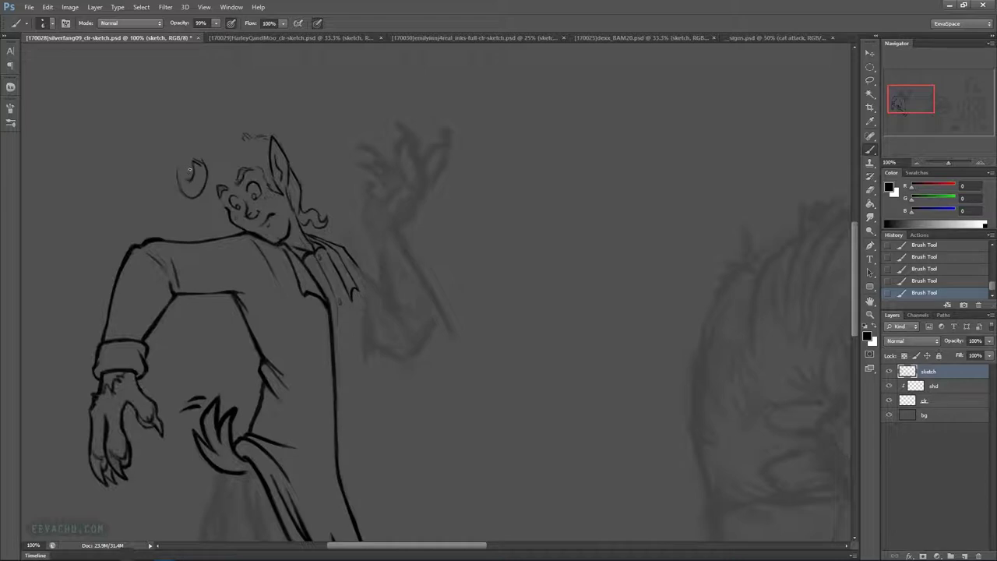
# Ink the rolled quiff with its inner spiral and the swept-back outline across the top of the head
pyautogui.moveTo(193, 173)
pyautogui.mouseDown()
pyautogui.moveTo(188, 180)
pyautogui.moveTo(203, 181)
pyautogui.moveTo(178, 159)
pyautogui.moveTo(199, 150)
pyautogui.mouseUp()
pyautogui.moveTo(201, 188)
pyautogui.mouseDown()
pyautogui.moveTo(234, 175)
pyautogui.moveTo(192, 148)
pyautogui.moveTo(246, 140)
pyautogui.mouseUp()
pyautogui.moveTo(185, 193); pyautogui.dragTo(174, 173)
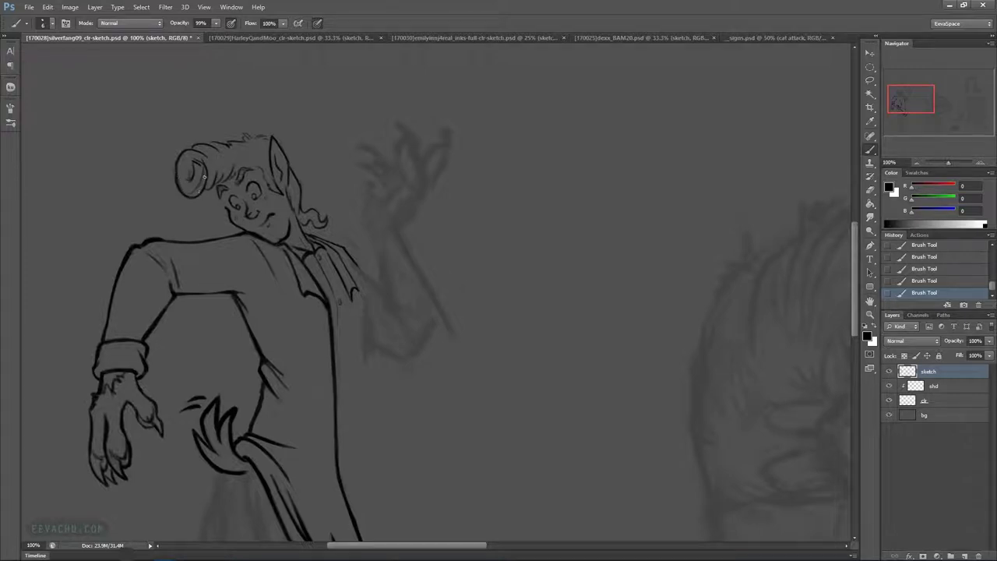
# Refine the quiff's top outline and add short strands along the forehead hairline
pyautogui.moveTo(213, 186)
pyautogui.mouseDown()
pyautogui.moveTo(202, 190)
pyautogui.moveTo(214, 187)
pyautogui.mouseUp()
pyautogui.moveTo(199, 119)
pyautogui.mouseDown()
pyautogui.moveTo(219, 140)
pyautogui.moveTo(243, 139)
pyautogui.mouseUp()
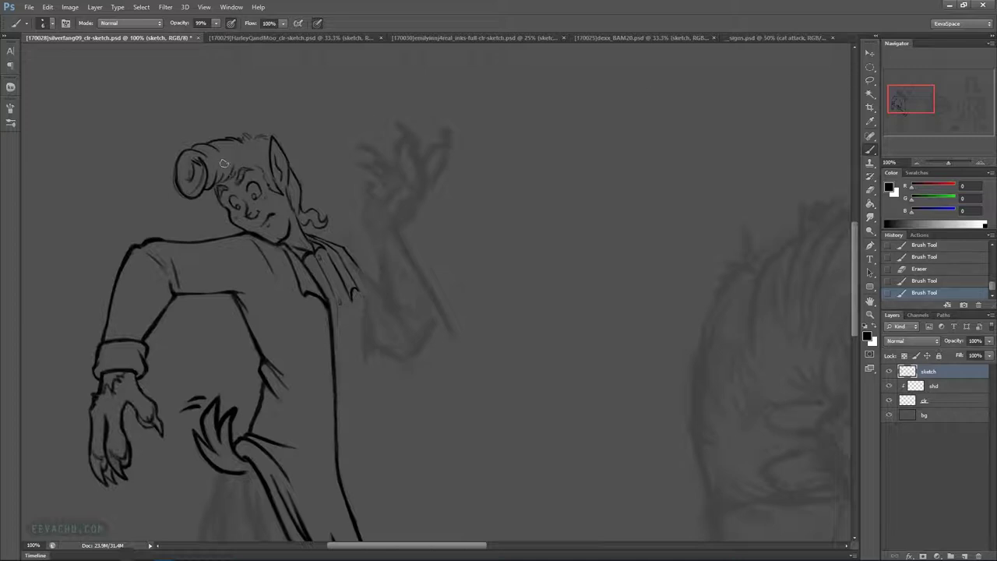
pyautogui.moveTo(232, 169)
pyautogui.mouseDown()
pyautogui.moveTo(223, 173)
pyautogui.moveTo(233, 165)
pyautogui.mouseUp()
pyautogui.moveTo(231, 171); pyautogui.dragTo(236, 164)
pyautogui.moveTo(236, 167); pyautogui.dragTo(242, 162)
pyautogui.hotkey('ctrl', 'z')
# Ink round glasses over both eyes, with the temple arm running toward the ear
pyautogui.moveTo(250, 201)
pyautogui.mouseDown()
pyautogui.moveTo(265, 196)
pyautogui.moveTo(251, 202)
pyautogui.mouseUp()
pyautogui.hotkey('ctrl', 'z')
pyautogui.hotkey('ctrl', 'z')
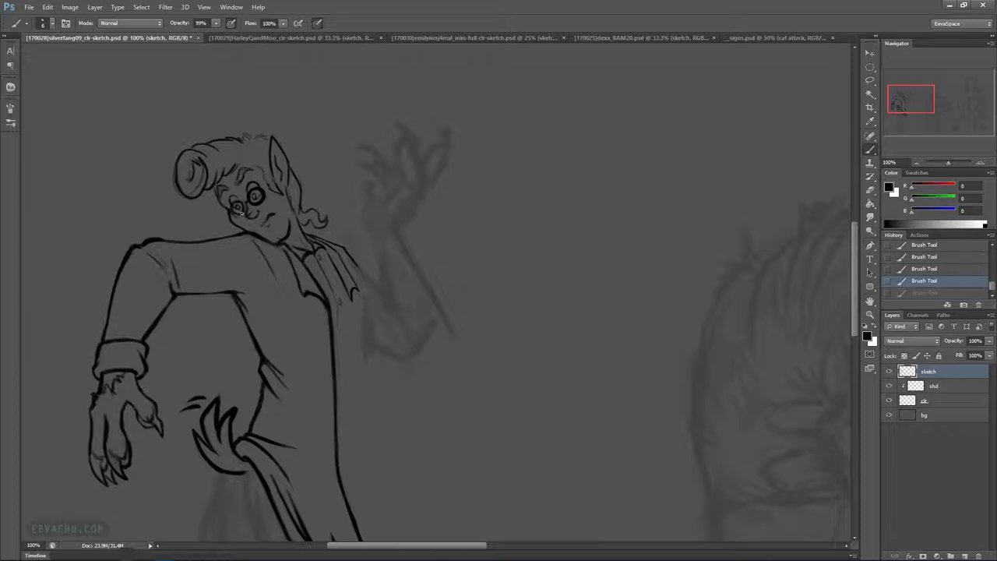
pyautogui.moveTo(235, 207); pyautogui.dragTo(244, 203)
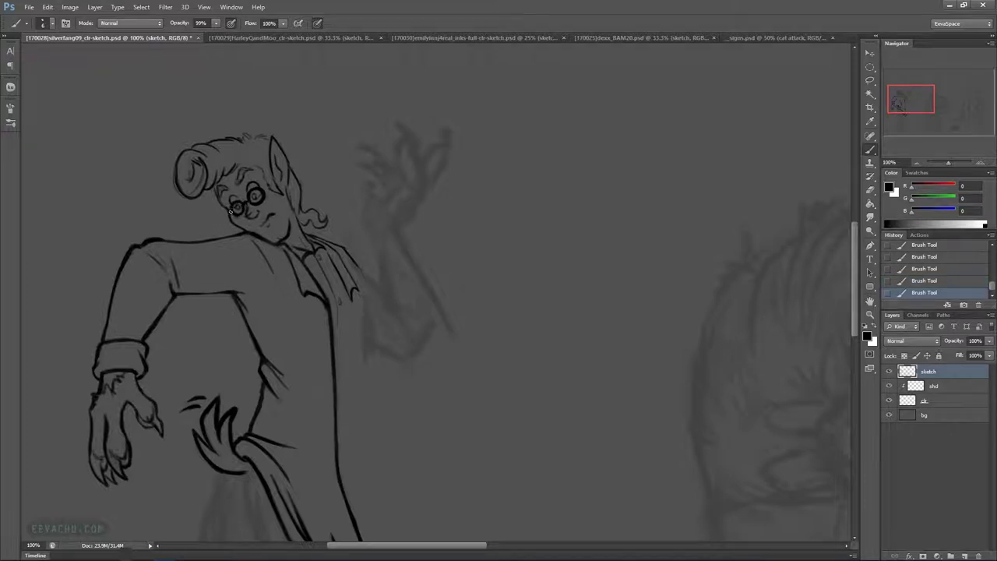
pyautogui.moveTo(231, 207); pyautogui.dragTo(233, 215)
pyautogui.hotkey('ctrl', 'z')
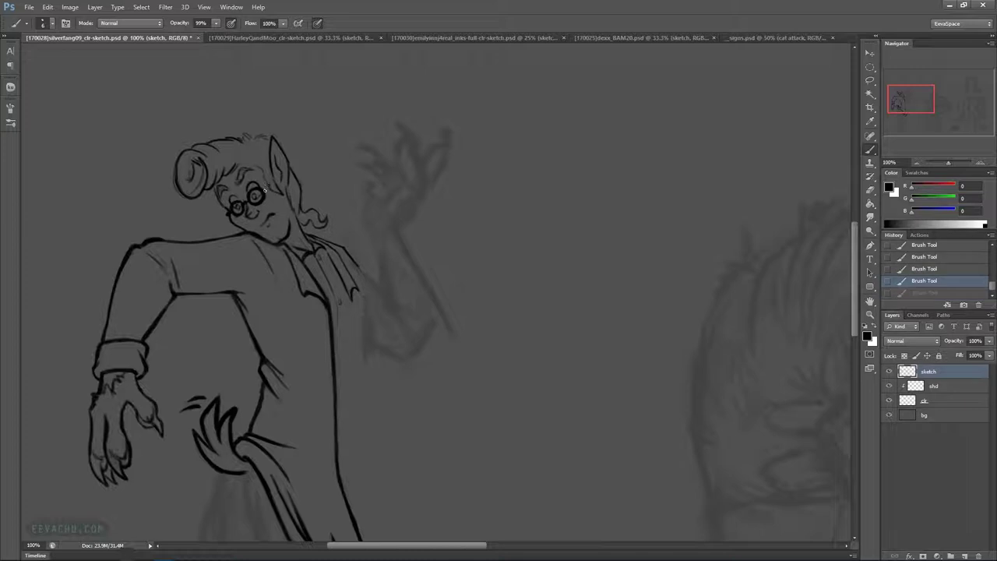
pyautogui.moveTo(263, 189); pyautogui.dragTo(272, 180)
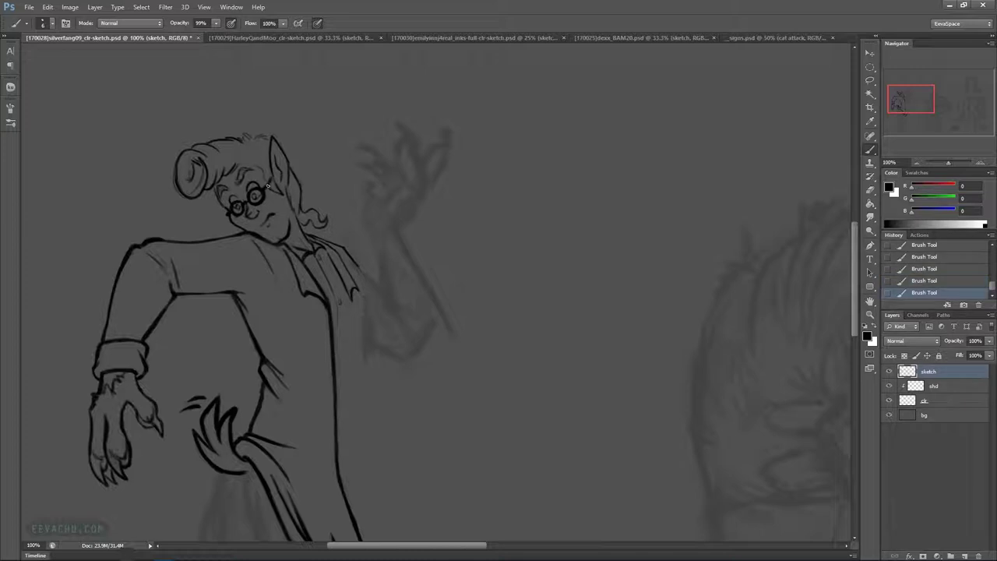
# Erase with a smaller eraser tip to thin the heavy rims of the round glasses around both eyes
pyautogui.press('e')
pyautogui.rightClick(277, 134)
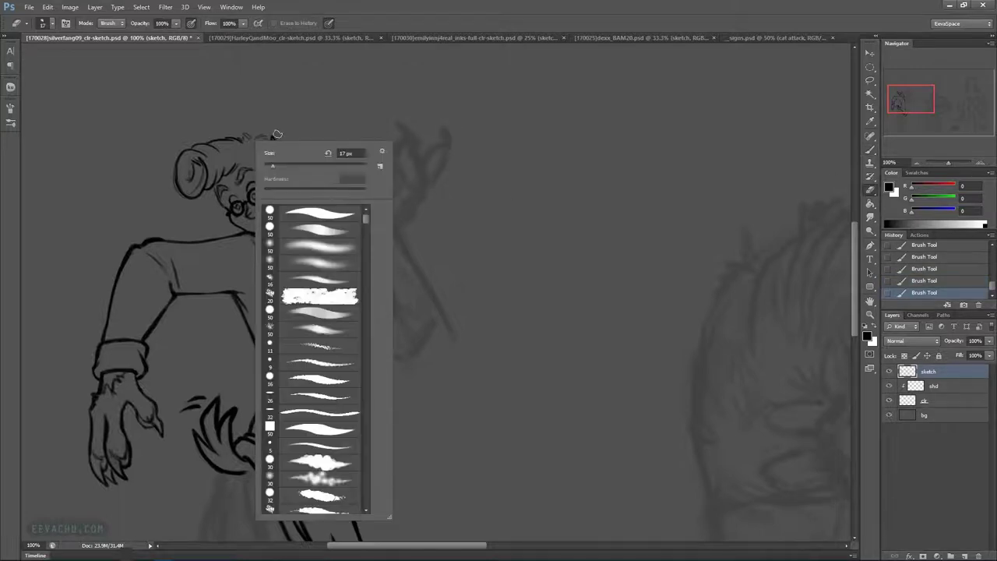
pyautogui.moveTo(270, 168)
pyautogui.mouseDown()
pyautogui.moveTo(277, 172)
pyautogui.moveTo(268, 170)
pyautogui.mouseUp()
pyautogui.moveTo(229, 214)
pyautogui.mouseDown()
pyautogui.moveTo(222, 205)
pyautogui.moveTo(227, 211)
pyautogui.mouseUp()
pyautogui.moveTo(231, 208); pyautogui.dragTo(236, 213)
pyautogui.click(234, 208)
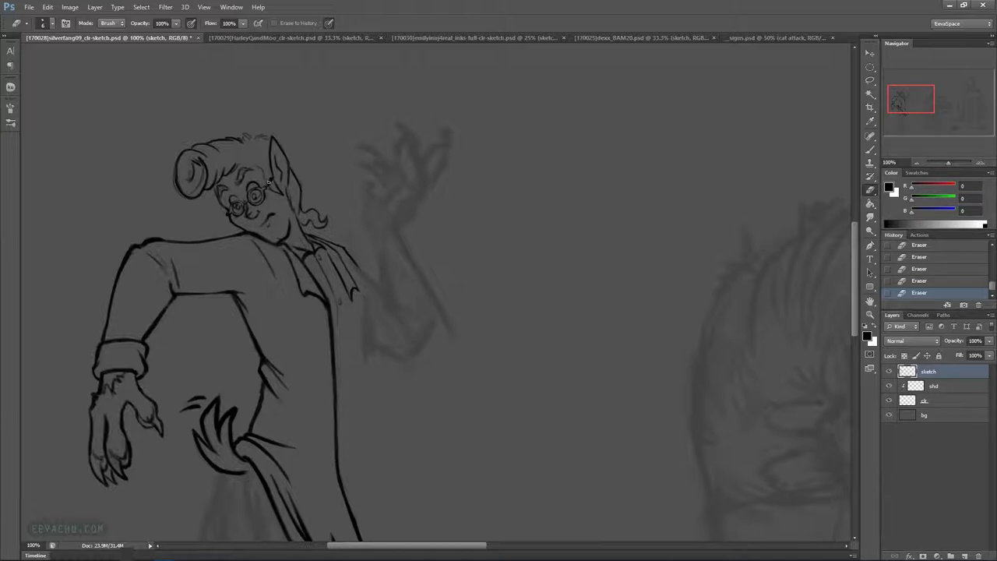
# Re-ink the glasses with finer strokes along the temple arm, the bridge and both round rims
pyautogui.press('b')
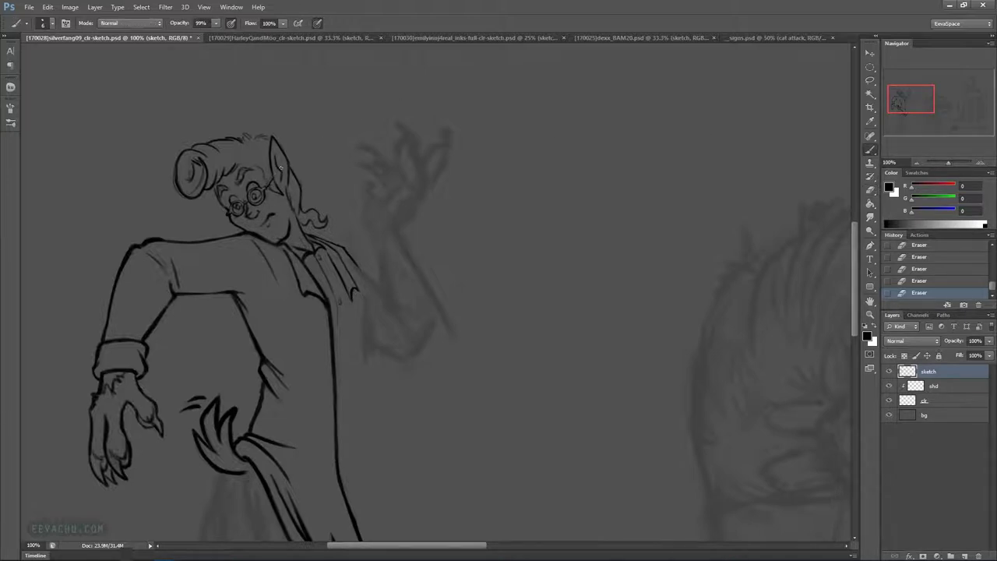
pyautogui.click(265, 186)
pyautogui.click(269, 179)
pyautogui.click(257, 187)
pyautogui.click(249, 195)
pyautogui.click(238, 206)
pyautogui.click(261, 188)
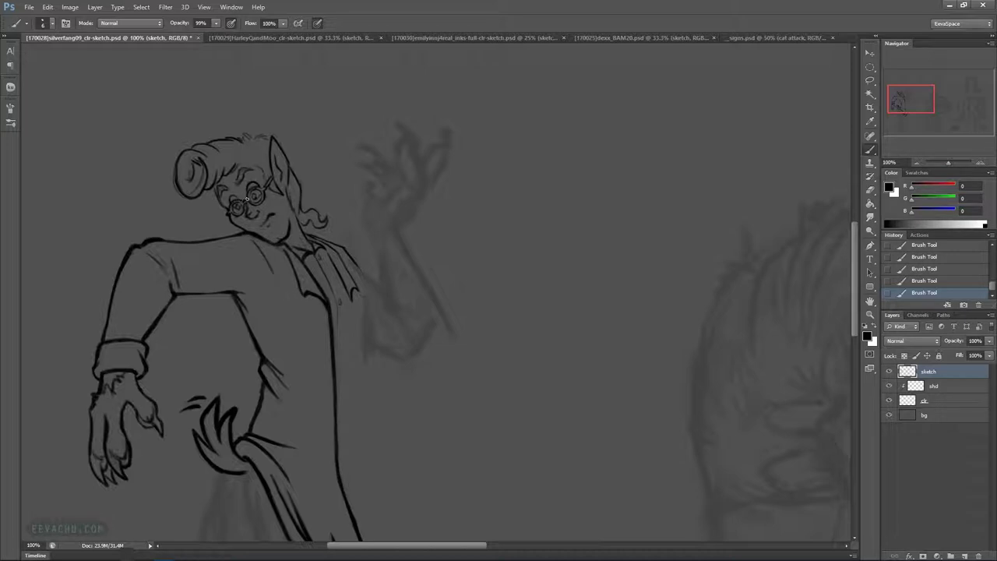
# Touch up the eyes inside both lenses and the nose bridge between them with small strokes
pyautogui.click(234, 186)
pyautogui.click(244, 203)
pyautogui.click(244, 204)
pyautogui.click(254, 190)
pyautogui.moveTo(232, 208); pyautogui.dragTo(239, 206)
pyautogui.moveTo(242, 209); pyautogui.dragTo(242, 206)
pyautogui.moveTo(241, 205); pyautogui.dragTo(252, 188)
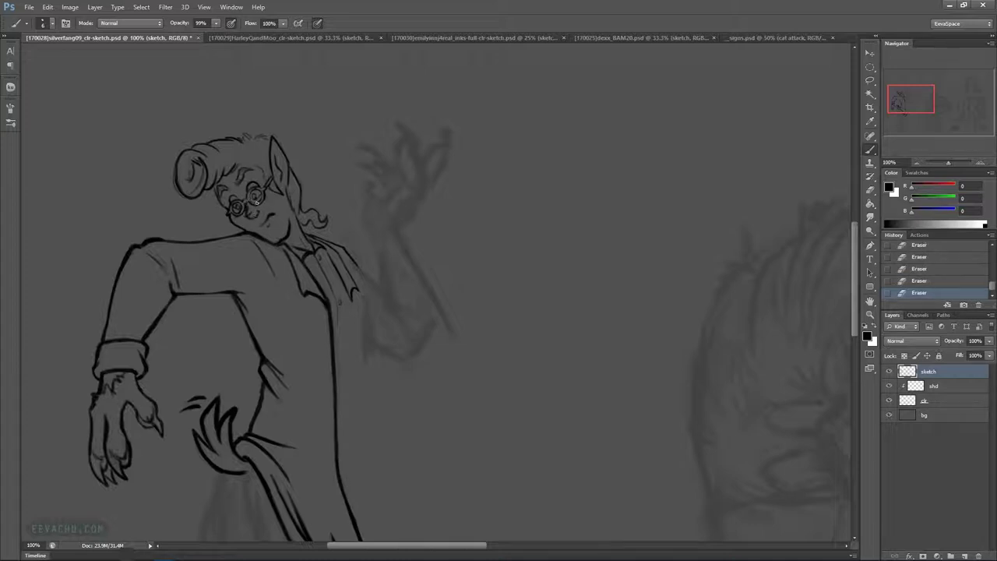
# Darken the pupils and ink doubled round rims on both lenses of the glasses in close-up
pyautogui.hotkey('ctrl', '+')
pyautogui.moveTo(198, 137); pyautogui.dragTo(405, 332)
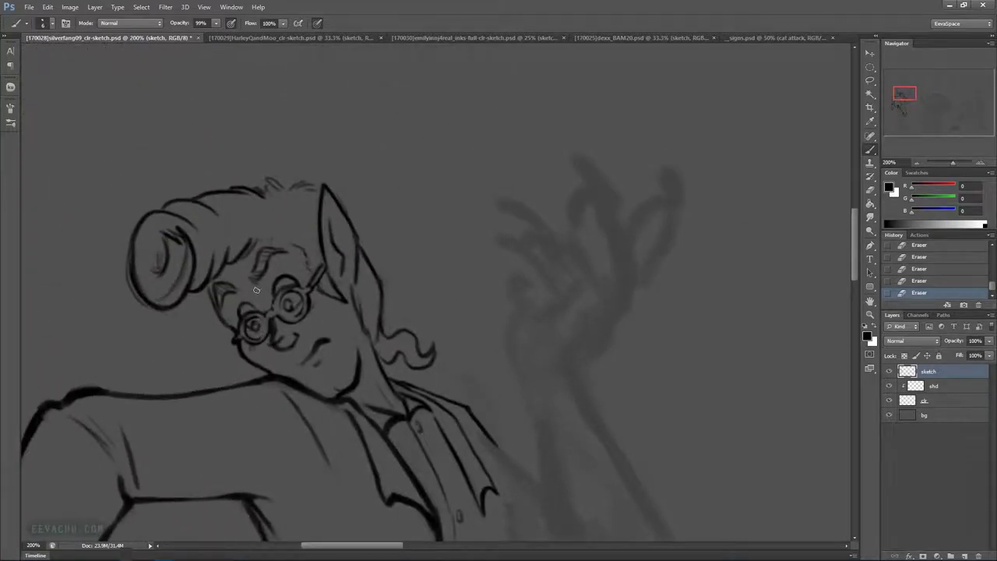
pyautogui.moveTo(255, 334)
pyautogui.mouseDown()
pyautogui.moveTo(267, 335)
pyautogui.moveTo(259, 325)
pyautogui.mouseUp()
pyautogui.moveTo(285, 296)
pyautogui.mouseDown()
pyautogui.moveTo(284, 313)
pyautogui.moveTo(282, 304)
pyautogui.mouseUp()
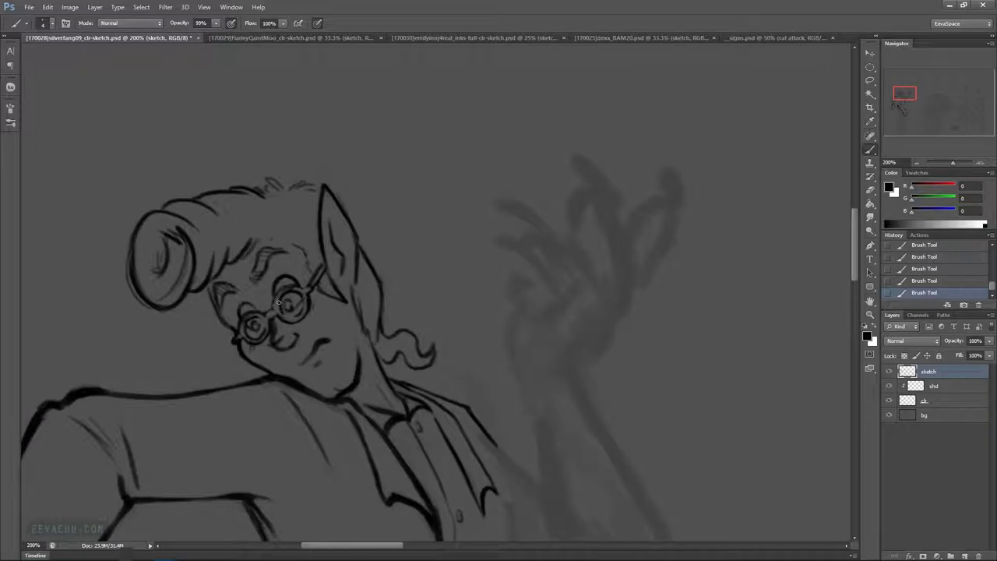
pyautogui.moveTo(304, 307); pyautogui.dragTo(301, 314)
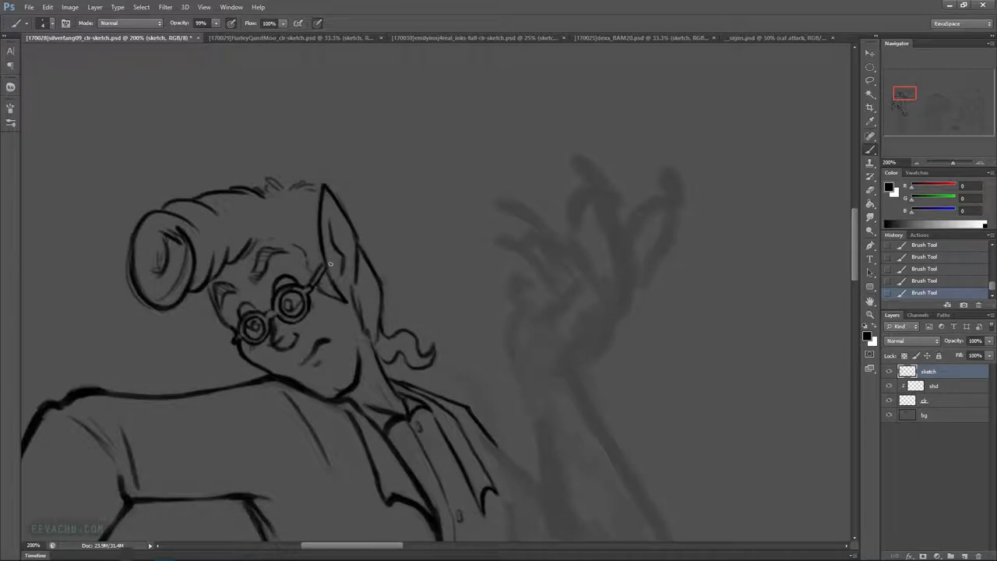
pyautogui.moveTo(309, 289)
pyautogui.mouseDown()
pyautogui.moveTo(326, 267)
pyautogui.moveTo(290, 290)
pyautogui.mouseUp()
# Erase stray marks around the lenses and brows and tidy the finished glasses
pyautogui.press('e')
pyautogui.moveTo(285, 290); pyautogui.dragTo(291, 307)
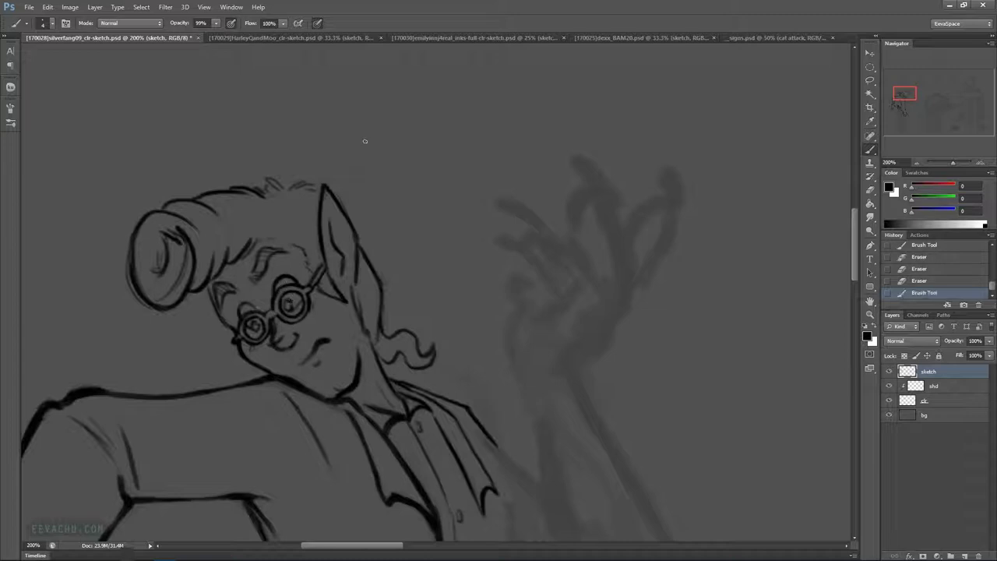
pyautogui.press('e')
pyautogui.moveTo(288, 268)
pyautogui.mouseDown()
pyautogui.moveTo(279, 243)
pyautogui.moveTo(301, 295)
pyautogui.moveTo(292, 310)
pyautogui.moveTo(301, 294)
pyautogui.moveTo(254, 329)
pyautogui.mouseUp()
pyautogui.moveTo(252, 326); pyautogui.dragTo(248, 301)
pyautogui.hotkey('ctrl', '+')
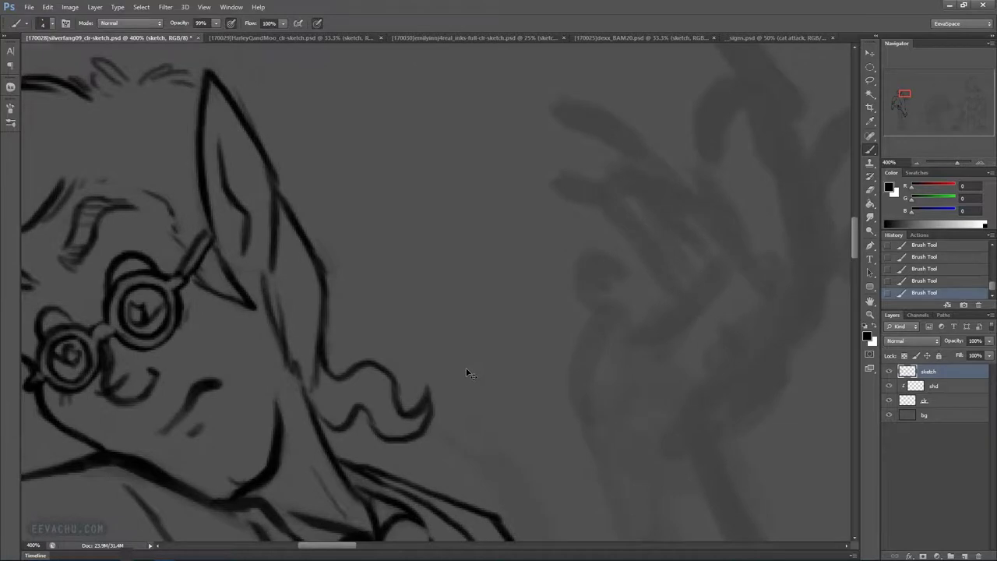
pyautogui.hotkey('ctrl', '-')
pyautogui.hotkey('ctrl', '-')
pyautogui.hotkey('ctrl', '-')
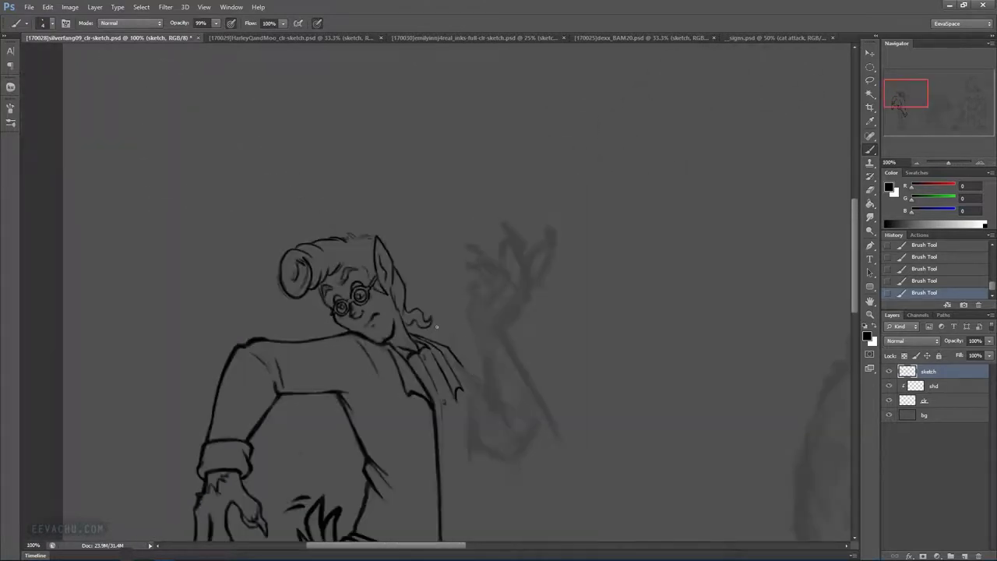
# Lasso the leftover area beside the figure's head, delete its contents and deselect
pyautogui.press('l')
pyautogui.moveTo(424, 195)
pyautogui.mouseDown()
pyautogui.moveTo(387, 226)
pyautogui.moveTo(455, 351)
pyautogui.moveTo(444, 195)
pyautogui.moveTo(466, 181)
pyautogui.mouseUp()
pyautogui.press('Delete')
pyautogui.press('Delete')
pyautogui.hotkey('ctrl', 'd')
# Ink the open shirt's far side as a thin line from the collar down to the waist
pyautogui.moveTo(597, 397); pyautogui.dragTo(654, 226)
pyautogui.click(871, 150)
pyautogui.moveTo(508, 201)
pyautogui.mouseDown()
pyautogui.moveTo(521, 247)
pyautogui.moveTo(518, 310)
pyautogui.mouseUp()
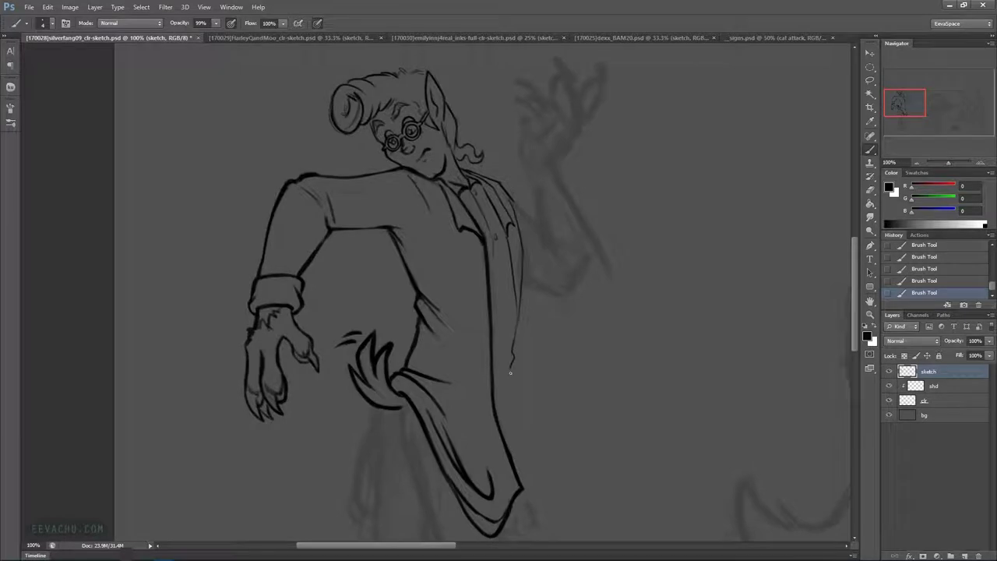
pyautogui.scroll(-5, 503, 391)
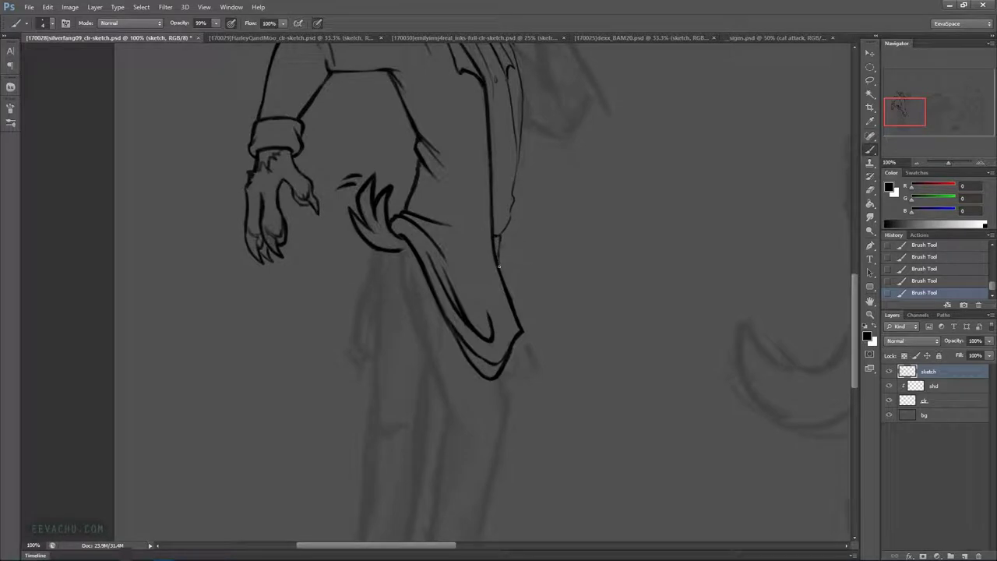
# Erase the faded guide lines along the long shirt tail's inner edge and beside its pointed tip
pyautogui.moveTo(413, 245); pyautogui.dragTo(384, 201)
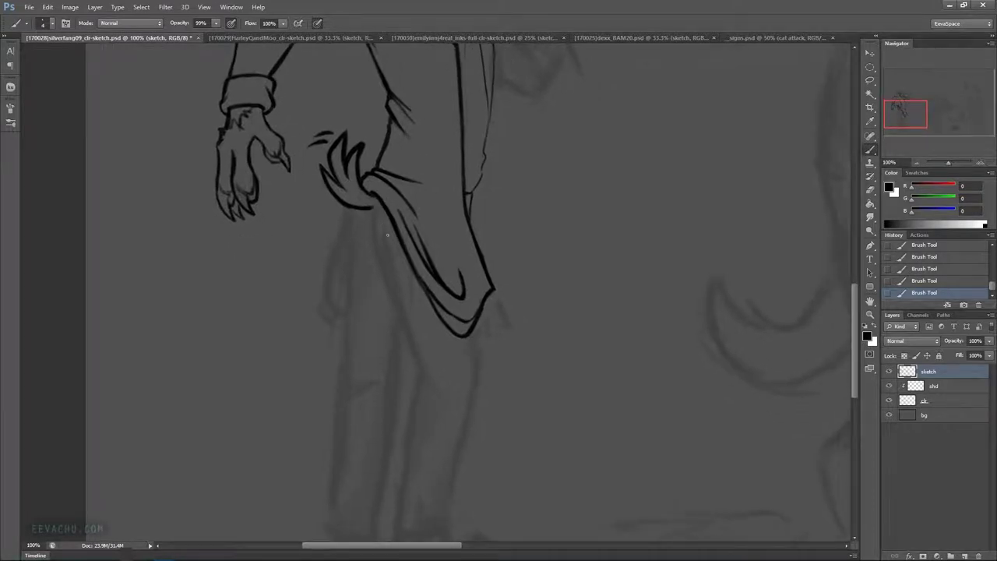
pyautogui.click(383, 224)
pyautogui.press('e')
pyautogui.moveTo(393, 249)
pyautogui.mouseDown()
pyautogui.moveTo(405, 258)
pyautogui.moveTo(391, 249)
pyautogui.moveTo(419, 326)
pyautogui.mouseUp()
pyautogui.moveTo(401, 270); pyautogui.dragTo(413, 292)
pyautogui.moveTo(404, 274)
pyautogui.mouseDown()
pyautogui.moveTo(416, 296)
pyautogui.moveTo(404, 272)
pyautogui.mouseUp()
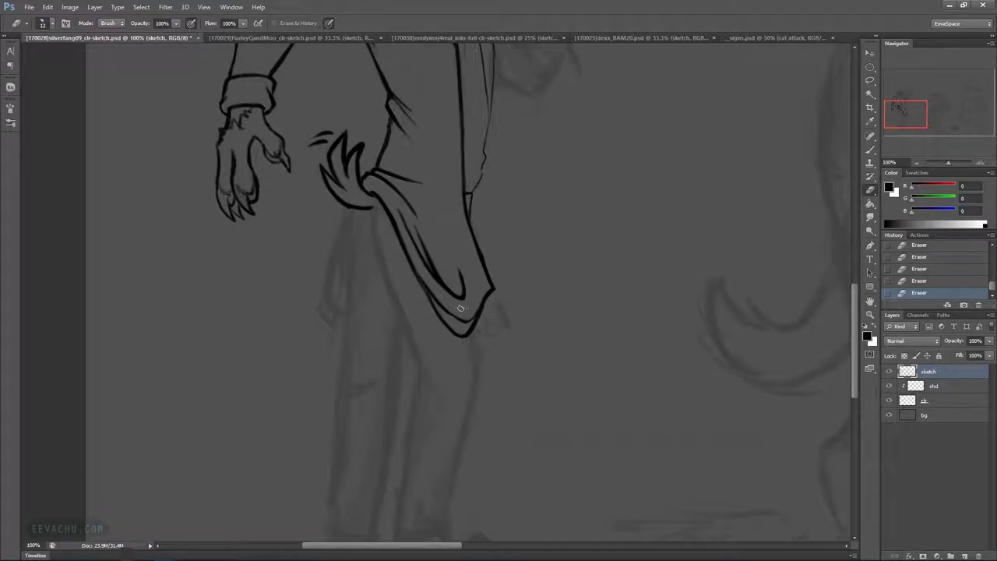
pyautogui.moveTo(499, 314); pyautogui.dragTo(500, 329)
# Lighten the faded guide lines of both trouser legs and clear the guide below the hip with a larger eraser
pyautogui.moveTo(590, 312)
pyautogui.mouseDown()
pyautogui.moveTo(625, 236)
pyautogui.moveTo(607, 194)
pyautogui.mouseUp()
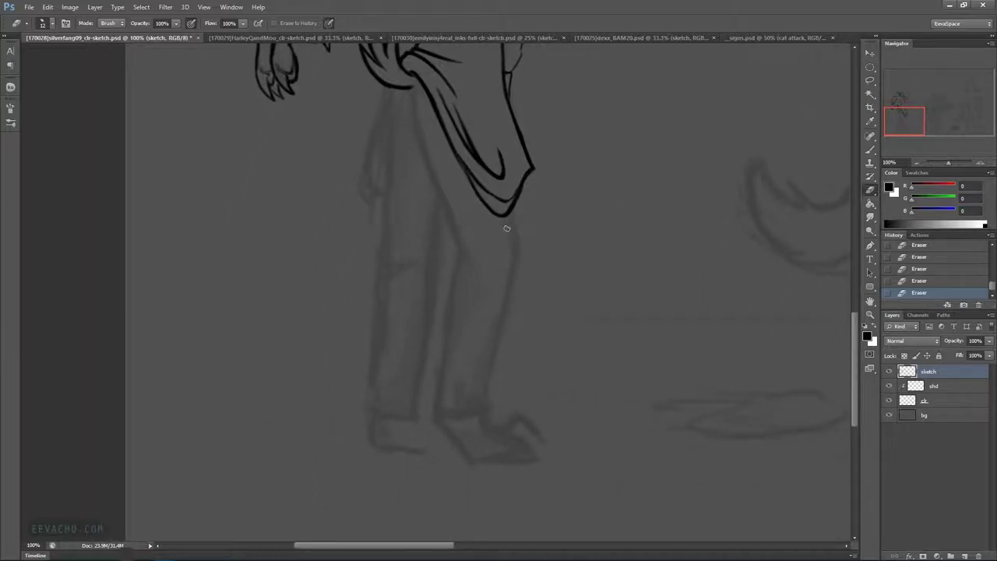
pyautogui.moveTo(488, 284); pyautogui.dragTo(499, 285)
pyautogui.moveTo(487, 284)
pyautogui.mouseDown()
pyautogui.moveTo(458, 335)
pyautogui.moveTo(462, 311)
pyautogui.moveTo(451, 391)
pyautogui.mouseUp()
pyautogui.moveTo(431, 172); pyautogui.dragTo(458, 278)
pyautogui.moveTo(417, 195); pyautogui.dragTo(415, 266)
pyautogui.hotkey('ctrl', 'z')
pyautogui.moveTo(426, 218); pyautogui.dragTo(423, 290)
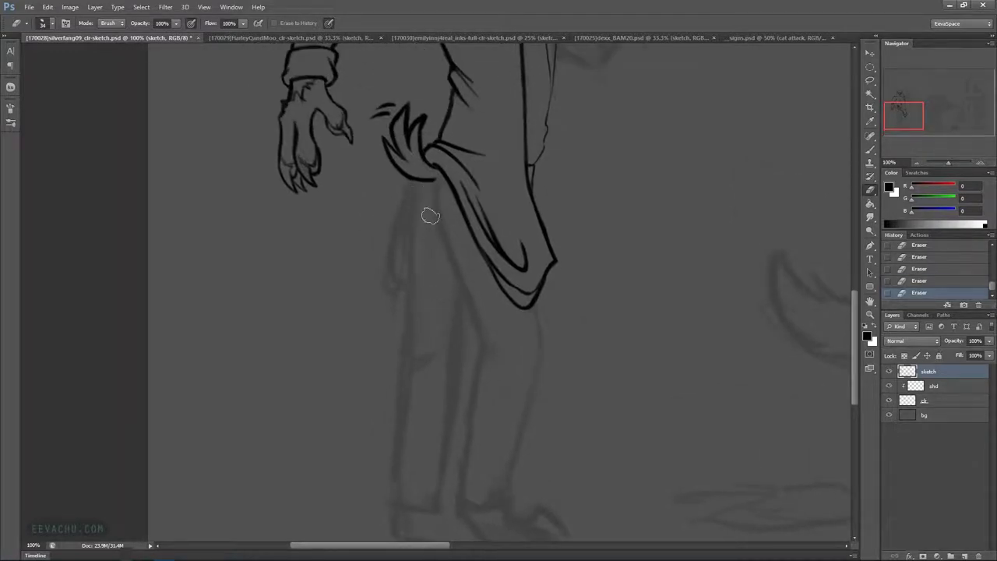
pyautogui.moveTo(438, 193); pyautogui.dragTo(448, 247)
# Ink the trousers' waistband, side pocket line and inner thigh line beneath the hand on the hip
pyautogui.press('b')
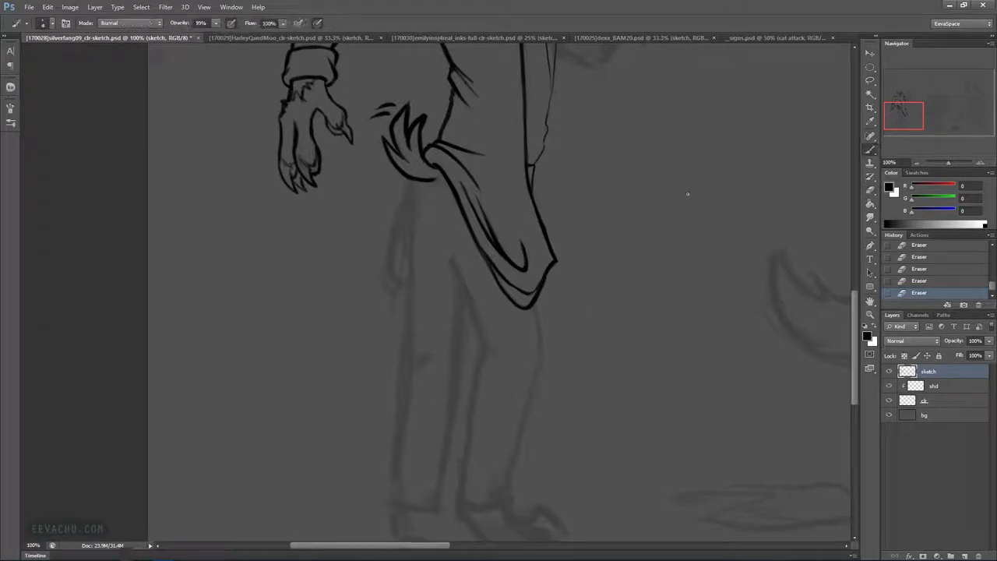
pyautogui.moveTo(433, 180); pyautogui.dragTo(445, 180)
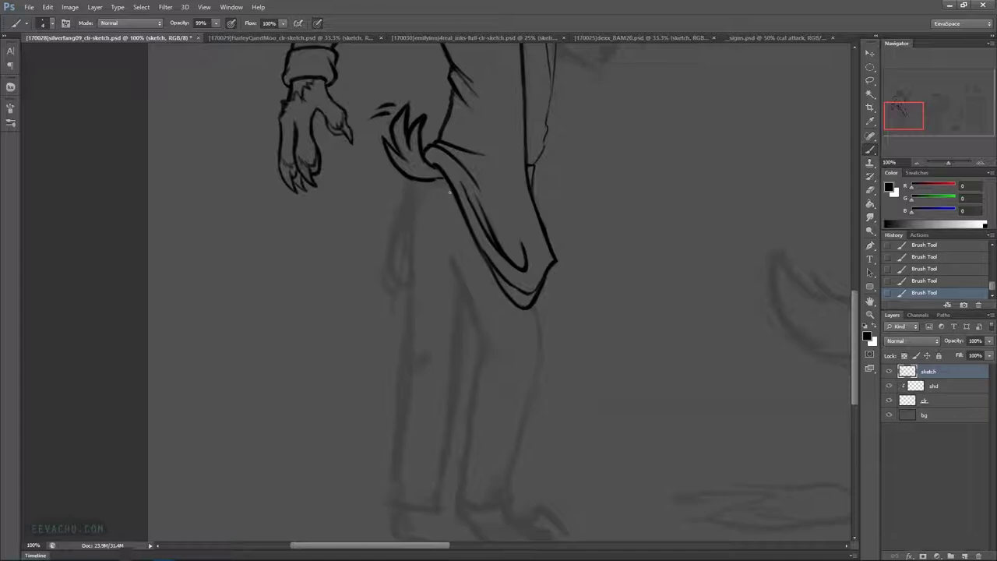
pyautogui.click(871, 190)
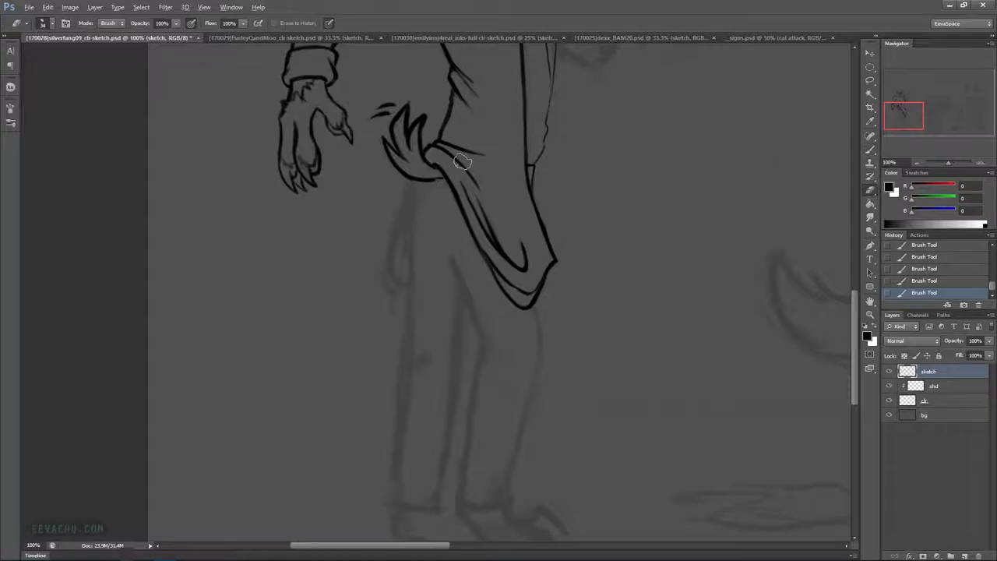
pyautogui.moveTo(433, 187)
pyautogui.mouseDown()
pyautogui.moveTo(447, 182)
pyautogui.moveTo(420, 197)
pyautogui.mouseUp()
pyautogui.press('b')
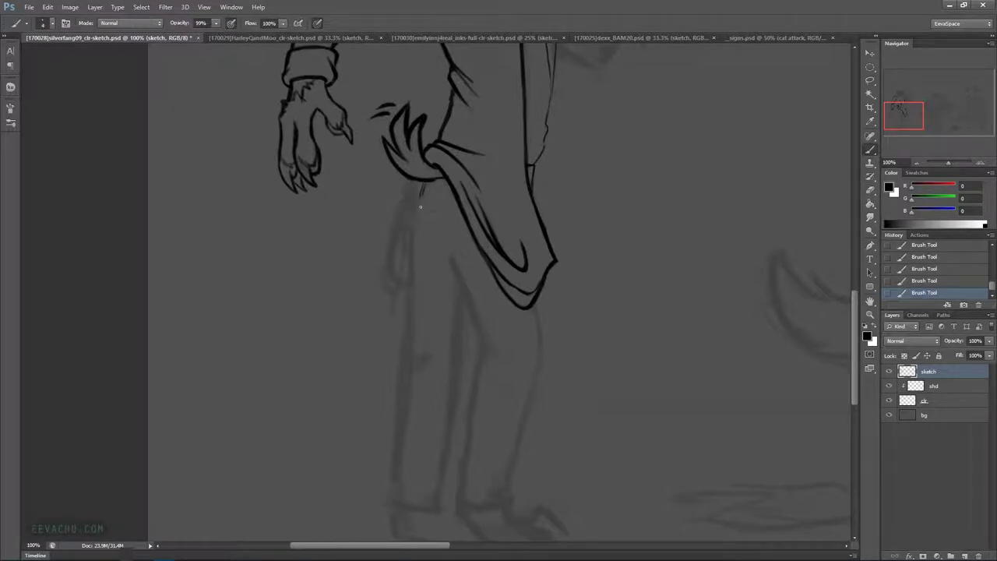
pyautogui.moveTo(415, 208); pyautogui.dragTo(413, 268)
pyautogui.moveTo(442, 209); pyautogui.dragTo(447, 249)
pyautogui.moveTo(441, 189)
pyautogui.mouseDown()
pyautogui.moveTo(447, 245)
pyautogui.moveTo(472, 292)
pyautogui.mouseUp()
# Ink short crease strokes at the trouser crotch, undo the surplus ones and erase the faded guide beside them
pyautogui.moveTo(463, 284)
pyautogui.mouseDown()
pyautogui.moveTo(474, 294)
pyautogui.moveTo(447, 301)
pyautogui.mouseUp()
pyautogui.moveTo(460, 289); pyautogui.dragTo(456, 309)
pyautogui.hotkey('ctrl', 'z')
pyautogui.hotkey('ctrl', 'z')
pyautogui.press('e')
pyautogui.moveTo(461, 273); pyautogui.dragTo(485, 295)
# Thicken the shirt's far side contour from waist to armpit and start the raised arm's sleeve at the shoulder
pyautogui.moveTo(598, 221); pyautogui.dragTo(548, 416)
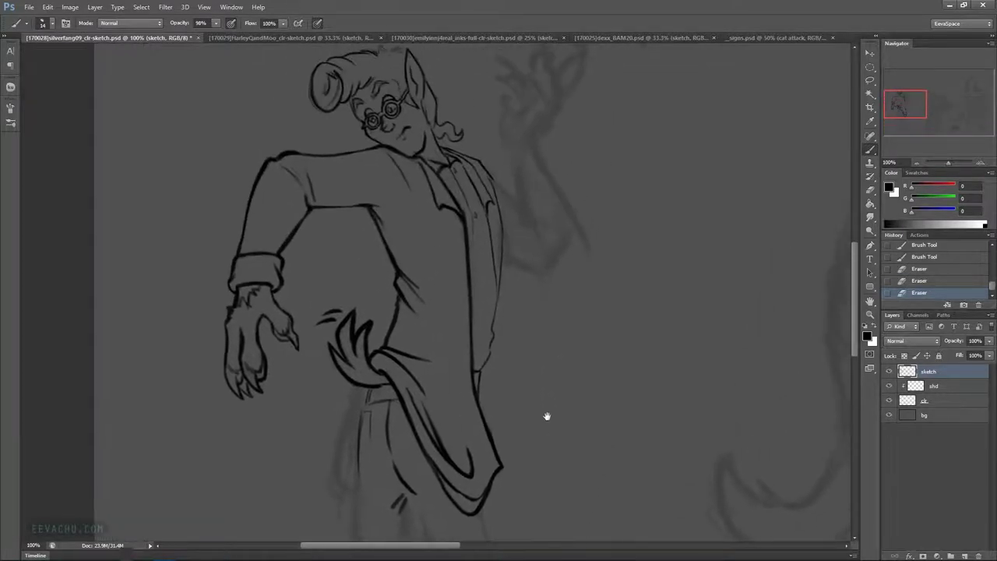
pyautogui.moveTo(519, 303); pyautogui.dragTo(515, 304)
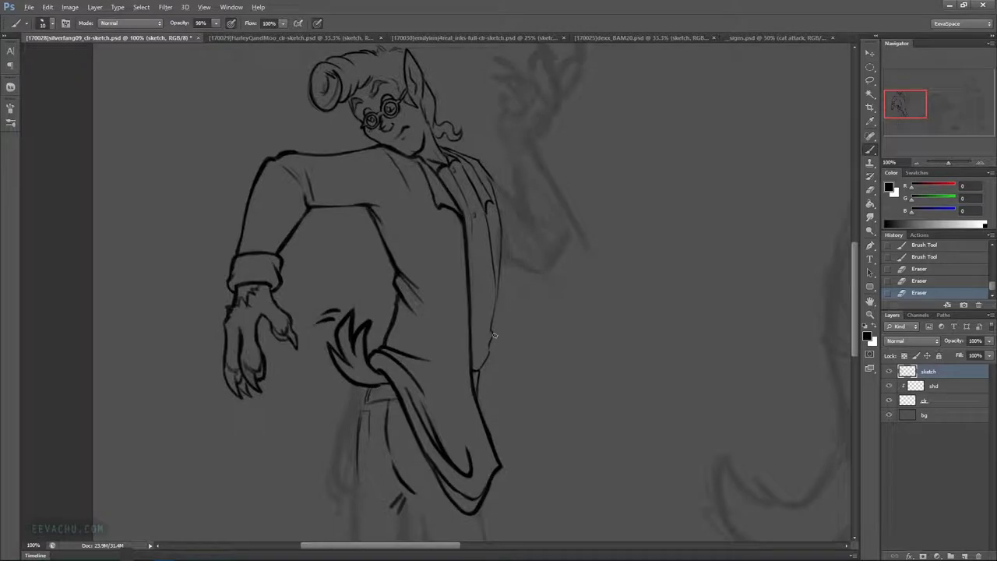
pyautogui.moveTo(479, 367)
pyautogui.mouseDown()
pyautogui.moveTo(495, 323)
pyautogui.moveTo(503, 228)
pyautogui.mouseUp()
pyautogui.press('e')
pyautogui.moveTo(499, 279); pyautogui.dragTo(501, 223)
pyautogui.moveTo(501, 282); pyautogui.dragTo(494, 238)
pyautogui.press('b')
pyautogui.moveTo(500, 287); pyautogui.dragTo(494, 186)
pyautogui.moveTo(505, 227)
pyautogui.mouseDown()
pyautogui.moveTo(481, 123)
pyautogui.moveTo(496, 186)
pyautogui.moveTo(521, 216)
pyautogui.mouseUp()
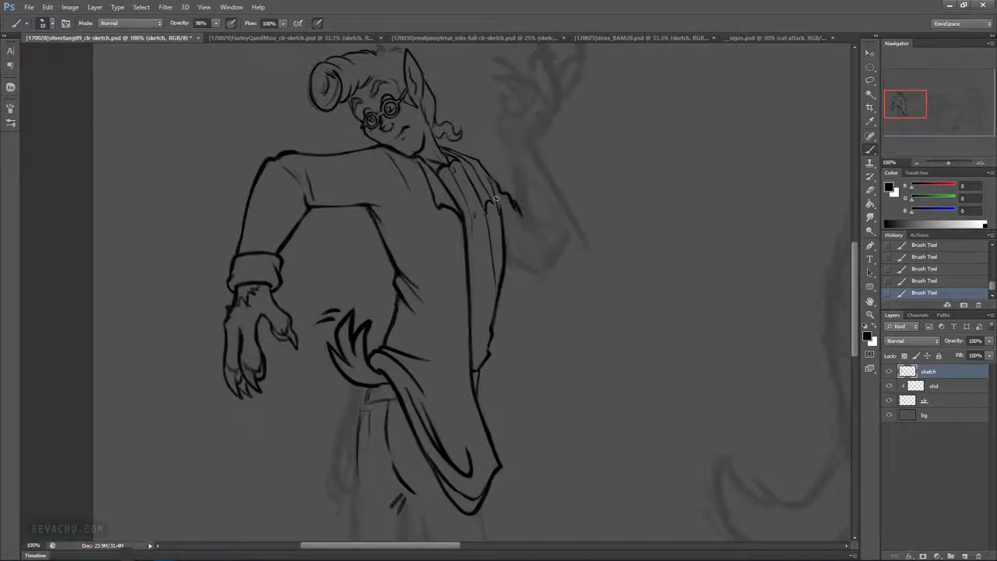
# Erase the faded guide around the far armpit and ink fold lines along the shirt's button placket
pyautogui.press('e')
pyautogui.moveTo(494, 184); pyautogui.dragTo(522, 221)
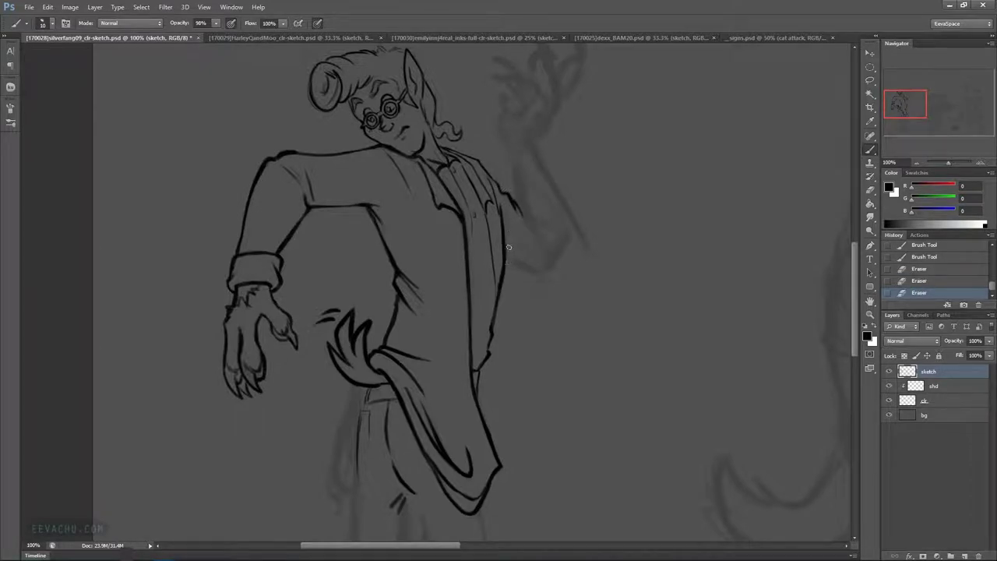
pyautogui.moveTo(503, 214); pyautogui.dragTo(496, 224)
pyautogui.moveTo(473, 279)
pyautogui.mouseDown()
pyautogui.moveTo(473, 227)
pyautogui.moveTo(476, 283)
pyautogui.moveTo(475, 267)
pyautogui.mouseUp()
pyautogui.moveTo(473, 226); pyautogui.dragTo(482, 355)
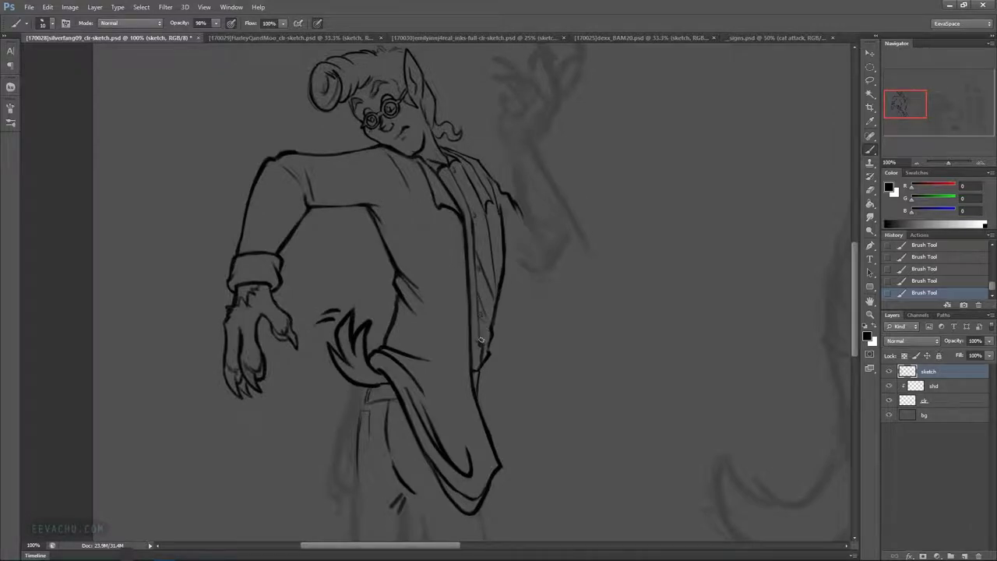
# Ink the raised arm's sleeve with its bent elbow, inner fold and rolled cuff at the wrist
pyautogui.moveTo(528, 214)
pyautogui.mouseDown()
pyautogui.moveTo(538, 238)
pyautogui.moveTo(546, 225)
pyautogui.moveTo(550, 238)
pyautogui.mouseUp()
pyautogui.moveTo(506, 261)
pyautogui.mouseDown()
pyautogui.moveTo(548, 285)
pyautogui.moveTo(576, 222)
pyautogui.mouseUp()
pyautogui.moveTo(522, 204)
pyautogui.mouseDown()
pyautogui.moveTo(516, 162)
pyautogui.moveTo(541, 161)
pyautogui.moveTo(501, 158)
pyautogui.moveTo(501, 138)
pyautogui.moveTo(514, 133)
pyautogui.mouseUp()
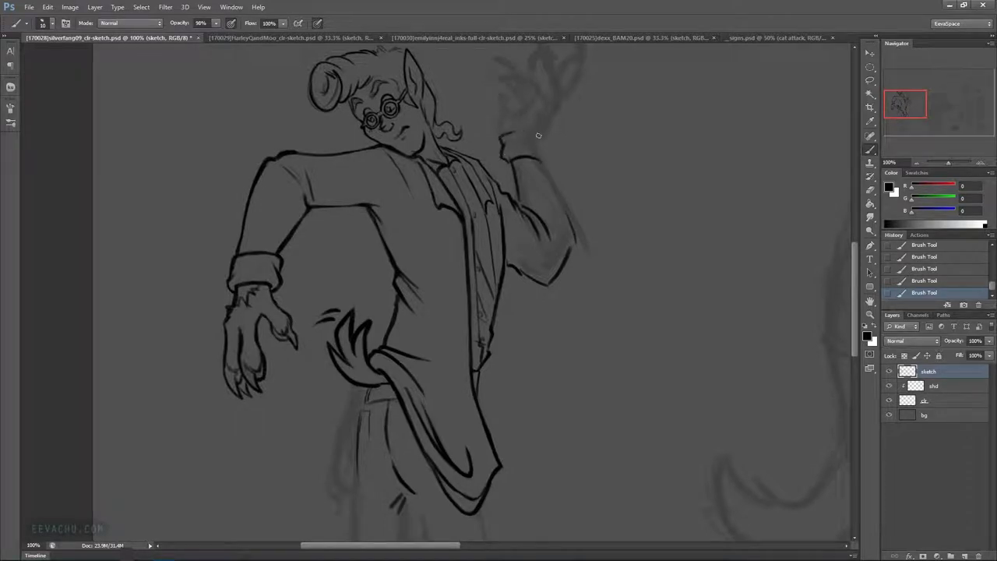
pyautogui.moveTo(513, 133)
pyautogui.mouseDown()
pyautogui.moveTo(547, 145)
pyautogui.moveTo(548, 161)
pyautogui.mouseUp()
pyautogui.moveTo(548, 160); pyautogui.dragTo(588, 249)
pyautogui.scroll(2, 626, 256)
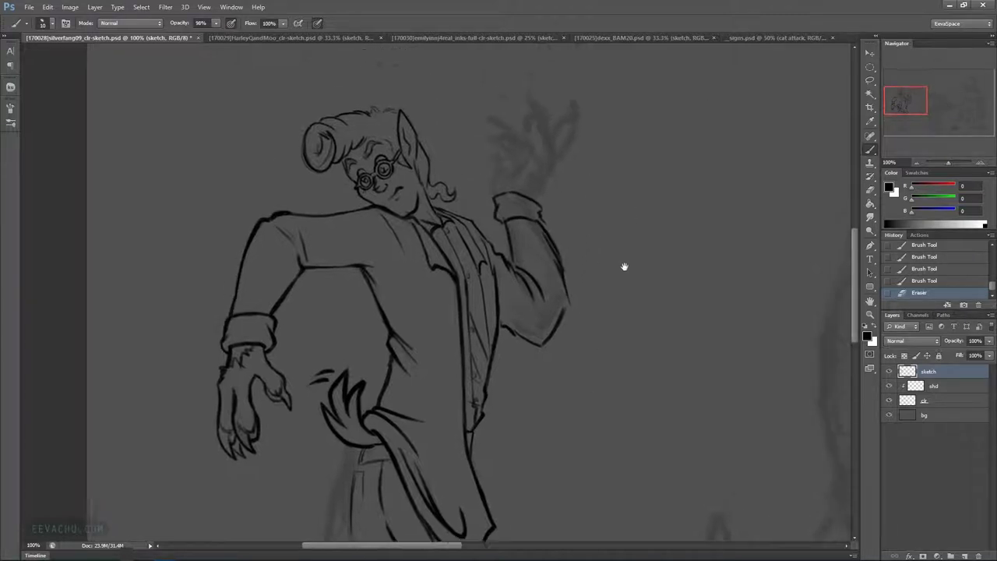
# Ink the raised hand's palm edge above the cuff and its first long clawed finger
pyautogui.scroll(1, 613, 272)
pyautogui.moveTo(486, 271); pyautogui.dragTo(491, 252)
pyautogui.moveTo(486, 259)
pyautogui.mouseDown()
pyautogui.moveTo(524, 235)
pyautogui.moveTo(517, 209)
pyautogui.moveTo(533, 185)
pyautogui.moveTo(542, 254)
pyautogui.mouseUp()
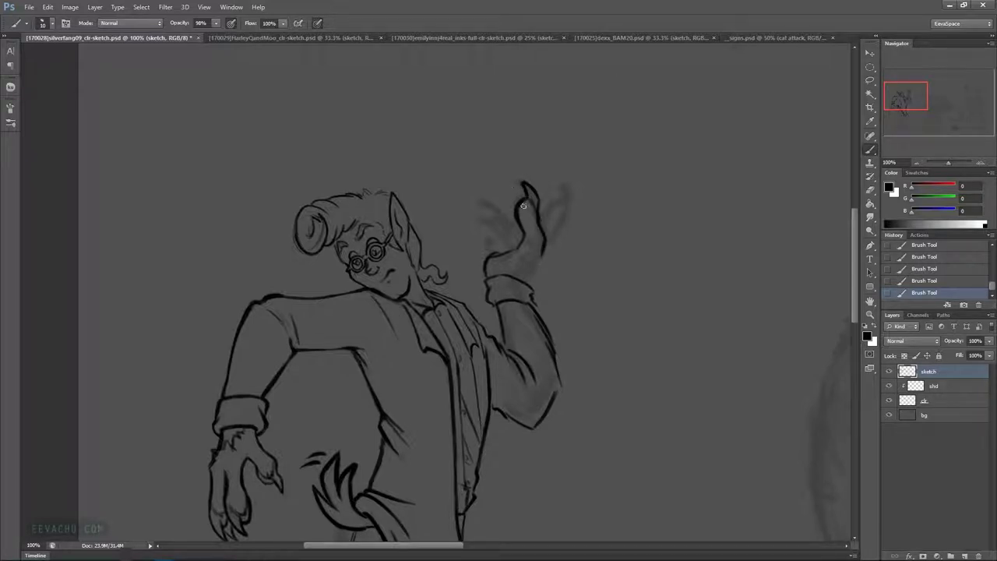
pyautogui.moveTo(530, 222)
pyautogui.mouseDown()
pyautogui.moveTo(527, 211)
pyautogui.moveTo(546, 201)
pyautogui.mouseUp()
# Ink the raised hand's outer clawed finger, the back of the palm and a short thumb
pyautogui.moveTo(523, 244)
pyautogui.mouseDown()
pyautogui.moveTo(525, 227)
pyautogui.moveTo(527, 237)
pyautogui.mouseUp()
pyautogui.moveTo(526, 232)
pyautogui.mouseDown()
pyautogui.moveTo(522, 250)
pyautogui.moveTo(542, 260)
pyautogui.mouseUp()
pyautogui.moveTo(544, 252)
pyautogui.mouseDown()
pyautogui.moveTo(515, 278)
pyautogui.moveTo(542, 265)
pyautogui.moveTo(528, 274)
pyautogui.moveTo(560, 229)
pyautogui.moveTo(549, 245)
pyautogui.moveTo(568, 190)
pyautogui.moveTo(568, 206)
pyautogui.moveTo(558, 183)
pyautogui.moveTo(556, 212)
pyautogui.moveTo(543, 220)
pyautogui.moveTo(557, 203)
pyautogui.moveTo(540, 225)
pyautogui.mouseUp()
pyautogui.moveTo(555, 208); pyautogui.dragTo(553, 216)
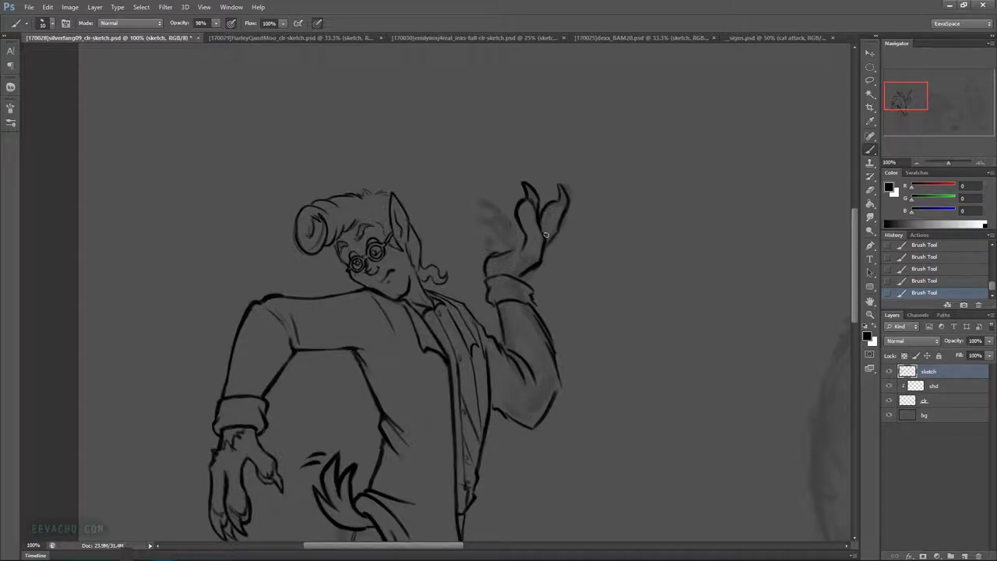
pyautogui.moveTo(566, 184); pyautogui.dragTo(566, 214)
pyautogui.moveTo(487, 260)
pyautogui.mouseDown()
pyautogui.moveTo(496, 247)
pyautogui.moveTo(486, 229)
pyautogui.moveTo(503, 241)
pyautogui.mouseUp()
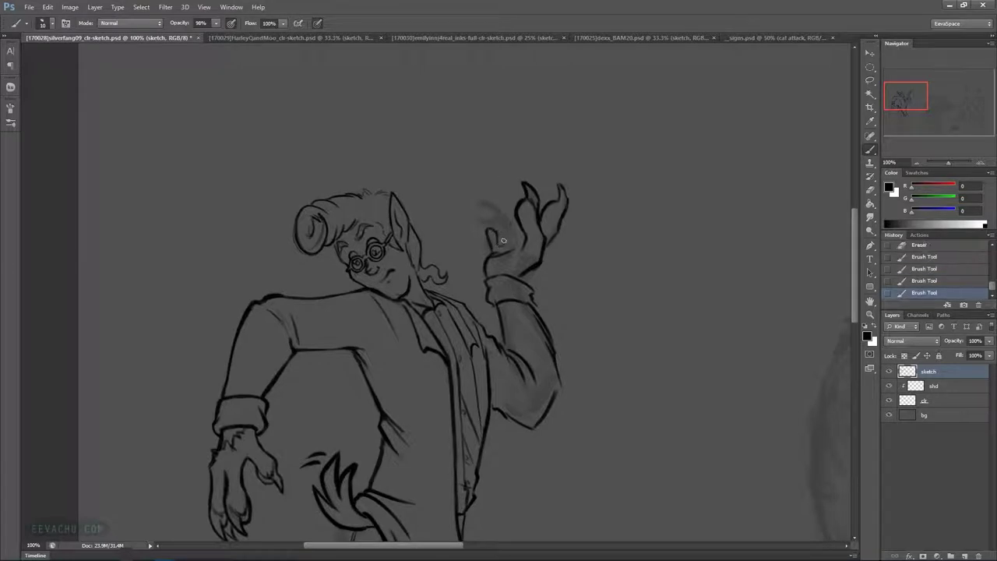
# Undo the last thumb strokes, redraw the thumb and ink two slim fingers beside the first one
pyautogui.hotkey('ctrl', 'alt', 'z')
pyautogui.hotkey('ctrl', 'alt', 'z')
pyautogui.hotkey('ctrl', 'alt', 'z')
pyautogui.hotkey('ctrl', 'alt', 'z')
pyautogui.moveTo(494, 252)
pyautogui.mouseDown()
pyautogui.moveTo(487, 262)
pyautogui.moveTo(498, 225)
pyautogui.moveTo(498, 243)
pyautogui.mouseUp()
pyautogui.moveTo(500, 194)
pyautogui.mouseDown()
pyautogui.moveTo(504, 209)
pyautogui.moveTo(508, 196)
pyautogui.moveTo(517, 204)
pyautogui.moveTo(520, 176)
pyautogui.moveTo(532, 180)
pyautogui.mouseUp()
pyautogui.moveTo(518, 225); pyautogui.dragTo(520, 239)
# Erase the faded guide around the raised hand and add pointed claws to the slim fingers and thumb
pyautogui.press('e')
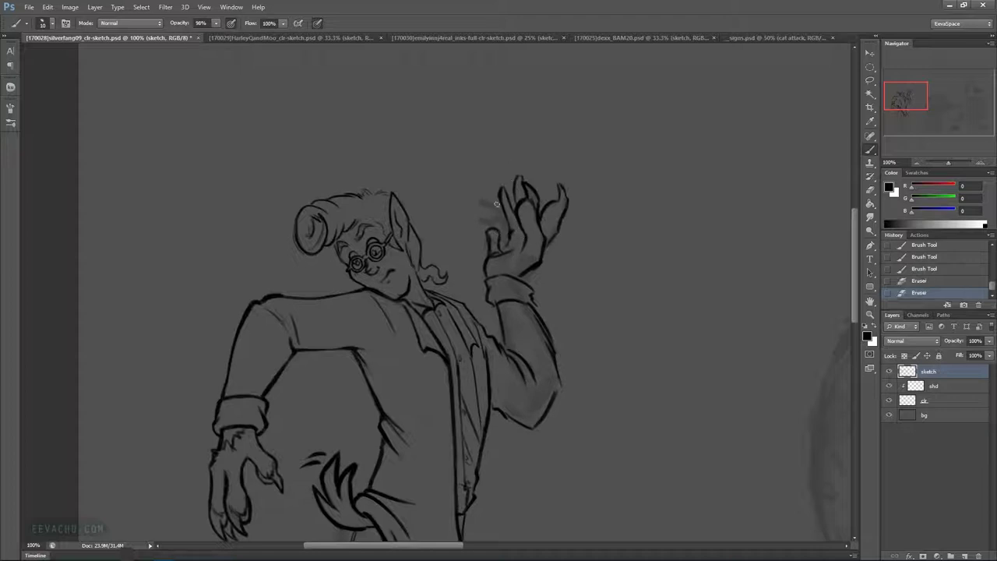
pyautogui.moveTo(499, 226); pyautogui.dragTo(486, 205)
pyautogui.moveTo(497, 198); pyautogui.dragTo(491, 249)
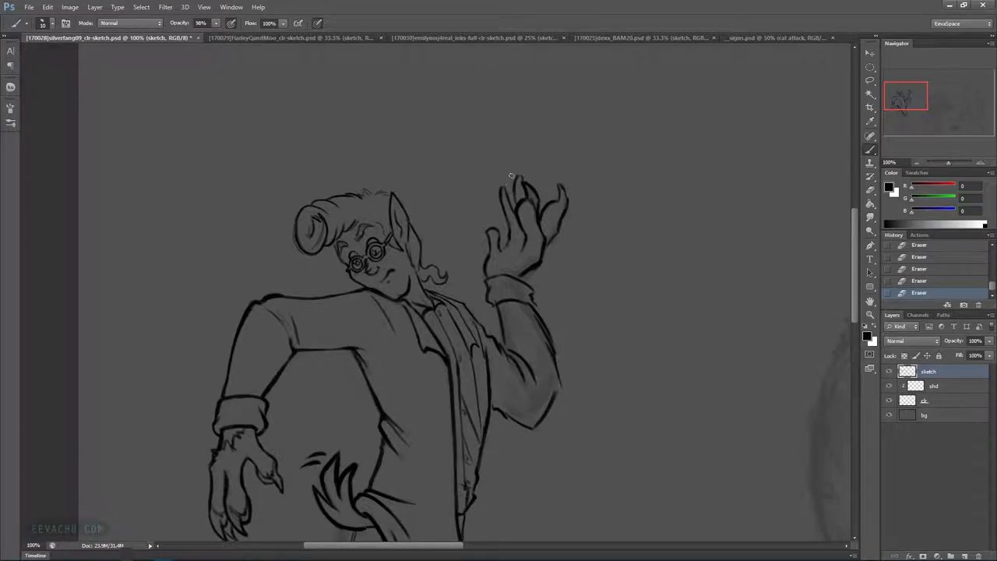
pyautogui.moveTo(518, 165); pyautogui.dragTo(528, 184)
pyautogui.moveTo(522, 178)
pyautogui.mouseDown()
pyautogui.moveTo(528, 185)
pyautogui.moveTo(505, 183)
pyautogui.moveTo(509, 196)
pyautogui.mouseUp()
pyautogui.moveTo(488, 234); pyautogui.dragTo(490, 223)
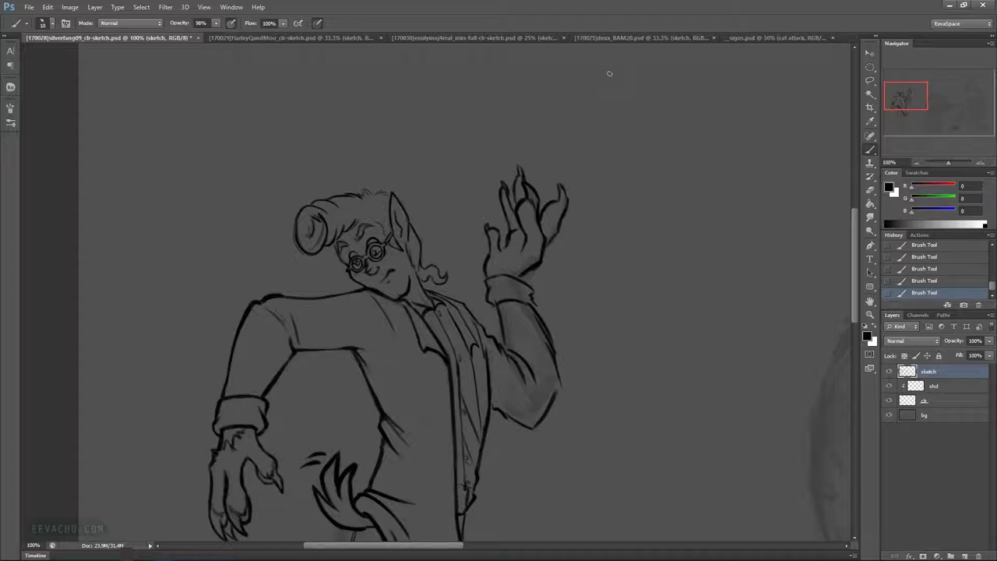
# Ink the palm crease and the inner contour lines on the raised hand's fingers
pyautogui.moveTo(519, 228); pyautogui.dragTo(496, 270)
pyautogui.moveTo(536, 248); pyautogui.dragTo(544, 231)
pyautogui.moveTo(547, 233)
pyautogui.mouseDown()
pyautogui.moveTo(553, 220)
pyautogui.moveTo(528, 213)
pyautogui.moveTo(519, 233)
pyautogui.mouseUp()
pyautogui.moveTo(527, 225); pyautogui.dragTo(522, 231)
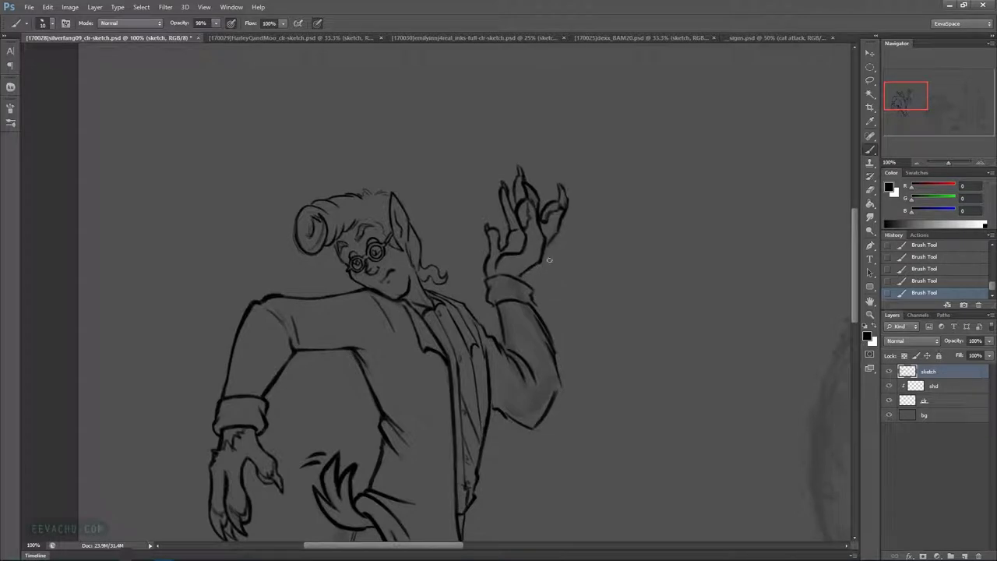
pyautogui.moveTo(558, 239); pyautogui.dragTo(562, 234)
pyautogui.moveTo(510, 238)
pyautogui.mouseDown()
pyautogui.moveTo(544, 251)
pyautogui.moveTo(513, 244)
pyautogui.mouseUp()
pyautogui.hotkey('ctrl', 'alt', 'z')
pyautogui.hotkey('ctrl', 'alt', 'z')
pyautogui.hotkey('ctrl', 'alt', 'z')
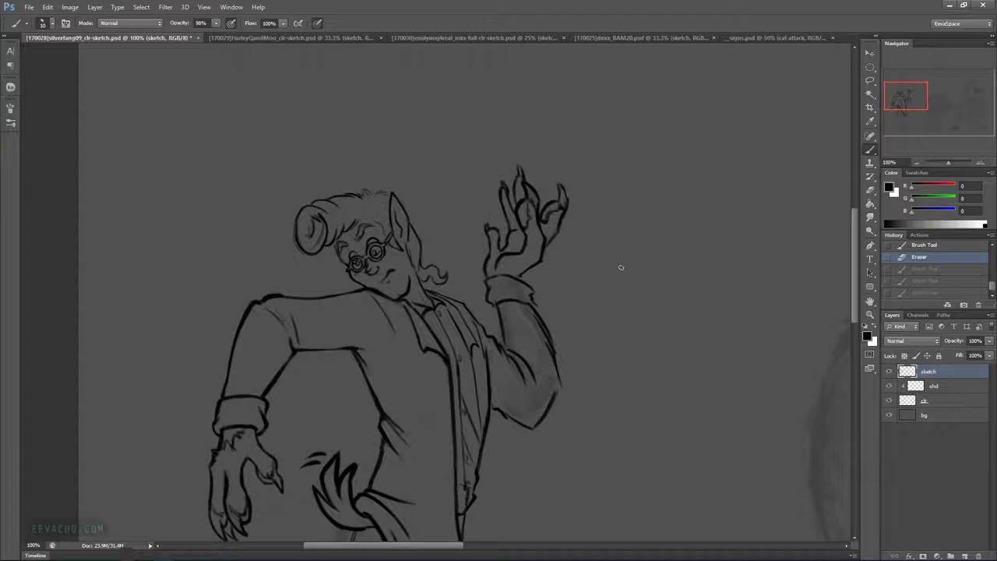
# Redraw the raised hand's palm crease and wrist-side contours, and clean up the outer finger's claw and the heel of the palm
pyautogui.moveTo(521, 230)
pyautogui.mouseDown()
pyautogui.moveTo(511, 245)
pyautogui.moveTo(525, 245)
pyautogui.mouseUp()
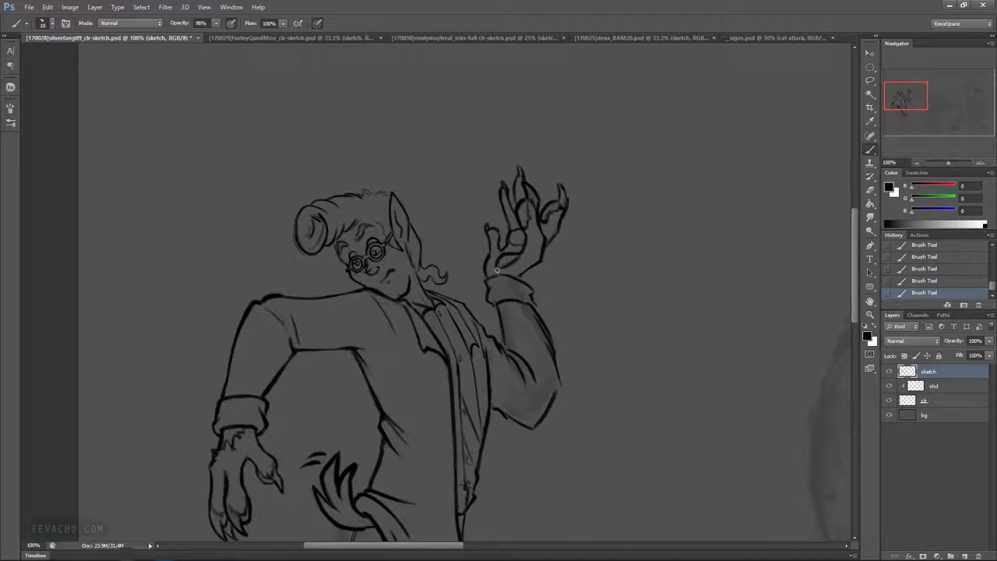
pyautogui.moveTo(493, 271); pyautogui.dragTo(500, 273)
pyautogui.moveTo(501, 295); pyautogui.dragTo(511, 281)
pyautogui.moveTo(504, 290)
pyautogui.mouseDown()
pyautogui.moveTo(513, 259)
pyautogui.moveTo(505, 243)
pyautogui.mouseUp()
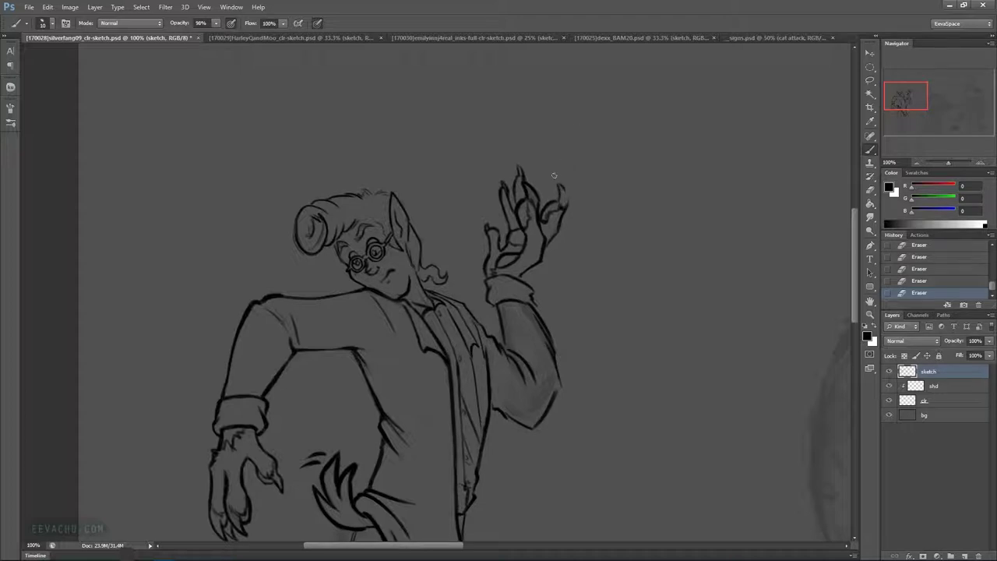
pyautogui.moveTo(559, 184)
pyautogui.mouseDown()
pyautogui.moveTo(569, 209)
pyautogui.moveTo(554, 204)
pyautogui.moveTo(564, 193)
pyautogui.moveTo(533, 197)
pyautogui.moveTo(537, 204)
pyautogui.mouseUp()
pyautogui.moveTo(534, 200); pyautogui.dragTo(542, 202)
pyautogui.moveTo(522, 279); pyautogui.dragTo(540, 259)
# Erase the faded guide shading inside the raised arm's rolled sleeve
pyautogui.moveTo(569, 345)
pyautogui.mouseDown()
pyautogui.moveTo(470, 174)
pyautogui.moveTo(449, 186)
pyautogui.mouseUp()
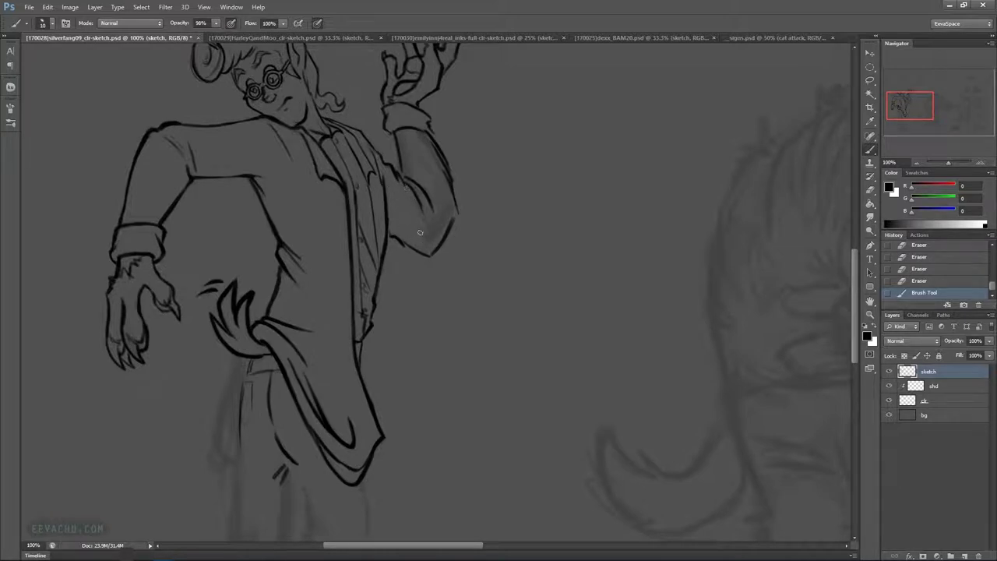
pyautogui.moveTo(424, 205)
pyautogui.mouseDown()
pyautogui.moveTo(405, 183)
pyautogui.moveTo(400, 145)
pyautogui.mouseUp()
pyautogui.moveTo(427, 177)
pyautogui.mouseDown()
pyautogui.moveTo(448, 197)
pyautogui.moveTo(432, 227)
pyautogui.moveTo(445, 200)
pyautogui.moveTo(433, 188)
pyautogui.moveTo(437, 204)
pyautogui.moveTo(407, 172)
pyautogui.mouseUp()
pyautogui.click(871, 191)
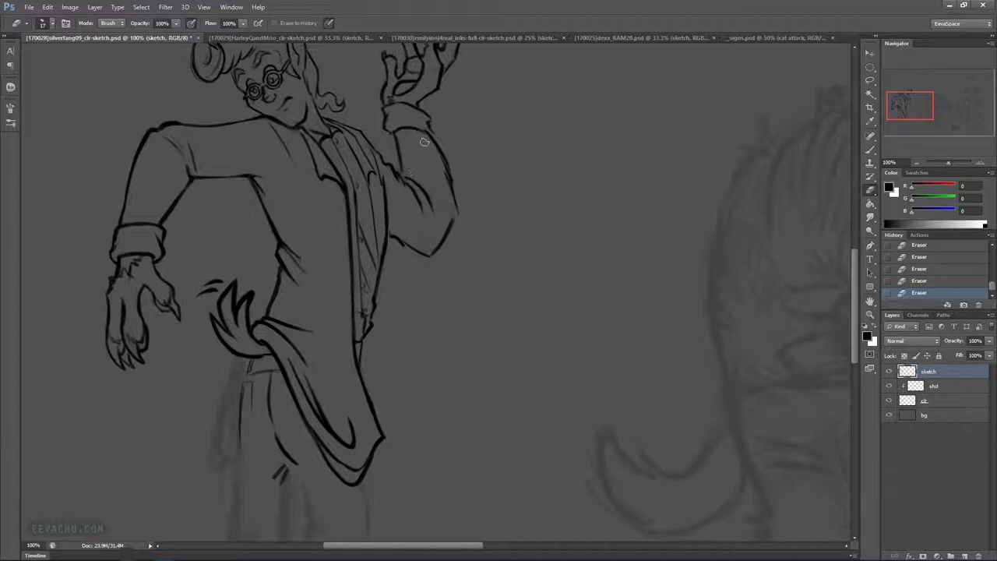
# Rework the outer outline of the raised arm's sleeve, erasing the old edge and inking a bumpier forearm and elbow contour
pyautogui.click(877, 148)
pyautogui.moveTo(456, 221); pyautogui.dragTo(452, 153)
pyautogui.click(870, 190)
pyautogui.moveTo(456, 192); pyautogui.dragTo(449, 157)
pyautogui.moveTo(451, 165)
pyautogui.mouseDown()
pyautogui.moveTo(461, 231)
pyautogui.moveTo(437, 147)
pyautogui.moveTo(461, 207)
pyautogui.mouseUp()
pyautogui.click(870, 149)
pyautogui.moveTo(439, 148)
pyautogui.mouseDown()
pyautogui.moveTo(454, 185)
pyautogui.moveTo(420, 145)
pyautogui.moveTo(400, 167)
pyautogui.moveTo(410, 151)
pyautogui.moveTo(406, 168)
pyautogui.moveTo(432, 180)
pyautogui.mouseUp()
pyautogui.hotkey('ctrl', 'z')
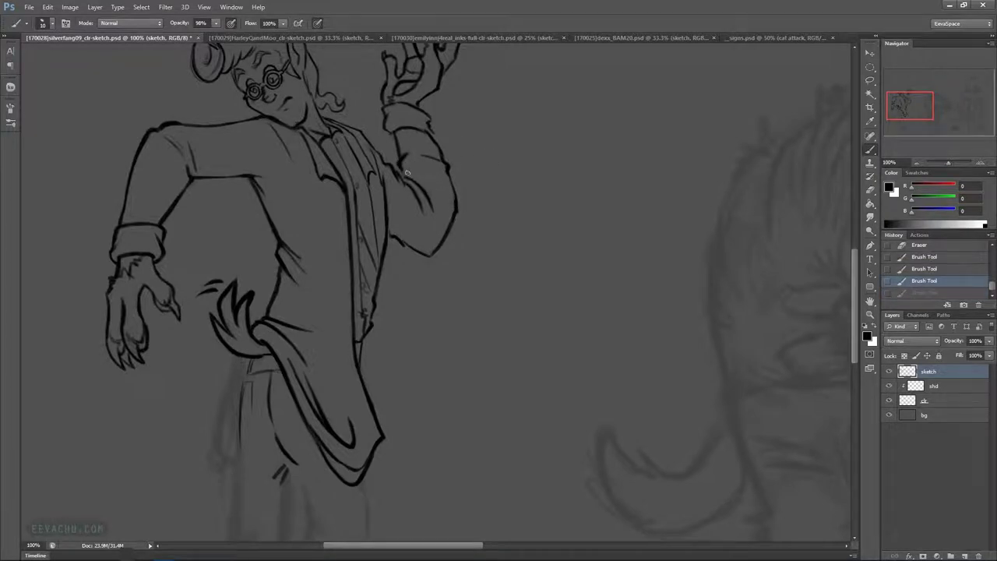
# Ink the fold lines at the raised sleeve's inner elbow and touch up the sleeve just below the cuff
pyautogui.moveTo(432, 208); pyautogui.dragTo(432, 222)
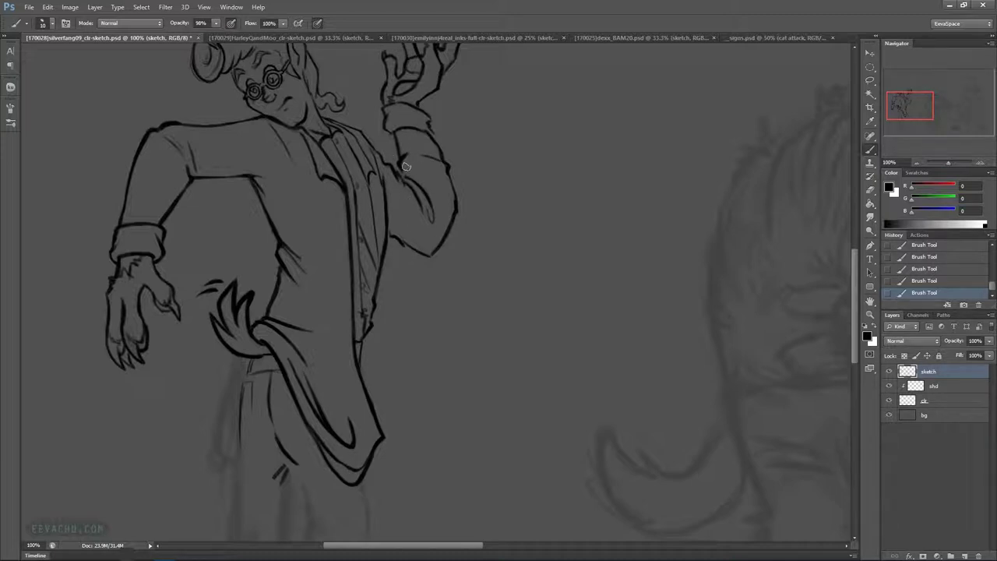
pyautogui.moveTo(419, 146)
pyautogui.mouseDown()
pyautogui.moveTo(406, 161)
pyautogui.moveTo(417, 135)
pyautogui.mouseUp()
pyautogui.moveTo(452, 198); pyautogui.dragTo(452, 209)
pyautogui.moveTo(402, 164)
pyautogui.mouseDown()
pyautogui.moveTo(408, 185)
pyautogui.moveTo(399, 164)
pyautogui.mouseUp()
pyautogui.moveTo(433, 129); pyautogui.dragTo(430, 137)
pyautogui.moveTo(435, 129)
pyautogui.mouseDown()
pyautogui.moveTo(420, 55)
pyautogui.moveTo(431, 131)
pyautogui.mouseUp()
pyautogui.hotkey('ctrl', 'alt', 'z')
pyautogui.hotkey('ctrl', 'alt', 'z')
pyautogui.moveTo(432, 130)
pyautogui.mouseDown()
pyautogui.moveTo(426, 109)
pyautogui.moveTo(395, 133)
pyautogui.mouseUp()
pyautogui.hotkey('ctrl', 'z')
pyautogui.moveTo(388, 130); pyautogui.dragTo(398, 137)
# Clean up the fold lines at the jacket's waist and ink a short curved fold near its lower front
pyautogui.moveTo(459, 377); pyautogui.dragTo(501, 262)
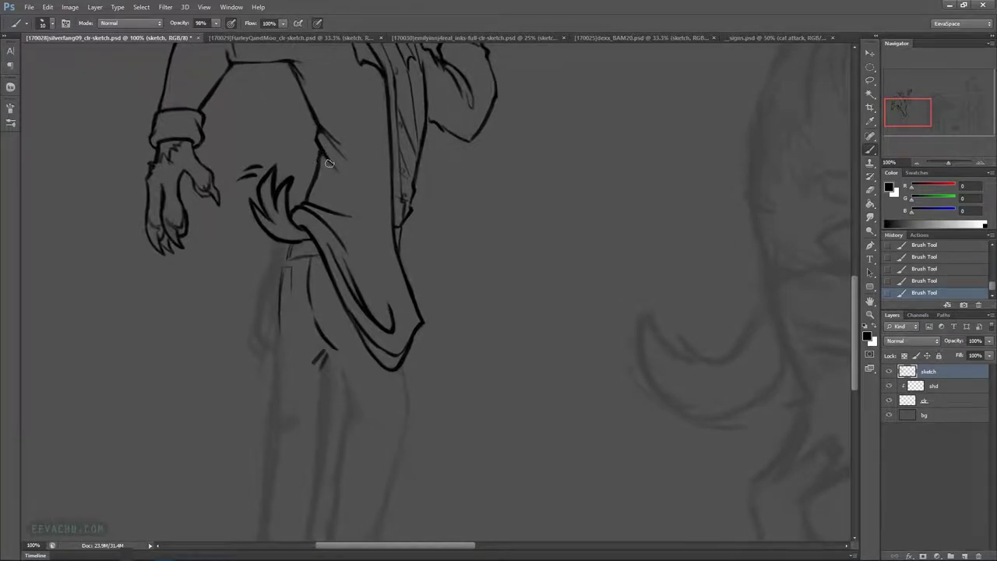
pyautogui.moveTo(320, 153)
pyautogui.mouseDown()
pyautogui.moveTo(351, 187)
pyautogui.moveTo(327, 160)
pyautogui.mouseUp()
pyautogui.moveTo(338, 165)
pyautogui.mouseDown()
pyautogui.moveTo(355, 184)
pyautogui.moveTo(321, 117)
pyautogui.mouseUp()
pyautogui.moveTo(412, 150); pyautogui.dragTo(386, 259)
pyautogui.press('b')
pyautogui.moveTo(388, 304); pyautogui.dragTo(396, 332)
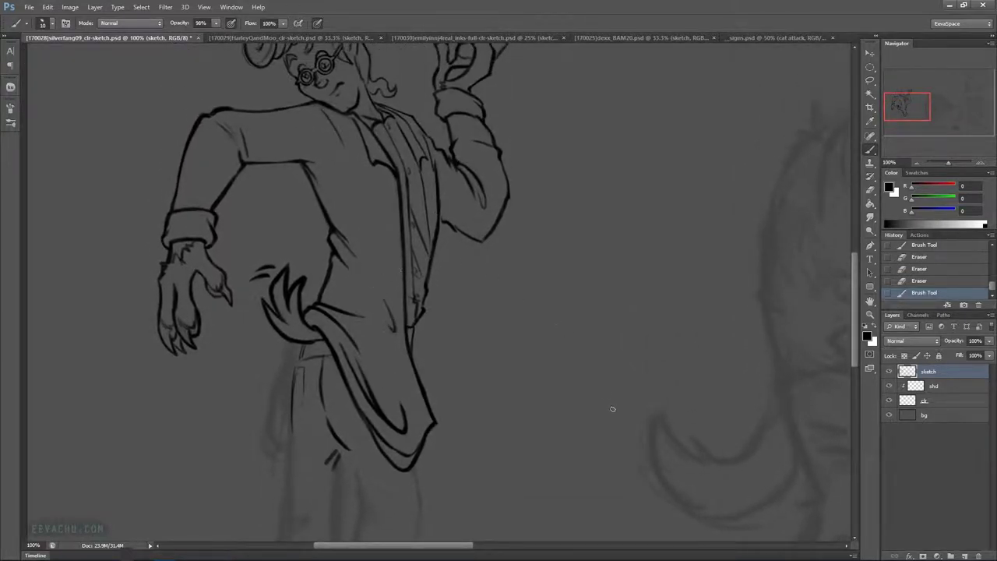
# Erase the lower part of the trouser crease line beneath the jacket hem
pyautogui.moveTo(556, 408); pyautogui.dragTo(558, 253)
pyautogui.press('e')
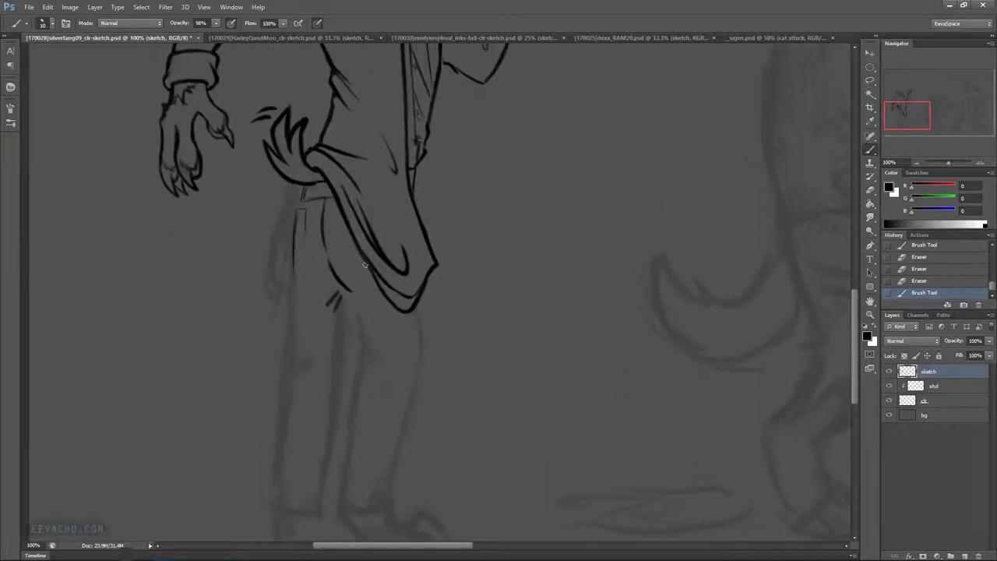
pyautogui.moveTo(334, 244)
pyautogui.mouseDown()
pyautogui.moveTo(338, 278)
pyautogui.moveTo(355, 293)
pyautogui.moveTo(332, 250)
pyautogui.mouseUp()
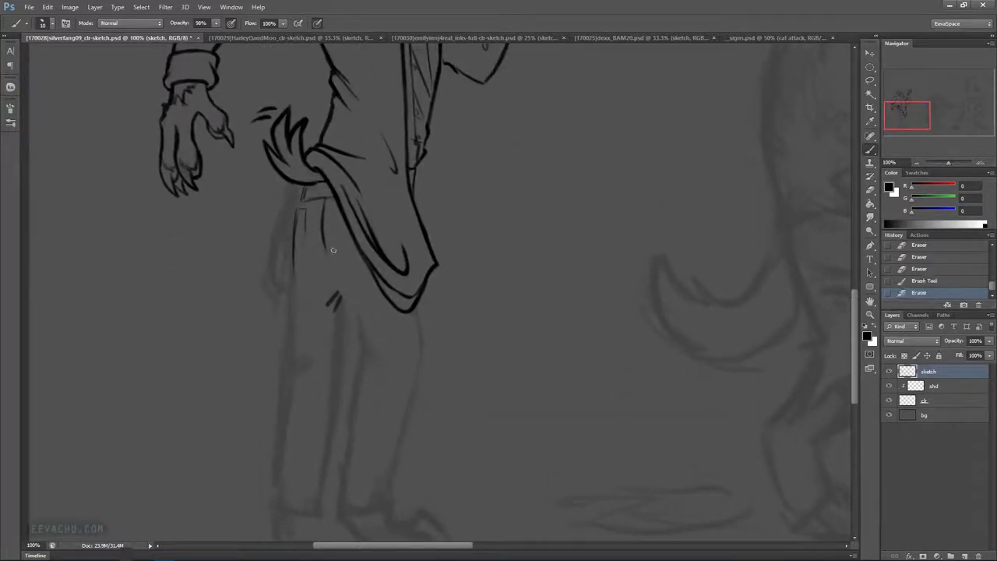
# Refine the slim figure's nose, mouth and cheek lines and ink the small hair tufts on top of the head
pyautogui.scroll(-2, 333, 249)
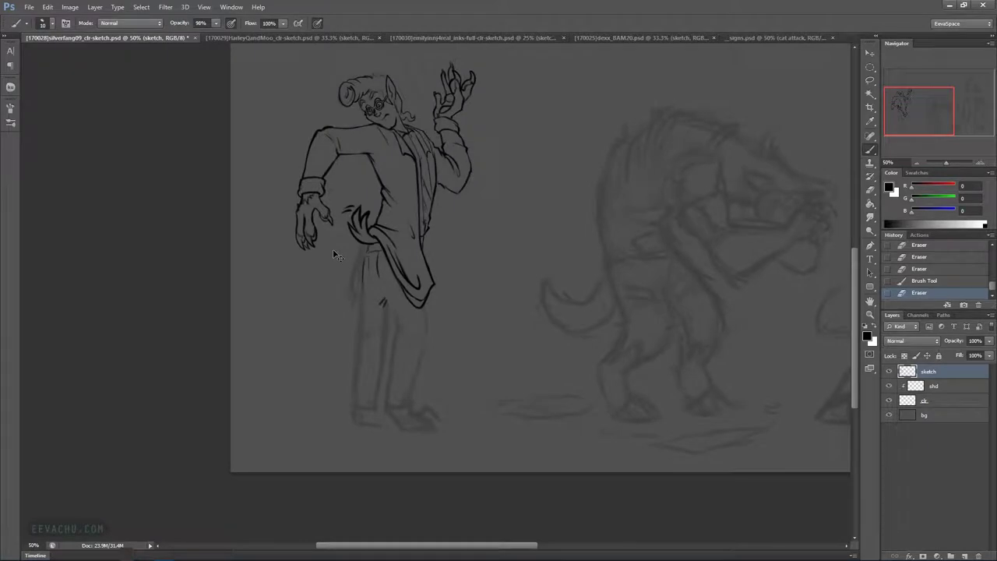
pyautogui.moveTo(499, 286); pyautogui.dragTo(519, 423)
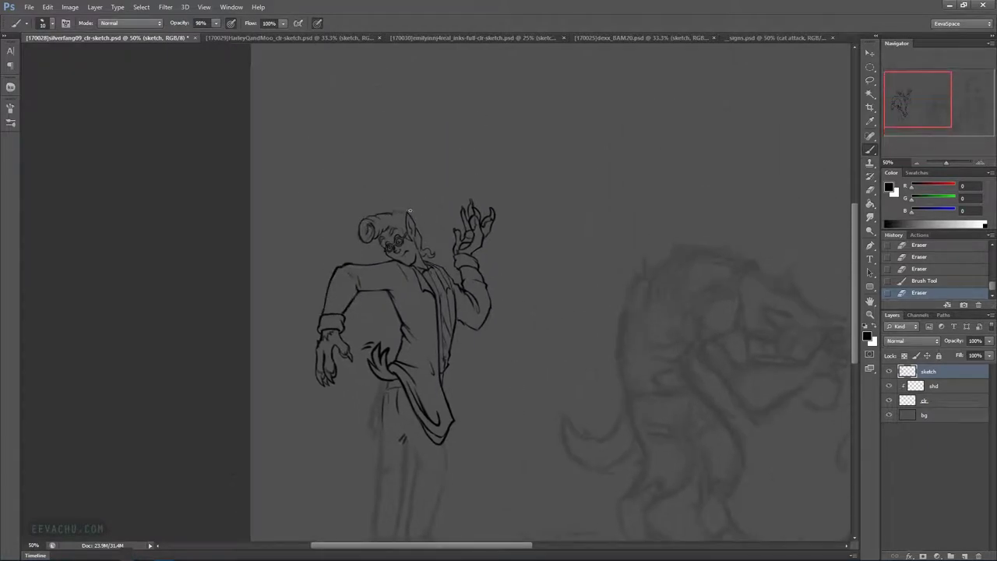
pyautogui.scroll(2, 409, 210)
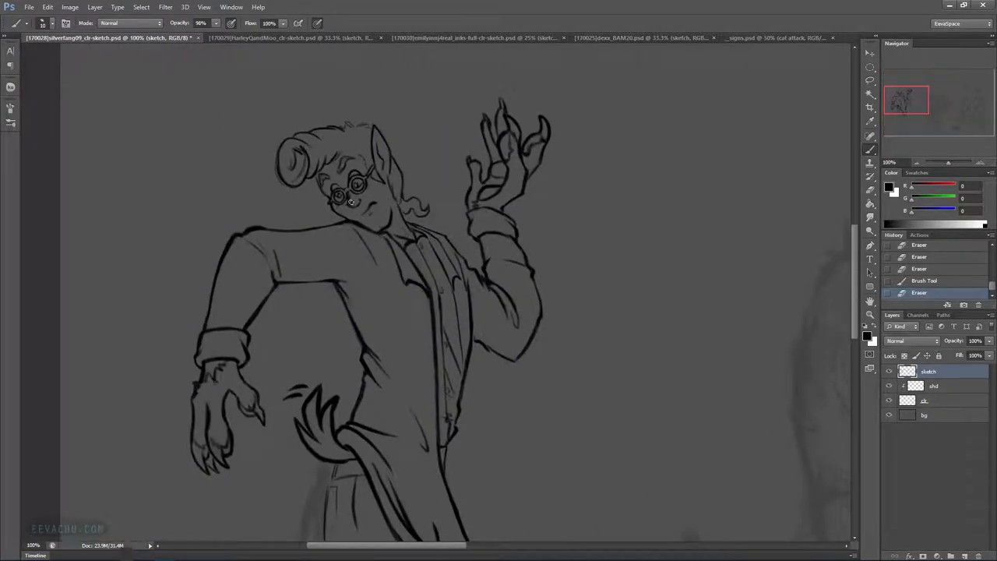
pyautogui.moveTo(360, 195)
pyautogui.mouseDown()
pyautogui.moveTo(377, 194)
pyautogui.moveTo(360, 204)
pyautogui.moveTo(383, 200)
pyautogui.mouseUp()
pyautogui.moveTo(389, 199)
pyautogui.mouseDown()
pyautogui.moveTo(381, 210)
pyautogui.moveTo(391, 208)
pyautogui.mouseUp()
pyautogui.moveTo(346, 122); pyautogui.dragTo(363, 123)
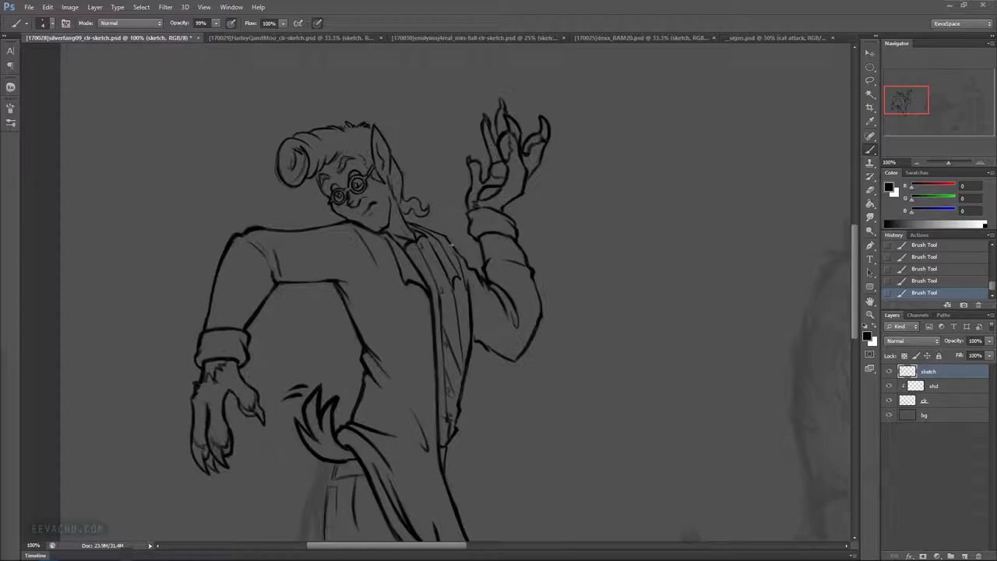
# Ink the front trouser leg with its knee bend, and the coat tail hanging behind the hips
pyautogui.scroll(-5, 522, 210)
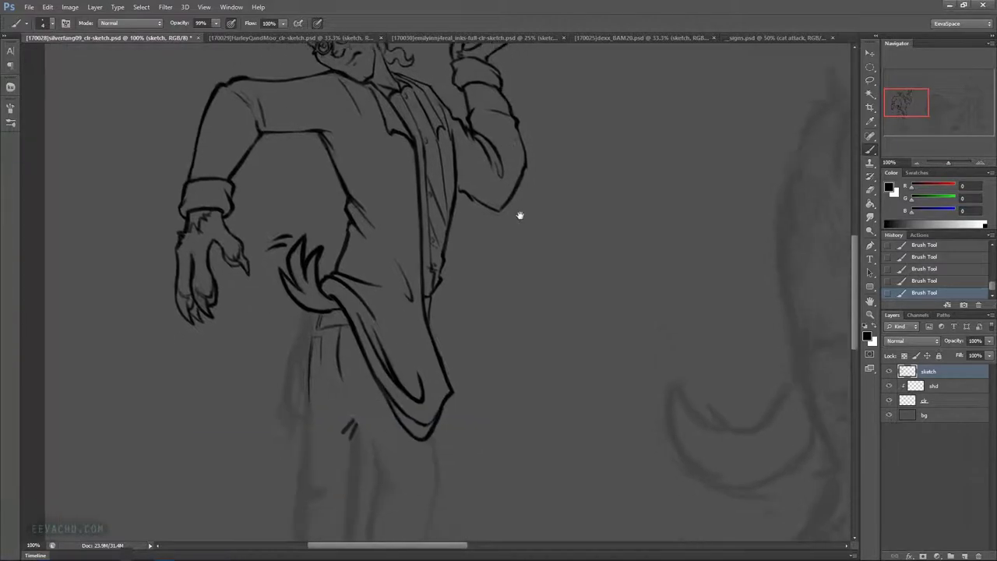
pyautogui.moveTo(337, 297); pyautogui.dragTo(347, 310)
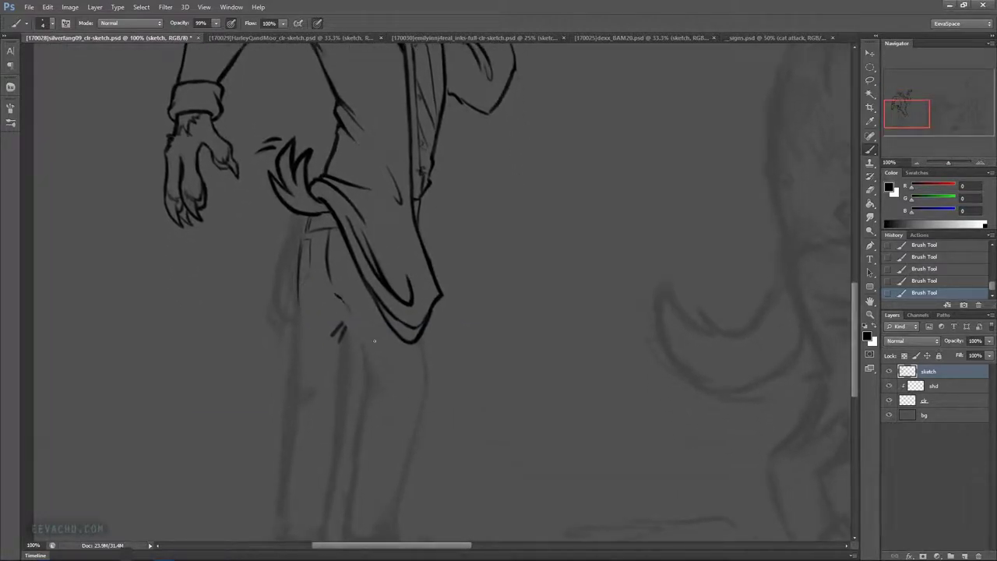
pyautogui.scroll(-2, 488, 229)
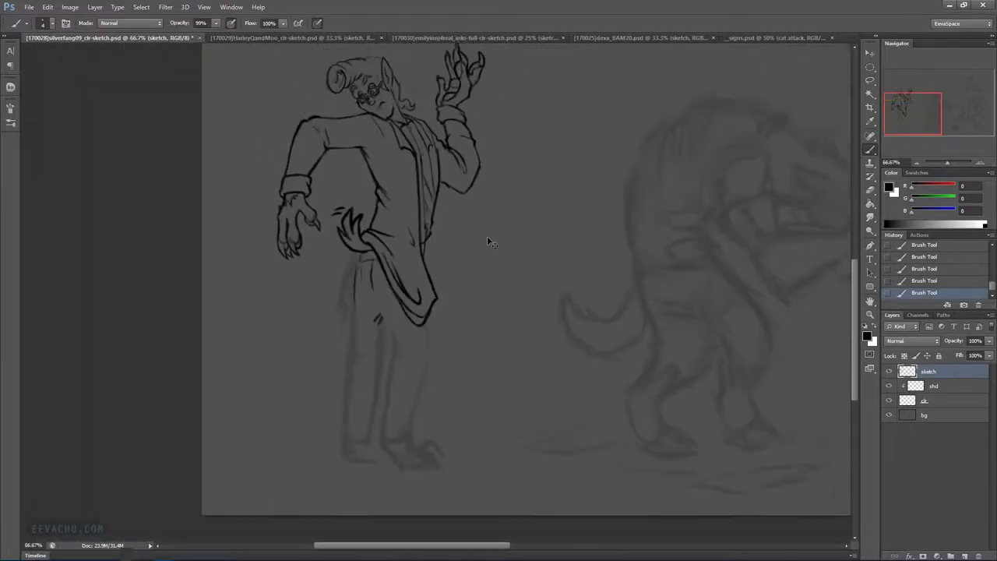
pyautogui.moveTo(400, 309); pyautogui.dragTo(403, 309)
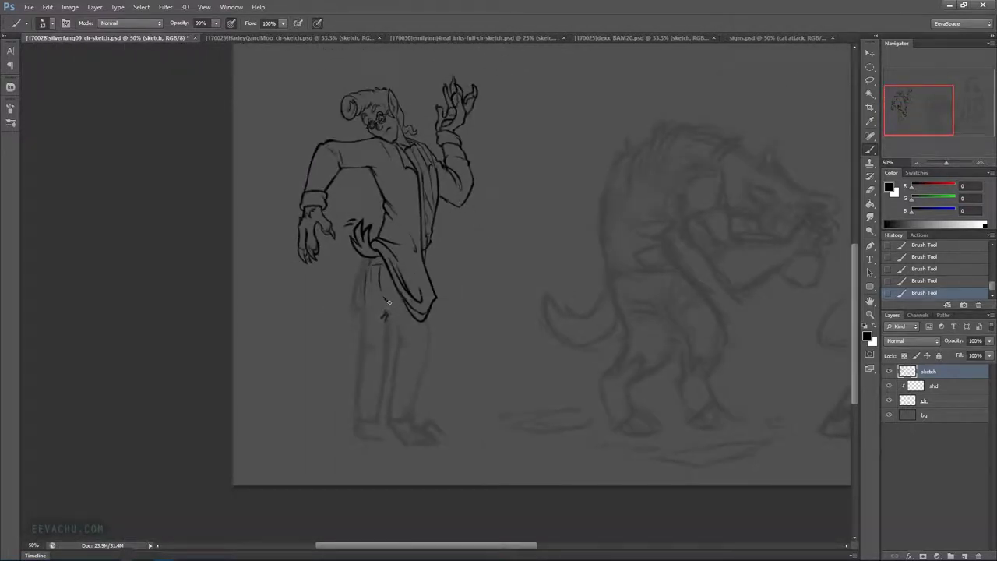
pyautogui.moveTo(387, 305)
pyautogui.mouseDown()
pyautogui.moveTo(420, 366)
pyautogui.moveTo(399, 346)
pyautogui.moveTo(399, 355)
pyautogui.moveTo(422, 353)
pyautogui.moveTo(427, 318)
pyautogui.moveTo(433, 371)
pyautogui.moveTo(429, 352)
pyautogui.moveTo(414, 408)
pyautogui.mouseUp()
pyautogui.moveTo(384, 319)
pyautogui.mouseDown()
pyautogui.moveTo(387, 308)
pyautogui.moveTo(361, 292)
pyautogui.moveTo(365, 270)
pyautogui.moveTo(361, 295)
pyautogui.moveTo(368, 248)
pyautogui.moveTo(357, 290)
pyautogui.moveTo(364, 314)
pyautogui.mouseUp()
pyautogui.moveTo(360, 312); pyautogui.dragTo(368, 269)
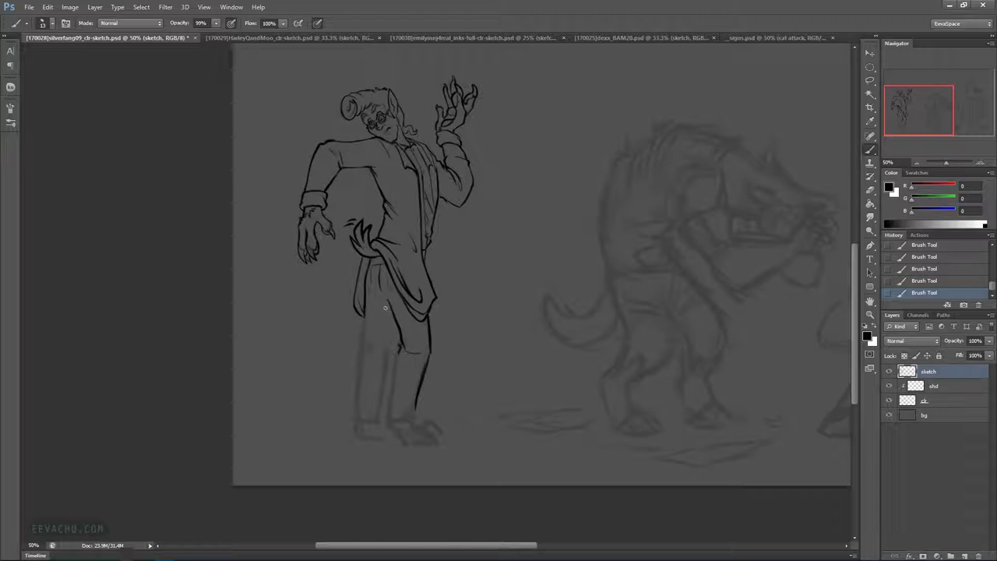
# Ink the trousers' crotch folds and the upper outline of the back leg
pyautogui.hotkey('ctrl', 'z')
pyautogui.moveTo(377, 304); pyautogui.dragTo(386, 305)
pyautogui.hotkey('ctrl', 'alt', 'z')
pyautogui.hotkey('ctrl', 'alt', 'z')
pyautogui.hotkey('ctrl', 'alt', 'z')
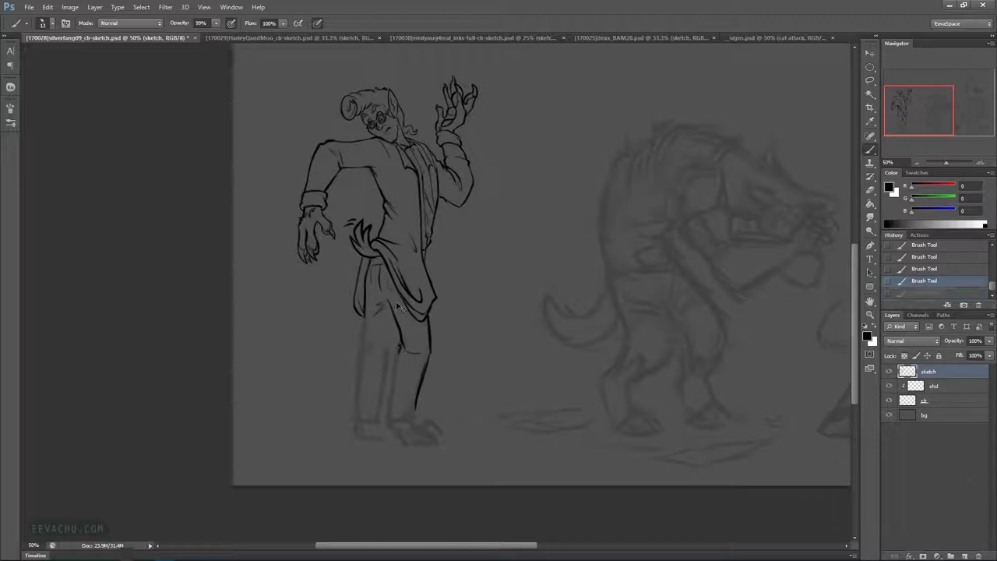
pyautogui.hotkey('ctrl', 'shift', 'z')
pyautogui.hotkey('ctrl', 'shift', 'z')
pyautogui.hotkey('ctrl', 'shift', 'z')
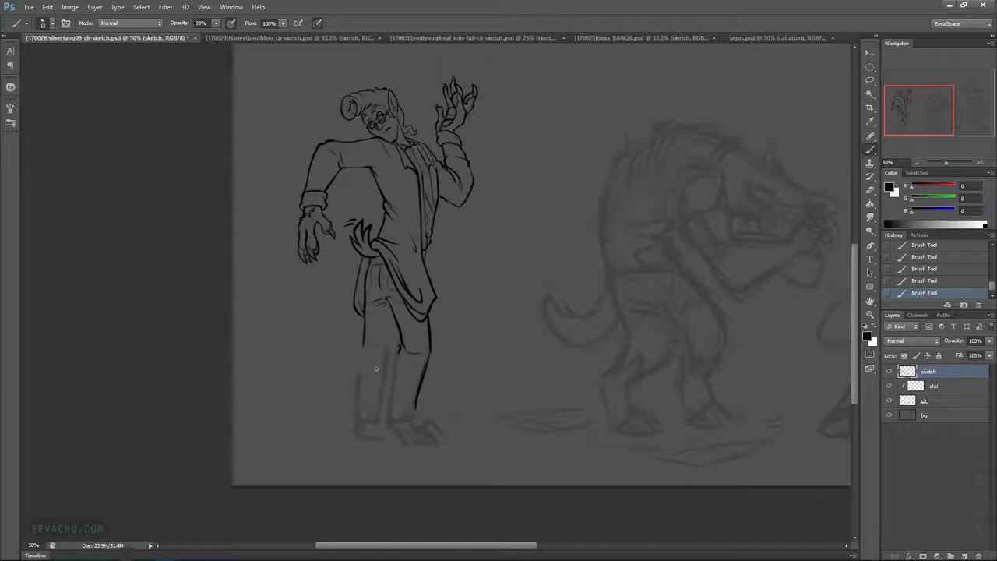
# Ink the inner leg line and the front knee's creases, and erase the faded guide between the legs
pyautogui.moveTo(402, 261); pyautogui.dragTo(407, 268)
pyautogui.moveTo(371, 351)
pyautogui.mouseDown()
pyautogui.moveTo(384, 331)
pyautogui.moveTo(388, 368)
pyautogui.moveTo(406, 299)
pyautogui.mouseUp()
pyautogui.moveTo(403, 348); pyautogui.dragTo(401, 351)
pyautogui.moveTo(401, 346)
pyautogui.mouseDown()
pyautogui.moveTo(422, 357)
pyautogui.moveTo(391, 388)
pyautogui.moveTo(399, 333)
pyautogui.moveTo(406, 372)
pyautogui.moveTo(409, 323)
pyautogui.moveTo(387, 397)
pyautogui.moveTo(396, 363)
pyautogui.mouseUp()
pyautogui.moveTo(394, 369); pyautogui.dragTo(397, 360)
pyautogui.moveTo(385, 366); pyautogui.dragTo(383, 358)
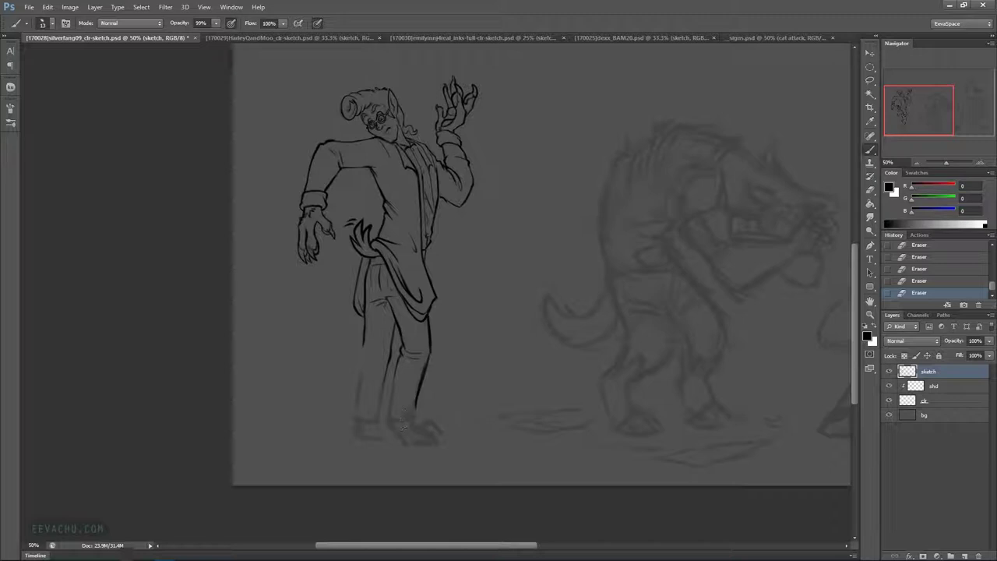
# Ink both lower trouser legs with their hems and rough in the outlines of the feet
pyautogui.moveTo(393, 373)
pyautogui.mouseDown()
pyautogui.moveTo(391, 421)
pyautogui.moveTo(416, 419)
pyautogui.moveTo(391, 419)
pyautogui.mouseUp()
pyautogui.moveTo(389, 417); pyautogui.dragTo(399, 422)
pyautogui.moveTo(356, 419)
pyautogui.mouseDown()
pyautogui.moveTo(378, 420)
pyautogui.moveTo(385, 366)
pyautogui.mouseUp()
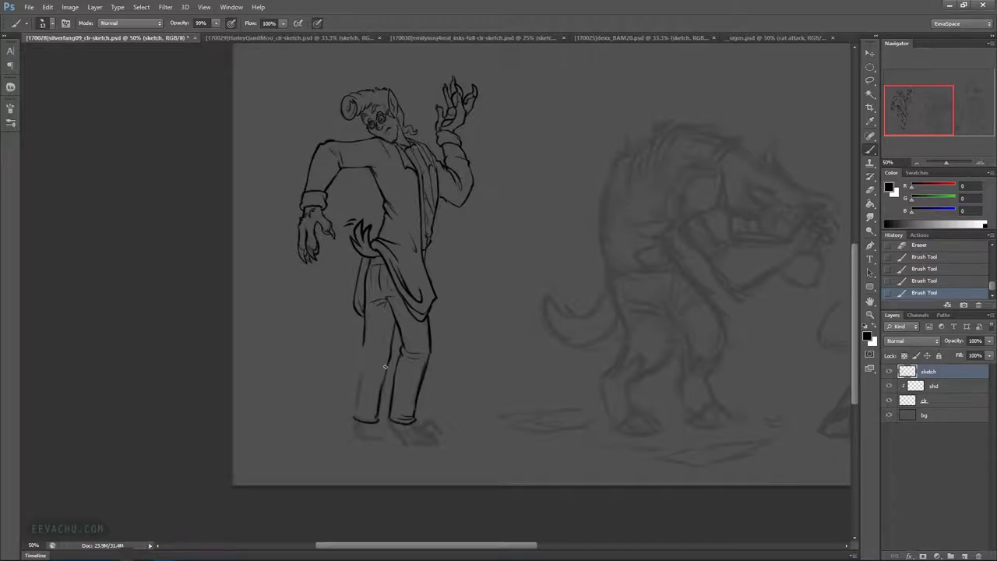
pyautogui.moveTo(354, 420); pyautogui.dragTo(362, 346)
pyautogui.moveTo(381, 410)
pyautogui.mouseDown()
pyautogui.moveTo(382, 401)
pyautogui.moveTo(380, 413)
pyautogui.mouseUp()
pyautogui.moveTo(380, 413)
pyautogui.mouseDown()
pyautogui.moveTo(356, 435)
pyautogui.moveTo(393, 436)
pyautogui.moveTo(407, 418)
pyautogui.moveTo(405, 444)
pyautogui.mouseUp()
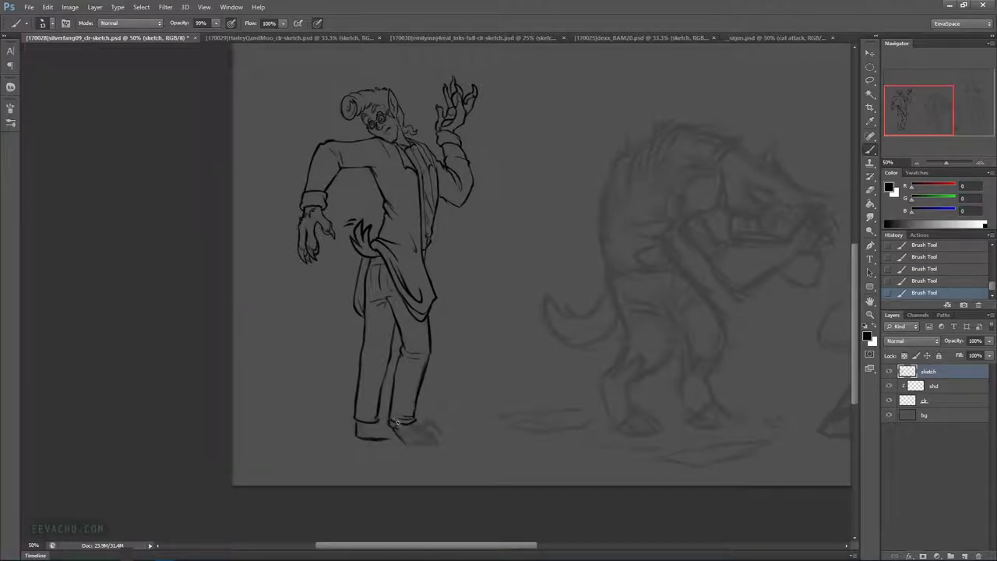
# Erase the faded guide and surplus lines around both feet
pyautogui.press('e')
pyautogui.moveTo(395, 423); pyautogui.dragTo(404, 425)
pyautogui.moveTo(405, 424)
pyautogui.mouseDown()
pyautogui.moveTo(360, 434)
pyautogui.moveTo(416, 429)
pyautogui.mouseUp()
pyautogui.moveTo(415, 433)
pyautogui.mouseDown()
pyautogui.moveTo(439, 442)
pyautogui.moveTo(428, 417)
pyautogui.moveTo(446, 434)
pyautogui.moveTo(415, 432)
pyautogui.moveTo(430, 437)
pyautogui.moveTo(415, 444)
pyautogui.moveTo(423, 432)
pyautogui.moveTo(384, 430)
pyautogui.mouseUp()
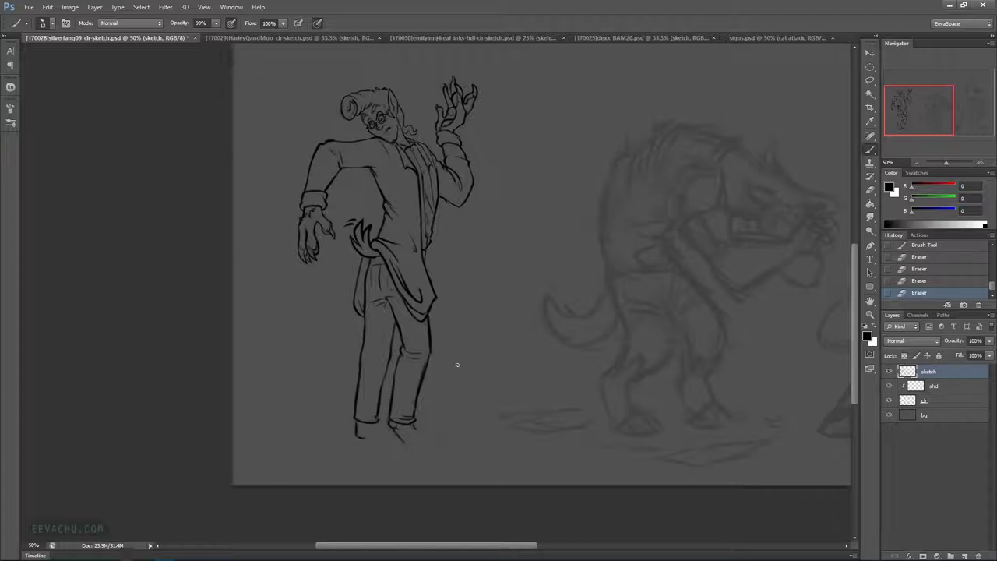
# Rework the edge of the open jacket front beneath the raised arm
pyautogui.moveTo(434, 198); pyautogui.dragTo(437, 210)
pyautogui.moveTo(439, 201); pyautogui.dragTo(433, 226)
pyautogui.moveTo(431, 146); pyautogui.dragTo(437, 152)
pyautogui.moveTo(438, 195); pyautogui.dragTo(437, 213)
pyautogui.moveTo(438, 148); pyautogui.dragTo(439, 141)
pyautogui.moveTo(437, 197); pyautogui.dragTo(446, 165)
# Ink the front foot with its instep, pointed toe claw and sole, replacing the strokes that miss
pyautogui.moveTo(420, 430); pyautogui.dragTo(428, 435)
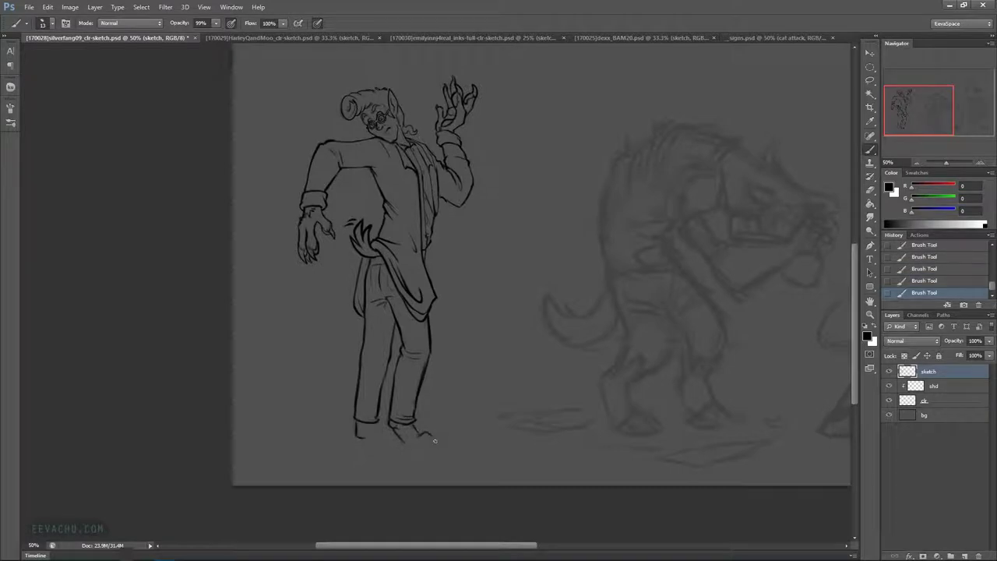
pyautogui.moveTo(435, 441); pyautogui.dragTo(440, 445)
pyautogui.moveTo(416, 427)
pyautogui.mouseDown()
pyautogui.moveTo(399, 434)
pyautogui.moveTo(407, 417)
pyautogui.moveTo(414, 450)
pyautogui.moveTo(427, 427)
pyautogui.mouseUp()
pyautogui.hotkey('ctrl', 'alt', 'z')
pyautogui.hotkey('ctrl', 'alt', 'z')
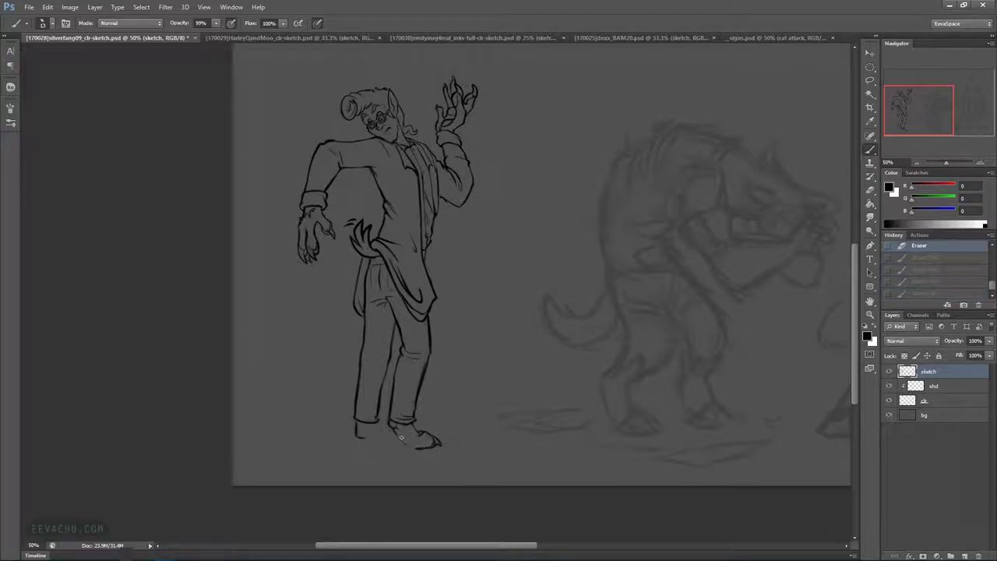
pyautogui.hotkey('ctrl', 'alt', 'z')
pyautogui.moveTo(400, 439); pyautogui.dragTo(423, 452)
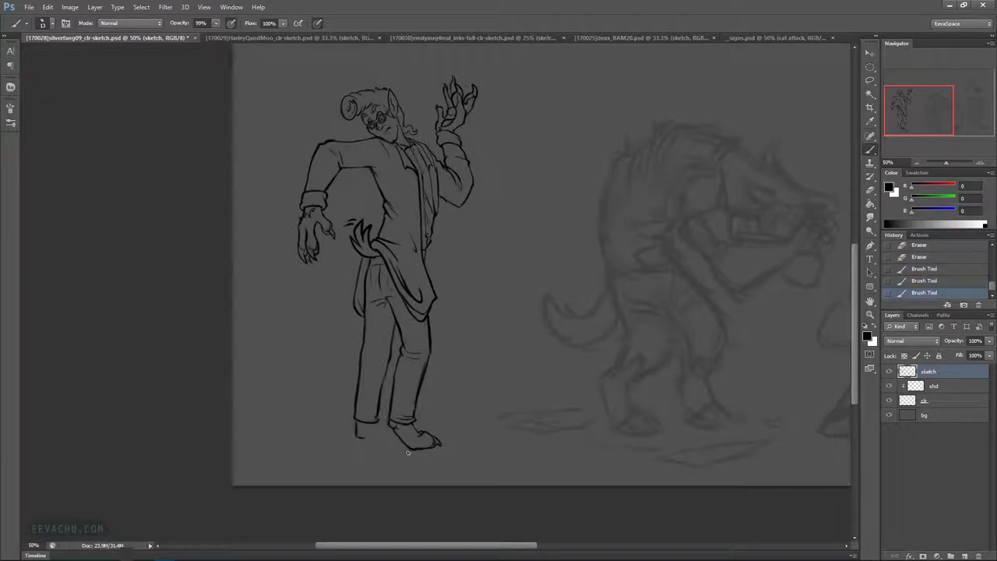
# Ink the back foot's sole and toes and add a crease at the back leg's knee
pyautogui.moveTo(414, 442)
pyautogui.mouseDown()
pyautogui.moveTo(372, 413)
pyautogui.moveTo(364, 423)
pyautogui.mouseUp()
pyautogui.moveTo(357, 435)
pyautogui.mouseDown()
pyautogui.moveTo(398, 434)
pyautogui.moveTo(380, 434)
pyautogui.mouseUp()
pyautogui.hotkey('ctrl', 'z')
pyautogui.hotkey('ctrl', 'z')
pyautogui.moveTo(366, 346); pyautogui.dragTo(373, 344)
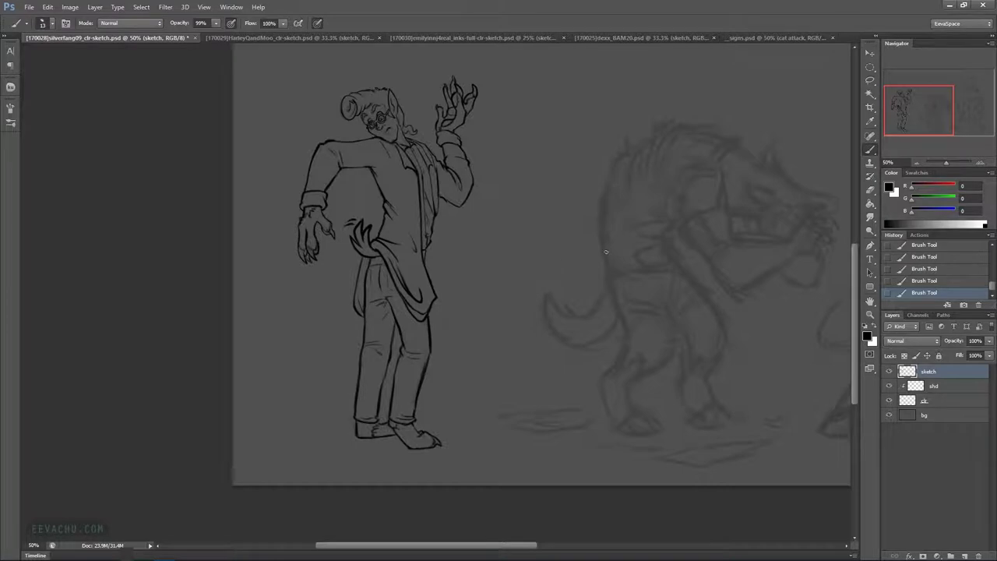
# Ink the back edge of the hunched werewolf's rear lower leg up to the pointed hock
pyautogui.moveTo(703, 396); pyautogui.dragTo(538, 363)
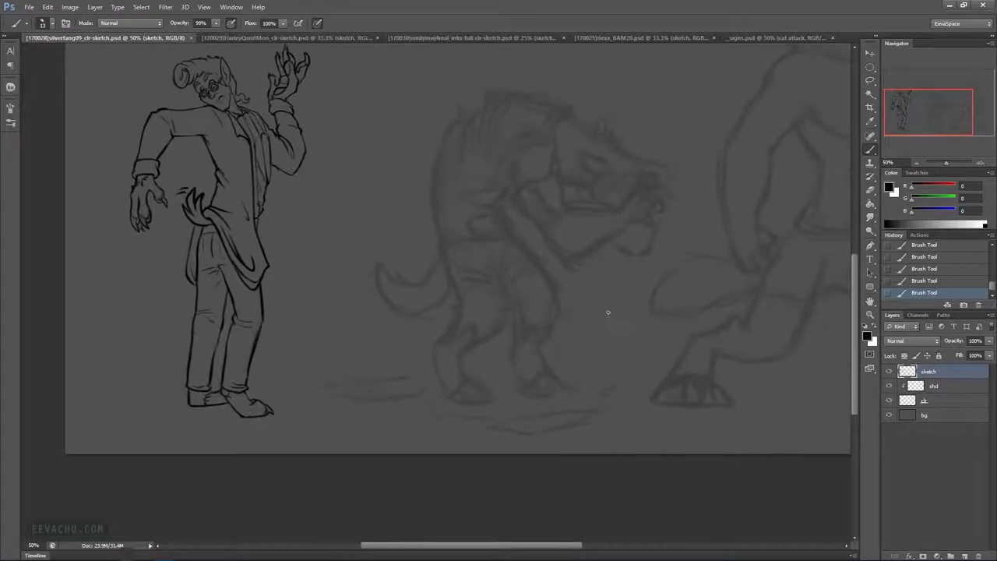
pyautogui.moveTo(579, 298); pyautogui.dragTo(447, 356)
pyautogui.moveTo(579, 322); pyautogui.dragTo(584, 314)
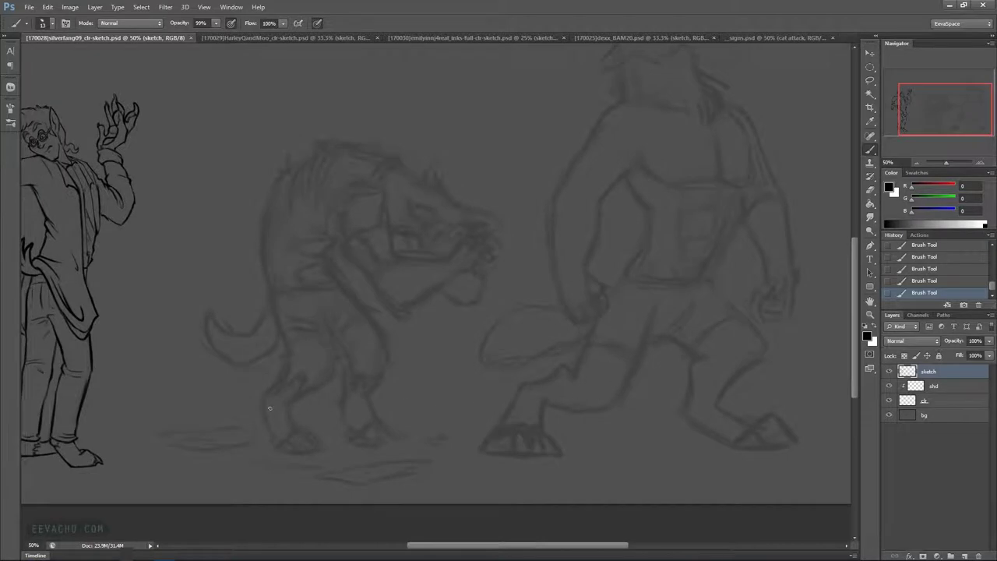
pyautogui.moveTo(260, 399)
pyautogui.mouseDown()
pyautogui.moveTo(271, 437)
pyautogui.moveTo(261, 403)
pyautogui.mouseUp()
pyautogui.hotkey('ctrl', 'alt', 'z')
pyautogui.hotkey('ctrl', 'alt', 'z')
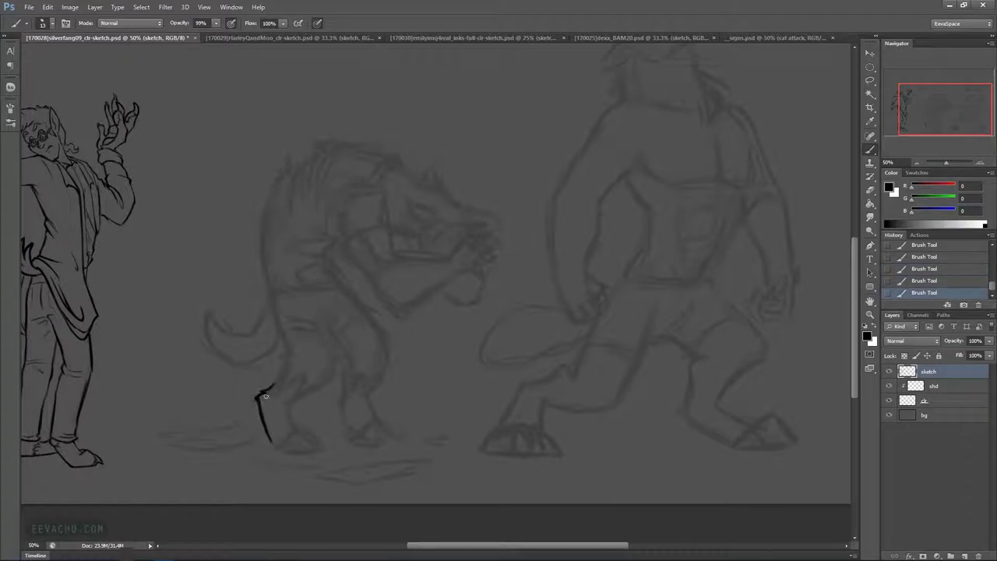
pyautogui.moveTo(267, 391); pyautogui.dragTo(277, 382)
pyautogui.moveTo(270, 392); pyautogui.dragTo(270, 394)
# Ink the hunched werewolf's tail along its curved upper edge, around the pointed tip and down the outer side, undoing strokes that miss
pyautogui.moveTo(287, 427); pyautogui.dragTo(287, 372)
pyautogui.moveTo(260, 366); pyautogui.dragTo(210, 348)
pyautogui.moveTo(268, 302); pyautogui.dragTo(256, 325)
pyautogui.moveTo(287, 271); pyautogui.dragTo(341, 247)
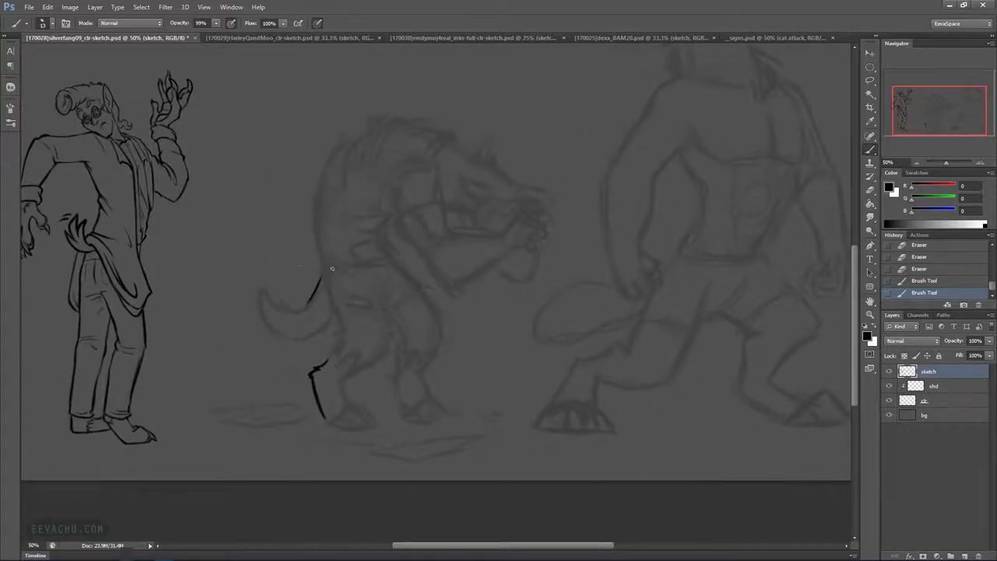
pyautogui.hotkey('ctrl', 'alt', 'z')
pyautogui.hotkey('ctrl', 'alt', 'z')
pyautogui.moveTo(322, 285)
pyautogui.mouseDown()
pyautogui.moveTo(301, 310)
pyautogui.moveTo(278, 305)
pyautogui.moveTo(264, 287)
pyautogui.moveTo(267, 325)
pyautogui.moveTo(293, 337)
pyautogui.mouseUp()
pyautogui.hotkey('ctrl', 'alt', 'z')
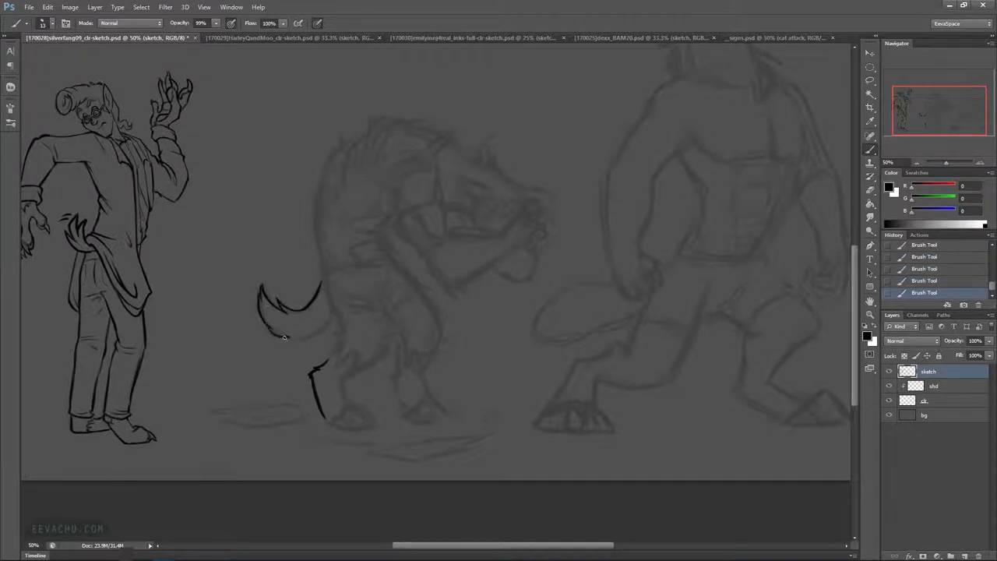
# Redraw the tail's lower edge with a small fur notch and clean up the outer side of its tip
pyautogui.hotkey('ctrl', 'alt', 'z')
pyautogui.hotkey('ctrl', 'alt', 'z')
pyautogui.moveTo(269, 327)
pyautogui.mouseDown()
pyautogui.moveTo(295, 339)
pyautogui.moveTo(285, 339)
pyautogui.mouseUp()
pyautogui.hotkey('ctrl', 'alt', 'z')
pyautogui.moveTo(252, 285)
pyautogui.mouseDown()
pyautogui.moveTo(266, 315)
pyautogui.moveTo(266, 302)
pyautogui.mouseUp()
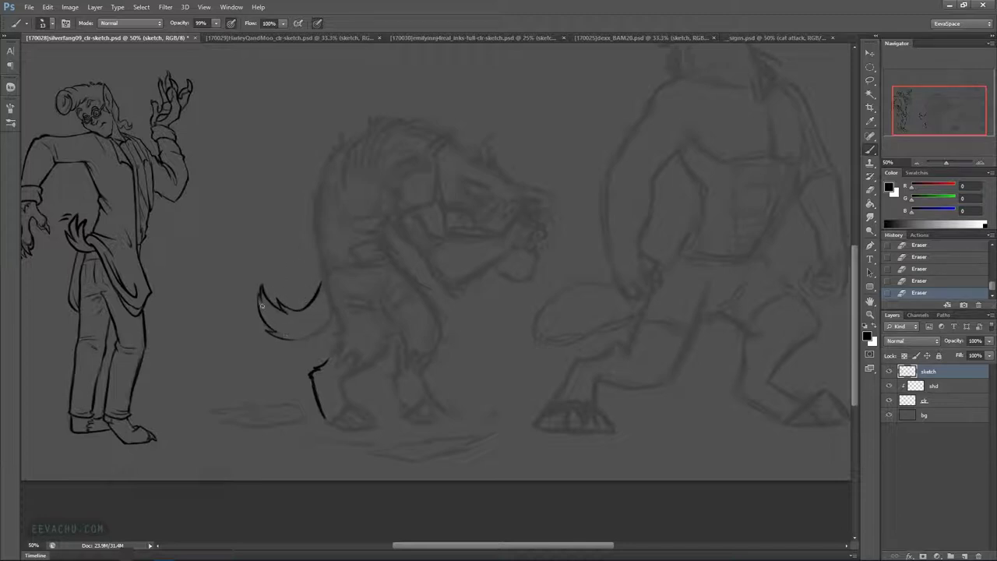
pyautogui.moveTo(260, 311); pyautogui.dragTo(262, 298)
# Add fur tufts along the tail's outer edge and join its underside to the rump, erasing stray line ends
pyautogui.moveTo(258, 286)
pyautogui.mouseDown()
pyautogui.moveTo(258, 306)
pyautogui.moveTo(273, 311)
pyautogui.moveTo(259, 309)
pyautogui.moveTo(288, 310)
pyautogui.moveTo(242, 265)
pyautogui.moveTo(197, 244)
pyautogui.mouseUp()
pyautogui.hotkey('ctrl', 'alt', 'z')
pyautogui.hotkey('ctrl', 'alt', 'z')
pyautogui.press('e')
pyautogui.moveTo(156, 269)
pyautogui.mouseDown()
pyautogui.moveTo(162, 282)
pyautogui.moveTo(200, 288)
pyautogui.moveTo(225, 260)
pyautogui.mouseUp()
pyautogui.hotkey('ctrl', 'z')
pyautogui.moveTo(192, 293); pyautogui.dragTo(222, 268)
pyautogui.moveTo(220, 269); pyautogui.dragTo(222, 263)
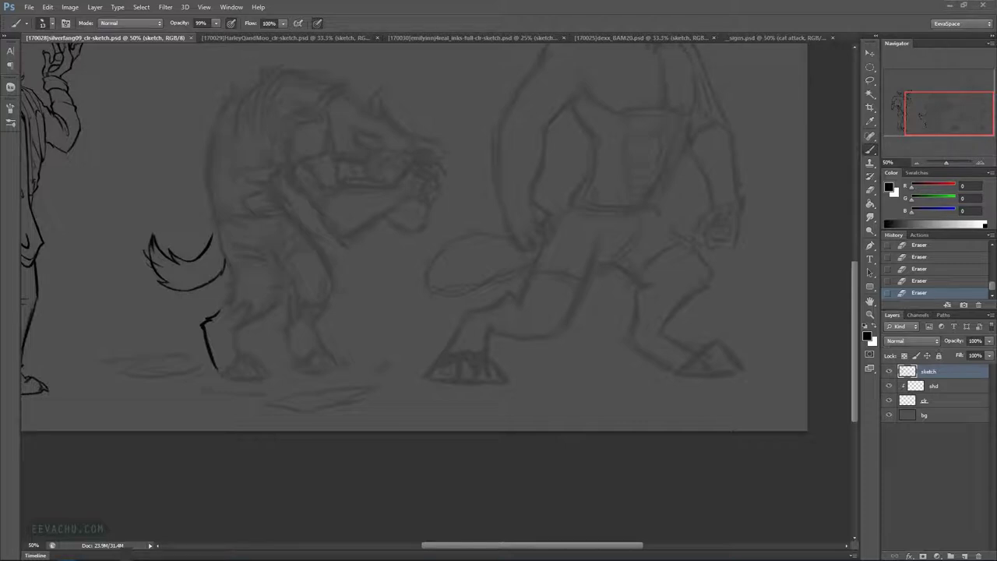
# Ink the ragged trouser hem above the hunched werewolf's hock and the front edge of the rear lower leg
pyautogui.moveTo(226, 261); pyautogui.dragTo(235, 274)
pyautogui.hotkey('ctrl', '+')
pyautogui.moveTo(457, 229); pyautogui.dragTo(533, 239)
pyautogui.moveTo(247, 302)
pyautogui.mouseDown()
pyautogui.moveTo(234, 326)
pyautogui.moveTo(252, 309)
pyautogui.moveTo(242, 341)
pyautogui.moveTo(271, 316)
pyautogui.moveTo(265, 349)
pyautogui.moveTo(285, 338)
pyautogui.moveTo(251, 351)
pyautogui.mouseUp()
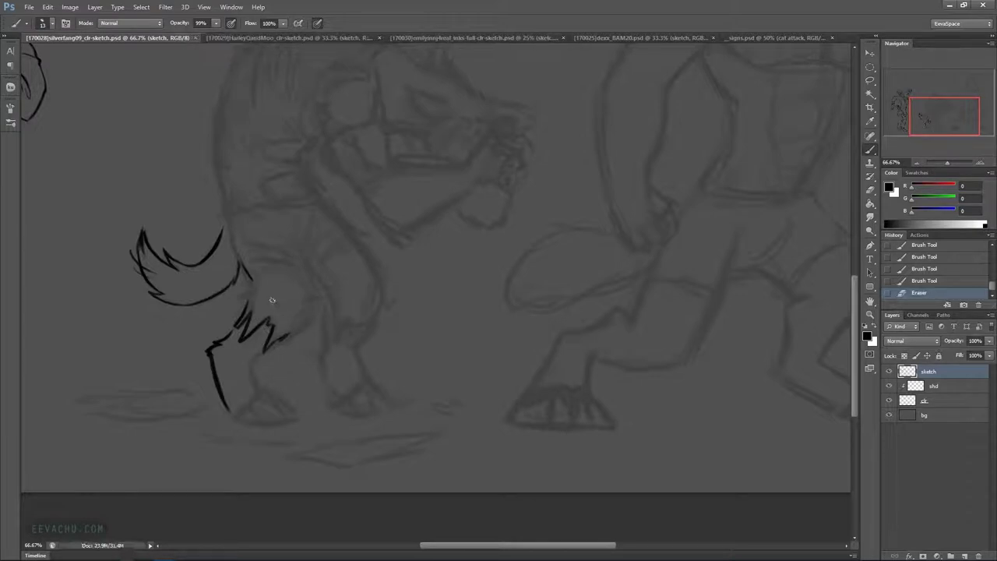
pyautogui.moveTo(261, 391); pyautogui.dragTo(251, 369)
pyautogui.moveTo(261, 391)
pyautogui.mouseDown()
pyautogui.moveTo(250, 365)
pyautogui.moveTo(258, 372)
pyautogui.moveTo(250, 367)
pyautogui.moveTo(266, 349)
pyautogui.moveTo(253, 359)
pyautogui.moveTo(294, 334)
pyautogui.moveTo(263, 353)
pyautogui.moveTo(285, 333)
pyautogui.mouseUp()
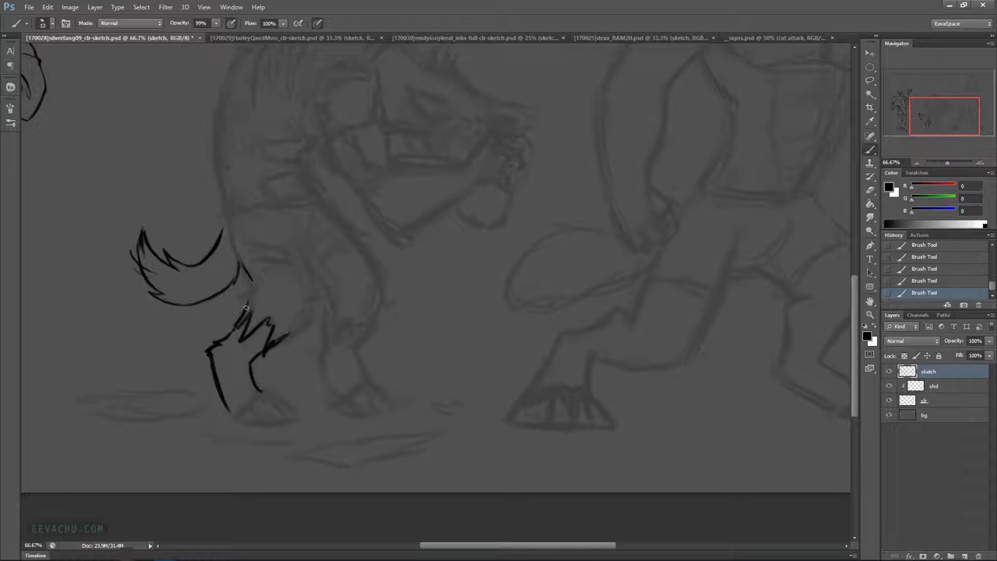
# Ink the trouser seat from the waist past the tail base to the thigh and add folds behind the knee
pyautogui.moveTo(248, 299)
pyautogui.mouseDown()
pyautogui.moveTo(291, 291)
pyautogui.moveTo(258, 281)
pyautogui.moveTo(250, 293)
pyautogui.moveTo(296, 289)
pyautogui.moveTo(252, 288)
pyautogui.moveTo(241, 261)
pyautogui.mouseUp()
pyautogui.moveTo(244, 294); pyautogui.dragTo(244, 269)
pyautogui.moveTo(248, 294)
pyautogui.mouseDown()
pyautogui.moveTo(241, 320)
pyautogui.moveTo(257, 303)
pyautogui.mouseUp()
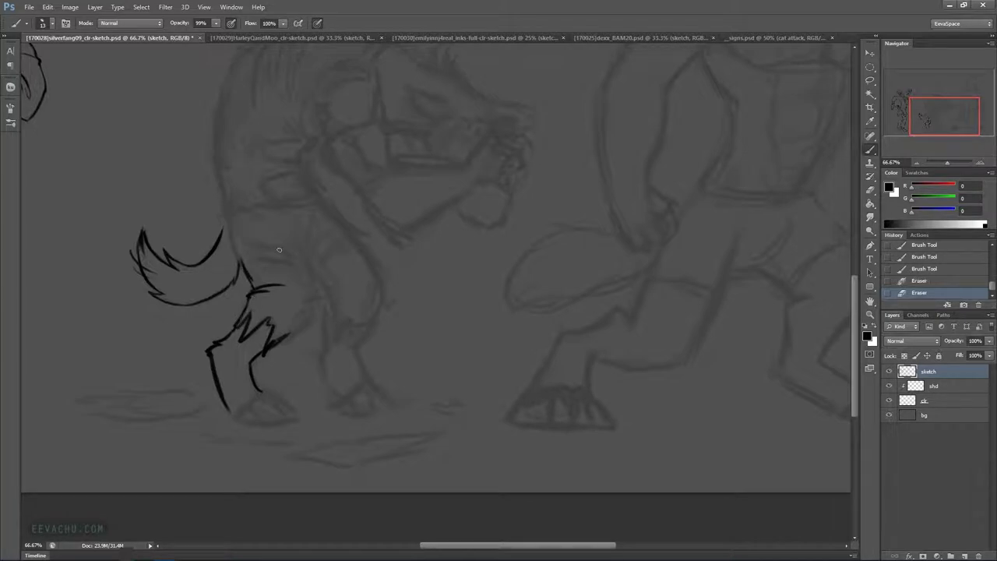
pyautogui.hscroll(-3, 540, 322)
pyautogui.moveTo(322, 234)
pyautogui.mouseDown()
pyautogui.moveTo(339, 274)
pyautogui.moveTo(337, 258)
pyautogui.mouseUp()
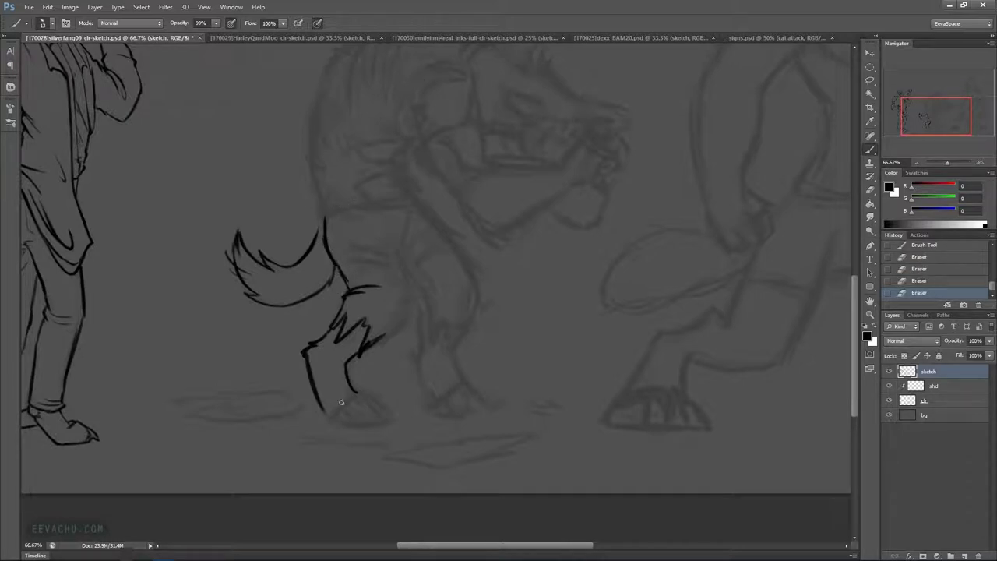
# Ink the hunched werewolf's rear foot with its toes, claws, heel and sole, erasing overlapping line ends
pyautogui.moveTo(336, 401)
pyautogui.mouseDown()
pyautogui.moveTo(366, 421)
pyautogui.moveTo(377, 412)
pyautogui.moveTo(368, 395)
pyautogui.moveTo(389, 412)
pyautogui.moveTo(371, 428)
pyautogui.mouseUp()
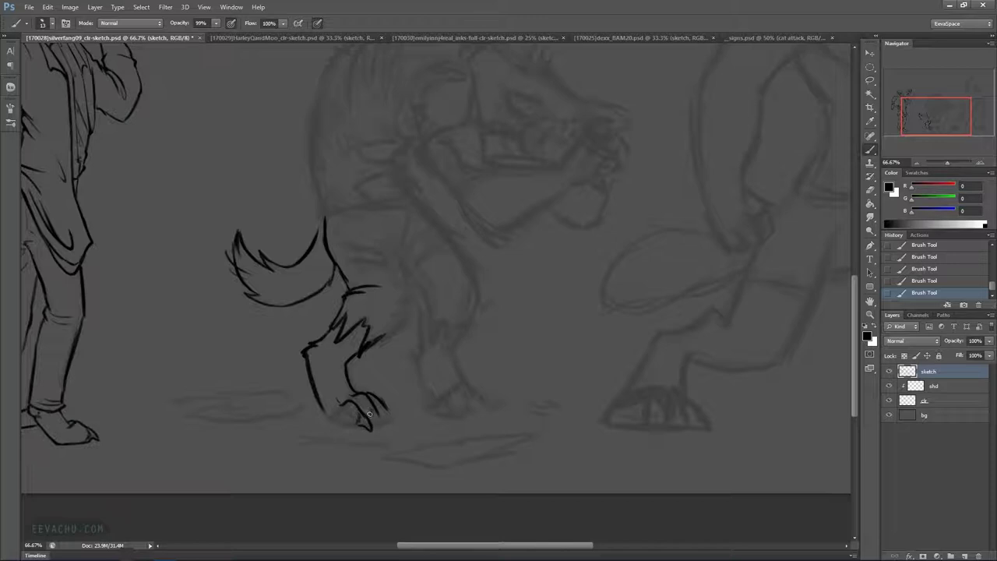
pyautogui.moveTo(375, 422)
pyautogui.mouseDown()
pyautogui.moveTo(379, 428)
pyautogui.moveTo(376, 419)
pyautogui.mouseUp()
pyautogui.press('e')
pyautogui.click(348, 404)
pyautogui.moveTo(349, 402); pyautogui.dragTo(366, 399)
pyautogui.click(373, 399)
pyautogui.moveTo(387, 423)
pyautogui.mouseDown()
pyautogui.moveTo(392, 414)
pyautogui.moveTo(358, 427)
pyautogui.mouseUp()
pyautogui.moveTo(318, 400); pyautogui.dragTo(348, 427)
# Ink the jagged ground shape behind the hunched werewolf's foot and the thin ground mark beneath it
pyautogui.moveTo(191, 405)
pyautogui.mouseDown()
pyautogui.moveTo(175, 397)
pyautogui.moveTo(234, 396)
pyautogui.moveTo(198, 410)
pyautogui.moveTo(269, 416)
pyautogui.moveTo(251, 405)
pyautogui.moveTo(295, 396)
pyautogui.mouseUp()
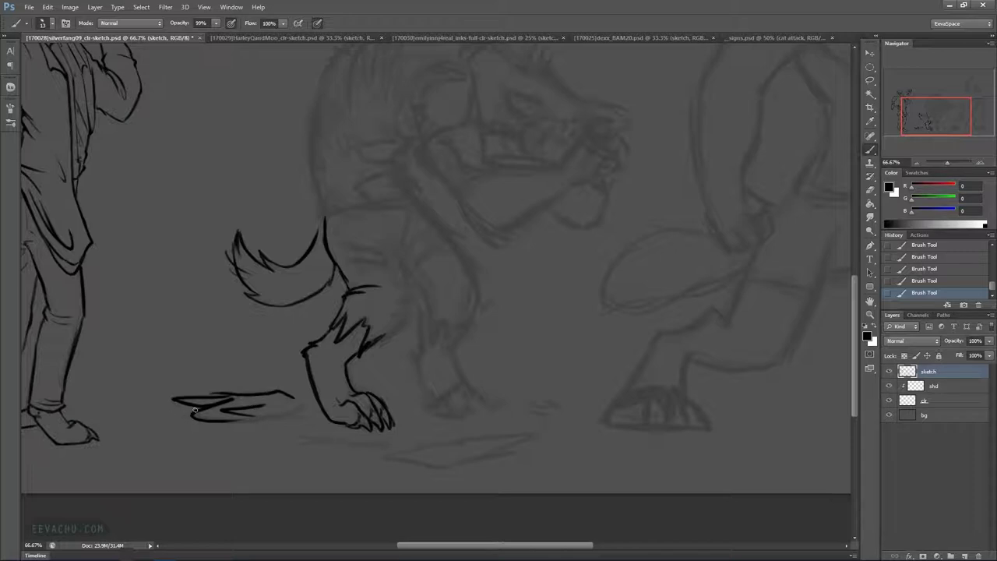
pyautogui.moveTo(198, 417); pyautogui.dragTo(225, 418)
pyautogui.moveTo(168, 401); pyautogui.dragTo(167, 402)
pyautogui.moveTo(229, 420)
pyautogui.mouseDown()
pyautogui.moveTo(295, 414)
pyautogui.moveTo(299, 400)
pyautogui.moveTo(264, 408)
pyautogui.moveTo(292, 409)
pyautogui.moveTo(334, 438)
pyautogui.moveTo(310, 436)
pyautogui.moveTo(388, 443)
pyautogui.moveTo(306, 438)
pyautogui.mouseUp()
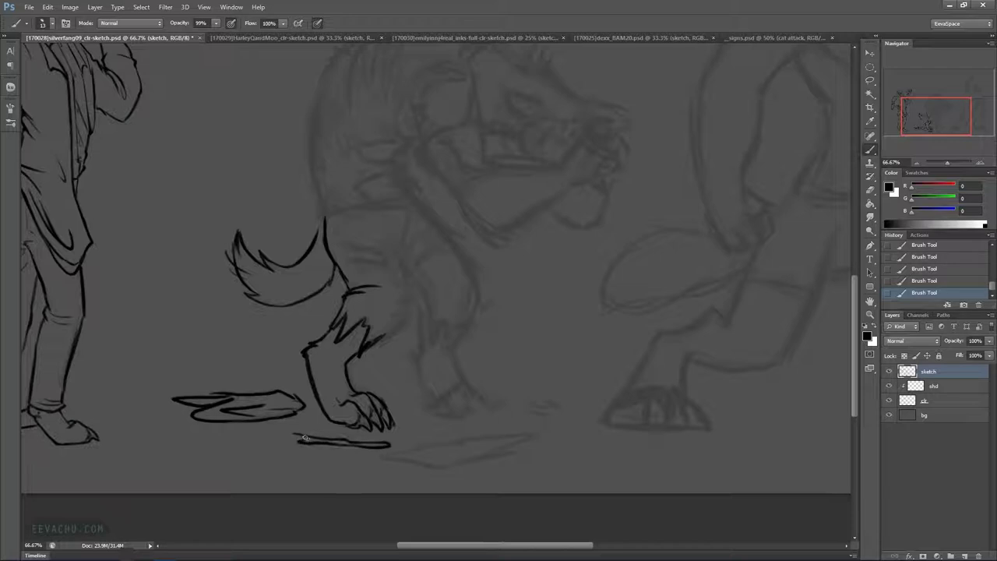
# Erase the excess ink inside the jagged ground shape and touch up the heel of the rear foot
pyautogui.press('e')
pyautogui.click(265, 406)
pyautogui.click(259, 413)
pyautogui.click(255, 416)
pyautogui.click(269, 417)
pyautogui.click(274, 415)
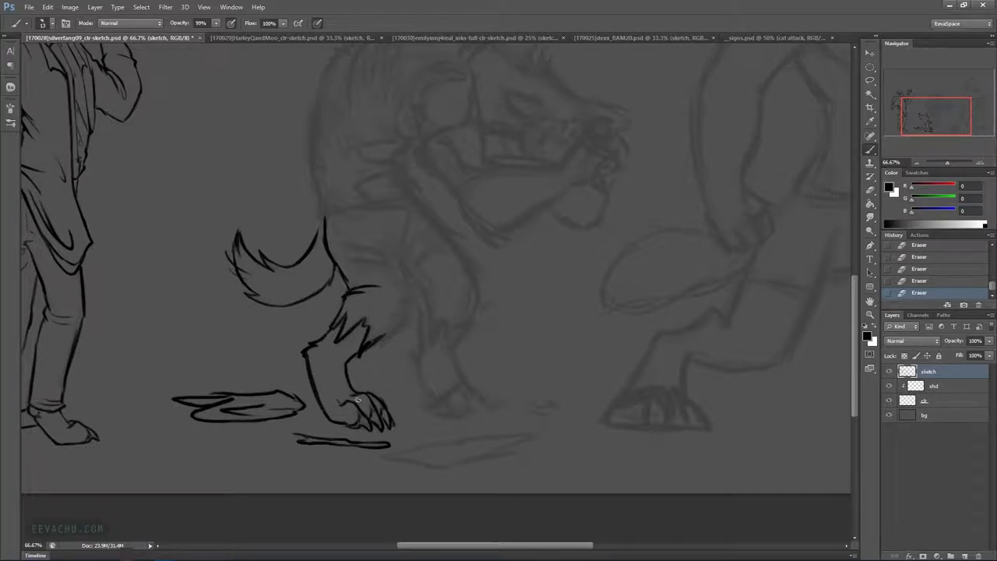
pyautogui.moveTo(324, 411); pyautogui.dragTo(329, 417)
# Ink the front of the hunched werewolf's thigh and knee, closing the trouser leg down to the ragged hem
pyautogui.moveTo(481, 314); pyautogui.dragTo(478, 374)
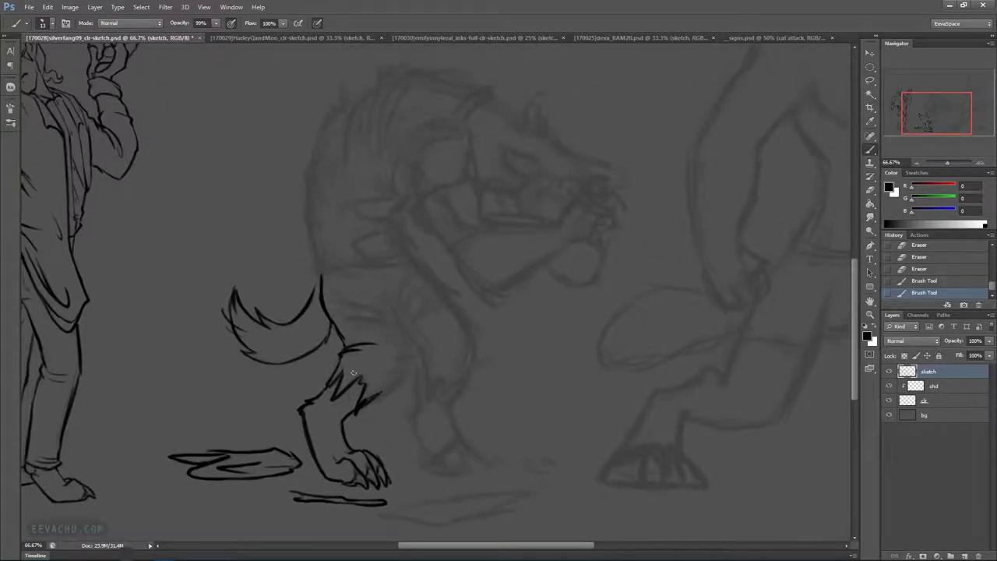
pyautogui.moveTo(370, 367)
pyautogui.mouseDown()
pyautogui.moveTo(365, 380)
pyautogui.moveTo(382, 389)
pyautogui.moveTo(414, 364)
pyautogui.mouseUp()
pyautogui.moveTo(350, 337)
pyautogui.mouseDown()
pyautogui.moveTo(402, 331)
pyautogui.moveTo(401, 341)
pyautogui.moveTo(402, 330)
pyautogui.mouseUp()
pyautogui.moveTo(401, 330)
pyautogui.mouseDown()
pyautogui.moveTo(411, 362)
pyautogui.moveTo(403, 349)
pyautogui.moveTo(407, 365)
pyautogui.moveTo(366, 398)
pyautogui.mouseUp()
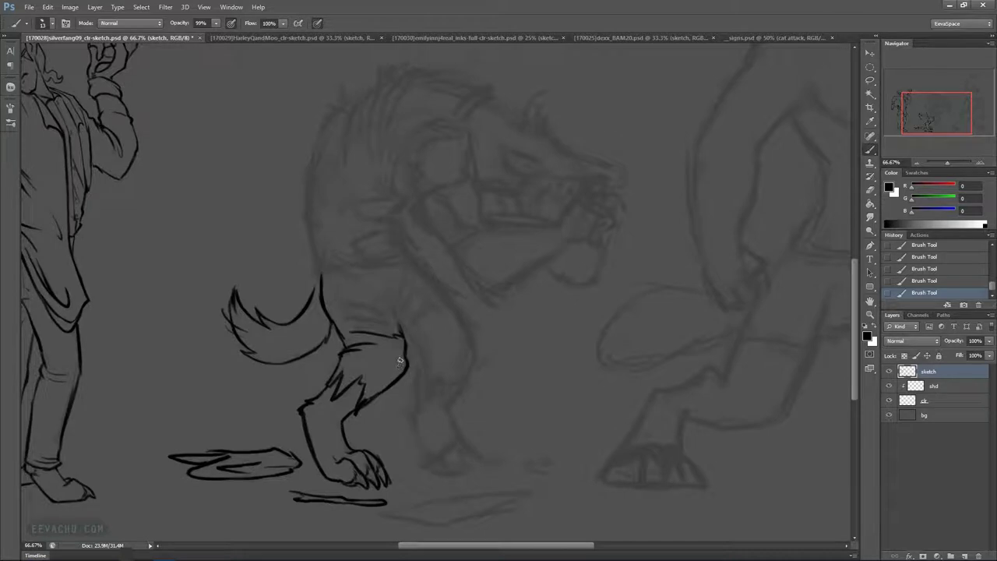
# Ink bunched fabric folds across the trouser thigh and thin them with the eraser
pyautogui.moveTo(394, 343)
pyautogui.mouseDown()
pyautogui.moveTo(388, 330)
pyautogui.moveTo(404, 327)
pyautogui.moveTo(368, 320)
pyautogui.moveTo(378, 321)
pyautogui.mouseUp()
pyautogui.moveTo(342, 296)
pyautogui.mouseDown()
pyautogui.moveTo(386, 304)
pyautogui.moveTo(350, 298)
pyautogui.moveTo(377, 290)
pyautogui.moveTo(367, 314)
pyautogui.moveTo(395, 319)
pyautogui.moveTo(388, 292)
pyautogui.mouseUp()
pyautogui.hotkey('ctrl', 'z')
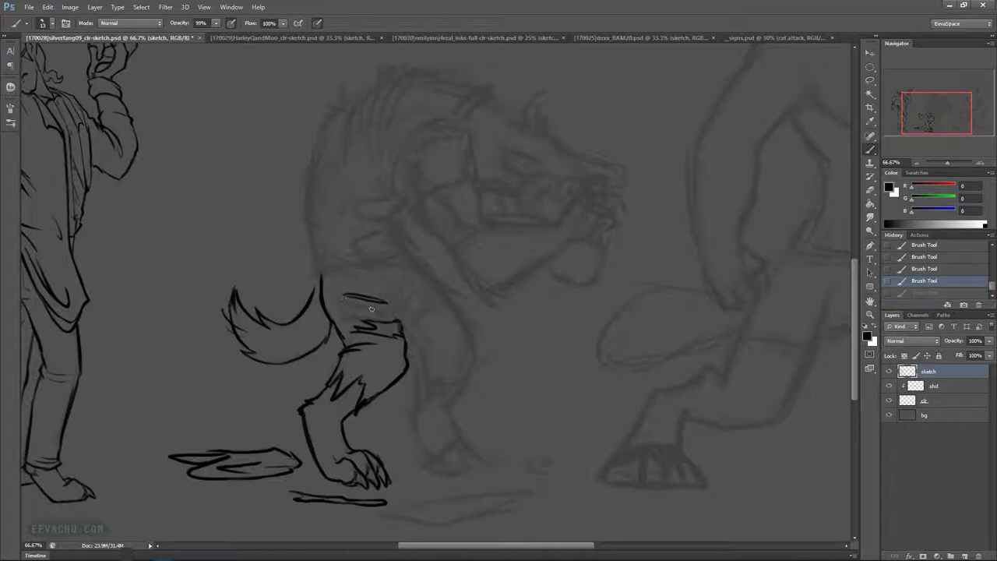
pyautogui.moveTo(394, 318)
pyautogui.mouseDown()
pyautogui.moveTo(339, 301)
pyautogui.moveTo(352, 307)
pyautogui.moveTo(341, 315)
pyautogui.moveTo(362, 321)
pyautogui.moveTo(332, 313)
pyautogui.moveTo(335, 304)
pyautogui.mouseUp()
pyautogui.press('e')
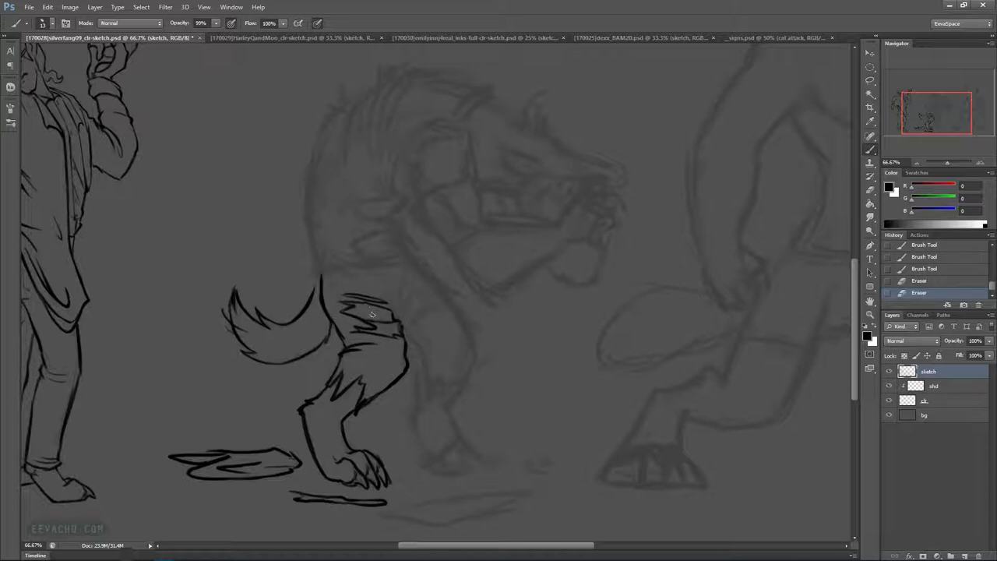
pyautogui.moveTo(369, 313); pyautogui.dragTo(393, 312)
# Ink the front edge of the trousers up to the waist and save the document
pyautogui.press('b')
pyautogui.moveTo(380, 277); pyautogui.dragTo(391, 303)
pyautogui.press('e')
pyautogui.moveTo(537, 358); pyautogui.dragTo(512, 407)
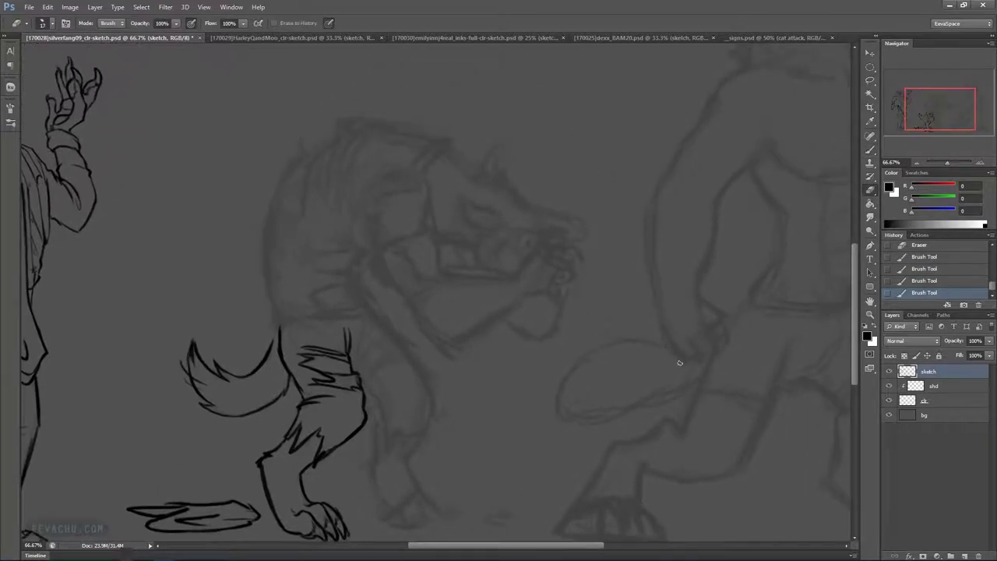
pyautogui.moveTo(670, 372); pyautogui.dragTo(684, 267)
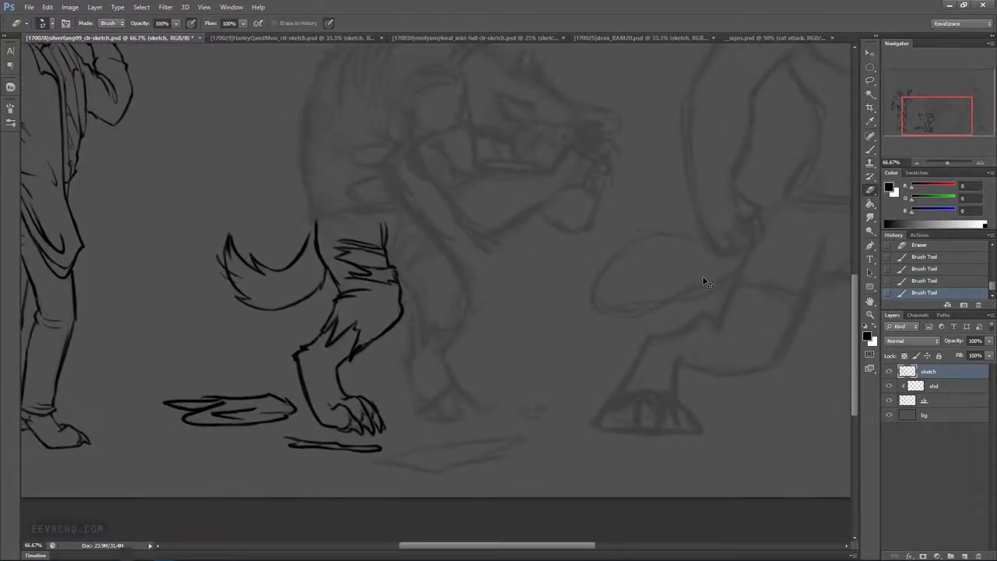
pyautogui.hotkey('ctrl', 's')
# Lasso the inked linework of the slim figure and the hunched werewolf and cut it to a new layer
pyautogui.press('l')
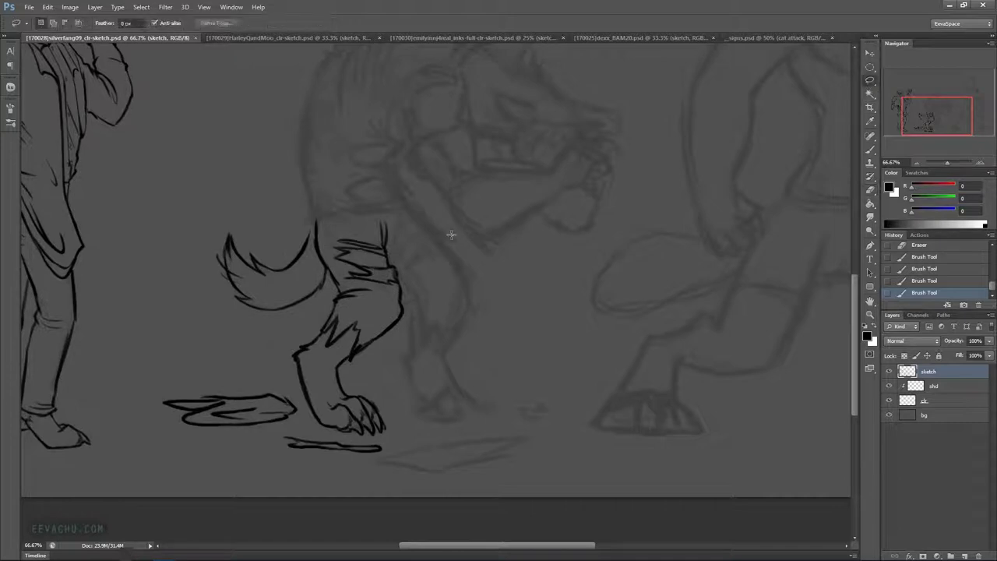
pyautogui.moveTo(383, 233)
pyautogui.mouseDown()
pyautogui.moveTo(404, 319)
pyautogui.moveTo(348, 374)
pyautogui.moveTo(395, 423)
pyautogui.moveTo(389, 450)
pyautogui.moveTo(247, 466)
pyautogui.moveTo(131, 388)
pyautogui.moveTo(221, 372)
pyautogui.moveTo(268, 380)
pyautogui.moveTo(313, 322)
pyautogui.moveTo(318, 309)
pyautogui.moveTo(270, 322)
pyautogui.moveTo(188, 232)
pyautogui.moveTo(250, 188)
pyautogui.moveTo(294, 234)
pyautogui.moveTo(314, 217)
pyautogui.moveTo(377, 238)
pyautogui.mouseUp()
pyautogui.moveTo(496, 235); pyautogui.dragTo(612, 289)
pyautogui.hotkey('ctrl', '-')
pyautogui.hotkey('ctrl', '-')
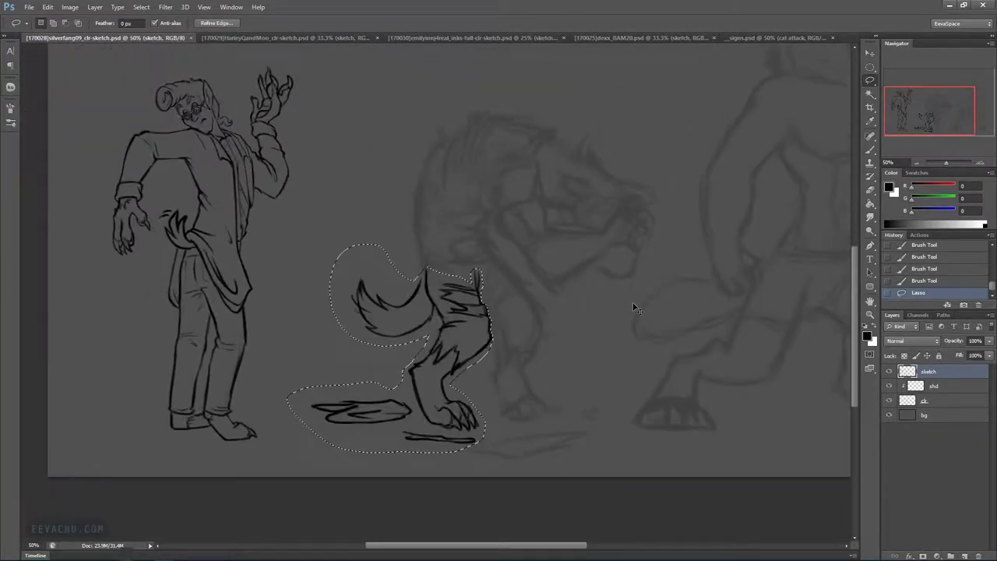
pyautogui.moveTo(285, 194)
pyautogui.mouseDown()
pyautogui.moveTo(281, 322)
pyautogui.moveTo(244, 418)
pyautogui.moveTo(256, 470)
pyautogui.moveTo(189, 427)
pyautogui.moveTo(182, 357)
pyautogui.moveTo(246, 184)
pyautogui.moveTo(284, 196)
pyautogui.mouseUp()
pyautogui.rightClick(259, 294)
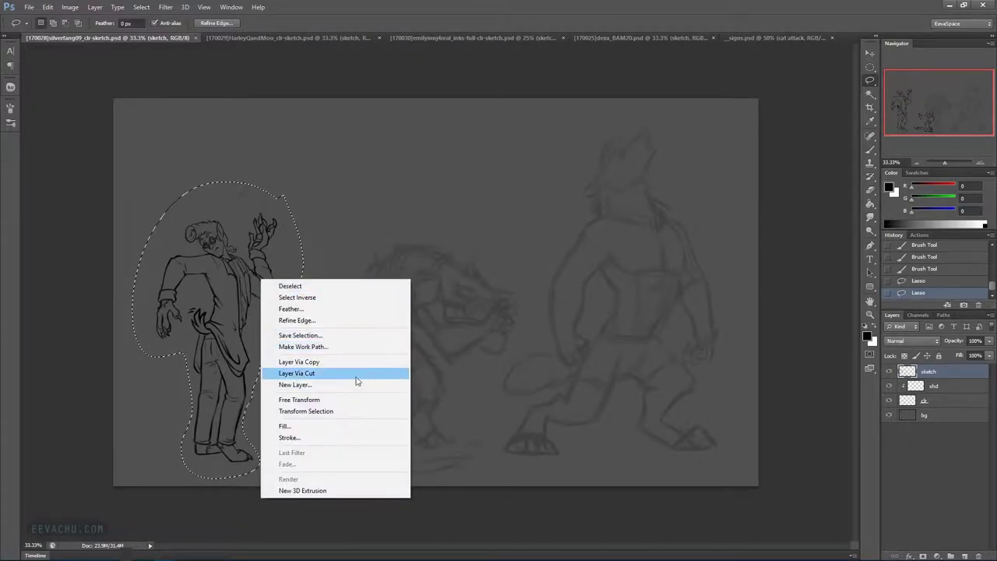
pyautogui.click(368, 371)
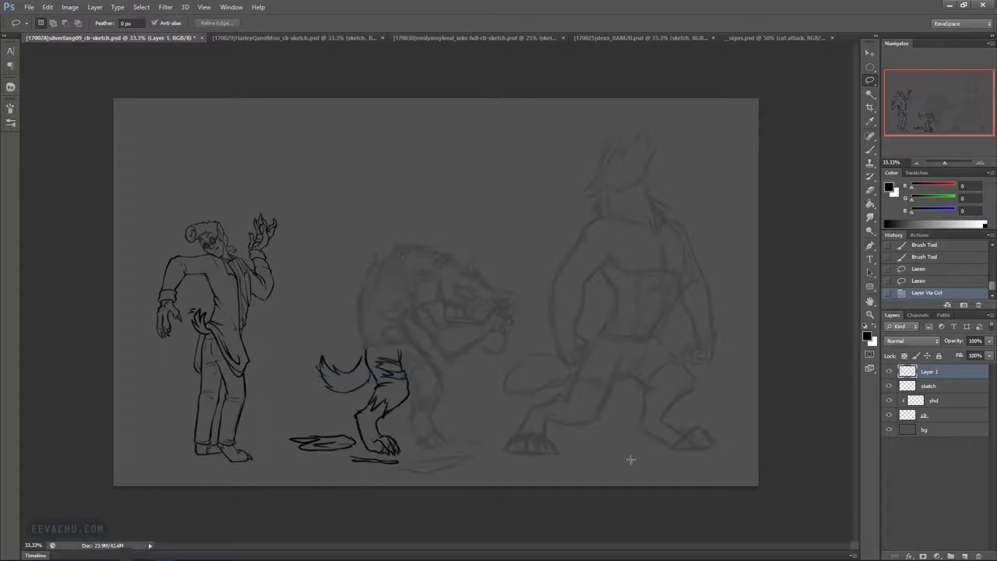
# Lower the sketch layer's opacity to 50% and make the new linework layer active
pyautogui.click(927, 388)
pyautogui.moveTo(989, 343); pyautogui.dragTo(964, 351)
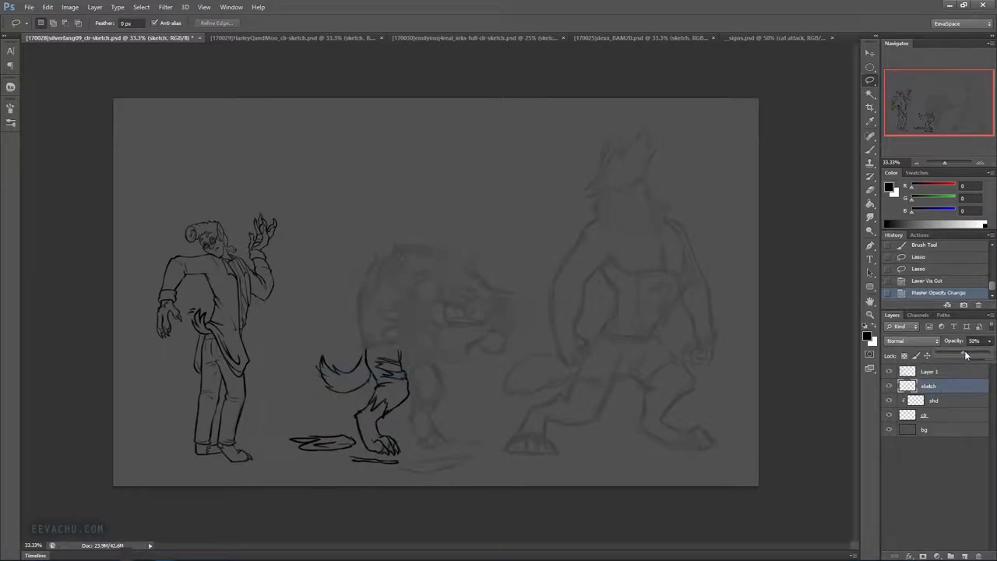
pyautogui.click(944, 376)
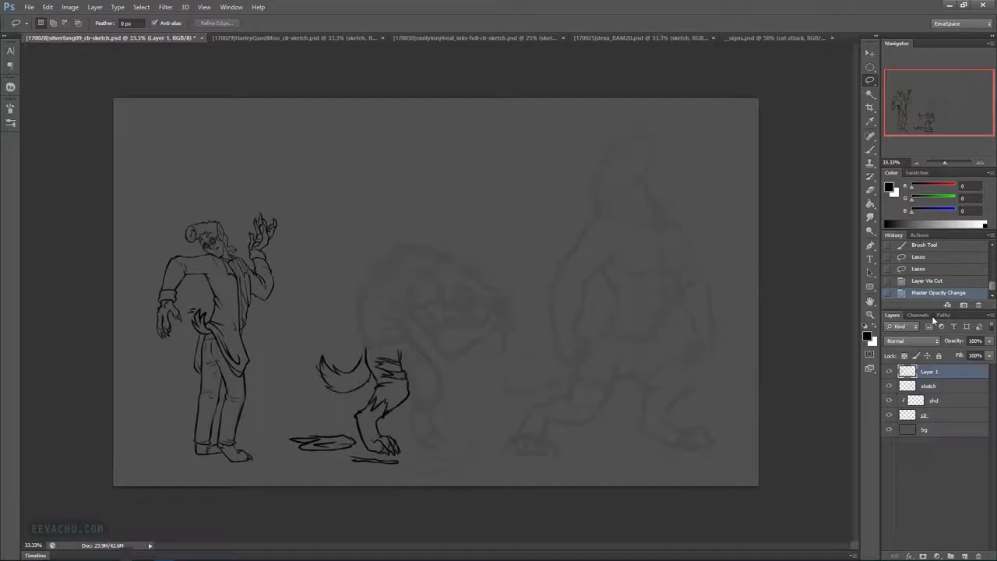
# Hide the sketch layer and erase rough edges along the hunched werewolf's knee, trousers and leg lines
pyautogui.click(889, 386)
pyautogui.click(981, 162)
pyautogui.click(980, 163)
pyautogui.click(871, 150)
pyautogui.moveTo(668, 345); pyautogui.dragTo(777, 223)
pyautogui.click(871, 192)
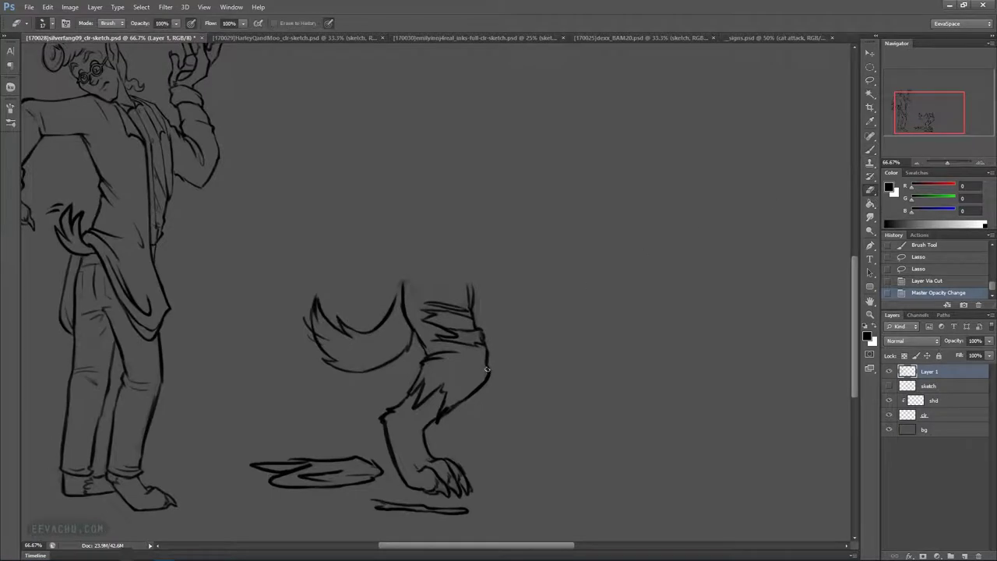
pyautogui.moveTo(483, 378)
pyautogui.mouseDown()
pyautogui.moveTo(485, 355)
pyautogui.moveTo(473, 406)
pyautogui.mouseUp()
pyautogui.moveTo(406, 286)
pyautogui.mouseDown()
pyautogui.moveTo(405, 254)
pyautogui.moveTo(412, 303)
pyautogui.mouseUp()
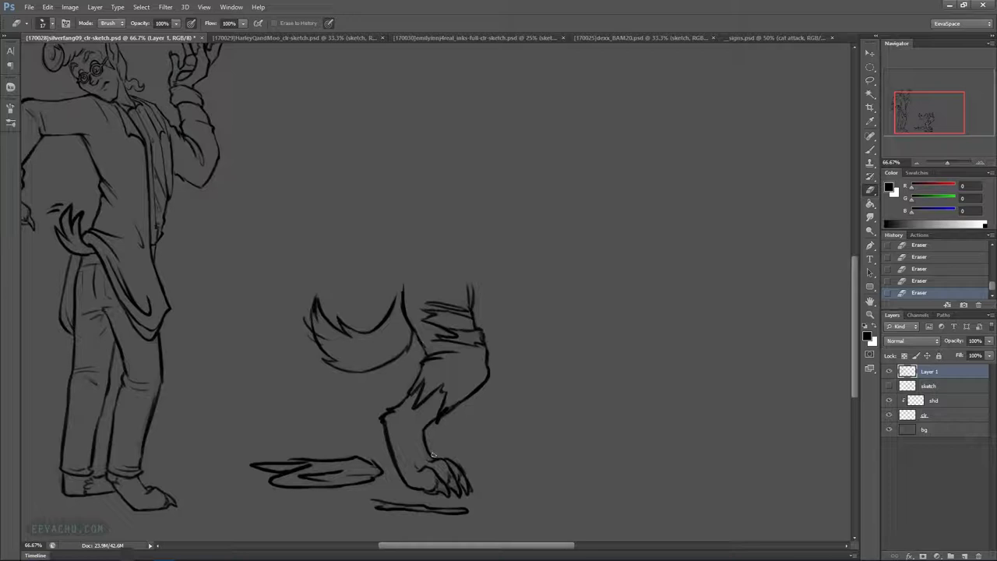
# Show the sketch layer again and ink the hunched werewolf's waistband with belt loops and the lower back with a fur tuft
pyautogui.click(889, 386)
pyautogui.click(870, 150)
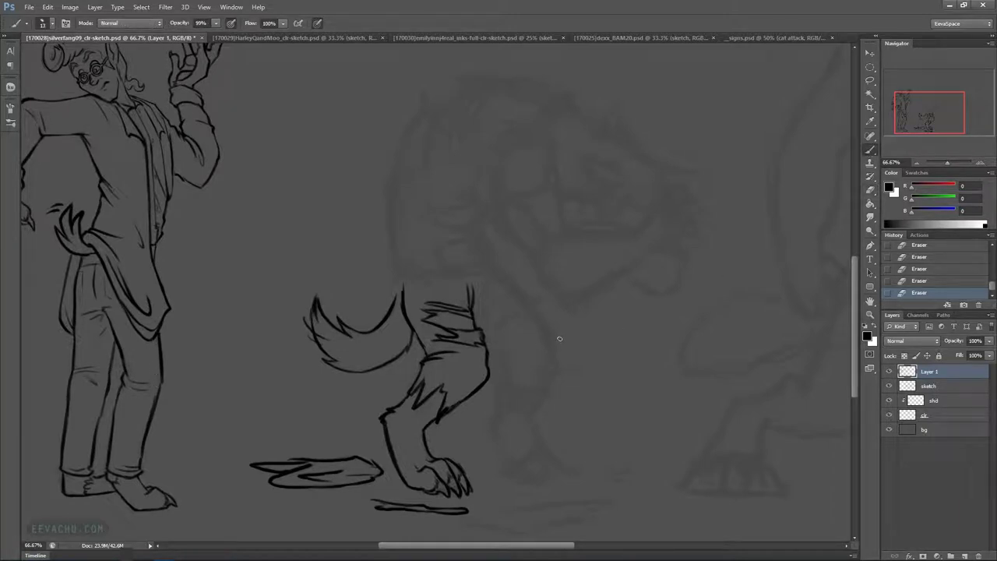
pyautogui.moveTo(438, 316)
pyautogui.mouseDown()
pyautogui.moveTo(469, 324)
pyautogui.moveTo(439, 318)
pyautogui.moveTo(478, 327)
pyautogui.moveTo(466, 322)
pyautogui.moveTo(476, 322)
pyautogui.moveTo(470, 282)
pyautogui.mouseUp()
pyautogui.moveTo(587, 288); pyautogui.dragTo(614, 398)
pyautogui.moveTo(439, 380)
pyautogui.mouseDown()
pyautogui.moveTo(424, 296)
pyautogui.moveTo(427, 359)
pyautogui.moveTo(438, 346)
pyautogui.mouseUp()
pyautogui.moveTo(438, 402); pyautogui.dragTo(437, 389)
pyautogui.moveTo(440, 381); pyautogui.dragTo(504, 374)
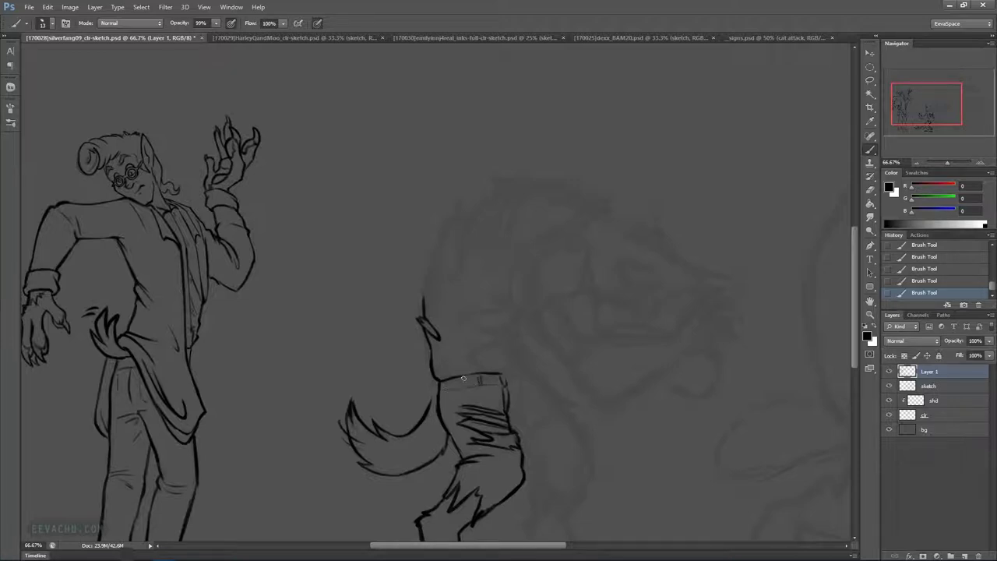
# Ink the shirt's bottom edge and the jagged folds along the hunched werewolf's side up to the armpit
pyautogui.moveTo(501, 375)
pyautogui.mouseDown()
pyautogui.moveTo(528, 369)
pyautogui.moveTo(481, 359)
pyautogui.mouseUp()
pyautogui.moveTo(501, 345)
pyautogui.mouseDown()
pyautogui.moveTo(478, 356)
pyautogui.moveTo(513, 365)
pyautogui.moveTo(455, 364)
pyautogui.mouseUp()
pyautogui.moveTo(505, 333)
pyautogui.mouseDown()
pyautogui.moveTo(480, 341)
pyautogui.moveTo(498, 316)
pyautogui.mouseUp()
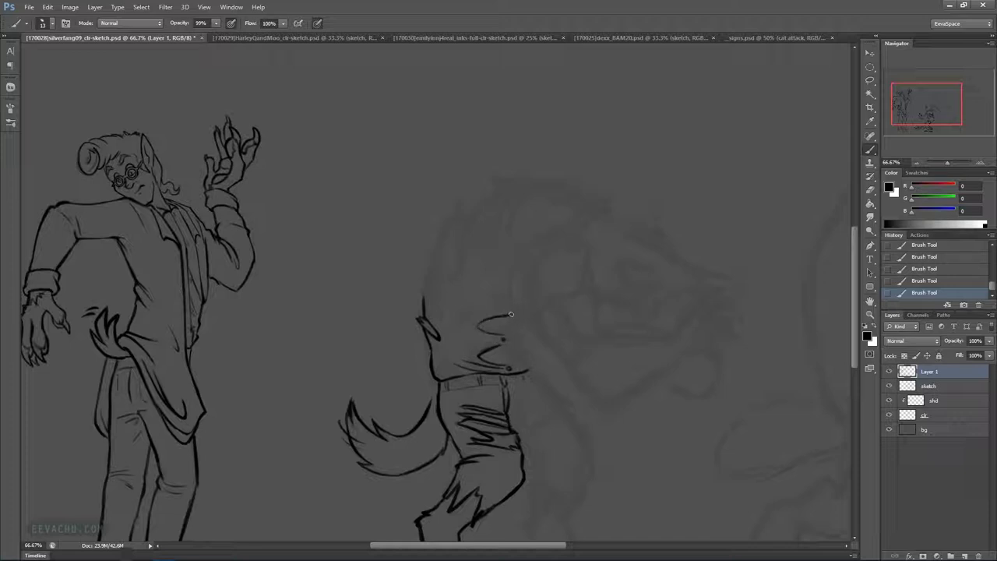
pyautogui.moveTo(513, 311); pyautogui.dragTo(522, 272)
pyautogui.moveTo(692, 286); pyautogui.dragTo(546, 291)
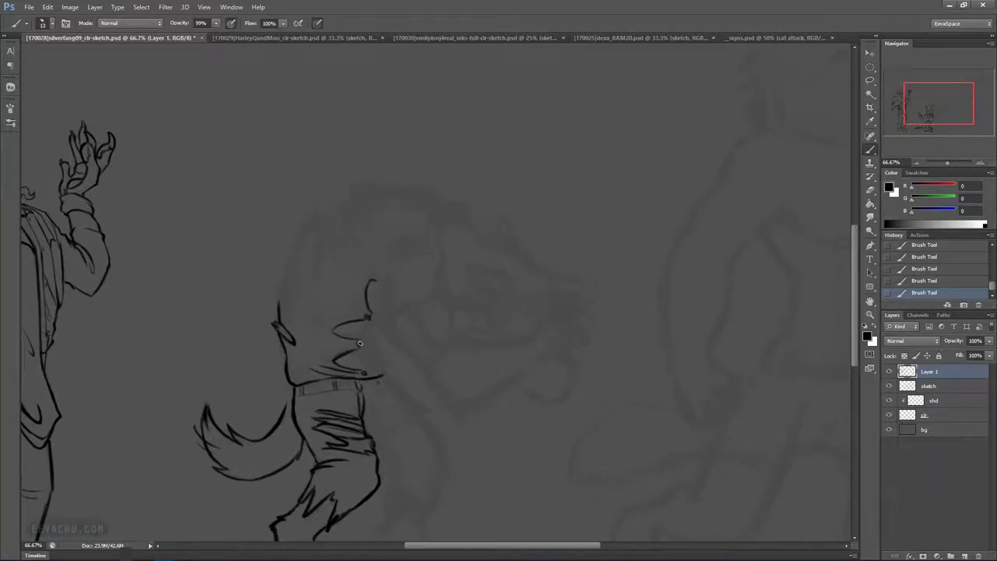
pyautogui.moveTo(357, 345)
pyautogui.mouseDown()
pyautogui.moveTo(303, 345)
pyautogui.moveTo(350, 342)
pyautogui.moveTo(325, 327)
pyautogui.moveTo(345, 312)
pyautogui.moveTo(319, 310)
pyautogui.moveTo(292, 280)
pyautogui.moveTo(306, 273)
pyautogui.moveTo(281, 296)
pyautogui.moveTo(301, 324)
pyautogui.mouseUp()
# Ink long pointed fur tufts up the hunched werewolf's back and the curve over the shoulders, undoing a stroke that misses
pyautogui.moveTo(287, 266); pyautogui.dragTo(298, 321)
pyautogui.moveTo(289, 265); pyautogui.dragTo(310, 232)
pyautogui.hotkey('ctrl', 'z')
pyautogui.moveTo(289, 265); pyautogui.dragTo(304, 318)
pyautogui.moveTo(302, 275); pyautogui.dragTo(307, 319)
pyautogui.moveTo(316, 279)
pyautogui.mouseDown()
pyautogui.moveTo(331, 212)
pyautogui.moveTo(356, 198)
pyautogui.moveTo(339, 219)
pyautogui.moveTo(341, 268)
pyautogui.moveTo(333, 248)
pyautogui.moveTo(347, 278)
pyautogui.moveTo(382, 187)
pyautogui.moveTo(355, 242)
pyautogui.moveTo(385, 195)
pyautogui.moveTo(453, 204)
pyautogui.mouseUp()
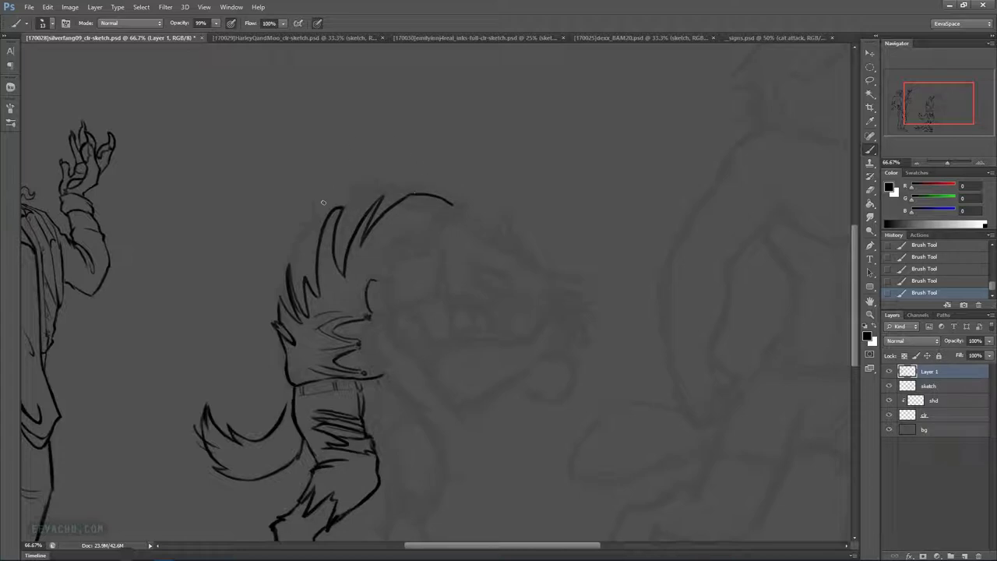
# Ink the outer contour of the hunched back and add spiky fur tufts along the top of the hump
pyautogui.moveTo(290, 263); pyautogui.dragTo(330, 208)
pyautogui.moveTo(286, 276); pyautogui.dragTo(278, 298)
pyautogui.moveTo(345, 208)
pyautogui.mouseDown()
pyautogui.moveTo(364, 177)
pyautogui.moveTo(360, 190)
pyautogui.moveTo(389, 185)
pyautogui.moveTo(381, 194)
pyautogui.moveTo(410, 190)
pyautogui.mouseUp()
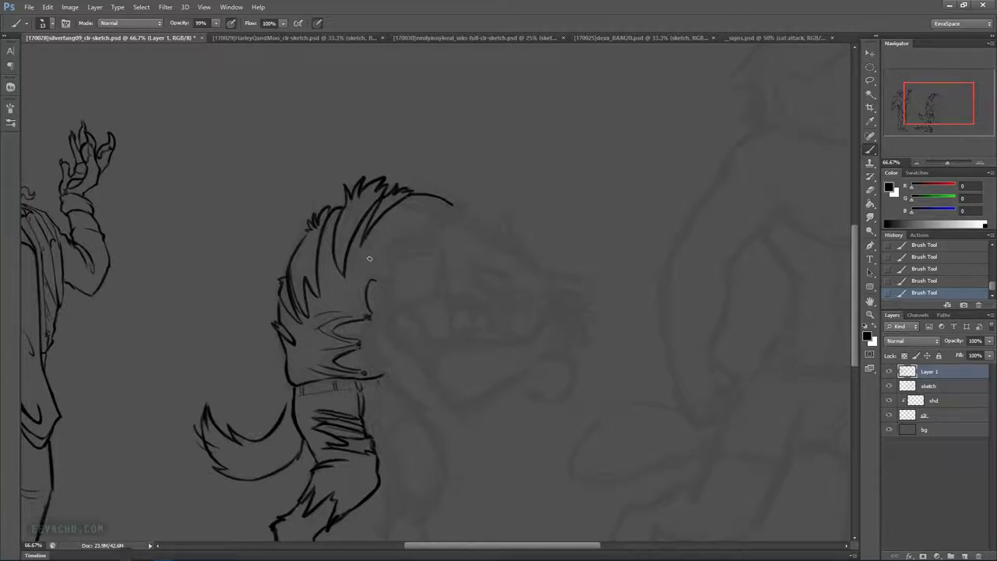
# Ink the tuft at the armpit, the band at the neck, and the shoulder with the sleeve's edge and hem
pyautogui.moveTo(441, 248); pyautogui.dragTo(424, 225)
pyautogui.moveTo(360, 286)
pyautogui.mouseDown()
pyautogui.moveTo(350, 254)
pyautogui.moveTo(352, 278)
pyautogui.moveTo(340, 282)
pyautogui.moveTo(353, 247)
pyautogui.moveTo(359, 258)
pyautogui.moveTo(393, 239)
pyautogui.moveTo(380, 273)
pyautogui.mouseUp()
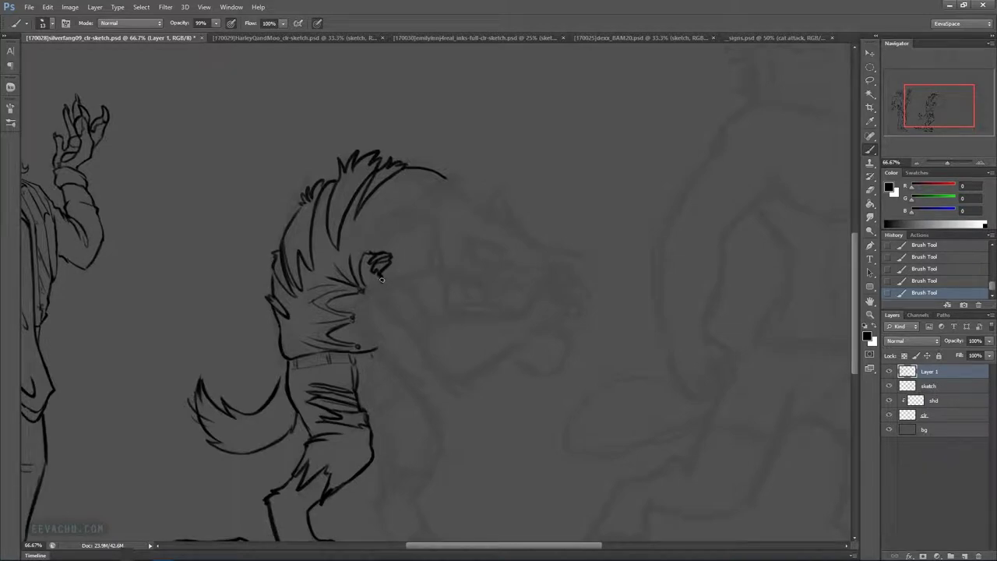
pyautogui.moveTo(386, 289)
pyautogui.mouseDown()
pyautogui.moveTo(444, 270)
pyautogui.moveTo(399, 271)
pyautogui.moveTo(434, 262)
pyautogui.moveTo(430, 196)
pyautogui.moveTo(385, 190)
pyautogui.moveTo(433, 219)
pyautogui.moveTo(450, 190)
pyautogui.moveTo(423, 210)
pyautogui.moveTo(443, 181)
pyautogui.moveTo(454, 182)
pyautogui.moveTo(451, 210)
pyautogui.moveTo(434, 238)
pyautogui.mouseUp()
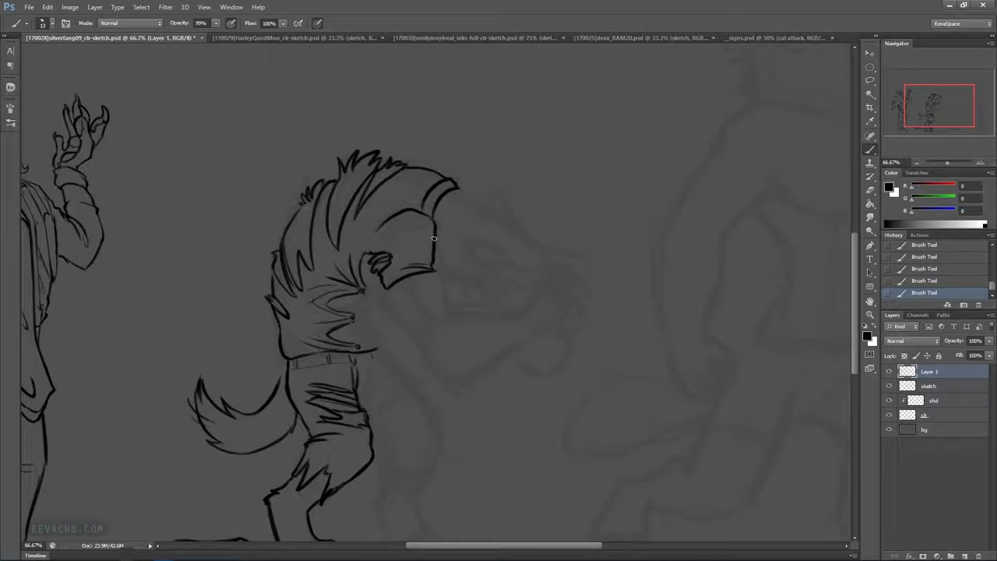
pyautogui.moveTo(508, 253); pyautogui.dragTo(484, 206)
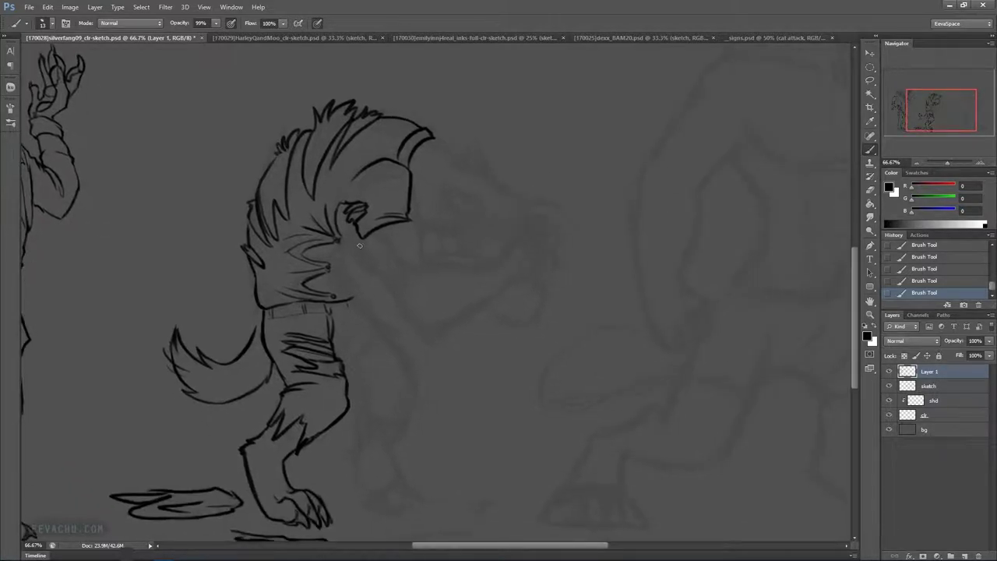
# Ink the hunched werewolf's upper arm and the furry underside of the forearm, plus the shirt's front edge with its folds
pyautogui.moveTo(359, 252); pyautogui.dragTo(366, 269)
pyautogui.moveTo(375, 233)
pyautogui.mouseDown()
pyautogui.moveTo(405, 268)
pyautogui.moveTo(430, 268)
pyautogui.moveTo(399, 320)
pyautogui.moveTo(403, 311)
pyautogui.moveTo(436, 344)
pyautogui.moveTo(436, 333)
pyautogui.moveTo(475, 320)
pyautogui.moveTo(515, 279)
pyautogui.mouseUp()
pyautogui.moveTo(336, 296)
pyautogui.mouseDown()
pyautogui.moveTo(346, 289)
pyautogui.moveTo(332, 275)
pyautogui.mouseUp()
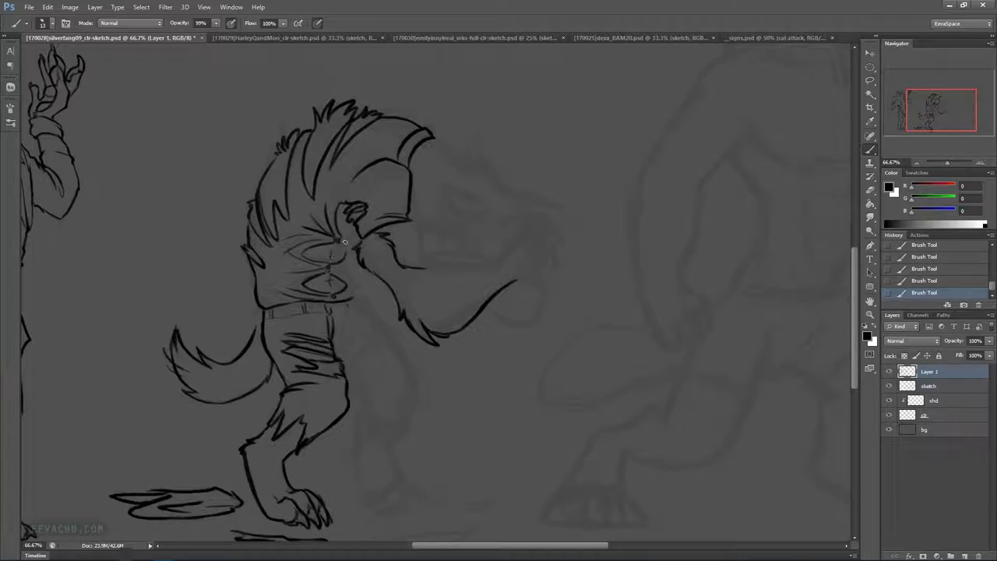
pyautogui.moveTo(339, 243); pyautogui.dragTo(349, 252)
pyautogui.moveTo(331, 260); pyautogui.dragTo(343, 256)
pyautogui.moveTo(337, 268); pyautogui.dragTo(352, 266)
# Ink the hunched werewolf's front trouser leg with its pocket, inner seam and ragged hem below the knee
pyautogui.scroll(-3, 465, 345)
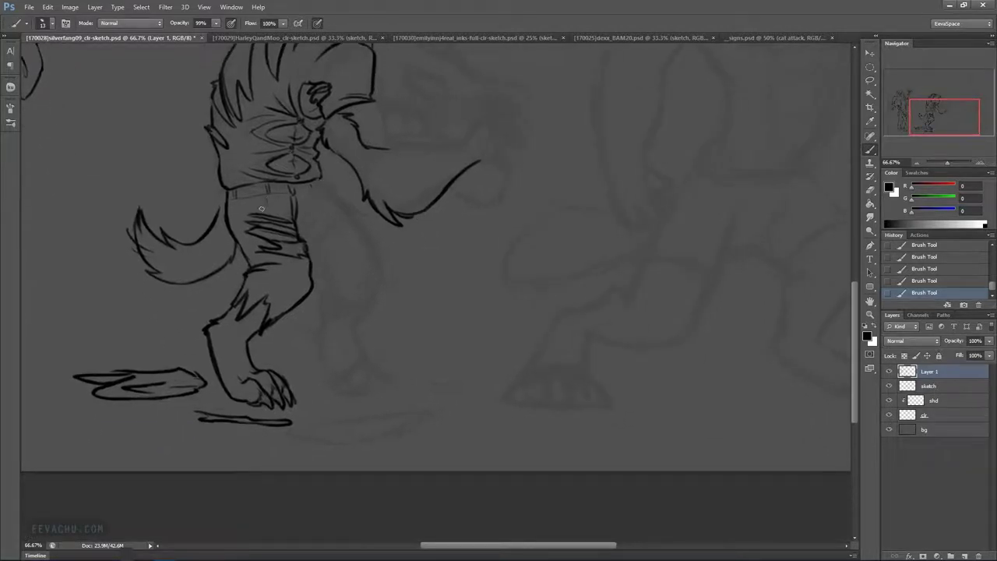
pyautogui.moveTo(421, 206)
pyautogui.mouseDown()
pyautogui.moveTo(702, 254)
pyautogui.moveTo(500, 294)
pyautogui.moveTo(480, 287)
pyautogui.mouseUp()
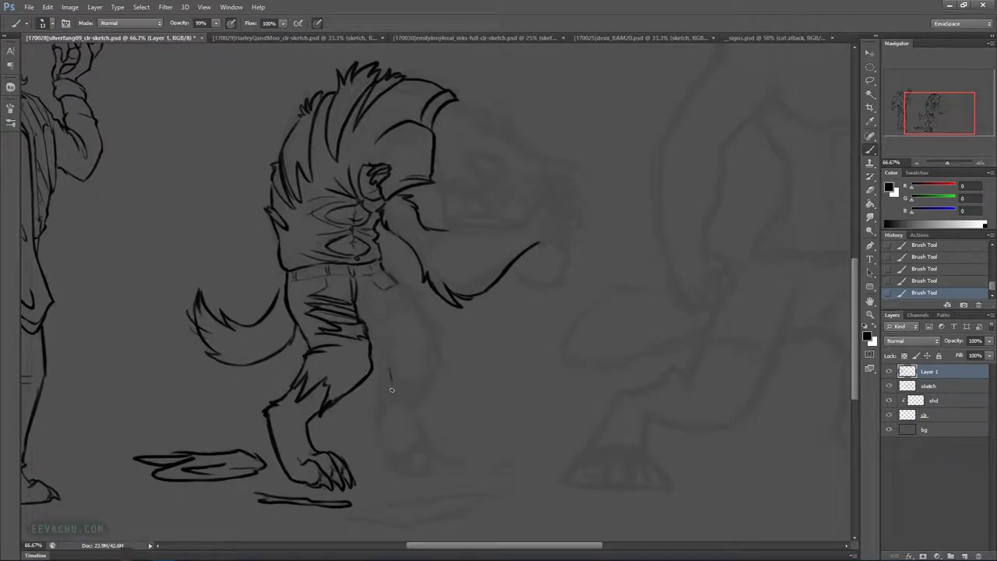
pyautogui.moveTo(403, 376)
pyautogui.mouseDown()
pyautogui.moveTo(407, 394)
pyautogui.moveTo(427, 378)
pyautogui.mouseUp()
pyautogui.moveTo(391, 366)
pyautogui.mouseDown()
pyautogui.moveTo(382, 308)
pyautogui.moveTo(358, 294)
pyautogui.mouseUp()
pyautogui.moveTo(370, 339); pyautogui.dragTo(386, 335)
pyautogui.moveTo(374, 337)
pyautogui.mouseDown()
pyautogui.moveTo(385, 358)
pyautogui.moveTo(377, 344)
pyautogui.moveTo(385, 359)
pyautogui.moveTo(378, 418)
pyautogui.moveTo(432, 379)
pyautogui.moveTo(440, 360)
pyautogui.moveTo(441, 340)
pyautogui.moveTo(409, 301)
pyautogui.moveTo(438, 340)
pyautogui.mouseUp()
pyautogui.hotkey('ctrl', 'alt', 'z')
pyautogui.hotkey('ctrl', 'alt', 'z')
pyautogui.hotkey('ctrl', 'z')
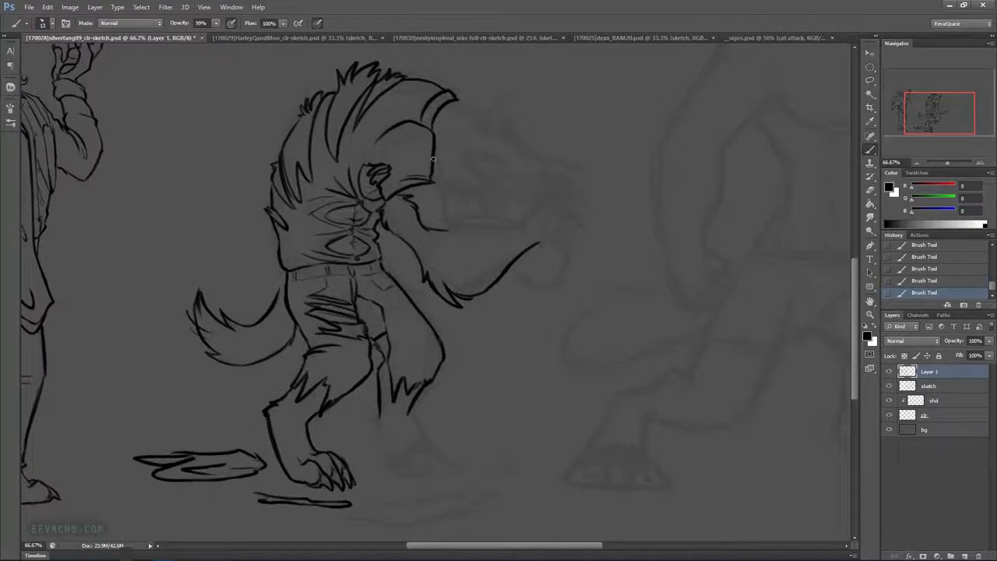
# Ink the inner elbow, the forearm's upper edge and both sides of the wrist on the hunched werewolf's raised arm
pyautogui.moveTo(436, 187)
pyautogui.mouseDown()
pyautogui.moveTo(446, 219)
pyautogui.moveTo(466, 226)
pyautogui.mouseUp()
pyautogui.moveTo(592, 234); pyautogui.dragTo(469, 323)
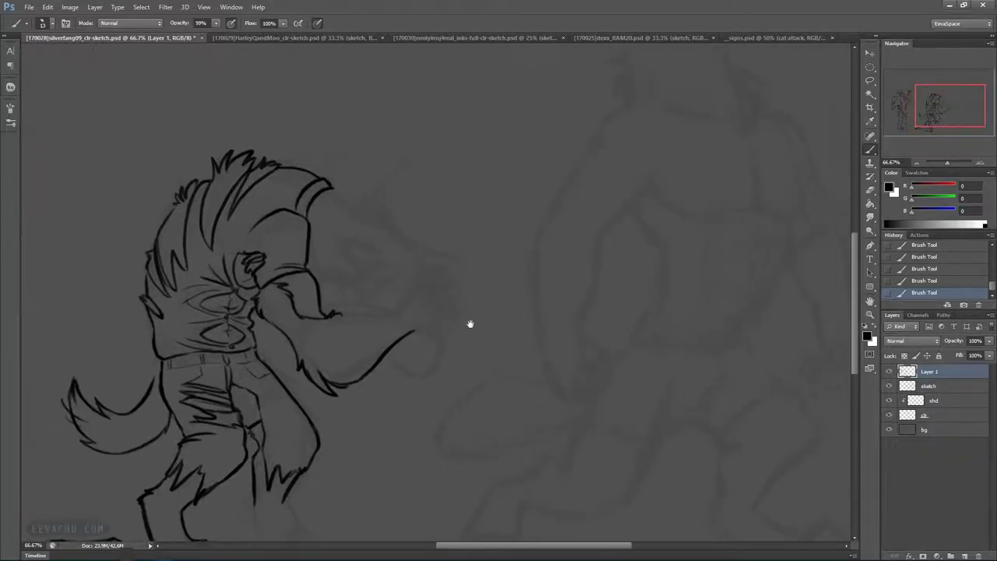
pyautogui.moveTo(337, 317); pyautogui.dragTo(392, 315)
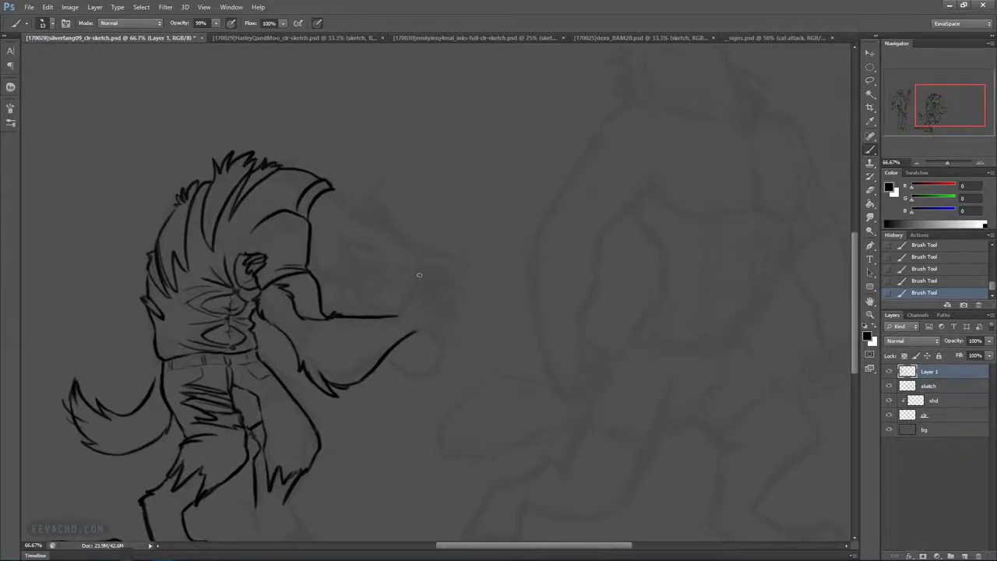
pyautogui.moveTo(397, 315)
pyautogui.mouseDown()
pyautogui.moveTo(423, 278)
pyautogui.moveTo(440, 273)
pyautogui.mouseUp()
pyautogui.hotkey('ctrl', 'alt', 'z')
pyautogui.hotkey('ctrl', 'alt', 'z')
pyautogui.moveTo(416, 334)
pyautogui.mouseDown()
pyautogui.moveTo(455, 304)
pyautogui.moveTo(455, 313)
pyautogui.moveTo(459, 280)
pyautogui.moveTo(439, 252)
pyautogui.mouseUp()
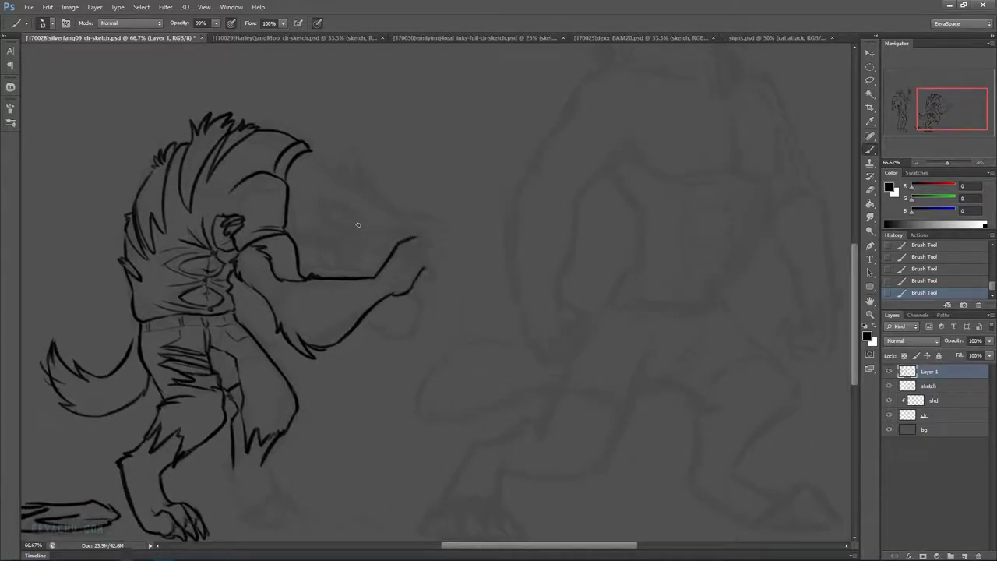
# Discard the stray face stroke and ink the hunched werewolf's pointed ear with its inner fold
pyautogui.hotkey('ctrl', 'alt', 'z')
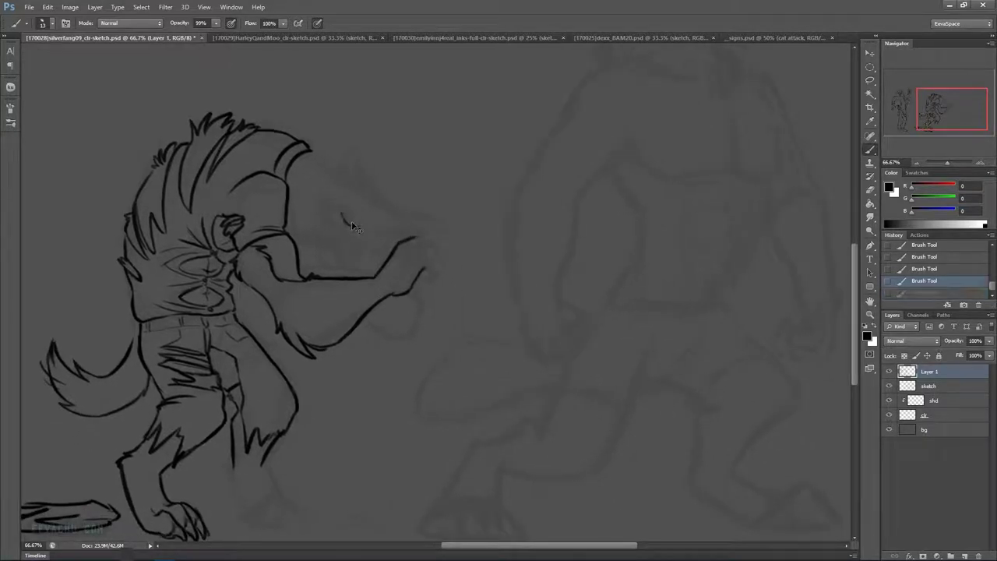
pyautogui.hotkey('ctrl', 'alt', 'z')
pyautogui.hotkey('ctrl', 'alt', 'z')
pyautogui.moveTo(340, 220)
pyautogui.mouseDown()
pyautogui.moveTo(356, 227)
pyautogui.moveTo(348, 224)
pyautogui.moveTo(362, 212)
pyautogui.moveTo(366, 223)
pyautogui.moveTo(343, 233)
pyautogui.moveTo(329, 221)
pyautogui.moveTo(353, 236)
pyautogui.moveTo(336, 222)
pyautogui.moveTo(342, 236)
pyautogui.moveTo(321, 217)
pyautogui.mouseUp()
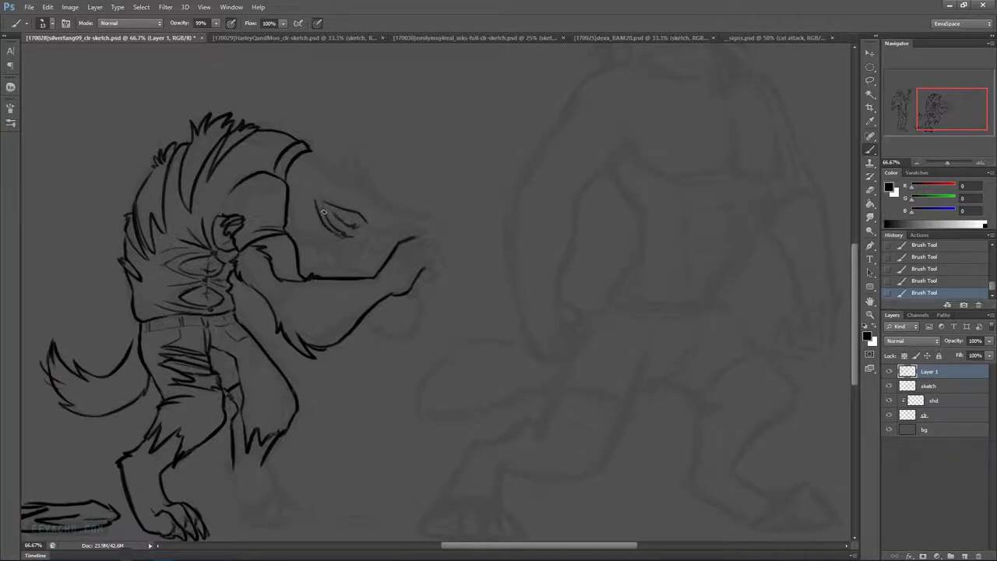
pyautogui.moveTo(316, 194); pyautogui.dragTo(369, 211)
pyautogui.hotkey('ctrl', 'z')
# Ink the back of the neck, the curved tip on top of the head and the jagged fur along the forehead
pyautogui.moveTo(348, 180)
pyautogui.mouseDown()
pyautogui.moveTo(369, 141)
pyautogui.moveTo(358, 128)
pyautogui.moveTo(355, 170)
pyautogui.moveTo(376, 185)
pyautogui.mouseUp()
pyautogui.hotkey('ctrl', 'z')
pyautogui.moveTo(311, 152); pyautogui.dragTo(386, 196)
pyautogui.moveTo(383, 185); pyautogui.dragTo(399, 206)
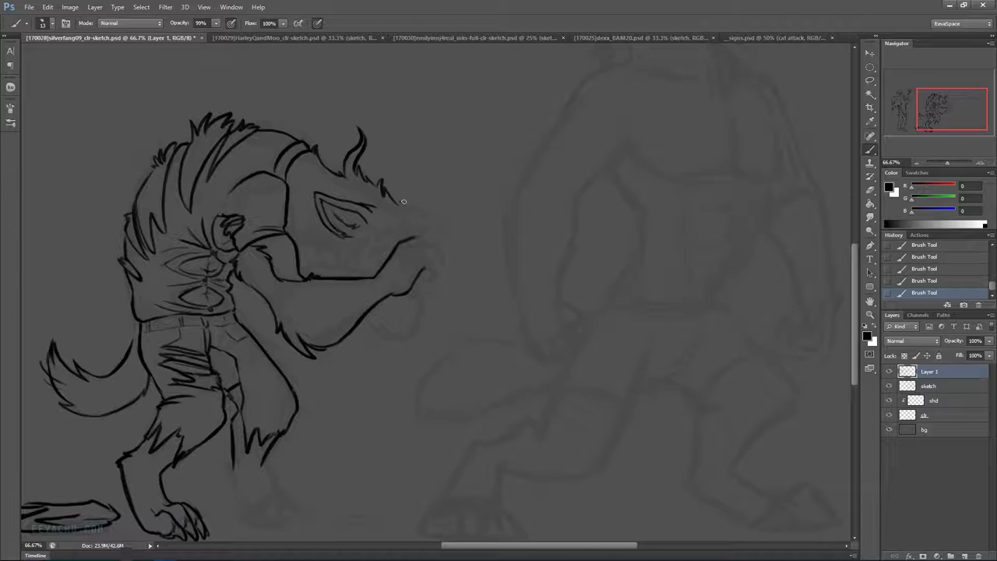
pyautogui.hotkey('ctrl', 'z')
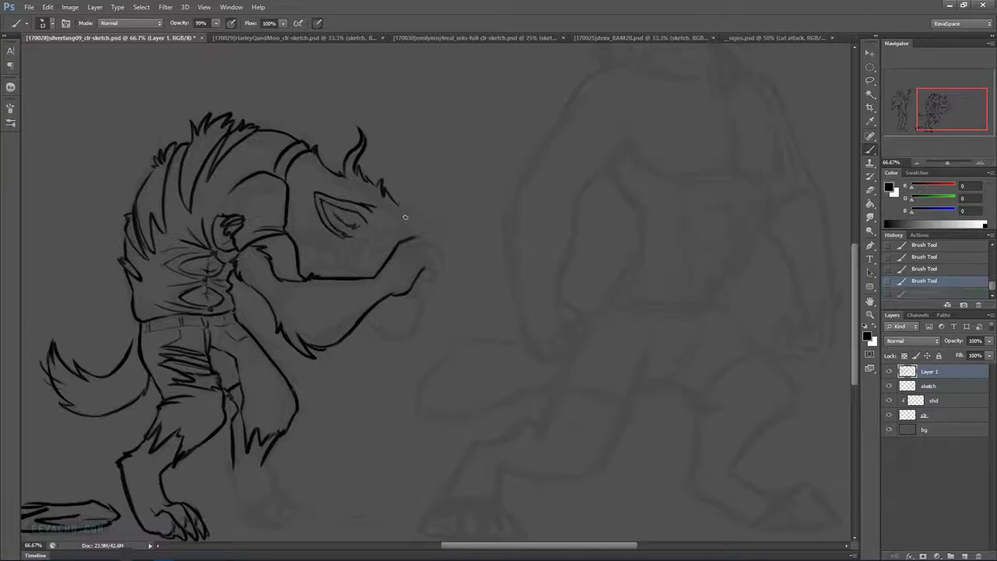
# Ink the round, dark-ringed eye with short cheek hatching and the small rounded fingertip at the end of the raised hand
pyautogui.moveTo(381, 233); pyautogui.dragTo(396, 230)
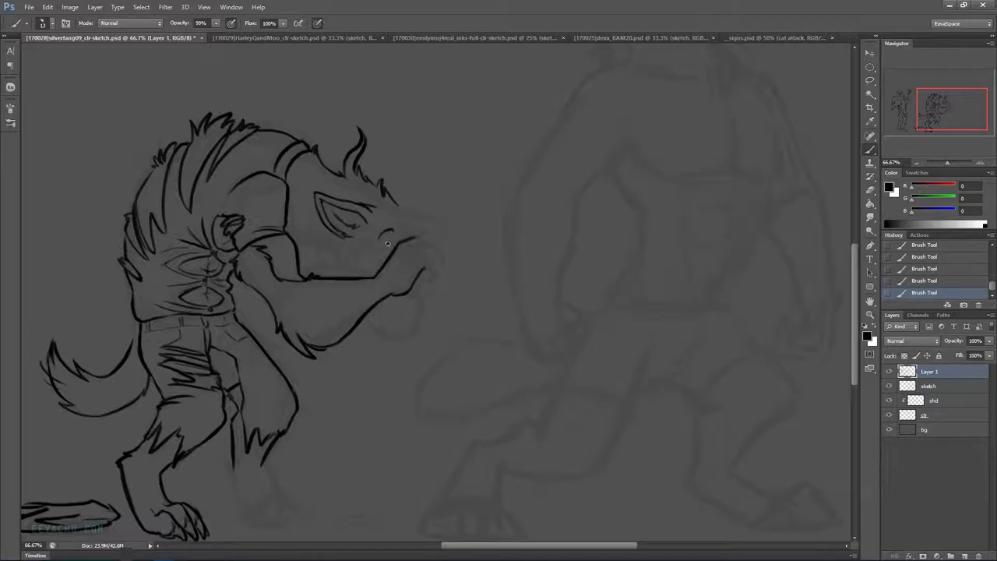
pyautogui.click(388, 242)
pyautogui.moveTo(379, 238); pyautogui.dragTo(388, 243)
pyautogui.moveTo(425, 269)
pyautogui.mouseDown()
pyautogui.moveTo(431, 278)
pyautogui.moveTo(417, 286)
pyautogui.mouseUp()
pyautogui.hotkey('ctrl', 'alt', 'z')
pyautogui.hotkey('ctrl', 'alt', 'z')
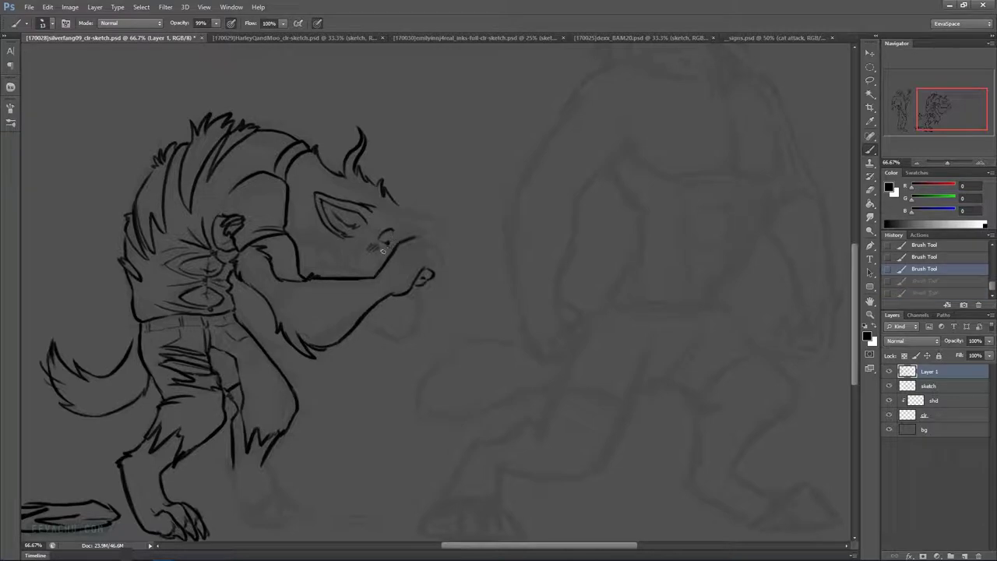
pyautogui.hotkey('ctrl', 'shift', 'z')
pyautogui.hotkey('ctrl', 'shift', 'z')
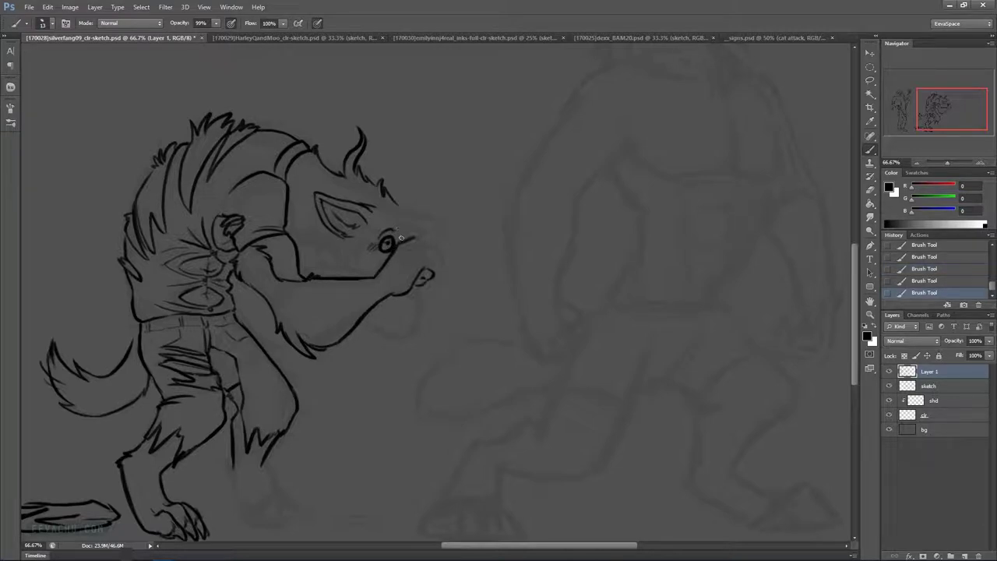
# Erase thin highlights inside the eye's solid black area to open up its concentric rings
pyautogui.press('e')
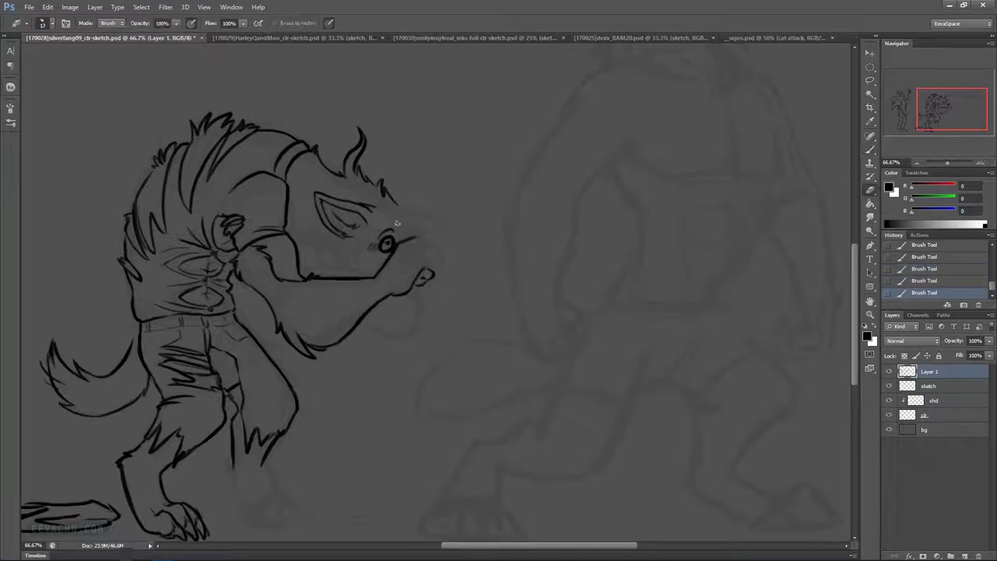
pyautogui.click(383, 243)
pyautogui.moveTo(384, 246); pyautogui.dragTo(377, 246)
pyautogui.click(385, 244)
pyautogui.click(385, 243)
pyautogui.click(385, 244)
pyautogui.click(384, 245)
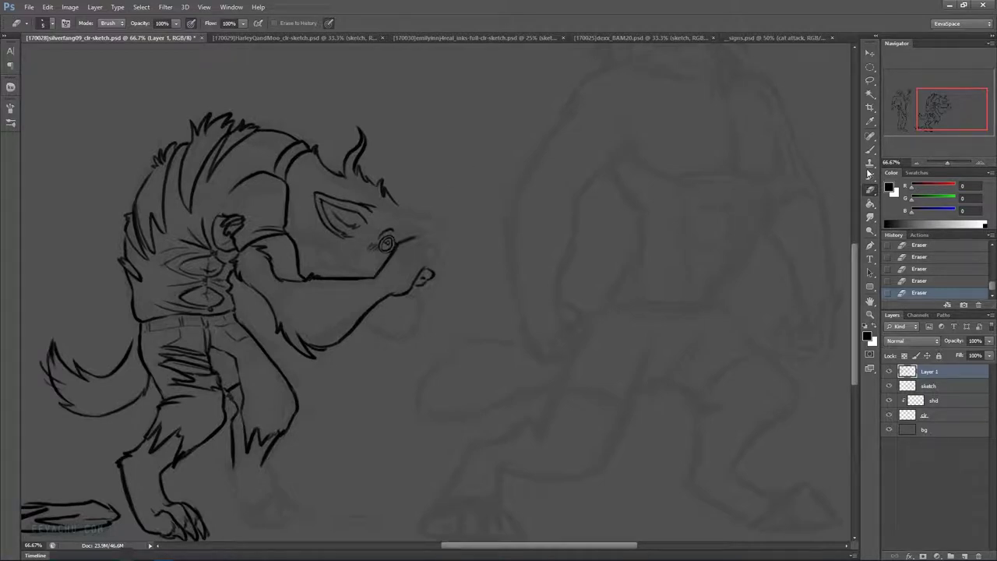
# Ink the jagged cheek fur and the curved jaw line below the hunched werewolf's ear and eye
pyautogui.click(870, 149)
pyautogui.moveTo(343, 237); pyautogui.dragTo(336, 249)
pyautogui.moveTo(335, 248); pyautogui.dragTo(352, 274)
pyautogui.moveTo(347, 270)
pyautogui.mouseDown()
pyautogui.moveTo(364, 275)
pyautogui.moveTo(366, 245)
pyautogui.moveTo(360, 273)
pyautogui.mouseUp()
pyautogui.hotkey('ctrl', 'z')
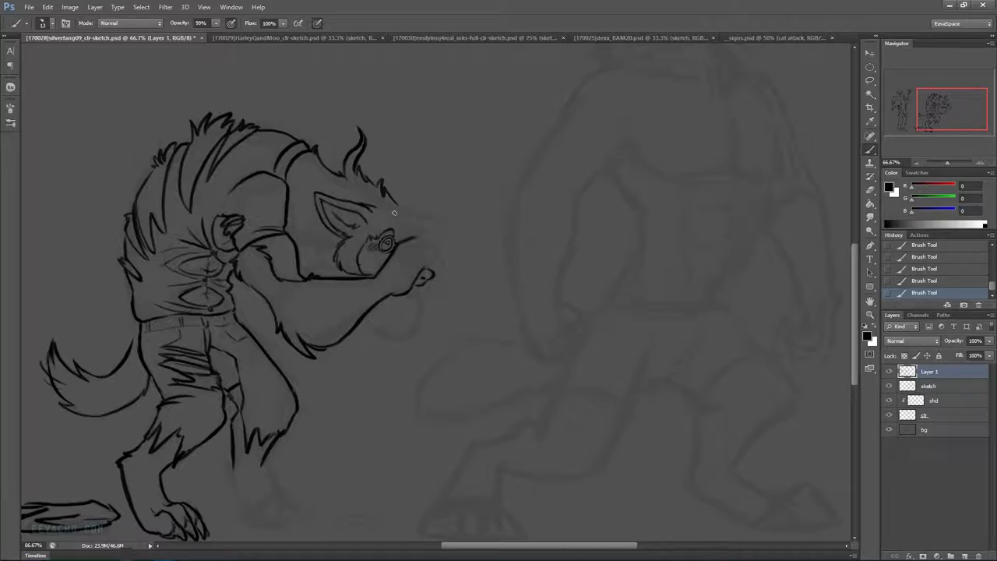
# Ink the hunched werewolf's wrinkled snout with its curled nose and start the fingers beneath it
pyautogui.moveTo(397, 204)
pyautogui.mouseDown()
pyautogui.moveTo(777, 264)
pyautogui.moveTo(611, 270)
pyautogui.moveTo(519, 254)
pyautogui.moveTo(674, 250)
pyautogui.moveTo(673, 232)
pyautogui.moveTo(691, 267)
pyautogui.moveTo(680, 285)
pyautogui.moveTo(670, 281)
pyautogui.moveTo(687, 261)
pyautogui.moveTo(671, 272)
pyautogui.mouseUp()
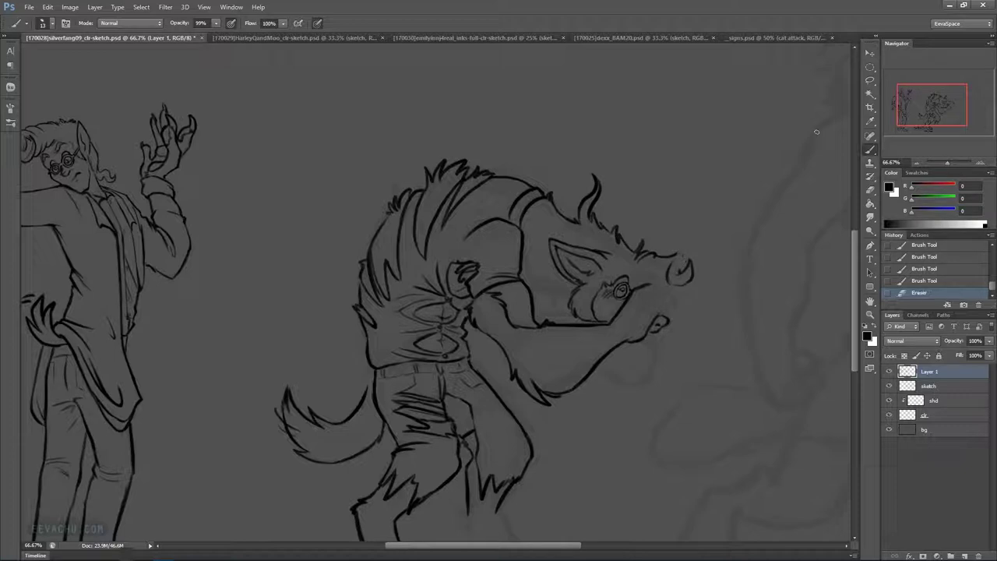
pyautogui.moveTo(672, 256)
pyautogui.mouseDown()
pyautogui.moveTo(690, 266)
pyautogui.moveTo(671, 280)
pyautogui.mouseUp()
pyautogui.moveTo(643, 270)
pyautogui.mouseDown()
pyautogui.moveTo(644, 283)
pyautogui.moveTo(683, 286)
pyautogui.moveTo(659, 286)
pyautogui.moveTo(678, 301)
pyautogui.moveTo(680, 316)
pyautogui.moveTo(664, 321)
pyautogui.mouseUp()
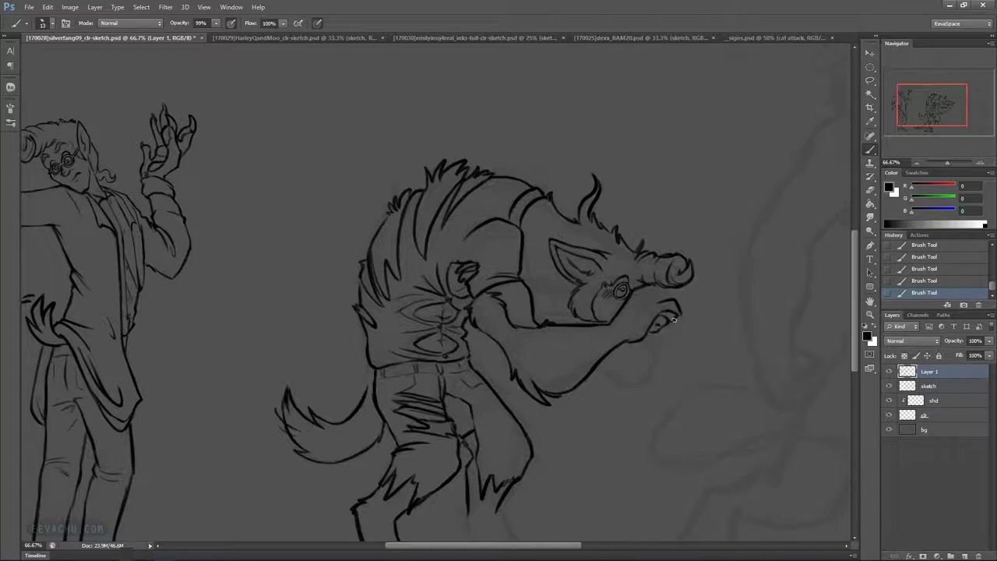
# Finish the fingers of the hand held at the muzzle and ink the lower jaw hanging beneath the hand
pyautogui.moveTo(677, 318)
pyautogui.mouseDown()
pyautogui.moveTo(668, 336)
pyautogui.moveTo(681, 313)
pyautogui.mouseUp()
pyautogui.moveTo(672, 301)
pyautogui.mouseDown()
pyautogui.moveTo(681, 311)
pyautogui.moveTo(681, 300)
pyautogui.mouseUp()
pyautogui.moveTo(669, 334)
pyautogui.mouseDown()
pyautogui.moveTo(648, 376)
pyautogui.moveTo(627, 389)
pyautogui.moveTo(639, 384)
pyautogui.moveTo(620, 363)
pyautogui.moveTo(611, 384)
pyautogui.moveTo(617, 347)
pyautogui.moveTo(613, 378)
pyautogui.mouseUp()
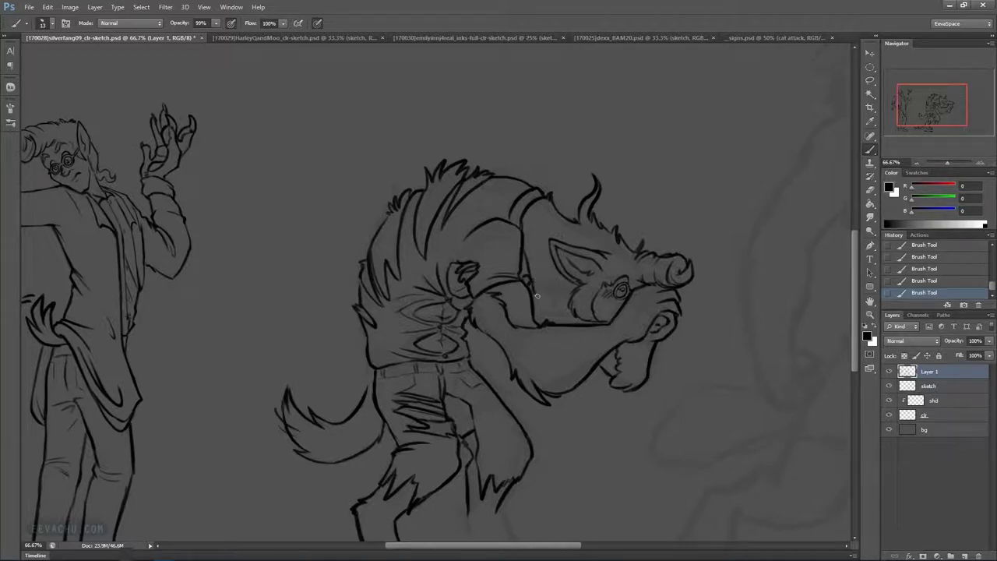
# Ink the throat's fur edge between the sleeve and the cheek, down to the top of the forearm
pyautogui.moveTo(542, 290); pyautogui.dragTo(570, 302)
pyautogui.moveTo(746, 329)
pyautogui.mouseDown()
pyautogui.moveTo(427, 423)
pyautogui.moveTo(622, 353)
pyautogui.mouseUp()
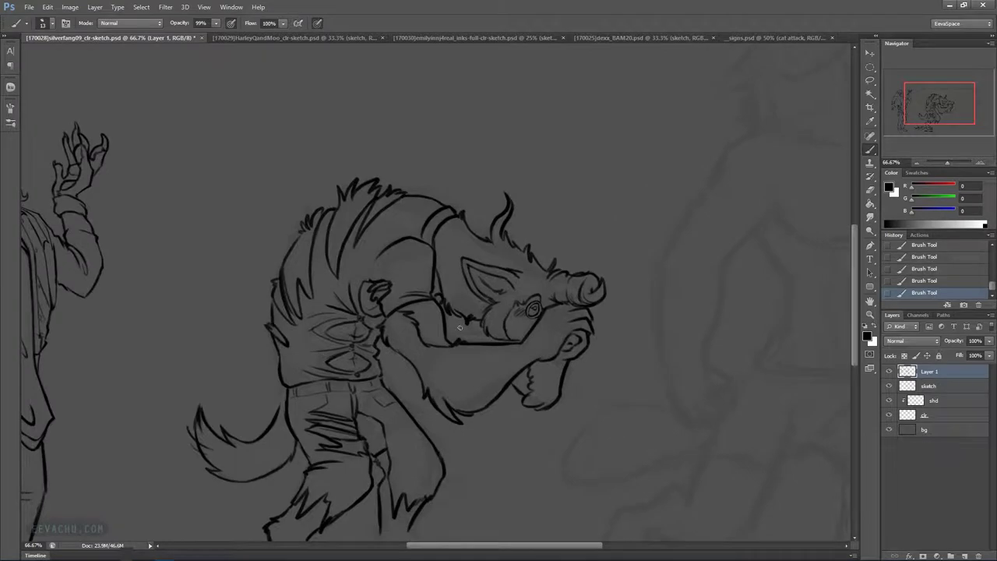
pyautogui.moveTo(445, 326)
pyautogui.mouseDown()
pyautogui.moveTo(460, 340)
pyautogui.moveTo(525, 346)
pyautogui.mouseUp()
# Ink the hunched werewolf's front lower leg and its clawed foot
pyautogui.moveTo(582, 456); pyautogui.dragTo(596, 310)
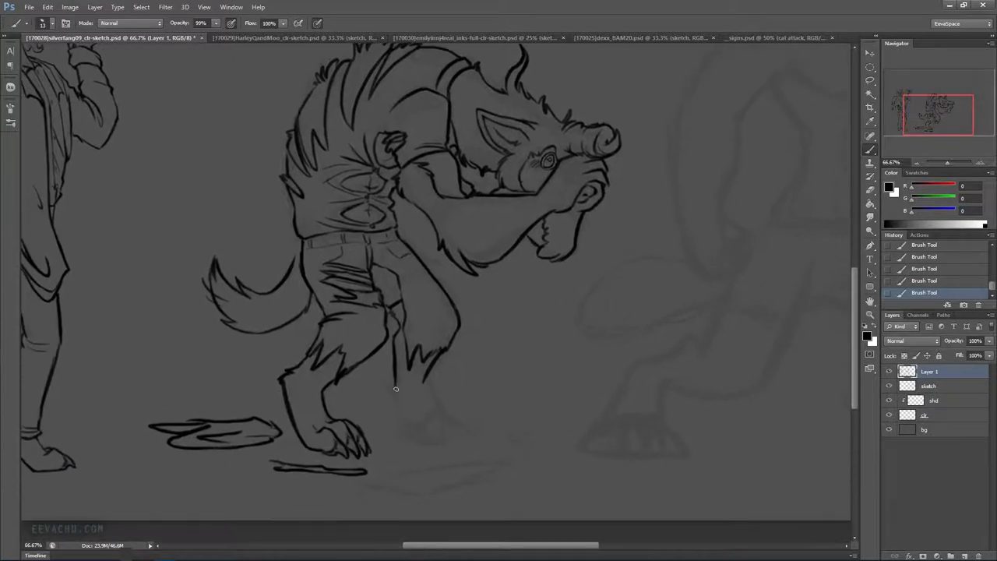
pyautogui.moveTo(394, 392)
pyautogui.mouseDown()
pyautogui.moveTo(406, 434)
pyautogui.moveTo(430, 424)
pyautogui.moveTo(426, 417)
pyautogui.moveTo(442, 423)
pyautogui.moveTo(440, 412)
pyautogui.moveTo(463, 430)
pyautogui.mouseUp()
pyautogui.moveTo(430, 385)
pyautogui.mouseDown()
pyautogui.moveTo(420, 441)
pyautogui.moveTo(428, 451)
pyautogui.moveTo(431, 440)
pyautogui.moveTo(423, 432)
pyautogui.moveTo(429, 453)
pyautogui.moveTo(424, 434)
pyautogui.moveTo(433, 445)
pyautogui.moveTo(437, 433)
pyautogui.moveTo(443, 451)
pyautogui.moveTo(438, 427)
pyautogui.moveTo(443, 439)
pyautogui.moveTo(452, 426)
pyautogui.moveTo(454, 448)
pyautogui.moveTo(461, 428)
pyautogui.moveTo(466, 448)
pyautogui.moveTo(453, 432)
pyautogui.moveTo(440, 447)
pyautogui.moveTo(413, 435)
pyautogui.moveTo(446, 441)
pyautogui.mouseUp()
pyautogui.hotkey('ctrl', 'alt', 'z')
pyautogui.hotkey('ctrl', 'alt', 'z')
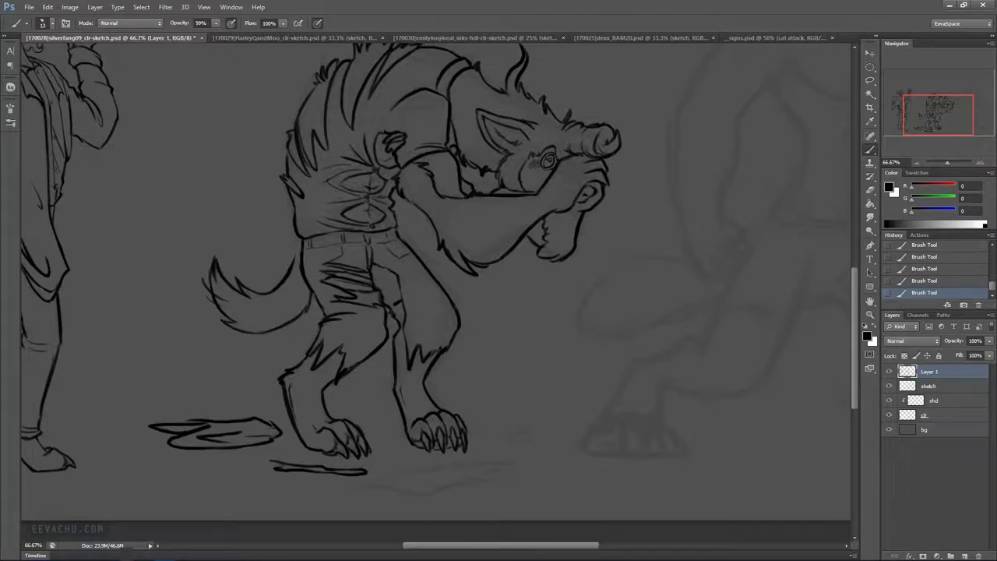
# Add small details to the front trouser leg and ink the puddle shapes on the ground around the front foot
pyautogui.moveTo(391, 247); pyautogui.dragTo(402, 256)
pyautogui.moveTo(384, 290)
pyautogui.mouseDown()
pyautogui.moveTo(395, 300)
pyautogui.moveTo(398, 284)
pyautogui.mouseUp()
pyautogui.moveTo(363, 480)
pyautogui.mouseDown()
pyautogui.moveTo(509, 466)
pyautogui.moveTo(421, 492)
pyautogui.mouseUp()
pyautogui.moveTo(358, 482); pyautogui.dragTo(458, 492)
pyautogui.moveTo(524, 444)
pyautogui.mouseDown()
pyautogui.moveTo(494, 436)
pyautogui.moveTo(516, 427)
pyautogui.moveTo(473, 418)
pyautogui.moveTo(547, 419)
pyautogui.moveTo(543, 444)
pyautogui.moveTo(505, 443)
pyautogui.mouseUp()
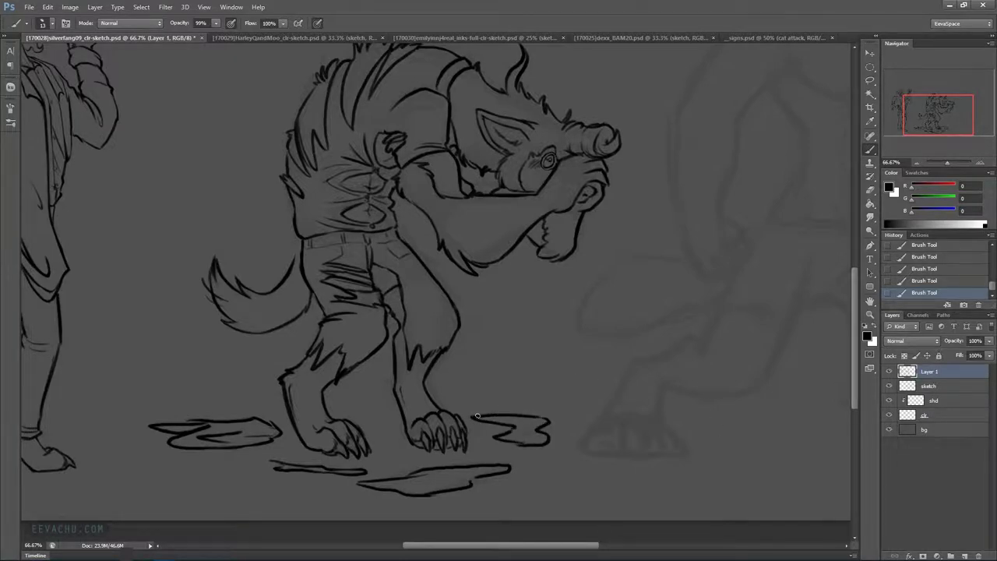
pyautogui.moveTo(477, 406); pyautogui.dragTo(491, 414)
pyautogui.moveTo(509, 472)
pyautogui.mouseDown()
pyautogui.moveTo(520, 477)
pyautogui.moveTo(508, 484)
pyautogui.mouseUp()
# Save the file and check the line art with the sketch layer hidden, restoring the layer's visibility at the end
pyautogui.hotkey('ctrl', 's')
pyautogui.moveTo(746, 350); pyautogui.dragTo(672, 364)
pyautogui.click(890, 386)
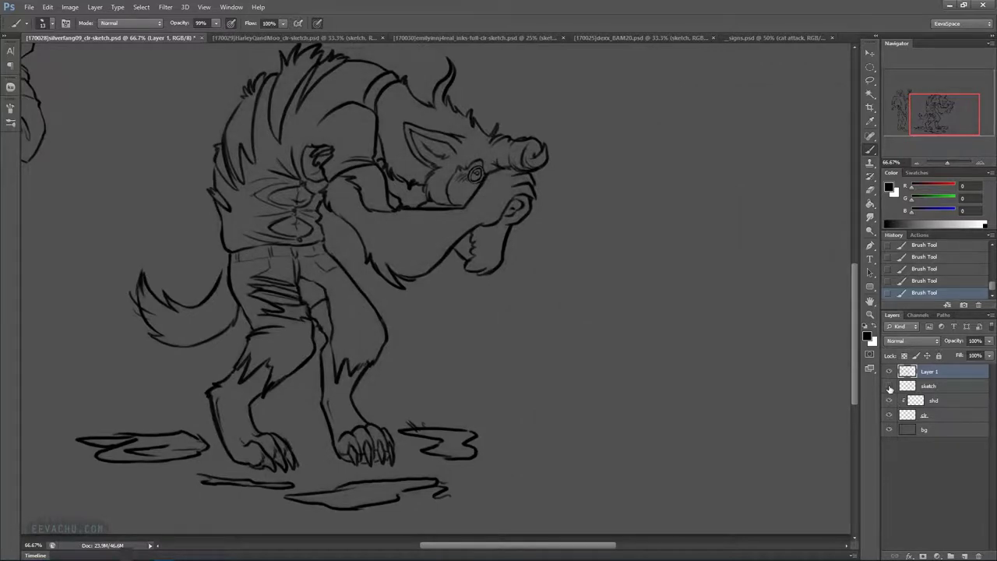
pyautogui.click(890, 389)
# Ink the pointed ear of the large standing werewolf with a few inner strokes, erasing the overshoot at its base
pyautogui.moveTo(694, 344); pyautogui.dragTo(257, 538)
pyautogui.moveTo(524, 367); pyautogui.dragTo(616, 388)
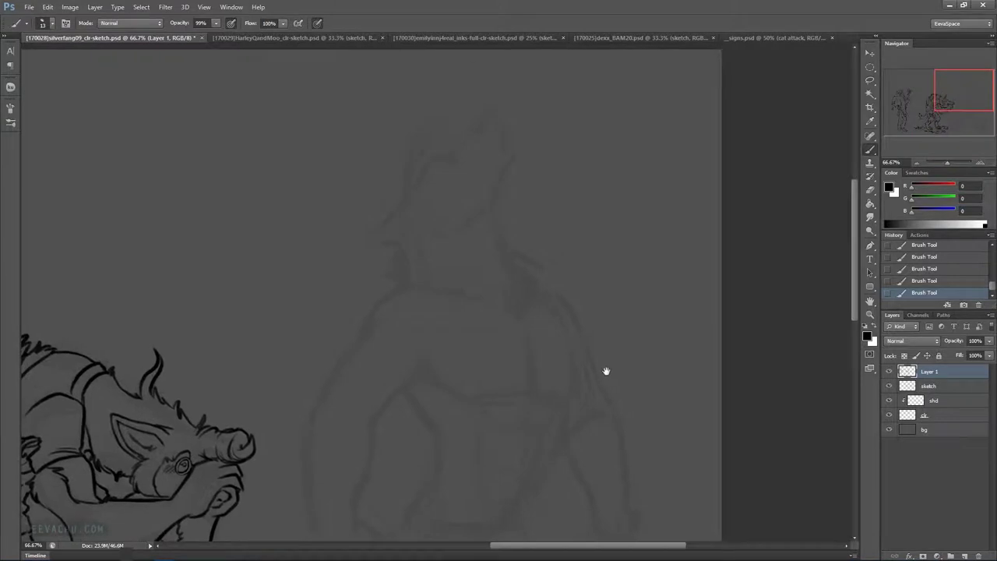
pyautogui.moveTo(412, 213)
pyautogui.mouseDown()
pyautogui.moveTo(389, 234)
pyautogui.moveTo(407, 197)
pyautogui.mouseUp()
pyautogui.moveTo(373, 231); pyautogui.dragTo(406, 184)
pyautogui.moveTo(384, 216); pyautogui.dragTo(405, 187)
pyautogui.click(870, 190)
pyautogui.rightClick(517, 194)
pyautogui.click(518, 203)
pyautogui.moveTo(413, 176); pyautogui.dragTo(406, 182)
pyautogui.click(870, 149)
pyautogui.moveTo(395, 199); pyautogui.dragTo(406, 182)
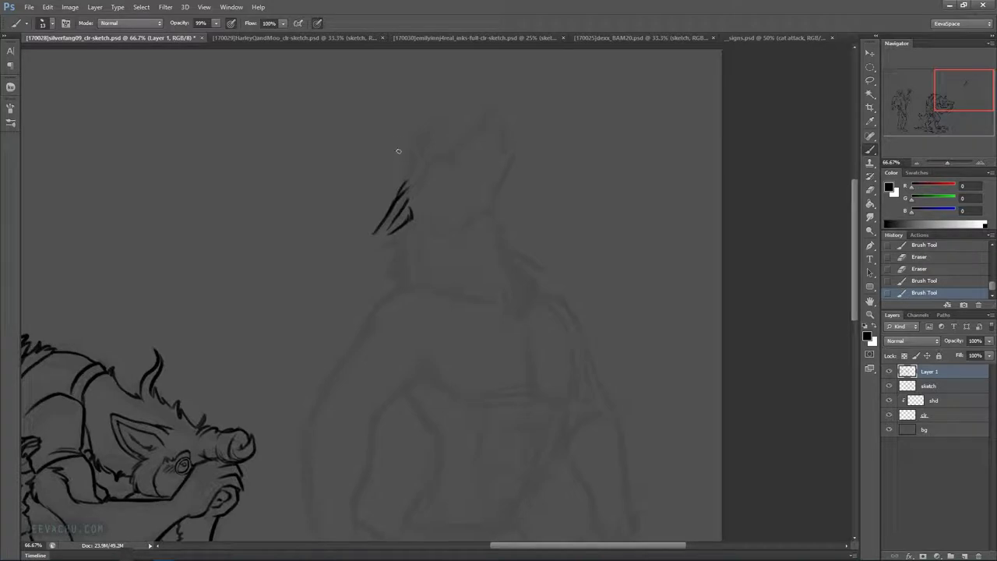
pyautogui.moveTo(401, 176)
pyautogui.mouseDown()
pyautogui.moveTo(414, 144)
pyautogui.moveTo(405, 144)
pyautogui.mouseUp()
pyautogui.moveTo(427, 104)
pyautogui.mouseDown()
pyautogui.moveTo(405, 133)
pyautogui.moveTo(416, 109)
pyautogui.mouseUp()
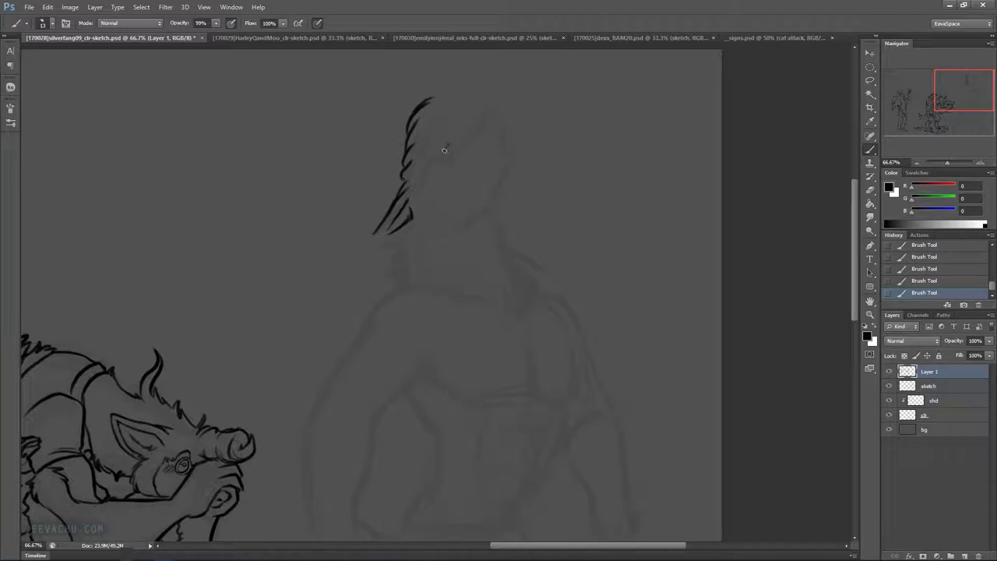
pyautogui.hotkey('ctrl', 'alt', 'z')
pyautogui.hotkey('ctrl', 'alt', 'z')
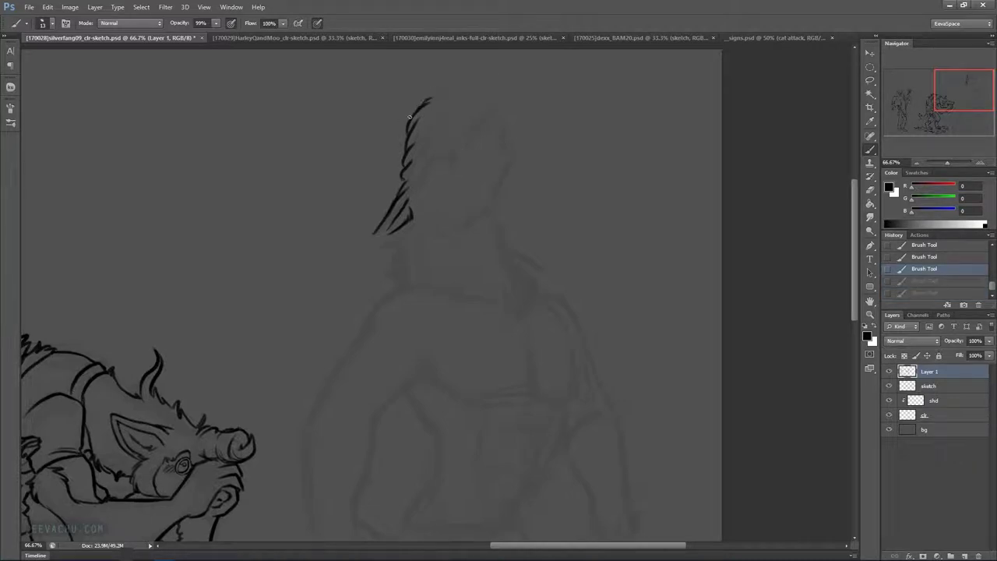
pyautogui.moveTo(433, 95); pyautogui.dragTo(420, 98)
pyautogui.moveTo(429, 138); pyautogui.dragTo(450, 135)
pyautogui.moveTo(419, 108); pyautogui.dragTo(399, 158)
pyautogui.hotkey('ctrl', 'alt', 'z')
pyautogui.hotkey('ctrl', 'alt', 'z')
pyautogui.hotkey('ctrl', 'alt', 'z')
pyautogui.hotkey('ctrl', 'alt', 'z')
pyautogui.hotkey('ctrl', 'alt', 'z')
pyautogui.hotkey('ctrl', 'alt', 'z')
pyautogui.hotkey('ctrl', 'alt', 'z')
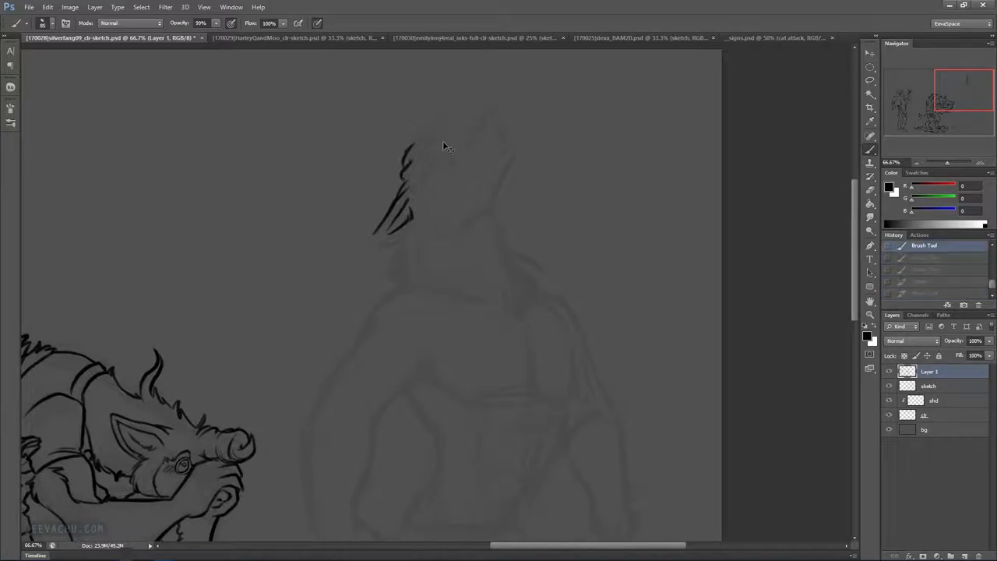
# Set the brush size to 16 and ink the brow and wrinkles above the hunched werewolf's eye
pyautogui.moveTo(450, 122); pyautogui.dragTo(436, 122)
pyautogui.moveTo(199, 427); pyautogui.dragTo(262, 321)
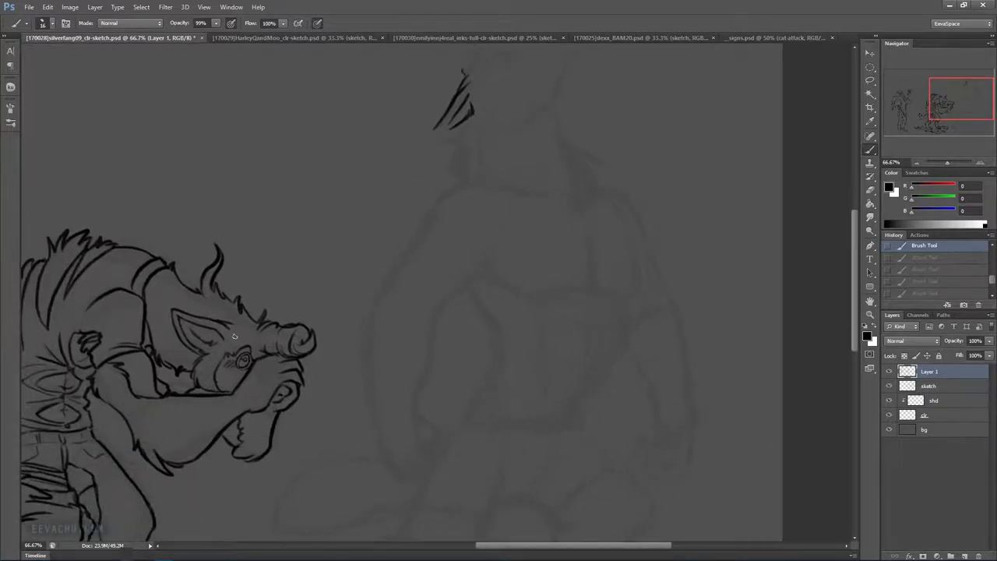
pyautogui.moveTo(257, 344)
pyautogui.mouseDown()
pyautogui.moveTo(261, 352)
pyautogui.moveTo(246, 341)
pyautogui.mouseUp()
pyautogui.hotkey('ctrl', 'z')
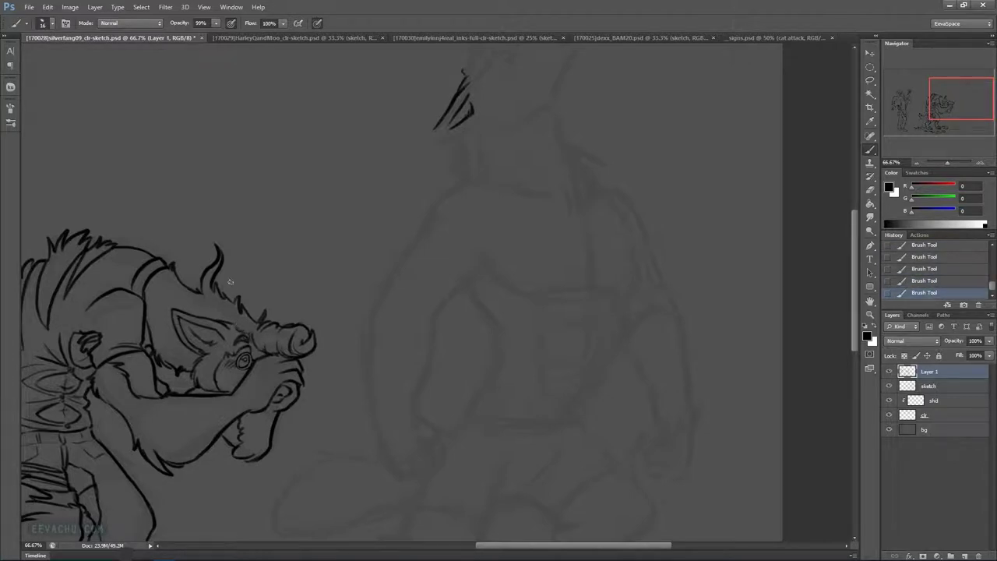
pyautogui.moveTo(586, 187); pyautogui.dragTo(522, 286)
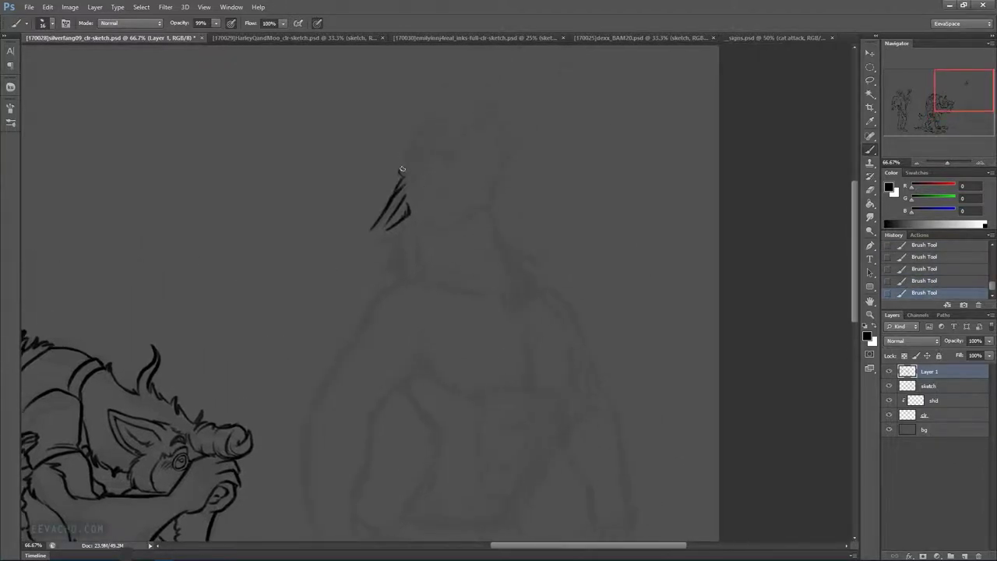
pyautogui.moveTo(402, 139); pyautogui.dragTo(399, 155)
pyautogui.hotkey('ctrl', 'z')
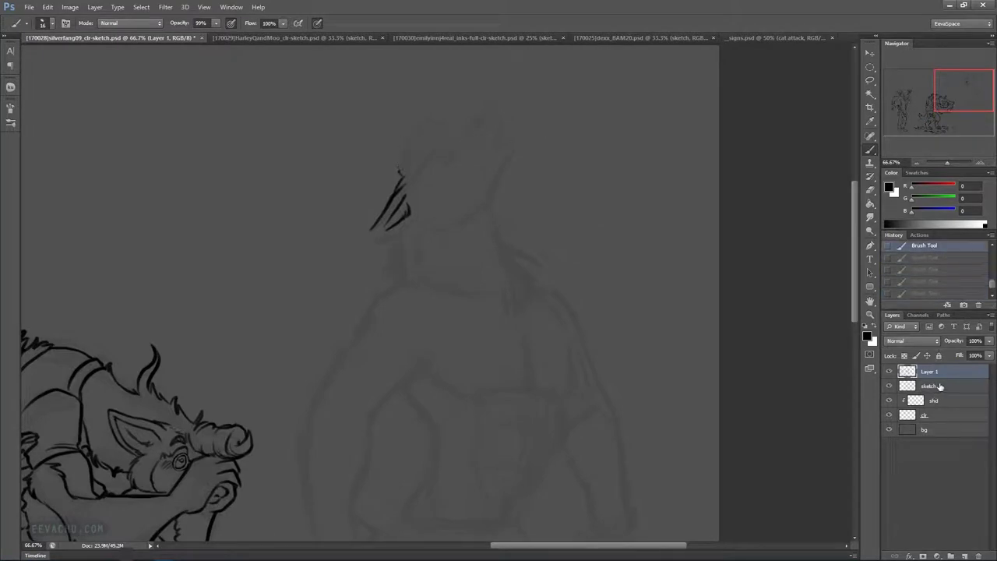
# On the sketch layer, rough in a rolled pompadour, the snout, nostril and eye on the standing werewolf's raised head
pyautogui.hotkey('alt', '[')
pyautogui.moveTo(437, 149); pyautogui.dragTo(443, 125)
pyautogui.moveTo(401, 165)
pyautogui.mouseDown()
pyautogui.moveTo(405, 113)
pyautogui.moveTo(450, 91)
pyautogui.mouseUp()
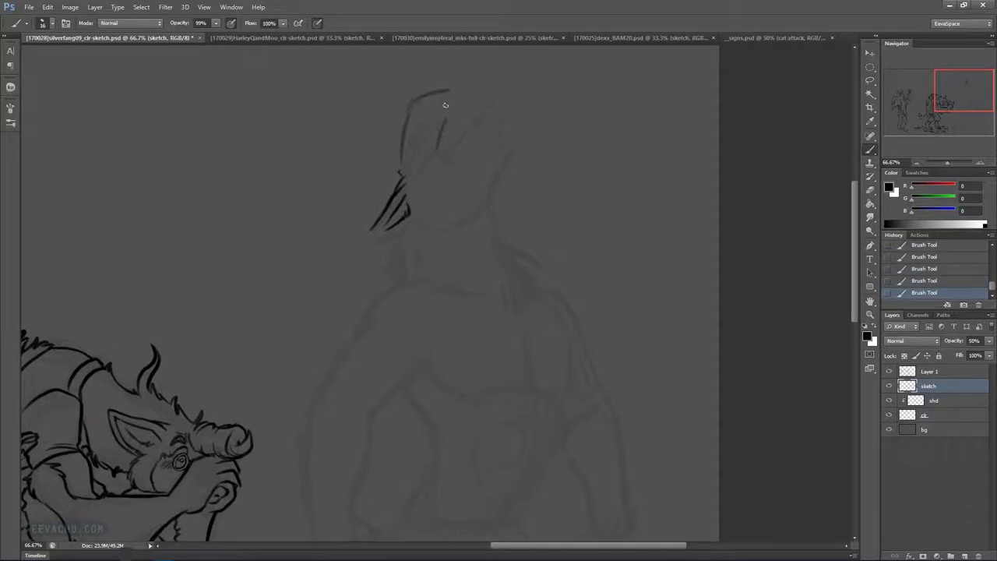
pyautogui.moveTo(431, 111); pyautogui.dragTo(442, 106)
pyautogui.moveTo(448, 103)
pyautogui.mouseDown()
pyautogui.moveTo(428, 98)
pyautogui.moveTo(460, 90)
pyautogui.moveTo(461, 115)
pyautogui.moveTo(443, 98)
pyautogui.moveTo(428, 108)
pyautogui.moveTo(443, 133)
pyautogui.mouseUp()
pyautogui.moveTo(450, 131); pyautogui.dragTo(432, 149)
pyautogui.moveTo(438, 151)
pyautogui.mouseDown()
pyautogui.moveTo(402, 152)
pyautogui.moveTo(402, 133)
pyautogui.moveTo(413, 145)
pyautogui.moveTo(411, 99)
pyautogui.moveTo(432, 123)
pyautogui.moveTo(414, 101)
pyautogui.moveTo(428, 93)
pyautogui.moveTo(414, 124)
pyautogui.moveTo(442, 110)
pyautogui.moveTo(446, 120)
pyautogui.moveTo(405, 123)
pyautogui.moveTo(406, 163)
pyautogui.moveTo(444, 153)
pyautogui.moveTo(430, 160)
pyautogui.moveTo(463, 97)
pyautogui.moveTo(448, 146)
pyautogui.moveTo(492, 123)
pyautogui.mouseUp()
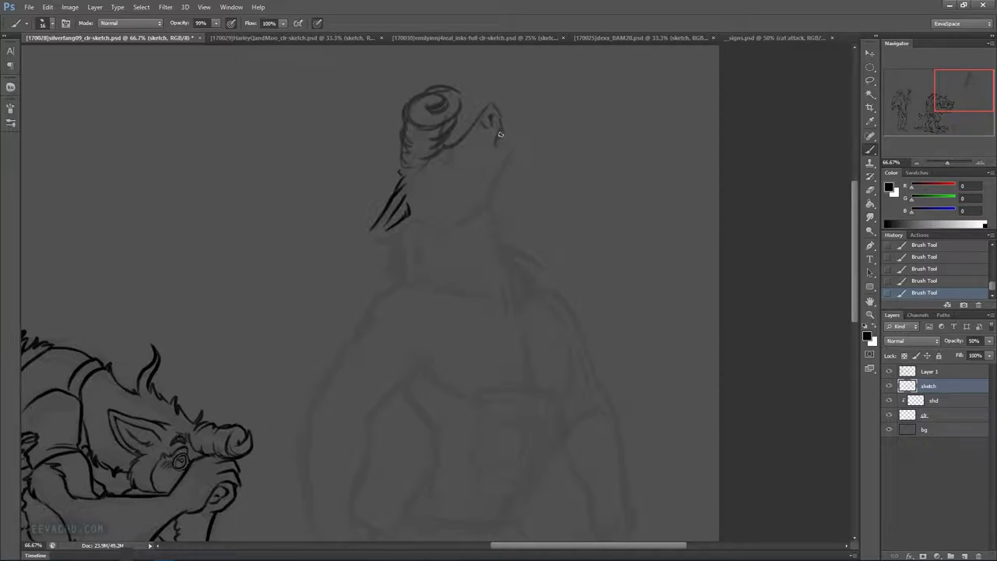
pyautogui.moveTo(497, 146); pyautogui.dragTo(499, 139)
pyautogui.moveTo(437, 147)
pyautogui.mouseDown()
pyautogui.moveTo(450, 103)
pyautogui.moveTo(441, 168)
pyautogui.moveTo(432, 130)
pyautogui.moveTo(439, 162)
pyautogui.mouseUp()
pyautogui.moveTo(616, 248); pyautogui.dragTo(659, 321)
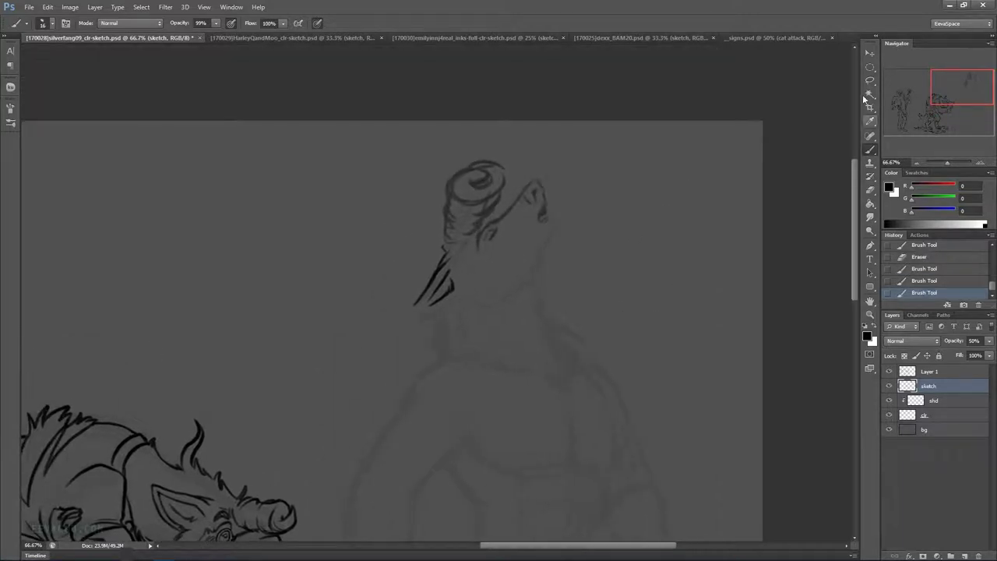
# Lasso the sketched pompadour, shift it towards the back of the head and rotate it slightly counterclockwise
pyautogui.click(871, 81)
pyautogui.moveTo(503, 147)
pyautogui.mouseDown()
pyautogui.moveTo(510, 196)
pyautogui.moveTo(443, 244)
pyautogui.moveTo(477, 139)
pyautogui.moveTo(481, 181)
pyautogui.mouseUp()
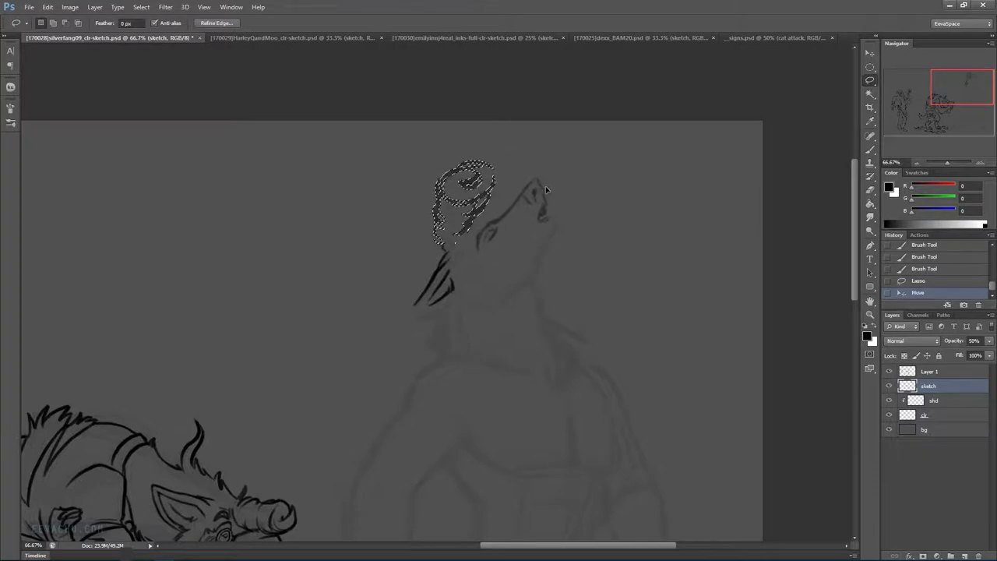
pyautogui.hotkey('ctrl', 't')
pyautogui.moveTo(554, 161); pyautogui.dragTo(545, 152)
pyautogui.moveTo(478, 188); pyautogui.dragTo(485, 182)
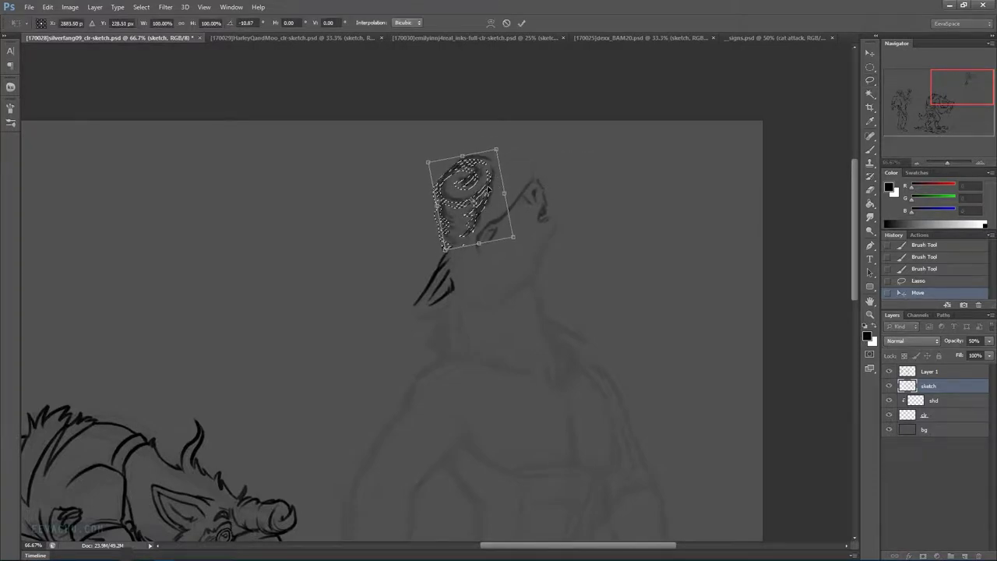
pyautogui.press('Return')
pyautogui.press('Return')
pyautogui.hotkey('ctrl', 'd')
# Rework the sketch where the pompadour meets the brow and strengthen the brow line leading into the snout
pyautogui.click(871, 150)
pyautogui.moveTo(480, 226); pyautogui.dragTo(487, 212)
pyautogui.moveTo(487, 207); pyautogui.dragTo(480, 221)
pyautogui.moveTo(481, 214)
pyautogui.mouseDown()
pyautogui.moveTo(459, 235)
pyautogui.moveTo(480, 216)
pyautogui.moveTo(472, 229)
pyautogui.moveTo(487, 181)
pyautogui.moveTo(479, 235)
pyautogui.mouseUp()
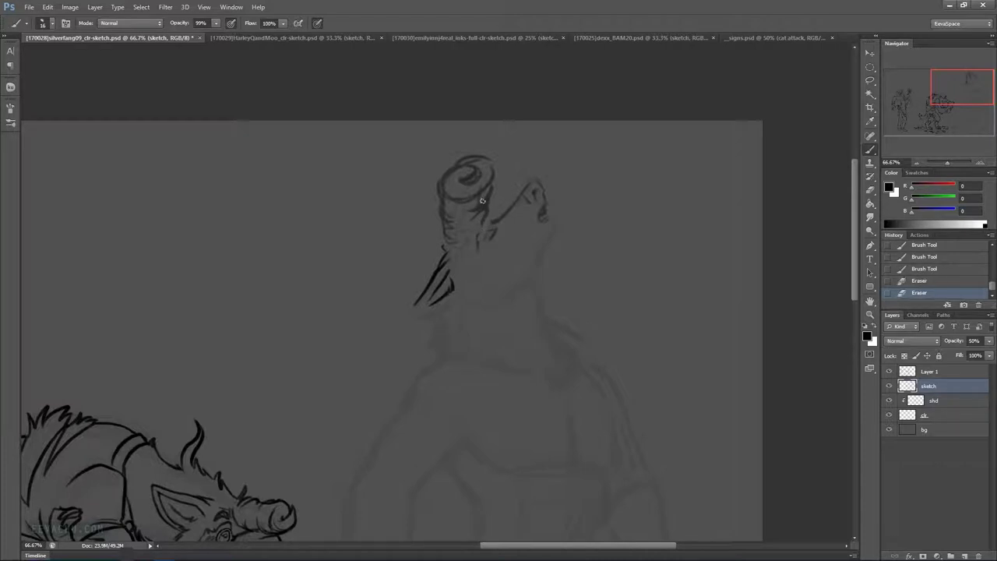
pyautogui.moveTo(483, 225); pyautogui.dragTo(499, 220)
pyautogui.moveTo(534, 187)
pyautogui.mouseDown()
pyautogui.moveTo(445, 236)
pyautogui.moveTo(443, 221)
pyautogui.mouseUp()
pyautogui.moveTo(478, 204); pyautogui.dragTo(466, 265)
pyautogui.moveTo(479, 220); pyautogui.dragTo(484, 209)
# Erase the whole rough pompadour from the sketch with an enlarged eraser, keeping the snout and eye
pyautogui.click(870, 191)
pyautogui.keyDown('alt'); pyautogui.rightClick(507, 181); pyautogui.keyUp('alt')
pyautogui.moveTo(497, 163)
pyautogui.mouseDown()
pyautogui.moveTo(429, 229)
pyautogui.moveTo(467, 189)
pyautogui.mouseUp()
# Redraw the pompadour's back edge rising into a curled tip on the sketch layer, with small fur tufts above the ear
pyautogui.press('b')
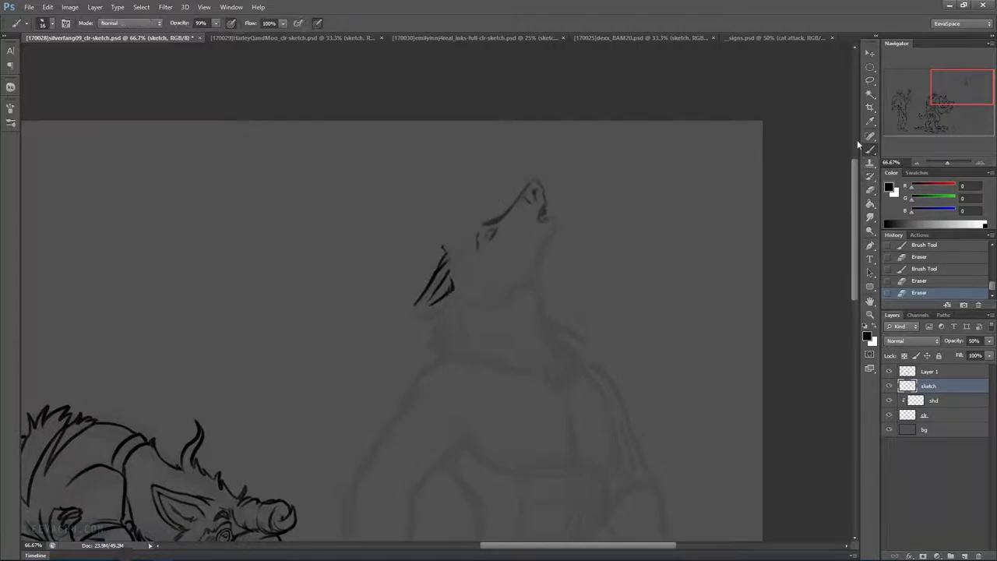
pyautogui.moveTo(442, 247); pyautogui.dragTo(443, 249)
pyautogui.moveTo(440, 234); pyautogui.dragTo(441, 250)
pyautogui.moveTo(439, 229)
pyautogui.mouseDown()
pyautogui.moveTo(429, 265)
pyautogui.moveTo(439, 269)
pyautogui.moveTo(447, 191)
pyautogui.moveTo(465, 164)
pyautogui.moveTo(475, 168)
pyautogui.moveTo(453, 176)
pyautogui.moveTo(483, 160)
pyautogui.mouseUp()
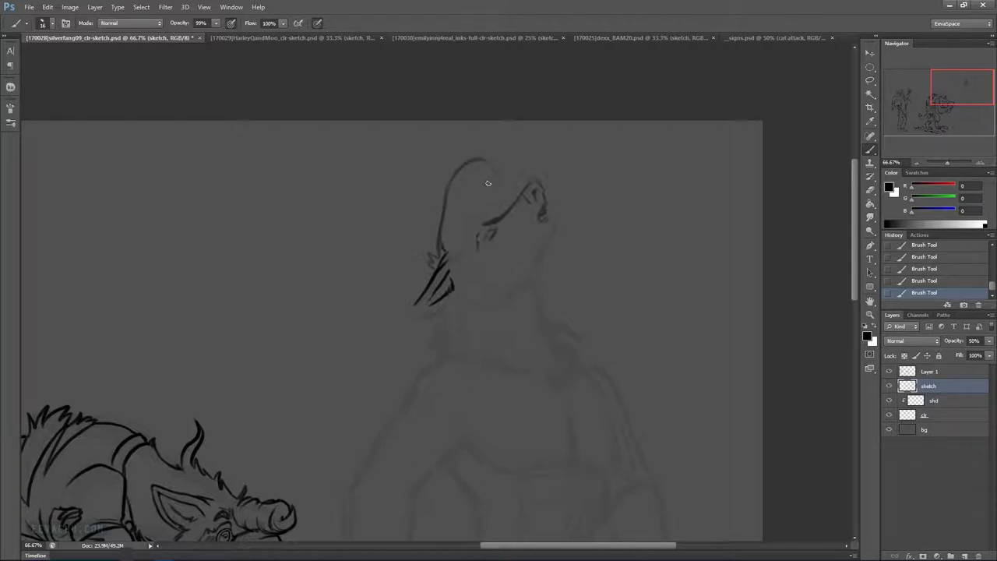
pyautogui.moveTo(499, 182)
pyautogui.mouseDown()
pyautogui.moveTo(655, 147)
pyautogui.moveTo(488, 158)
pyautogui.moveTo(430, 150)
pyautogui.moveTo(418, 128)
pyautogui.moveTo(428, 145)
pyautogui.moveTo(406, 154)
pyautogui.moveTo(399, 134)
pyautogui.mouseUp()
pyautogui.moveTo(285, 292); pyautogui.dragTo(582, 220)
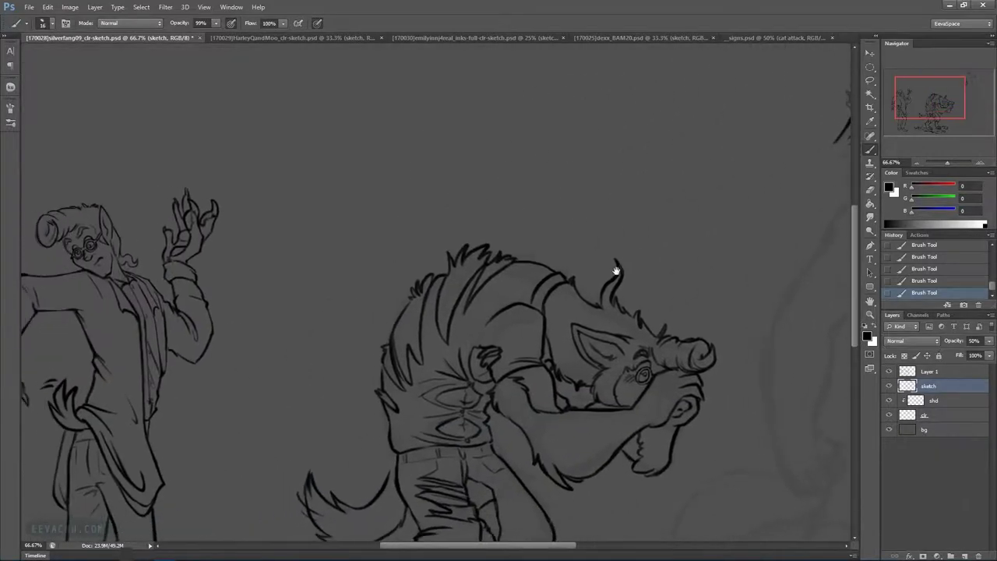
pyautogui.moveTo(670, 257); pyautogui.dragTo(257, 382)
pyautogui.moveTo(661, 234); pyautogui.dragTo(512, 243)
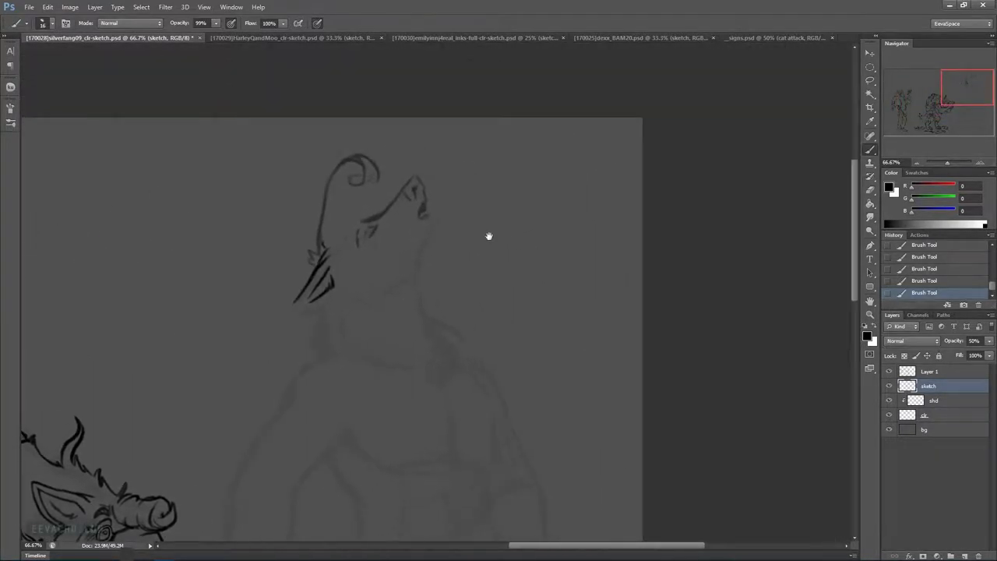
# Sketch the pompadour's front edge and the brow folds, and outline the open lower jaw with fur along the cheek
pyautogui.moveTo(364, 176)
pyautogui.mouseDown()
pyautogui.moveTo(350, 197)
pyautogui.moveTo(377, 171)
pyautogui.moveTo(336, 183)
pyautogui.moveTo(365, 198)
pyautogui.moveTo(347, 214)
pyautogui.moveTo(370, 203)
pyautogui.moveTo(339, 250)
pyautogui.moveTo(347, 258)
pyautogui.moveTo(373, 228)
pyautogui.mouseUp()
pyautogui.moveTo(366, 229); pyautogui.dragTo(374, 228)
pyautogui.moveTo(371, 228); pyautogui.dragTo(362, 226)
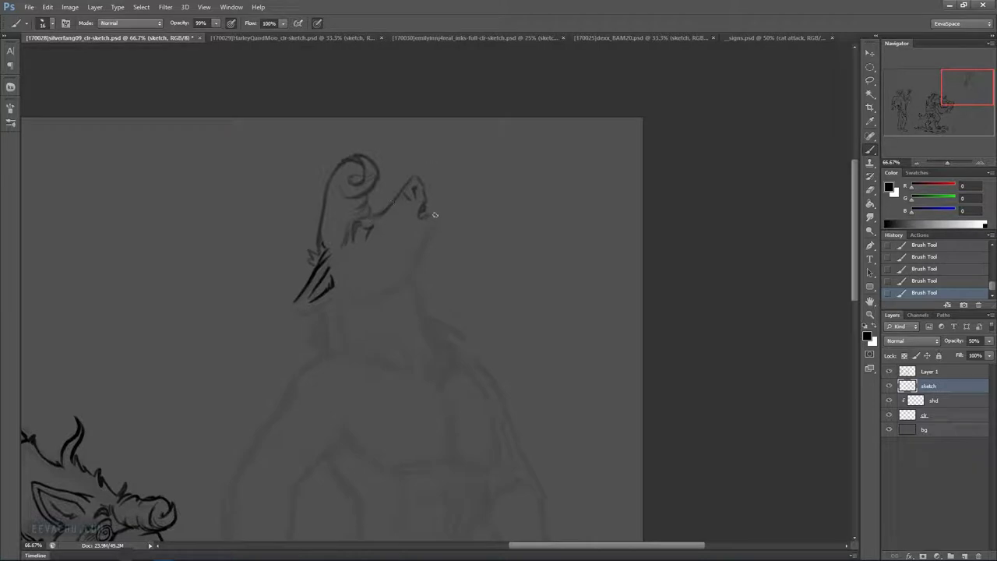
pyautogui.moveTo(433, 218); pyautogui.dragTo(436, 233)
pyautogui.moveTo(432, 229)
pyautogui.mouseDown()
pyautogui.moveTo(386, 296)
pyautogui.moveTo(350, 295)
pyautogui.moveTo(363, 304)
pyautogui.moveTo(398, 291)
pyautogui.mouseUp()
# Clean up the inside of the pompadour's curl with the eraser and redraw its spiral and wavy back edge
pyautogui.press('e')
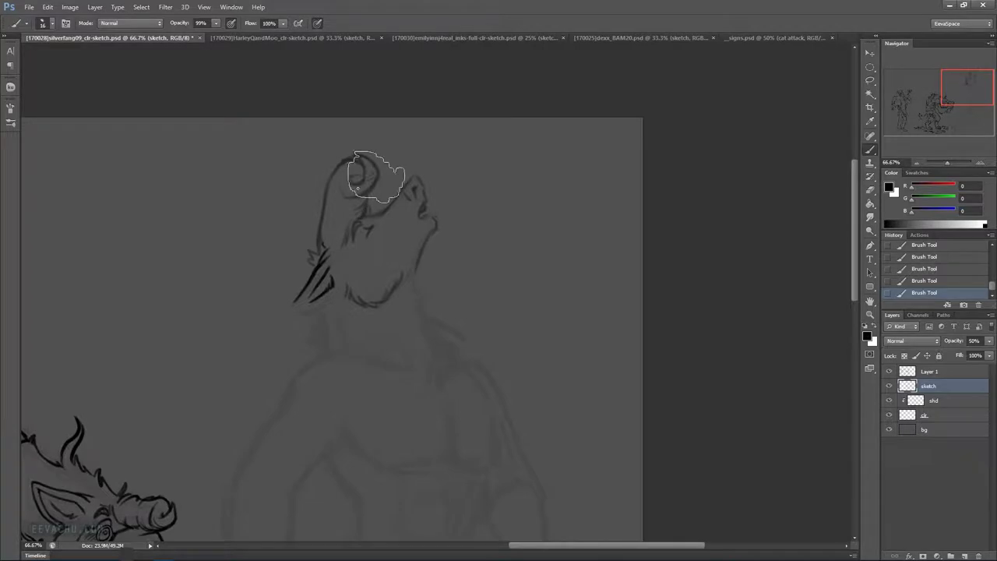
pyautogui.moveTo(393, 186)
pyautogui.mouseDown()
pyautogui.moveTo(364, 189)
pyautogui.moveTo(368, 204)
pyautogui.mouseUp()
pyautogui.moveTo(369, 204)
pyautogui.mouseDown()
pyautogui.moveTo(371, 170)
pyautogui.moveTo(357, 189)
pyautogui.mouseUp()
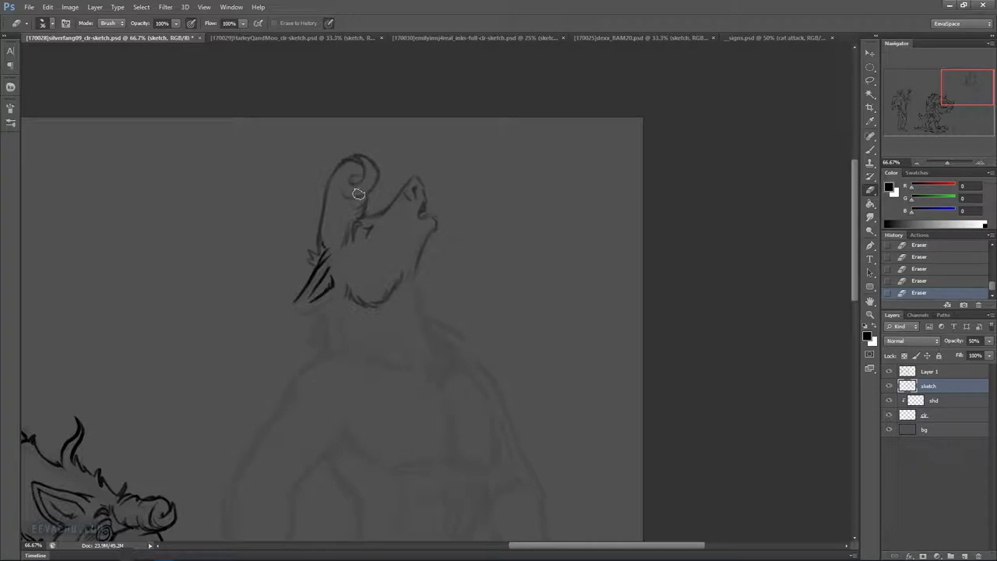
pyautogui.click(869, 149)
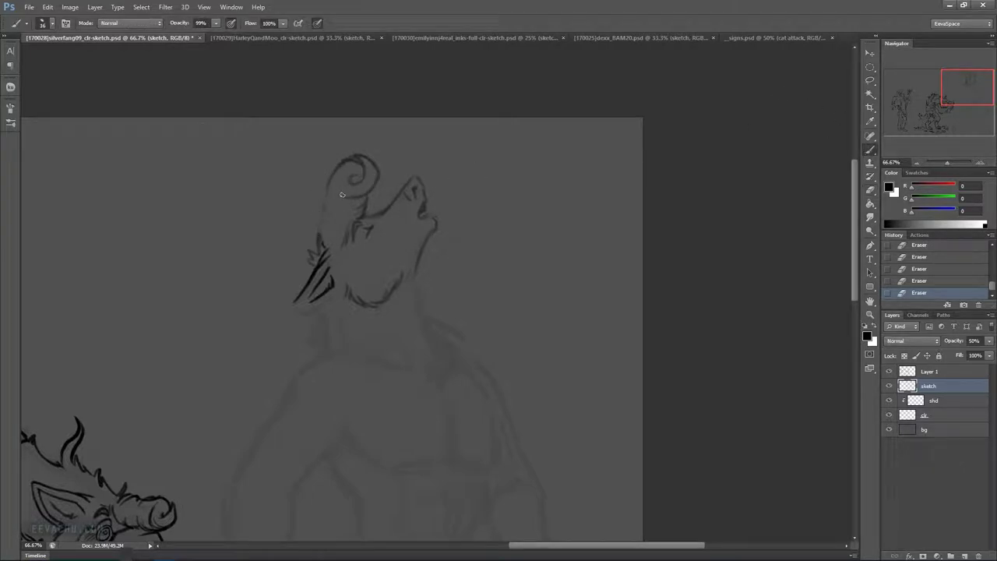
pyautogui.moveTo(334, 191); pyautogui.dragTo(328, 188)
pyautogui.moveTo(330, 180); pyautogui.dragTo(328, 193)
pyautogui.moveTo(329, 184); pyautogui.dragTo(323, 224)
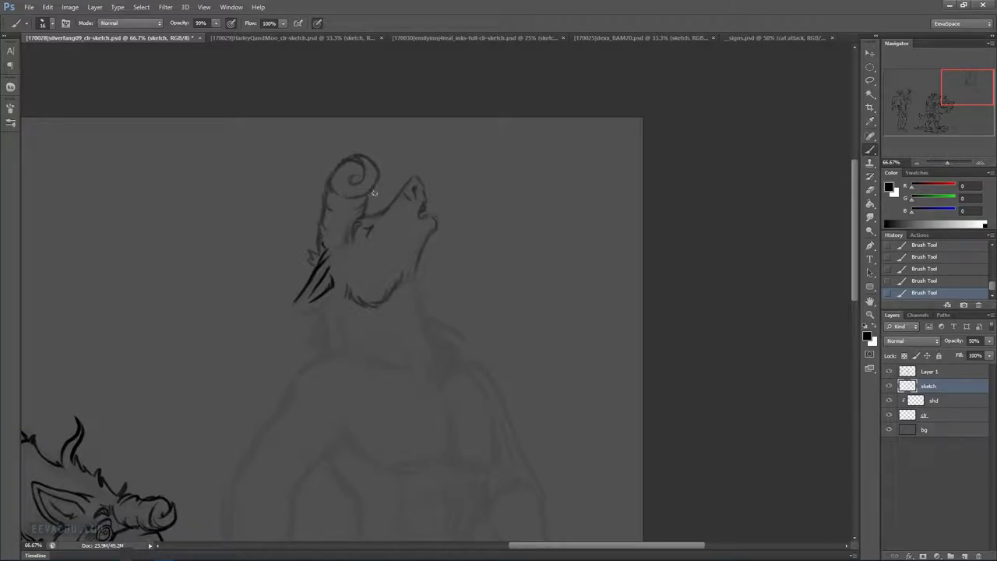
# Sketch the front of the neck with a fur tuft and the ear's rounded tip, undoing the last fur strokes at the nape
pyautogui.moveTo(414, 274); pyautogui.dragTo(425, 292)
pyautogui.moveTo(426, 292); pyautogui.dragTo(425, 316)
pyautogui.moveTo(290, 304)
pyautogui.mouseDown()
pyautogui.moveTo(307, 317)
pyautogui.moveTo(327, 299)
pyautogui.moveTo(311, 334)
pyautogui.moveTo(320, 358)
pyautogui.mouseUp()
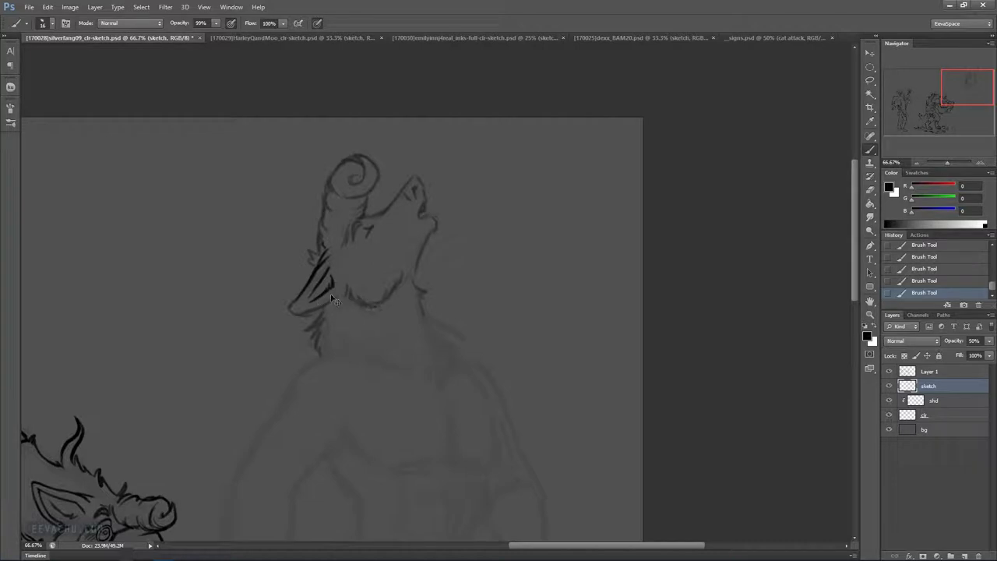
pyautogui.hotkey('ctrl', 'alt', 'z')
pyautogui.hotkey('ctrl', 'alt', 'z')
pyautogui.hotkey('ctrl', 'alt', 'z')
pyautogui.hotkey('ctrl', 'alt', 'z')
# Sketch fur tufts behind the ear and at the nape, and outline the shaggy ruff across the shoulder and upper chest
pyautogui.moveTo(313, 264); pyautogui.dragTo(306, 279)
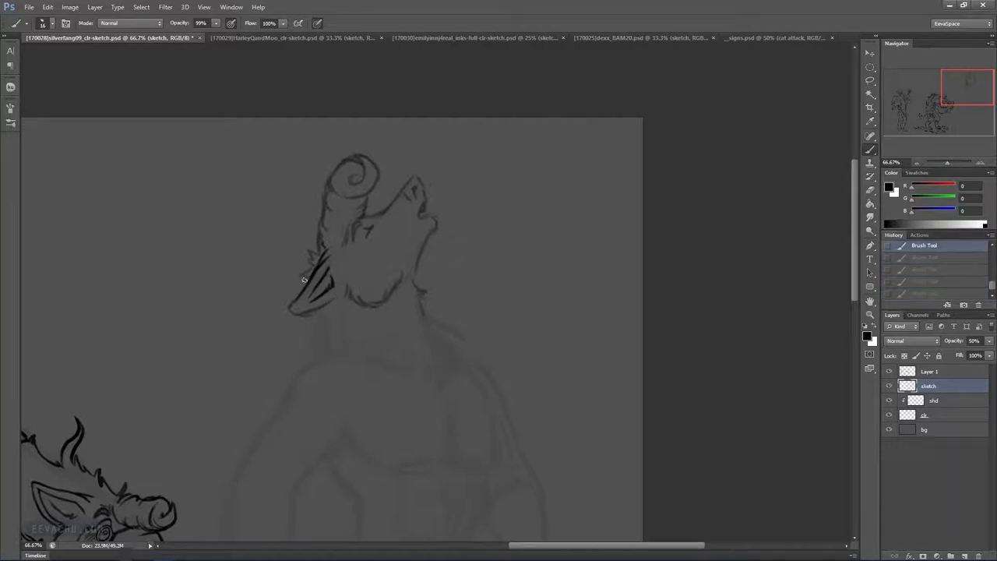
pyautogui.moveTo(330, 310)
pyautogui.mouseDown()
pyautogui.moveTo(309, 334)
pyautogui.moveTo(318, 351)
pyautogui.mouseUp()
pyautogui.moveTo(422, 308); pyautogui.dragTo(456, 322)
pyautogui.moveTo(439, 324); pyautogui.dragTo(463, 349)
pyautogui.moveTo(484, 341)
pyautogui.mouseDown()
pyautogui.moveTo(408, 210)
pyautogui.moveTo(350, 259)
pyautogui.mouseUp()
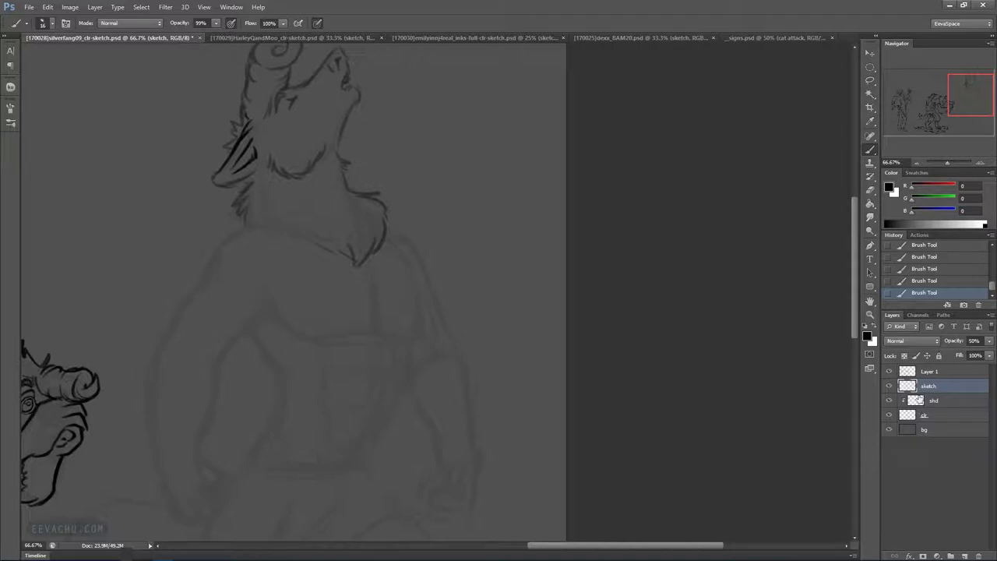
pyautogui.click(941, 375)
pyautogui.moveTo(444, 228); pyautogui.dragTo(465, 329)
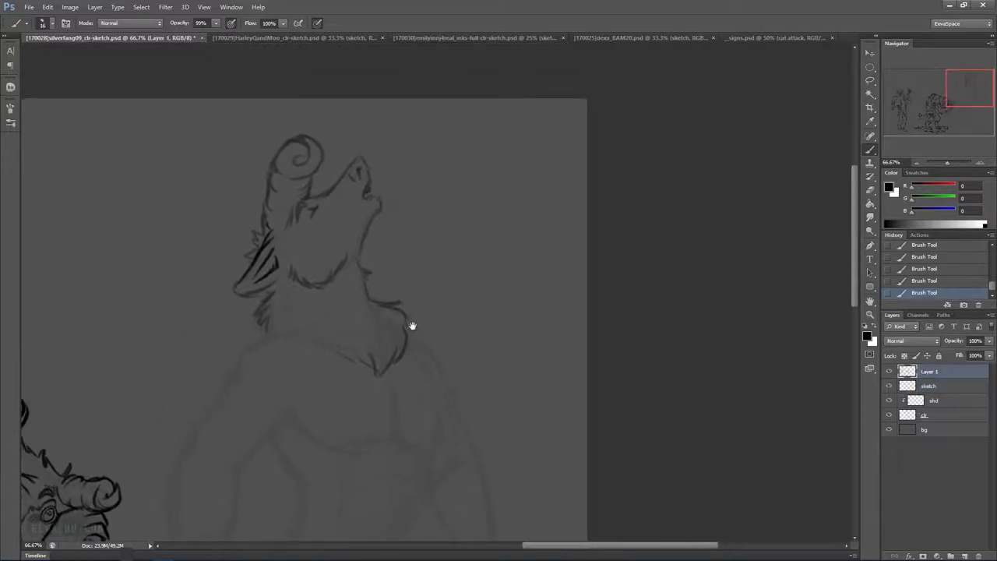
pyautogui.hotkey('ctrl', 'alt', 'z')
pyautogui.hotkey('ctrl', 'alt', 'z')
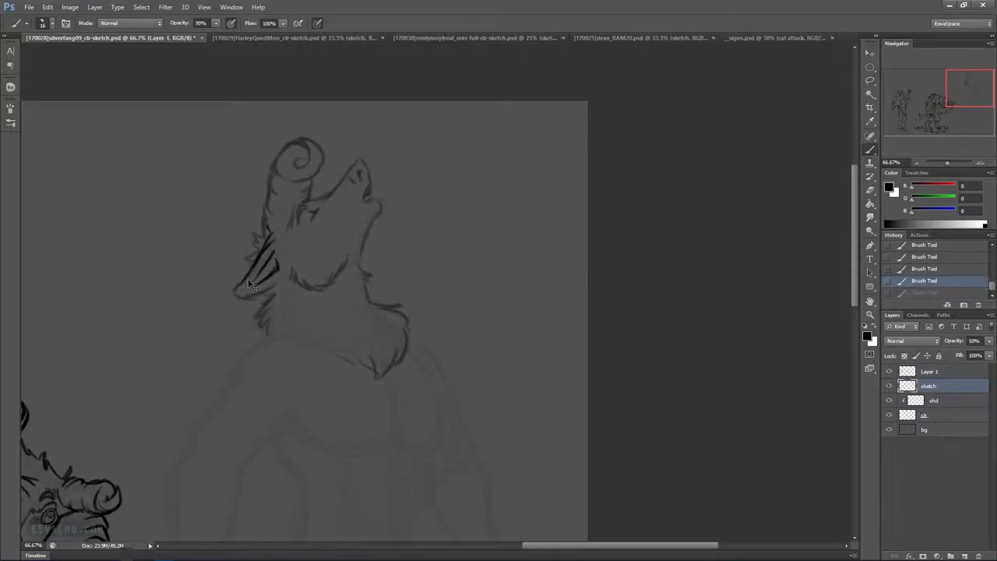
pyautogui.moveTo(244, 277); pyautogui.dragTo(237, 287)
pyautogui.moveTo(242, 283); pyautogui.dragTo(237, 291)
pyautogui.hotkey('ctrl', 'alt', 'z')
pyautogui.hotkey('ctrl', 'alt', 'z')
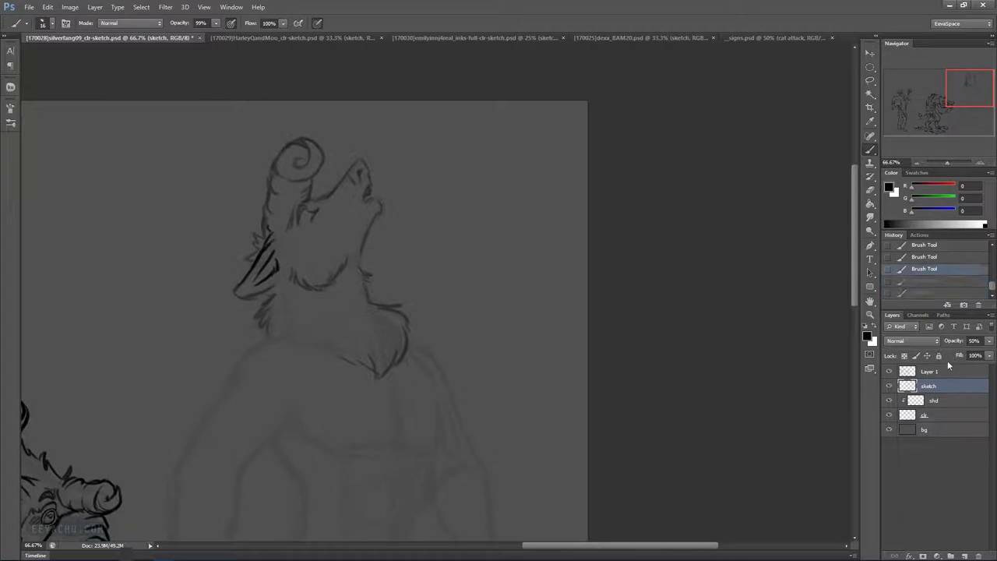
# On Layer 1, ink the ear's rounded tip and lower edge, clean up the overshoot and ink fur tufts behind it
pyautogui.click(939, 372)
pyautogui.moveTo(237, 287)
pyautogui.mouseDown()
pyautogui.moveTo(248, 296)
pyautogui.moveTo(275, 284)
pyautogui.moveTo(277, 294)
pyautogui.mouseUp()
pyautogui.press('e')
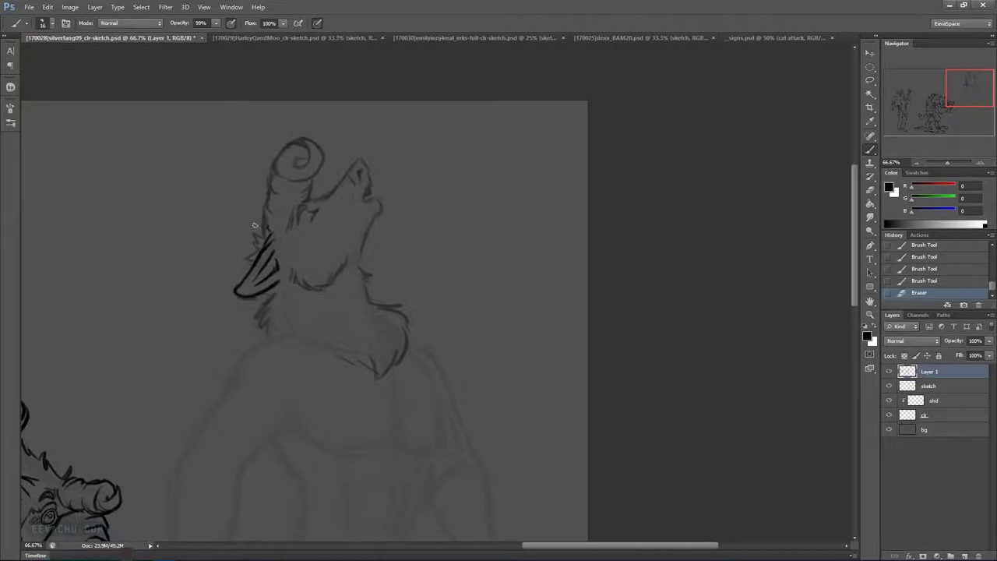
pyautogui.moveTo(248, 251); pyautogui.dragTo(249, 264)
# Lower the sketch layer's opacity and make Layer 1 active again for inking
pyautogui.click(944, 387)
pyautogui.click(988, 341)
pyautogui.moveTo(962, 352); pyautogui.dragTo(958, 351)
pyautogui.click(946, 373)
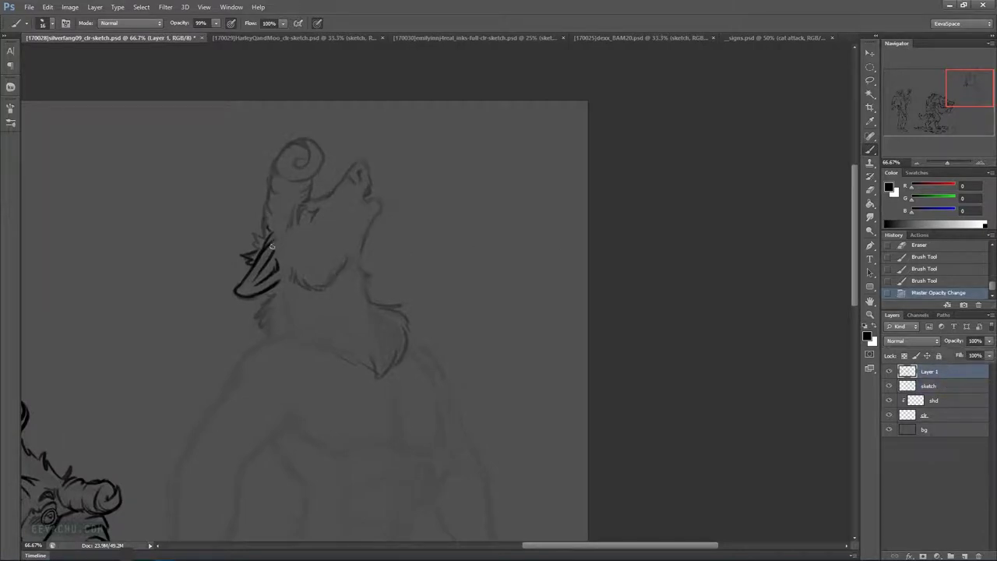
# Ink the remaining tufts above the ear, the curled pompadour with its spiral, and the hair strokes at the brow
pyautogui.moveTo(258, 248); pyautogui.dragTo(253, 238)
pyautogui.moveTo(253, 237); pyautogui.dragTo(262, 239)
pyautogui.moveTo(263, 238)
pyautogui.mouseDown()
pyautogui.moveTo(269, 228)
pyautogui.moveTo(261, 239)
pyautogui.mouseUp()
pyautogui.moveTo(268, 199)
pyautogui.mouseDown()
pyautogui.moveTo(261, 221)
pyautogui.moveTo(279, 149)
pyautogui.moveTo(307, 148)
pyautogui.mouseUp()
pyautogui.moveTo(301, 162)
pyautogui.mouseDown()
pyautogui.moveTo(300, 138)
pyautogui.moveTo(322, 168)
pyautogui.moveTo(298, 204)
pyautogui.mouseUp()
pyautogui.hotkey('ctrl', 'z')
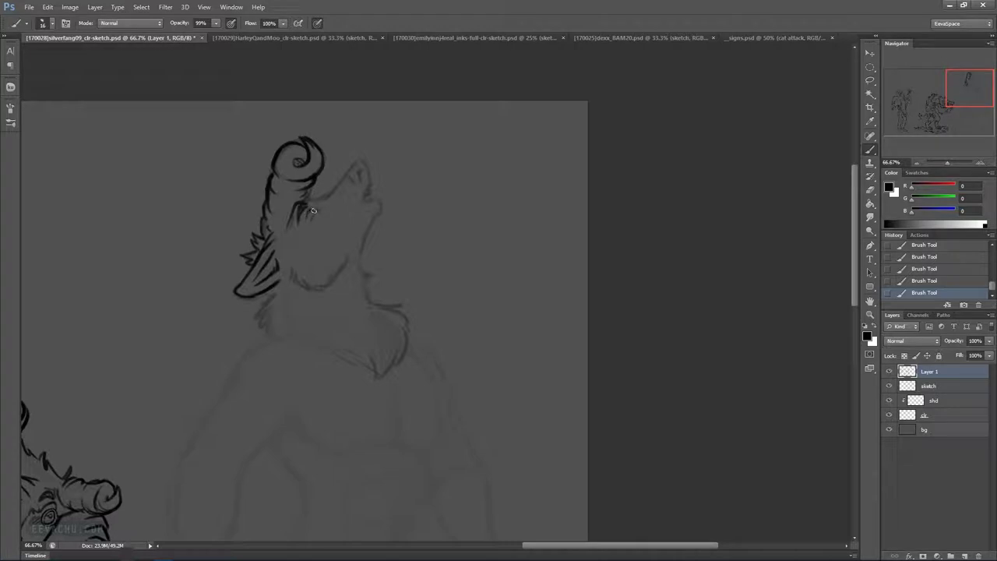
pyautogui.moveTo(315, 210); pyautogui.dragTo(311, 216)
pyautogui.moveTo(319, 208)
pyautogui.mouseDown()
pyautogui.moveTo(307, 211)
pyautogui.moveTo(317, 226)
pyautogui.mouseUp()
pyautogui.hotkey('ctrl', 'alt', 'z')
pyautogui.hotkey('ctrl', 'alt', 'z')
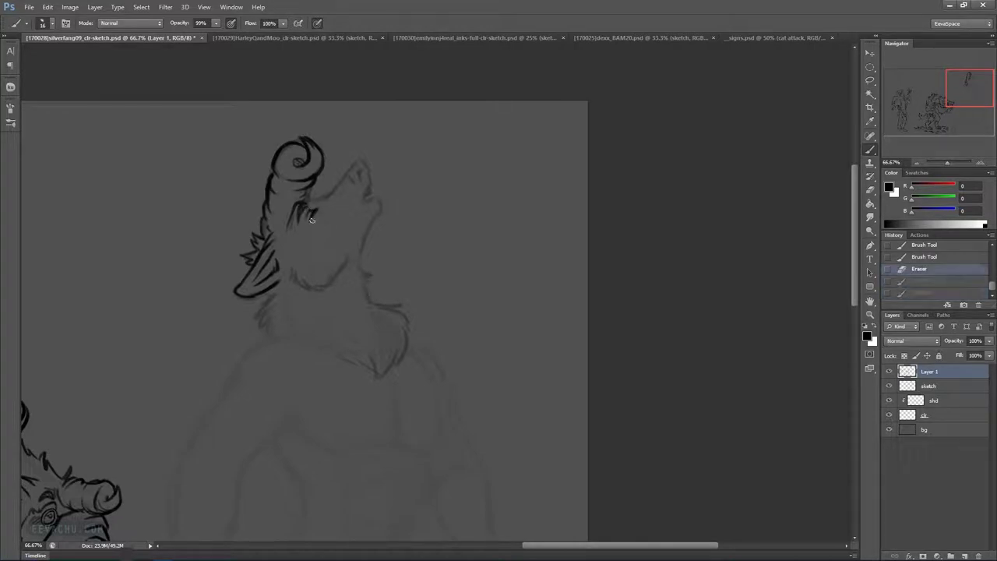
pyautogui.hotkey('ctrl', 'shift', 'z')
pyautogui.hotkey('ctrl', 'shift', 'z')
pyautogui.hotkey('ctrl', 'alt', 'z')
pyautogui.hotkey('ctrl', 'alt', 'z')
# Ink the small eye marks and the bridge of the snout, undoing the last strokes at the nose tip
pyautogui.moveTo(311, 224); pyautogui.dragTo(321, 199)
pyautogui.moveTo(314, 200); pyautogui.dragTo(359, 162)
pyautogui.hotkey('ctrl', 'alt', 'z')
pyautogui.hotkey('ctrl', 'alt', 'z')
pyautogui.hotkey('ctrl', 'alt', 'z')
# Set the brush size to 10 px and ink the nose, mouth, lower jaw, cheek fur and nape fur
pyautogui.keyDown('alt'); pyautogui.rightClick(361, 161); pyautogui.keyUp('alt')
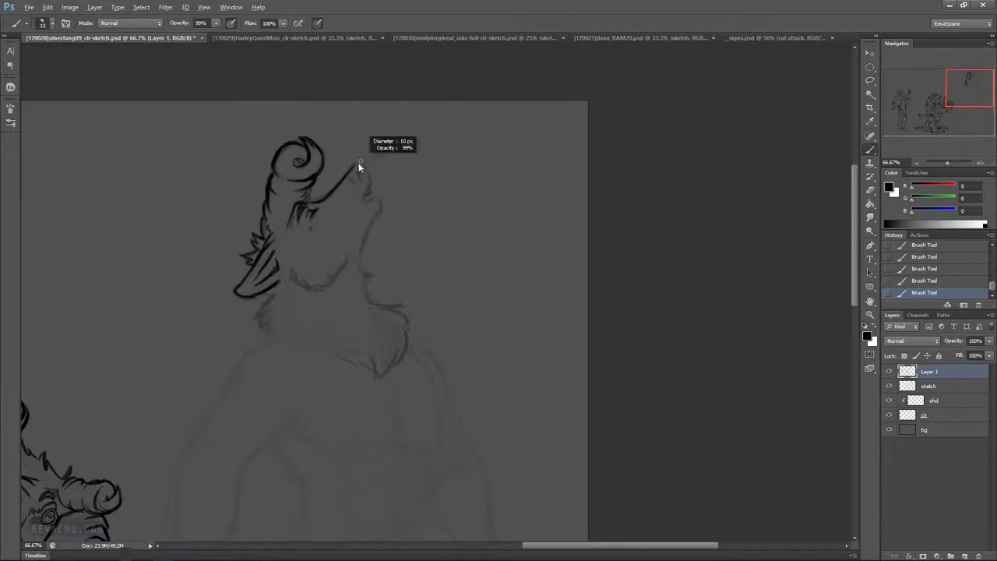
pyautogui.moveTo(347, 174); pyautogui.dragTo(361, 161)
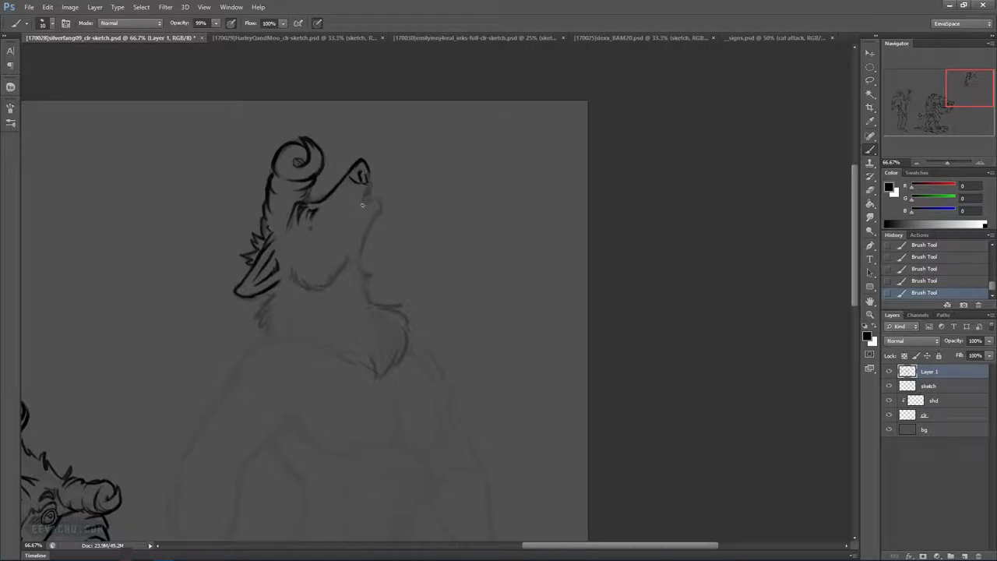
pyautogui.moveTo(372, 189)
pyautogui.mouseDown()
pyautogui.moveTo(368, 197)
pyautogui.moveTo(370, 165)
pyautogui.moveTo(367, 195)
pyautogui.mouseUp()
pyautogui.moveTo(291, 267)
pyautogui.mouseDown()
pyautogui.moveTo(321, 291)
pyautogui.moveTo(354, 254)
pyautogui.moveTo(341, 272)
pyautogui.moveTo(359, 263)
pyautogui.moveTo(380, 202)
pyautogui.mouseUp()
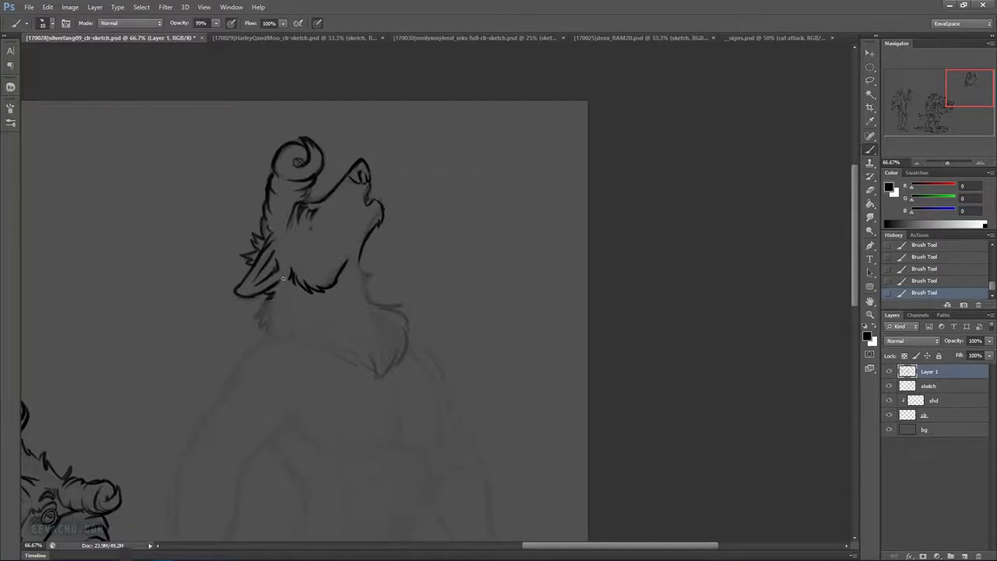
pyautogui.moveTo(270, 300)
pyautogui.mouseDown()
pyautogui.moveTo(252, 324)
pyautogui.moveTo(268, 340)
pyautogui.mouseUp()
pyautogui.moveTo(436, 294); pyautogui.dragTo(467, 151)
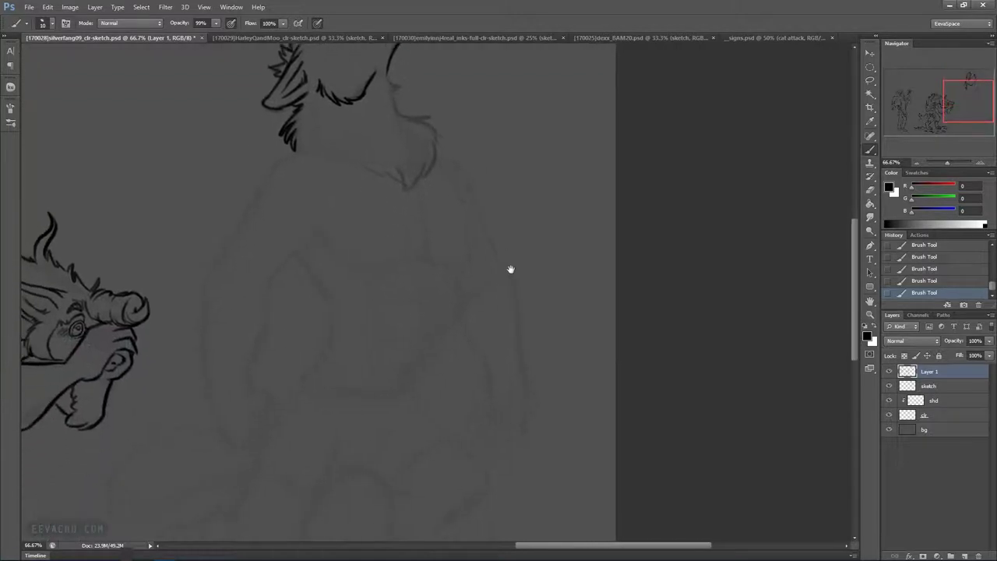
# On the sketch layer, rough in the tufted fur behind the howling figure's near wrist
pyautogui.moveTo(506, 300); pyautogui.dragTo(559, 265)
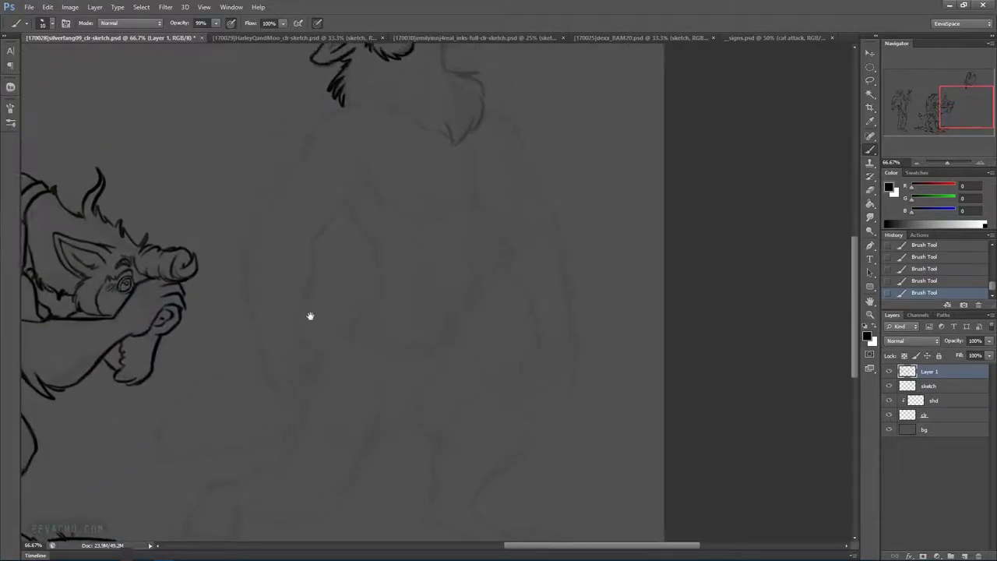
pyautogui.click(928, 388)
pyautogui.moveTo(299, 342); pyautogui.dragTo(268, 370)
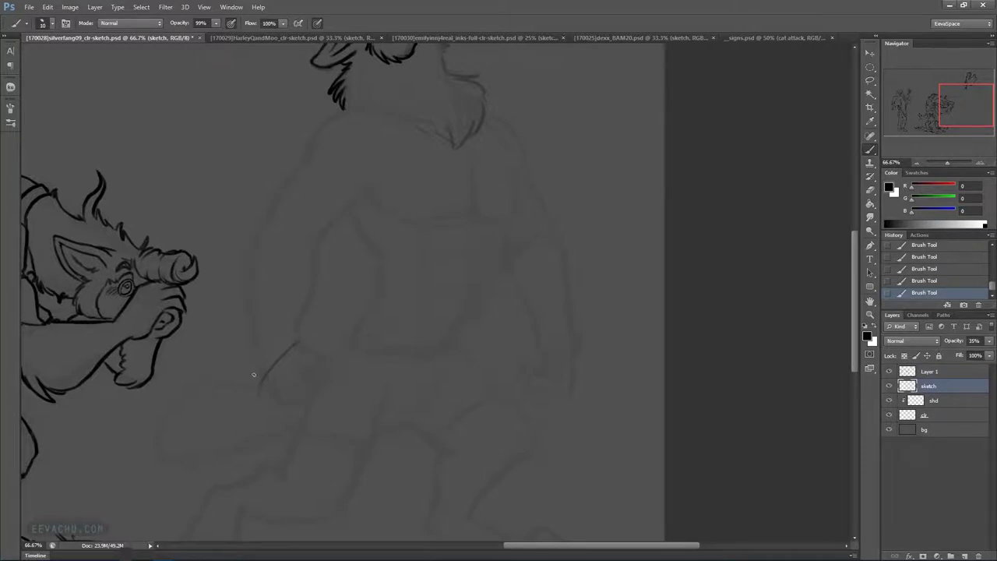
pyautogui.moveTo(252, 378)
pyautogui.mouseDown()
pyautogui.moveTo(251, 402)
pyautogui.moveTo(259, 392)
pyautogui.mouseUp()
# Undo the rough strokes on the far upper arm and sketch shaggy fur tufts around its elbow instead
pyautogui.moveTo(579, 374)
pyautogui.mouseDown()
pyautogui.moveTo(565, 345)
pyautogui.moveTo(575, 367)
pyautogui.mouseUp()
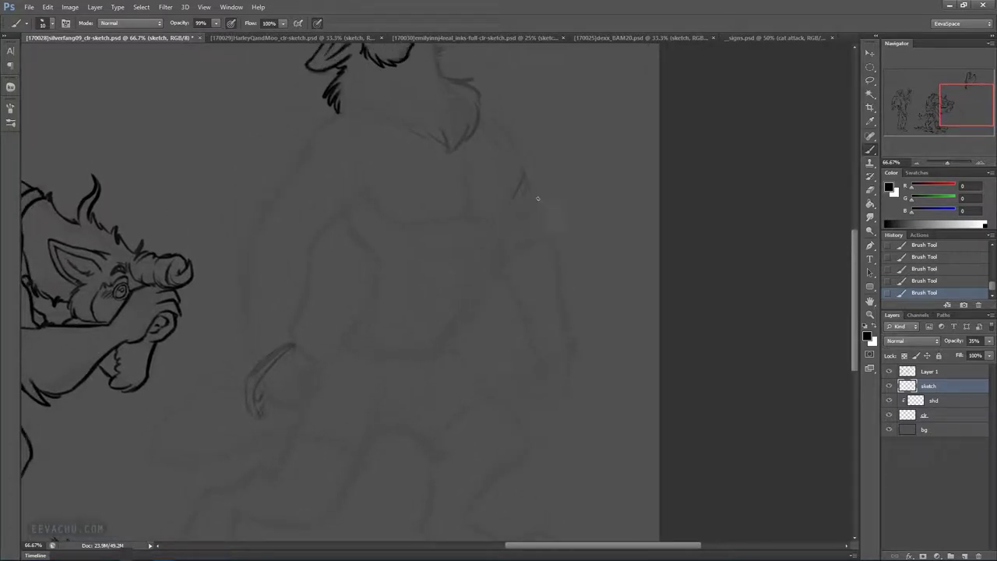
pyautogui.hotkey('ctrl', 'alt', 'z')
pyautogui.hotkey('ctrl', 'alt', 'z')
pyautogui.hotkey('ctrl', 'alt', 'z')
pyautogui.hotkey('ctrl', 'alt', 'z')
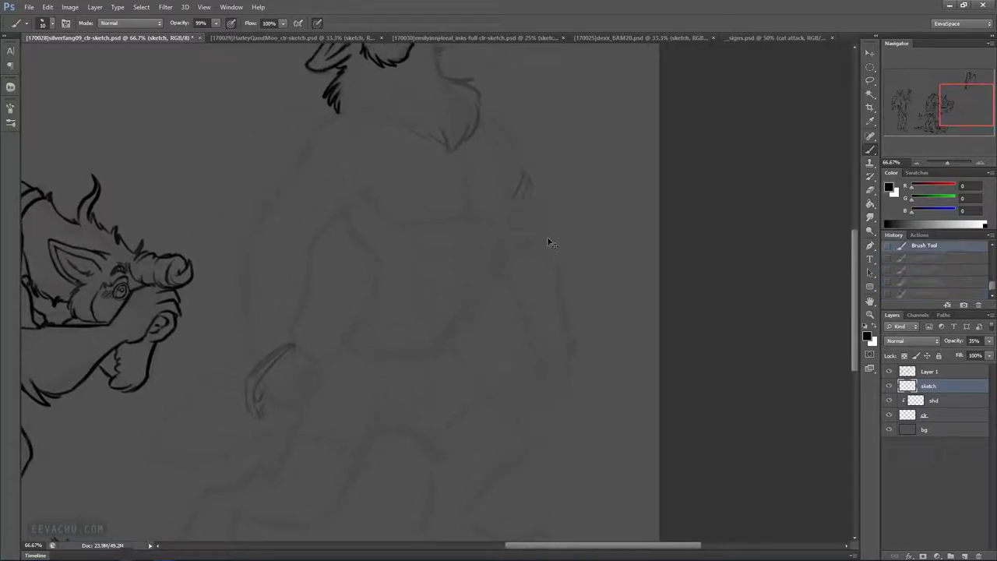
pyautogui.moveTo(533, 235)
pyautogui.mouseDown()
pyautogui.moveTo(565, 255)
pyautogui.moveTo(522, 225)
pyautogui.moveTo(550, 232)
pyautogui.mouseUp()
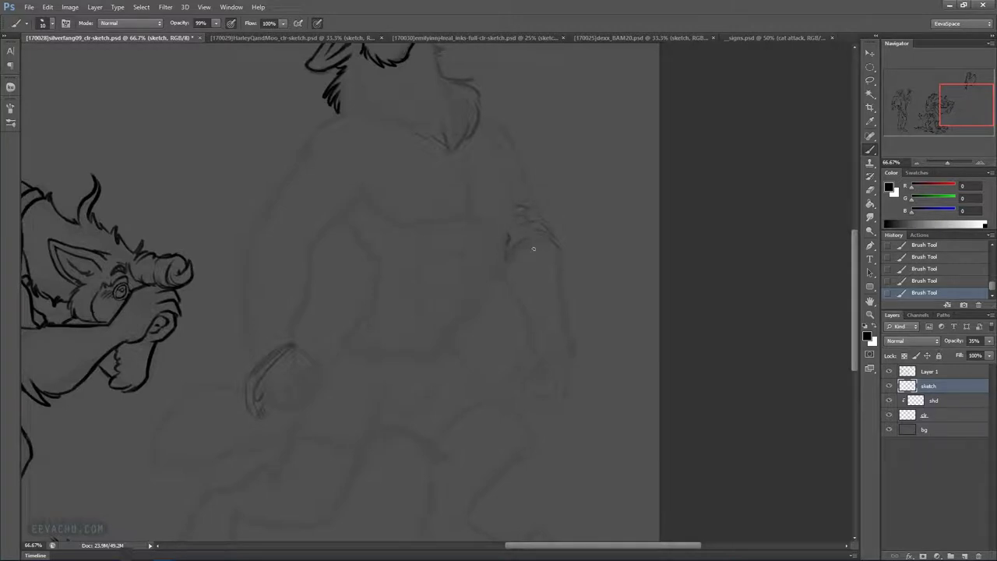
# Sketch a firmer curved waistline across the figure's hips and undo the last stroke
pyautogui.scroll(-3, 522, 234)
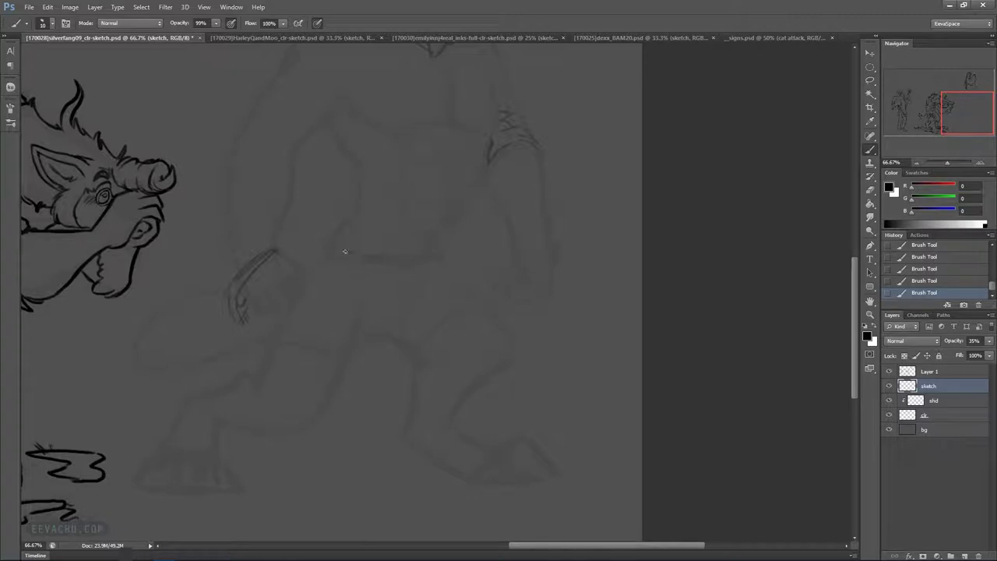
pyautogui.moveTo(452, 350)
pyautogui.mouseDown()
pyautogui.moveTo(681, 260)
pyautogui.moveTo(620, 316)
pyautogui.mouseUp()
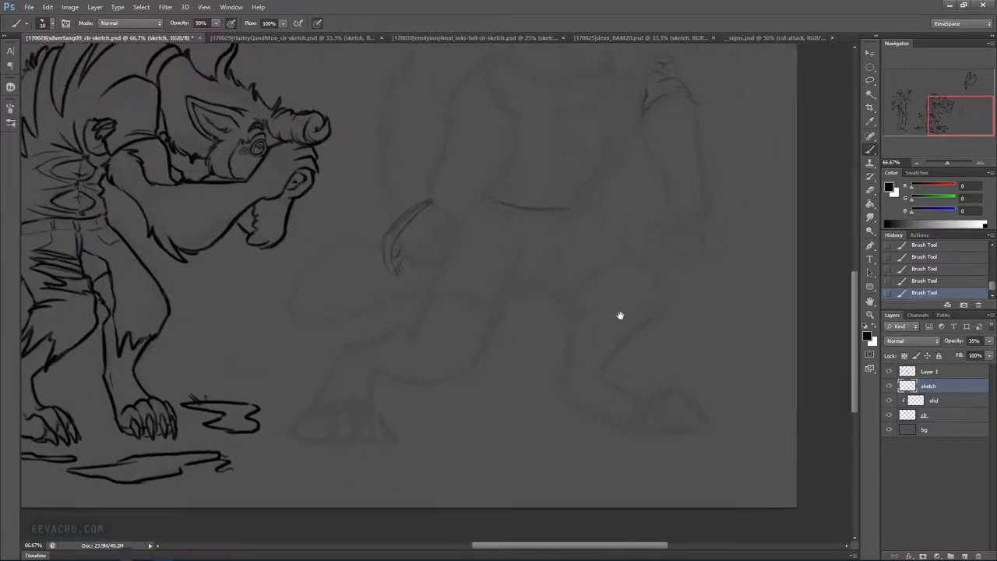
pyautogui.hotkey('ctrl', 'z')
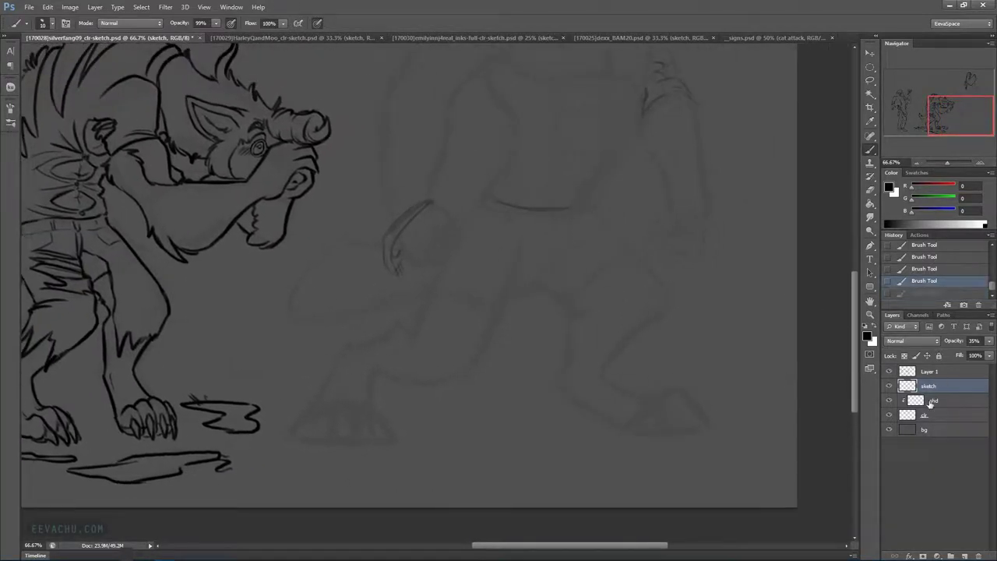
# On Layer 1, set the brush opacity to 100% and ink the near shoulder line from the neck fur down
pyautogui.click(934, 373)
pyautogui.moveTo(629, 297); pyautogui.dragTo(525, 449)
pyautogui.moveTo(496, 306); pyautogui.dragTo(519, 378)
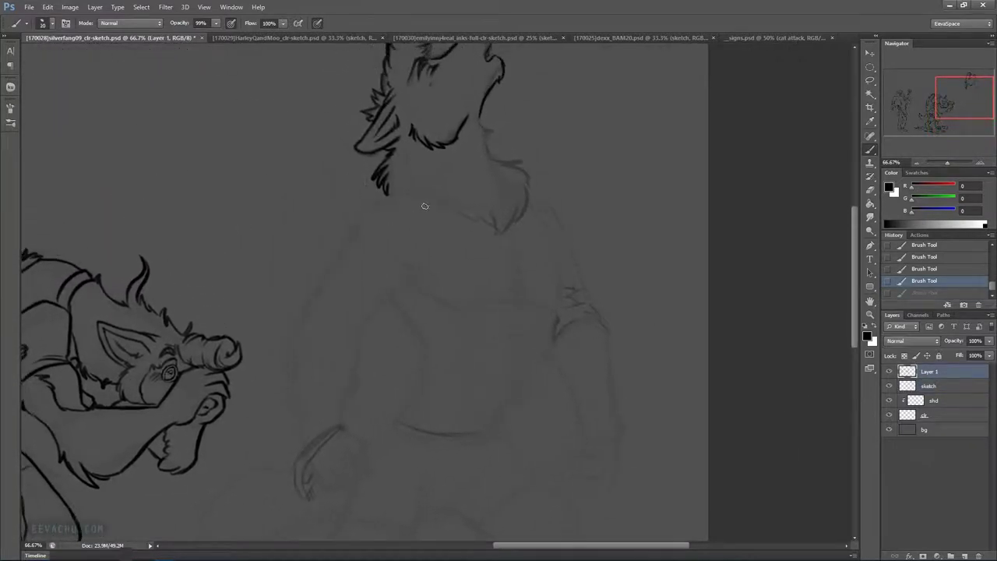
pyautogui.press('0')
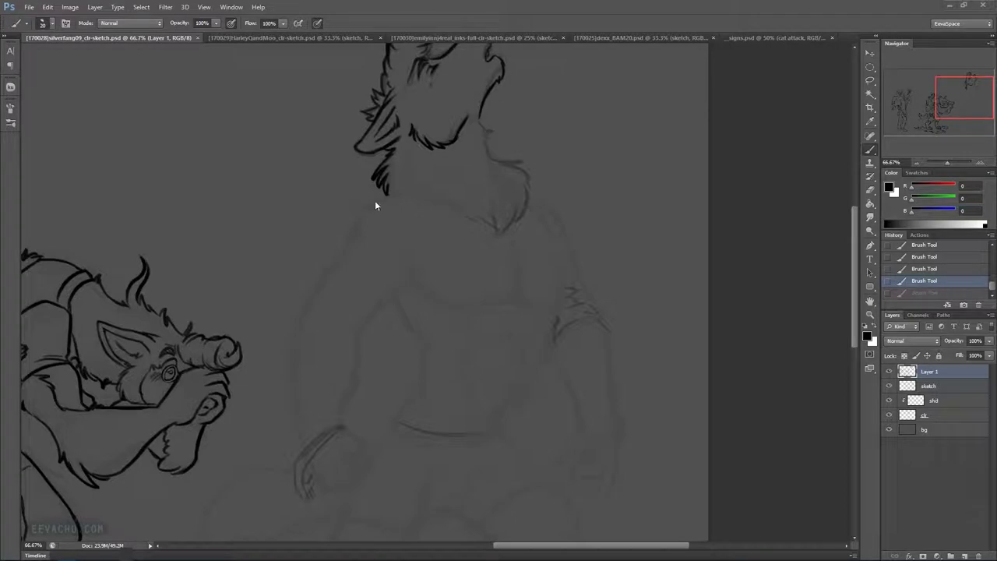
pyautogui.moveTo(351, 247)
pyautogui.mouseDown()
pyautogui.moveTo(371, 205)
pyautogui.moveTo(425, 194)
pyautogui.mouseUp()
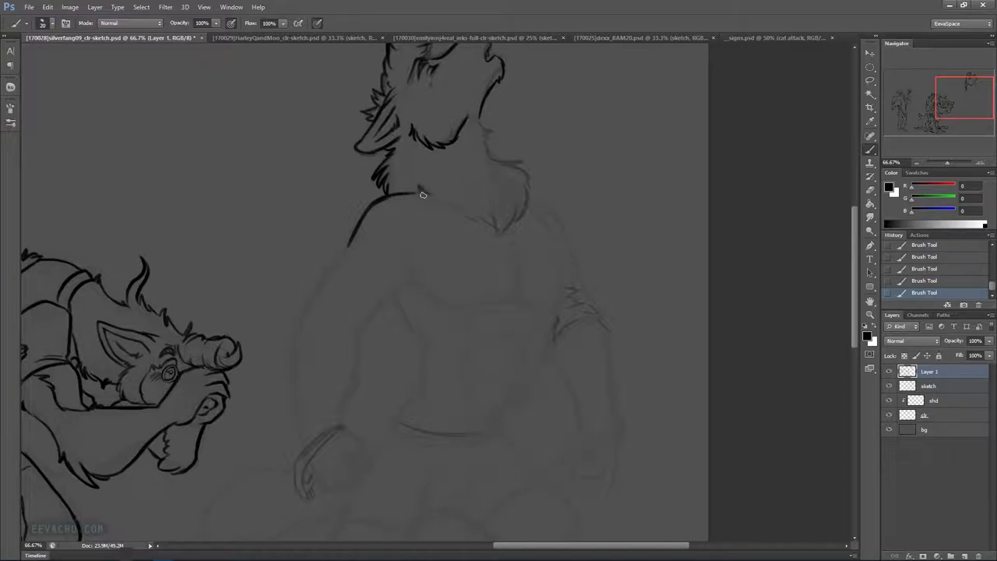
# Ink the near upper arm's outer edge, the underarm and the curve beneath the near pectoral
pyautogui.scroll(-4, 486, 178)
pyautogui.hscroll(-1, 525, 211)
pyautogui.moveTo(372, 158); pyautogui.dragTo(324, 234)
pyautogui.moveTo(379, 247)
pyautogui.mouseDown()
pyautogui.moveTo(434, 180)
pyautogui.moveTo(449, 210)
pyautogui.moveTo(500, 232)
pyautogui.moveTo(462, 223)
pyautogui.moveTo(518, 226)
pyautogui.mouseUp()
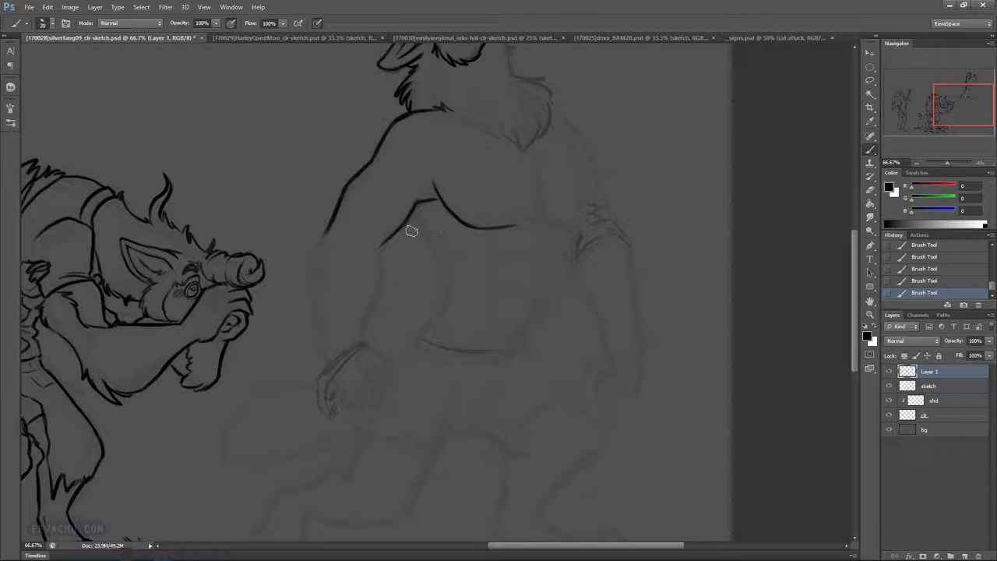
# Ink the near side of the torso from armpit to hip with a hip crease, and clean up the armpit lines
pyautogui.moveTo(423, 208)
pyautogui.mouseDown()
pyautogui.moveTo(416, 199)
pyautogui.moveTo(434, 243)
pyautogui.mouseUp()
pyautogui.press('b')
pyautogui.moveTo(415, 207); pyautogui.dragTo(449, 260)
pyautogui.moveTo(449, 260)
pyautogui.mouseDown()
pyautogui.moveTo(435, 324)
pyautogui.moveTo(444, 310)
pyautogui.moveTo(419, 336)
pyautogui.moveTo(440, 315)
pyautogui.moveTo(482, 348)
pyautogui.mouseUp()
pyautogui.press('e')
pyautogui.moveTo(407, 196); pyautogui.dragTo(417, 185)
pyautogui.press('b')
# Ink the inner and outer edges of the near forearm down to the wrist, redoing the outer stroke
pyautogui.moveTo(382, 247); pyautogui.dragTo(361, 343)
pyautogui.moveTo(327, 232)
pyautogui.mouseDown()
pyautogui.moveTo(314, 287)
pyautogui.moveTo(326, 360)
pyautogui.mouseUp()
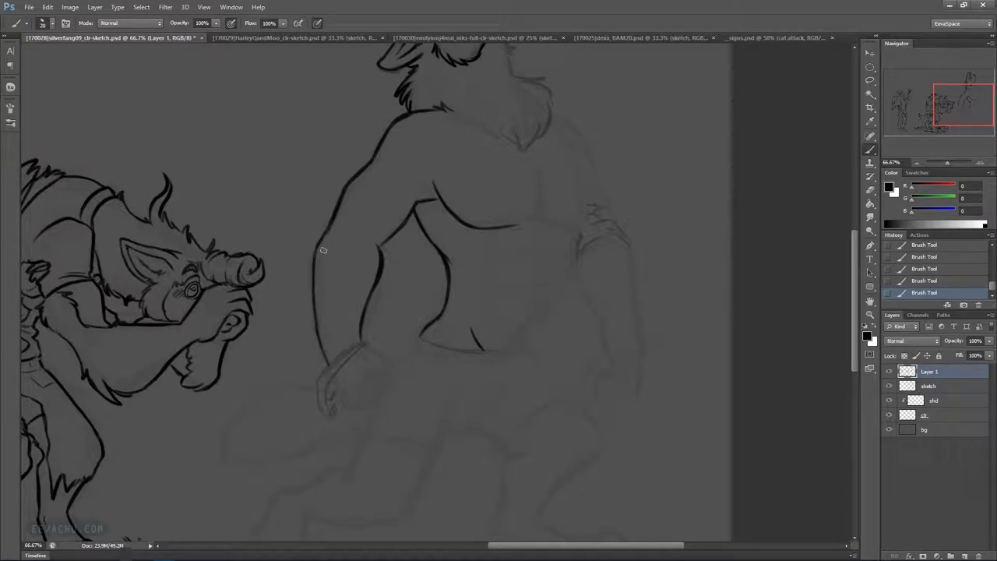
pyautogui.hotkey('ctrl', 'z')
pyautogui.moveTo(317, 334); pyautogui.dragTo(314, 300)
pyautogui.moveTo(313, 293); pyautogui.dragTo(317, 321)
pyautogui.moveTo(314, 305); pyautogui.dragTo(332, 364)
# Ink the centre line of the chest and the lower edge of the far pectoral
pyautogui.moveTo(460, 360)
pyautogui.mouseDown()
pyautogui.moveTo(570, 343)
pyautogui.moveTo(479, 407)
pyautogui.mouseUp()
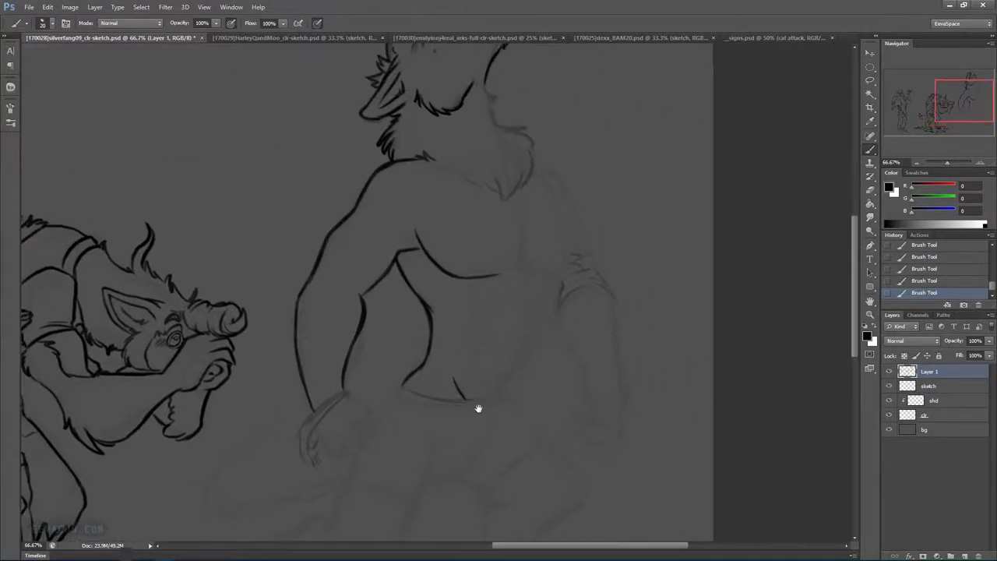
pyautogui.moveTo(523, 378); pyautogui.dragTo(481, 403)
pyautogui.moveTo(485, 225); pyautogui.dragTo(483, 225)
pyautogui.moveTo(480, 294); pyautogui.dragTo(478, 238)
pyautogui.press('e')
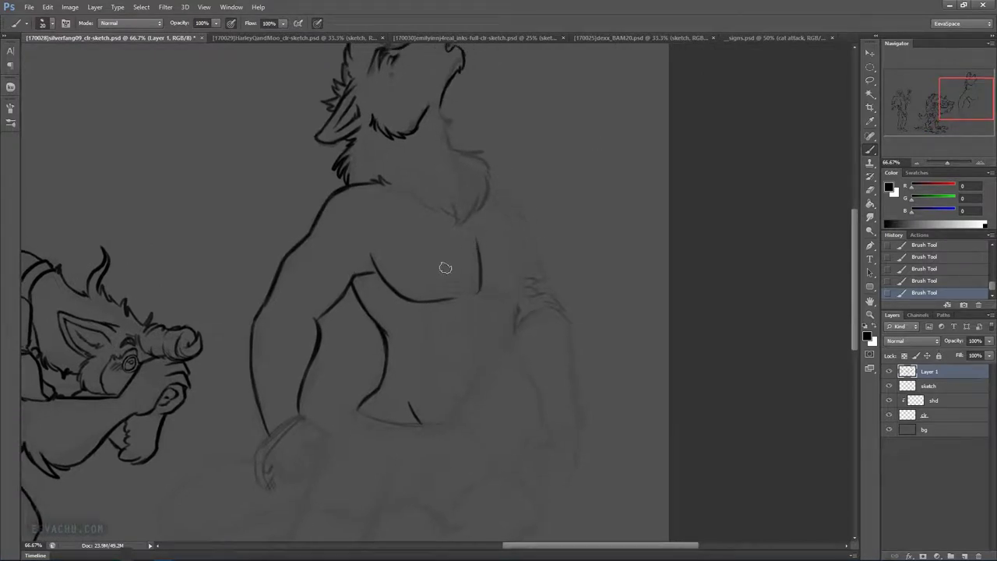
pyautogui.press('b')
pyautogui.moveTo(460, 303)
pyautogui.mouseDown()
pyautogui.moveTo(452, 306)
pyautogui.moveTo(489, 297)
pyautogui.mouseUp()
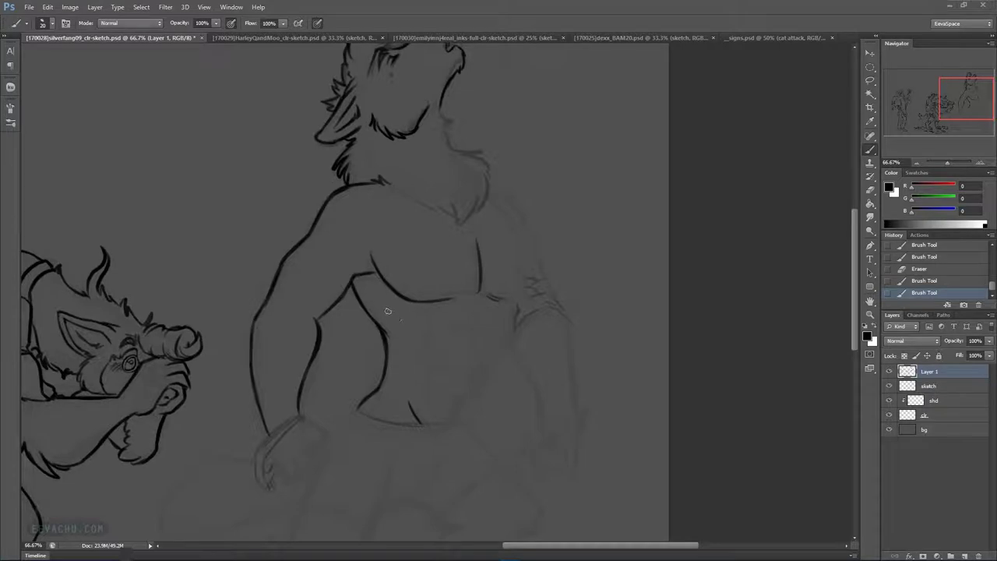
# Ink the rib and abdominal muscle lines and the far side of the chest and torso
pyautogui.moveTo(392, 316); pyautogui.dragTo(397, 318)
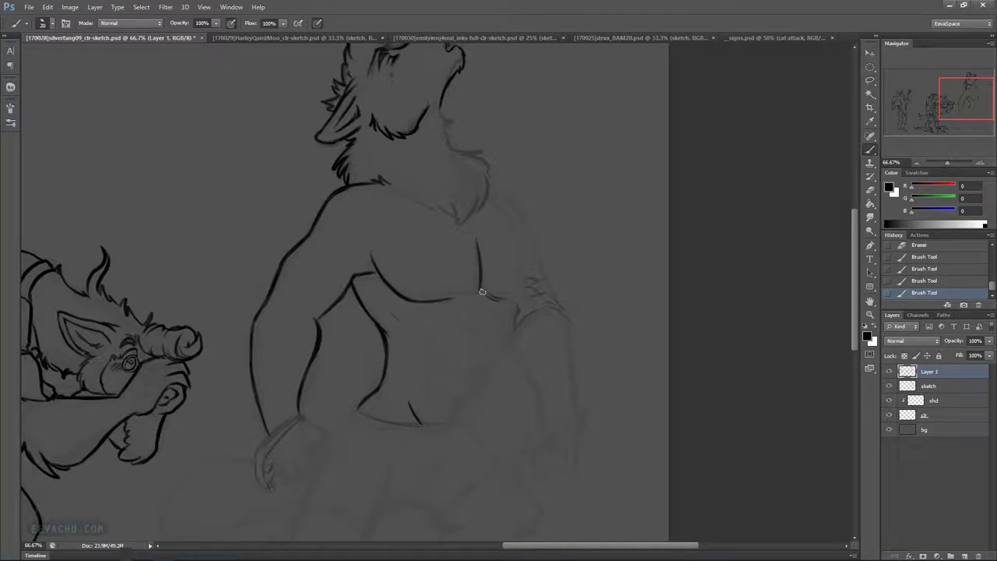
pyautogui.moveTo(472, 307)
pyautogui.mouseDown()
pyautogui.moveTo(474, 319)
pyautogui.moveTo(454, 327)
pyautogui.mouseUp()
pyautogui.moveTo(445, 310)
pyautogui.mouseDown()
pyautogui.moveTo(429, 351)
pyautogui.moveTo(469, 354)
pyautogui.moveTo(473, 334)
pyautogui.moveTo(470, 348)
pyautogui.moveTo(471, 338)
pyautogui.moveTo(446, 358)
pyautogui.moveTo(460, 383)
pyautogui.mouseUp()
pyautogui.moveTo(431, 367); pyautogui.dragTo(433, 389)
pyautogui.moveTo(476, 326)
pyautogui.mouseDown()
pyautogui.moveTo(490, 332)
pyautogui.moveTo(503, 319)
pyautogui.moveTo(475, 411)
pyautogui.mouseUp()
pyautogui.moveTo(512, 310); pyautogui.dragTo(517, 227)
# With a smaller brush, ink the throat line and the pointed fur ruff over the upper chest
pyautogui.moveTo(484, 160); pyautogui.dragTo(399, 291)
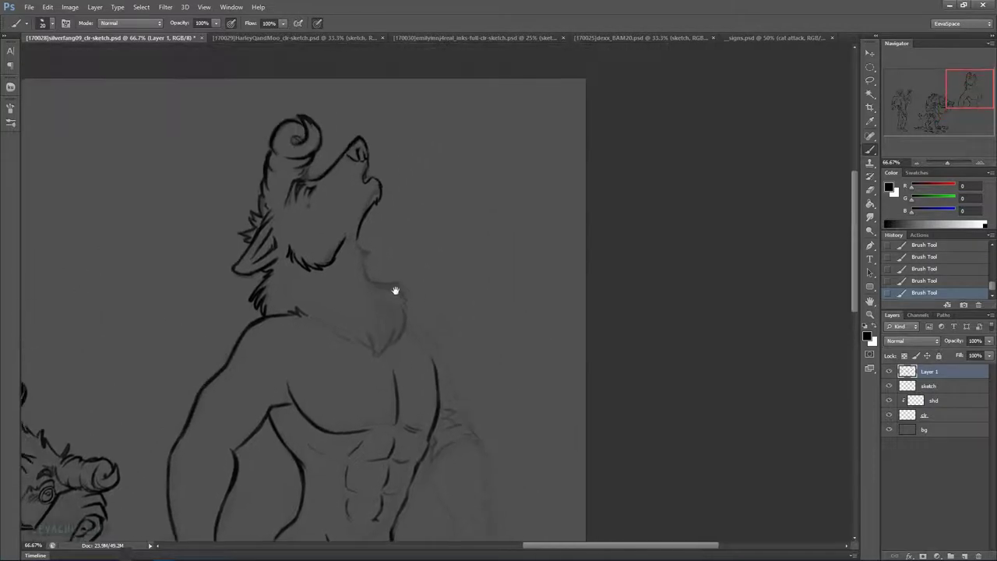
pyautogui.press('[')
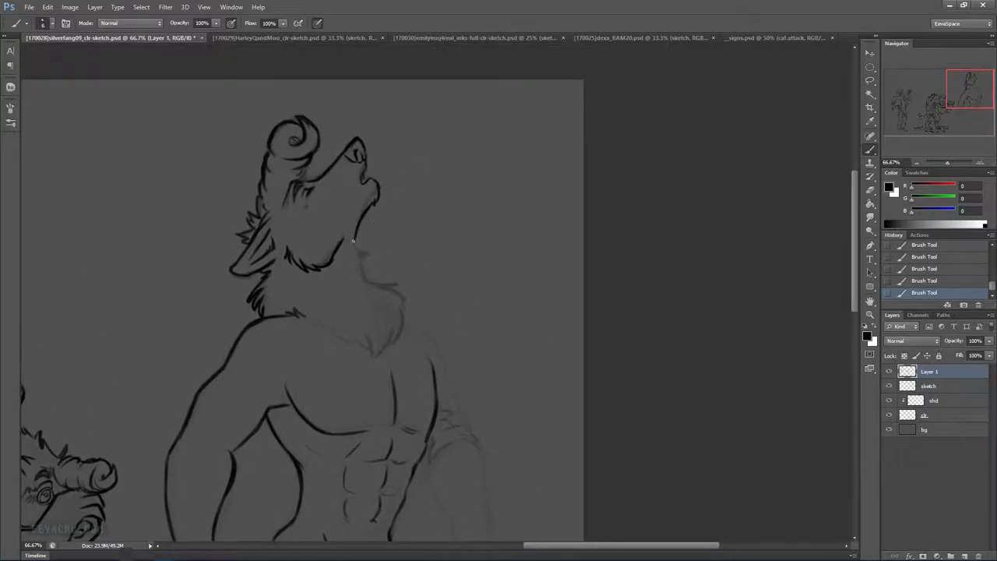
pyautogui.moveTo(360, 244); pyautogui.dragTo(362, 247)
pyautogui.moveTo(364, 282)
pyautogui.mouseDown()
pyautogui.moveTo(414, 283)
pyautogui.moveTo(398, 301)
pyautogui.moveTo(399, 336)
pyautogui.moveTo(373, 360)
pyautogui.moveTo(333, 328)
pyautogui.mouseUp()
pyautogui.press('e')
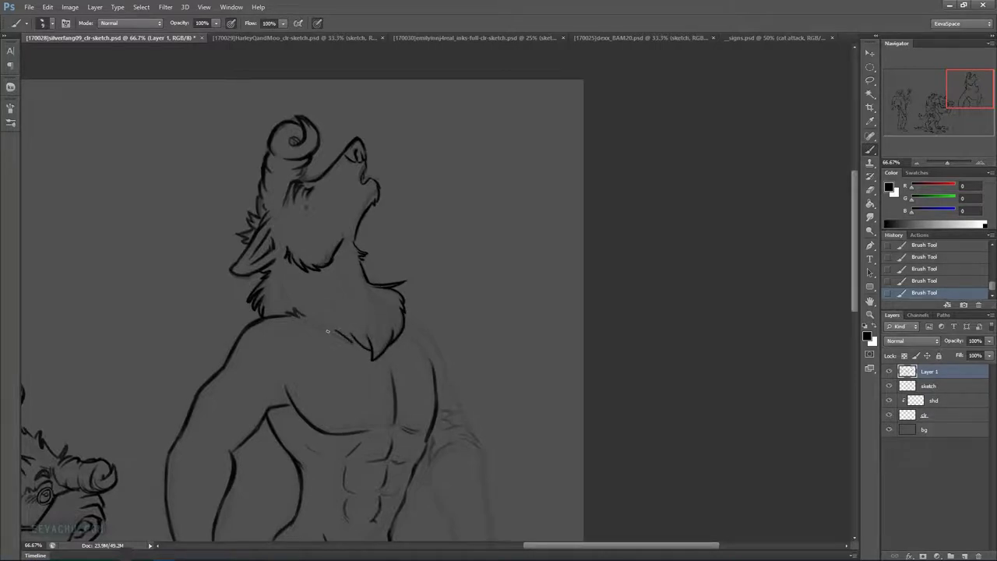
# Ink the far shoulder and the outer edge of the far upper arm, undoing the unsatisfactory strokes
pyautogui.moveTo(470, 352); pyautogui.dragTo(430, 276)
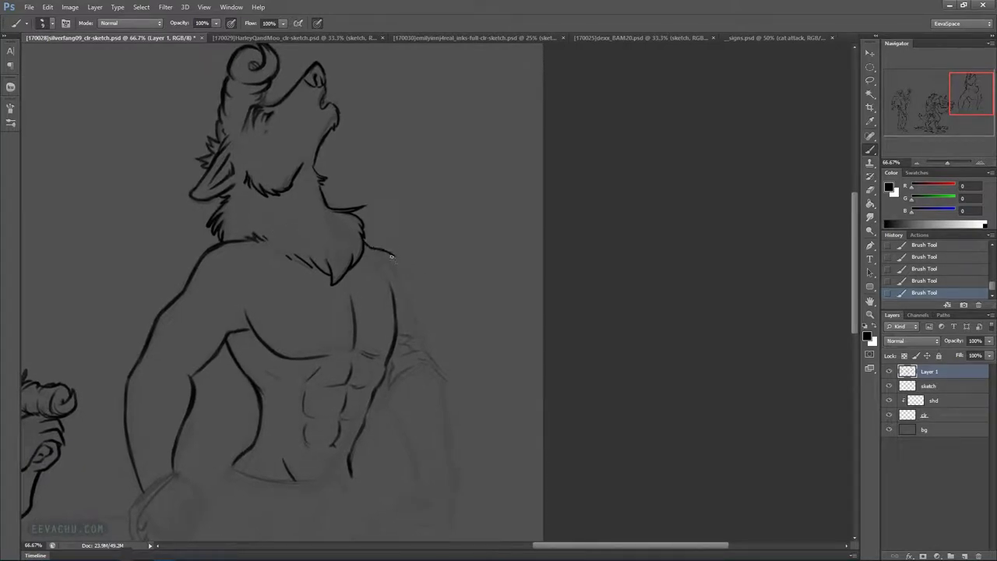
pyautogui.hotkey('ctrl', 'z')
pyautogui.moveTo(383, 250); pyautogui.dragTo(409, 286)
pyautogui.hotkey('ctrl', 'z')
pyautogui.hotkey('ctrl', 'z')
pyautogui.hotkey('ctrl', 'z')
pyautogui.moveTo(385, 252)
pyautogui.mouseDown()
pyautogui.moveTo(429, 363)
pyautogui.moveTo(424, 341)
pyautogui.moveTo(430, 357)
pyautogui.moveTo(518, 332)
pyautogui.moveTo(489, 306)
pyautogui.moveTo(505, 326)
pyautogui.moveTo(458, 187)
pyautogui.mouseUp()
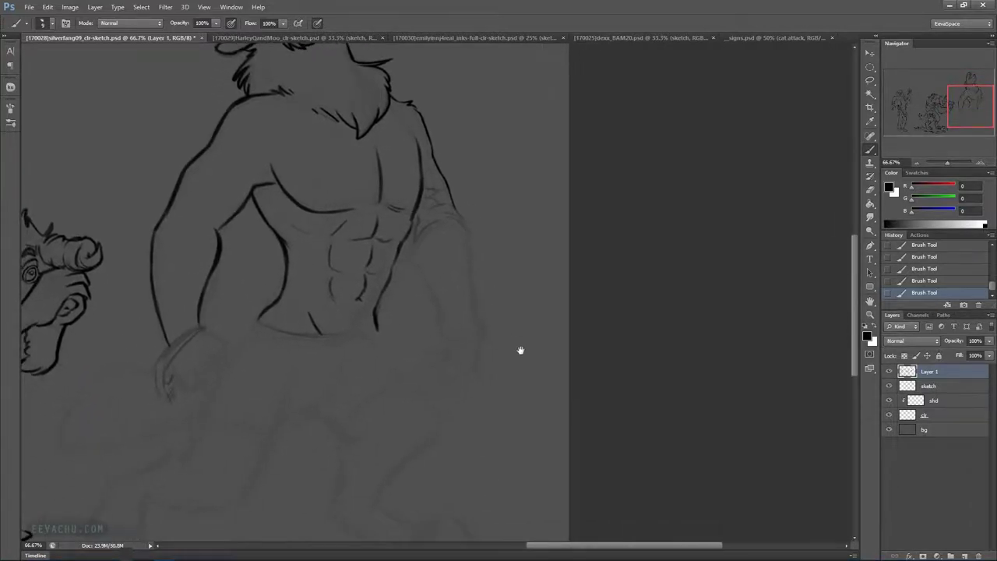
# Ink the far armpit detail, the shorts' waistline and the far hip, undoing misplaced strokes
pyautogui.moveTo(521, 351); pyautogui.dragTo(514, 379)
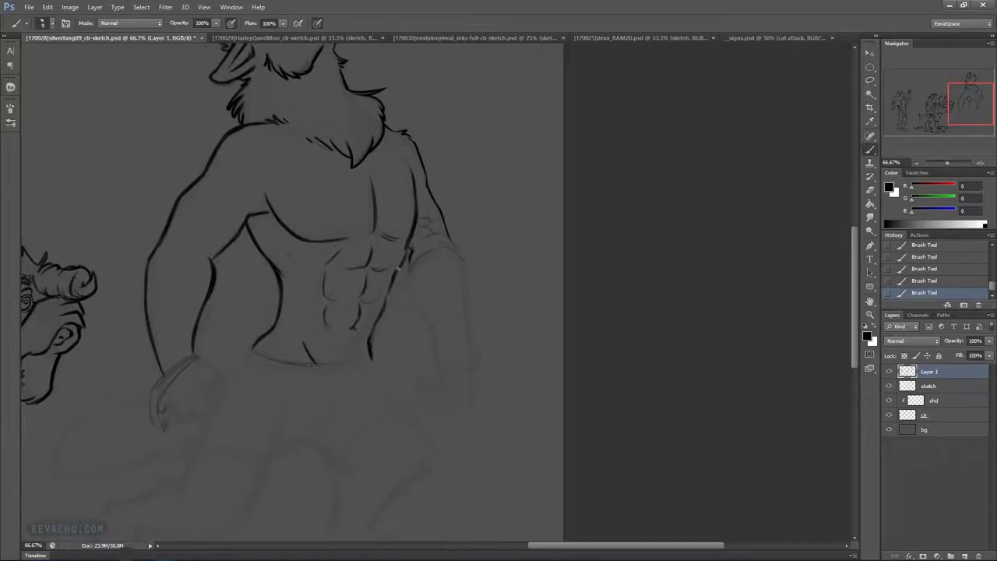
pyautogui.moveTo(399, 266); pyautogui.dragTo(404, 257)
pyautogui.moveTo(252, 348)
pyautogui.mouseDown()
pyautogui.moveTo(307, 365)
pyautogui.moveTo(291, 361)
pyautogui.moveTo(371, 360)
pyautogui.moveTo(341, 346)
pyautogui.moveTo(374, 376)
pyautogui.mouseUp()
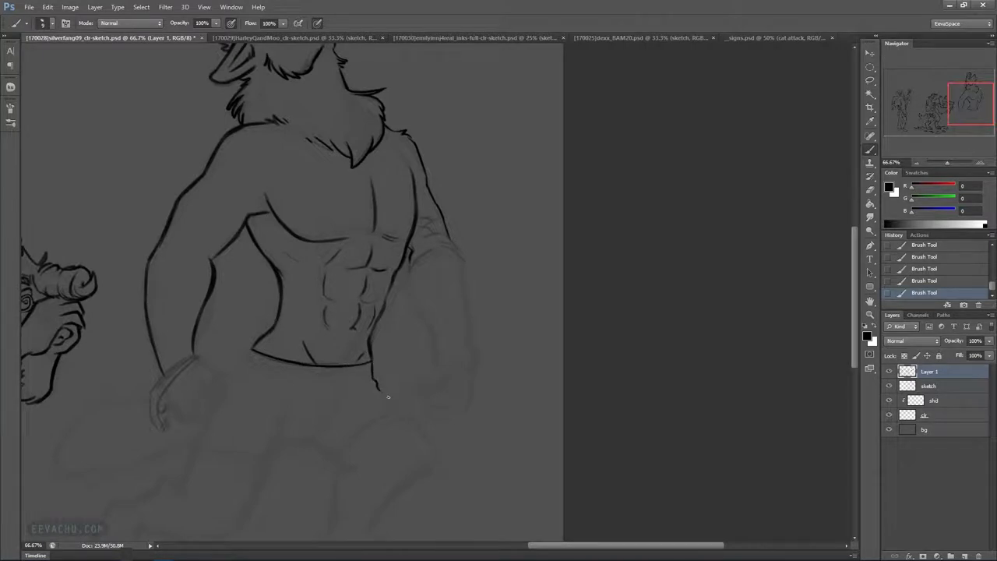
pyautogui.hotkey('ctrl', 'z')
pyautogui.moveTo(373, 370)
pyautogui.mouseDown()
pyautogui.moveTo(402, 405)
pyautogui.moveTo(489, 357)
pyautogui.mouseUp()
pyautogui.hotkey('ctrl', 'z')
pyautogui.hotkey('ctrl', 'z')
# Ink the crotch lines of the shorts plus the near leg's hem and side edges
pyautogui.moveTo(401, 391); pyautogui.dragTo(441, 353)
pyautogui.moveTo(400, 391)
pyautogui.mouseDown()
pyautogui.moveTo(415, 407)
pyautogui.moveTo(375, 396)
pyautogui.moveTo(362, 410)
pyautogui.mouseUp()
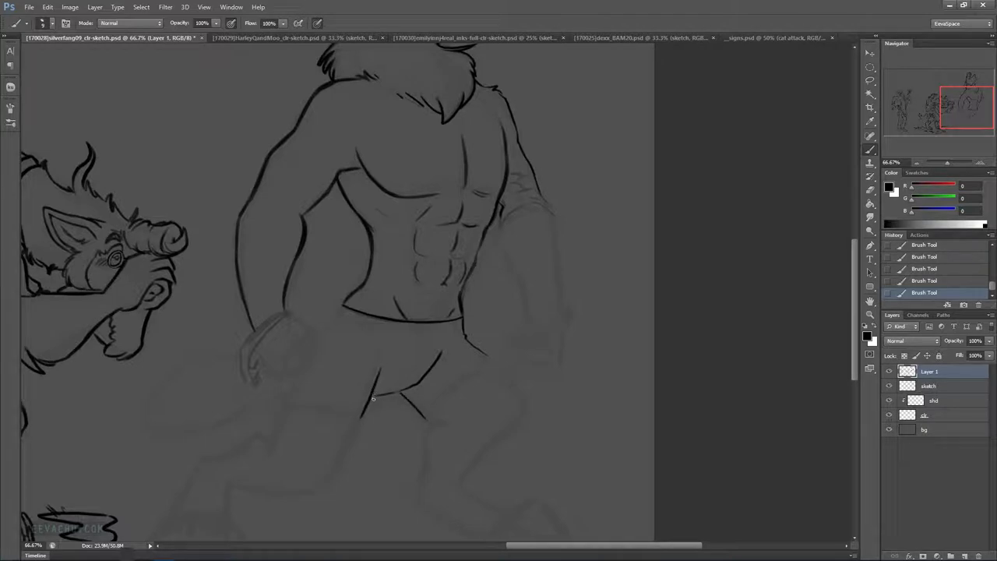
pyautogui.moveTo(290, 403); pyautogui.dragTo(359, 417)
pyautogui.moveTo(289, 402); pyautogui.dragTo(358, 418)
pyautogui.moveTo(286, 403)
pyautogui.mouseDown()
pyautogui.moveTo(282, 413)
pyautogui.moveTo(341, 307)
pyautogui.mouseUp()
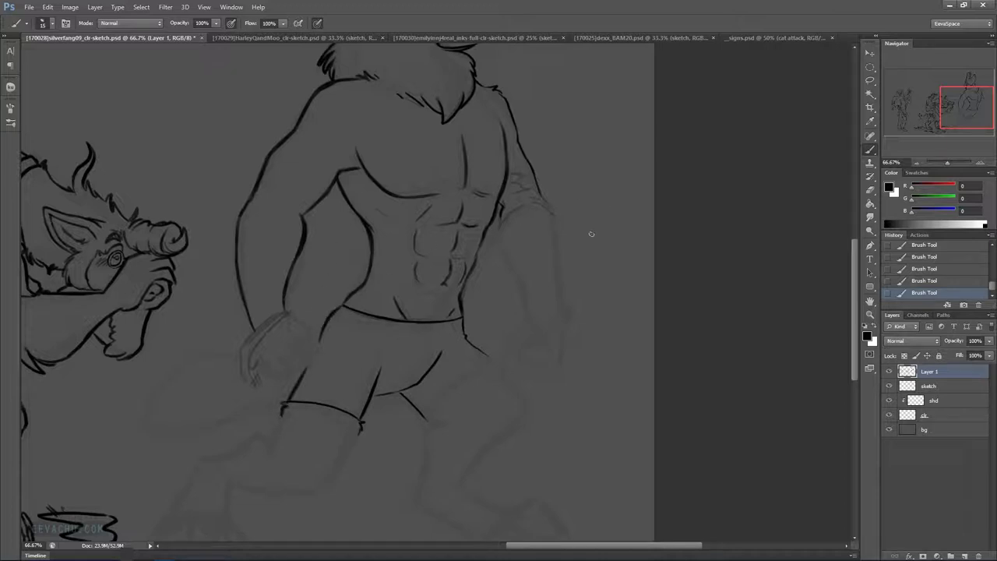
# Rework the near leg's inner edge and the crotch curve of the shorts by undoing, erasing and re-inking them
pyautogui.hotkey('ctrl', 'z')
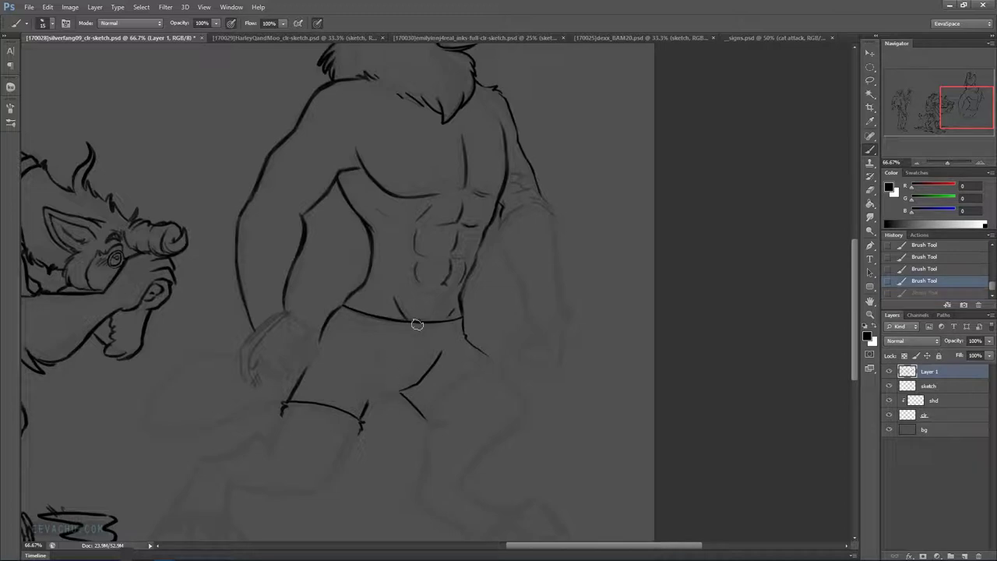
pyautogui.moveTo(420, 311); pyautogui.dragTo(417, 315)
pyautogui.moveTo(366, 410); pyautogui.dragTo(391, 368)
pyautogui.moveTo(369, 400); pyautogui.dragTo(398, 358)
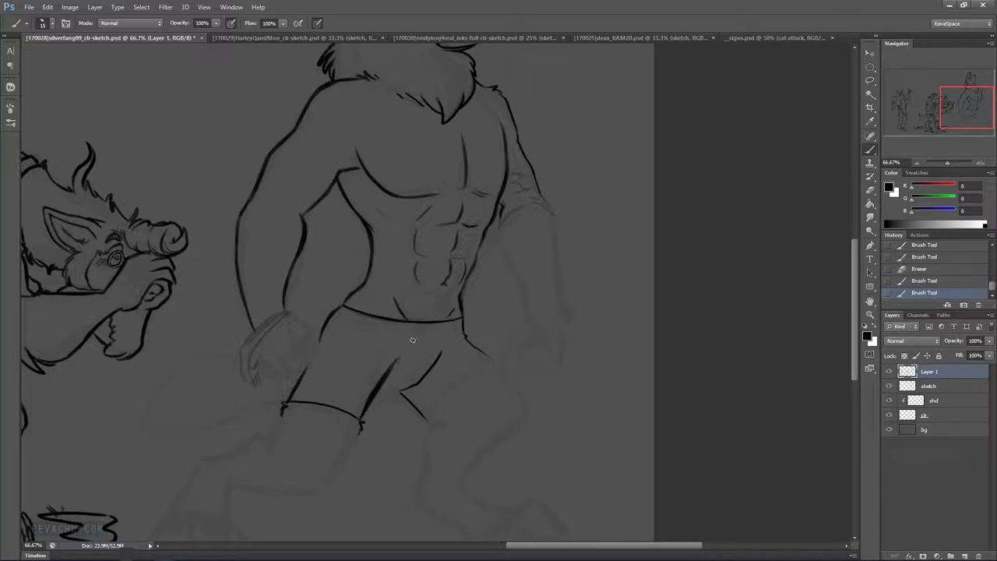
pyautogui.hotkey('ctrl', 'z')
pyautogui.hotkey('ctrl', 'alt', 'z')
pyautogui.moveTo(374, 397)
pyautogui.mouseDown()
pyautogui.moveTo(408, 350)
pyautogui.moveTo(402, 389)
pyautogui.moveTo(439, 356)
pyautogui.moveTo(422, 382)
pyautogui.moveTo(441, 352)
pyautogui.mouseUp()
pyautogui.moveTo(378, 393)
pyautogui.mouseDown()
pyautogui.moveTo(419, 376)
pyautogui.moveTo(359, 407)
pyautogui.moveTo(367, 392)
pyautogui.mouseUp()
pyautogui.hotkey('ctrl', 'alt', 'z')
pyautogui.hotkey('ctrl', 'alt', 'z')
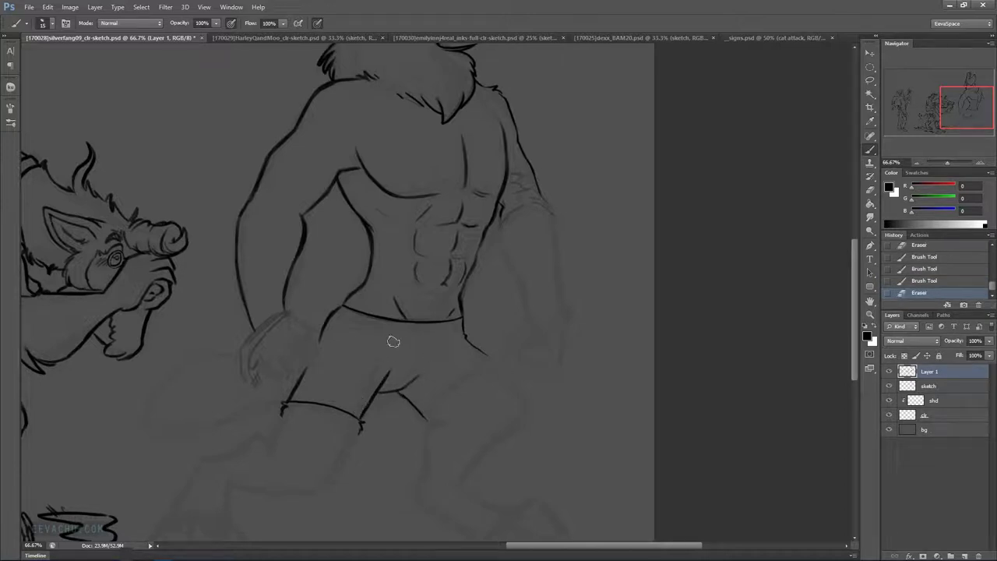
# With a smaller brush, ink the front folds and lower waistband line, and add the far leg's hem to the shorts
pyautogui.press('[')
pyautogui.press('[')
pyautogui.press('[')
pyautogui.moveTo(393, 387); pyautogui.dragTo(432, 338)
pyautogui.moveTo(345, 321)
pyautogui.mouseDown()
pyautogui.moveTo(433, 338)
pyautogui.moveTo(463, 327)
pyautogui.mouseUp()
pyautogui.moveTo(426, 416); pyautogui.dragTo(491, 362)
pyautogui.moveTo(433, 396)
pyautogui.mouseDown()
pyautogui.moveTo(499, 362)
pyautogui.moveTo(480, 370)
pyautogui.moveTo(491, 362)
pyautogui.moveTo(470, 338)
pyautogui.moveTo(494, 363)
pyautogui.mouseUp()
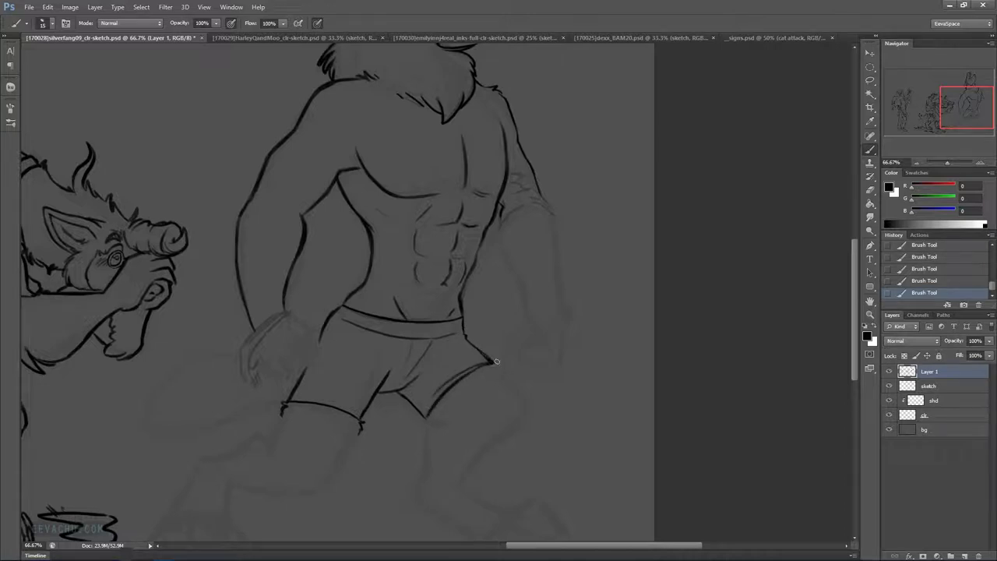
# Ink the near leg below the shorts, with the knee, furry calf and shin down to the ankle
pyautogui.moveTo(555, 406)
pyautogui.mouseDown()
pyautogui.moveTo(615, 330)
pyautogui.moveTo(642, 325)
pyautogui.mouseUp()
pyautogui.moveTo(506, 381)
pyautogui.mouseDown()
pyautogui.moveTo(646, 341)
pyautogui.moveTo(652, 350)
pyautogui.mouseUp()
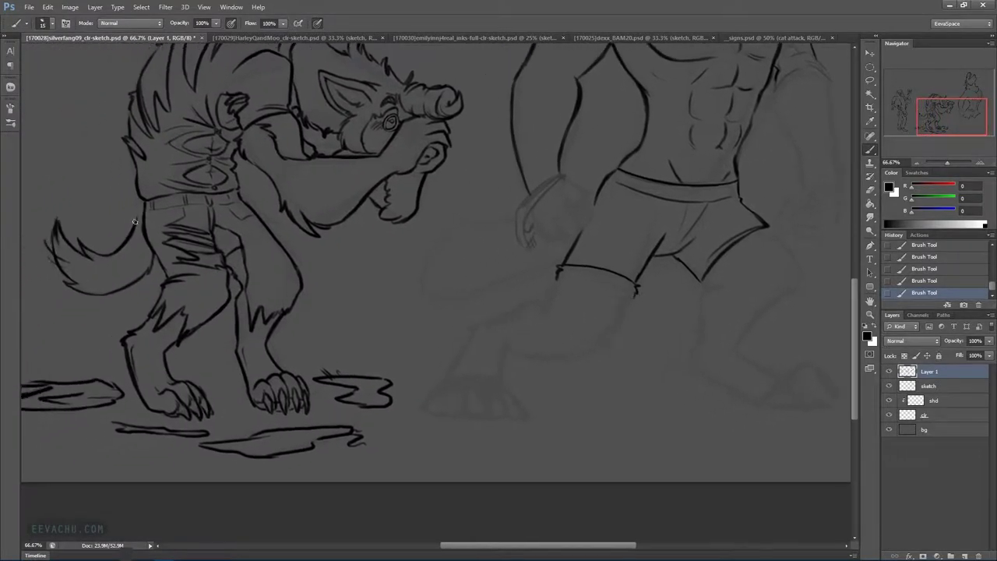
pyautogui.moveTo(653, 341); pyautogui.dragTo(524, 360)
pyautogui.moveTo(429, 292)
pyautogui.mouseDown()
pyautogui.moveTo(418, 326)
pyautogui.moveTo(424, 308)
pyautogui.moveTo(419, 325)
pyautogui.moveTo(411, 311)
pyautogui.moveTo(412, 321)
pyautogui.moveTo(348, 341)
pyautogui.moveTo(329, 387)
pyautogui.moveTo(379, 368)
pyautogui.moveTo(439, 377)
pyautogui.moveTo(428, 380)
pyautogui.moveTo(475, 357)
pyautogui.moveTo(470, 373)
pyautogui.moveTo(504, 316)
pyautogui.mouseUp()
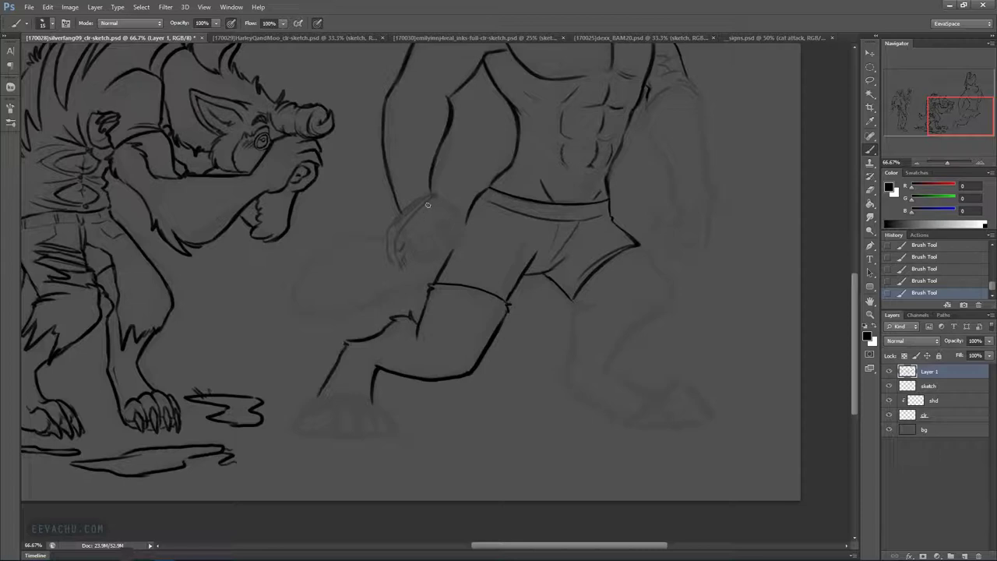
# Ink the near wrist fur, the clenched fist and the bushy tail behind the near leg
pyautogui.moveTo(433, 197)
pyautogui.mouseDown()
pyautogui.moveTo(396, 249)
pyautogui.moveTo(412, 234)
pyautogui.moveTo(406, 225)
pyautogui.moveTo(401, 238)
pyautogui.moveTo(402, 225)
pyautogui.moveTo(397, 250)
pyautogui.moveTo(408, 236)
pyautogui.moveTo(395, 244)
pyautogui.moveTo(388, 232)
pyautogui.moveTo(400, 273)
pyautogui.mouseUp()
pyautogui.hotkey('ctrl', 'z')
pyautogui.moveTo(389, 231)
pyautogui.mouseDown()
pyautogui.moveTo(444, 194)
pyautogui.moveTo(462, 216)
pyautogui.moveTo(454, 235)
pyautogui.moveTo(443, 225)
pyautogui.moveTo(456, 243)
pyautogui.moveTo(448, 235)
pyautogui.moveTo(454, 242)
pyautogui.moveTo(436, 252)
pyautogui.moveTo(455, 246)
pyautogui.moveTo(418, 242)
pyautogui.moveTo(436, 257)
pyautogui.moveTo(412, 251)
pyautogui.moveTo(423, 264)
pyautogui.moveTo(440, 259)
pyautogui.moveTo(407, 243)
pyautogui.moveTo(332, 235)
pyautogui.moveTo(295, 284)
pyautogui.moveTo(309, 328)
pyautogui.mouseUp()
pyautogui.hotkey('ctrl', 'z')
pyautogui.moveTo(308, 328)
pyautogui.mouseDown()
pyautogui.moveTo(396, 285)
pyautogui.moveTo(424, 292)
pyautogui.mouseUp()
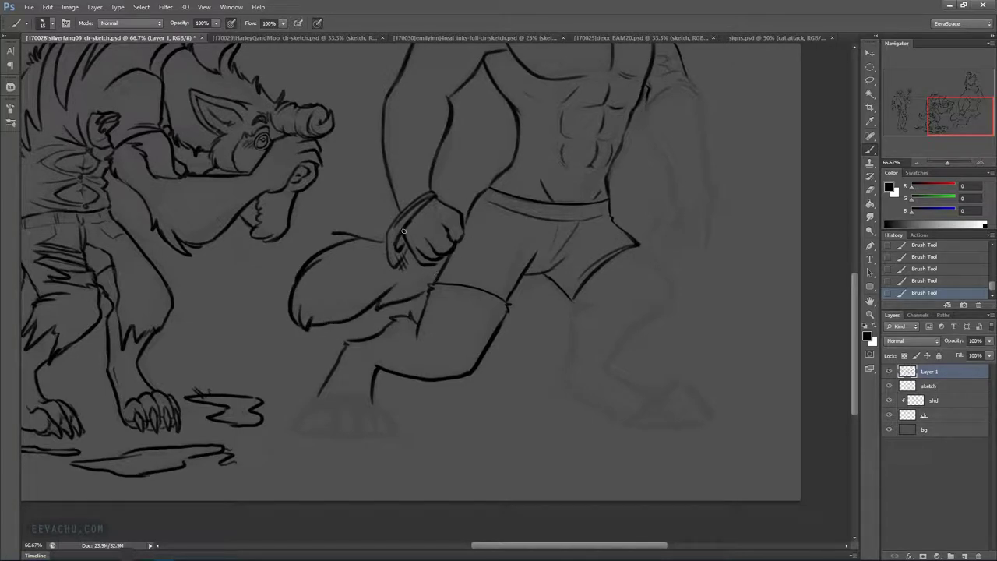
# Undo the last stroke between the fist and the waist, and save the document
pyautogui.moveTo(457, 211)
pyautogui.mouseDown()
pyautogui.moveTo(473, 189)
pyautogui.moveTo(498, 184)
pyautogui.mouseUp()
pyautogui.hotkey('ctrl', 'z')
pyautogui.press('z')
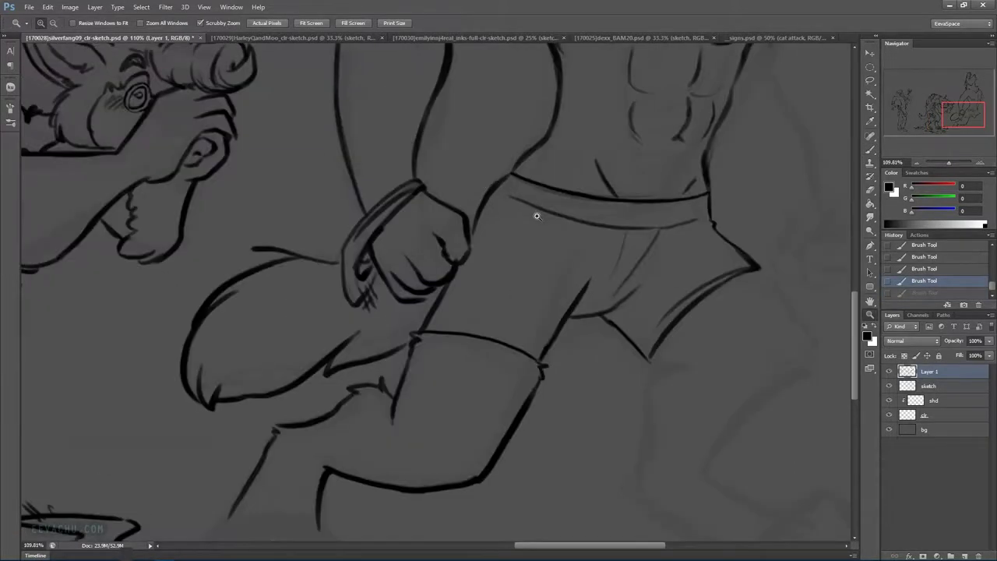
pyautogui.hotkey('ctrl', 's')
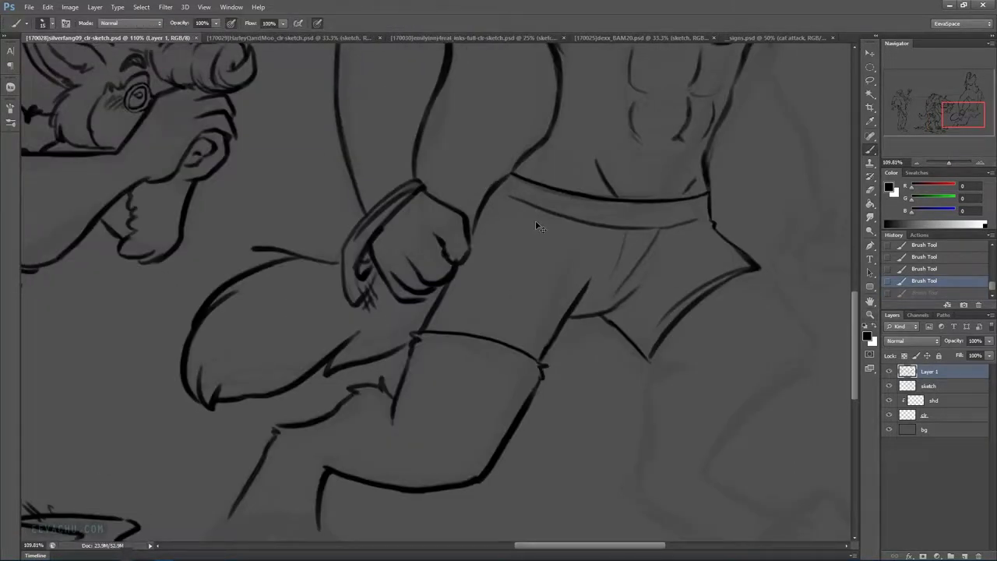
# Ink a short furry line between the clenched fist and the waistband at the near hip
pyautogui.hotkey('ctrl', '-')
pyautogui.moveTo(448, 211); pyautogui.dragTo(506, 181)
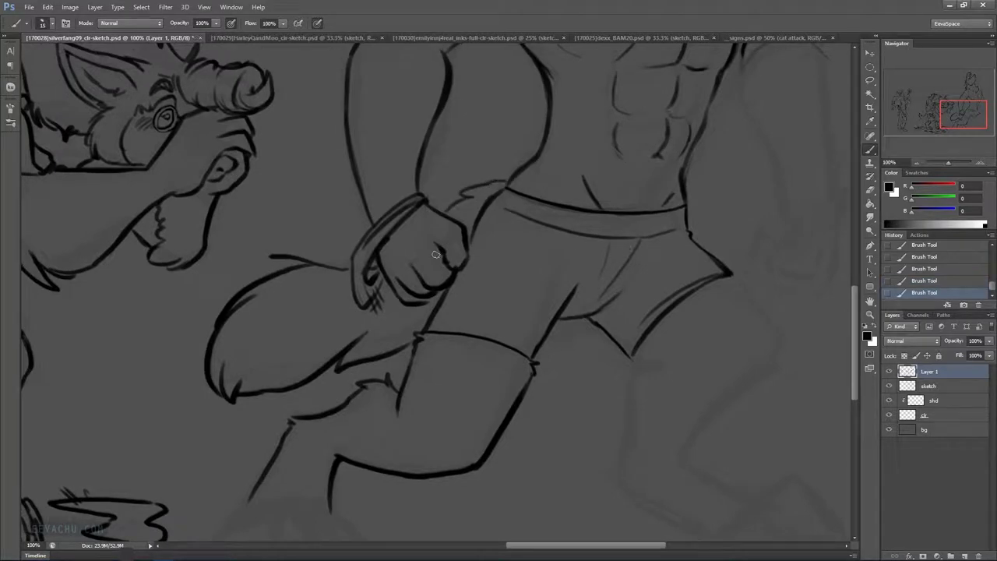
pyautogui.hotkey('ctrl', '-')
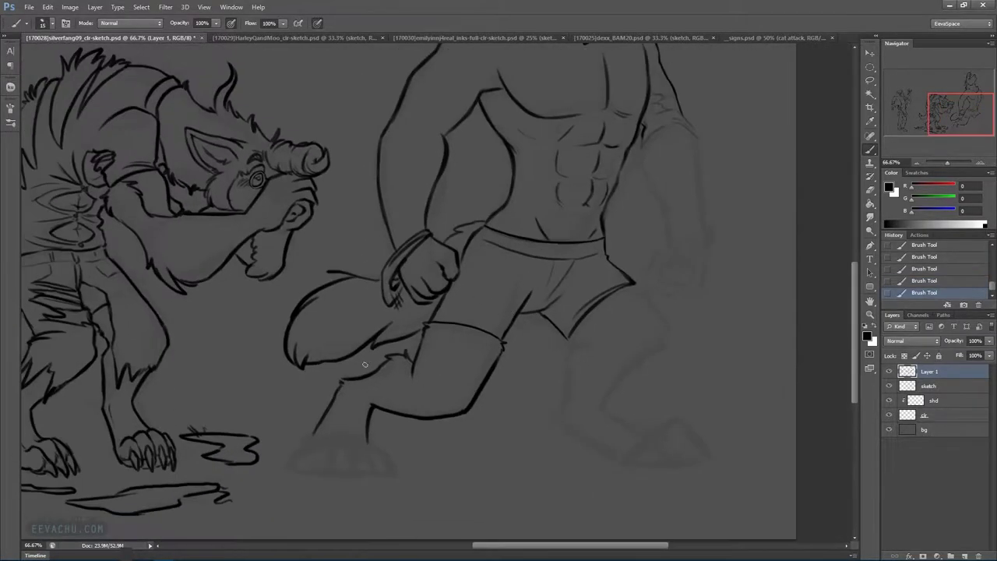
# Ink rough puddle marks on the ground between the howling figure's two feet
pyautogui.moveTo(493, 372); pyautogui.dragTo(503, 257)
pyautogui.moveTo(683, 337)
pyautogui.mouseDown()
pyautogui.moveTo(590, 372)
pyautogui.moveTo(648, 388)
pyautogui.mouseUp()
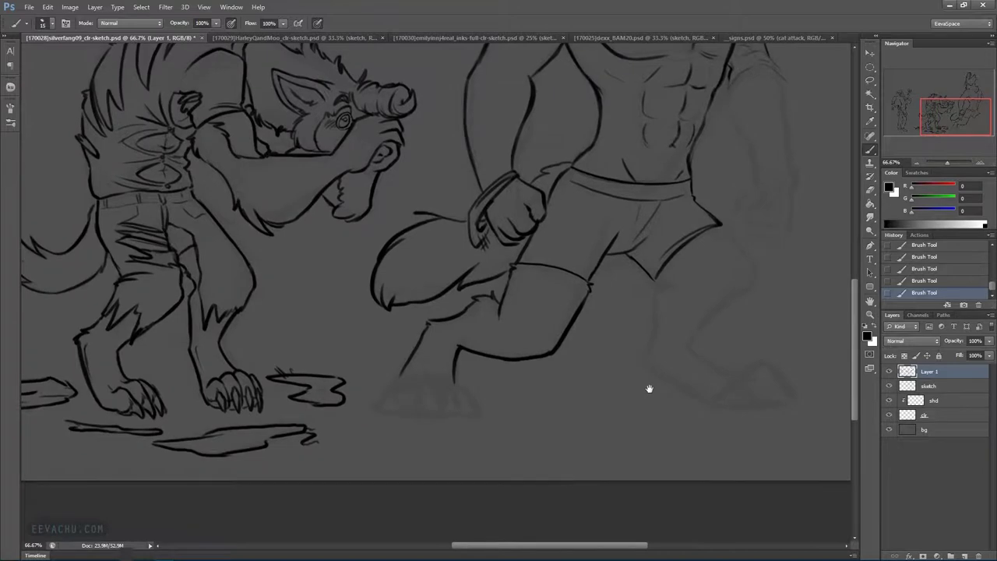
pyautogui.moveTo(750, 374); pyautogui.dragTo(592, 412)
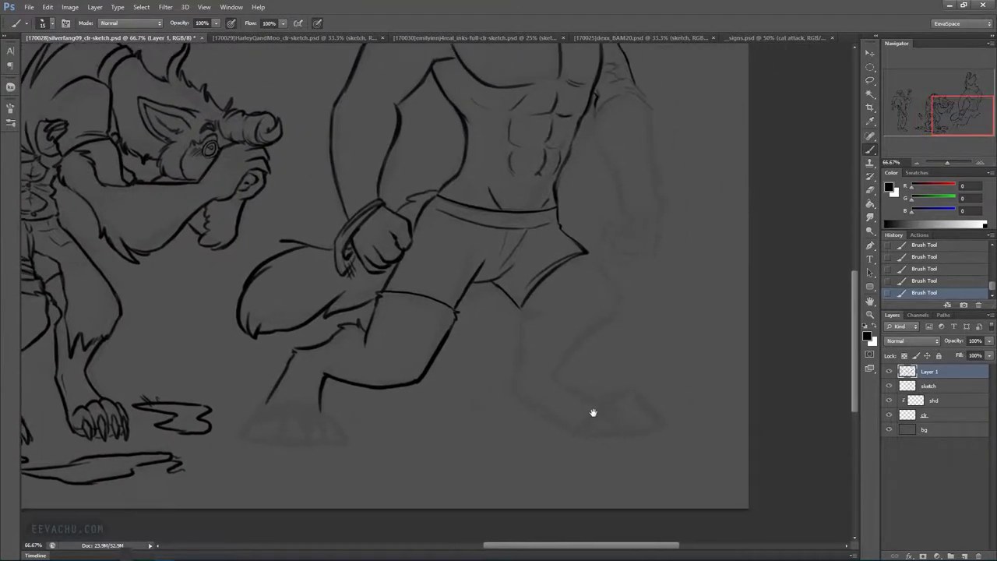
pyautogui.moveTo(449, 414)
pyautogui.mouseDown()
pyautogui.moveTo(422, 416)
pyautogui.moveTo(387, 438)
pyautogui.moveTo(472, 442)
pyautogui.moveTo(447, 419)
pyautogui.moveTo(499, 450)
pyautogui.moveTo(434, 452)
pyautogui.mouseUp()
pyautogui.moveTo(450, 394)
pyautogui.mouseDown()
pyautogui.moveTo(488, 399)
pyautogui.moveTo(421, 394)
pyautogui.mouseUp()
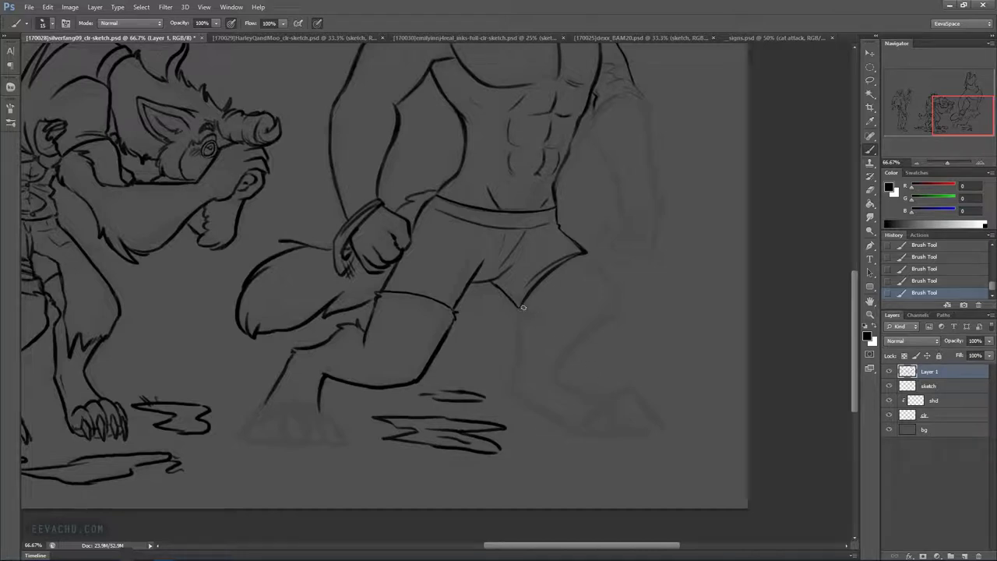
# Ink the far leg below the shorts down to the ankle, and clean up its knee and hem with the eraser
pyautogui.moveTo(520, 314)
pyautogui.mouseDown()
pyautogui.moveTo(539, 308)
pyautogui.moveTo(519, 335)
pyautogui.moveTo(526, 315)
pyautogui.moveTo(510, 388)
pyautogui.mouseUp()
pyautogui.hotkey('ctrl', 'z')
pyautogui.moveTo(587, 253); pyautogui.dragTo(617, 295)
pyautogui.hotkey('ctrl', 'z')
pyautogui.moveTo(586, 252)
pyautogui.mouseDown()
pyautogui.moveTo(614, 285)
pyautogui.moveTo(619, 312)
pyautogui.moveTo(582, 338)
pyautogui.moveTo(554, 381)
pyautogui.mouseUp()
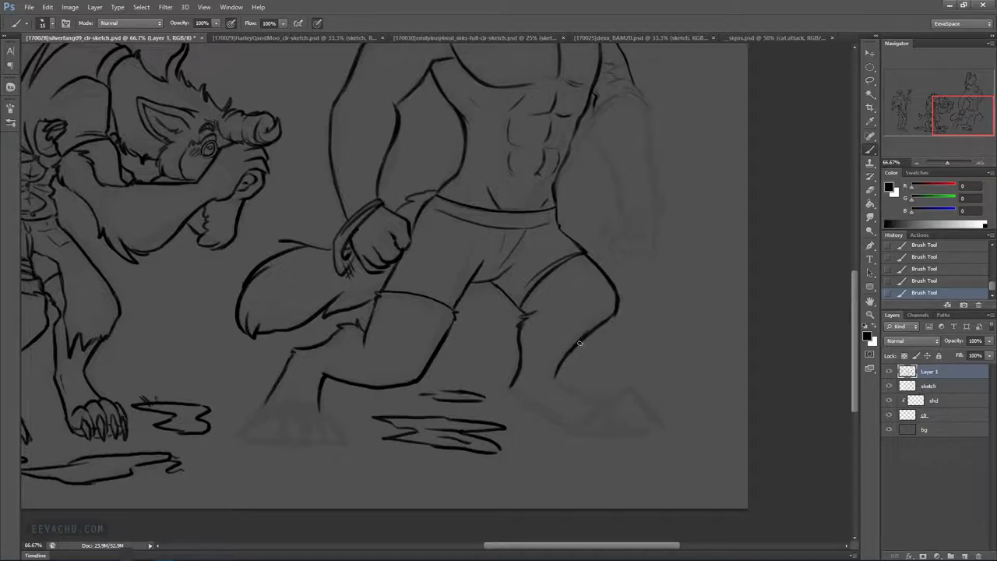
pyautogui.press('e')
pyautogui.click(628, 291)
pyautogui.moveTo(543, 318); pyautogui.dragTo(621, 279)
pyautogui.press('b')
# Touch up the back of the near thigh and ink the near foot with its toes and pointed claws
pyautogui.moveTo(451, 256); pyautogui.dragTo(443, 283)
pyautogui.moveTo(331, 377); pyautogui.dragTo(349, 362)
pyautogui.moveTo(346, 362)
pyautogui.mouseDown()
pyautogui.moveTo(387, 363)
pyautogui.moveTo(418, 386)
pyautogui.mouseUp()
pyautogui.moveTo(369, 387)
pyautogui.mouseDown()
pyautogui.moveTo(372, 418)
pyautogui.moveTo(372, 387)
pyautogui.moveTo(339, 402)
pyautogui.moveTo(343, 413)
pyautogui.moveTo(349, 392)
pyautogui.mouseUp()
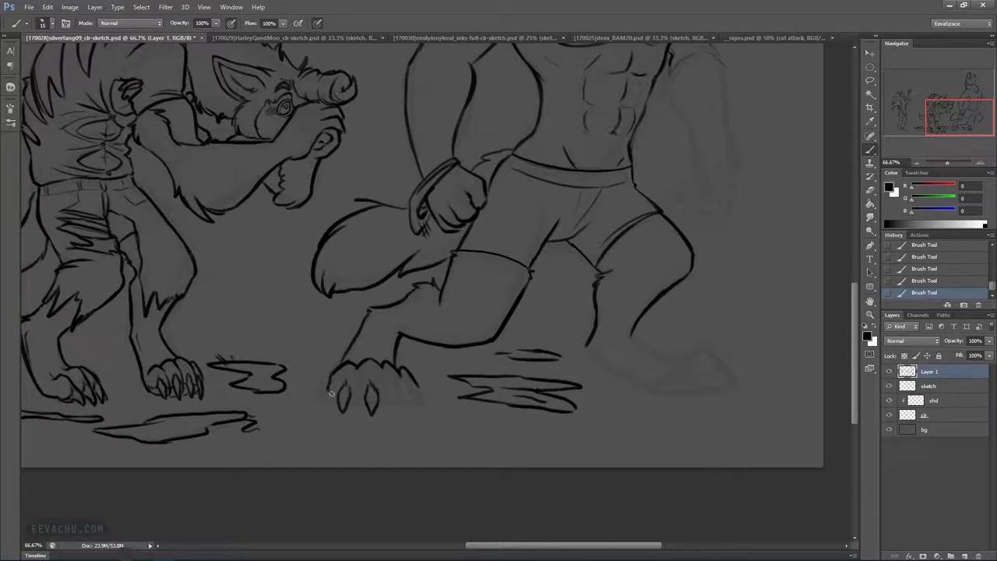
pyautogui.moveTo(330, 388); pyautogui.dragTo(336, 406)
pyautogui.moveTo(357, 369)
pyautogui.mouseDown()
pyautogui.moveTo(386, 391)
pyautogui.moveTo(354, 396)
pyautogui.moveTo(357, 407)
pyautogui.moveTo(379, 409)
pyautogui.moveTo(386, 395)
pyautogui.moveTo(383, 408)
pyautogui.moveTo(391, 389)
pyautogui.moveTo(400, 392)
pyautogui.moveTo(395, 383)
pyautogui.moveTo(399, 412)
pyautogui.moveTo(397, 388)
pyautogui.moveTo(390, 407)
pyautogui.moveTo(399, 384)
pyautogui.moveTo(416, 408)
pyautogui.moveTo(403, 380)
pyautogui.moveTo(419, 406)
pyautogui.mouseUp()
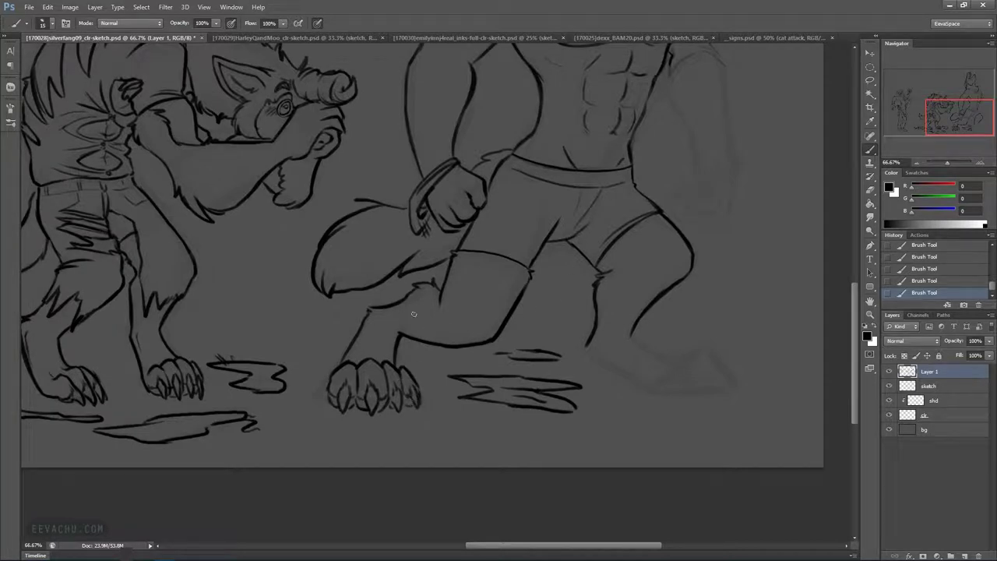
# Ink the far foot from the ankle and heel to the clawed toes
pyautogui.moveTo(693, 352); pyautogui.dragTo(525, 347)
pyautogui.hotkey('ctrl', 'z')
pyautogui.moveTo(427, 351); pyautogui.dragTo(488, 383)
pyautogui.moveTo(473, 330)
pyautogui.mouseDown()
pyautogui.moveTo(526, 362)
pyautogui.moveTo(539, 357)
pyautogui.moveTo(553, 377)
pyautogui.moveTo(526, 357)
pyautogui.moveTo(549, 347)
pyautogui.moveTo(574, 377)
pyautogui.moveTo(563, 390)
pyautogui.moveTo(548, 387)
pyautogui.moveTo(566, 386)
pyautogui.moveTo(564, 373)
pyautogui.moveTo(583, 385)
pyautogui.moveTo(562, 377)
pyautogui.moveTo(557, 362)
pyautogui.moveTo(562, 370)
pyautogui.moveTo(526, 379)
pyautogui.moveTo(537, 390)
pyautogui.moveTo(526, 392)
pyautogui.moveTo(551, 384)
pyautogui.moveTo(500, 389)
pyautogui.moveTo(533, 393)
pyautogui.mouseUp()
pyautogui.moveTo(499, 357); pyautogui.dragTo(522, 365)
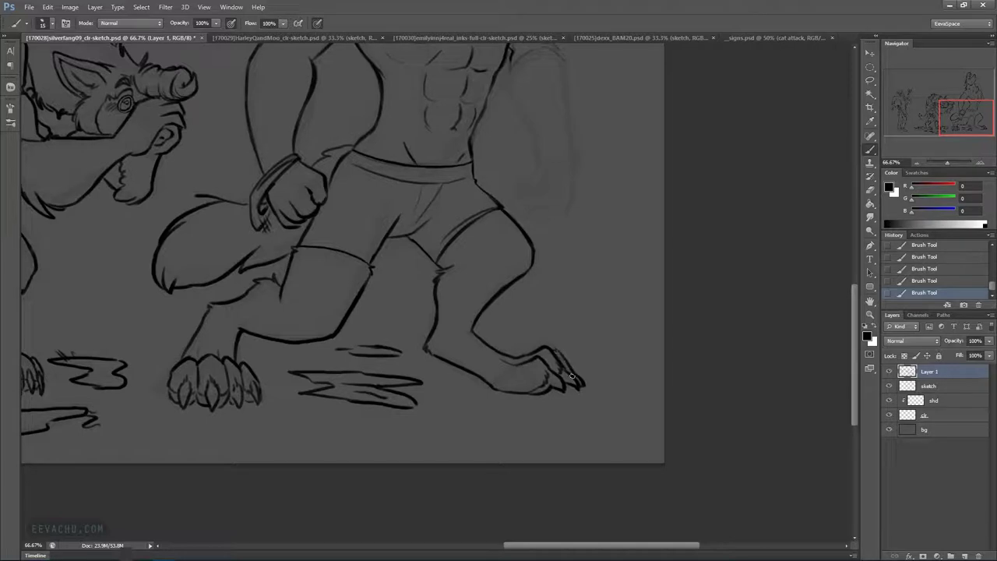
# Ink the fur and crease lines around the far elbow, and undo the last strokes on the inner forearm
pyautogui.scroll(5, 587, 304)
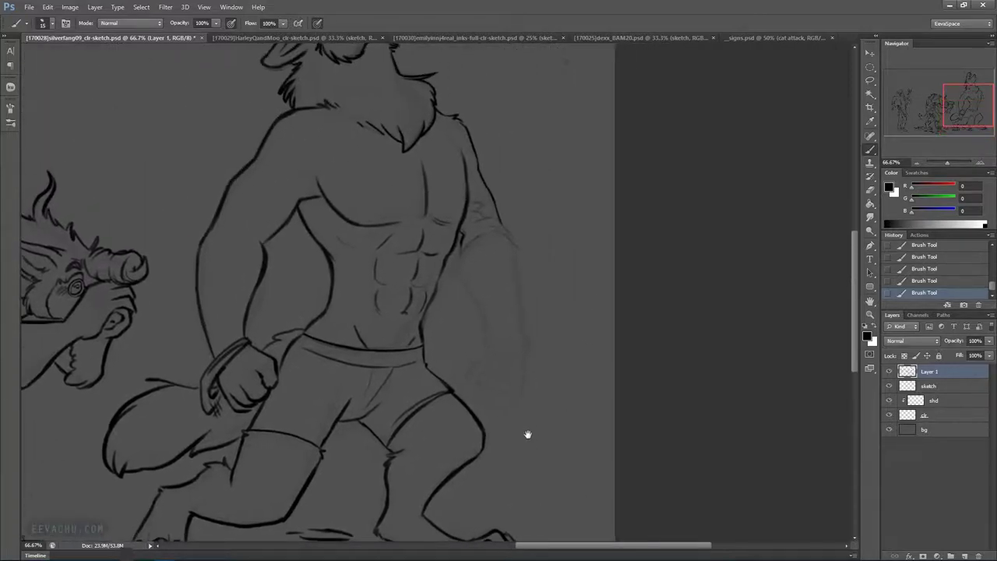
pyautogui.moveTo(462, 249)
pyautogui.mouseDown()
pyautogui.moveTo(467, 295)
pyautogui.moveTo(468, 222)
pyautogui.moveTo(460, 250)
pyautogui.moveTo(498, 234)
pyautogui.mouseUp()
pyautogui.moveTo(514, 238)
pyautogui.mouseDown()
pyautogui.moveTo(470, 210)
pyautogui.moveTo(491, 202)
pyautogui.moveTo(468, 203)
pyautogui.mouseUp()
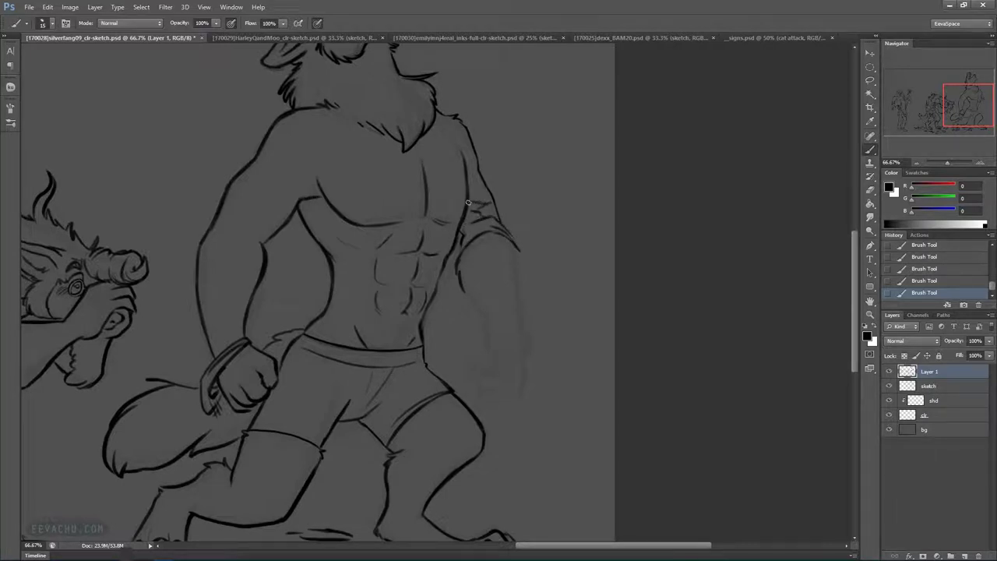
pyautogui.moveTo(464, 294); pyautogui.dragTo(493, 348)
pyautogui.hotkey('ctrl', 'alt', 'z')
pyautogui.hotkey('ctrl', 'alt', 'z')
# Ink the far forearm down to the wrist and the clenched far fist with its fingers
pyautogui.moveTo(516, 248); pyautogui.dragTo(519, 271)
pyautogui.moveTo(518, 253); pyautogui.dragTo(520, 311)
pyautogui.hotkey('ctrl', 'z')
pyautogui.moveTo(516, 259)
pyautogui.mouseDown()
pyautogui.moveTo(522, 331)
pyautogui.moveTo(483, 374)
pyautogui.moveTo(477, 385)
pyautogui.moveTo(489, 390)
pyautogui.mouseUp()
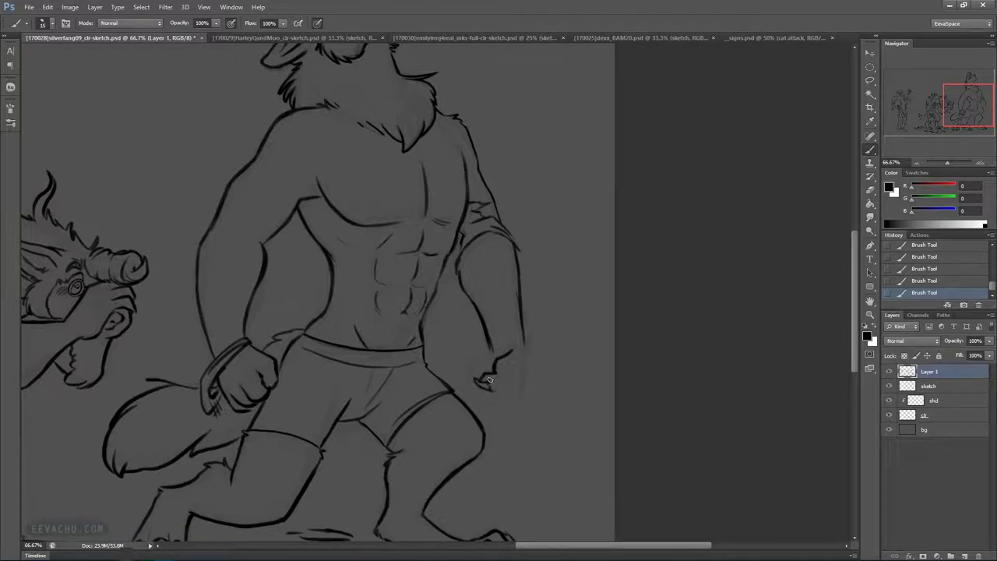
pyautogui.moveTo(492, 390)
pyautogui.mouseDown()
pyautogui.moveTo(525, 347)
pyautogui.moveTo(514, 402)
pyautogui.moveTo(497, 409)
pyautogui.moveTo(483, 392)
pyautogui.moveTo(499, 393)
pyautogui.moveTo(482, 402)
pyautogui.moveTo(477, 387)
pyautogui.moveTo(474, 400)
pyautogui.moveTo(470, 393)
pyautogui.moveTo(490, 360)
pyautogui.moveTo(480, 372)
pyautogui.moveTo(524, 341)
pyautogui.moveTo(525, 356)
pyautogui.moveTo(522, 314)
pyautogui.moveTo(522, 350)
pyautogui.mouseUp()
pyautogui.moveTo(522, 253); pyautogui.dragTo(523, 343)
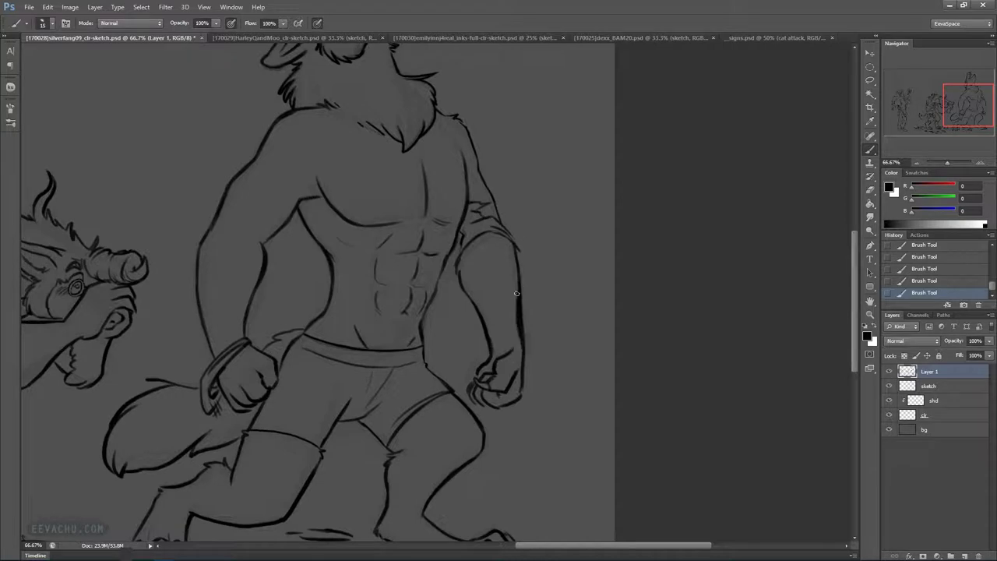
# Redraw the outer contour of the far forearm and trim it thinner with the eraser
pyautogui.hotkey('ctrl', 'z')
pyautogui.moveTo(512, 275); pyautogui.dragTo(514, 337)
pyautogui.moveTo(515, 258); pyautogui.dragTo(519, 335)
pyautogui.moveTo(518, 316); pyautogui.dragTo(520, 337)
pyautogui.press('e')
pyautogui.moveTo(521, 258); pyautogui.dragTo(517, 300)
pyautogui.moveTo(518, 263); pyautogui.dragTo(519, 302)
pyautogui.moveTo(520, 275)
pyautogui.mouseDown()
pyautogui.moveTo(535, 366)
pyautogui.moveTo(522, 355)
pyautogui.mouseUp()
# Add the curved finger lines at the edge of the far fist and thin the inner forearm line with the eraser
pyautogui.press('b')
pyautogui.moveTo(477, 404)
pyautogui.mouseDown()
pyautogui.moveTo(500, 401)
pyautogui.moveTo(480, 355)
pyautogui.mouseUp()
pyautogui.press('e')
pyautogui.moveTo(475, 314); pyautogui.dragTo(492, 350)
pyautogui.moveTo(477, 307); pyautogui.dragTo(485, 326)
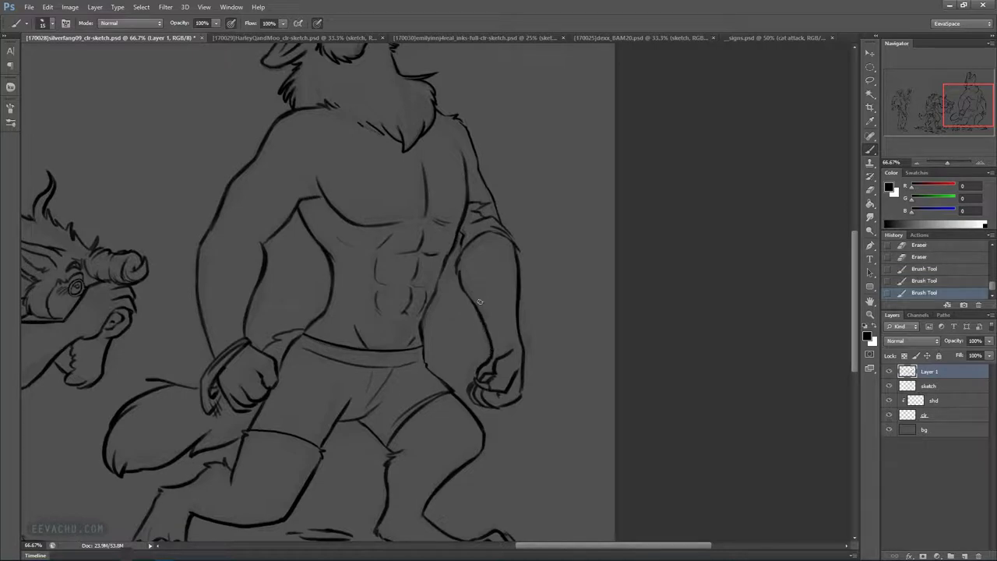
# Touch up the lines where the far arm meets the torso and ink a thin collarbone line below the neck fur
pyautogui.moveTo(460, 248); pyautogui.dragTo(462, 234)
pyautogui.moveTo(467, 234); pyautogui.dragTo(477, 212)
pyautogui.moveTo(319, 121); pyautogui.dragTo(349, 126)
# Rework the near armpit crease at the edge of the chest and strengthen the chest's far contour
pyautogui.moveTo(317, 173); pyautogui.dragTo(307, 182)
pyautogui.moveTo(298, 200); pyautogui.dragTo(314, 182)
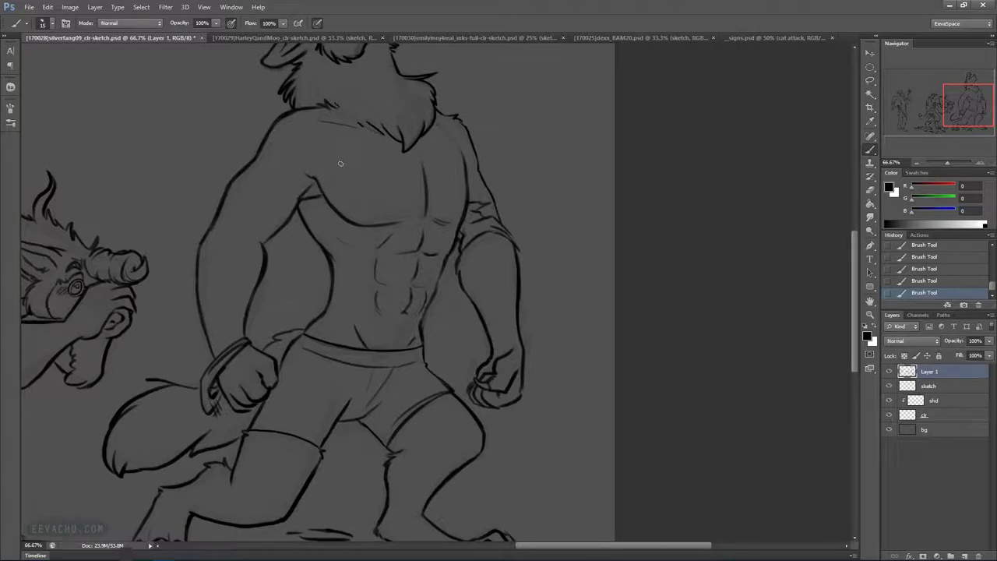
pyautogui.hotkey('ctrl', 'alt', 'z')
pyautogui.hotkey('ctrl', 'alt', 'z')
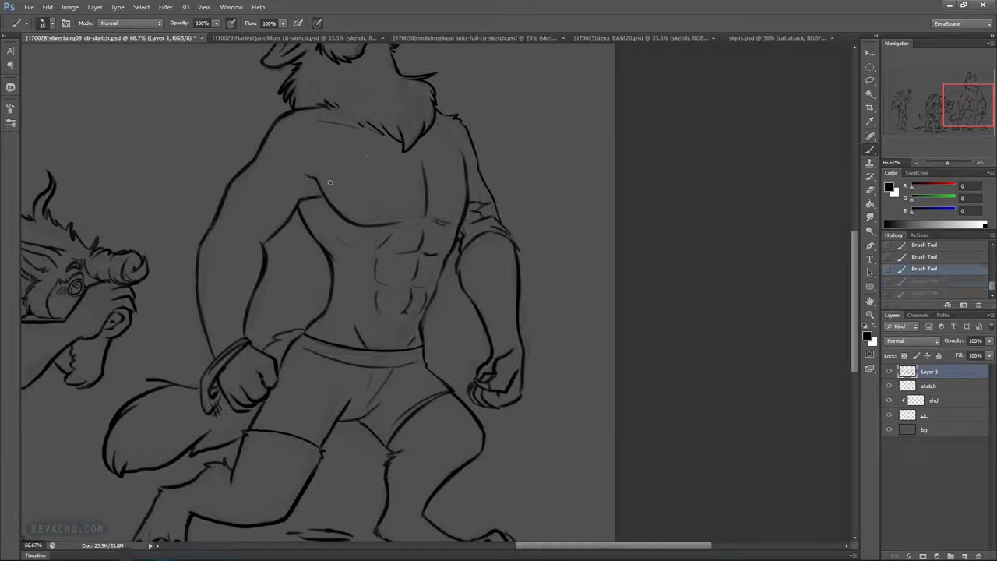
pyautogui.moveTo(303, 173)
pyautogui.mouseDown()
pyautogui.moveTo(325, 189)
pyautogui.moveTo(309, 148)
pyautogui.moveTo(324, 195)
pyautogui.mouseUp()
pyautogui.moveTo(455, 223); pyautogui.dragTo(465, 211)
pyautogui.moveTo(459, 221); pyautogui.dragTo(467, 187)
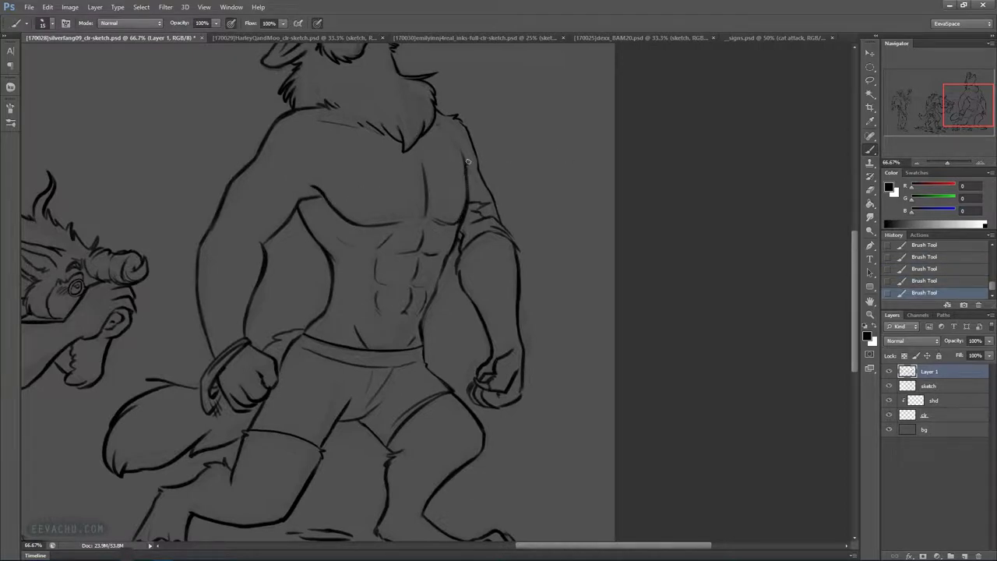
# Erase the stray line ends between the chest and the far shoulder
pyautogui.press('e')
pyautogui.moveTo(456, 151)
pyautogui.mouseDown()
pyautogui.moveTo(457, 160)
pyautogui.moveTo(483, 127)
pyautogui.mouseUp()
pyautogui.hotkey('ctrl', '-')
pyautogui.hotkey('ctrl', '-')
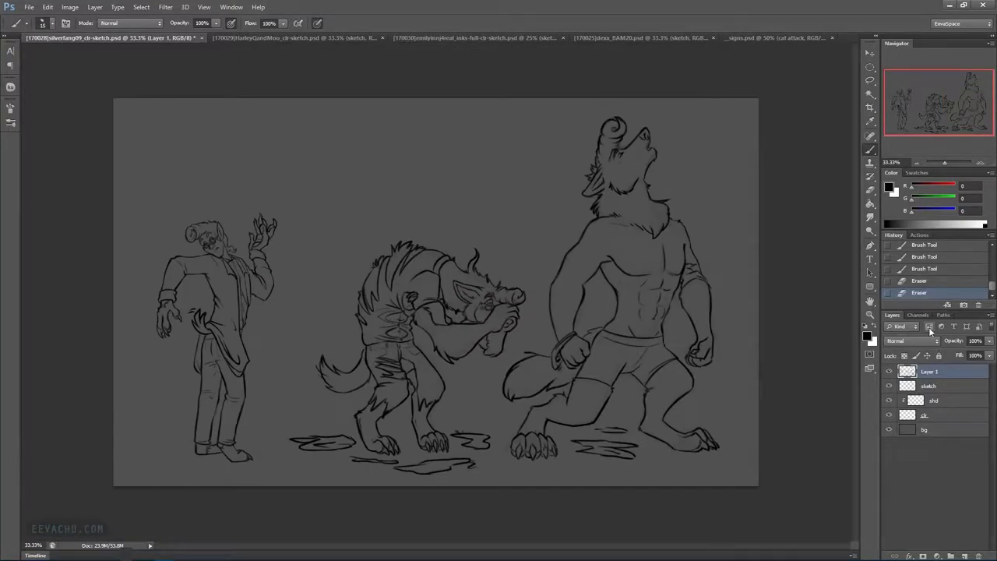
# Check the line art against the sketch layer and add short strokes along the howling figure's jaw and throat
pyautogui.click(889, 386)
pyautogui.moveTo(638, 184); pyautogui.dragTo(649, 165)
pyautogui.moveTo(649, 165); pyautogui.dragTo(655, 158)
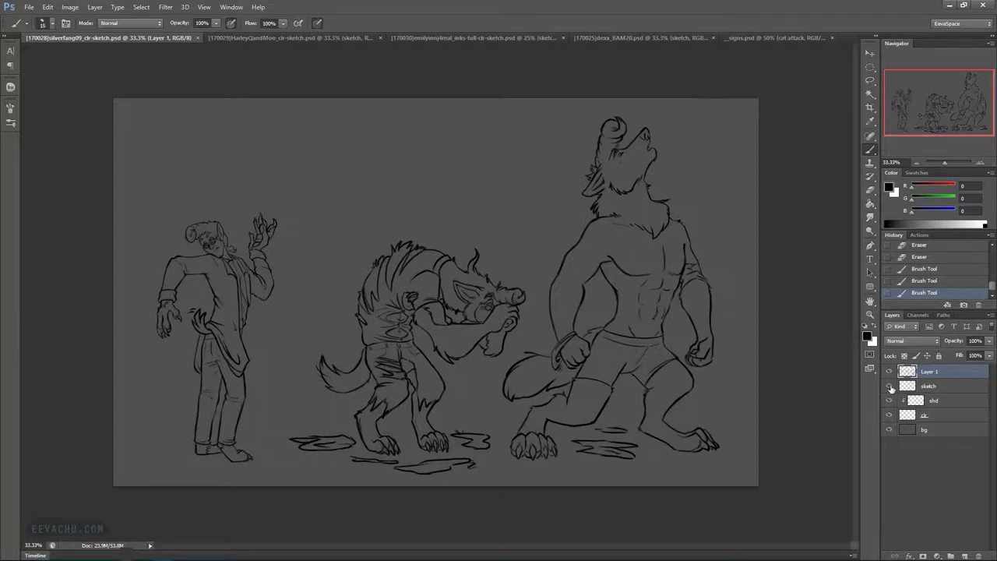
# Add a new layer directly above the bg layer and select a full-width rectangular ground strip behind the figures' feet
pyautogui.click(921, 430)
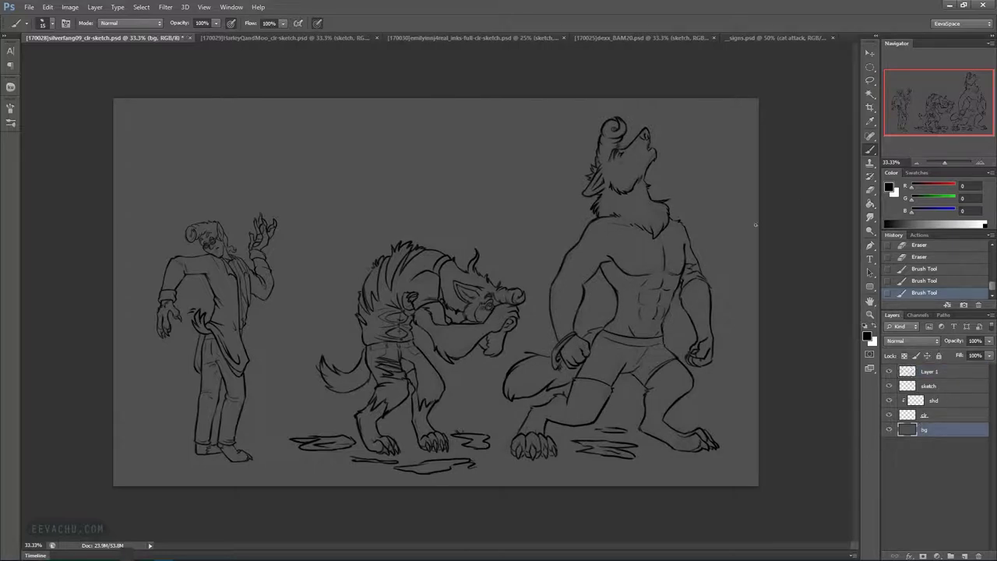
pyautogui.click(870, 67)
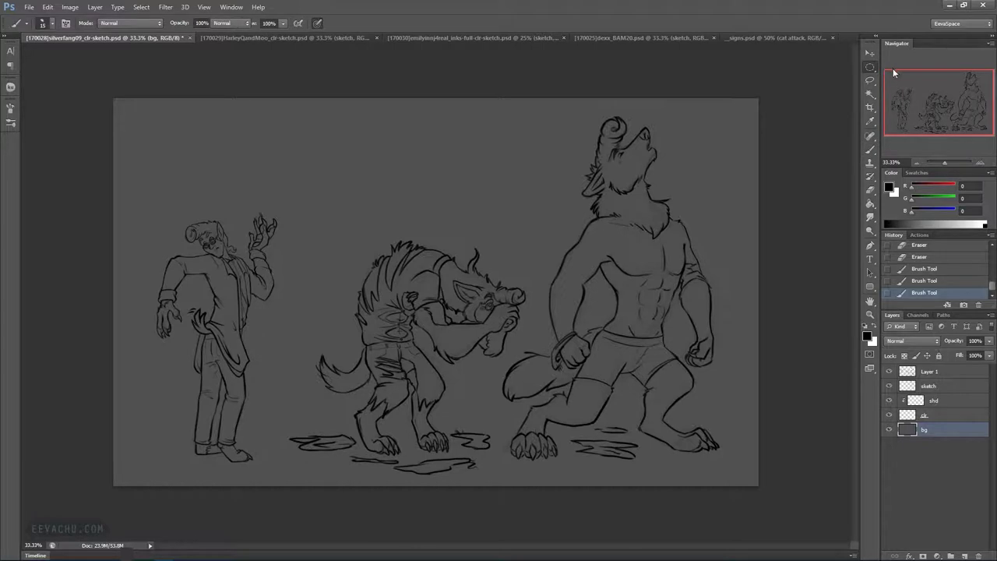
pyautogui.click(964, 556)
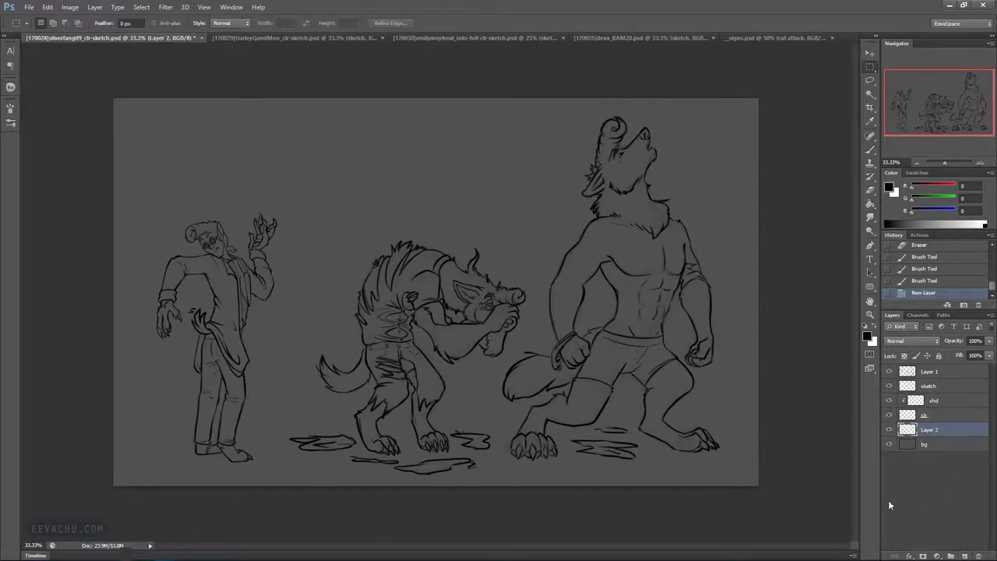
pyautogui.moveTo(113, 427); pyautogui.dragTo(835, 519)
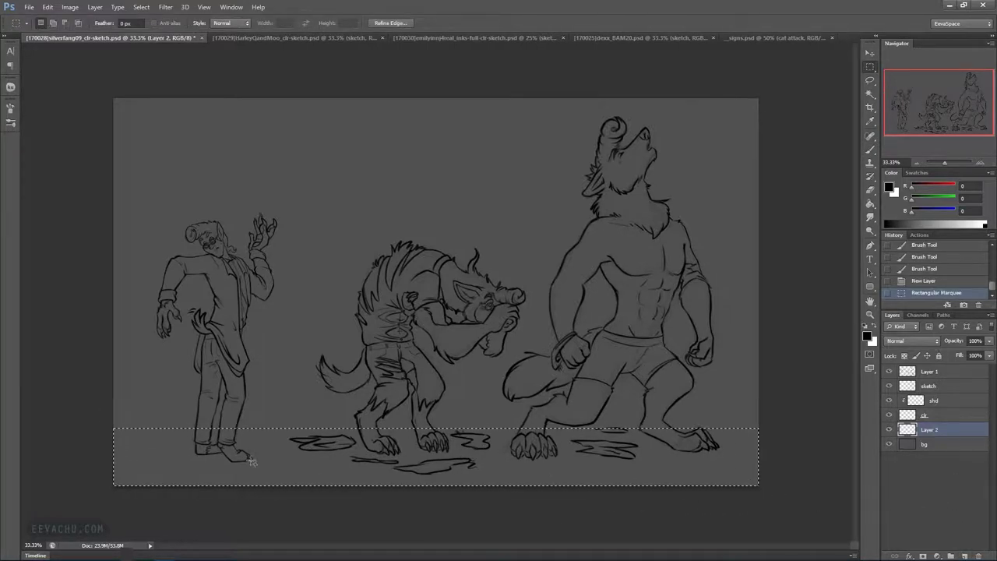
pyautogui.moveTo(107, 408); pyautogui.dragTo(863, 490)
# Mix a green foreground color and fill the selected ground strip with the Paint Bucket
pyautogui.click(871, 204)
pyautogui.click(934, 198)
pyautogui.click(929, 187)
pyautogui.click(926, 199)
pyautogui.click(923, 187)
pyautogui.click(925, 211)
pyautogui.click(928, 199)
pyautogui.moveTo(928, 200); pyautogui.dragTo(926, 187)
pyautogui.click(706, 439)
# Refill the ground strip with a muted olive green, RGB 67, 76, 55, and deselect it
pyautogui.click(921, 200)
pyautogui.click(920, 187)
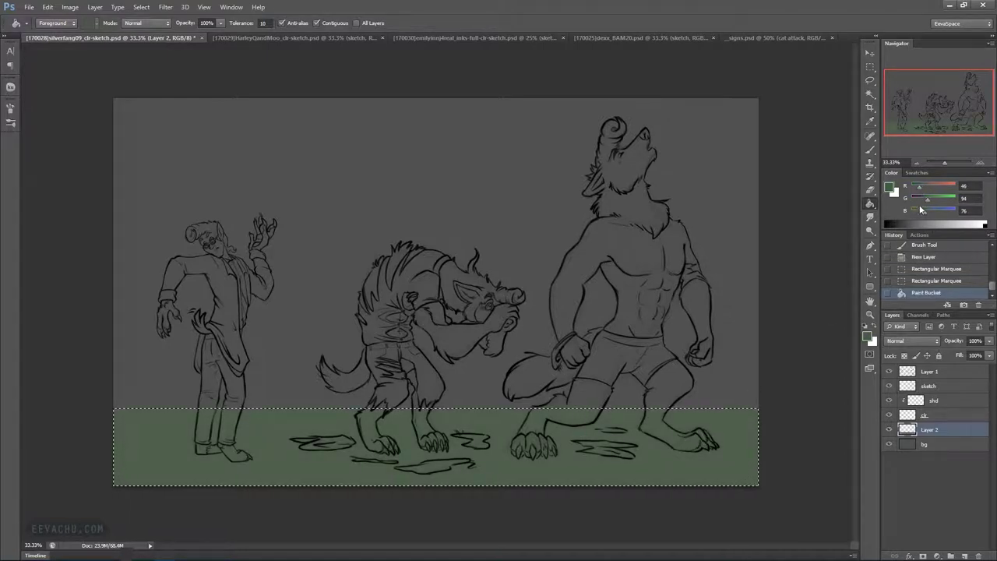
pyautogui.click(919, 211)
pyautogui.click(924, 198)
pyautogui.click(718, 438)
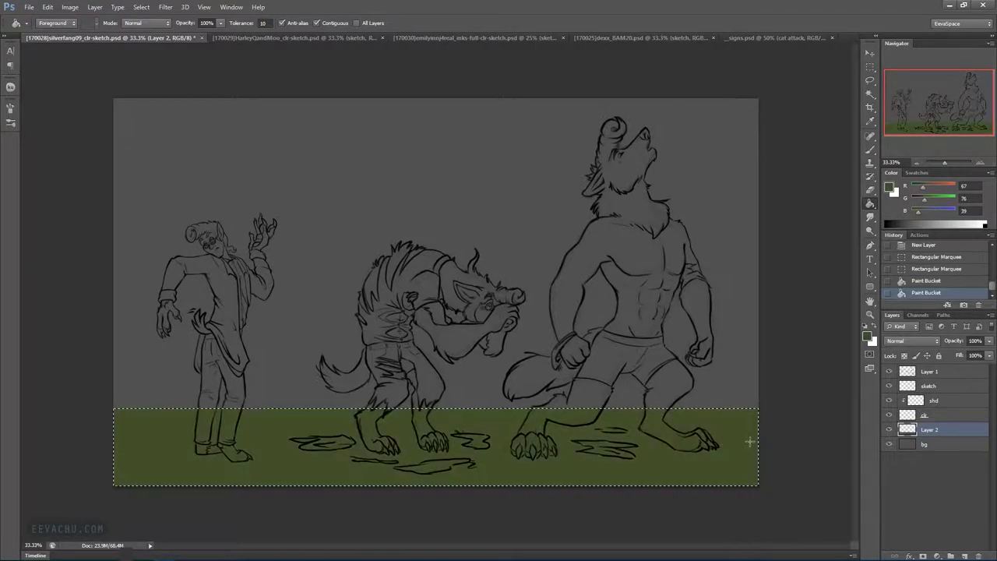
pyautogui.click(922, 210)
pyautogui.click(922, 211)
pyautogui.click(750, 448)
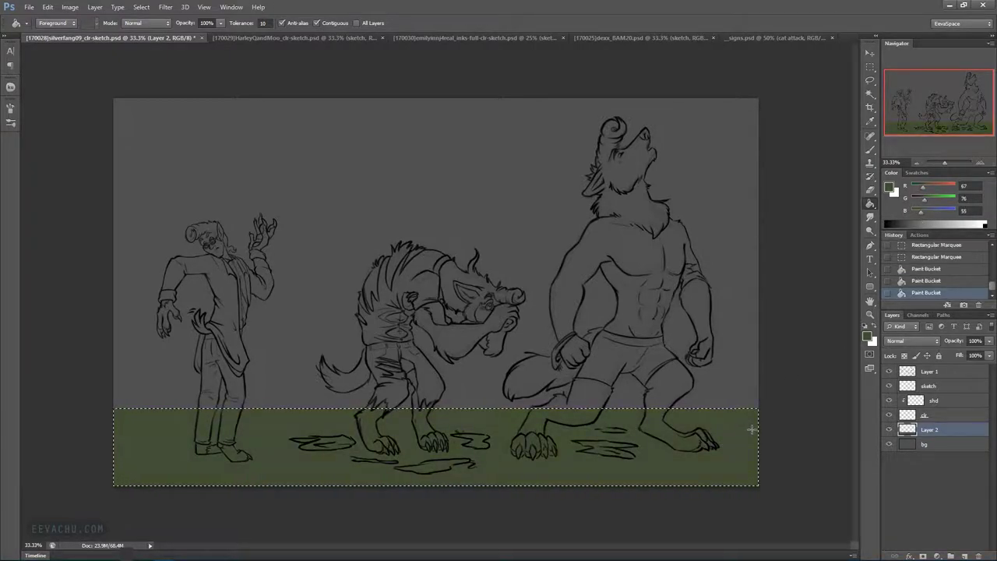
pyautogui.hotkey('ctrl', 'd')
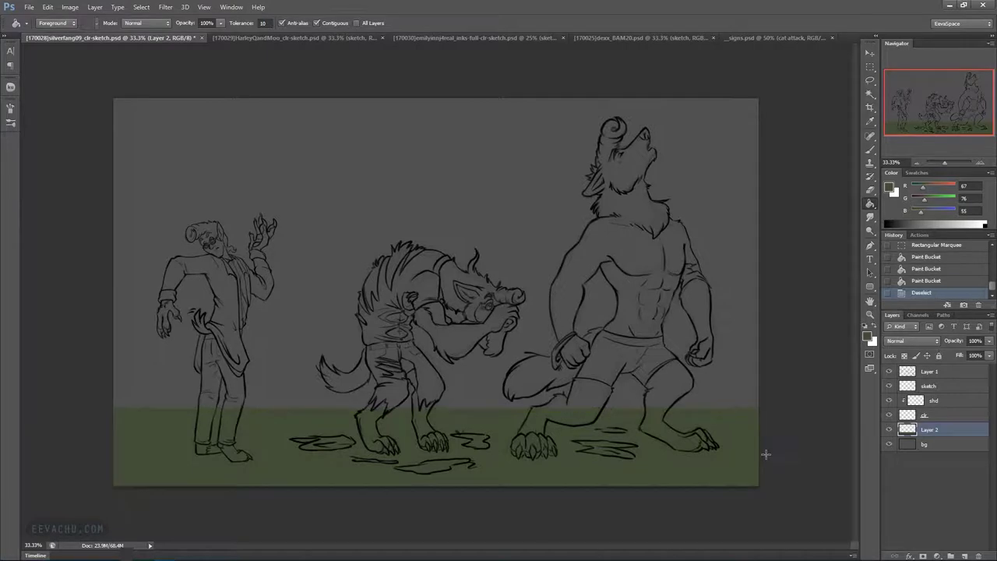
# Fill the bg layer with a muted night-sky blue, RGB 55, 70, 88
pyautogui.click(938, 447)
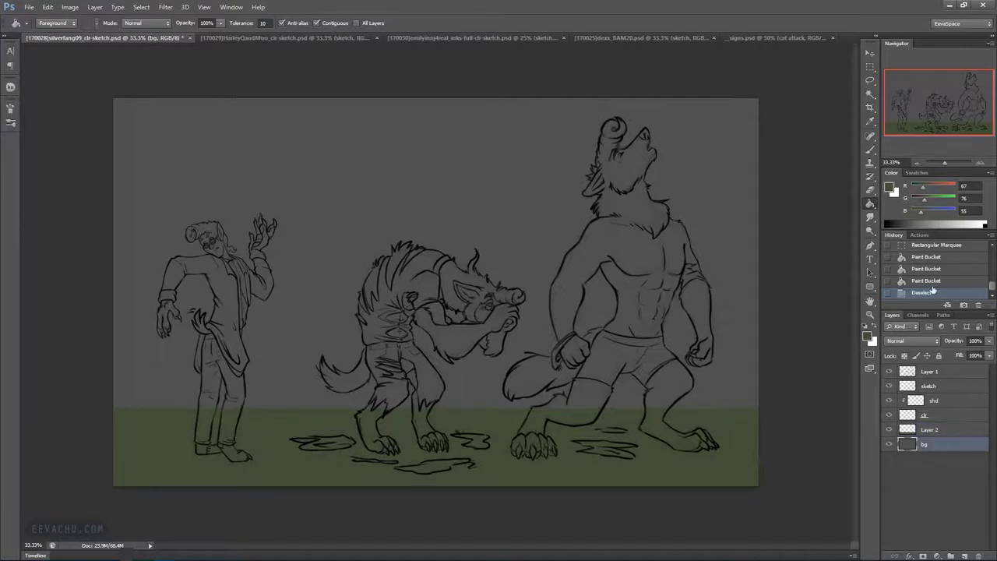
pyautogui.click(937, 211)
pyautogui.click(934, 199)
pyautogui.moveTo(927, 187); pyautogui.dragTo(926, 193)
pyautogui.click(924, 197)
pyautogui.click(722, 235)
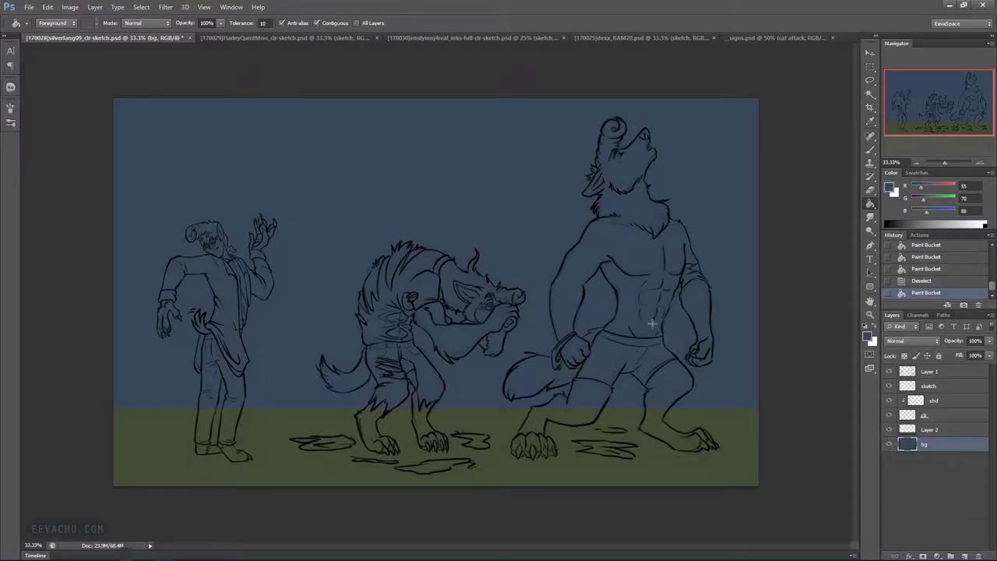
# Apply a dark blue (#1f2833) to transparent gradient down from the top of the sky, save the document, and return to the Brush tool
pyautogui.click(869, 337)
pyautogui.click(682, 472)
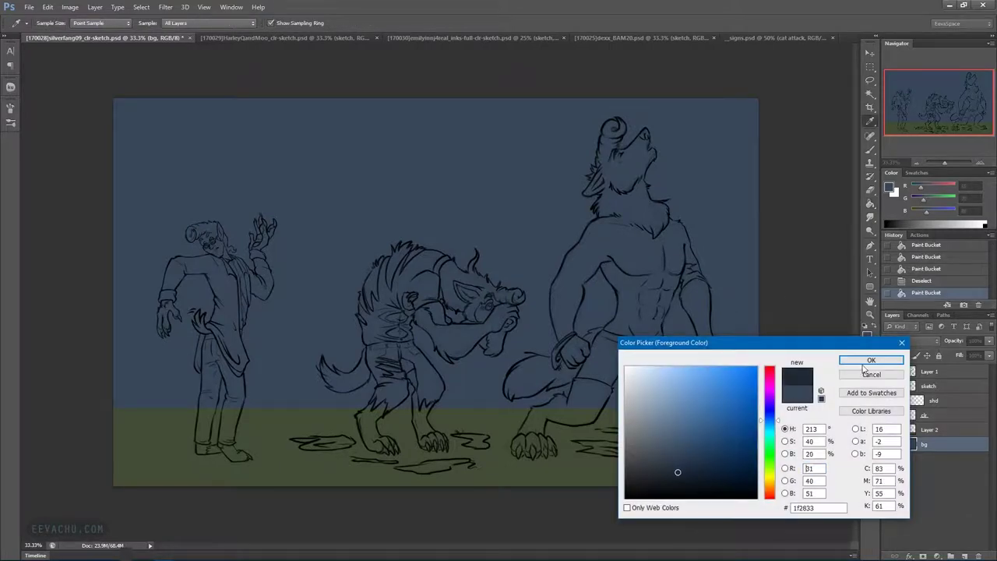
pyautogui.click(868, 359)
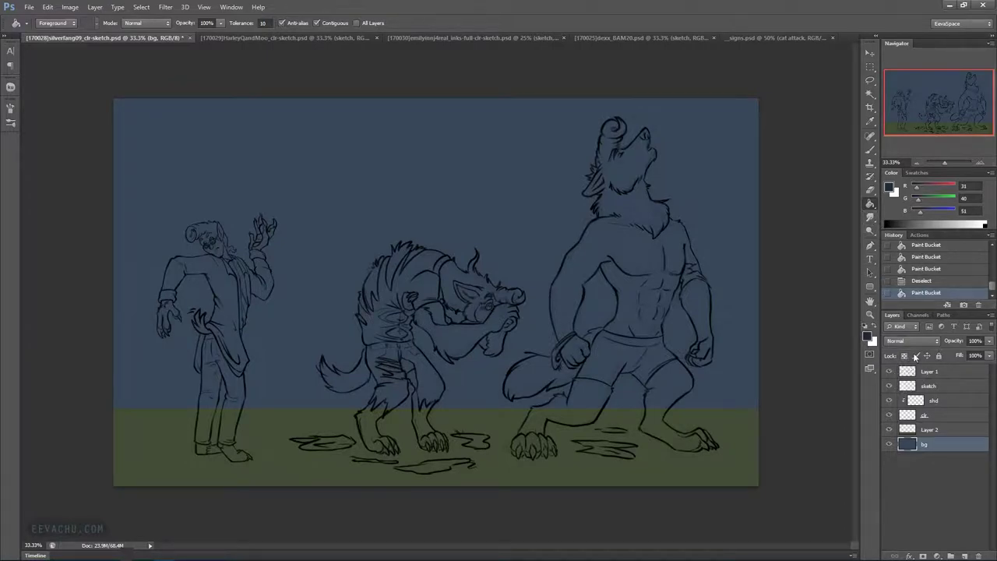
pyautogui.click(873, 205)
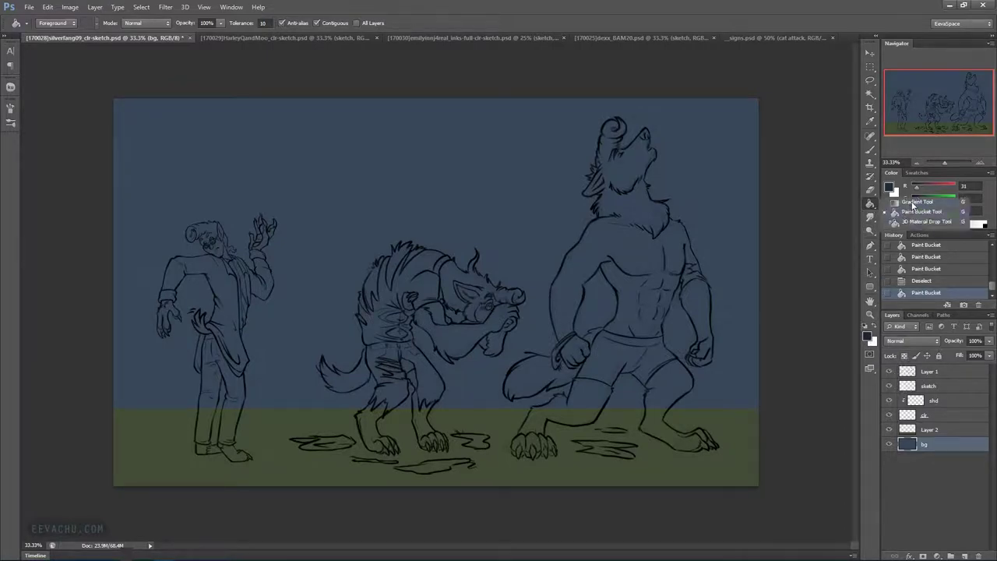
pyautogui.click(916, 202)
pyautogui.moveTo(475, 107); pyautogui.dragTo(473, 257)
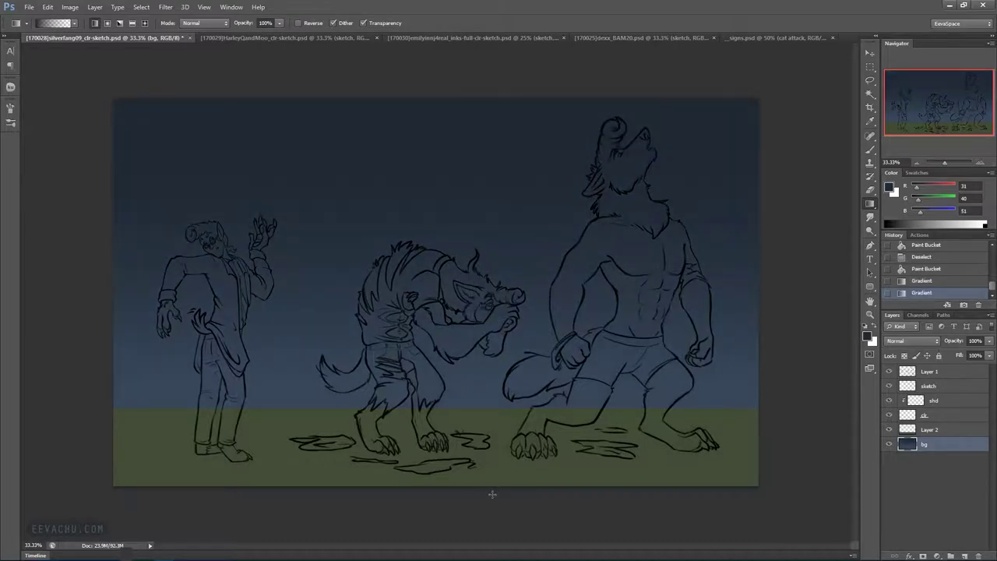
pyautogui.hotkey('ctrl', 's')
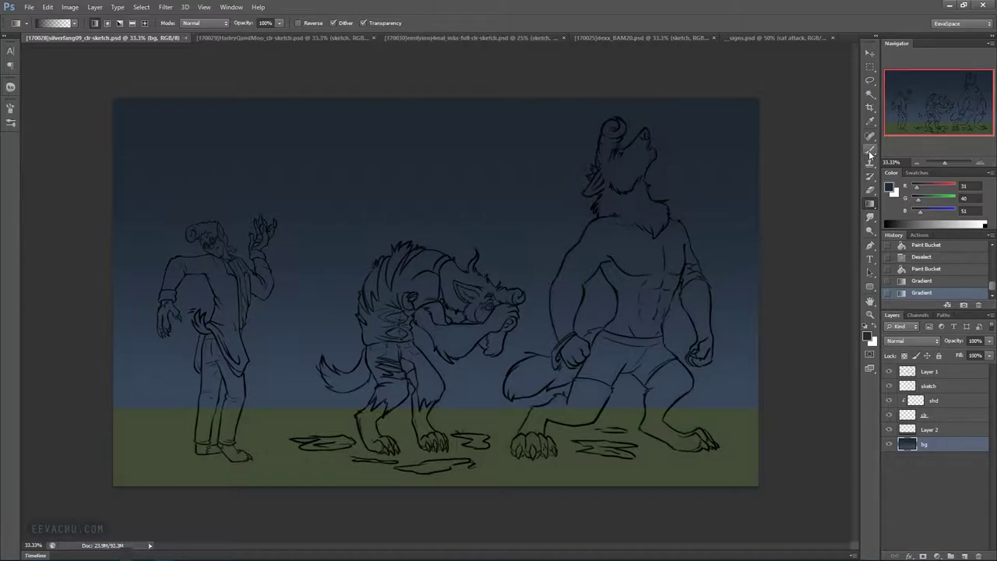
pyautogui.click(870, 152)
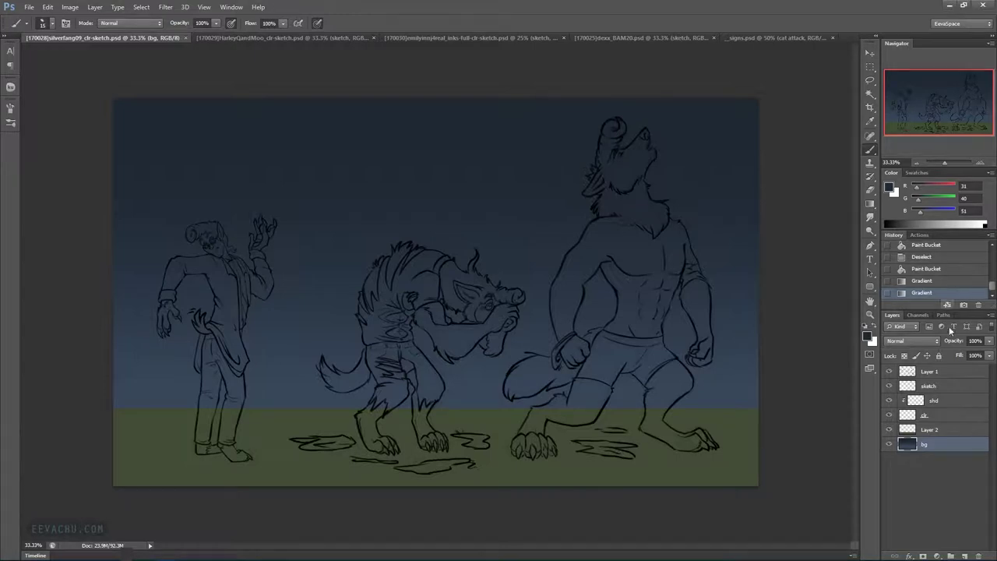
# Hide the rough sketch layer, then add a new layer above Layer 1 and reset the colors to default black and white
pyautogui.click(890, 386)
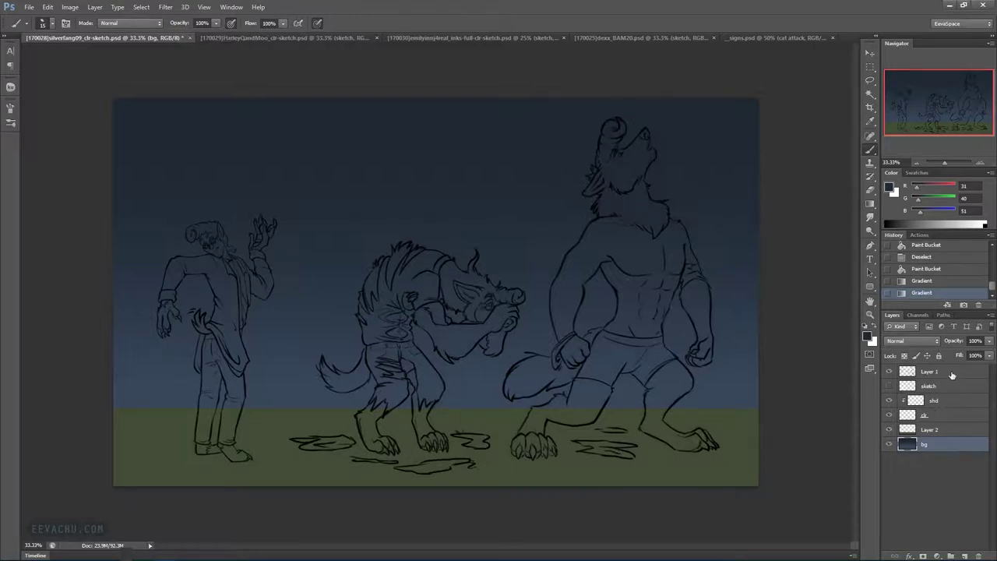
pyautogui.click(934, 373)
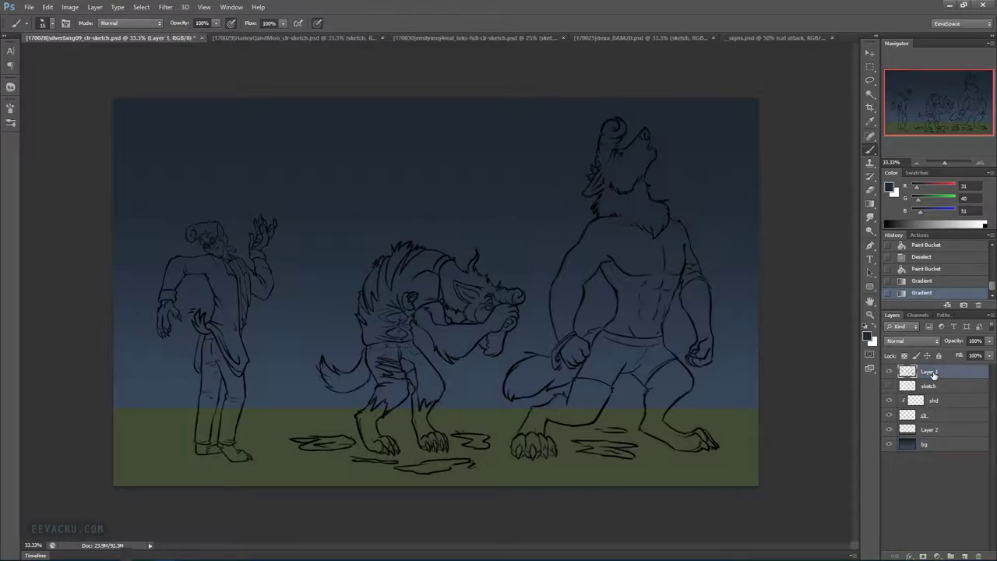
pyautogui.click(964, 556)
pyautogui.press('d')
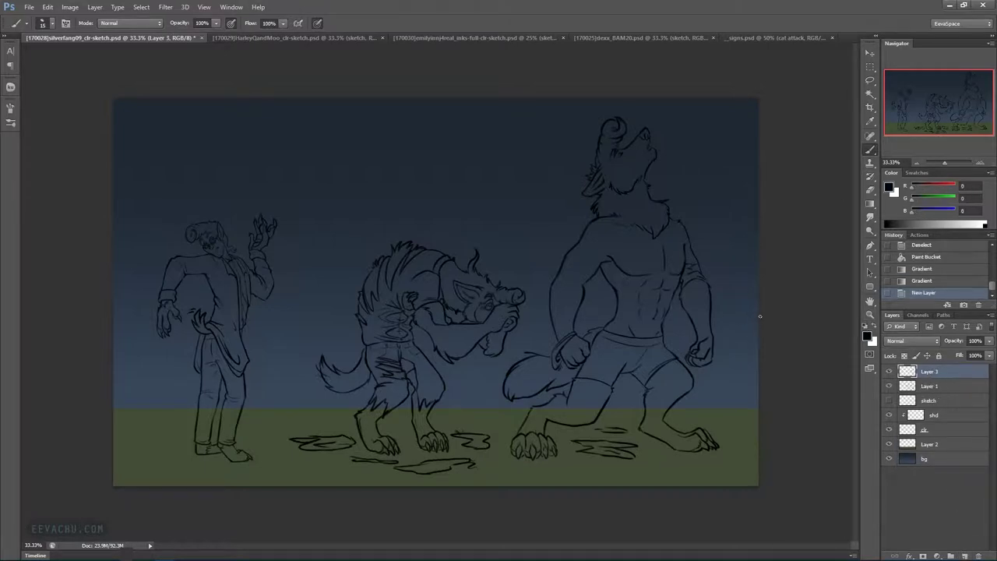
pyautogui.click(875, 333)
pyautogui.click(990, 341)
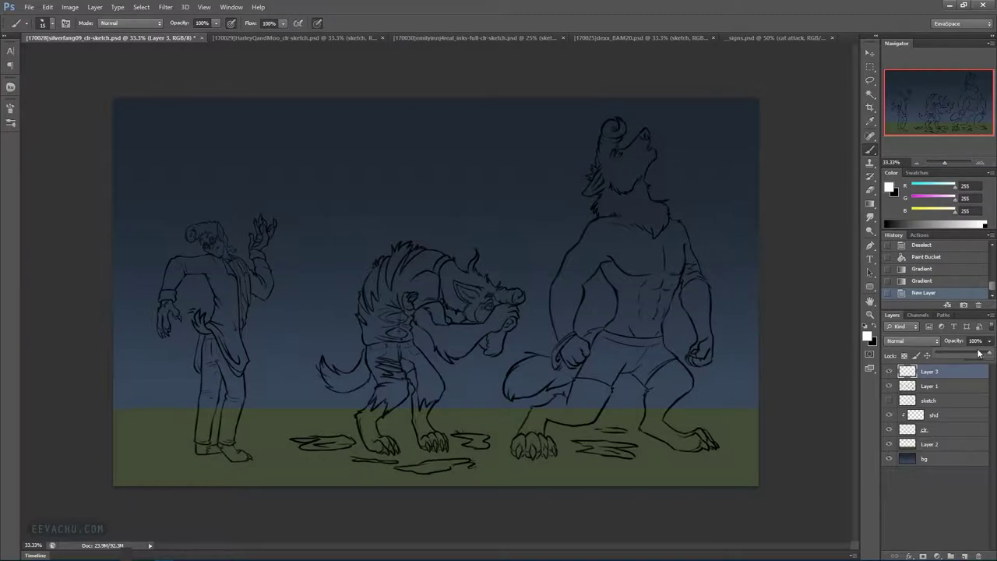
pyautogui.click(968, 355)
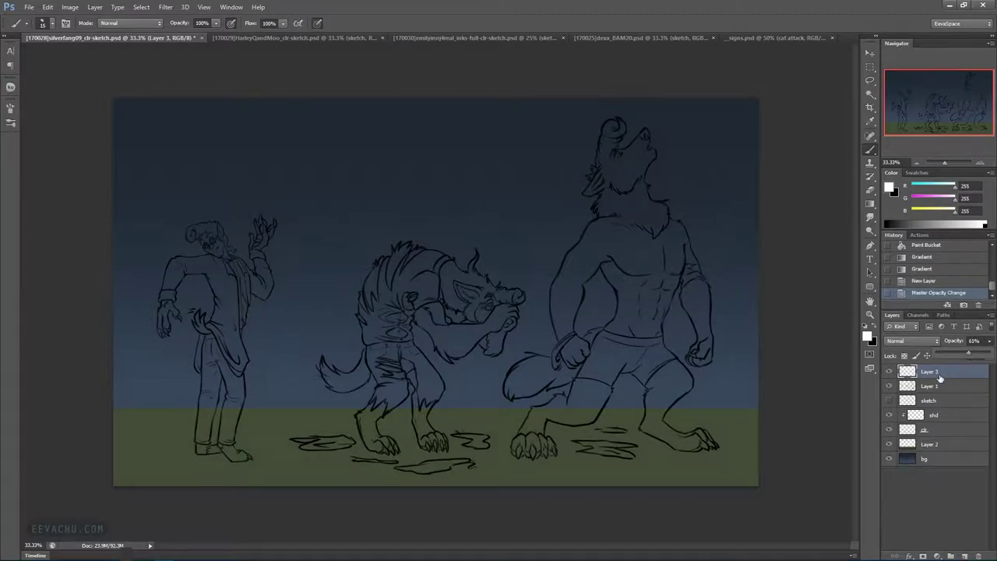
pyautogui.moveTo(970, 355); pyautogui.dragTo(986, 356)
pyautogui.moveTo(289, 467)
pyautogui.mouseDown()
pyautogui.moveTo(336, 430)
pyautogui.moveTo(351, 438)
pyautogui.mouseUp()
pyautogui.hotkey('ctrl', 'z')
pyautogui.press('x')
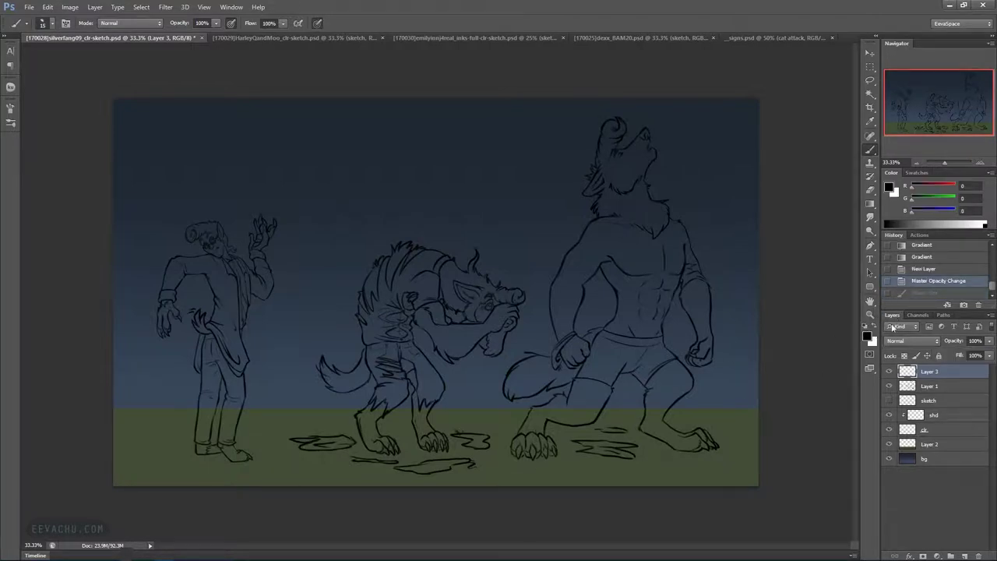
# Sketch a billowing foreground fog outline in black across the full width of the ground strip, passing over the figures' feet
pyautogui.moveTo(304, 465)
pyautogui.mouseDown()
pyautogui.moveTo(349, 465)
pyautogui.moveTo(450, 406)
pyautogui.moveTo(476, 423)
pyautogui.moveTo(491, 417)
pyautogui.moveTo(494, 429)
pyautogui.moveTo(601, 416)
pyautogui.moveTo(627, 430)
pyautogui.mouseUp()
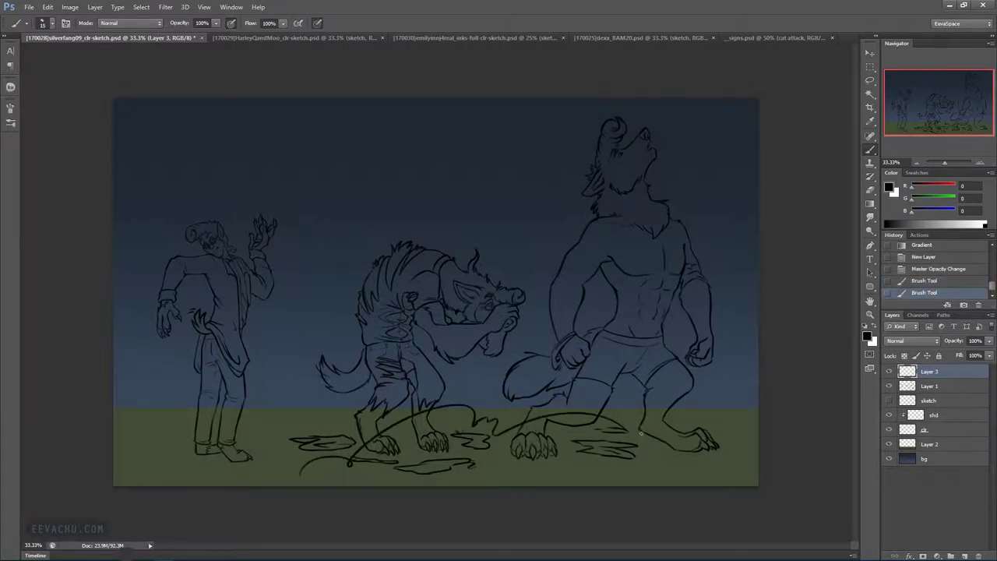
pyautogui.hotkey('ctrl', 'z')
pyautogui.moveTo(485, 419)
pyautogui.mouseDown()
pyautogui.moveTo(513, 470)
pyautogui.moveTo(580, 469)
pyautogui.moveTo(680, 418)
pyautogui.moveTo(760, 396)
pyautogui.mouseUp()
pyautogui.moveTo(269, 471)
pyautogui.mouseDown()
pyautogui.moveTo(217, 443)
pyautogui.moveTo(113, 450)
pyautogui.mouseUp()
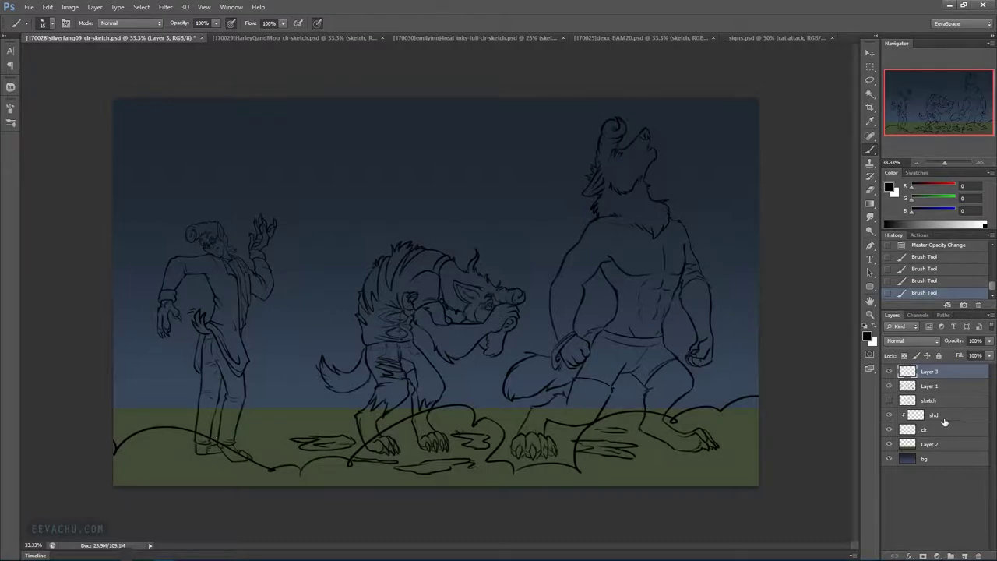
# Add a new layer above Layer 2 and sketch short background fog wisps above the horizon between and beside the figures
pyautogui.click(946, 445)
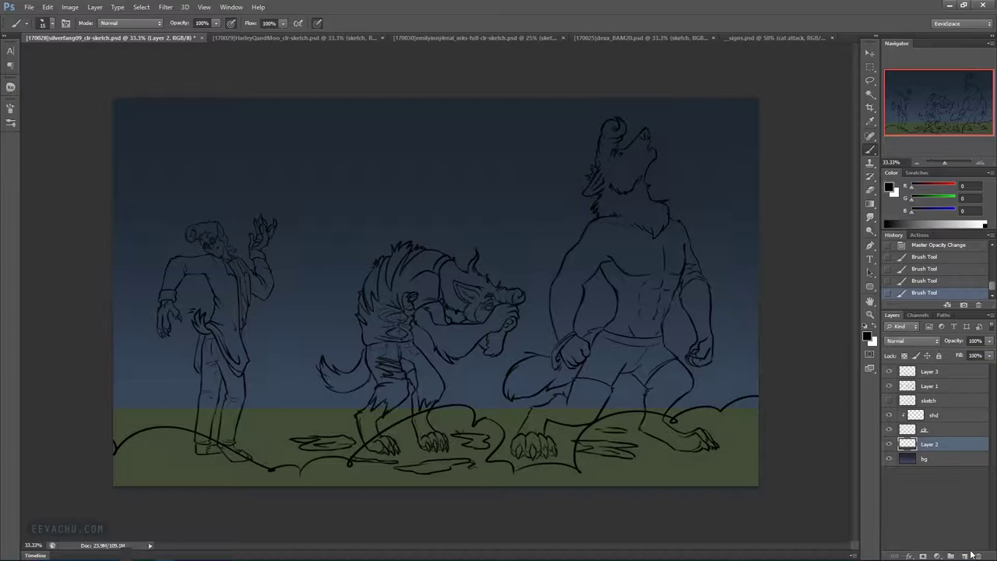
pyautogui.click(964, 555)
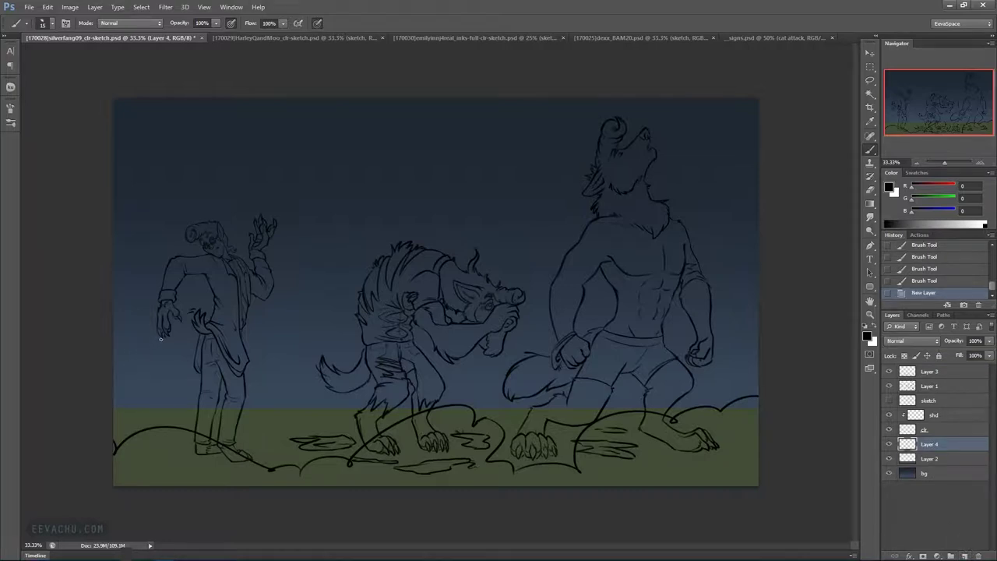
pyautogui.hotkey('ctrl', 'z')
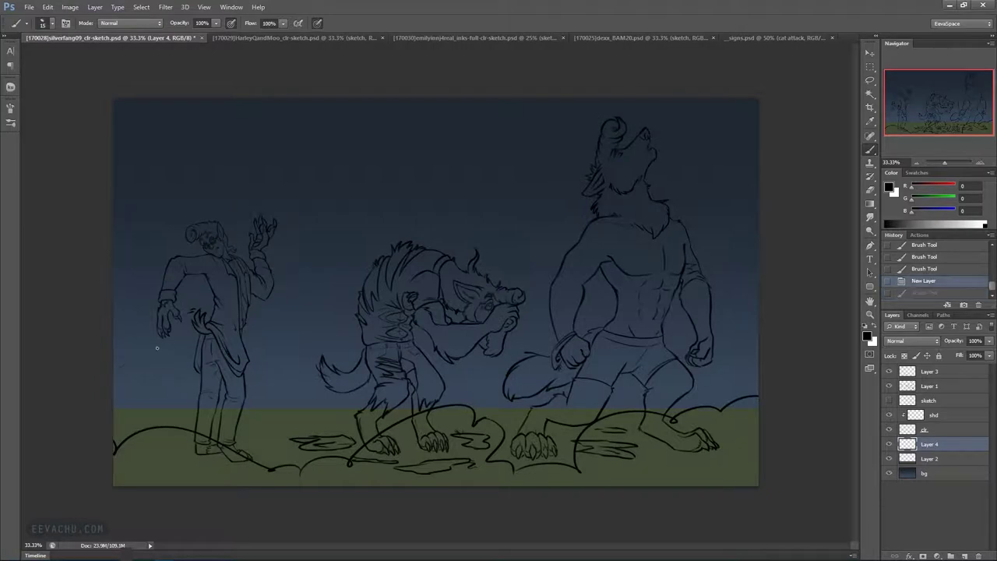
pyautogui.moveTo(144, 380); pyautogui.dragTo(176, 377)
pyautogui.moveTo(278, 366); pyautogui.dragTo(291, 365)
pyautogui.moveTo(268, 385); pyautogui.dragTo(295, 371)
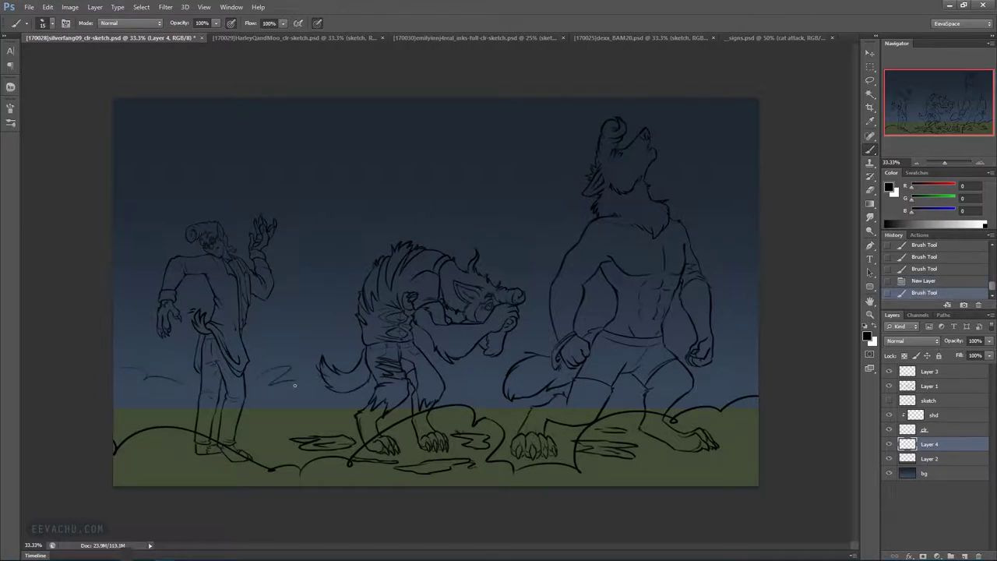
pyautogui.moveTo(455, 379); pyautogui.dragTo(487, 386)
pyautogui.moveTo(723, 325); pyautogui.dragTo(755, 312)
# Add a new layer directly beneath Layer 4 and rename Layer 2 as "grass"
pyautogui.click(874, 326)
pyautogui.keyDown('ctrl'); pyautogui.click(965, 556); pyautogui.keyUp('ctrl')
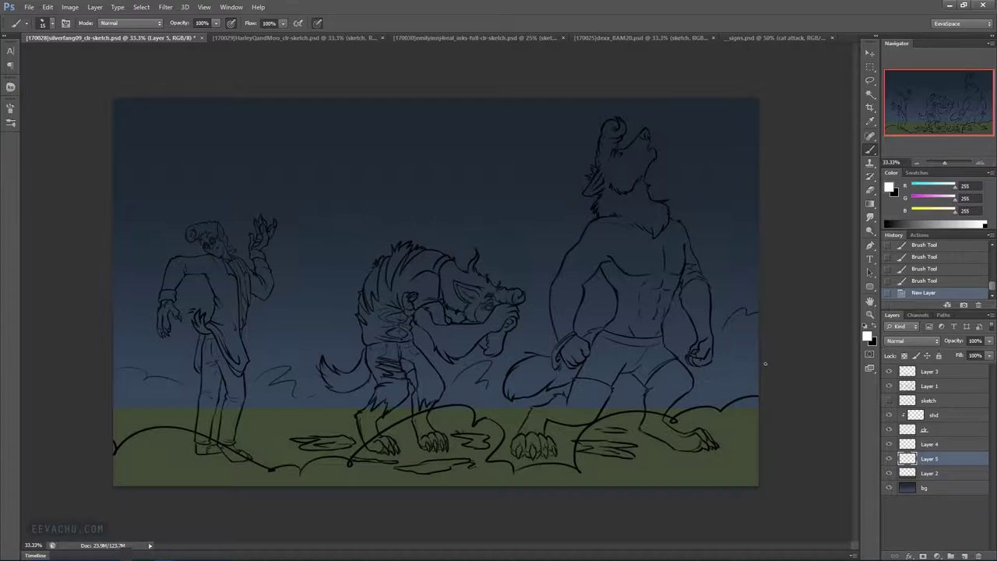
pyautogui.click(933, 448)
pyautogui.press('x')
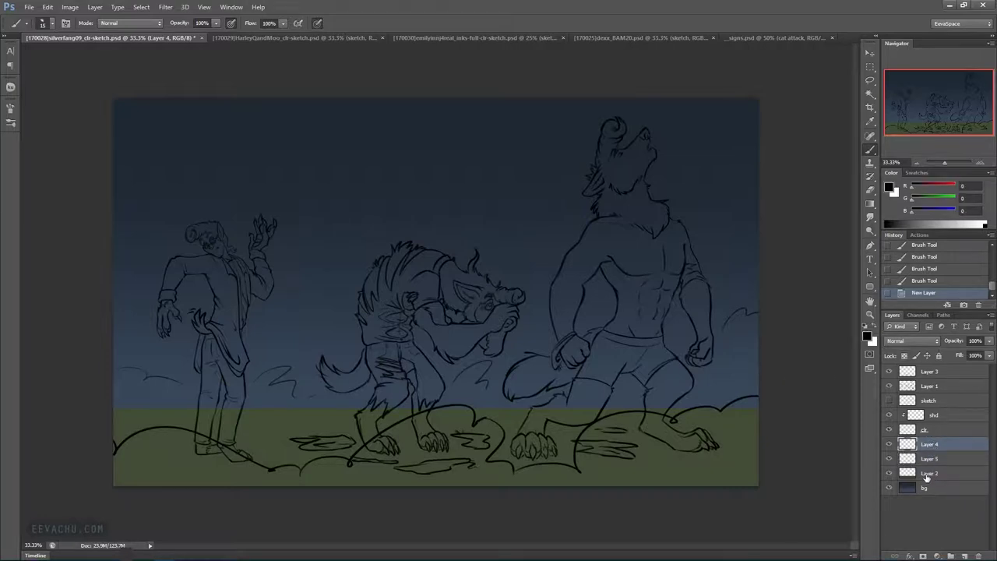
pyautogui.doubleClick(928, 475)
pyautogui.write('cl')
pyautogui.write('ss')
# Rename the hidden sketch layer as "under sketch" and Layer 1, holding the figures' line art, as "sketch"
pyautogui.click(929, 459)
pyautogui.click(928, 375)
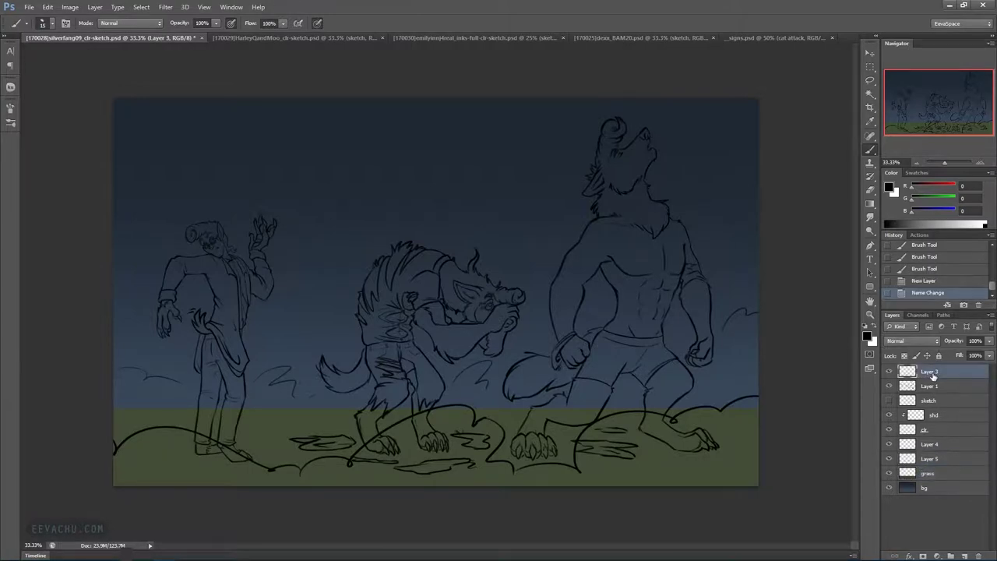
pyautogui.click(930, 400)
pyautogui.doubleClick(929, 401)
pyautogui.write('under')
pyautogui.doubleClick(929, 371)
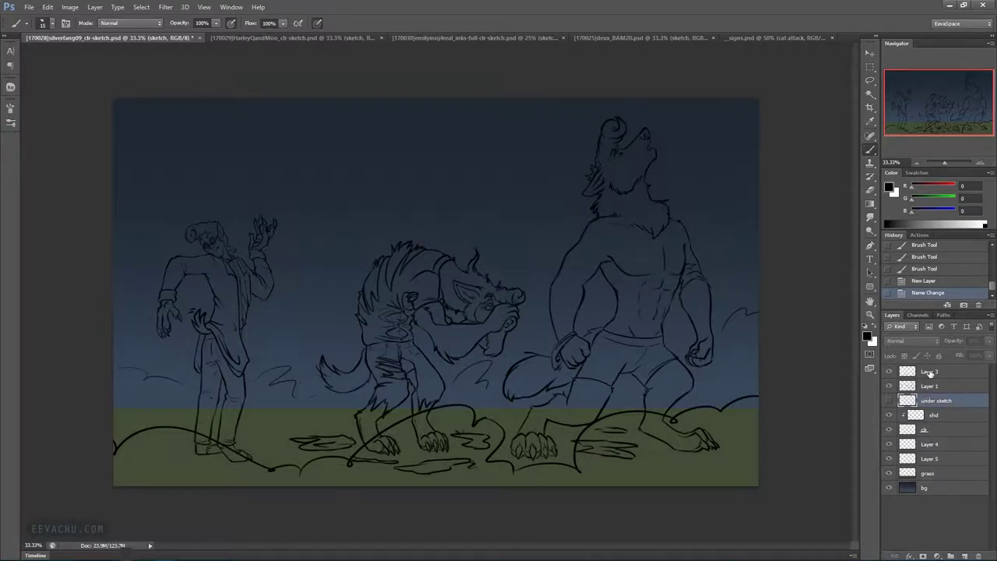
pyautogui.doubleClick(937, 387)
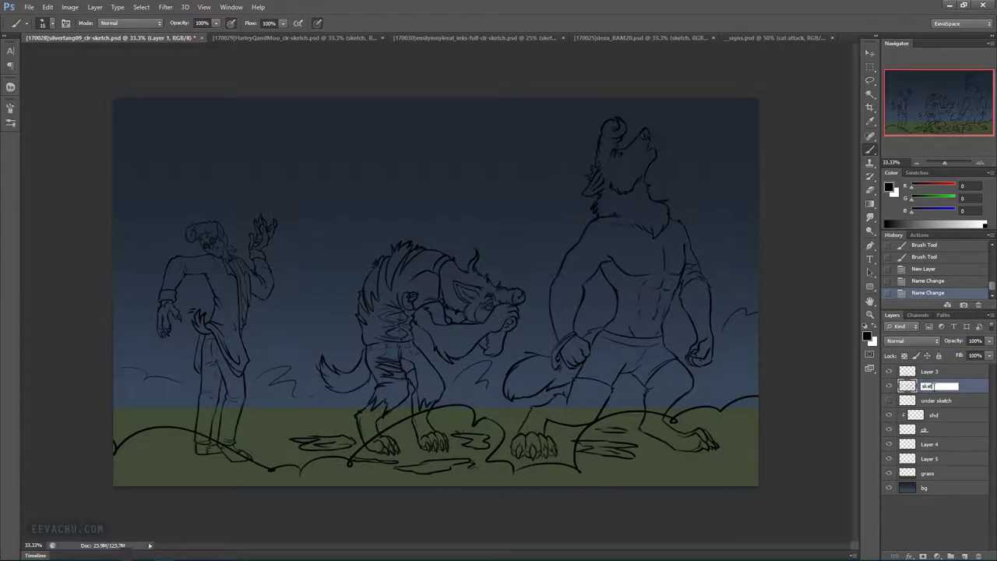
pyautogui.press('Return')
pyautogui.click(889, 386)
pyautogui.click(889, 386)
# Rename Layer 3 as "fog fg sketch" and Layer 4 as "bg sketch"
pyautogui.doubleClick(930, 373)
pyautogui.write('c')
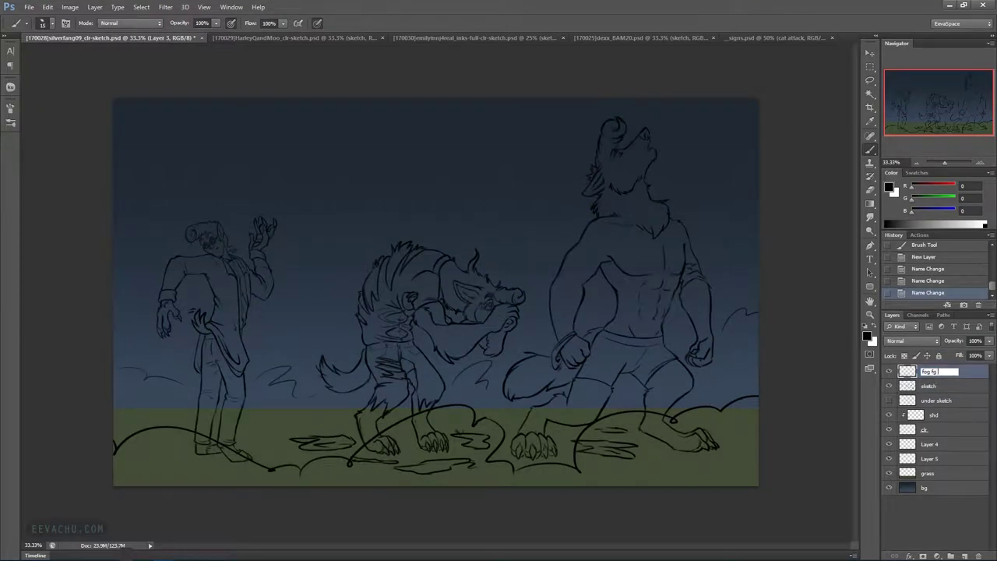
pyautogui.write('og fg sketch')
pyautogui.press('Return')
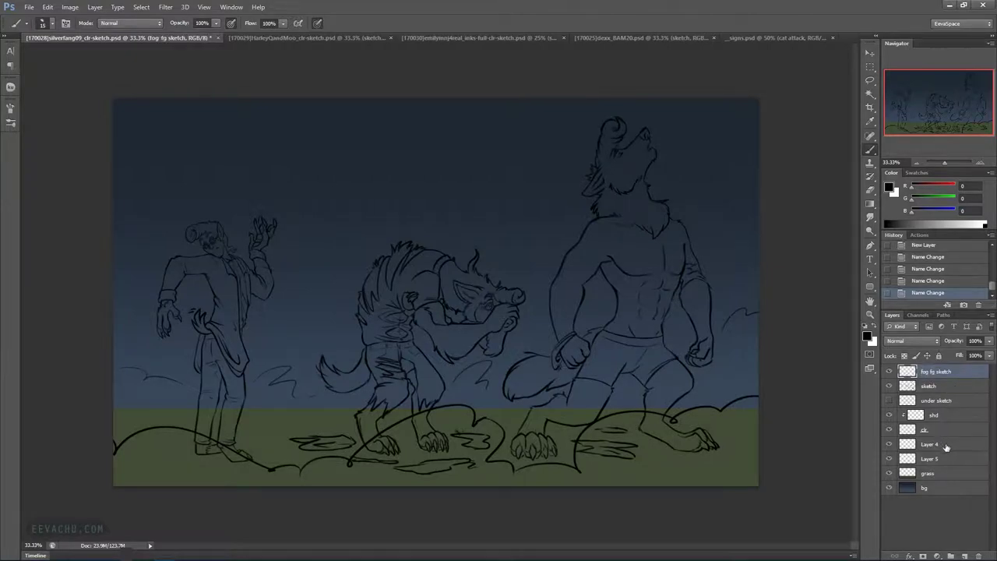
pyautogui.click(932, 444)
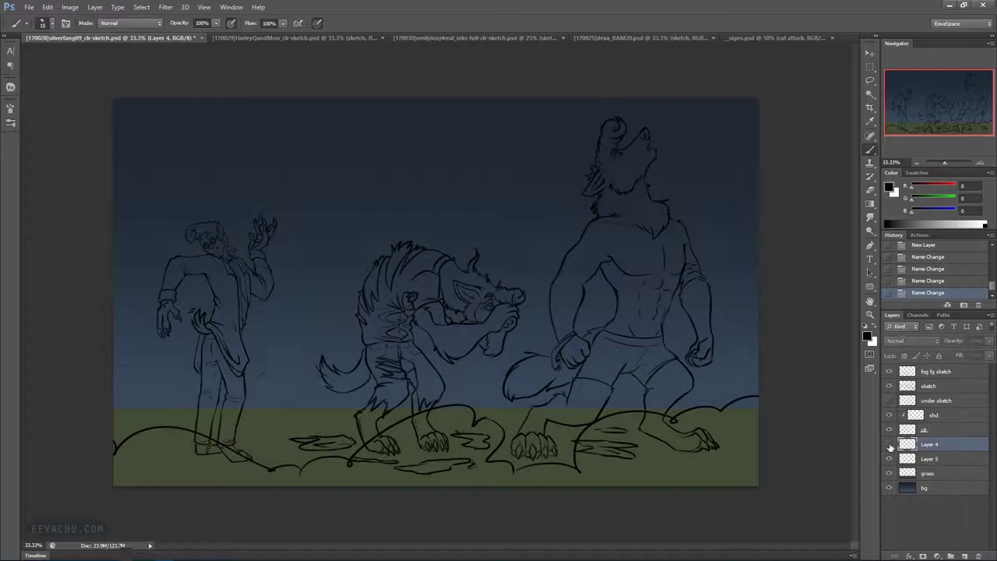
pyautogui.doubleClick(933, 443)
pyautogui.write('bg sketch')
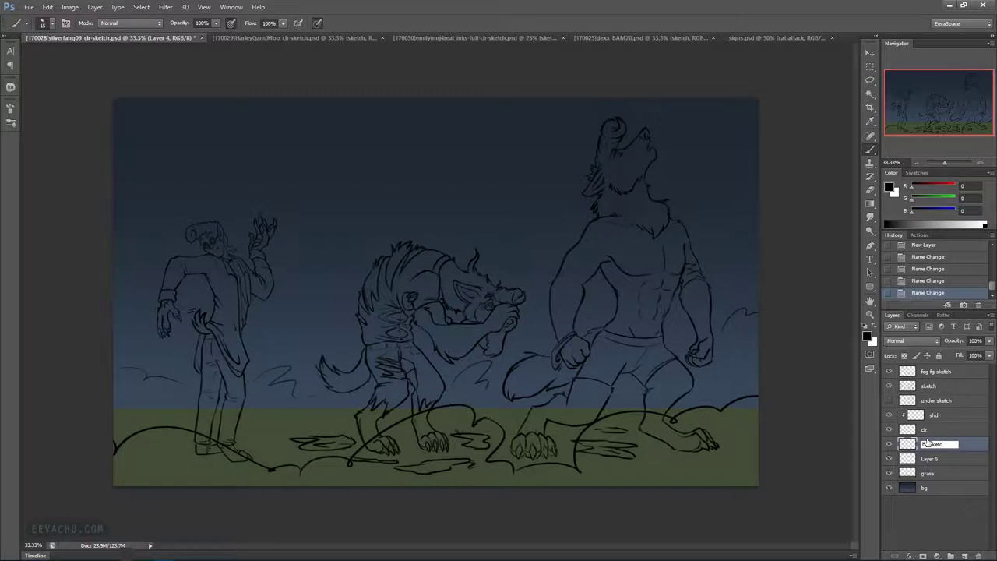
# Set Layer 5's opacity to 50% and choose a pale gray foreground color, RGB 213, 227, 227
pyautogui.click(937, 461)
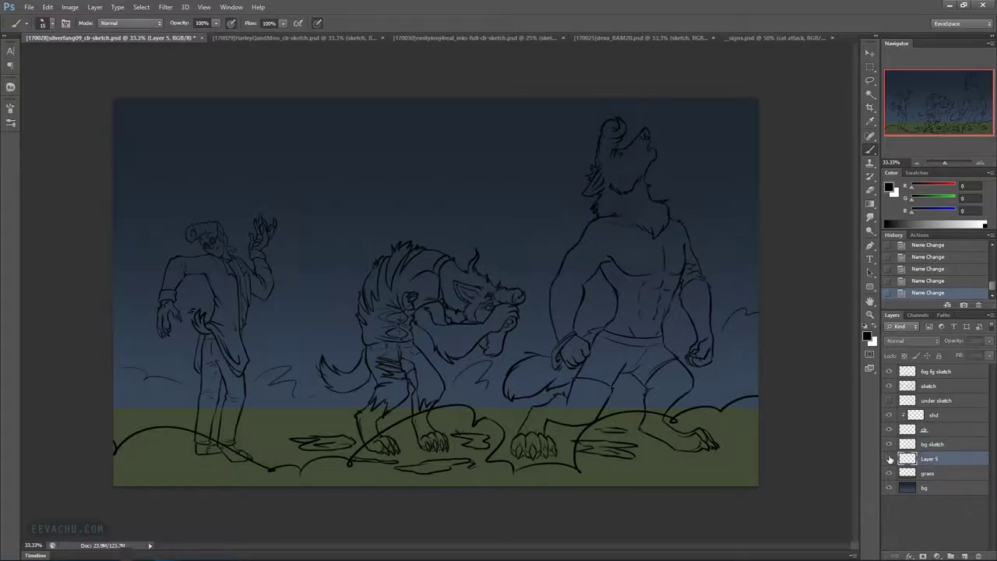
pyautogui.click(989, 340)
pyautogui.moveTo(971, 353); pyautogui.dragTo(961, 354)
pyautogui.click(973, 222)
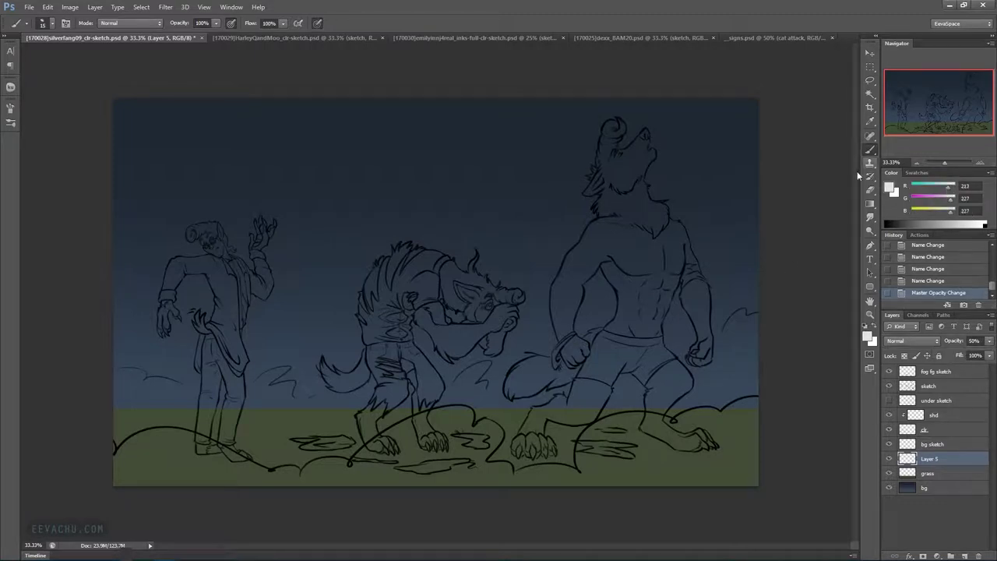
# Paint pale background fog on Layer 5 with a large brush, following the sketched wisps and covering the ground across the canvas
pyautogui.moveTo(614, 387); pyautogui.dragTo(627, 387)
pyautogui.moveTo(695, 388)
pyautogui.mouseDown()
pyautogui.moveTo(712, 371)
pyautogui.moveTo(721, 377)
pyautogui.moveTo(688, 401)
pyautogui.moveTo(746, 401)
pyautogui.mouseUp()
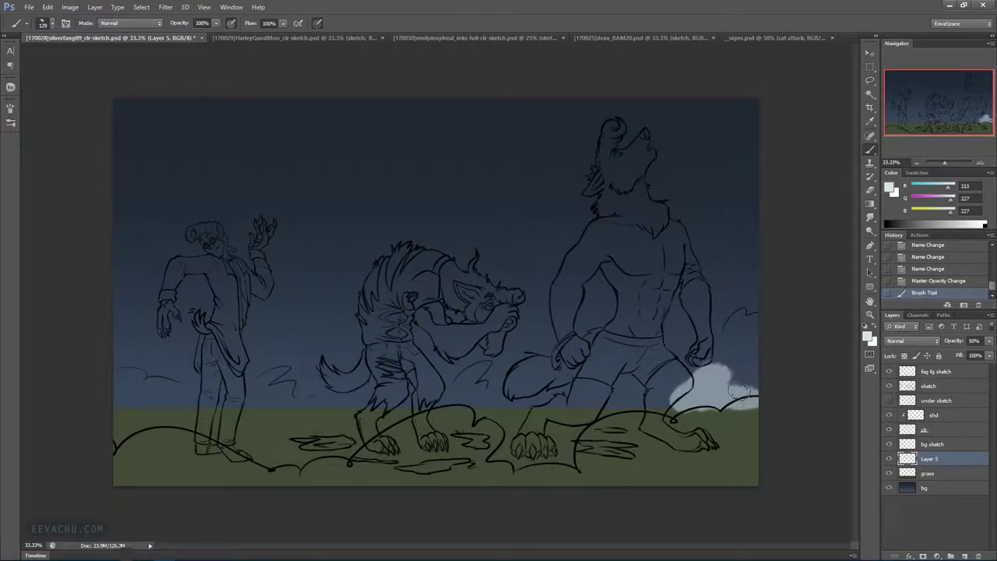
pyautogui.keyDown('alt'); pyautogui.rightClick(730, 395); pyautogui.keyUp('alt')
pyautogui.moveTo(731, 393)
pyautogui.mouseDown()
pyautogui.moveTo(706, 407)
pyautogui.moveTo(742, 417)
pyautogui.moveTo(693, 487)
pyautogui.moveTo(734, 436)
pyautogui.moveTo(756, 352)
pyautogui.moveTo(743, 370)
pyautogui.moveTo(744, 333)
pyautogui.mouseUp()
pyautogui.keyDown('alt'); pyautogui.rightClick(748, 345); pyautogui.keyUp('alt')
pyautogui.moveTo(734, 335)
pyautogui.mouseDown()
pyautogui.moveTo(743, 314)
pyautogui.moveTo(754, 320)
pyautogui.moveTo(748, 332)
pyautogui.mouseUp()
pyautogui.keyDown('alt'); pyautogui.rightClick(745, 335); pyautogui.keyUp('alt')
pyautogui.keyDown('alt'); pyautogui.rightClick(689, 379); pyautogui.keyUp('alt')
pyautogui.moveTo(700, 373)
pyautogui.mouseDown()
pyautogui.moveTo(673, 380)
pyautogui.moveTo(639, 413)
pyautogui.moveTo(623, 456)
pyautogui.moveTo(727, 469)
pyautogui.moveTo(180, 467)
pyautogui.moveTo(663, 456)
pyautogui.mouseUp()
pyautogui.keyDown('alt'); pyautogui.rightClick(440, 433); pyautogui.keyUp('alt')
pyautogui.moveTo(471, 421)
pyautogui.mouseDown()
pyautogui.moveTo(483, 367)
pyautogui.moveTo(455, 408)
pyautogui.moveTo(475, 397)
pyautogui.moveTo(485, 415)
pyautogui.moveTo(523, 414)
pyautogui.moveTo(555, 398)
pyautogui.moveTo(676, 397)
pyautogui.moveTo(575, 411)
pyautogui.moveTo(620, 405)
pyautogui.mouseUp()
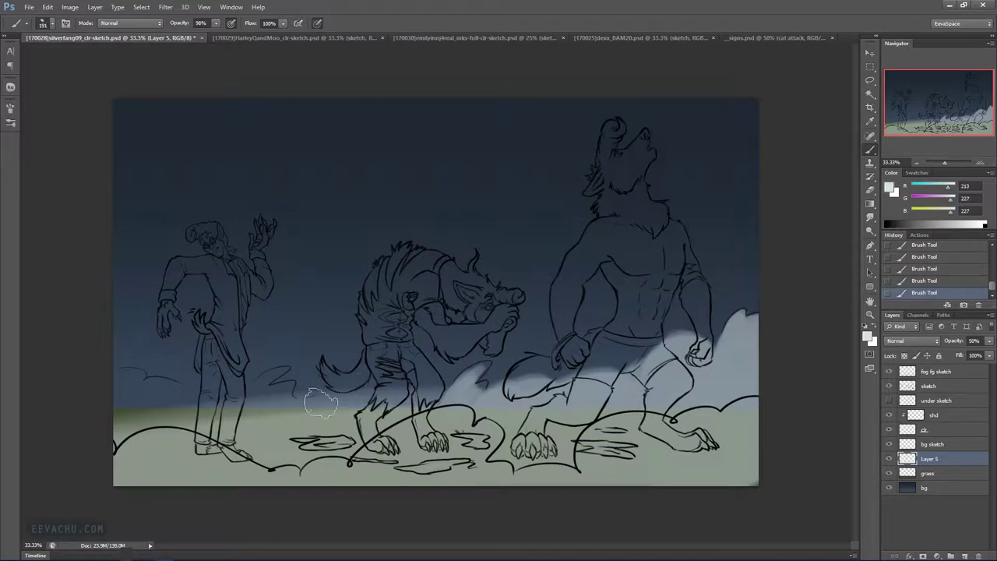
pyautogui.moveTo(318, 433)
pyautogui.mouseDown()
pyautogui.moveTo(251, 411)
pyautogui.moveTo(282, 403)
pyautogui.moveTo(291, 389)
pyautogui.moveTo(263, 415)
pyautogui.moveTo(280, 373)
pyautogui.moveTo(205, 415)
pyautogui.moveTo(110, 422)
pyautogui.moveTo(110, 408)
pyautogui.moveTo(147, 387)
pyautogui.moveTo(123, 389)
pyautogui.moveTo(155, 397)
pyautogui.moveTo(149, 420)
pyautogui.moveTo(167, 405)
pyautogui.mouseUp()
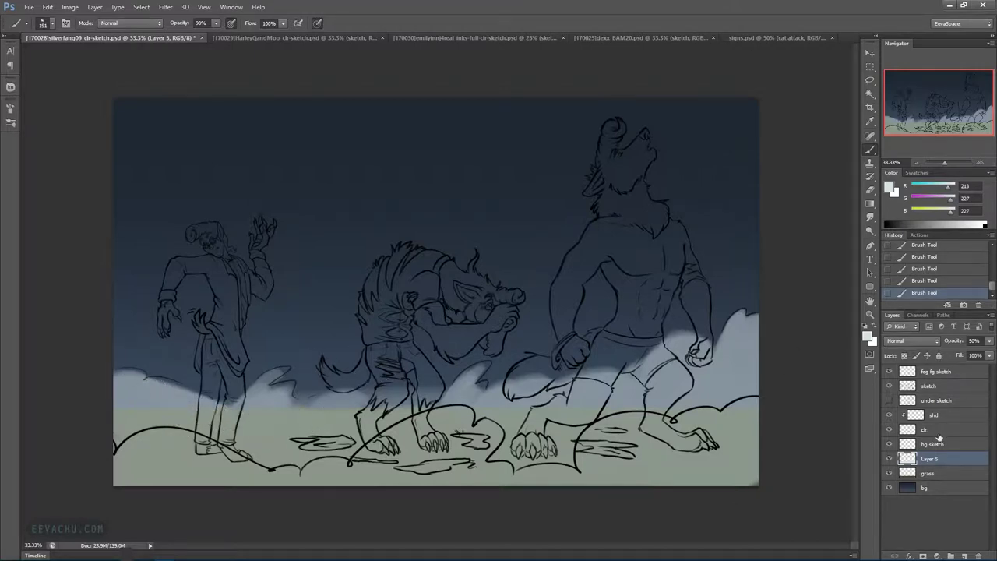
# Rename Layer 5 as "fog bg clr"
pyautogui.click(951, 386)
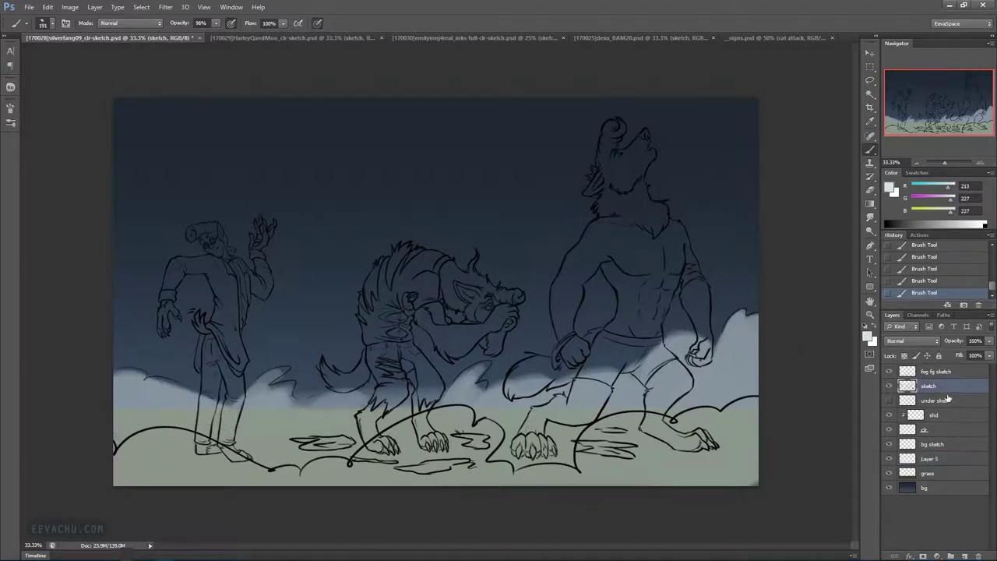
pyautogui.doubleClick(931, 459)
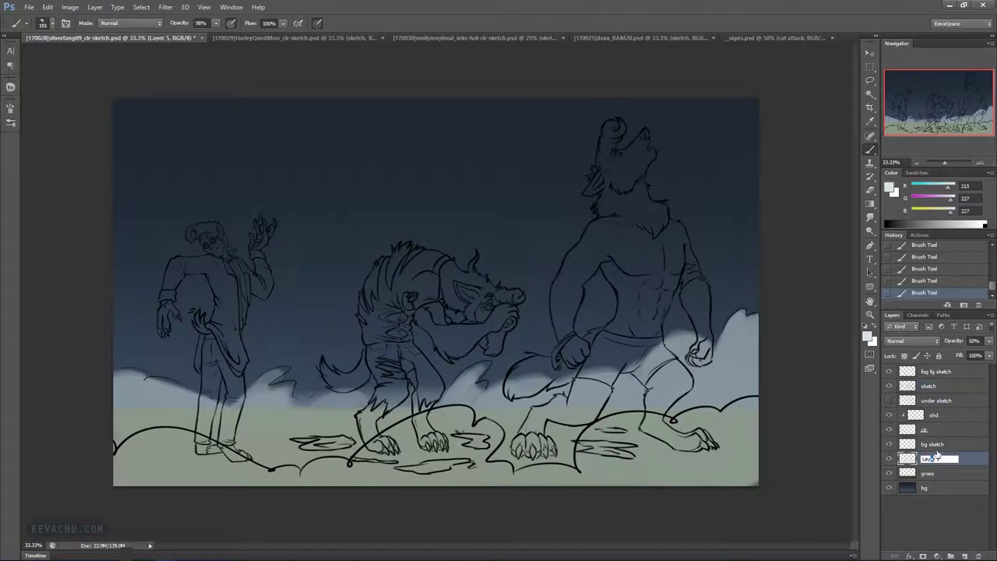
pyautogui.write('fog bg clr')
pyautogui.press('Return')
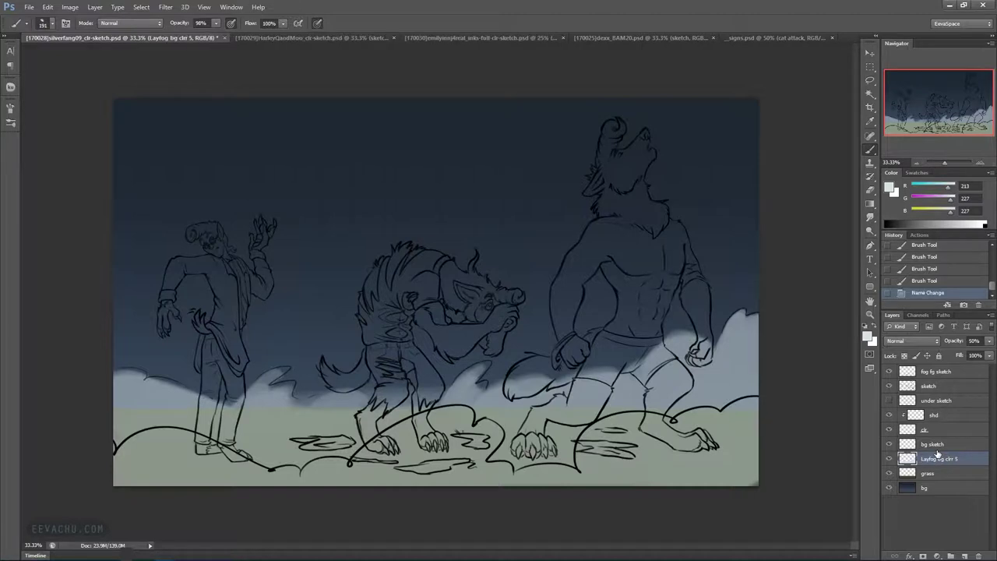
pyautogui.doubleClick(937, 458)
pyautogui.write('fog bg clr')
pyautogui.press('Return')
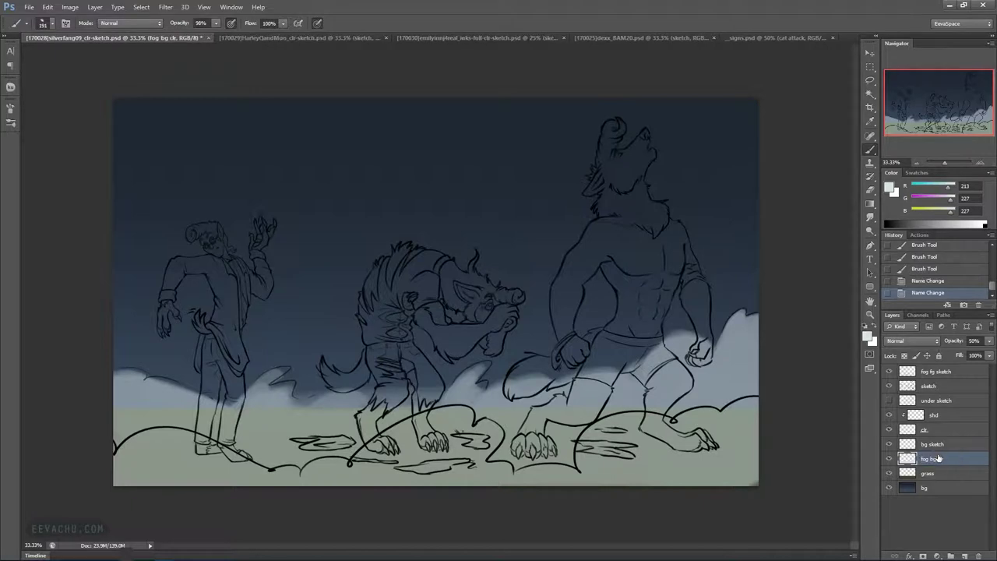
# Add a new layer above the sketch layer and name it "fog fg clr"
pyautogui.click(937, 387)
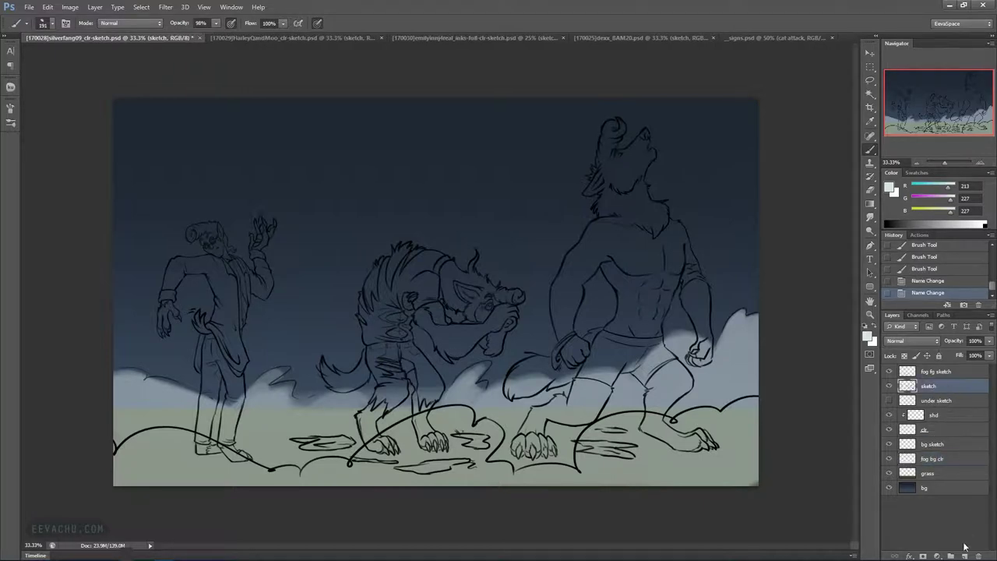
pyautogui.click(964, 555)
pyautogui.doubleClick(928, 387)
pyautogui.write('fog')
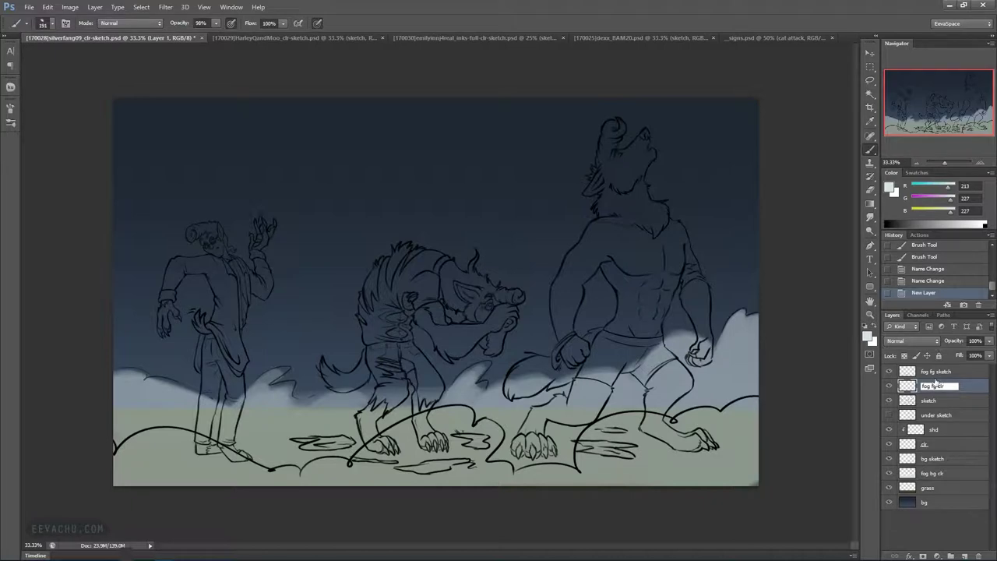
pyautogui.write(' fg clr')
pyautogui.press('Return')
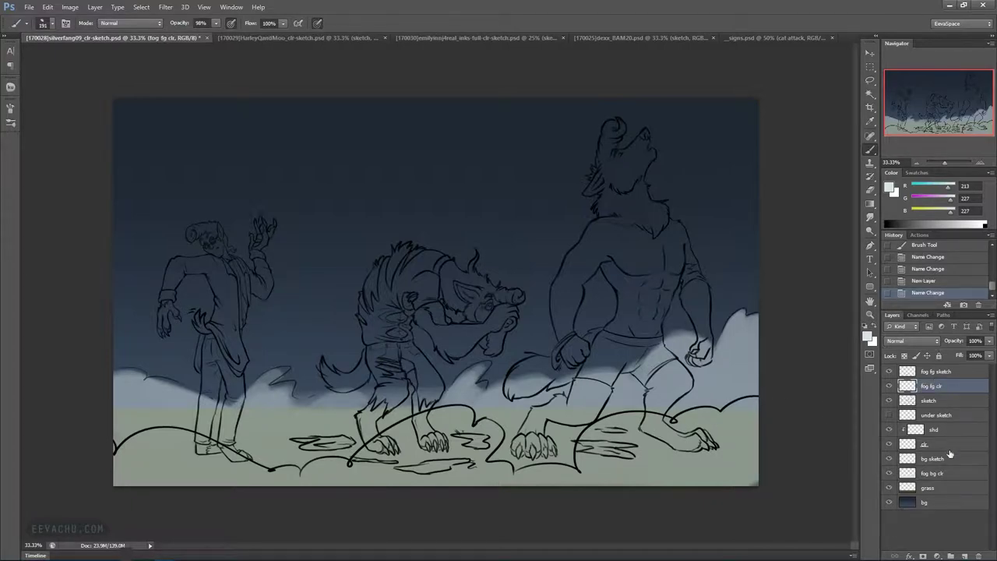
# Lower the fog bg clr layer's opacity to 26% and make fog fg clr the active layer
pyautogui.click(939, 473)
pyautogui.click(989, 340)
pyautogui.moveTo(988, 349); pyautogui.dragTo(952, 354)
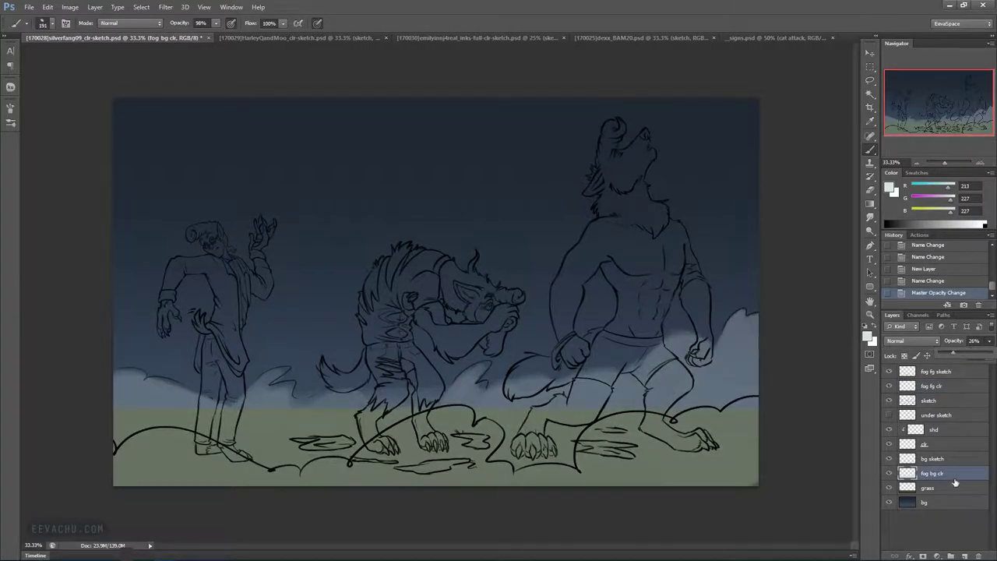
pyautogui.click(954, 387)
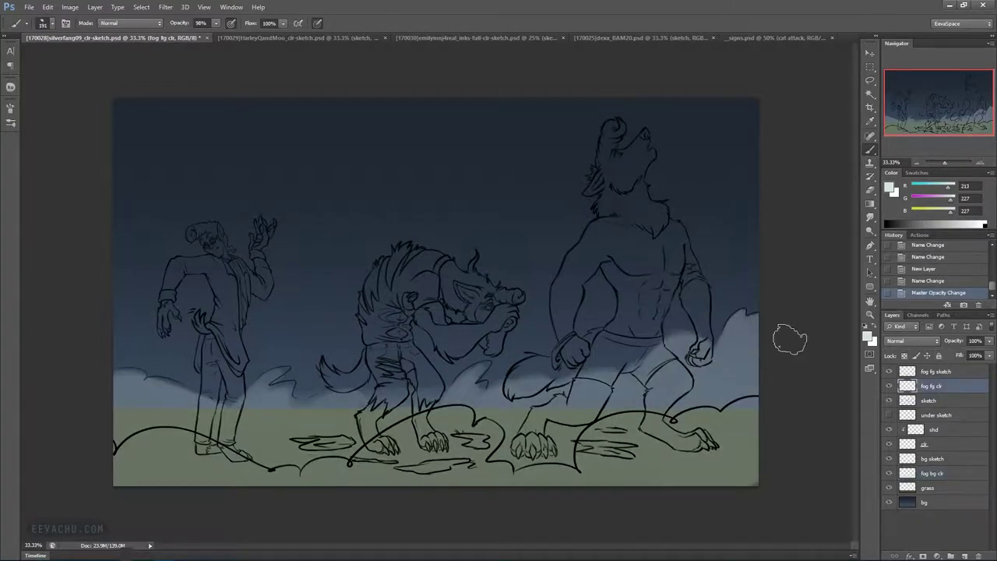
# Lower the fog fg clr layer's opacity to 33% and paint pale foreground fog across the ground beneath the sketched fog outlines
pyautogui.click(989, 341)
pyautogui.moveTo(957, 355); pyautogui.dragTo(952, 353)
pyautogui.moveTo(724, 459)
pyautogui.mouseDown()
pyautogui.moveTo(737, 431)
pyautogui.moveTo(753, 436)
pyautogui.moveTo(703, 487)
pyautogui.moveTo(750, 433)
pyautogui.moveTo(723, 437)
pyautogui.moveTo(738, 417)
pyautogui.moveTo(758, 416)
pyautogui.moveTo(781, 463)
pyautogui.moveTo(689, 467)
pyautogui.moveTo(631, 483)
pyautogui.moveTo(627, 458)
pyautogui.moveTo(597, 470)
pyautogui.moveTo(607, 454)
pyautogui.moveTo(595, 452)
pyautogui.moveTo(606, 460)
pyautogui.moveTo(608, 447)
pyautogui.moveTo(656, 432)
pyautogui.moveTo(687, 446)
pyautogui.moveTo(713, 448)
pyautogui.mouseUp()
pyautogui.moveTo(582, 491)
pyautogui.mouseDown()
pyautogui.moveTo(522, 473)
pyautogui.moveTo(426, 482)
pyautogui.moveTo(502, 482)
pyautogui.moveTo(452, 454)
pyautogui.moveTo(487, 433)
pyautogui.moveTo(459, 447)
pyautogui.moveTo(457, 437)
pyautogui.moveTo(440, 464)
pyautogui.moveTo(380, 482)
pyautogui.moveTo(374, 473)
pyautogui.moveTo(406, 444)
pyautogui.moveTo(463, 421)
pyautogui.mouseUp()
pyautogui.moveTo(311, 486)
pyautogui.mouseDown()
pyautogui.moveTo(332, 473)
pyautogui.moveTo(356, 487)
pyautogui.mouseUp()
pyautogui.moveTo(214, 489)
pyautogui.mouseDown()
pyautogui.moveTo(241, 488)
pyautogui.moveTo(207, 470)
pyautogui.moveTo(287, 478)
pyautogui.moveTo(167, 482)
pyautogui.moveTo(132, 467)
pyautogui.moveTo(183, 445)
pyautogui.moveTo(226, 456)
pyautogui.mouseUp()
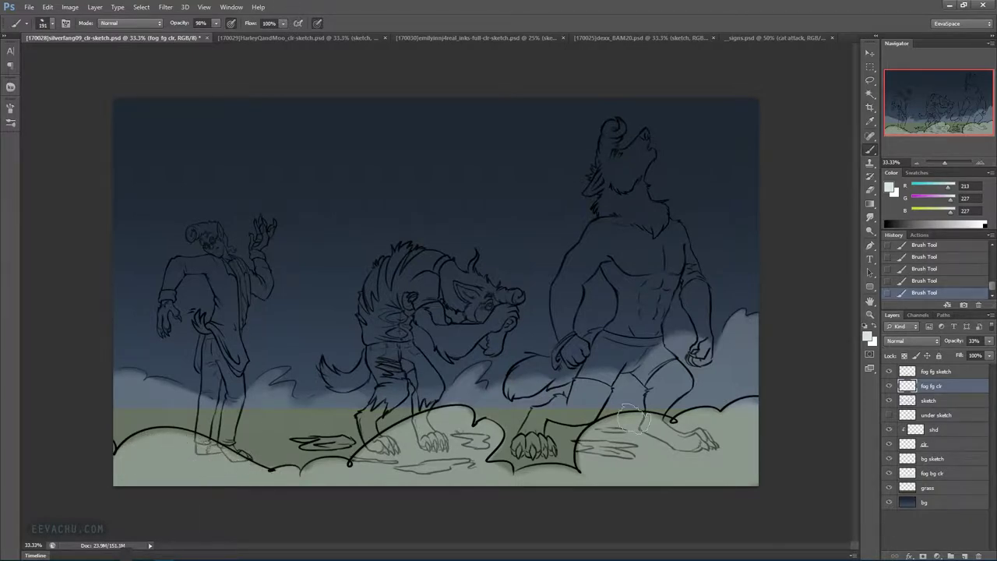
pyautogui.moveTo(340, 435); pyautogui.dragTo(334, 439)
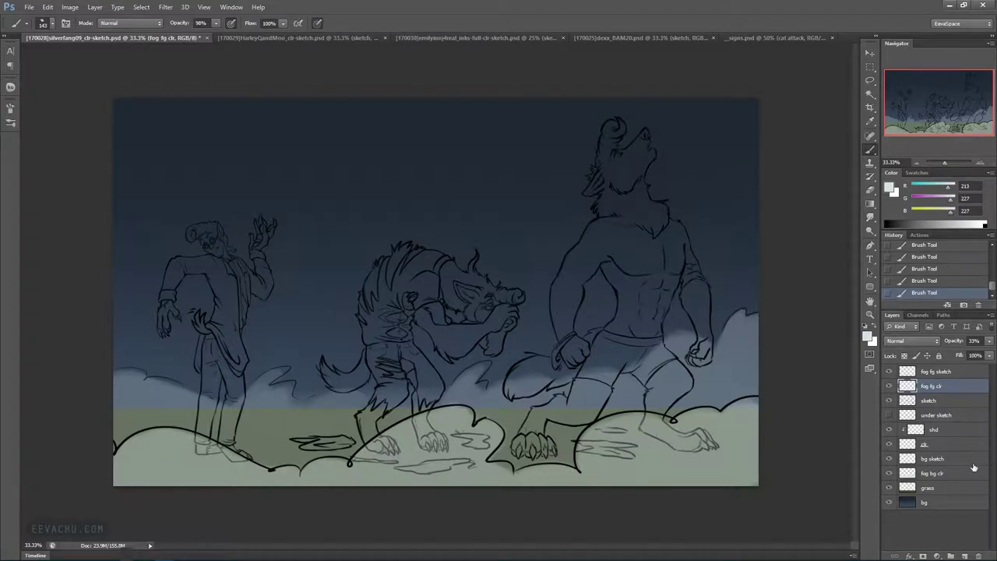
pyautogui.click(935, 459)
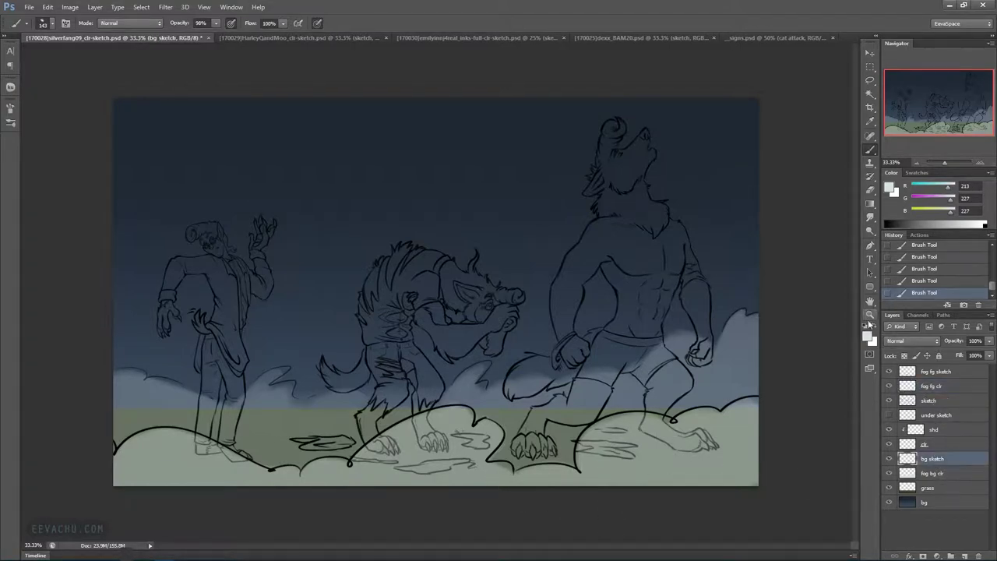
pyautogui.click(866, 326)
pyautogui.keyDown('alt'); pyautogui.rightClick(443, 155); pyautogui.keyUp('alt')
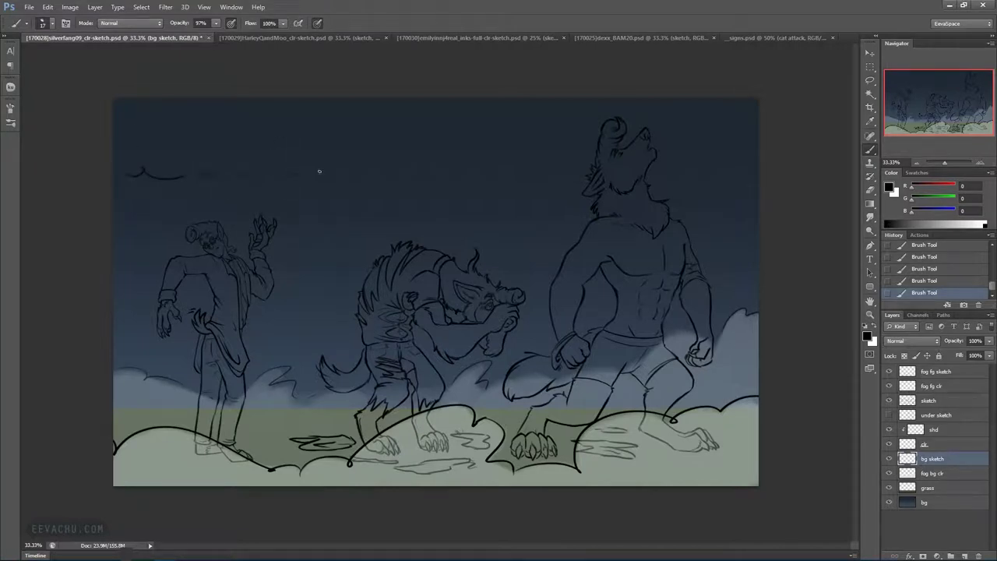
pyautogui.hotkey('ctrl', 'z')
pyautogui.moveTo(296, 181); pyautogui.dragTo(347, 173)
pyautogui.hotkey('ctrl', 'alt', 'z')
pyautogui.hotkey('ctrl', 'alt', 'z')
pyautogui.hotkey('ctrl', 'alt', 'z')
pyautogui.hotkey('ctrl', 'alt', 'z')
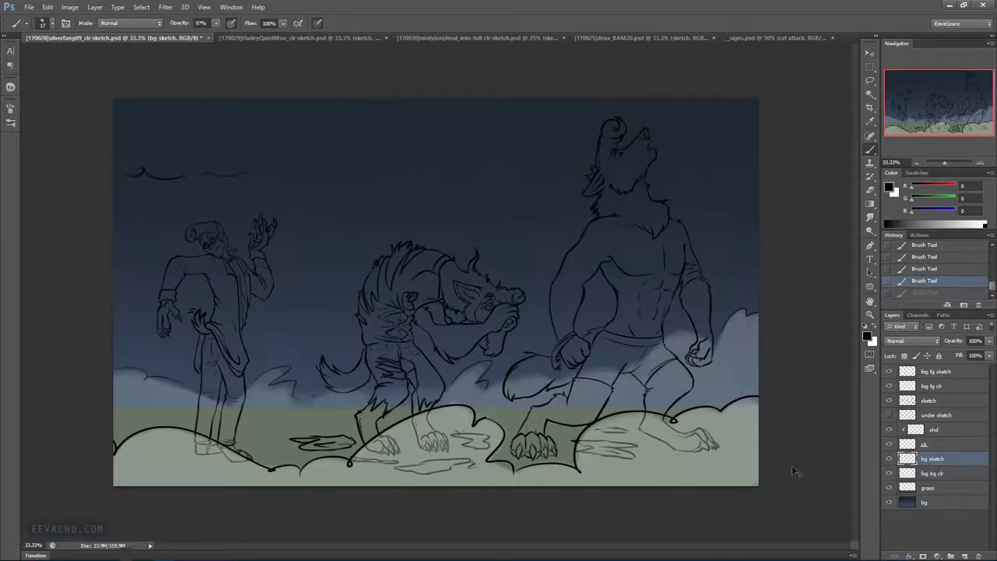
# Make the grass layer active and hide the fog bg clr and fog fg clr layers
pyautogui.click(951, 505)
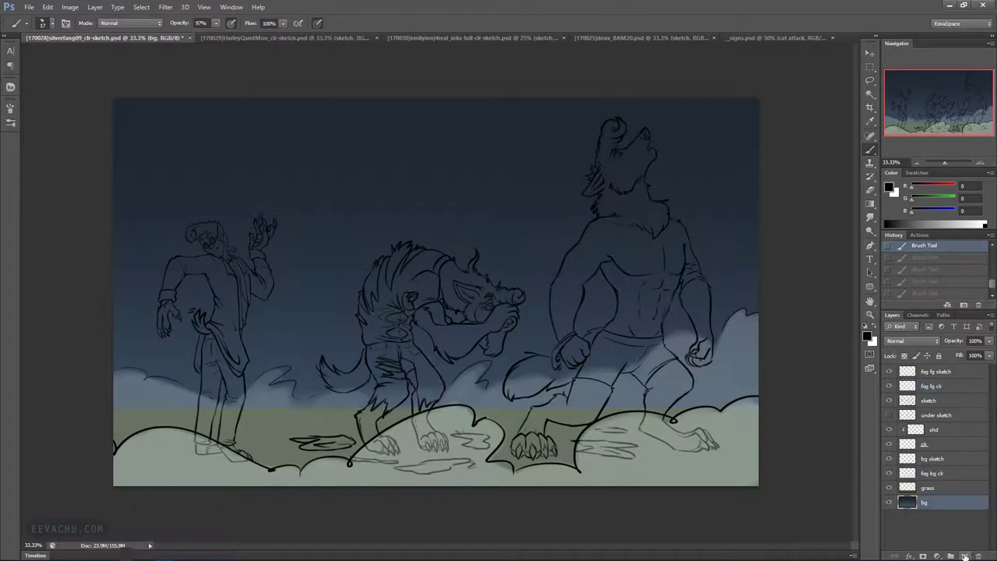
pyautogui.click(956, 489)
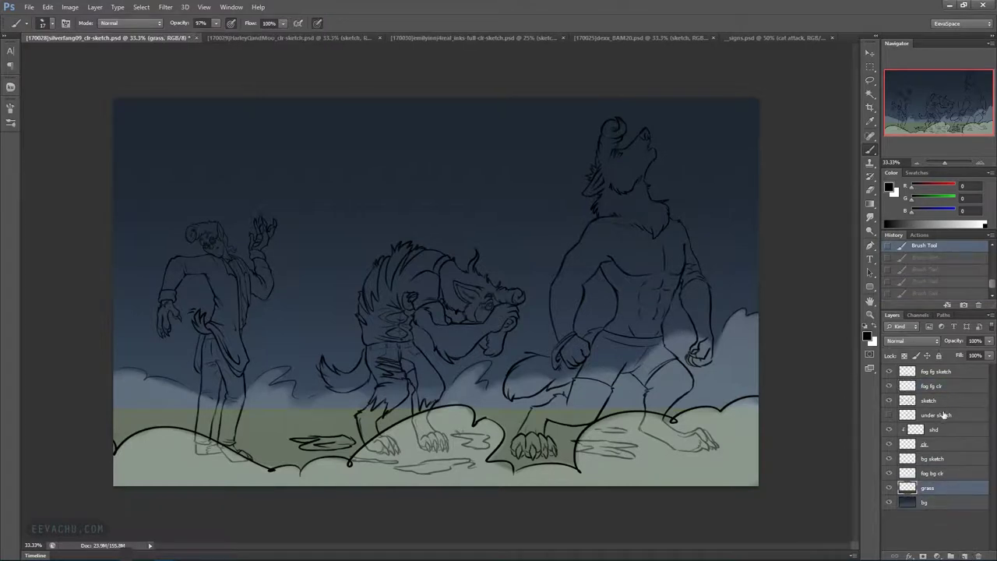
pyautogui.click(889, 472)
pyautogui.click(889, 386)
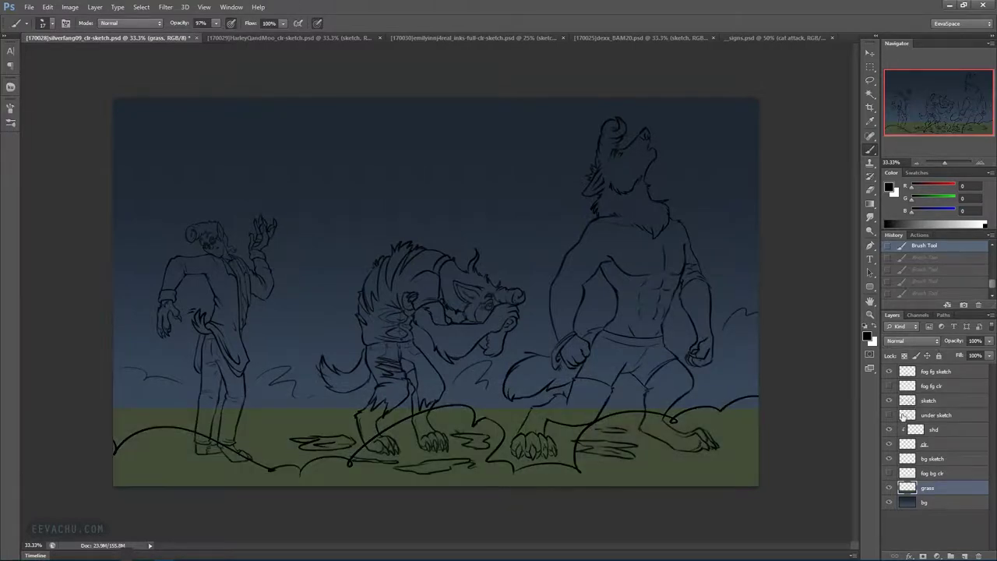
# Paint textured pale grey-green grass along the horizon with a rough brush and blend it into the darker grass below
pyautogui.keyDown('alt'); pyautogui.click(735, 457); pyautogui.keyUp('alt')
pyautogui.rightClick(701, 321)
pyautogui.click(728, 339)
pyautogui.click(926, 187)
pyautogui.click(932, 198)
pyautogui.moveTo(645, 435)
pyautogui.mouseDown()
pyautogui.moveTo(610, 447)
pyautogui.moveTo(649, 436)
pyautogui.mouseUp()
pyautogui.moveTo(575, 418)
pyautogui.mouseDown()
pyautogui.moveTo(619, 412)
pyautogui.moveTo(466, 419)
pyautogui.moveTo(501, 416)
pyautogui.moveTo(500, 427)
pyautogui.moveTo(448, 411)
pyautogui.moveTo(458, 411)
pyautogui.moveTo(510, 421)
pyautogui.moveTo(421, 411)
pyautogui.moveTo(334, 427)
pyautogui.moveTo(251, 422)
pyautogui.moveTo(308, 414)
pyautogui.moveTo(161, 413)
pyautogui.moveTo(248, 417)
pyautogui.moveTo(95, 435)
pyautogui.moveTo(312, 438)
pyautogui.mouseUp()
pyautogui.moveTo(553, 416)
pyautogui.mouseDown()
pyautogui.moveTo(740, 414)
pyautogui.moveTo(630, 420)
pyautogui.moveTo(787, 426)
pyautogui.mouseUp()
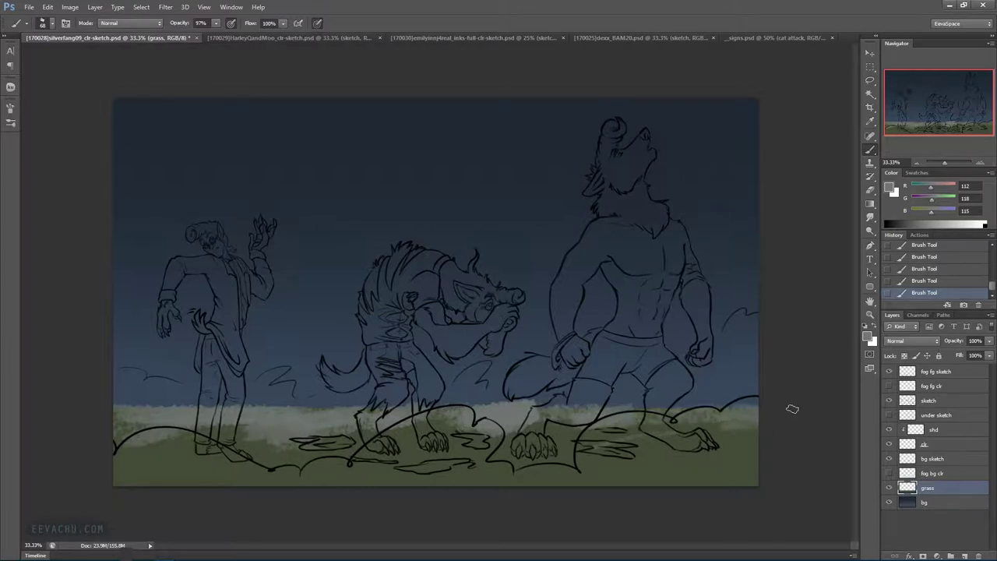
pyautogui.keyDown('alt'); pyautogui.click(729, 452); pyautogui.keyUp('alt')
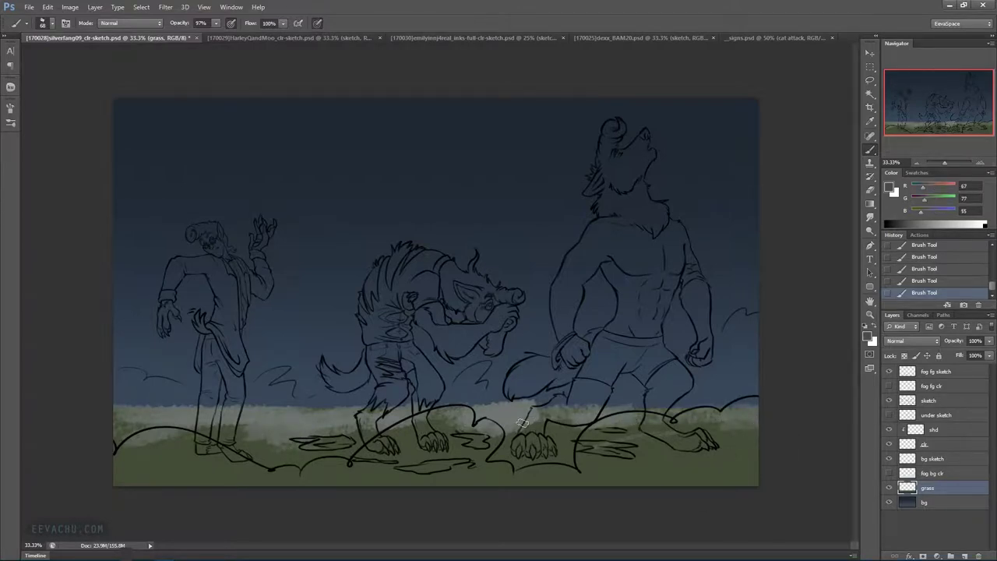
pyautogui.moveTo(522, 424)
pyautogui.mouseDown()
pyautogui.moveTo(468, 425)
pyautogui.moveTo(521, 435)
pyautogui.mouseUp()
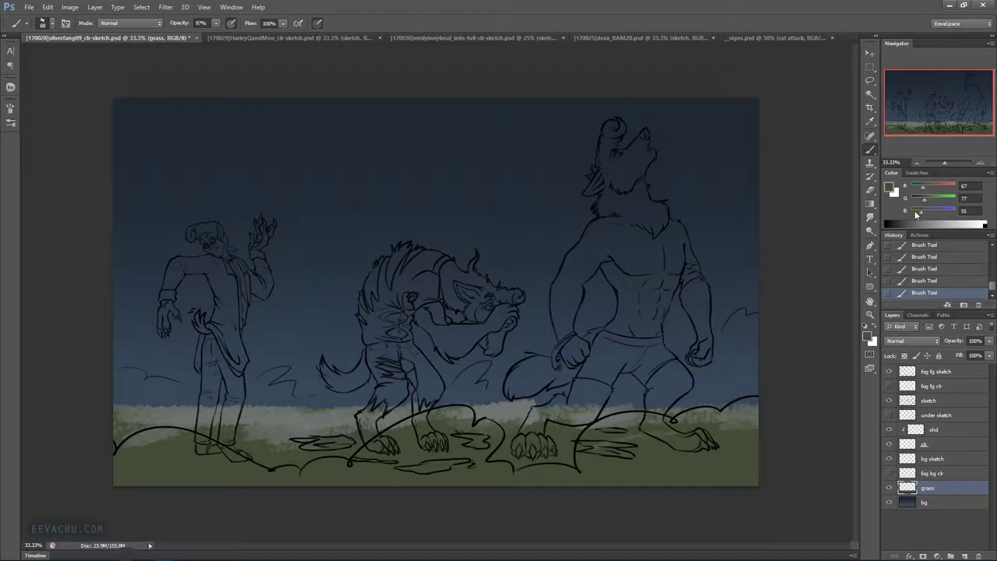
# Paint dark ground shadows beneath the three figures in RGB 36, 33, 30
pyautogui.moveTo(604, 451)
pyautogui.mouseDown()
pyautogui.moveTo(515, 456)
pyautogui.moveTo(646, 447)
pyautogui.moveTo(634, 465)
pyautogui.moveTo(609, 451)
pyautogui.mouseUp()
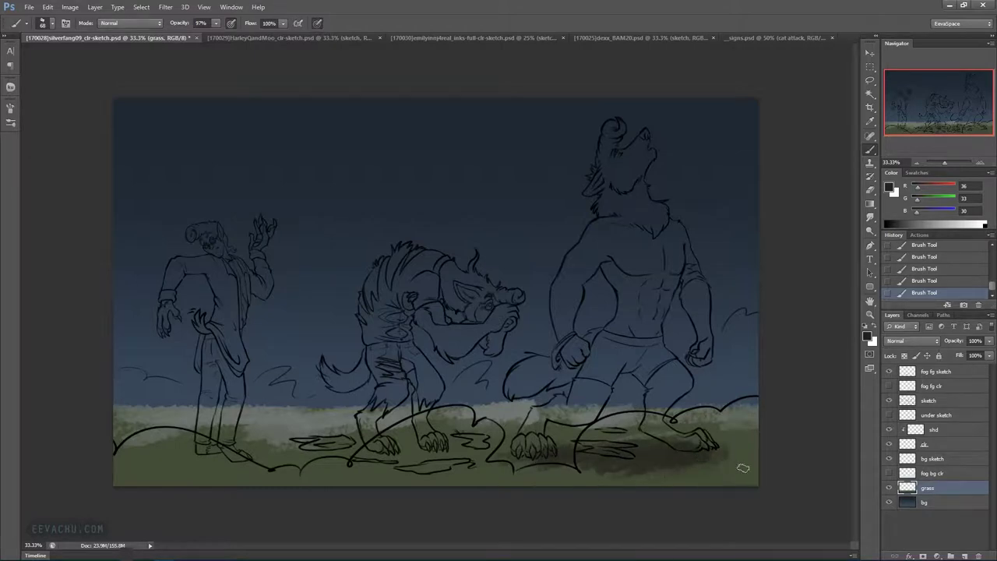
pyautogui.moveTo(345, 462)
pyautogui.mouseDown()
pyautogui.moveTo(338, 455)
pyautogui.moveTo(376, 466)
pyautogui.moveTo(362, 467)
pyautogui.mouseUp()
pyautogui.moveTo(170, 470)
pyautogui.mouseDown()
pyautogui.moveTo(198, 462)
pyautogui.moveTo(156, 470)
pyautogui.moveTo(234, 466)
pyautogui.moveTo(230, 452)
pyautogui.moveTo(133, 463)
pyautogui.moveTo(165, 474)
pyautogui.mouseUp()
pyautogui.moveTo(222, 460); pyautogui.dragTo(238, 461)
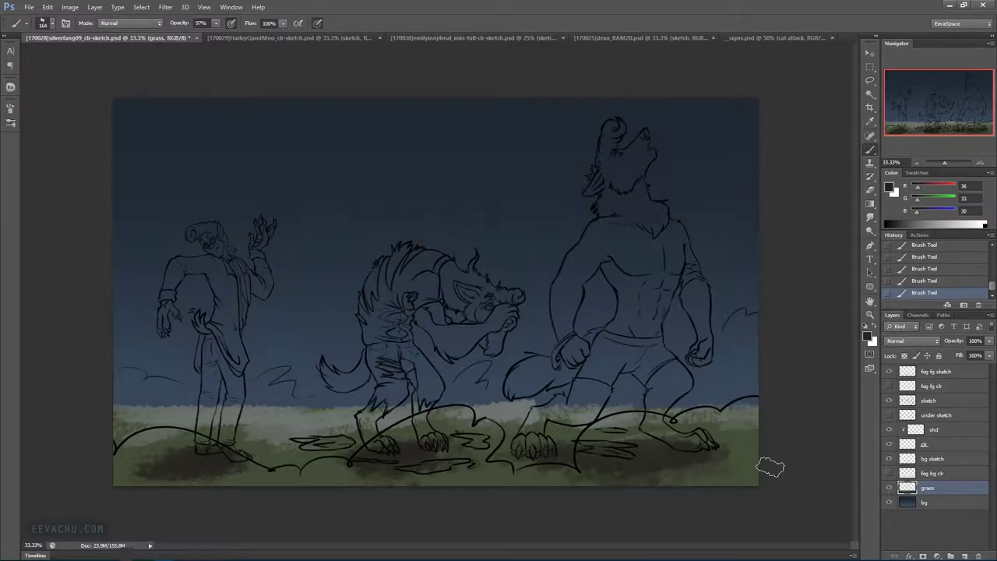
# Show the fog bg clr and fog fg clr layers again, keeping the grass layer active
pyautogui.click(939, 402)
pyautogui.click(933, 488)
pyautogui.click(890, 473)
pyautogui.click(889, 387)
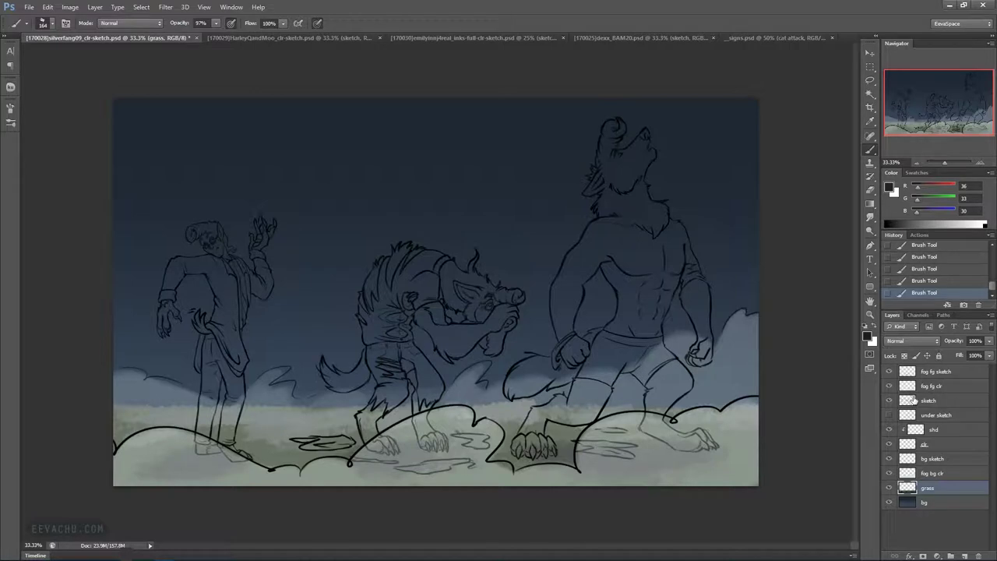
# Paint a round pale cyan moon behind the howling werewolf's head on the grass layer
pyautogui.rightClick(599, 296)
pyautogui.click(669, 320)
pyautogui.click(939, 474)
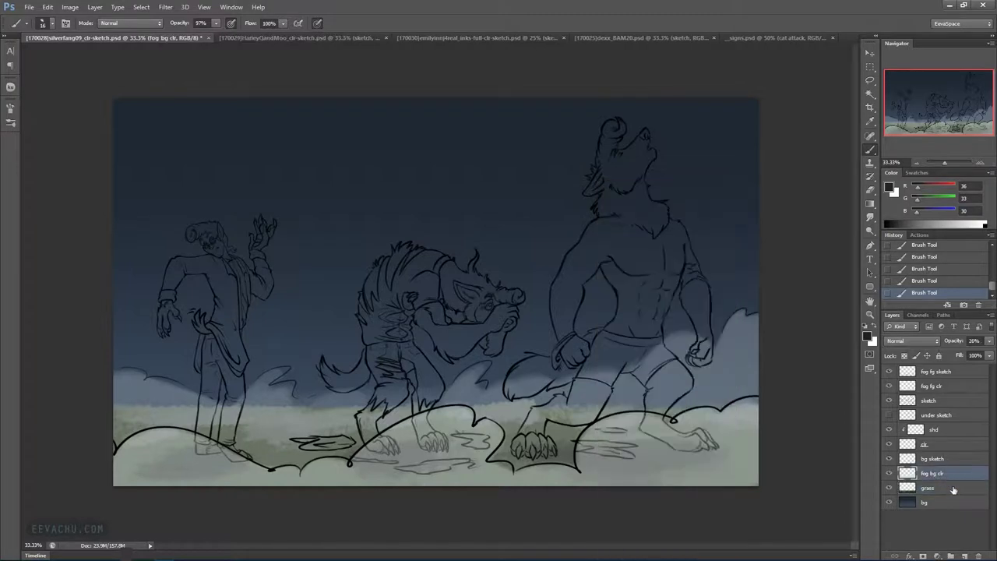
pyautogui.click(945, 488)
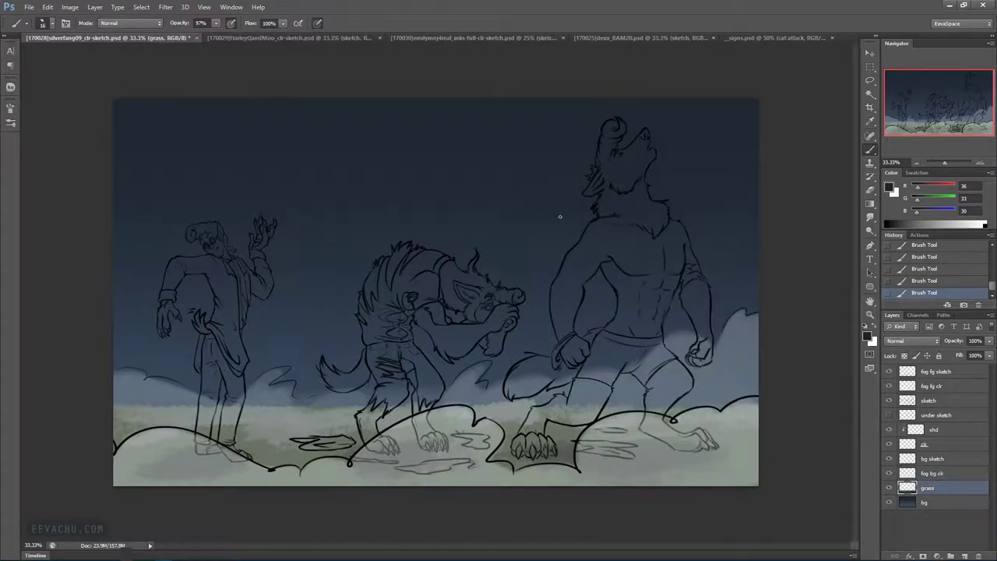
pyautogui.click(978, 222)
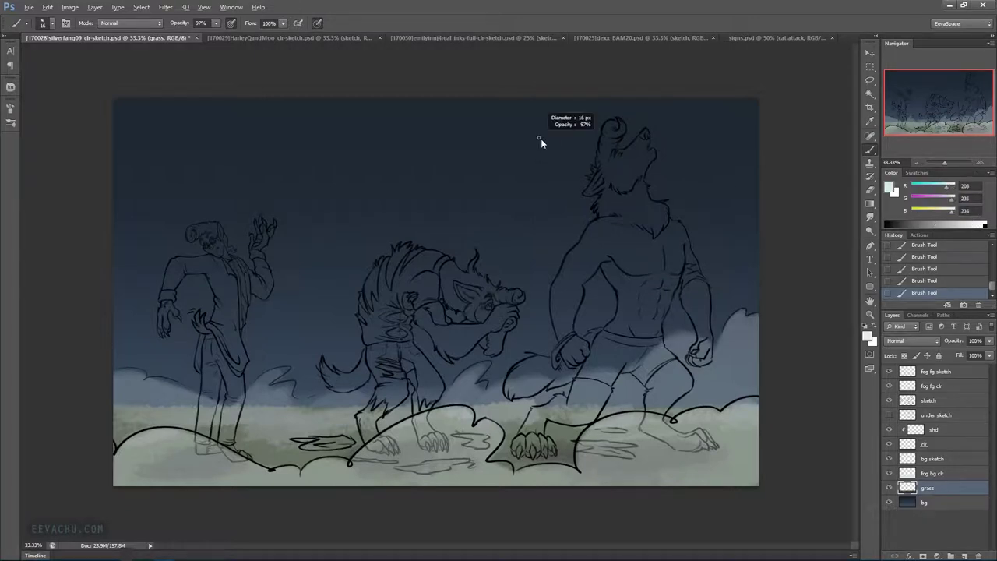
pyautogui.moveTo(574, 161)
pyautogui.mouseDown()
pyautogui.moveTo(654, 152)
pyautogui.moveTo(595, 165)
pyautogui.moveTo(615, 159)
pyautogui.moveTo(612, 147)
pyautogui.moveTo(651, 173)
pyautogui.moveTo(646, 183)
pyautogui.moveTo(627, 168)
pyautogui.mouseUp()
# Brighten the moon with near-white strokes and shade soft pale blue patches inside it using sampled colors
pyautogui.moveTo(953, 204); pyautogui.dragTo(956, 204)
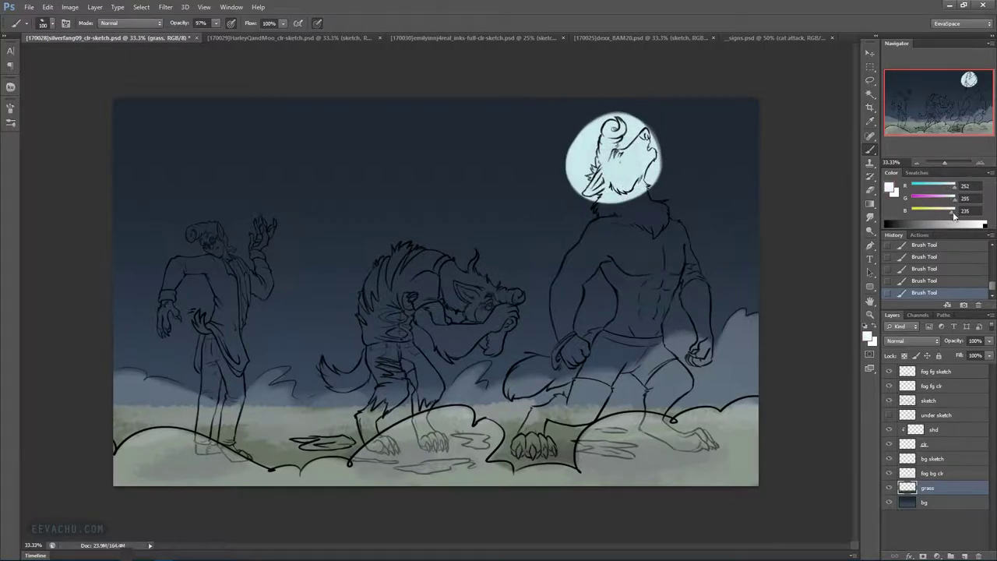
pyautogui.moveTo(577, 151)
pyautogui.mouseDown()
pyautogui.moveTo(578, 180)
pyautogui.moveTo(605, 123)
pyautogui.moveTo(595, 126)
pyautogui.mouseUp()
pyautogui.moveTo(615, 195); pyautogui.dragTo(653, 165)
pyautogui.moveTo(584, 154)
pyautogui.mouseDown()
pyautogui.moveTo(612, 123)
pyautogui.moveTo(620, 160)
pyautogui.moveTo(592, 164)
pyautogui.moveTo(620, 160)
pyautogui.moveTo(600, 144)
pyautogui.moveTo(584, 160)
pyautogui.moveTo(590, 144)
pyautogui.moveTo(587, 181)
pyautogui.mouseUp()
pyautogui.keyDown('alt'); pyautogui.click(597, 146); pyautogui.keyUp('alt')
pyautogui.keyDown('alt'); pyautogui.click(595, 131); pyautogui.keyUp('alt')
pyautogui.moveTo(595, 130)
pyautogui.mouseDown()
pyautogui.moveTo(605, 135)
pyautogui.moveTo(594, 167)
pyautogui.mouseUp()
pyautogui.moveTo(626, 130)
pyautogui.mouseDown()
pyautogui.moveTo(635, 154)
pyautogui.moveTo(621, 184)
pyautogui.moveTo(612, 187)
pyautogui.moveTo(629, 142)
pyautogui.moveTo(588, 144)
pyautogui.moveTo(590, 177)
pyautogui.moveTo(605, 187)
pyautogui.moveTo(634, 169)
pyautogui.mouseUp()
pyautogui.keyDown('alt'); pyautogui.click(590, 146); pyautogui.keyUp('alt')
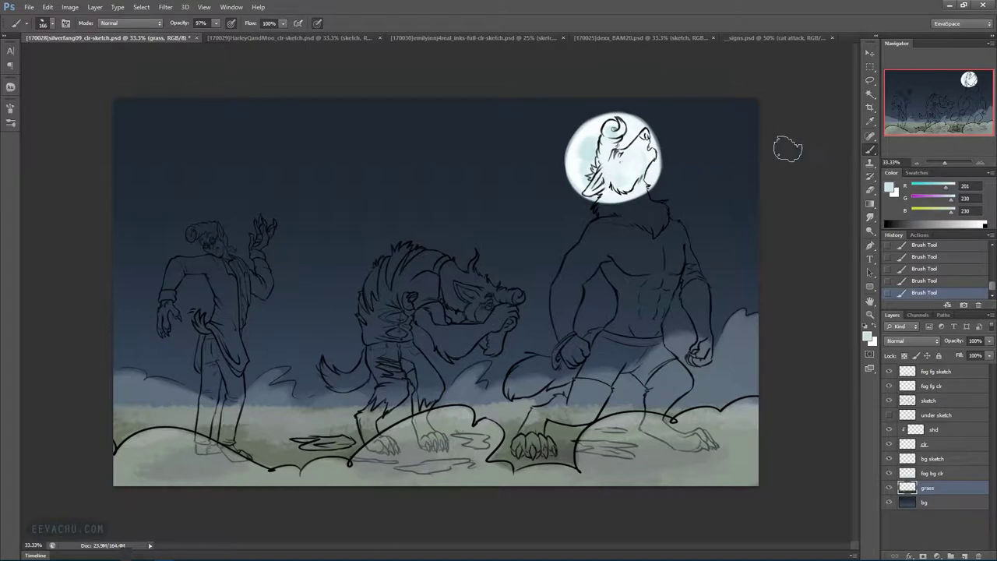
# Refine the moon's pale patches and paint a soft white glow around its edge with a soft brush
pyautogui.keyDown('alt'); pyautogui.click(657, 138); pyautogui.keyUp('alt')
pyautogui.keyDown('alt'); pyautogui.click(578, 161); pyautogui.keyUp('alt')
pyautogui.moveTo(595, 145)
pyautogui.mouseDown()
pyautogui.moveTo(600, 182)
pyautogui.moveTo(621, 139)
pyautogui.moveTo(607, 175)
pyautogui.moveTo(630, 136)
pyautogui.moveTo(597, 181)
pyautogui.moveTo(633, 141)
pyautogui.moveTo(588, 166)
pyautogui.mouseUp()
pyautogui.rightClick(614, 134)
pyautogui.click(684, 254)
# Switch back to the painting brush and draw a short pale curved cloud highlight in the sky above the middle figure
pyautogui.rightClick(633, 148)
pyautogui.click(681, 272)
pyautogui.click(670, 163)
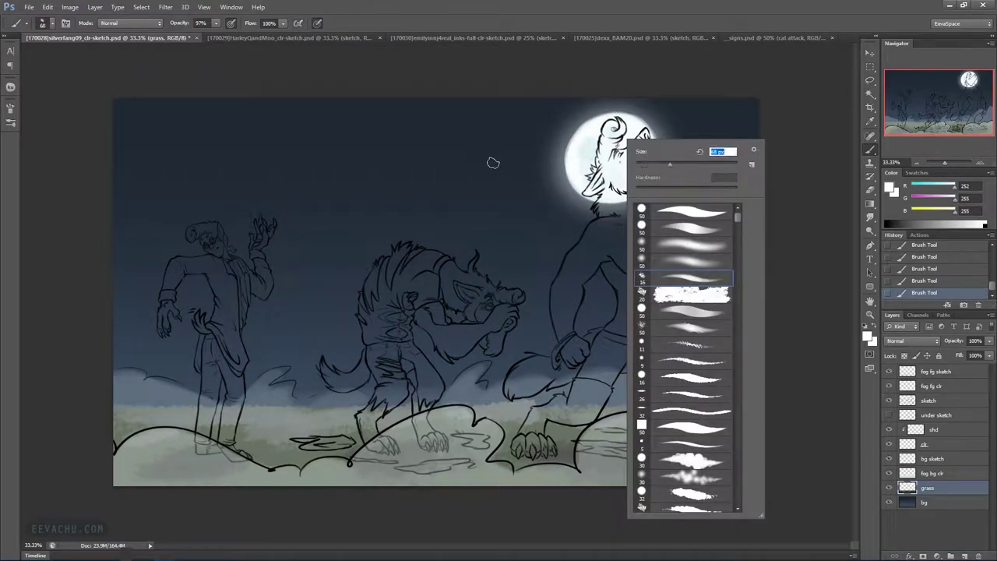
pyautogui.click(948, 223)
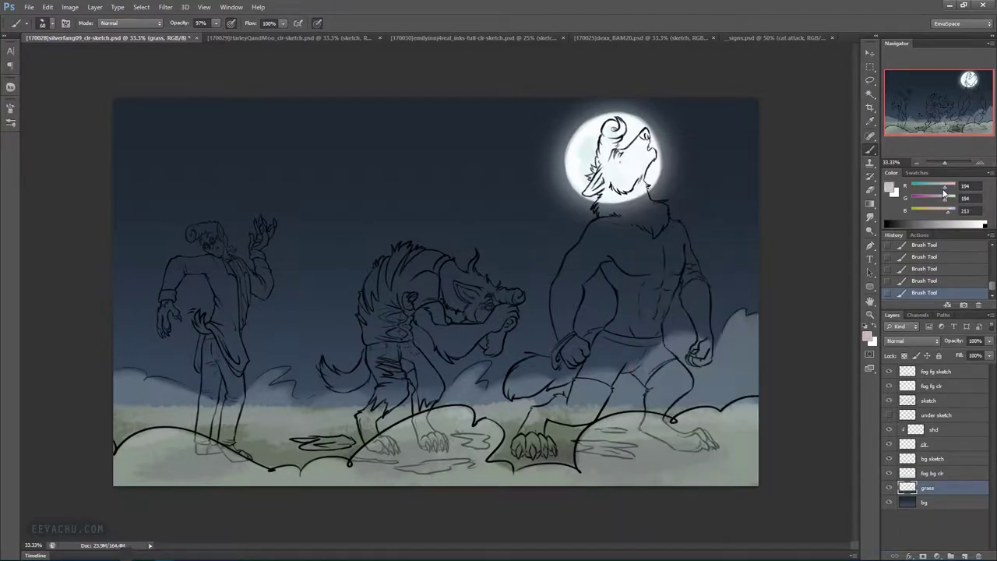
pyautogui.moveTo(390, 160); pyautogui.dragTo(408, 180)
pyautogui.press('x')
pyautogui.click(939, 187)
pyautogui.click(934, 198)
pyautogui.click(938, 213)
pyautogui.click(929, 195)
pyautogui.click(929, 184)
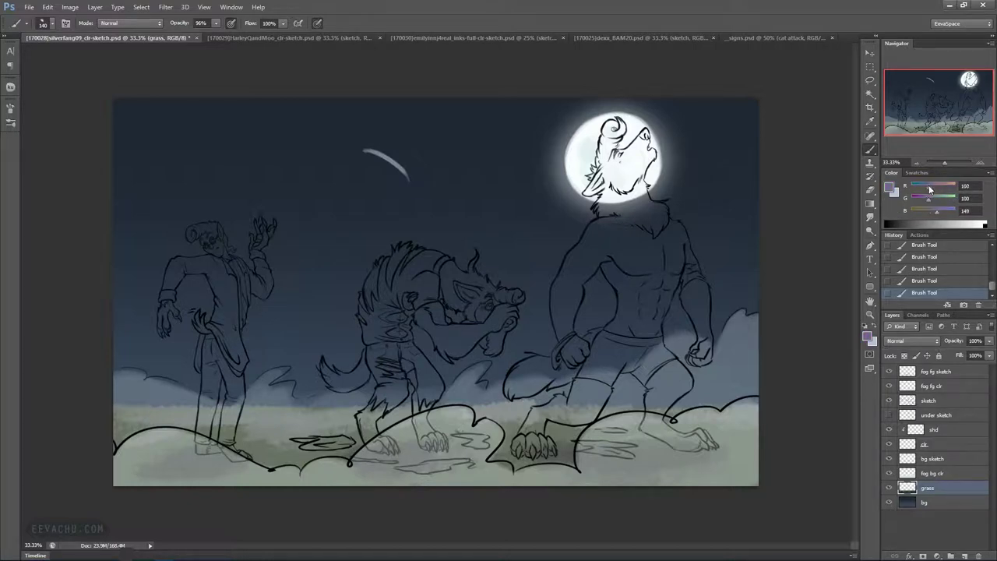
pyautogui.moveTo(325, 169)
pyautogui.mouseDown()
pyautogui.moveTo(380, 173)
pyautogui.moveTo(361, 156)
pyautogui.moveTo(405, 196)
pyautogui.mouseUp()
pyautogui.moveTo(363, 157); pyautogui.dragTo(396, 181)
pyautogui.hotkey('ctrl', 'alt', 'z')
pyautogui.hotkey('ctrl', 'alt', 'z')
# Paint large blue-grey cloud banks in RGB 70, 81, 95 across the sky on both sides of the moon
pyautogui.click(873, 338)
pyautogui.click(662, 451)
pyautogui.click(871, 362)
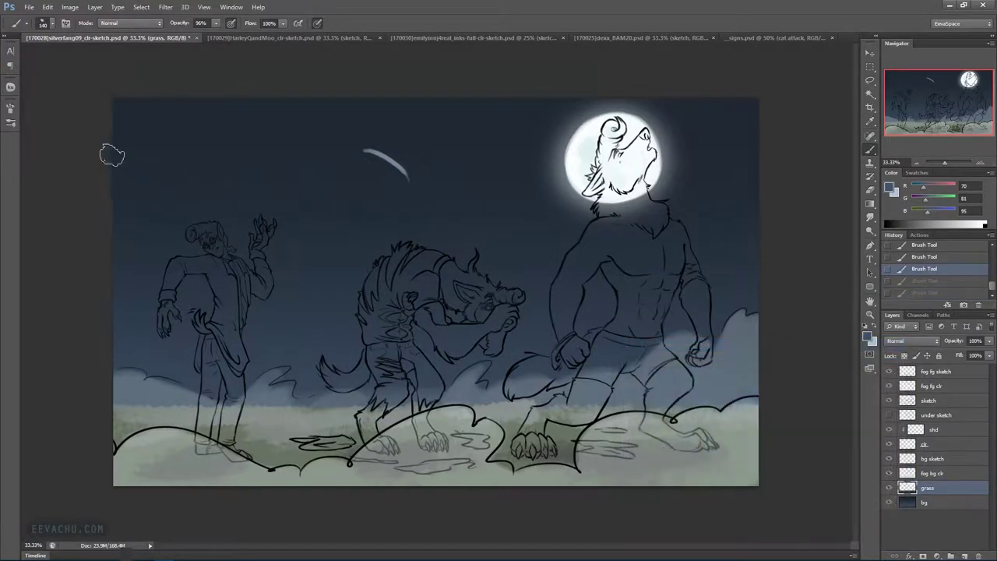
pyautogui.moveTo(149, 164)
pyautogui.mouseDown()
pyautogui.moveTo(124, 144)
pyautogui.moveTo(114, 159)
pyautogui.moveTo(149, 189)
pyautogui.moveTo(177, 179)
pyautogui.moveTo(157, 133)
pyautogui.moveTo(184, 146)
pyautogui.moveTo(165, 193)
pyautogui.moveTo(119, 200)
pyautogui.moveTo(162, 189)
pyautogui.moveTo(205, 206)
pyautogui.moveTo(142, 218)
pyautogui.moveTo(172, 245)
pyautogui.moveTo(141, 257)
pyautogui.moveTo(193, 259)
pyautogui.moveTo(129, 272)
pyautogui.moveTo(147, 238)
pyautogui.moveTo(136, 229)
pyautogui.moveTo(190, 236)
pyautogui.moveTo(212, 182)
pyautogui.moveTo(176, 192)
pyautogui.moveTo(242, 216)
pyautogui.moveTo(249, 204)
pyautogui.moveTo(274, 221)
pyautogui.moveTo(232, 224)
pyautogui.moveTo(232, 168)
pyautogui.moveTo(275, 189)
pyautogui.moveTo(306, 229)
pyautogui.moveTo(301, 159)
pyautogui.moveTo(328, 187)
pyautogui.moveTo(370, 163)
pyautogui.moveTo(384, 168)
pyautogui.moveTo(385, 217)
pyautogui.moveTo(283, 163)
pyautogui.moveTo(196, 152)
pyautogui.moveTo(208, 184)
pyautogui.moveTo(278, 180)
pyautogui.moveTo(270, 148)
pyautogui.moveTo(318, 151)
pyautogui.moveTo(328, 194)
pyautogui.moveTo(346, 202)
pyautogui.moveTo(328, 239)
pyautogui.moveTo(274, 234)
pyautogui.moveTo(287, 257)
pyautogui.moveTo(271, 267)
pyautogui.moveTo(151, 257)
pyautogui.moveTo(193, 246)
pyautogui.mouseUp()
pyautogui.moveTo(103, 202); pyautogui.dragTo(121, 173)
pyautogui.moveTo(224, 200)
pyautogui.mouseDown()
pyautogui.moveTo(286, 218)
pyautogui.moveTo(426, 214)
pyautogui.moveTo(429, 198)
pyautogui.moveTo(463, 211)
pyautogui.moveTo(534, 207)
pyautogui.mouseUp()
pyautogui.moveTo(740, 208)
pyautogui.mouseDown()
pyautogui.moveTo(703, 229)
pyautogui.moveTo(706, 194)
pyautogui.moveTo(682, 239)
pyautogui.moveTo(764, 211)
pyautogui.moveTo(741, 160)
pyautogui.mouseUp()
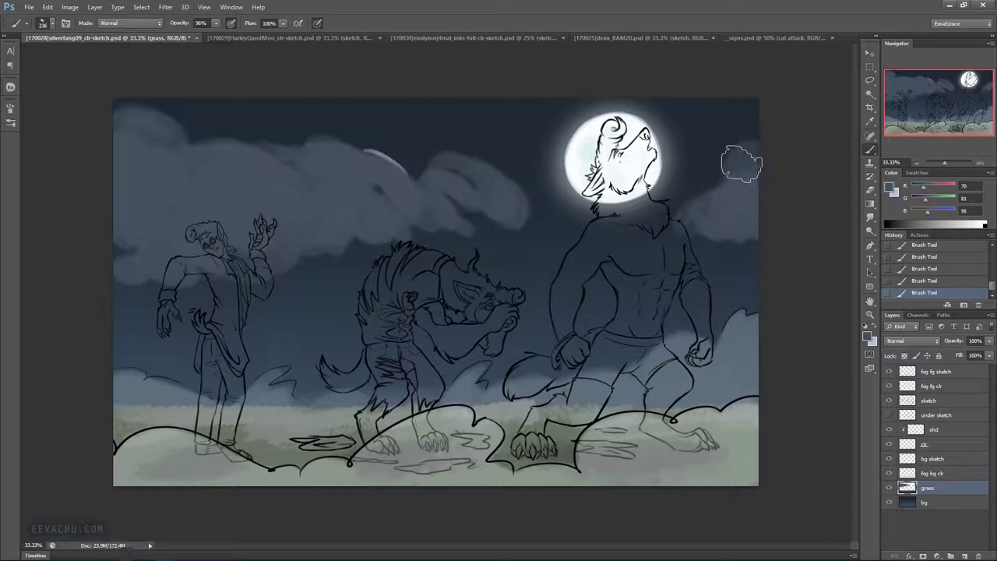
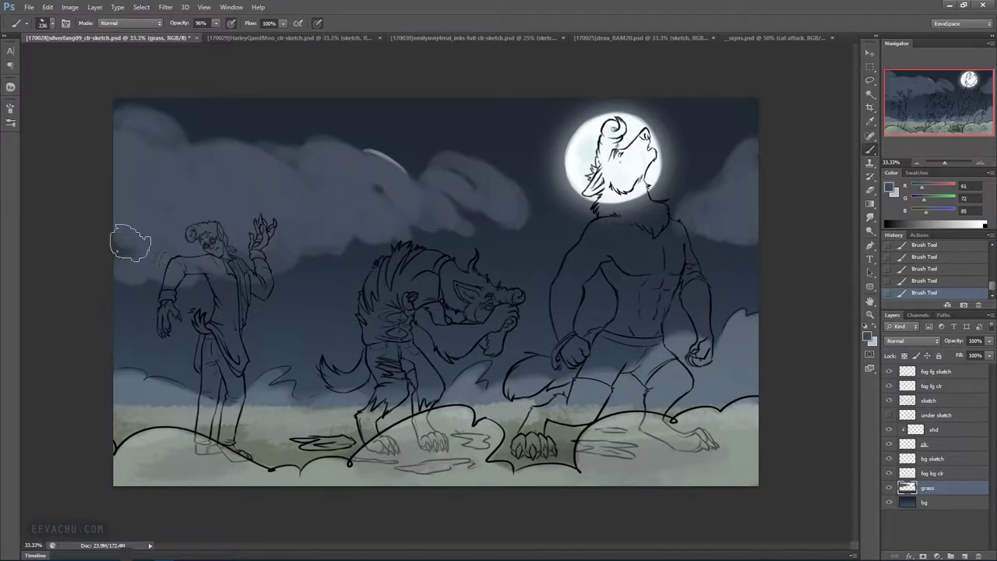
# Shade the undersides and inner folds of the cloud banks with darker blue-greys sampled from the sky
pyautogui.keyDown('alt'); pyautogui.click(202, 139); pyautogui.keyUp('alt')
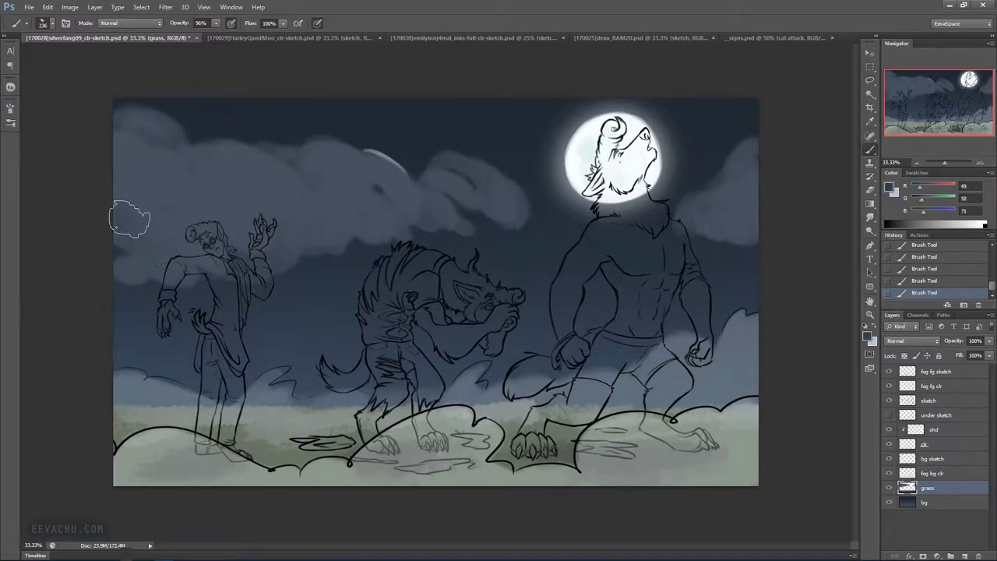
pyautogui.moveTo(129, 220)
pyautogui.mouseDown()
pyautogui.moveTo(111, 231)
pyautogui.moveTo(150, 242)
pyautogui.mouseUp()
pyautogui.keyDown('alt'); pyautogui.click(131, 241); pyautogui.keyUp('alt')
pyautogui.moveTo(112, 190); pyautogui.dragTo(156, 225)
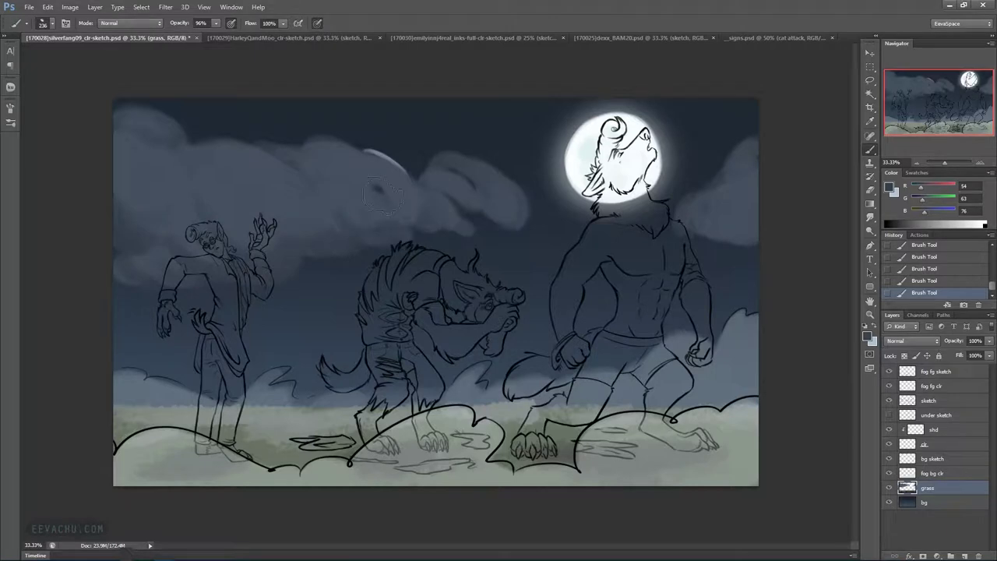
pyautogui.moveTo(364, 176)
pyautogui.mouseDown()
pyautogui.moveTo(322, 169)
pyautogui.moveTo(334, 171)
pyautogui.mouseUp()
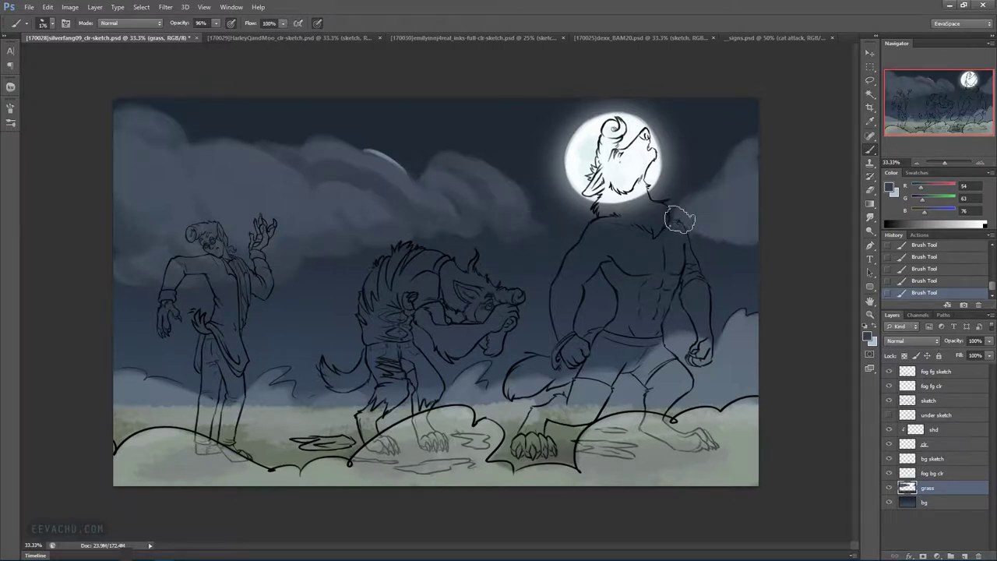
# Paint light blue-grey moonlit highlights on the upper edges and puffs of the clouds with an enlarged brush
pyautogui.click(875, 325)
pyautogui.moveTo(363, 152)
pyautogui.mouseDown()
pyautogui.moveTo(414, 195)
pyautogui.moveTo(441, 200)
pyautogui.moveTo(388, 179)
pyautogui.moveTo(431, 190)
pyautogui.moveTo(415, 197)
pyautogui.moveTo(385, 163)
pyautogui.moveTo(405, 190)
pyautogui.moveTo(335, 146)
pyautogui.moveTo(380, 187)
pyautogui.moveTo(370, 190)
pyautogui.moveTo(392, 219)
pyautogui.moveTo(275, 161)
pyautogui.moveTo(309, 197)
pyautogui.moveTo(214, 150)
pyautogui.moveTo(249, 155)
pyautogui.moveTo(161, 124)
pyautogui.moveTo(164, 151)
pyautogui.mouseUp()
pyautogui.keyDown('alt'); pyautogui.click(421, 196); pyautogui.keyUp('alt')
pyautogui.press(']')
pyautogui.press(']')
pyautogui.press(']')
pyautogui.moveTo(204, 177); pyautogui.dragTo(215, 189)
pyautogui.moveTo(440, 152)
pyautogui.mouseDown()
pyautogui.moveTo(426, 149)
pyautogui.moveTo(510, 199)
pyautogui.mouseUp()
pyautogui.moveTo(711, 201)
pyautogui.mouseDown()
pyautogui.moveTo(737, 162)
pyautogui.moveTo(704, 203)
pyautogui.mouseUp()
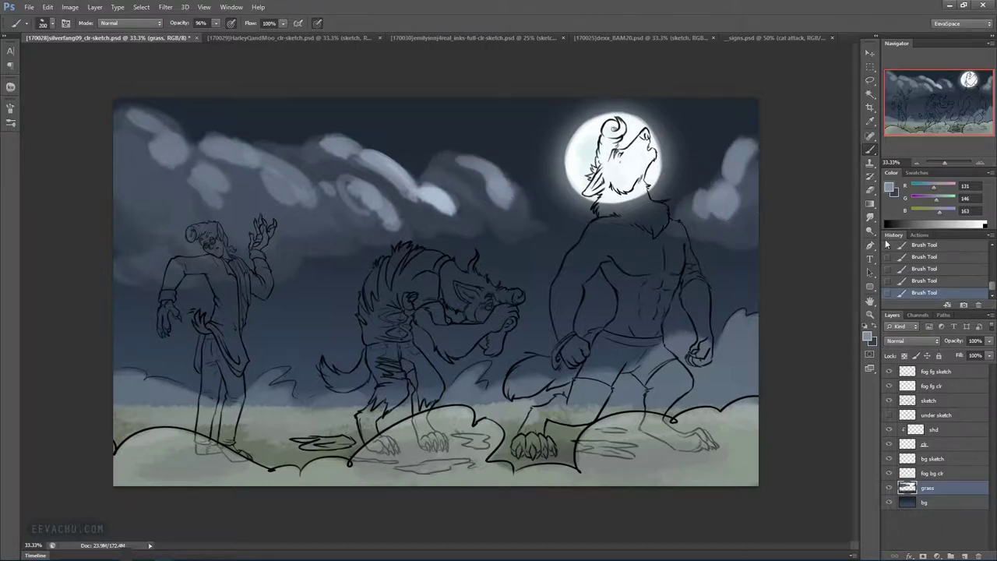
# Smudge the cloud highlights into the darker cloud tones at 100% strength
pyautogui.click(871, 215)
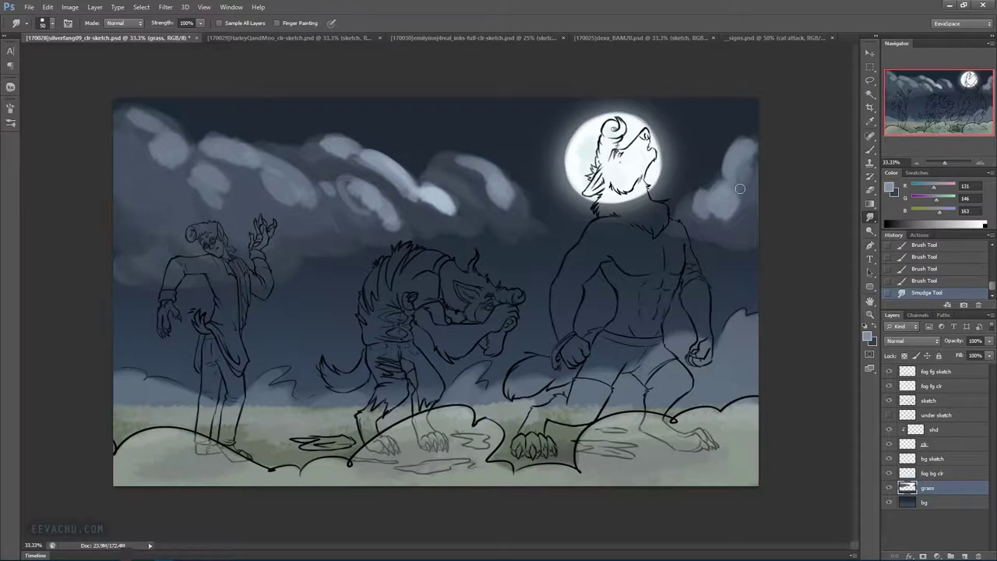
pyautogui.moveTo(748, 182); pyautogui.dragTo(735, 201)
pyautogui.moveTo(740, 195); pyautogui.dragTo(729, 216)
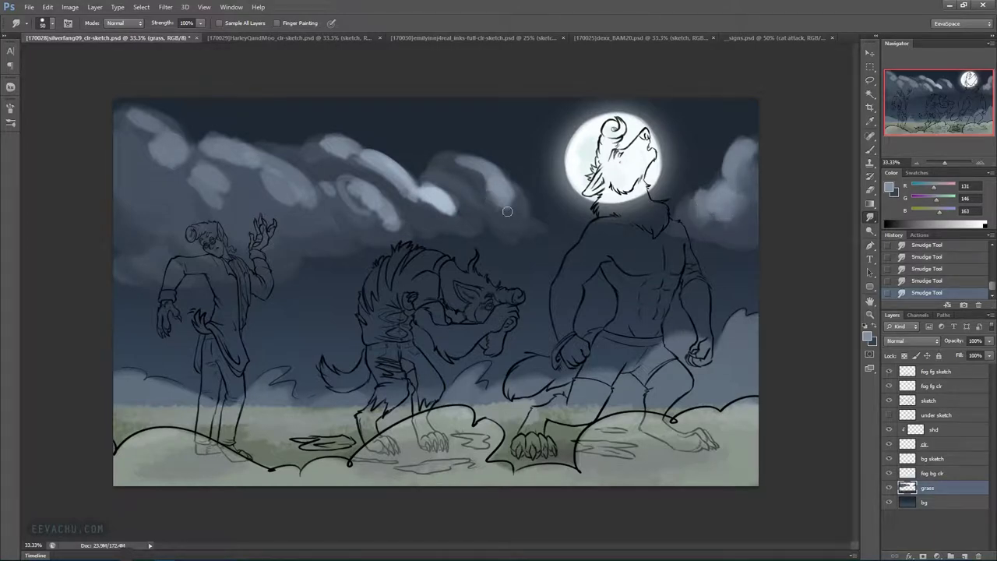
pyautogui.moveTo(485, 180); pyautogui.dragTo(489, 194)
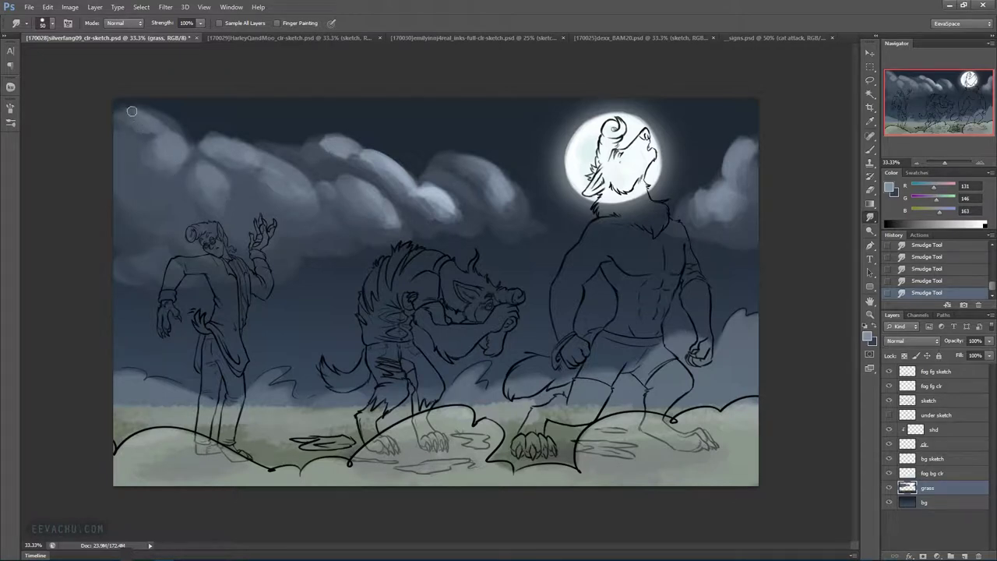
# Brush sampled mid-tones into the cloud bank above the left and middle figures to soften its shading
pyautogui.click(871, 150)
pyautogui.keyDown('alt'); pyautogui.click(284, 183); pyautogui.keyUp('alt')
pyautogui.moveTo(312, 201); pyautogui.dragTo(314, 215)
pyautogui.moveTo(310, 205); pyautogui.dragTo(303, 222)
pyautogui.moveTo(303, 204); pyautogui.dragTo(303, 225)
pyautogui.keyDown('alt'); pyautogui.click(278, 200); pyautogui.keyUp('alt')
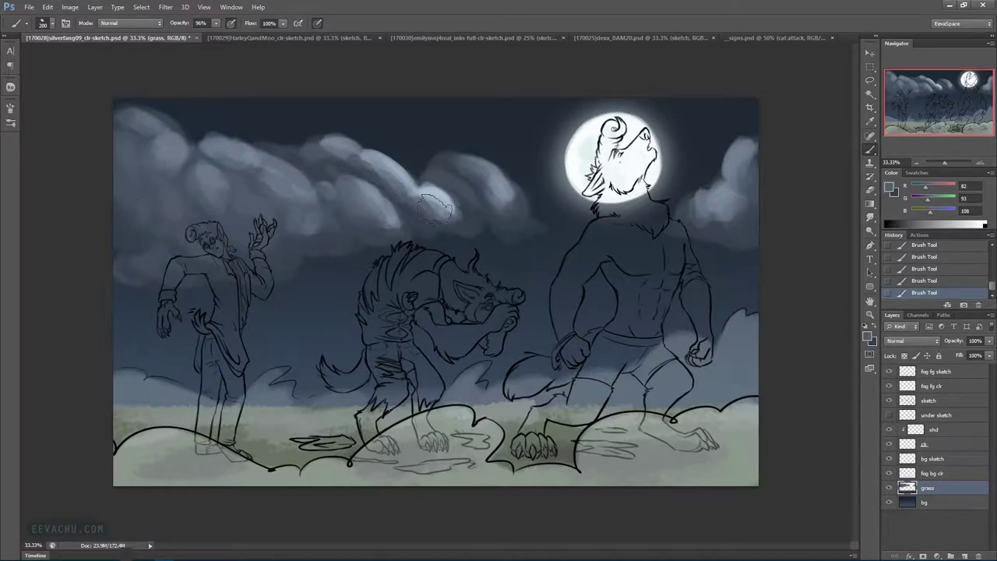
pyautogui.moveTo(446, 158); pyautogui.dragTo(434, 159)
# Paint soft blue-grey cloud shapes along the sky's upper edge above the middle figure, using tones sampled from the existing clouds
pyautogui.keyDown('alt'); pyautogui.click(373, 176); pyautogui.keyUp('alt')
pyautogui.moveTo(360, 104)
pyautogui.mouseDown()
pyautogui.moveTo(388, 99)
pyautogui.moveTo(396, 110)
pyautogui.moveTo(388, 111)
pyautogui.moveTo(387, 89)
pyautogui.moveTo(405, 109)
pyautogui.mouseUp()
pyautogui.keyDown('alt'); pyautogui.click(392, 119); pyautogui.keyUp('alt')
pyautogui.moveTo(351, 93); pyautogui.dragTo(398, 121)
pyautogui.keyDown('alt'); pyautogui.click(384, 112); pyautogui.keyUp('alt')
pyautogui.moveTo(327, 92)
pyautogui.mouseDown()
pyautogui.moveTo(393, 108)
pyautogui.moveTo(420, 116)
pyautogui.mouseUp()
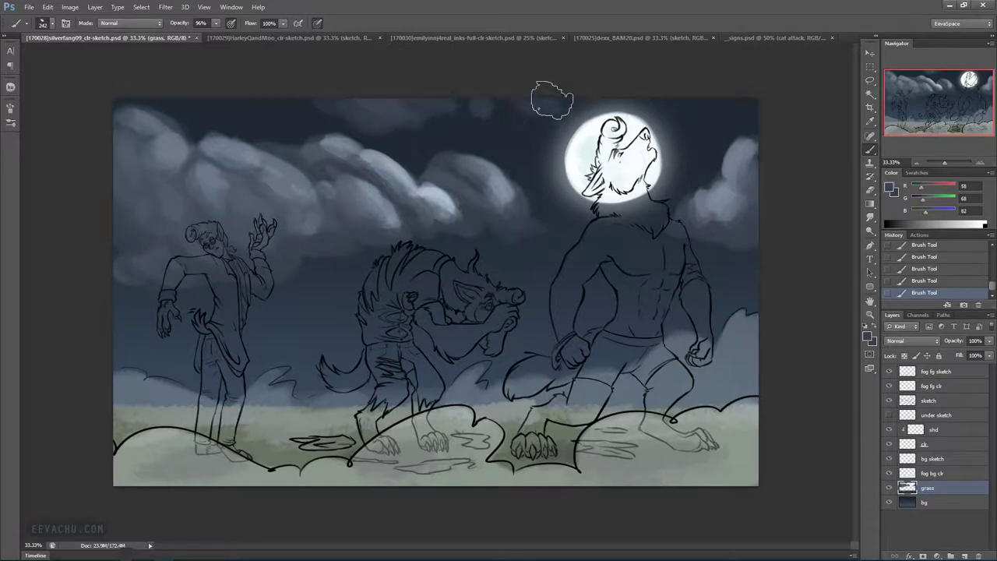
pyautogui.moveTo(480, 94); pyautogui.dragTo(499, 102)
# Brush lighter sampled blue-grey highlights onto the small clouds along the sky's upper edge
pyautogui.keyDown('alt'); pyautogui.click(433, 194); pyautogui.keyUp('alt')
pyautogui.moveTo(396, 103); pyautogui.dragTo(397, 113)
pyautogui.keyDown('alt'); pyautogui.click(380, 95); pyautogui.keyUp('alt')
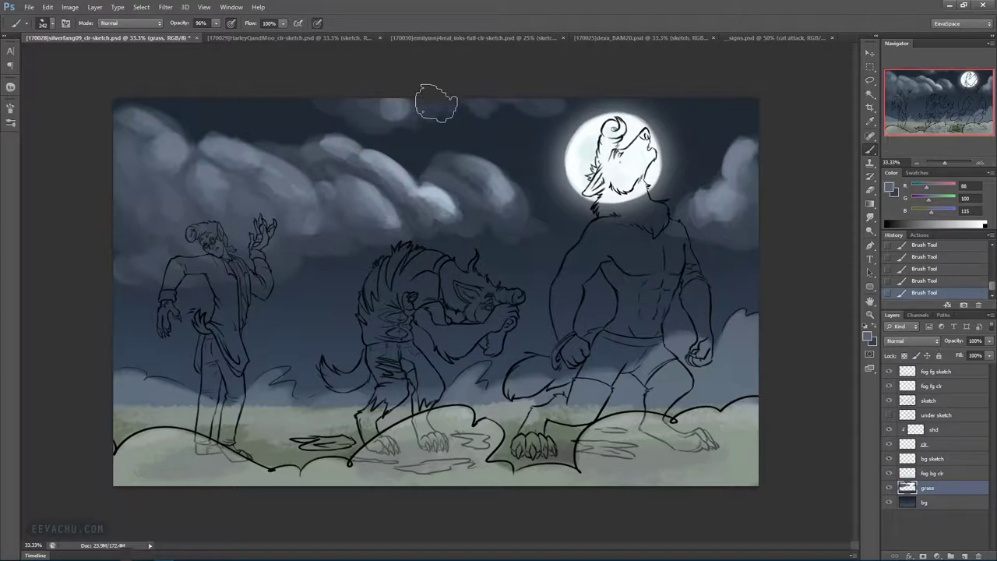
pyautogui.moveTo(544, 103)
pyautogui.mouseDown()
pyautogui.moveTo(531, 109)
pyautogui.moveTo(563, 95)
pyautogui.mouseUp()
# Paint a bright curling rim on the end of the cloud bank nearest the moon and carve its folds with sampled darker tones
pyautogui.keyDown('alt'); pyautogui.click(443, 201); pyautogui.keyUp('alt')
pyautogui.moveTo(485, 167)
pyautogui.mouseDown()
pyautogui.moveTo(519, 192)
pyautogui.moveTo(522, 226)
pyautogui.moveTo(542, 232)
pyautogui.moveTo(536, 224)
pyautogui.moveTo(526, 238)
pyautogui.moveTo(493, 210)
pyautogui.moveTo(488, 166)
pyautogui.moveTo(525, 216)
pyautogui.moveTo(515, 217)
pyautogui.moveTo(522, 237)
pyautogui.moveTo(500, 223)
pyautogui.mouseUp()
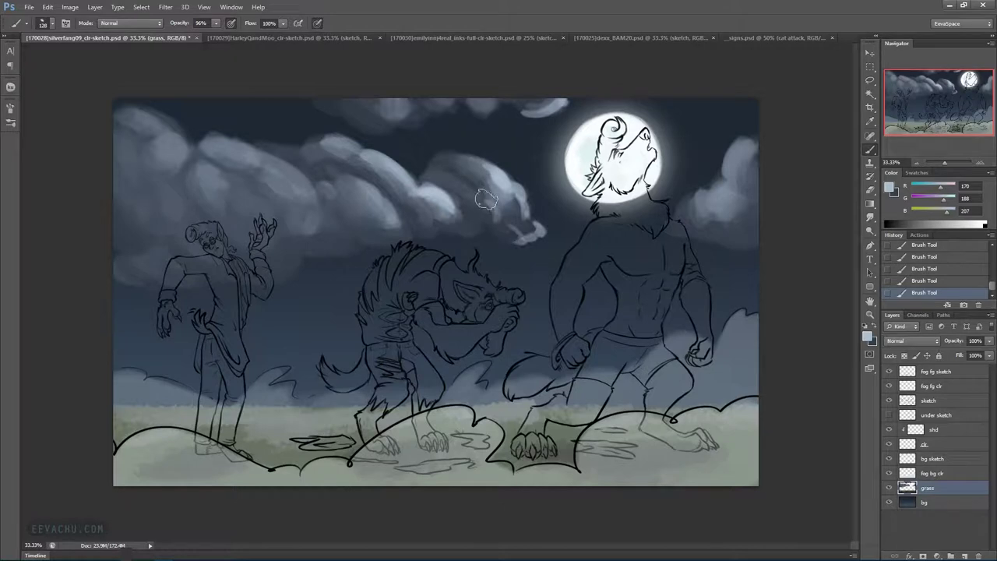
pyautogui.keyDown('alt'); pyautogui.click(505, 233); pyautogui.keyUp('alt')
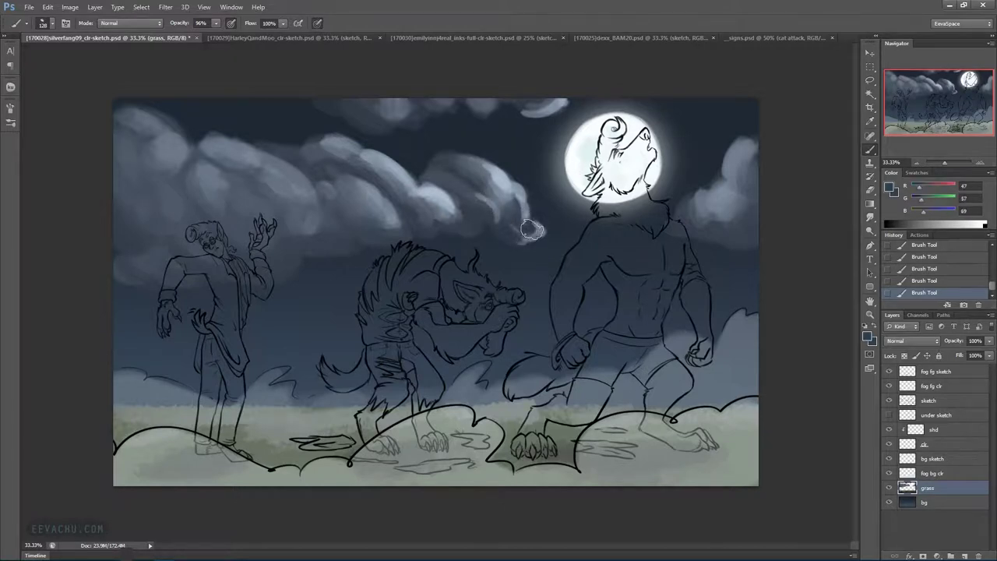
pyautogui.moveTo(518, 213); pyautogui.dragTo(515, 199)
pyautogui.keyDown('alt'); pyautogui.click(496, 216); pyautogui.keyUp('alt')
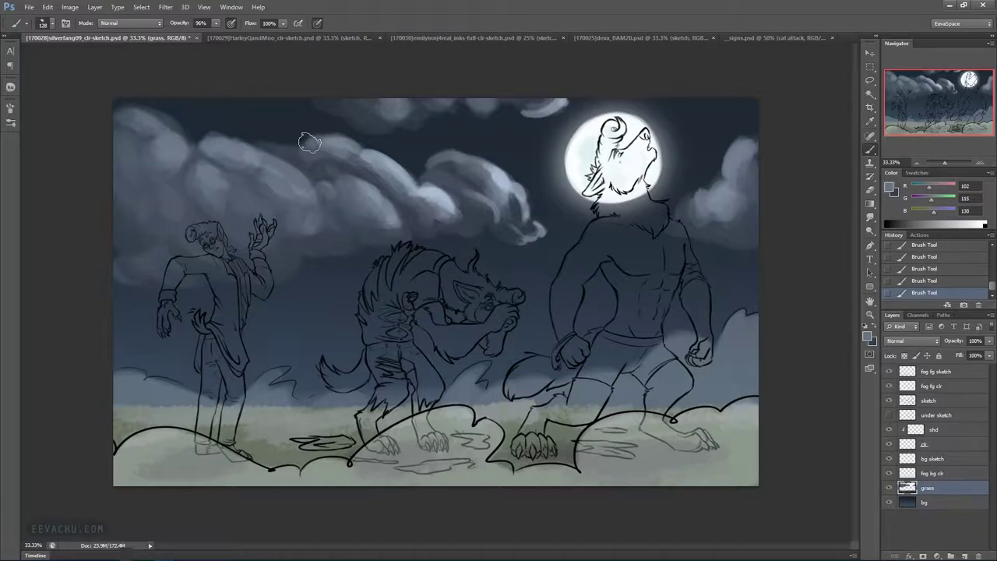
# Add pale blue moonlit highlights to puffs across the main cloud bank and the cloud beyond the right figure
pyautogui.keyDown('alt'); pyautogui.click(502, 176); pyautogui.keyUp('alt')
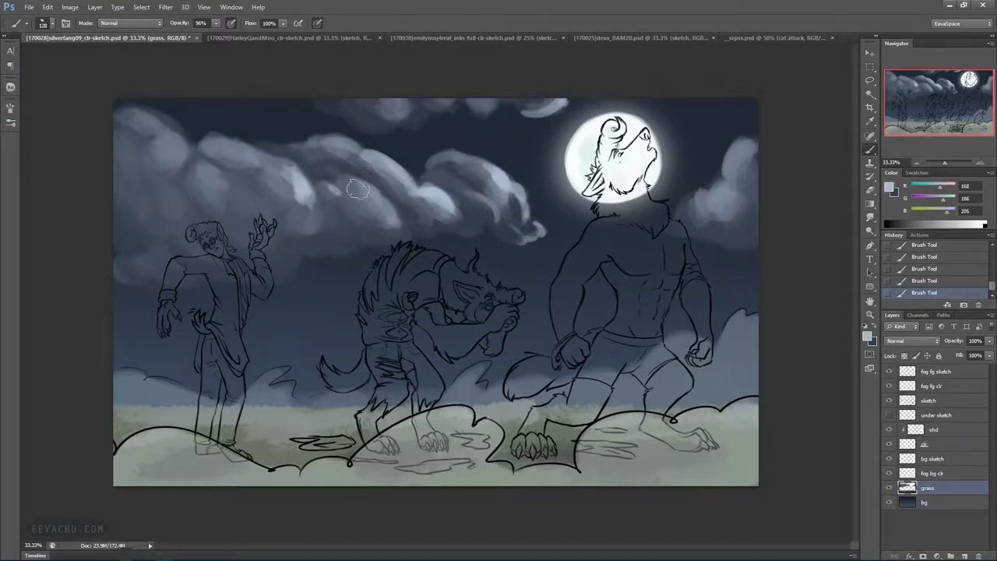
pyautogui.moveTo(333, 228); pyautogui.dragTo(348, 250)
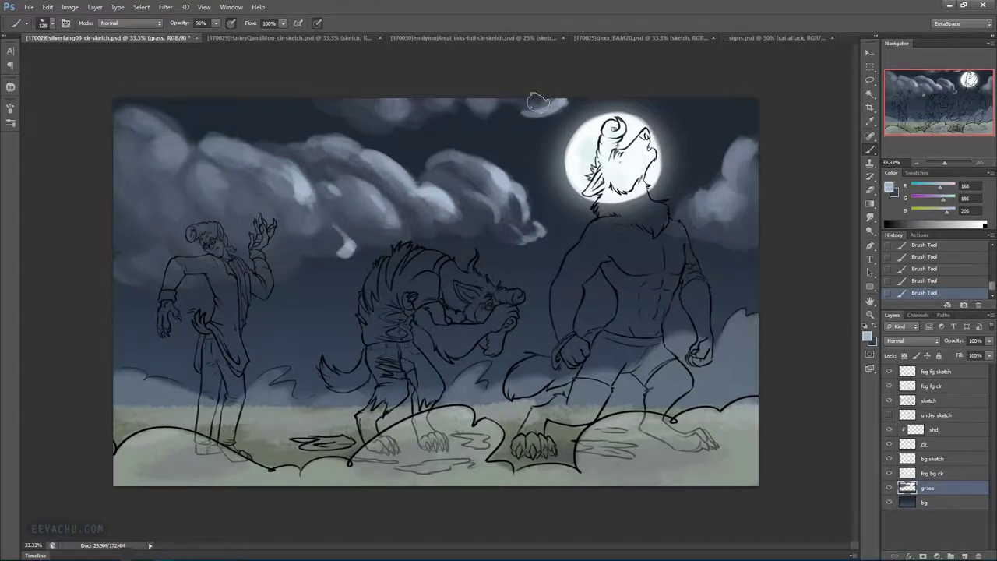
pyautogui.moveTo(720, 171)
pyautogui.mouseDown()
pyautogui.moveTo(740, 145)
pyautogui.moveTo(709, 201)
pyautogui.mouseUp()
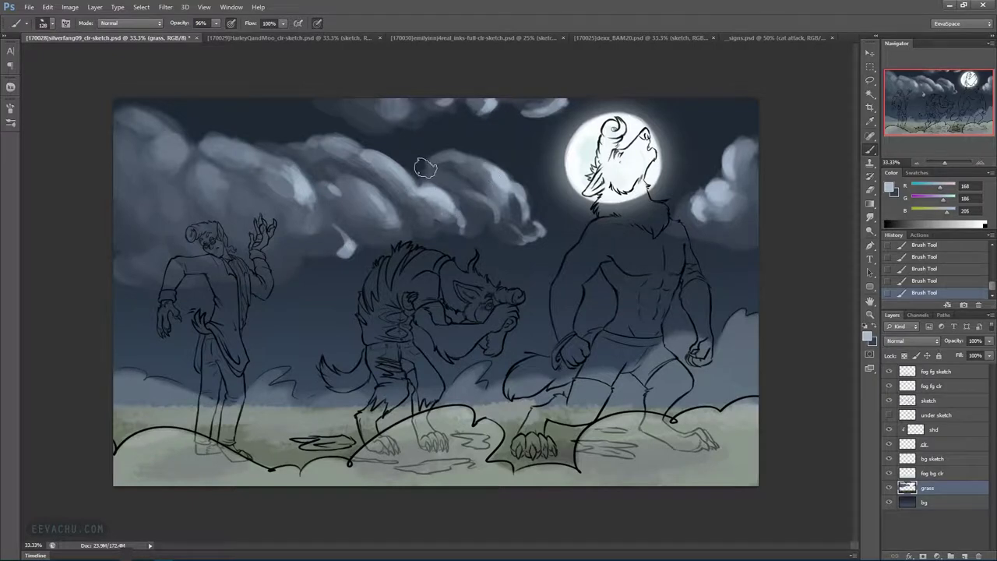
pyautogui.moveTo(458, 186); pyautogui.dragTo(476, 194)
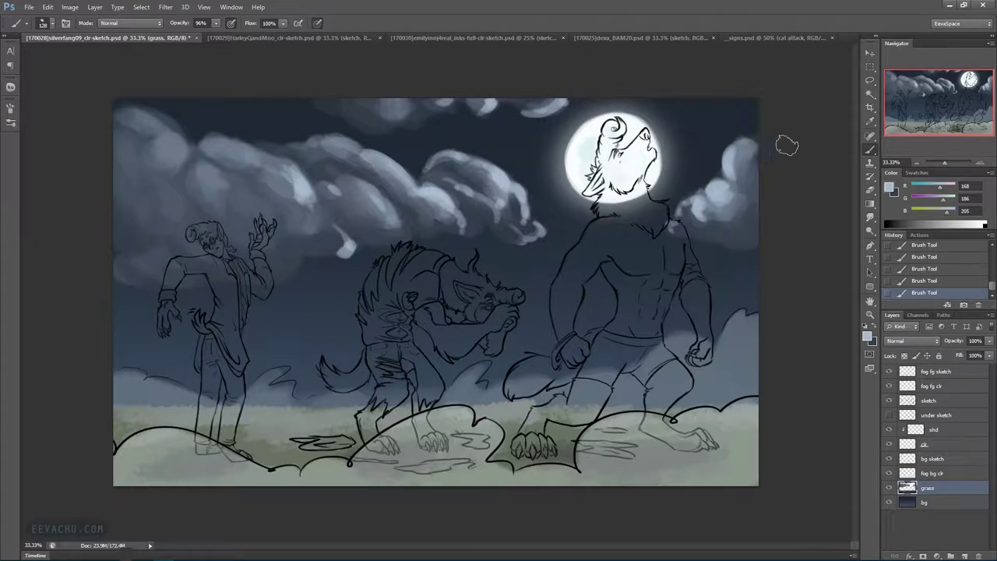
# Build up a soft cloud puff behind the left figure's raised hand and shape the highlighted puff beside it
pyautogui.keyDown('alt'); pyautogui.click(300, 253); pyautogui.keyUp('alt')
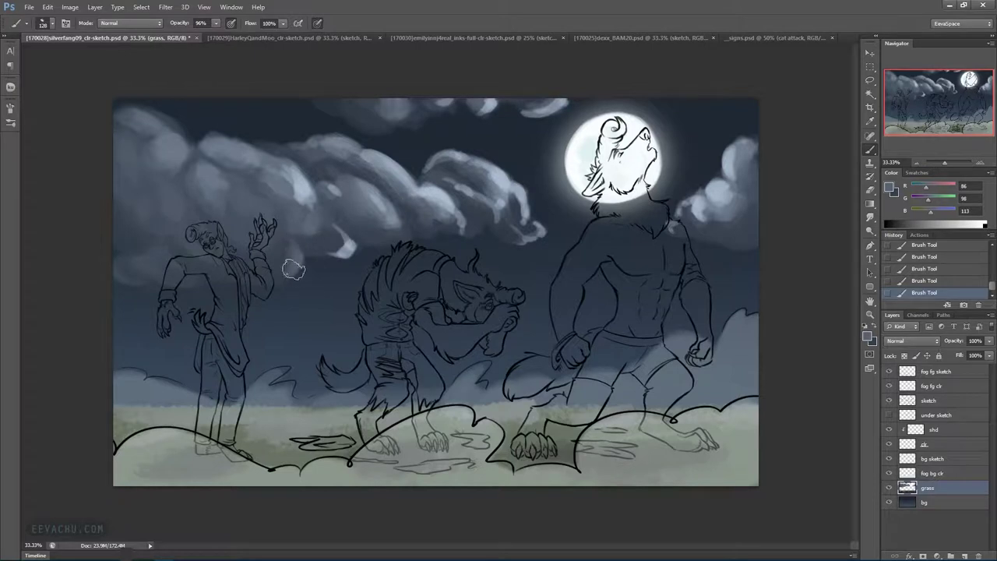
pyautogui.moveTo(289, 239)
pyautogui.mouseDown()
pyautogui.moveTo(304, 239)
pyautogui.moveTo(271, 242)
pyautogui.mouseUp()
pyautogui.keyDown('alt'); pyautogui.click(283, 266); pyautogui.keyUp('alt')
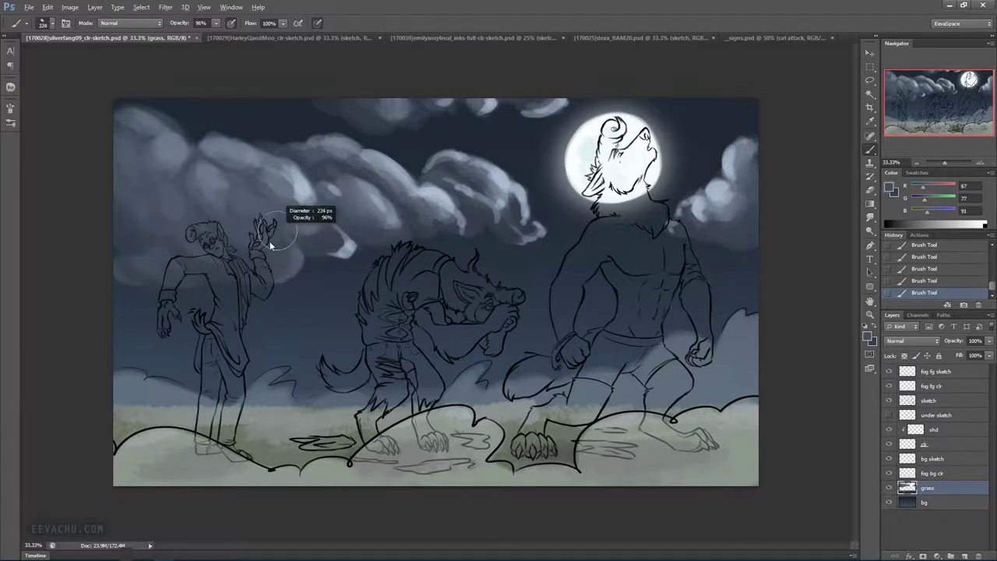
pyautogui.keyDown('alt'); pyautogui.click(296, 251); pyautogui.keyUp('alt')
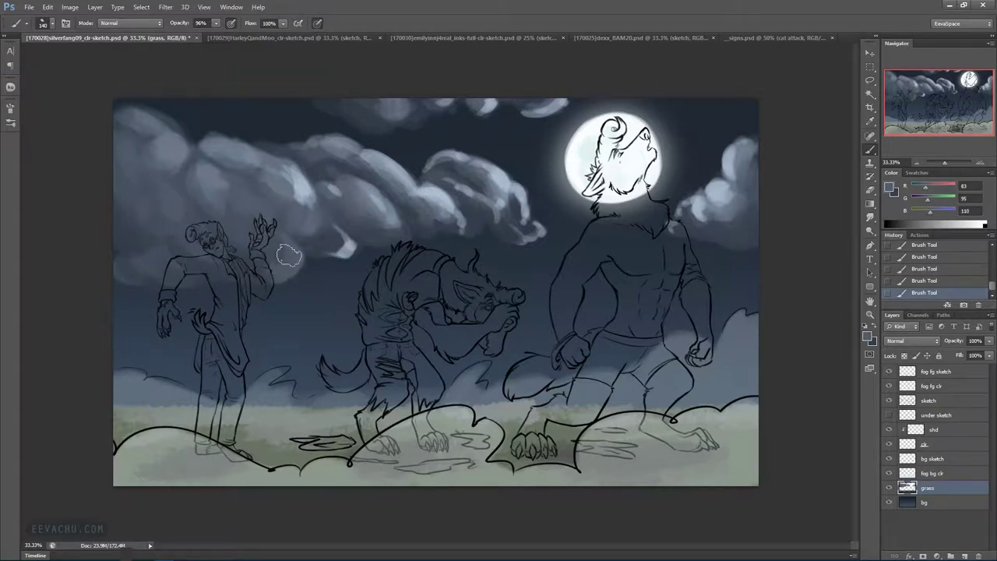
pyautogui.keyDown('alt'); pyautogui.click(347, 246); pyautogui.keyUp('alt')
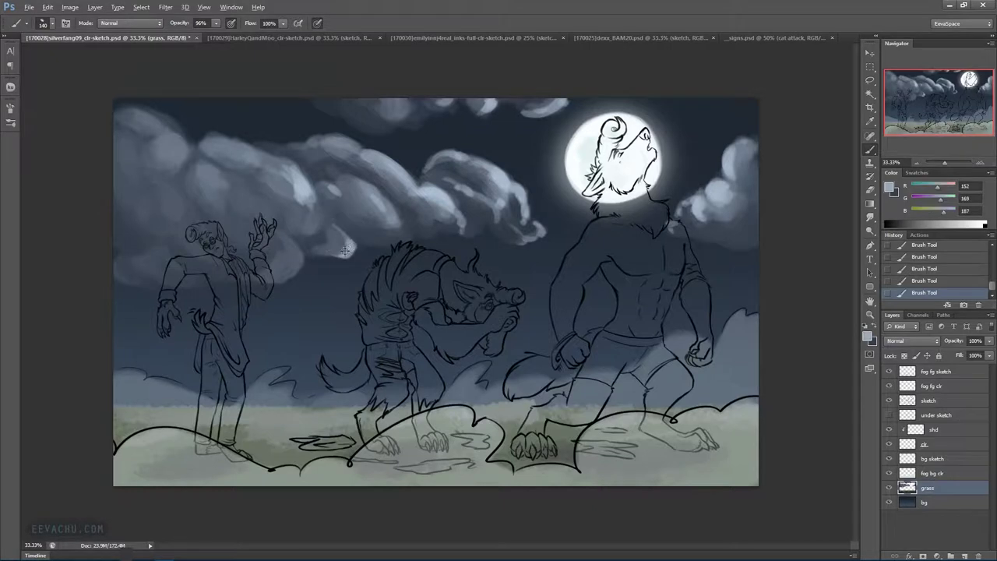
pyautogui.moveTo(342, 248)
pyautogui.mouseDown()
pyautogui.moveTo(334, 254)
pyautogui.moveTo(318, 216)
pyautogui.mouseUp()
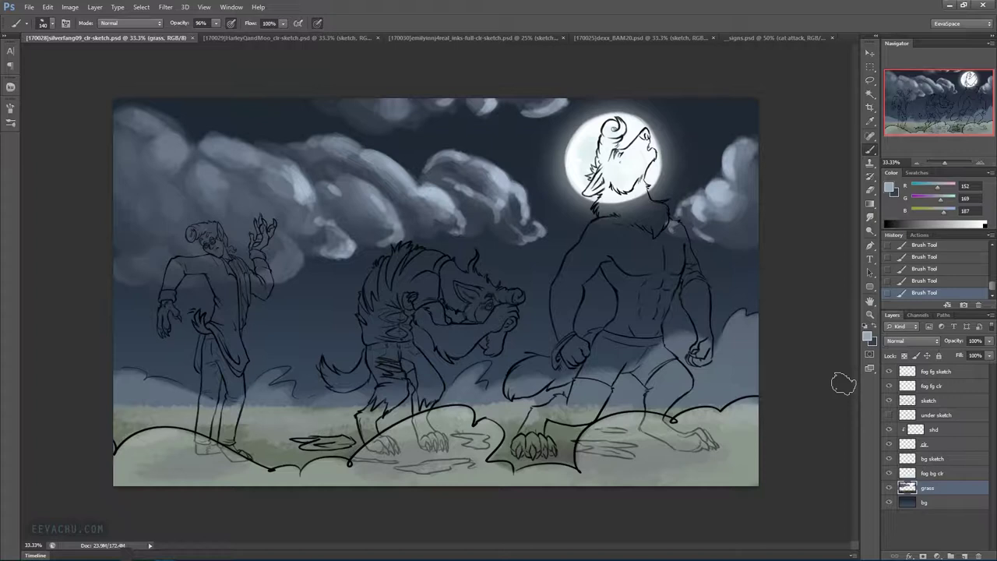
# Paint a small drifting cloud between the middle and right figures with blue-greys sampled from the cloud bank
pyautogui.keyDown('alt'); pyautogui.click(482, 212); pyautogui.keyUp('alt')
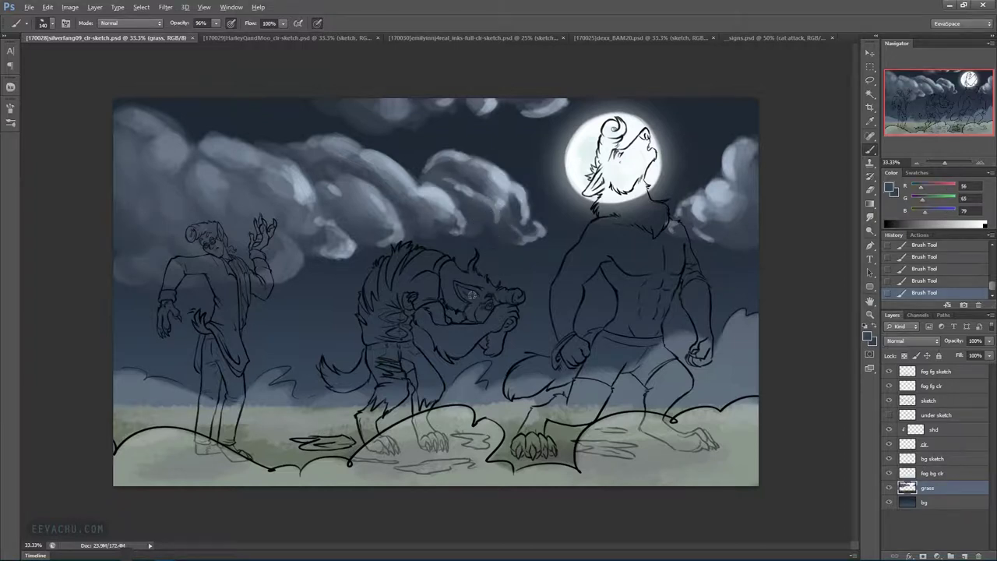
pyautogui.keyDown('alt'); pyautogui.click(538, 234); pyautogui.keyUp('alt')
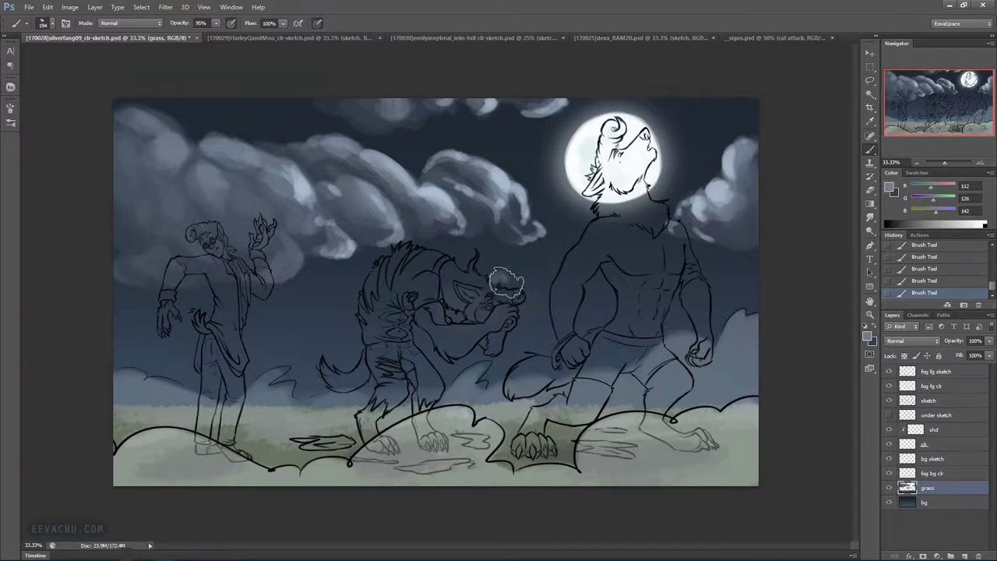
pyautogui.moveTo(529, 290)
pyautogui.mouseDown()
pyautogui.moveTo(491, 282)
pyautogui.moveTo(445, 297)
pyautogui.moveTo(442, 326)
pyautogui.moveTo(535, 316)
pyautogui.mouseUp()
pyautogui.keyDown('alt'); pyautogui.click(519, 210); pyautogui.keyUp('alt')
pyautogui.moveTo(502, 281)
pyautogui.mouseDown()
pyautogui.moveTo(548, 313)
pyautogui.moveTo(579, 285)
pyautogui.moveTo(560, 313)
pyautogui.moveTo(569, 284)
pyautogui.mouseUp()
pyautogui.keyDown('alt'); pyautogui.click(569, 284); pyautogui.keyUp('alt')
pyautogui.moveTo(589, 323)
pyautogui.mouseDown()
pyautogui.moveTo(579, 320)
pyautogui.moveTo(610, 316)
pyautogui.moveTo(594, 323)
pyautogui.mouseUp()
pyautogui.keyDown('alt'); pyautogui.click(464, 169); pyautogui.keyUp('alt')
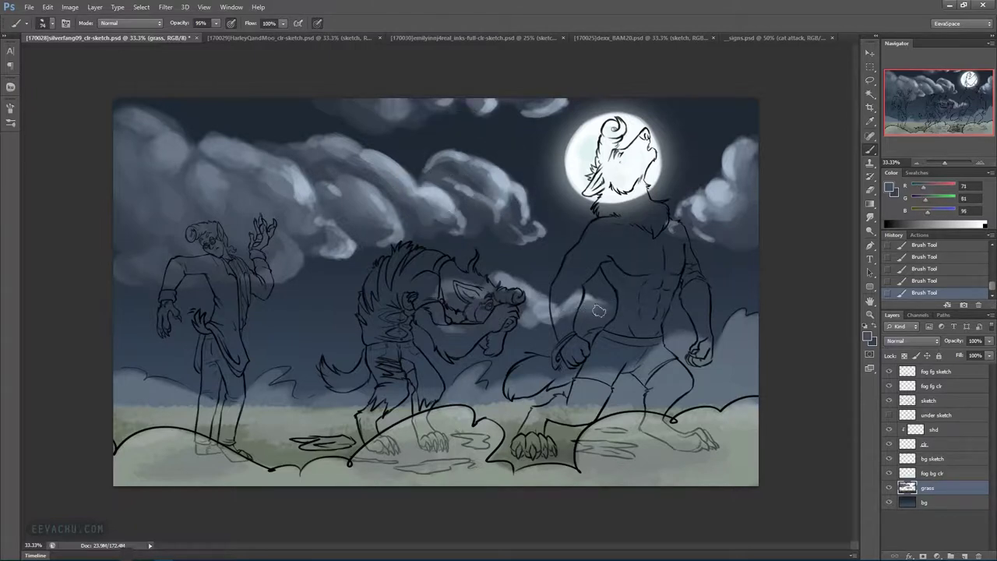
# Refine the small cloud between the middle and right figures with a resized brush and pale blue highlights, and save the file
pyautogui.keyDown('alt'); pyautogui.rightClick(639, 287); pyautogui.keyUp('alt')
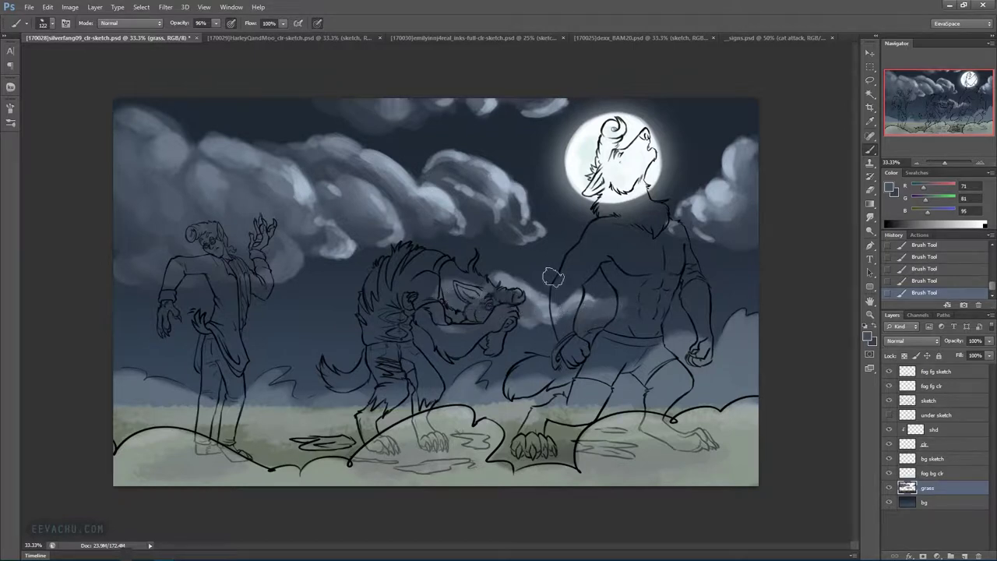
pyautogui.keyDown('alt'); pyautogui.click(504, 280); pyautogui.keyUp('alt')
pyautogui.keyDown('alt'); pyautogui.click(502, 176); pyautogui.keyUp('alt')
pyautogui.moveTo(510, 278)
pyautogui.mouseDown()
pyautogui.moveTo(532, 292)
pyautogui.moveTo(500, 272)
pyautogui.mouseUp()
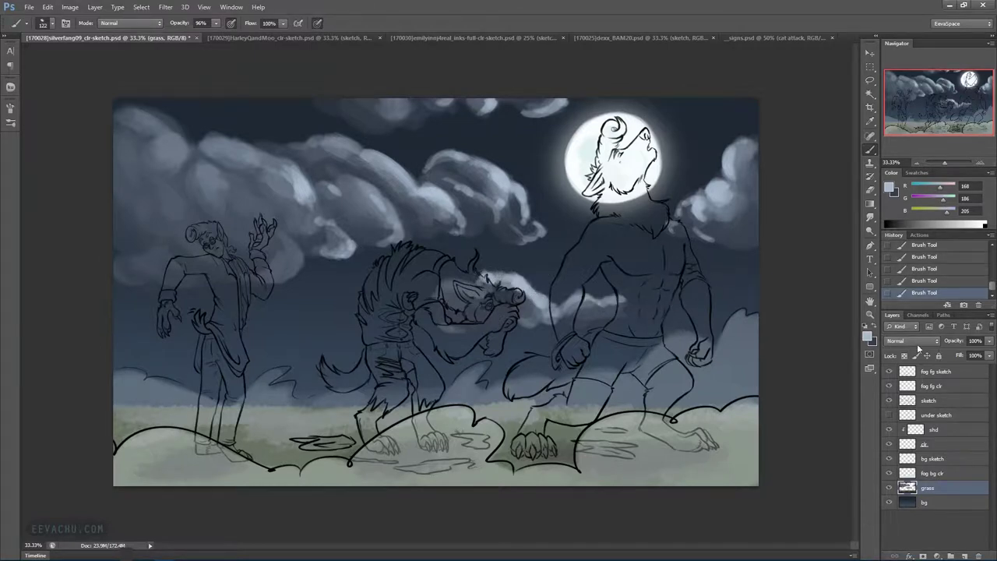
pyautogui.hotkey('ctrl', 's')
# Select the empty area around the three figures on the sketch layer with the Magic Wand, adding the enclosed gaps
pyautogui.click(871, 94)
pyautogui.click(945, 386)
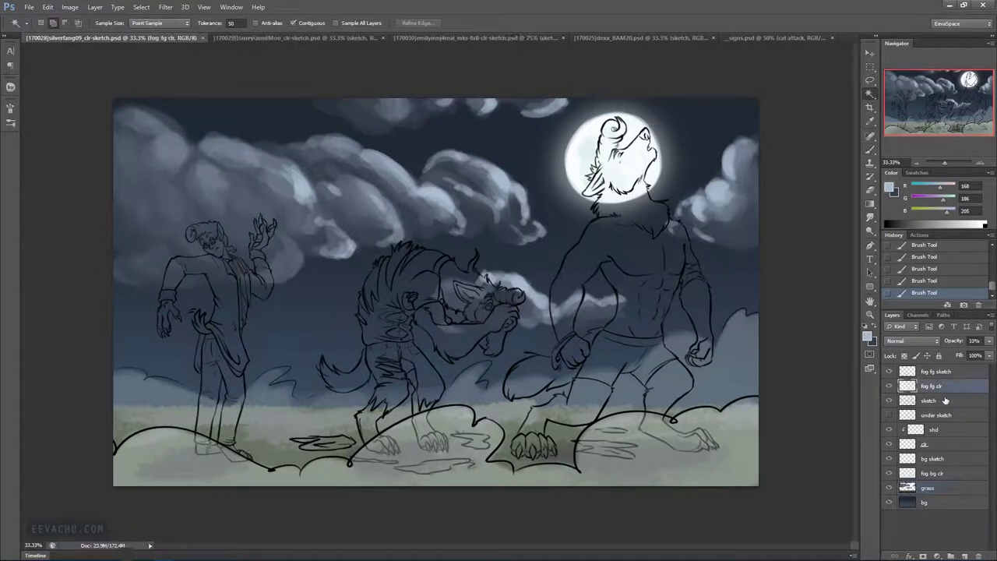
pyautogui.click(942, 400)
pyautogui.click(725, 263)
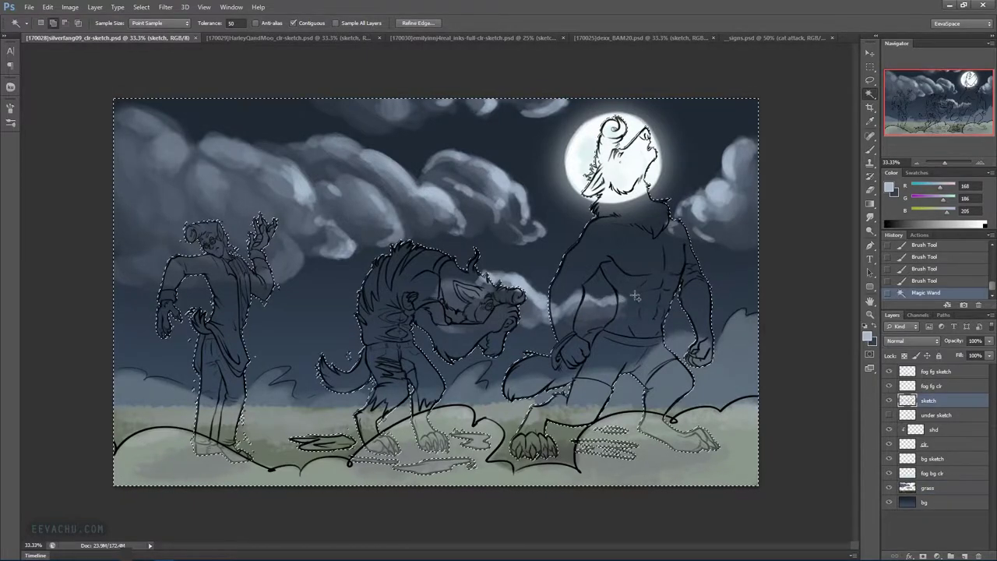
pyautogui.keyDown('shift'); pyautogui.click(603, 307); pyautogui.keyUp('shift')
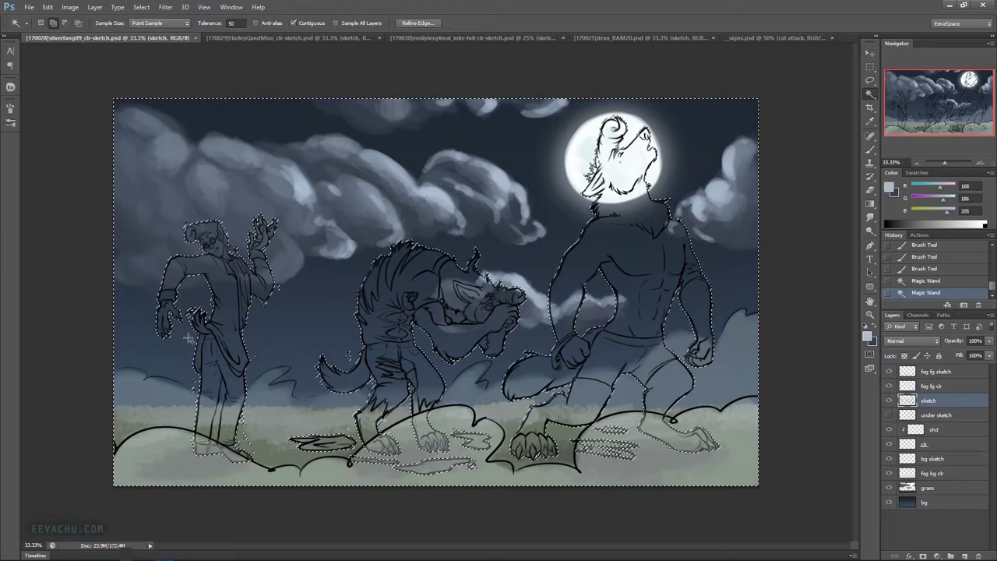
pyautogui.keyDown('shift'); pyautogui.click(256, 357); pyautogui.keyUp('shift')
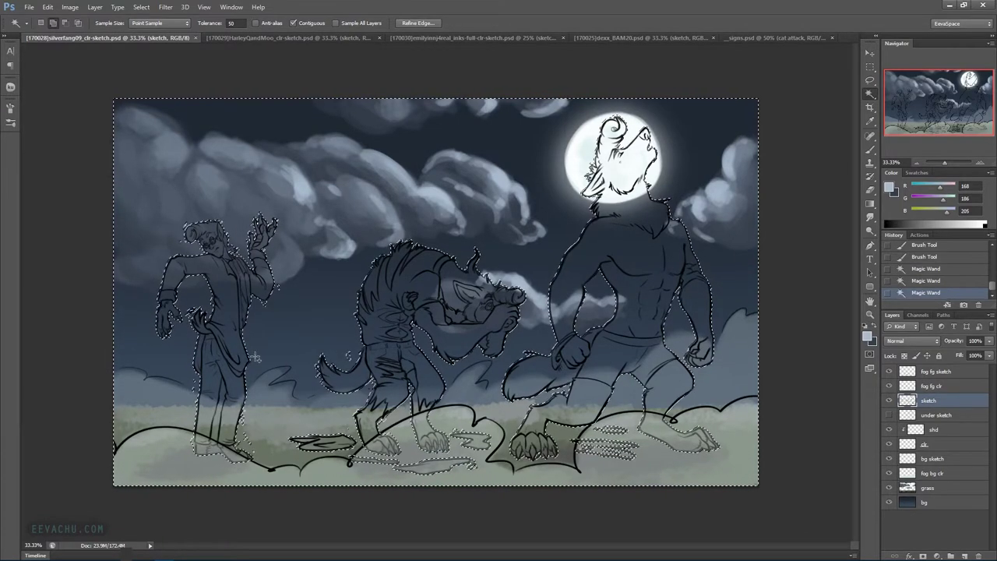
# Clean up the selection edge around the left figure's head, hand and sleeve with the Lasso tool
pyautogui.click(870, 80)
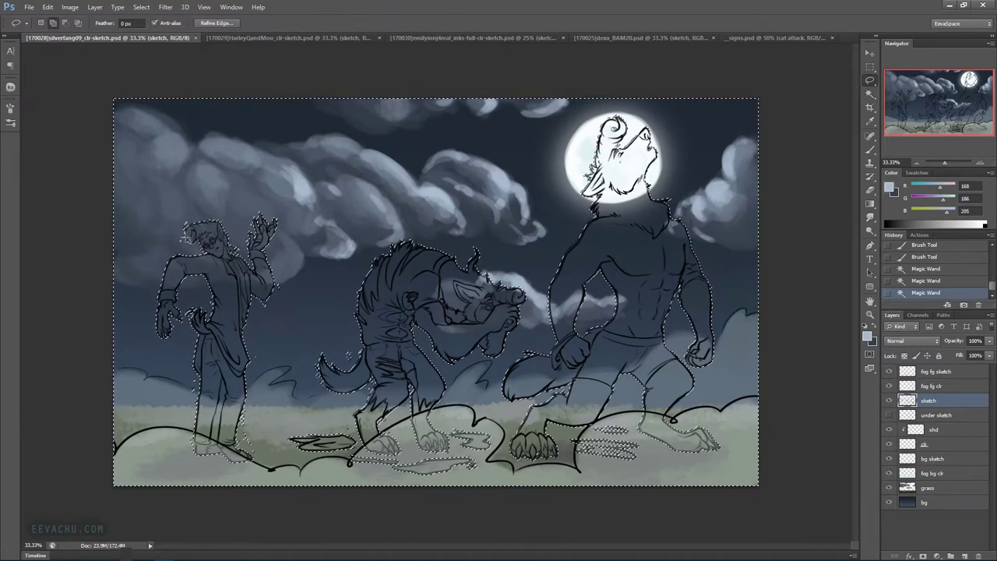
pyautogui.moveTo(172, 232)
pyautogui.mouseDown()
pyautogui.moveTo(187, 226)
pyautogui.moveTo(189, 235)
pyautogui.mouseUp()
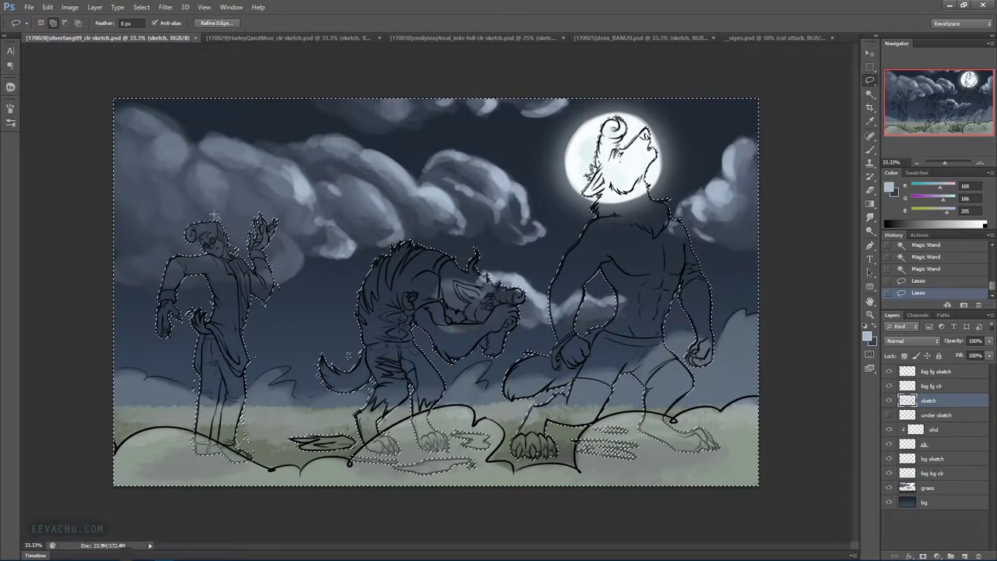
pyautogui.moveTo(242, 250); pyautogui.dragTo(274, 208)
pyautogui.moveTo(282, 285)
pyautogui.mouseDown()
pyautogui.moveTo(260, 217)
pyautogui.moveTo(247, 237)
pyautogui.mouseUp()
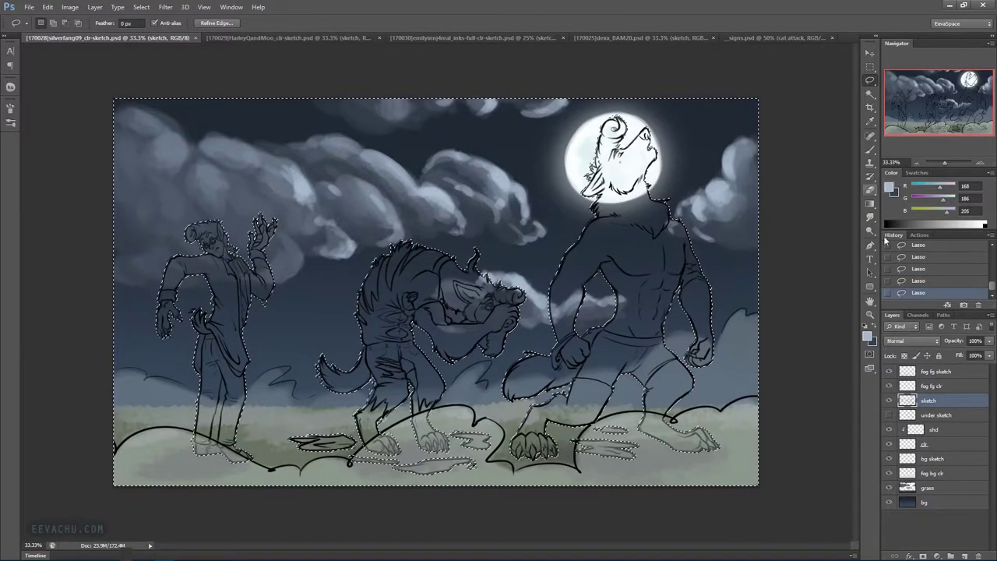
# Feather the selection around the figures with a radius of 8
pyautogui.rightClick(659, 259)
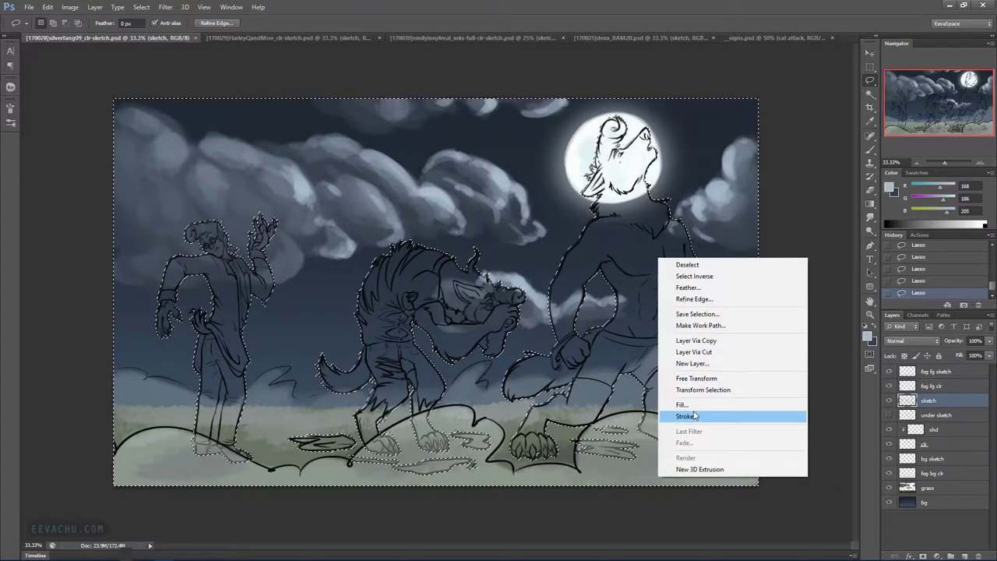
pyautogui.click(705, 288)
pyautogui.write('8')
pyautogui.press('Return')
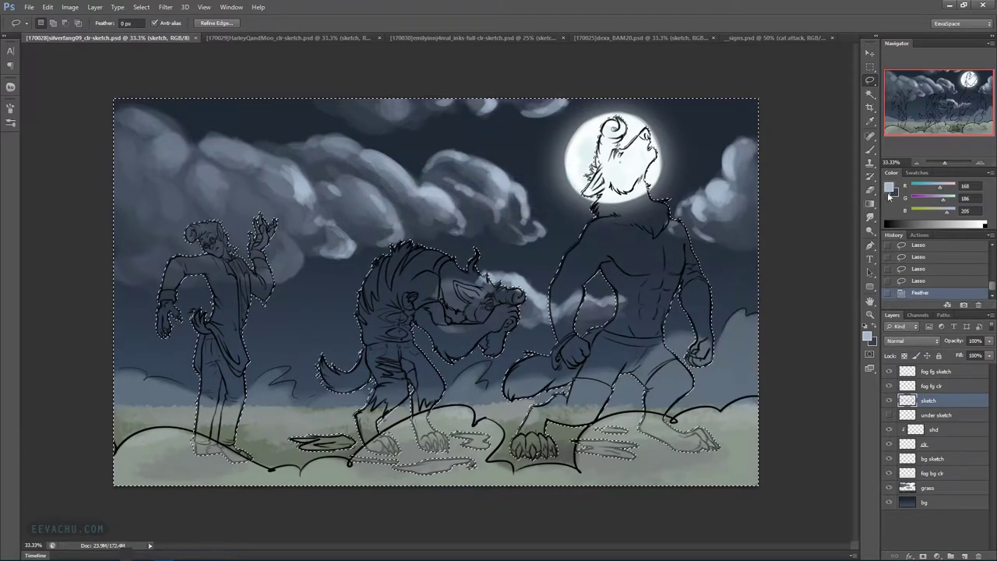
# Create a new layer beneath the sketch layer and fill the selected area around the figures with the current light blue
pyautogui.click(871, 203)
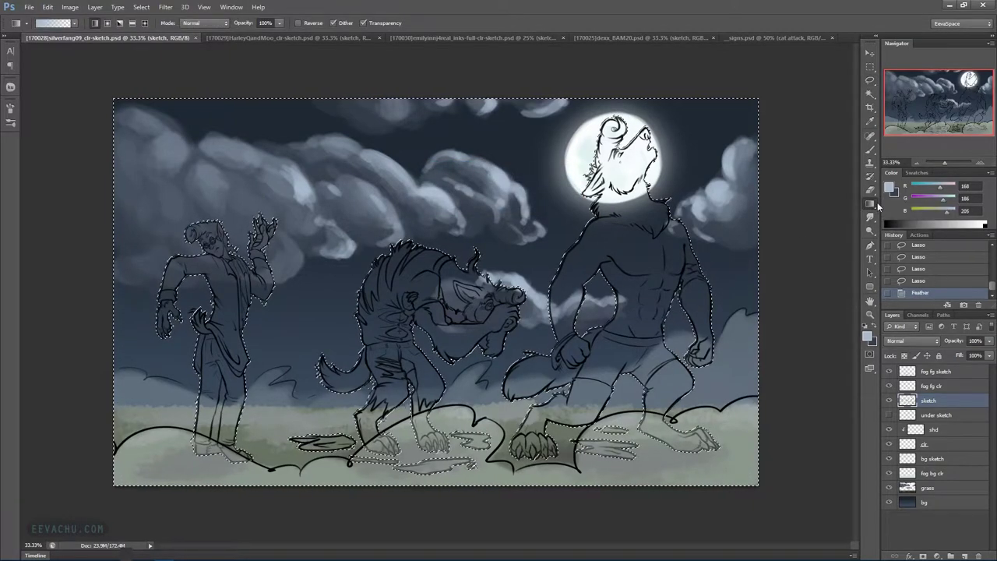
pyautogui.click(898, 211)
pyautogui.click(965, 555)
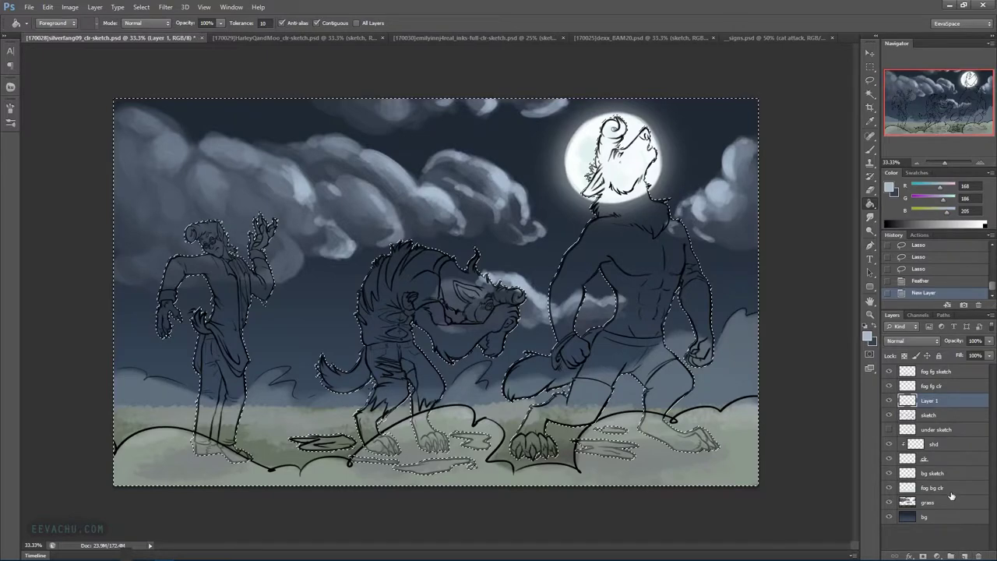
pyautogui.moveTo(926, 397); pyautogui.dragTo(929, 422)
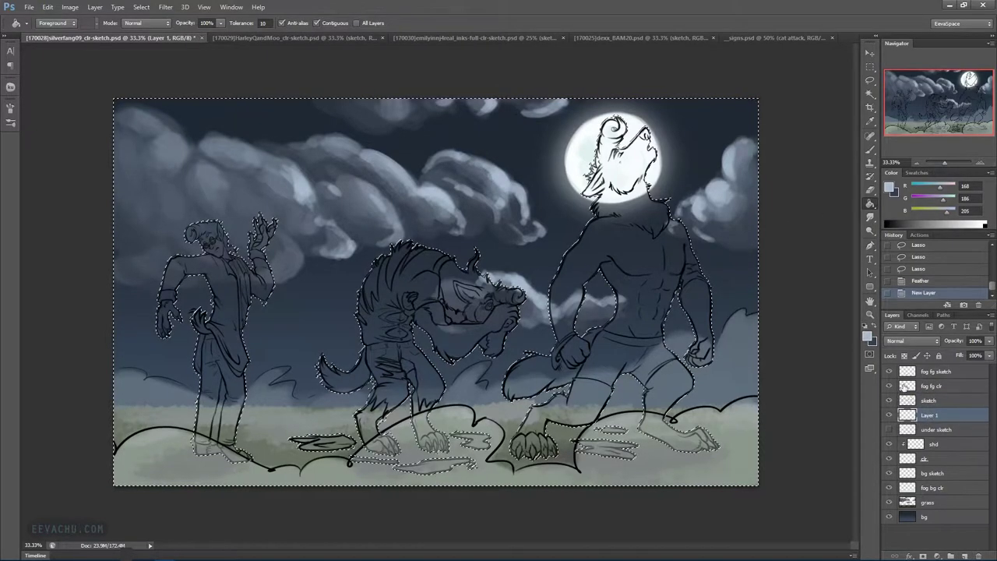
pyautogui.click(639, 278)
# Drop the selection and select the unfilled silhouettes of all three figures on the filled layer with the Magic Wand
pyautogui.hotkey('ctrl', 'd')
pyautogui.click(871, 94)
pyautogui.click(692, 240)
pyautogui.keyDown('shift'); pyautogui.click(660, 293); pyautogui.keyUp('shift')
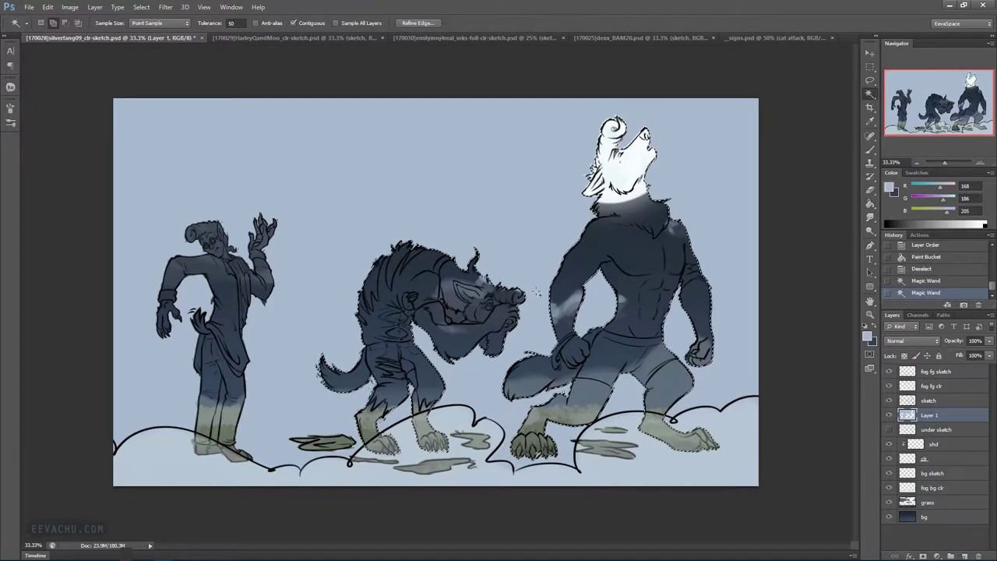
pyautogui.keyDown('shift'); pyautogui.click(234, 314); pyautogui.keyUp('shift')
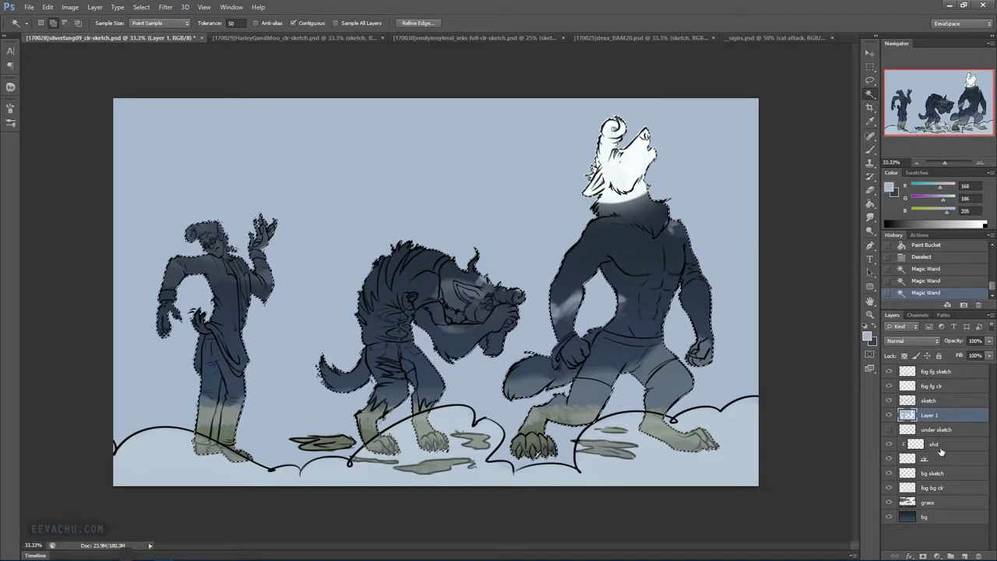
# Create another new layer and fill the three selected figure silhouettes with the same light blue
pyautogui.click(965, 557)
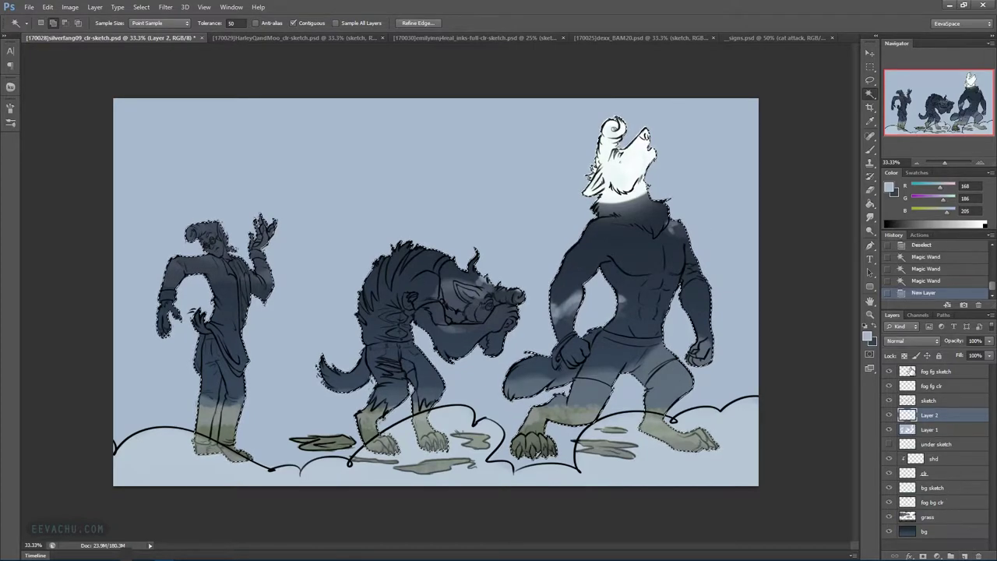
pyautogui.click(871, 203)
pyautogui.click(650, 274)
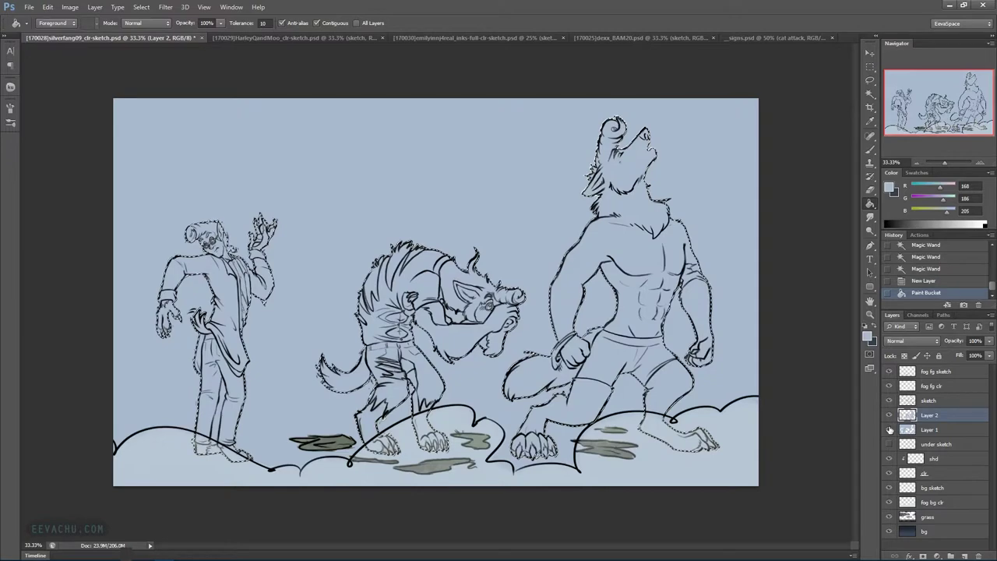
# Hide the layer holding the surrounding fill and drop the selection
pyautogui.click(889, 429)
pyautogui.hotkey('ctrl', 'd')
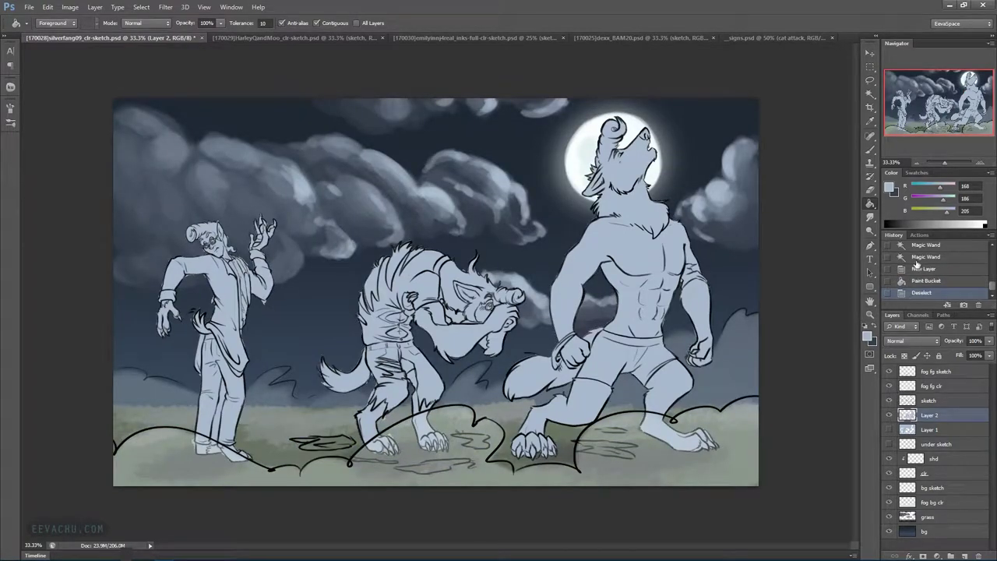
# Step back through the history to the Layer Order state, before the area around the figures was filled
pyautogui.click(922, 270)
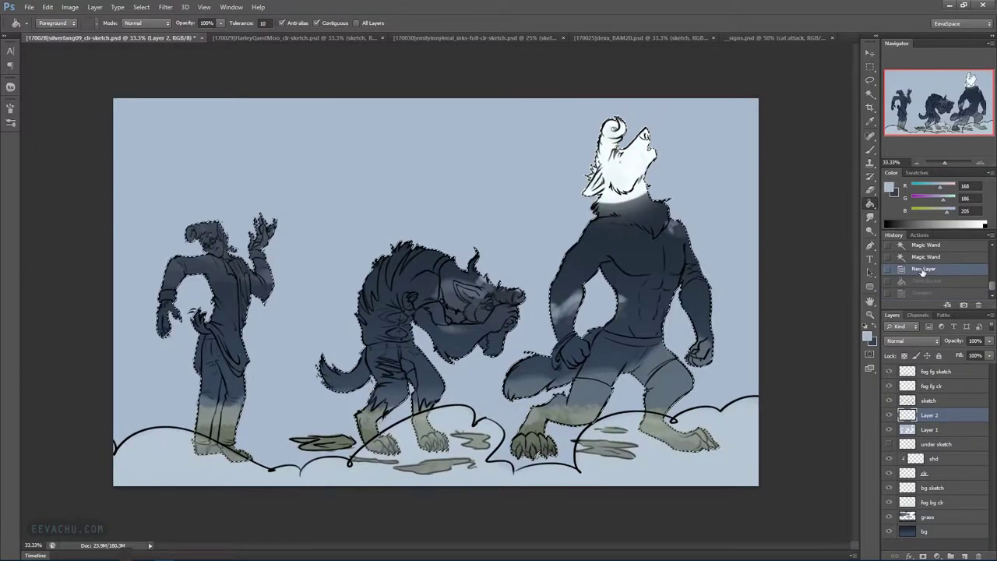
pyautogui.click(923, 258)
pyautogui.click(933, 245)
pyautogui.scroll(3, 966, 281)
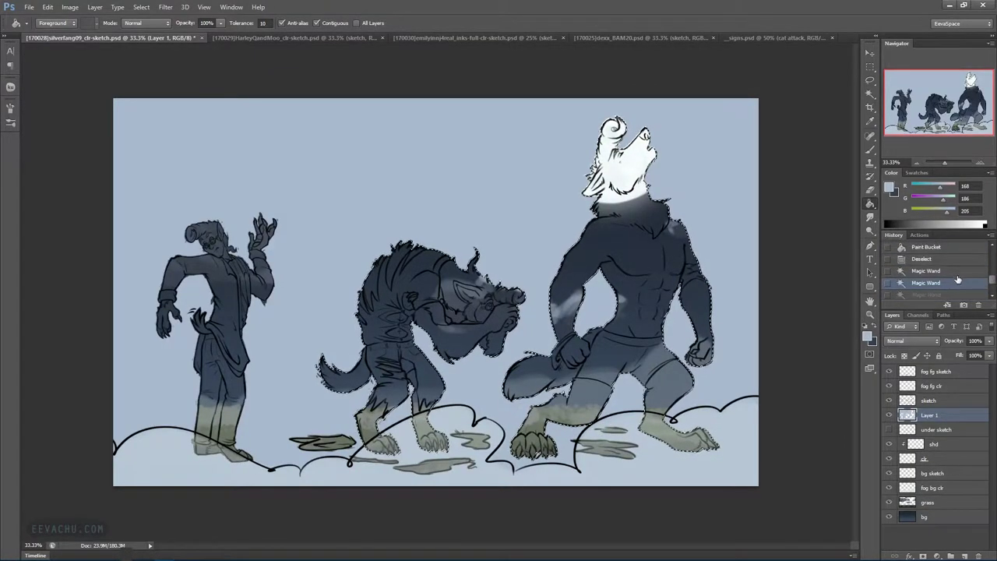
pyautogui.scroll(-2, 959, 281)
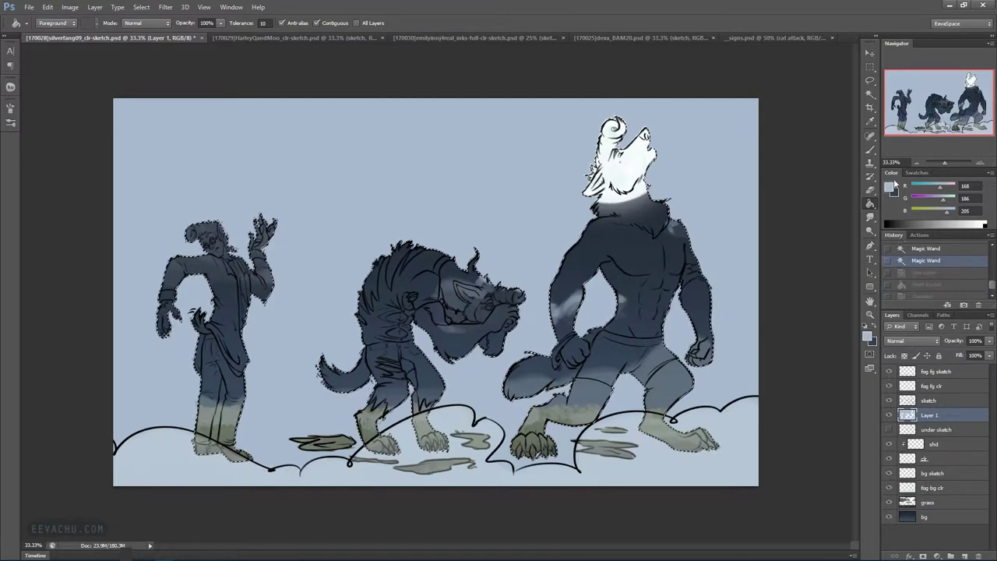
pyautogui.click(871, 94)
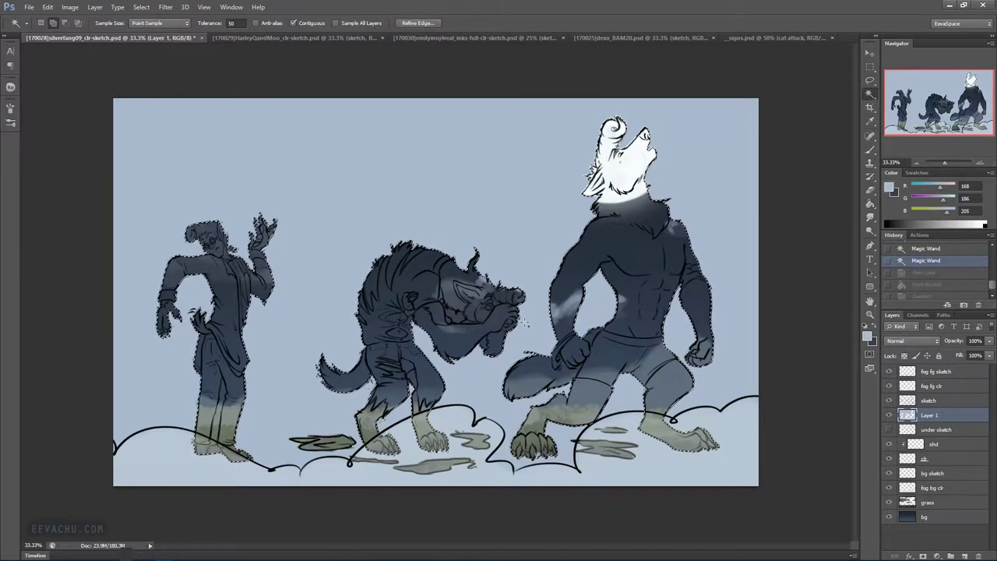
pyautogui.moveTo(992, 290); pyautogui.dragTo(995, 277)
pyautogui.click(950, 272)
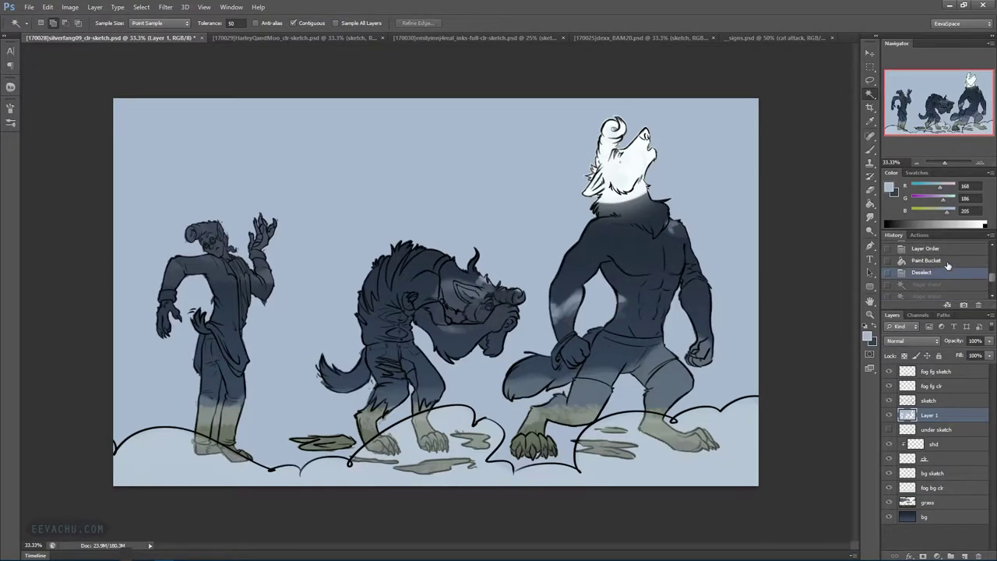
pyautogui.click(948, 260)
pyautogui.click(949, 251)
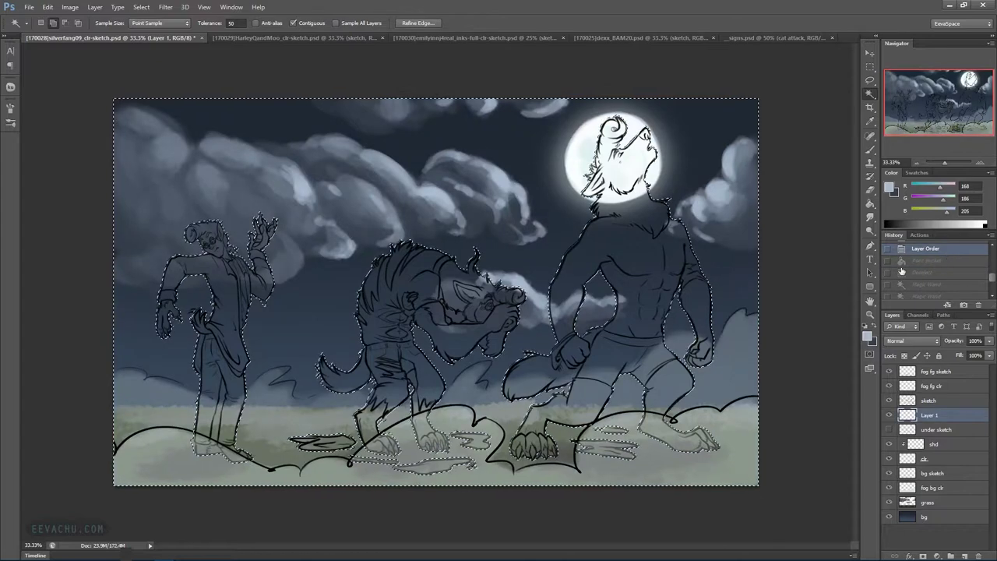
# On the sketch layer, add the enclosed gap beside the hunched figure's arm to the selection with the Magic Wand
pyautogui.click(483, 313)
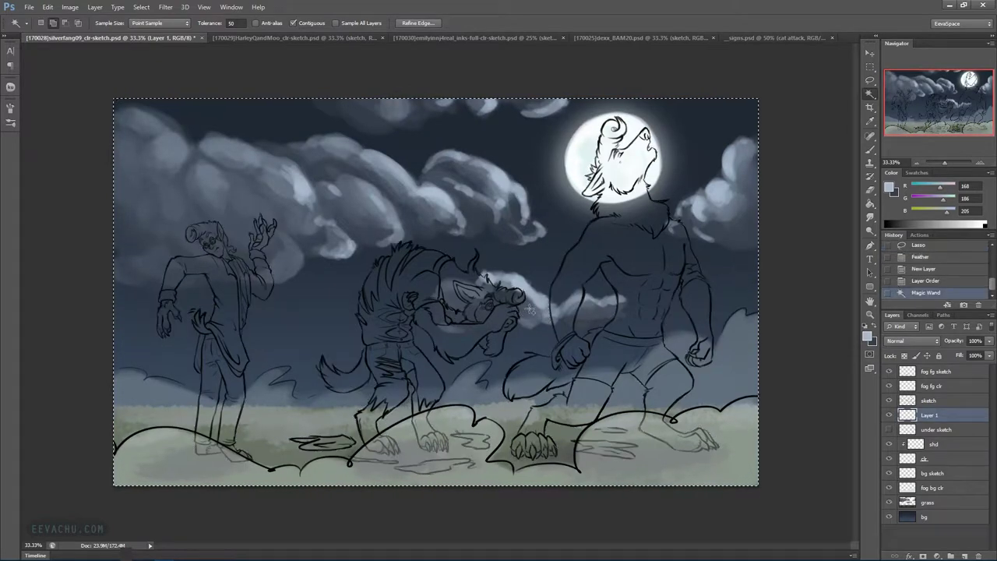
pyautogui.click(920, 282)
pyautogui.click(934, 406)
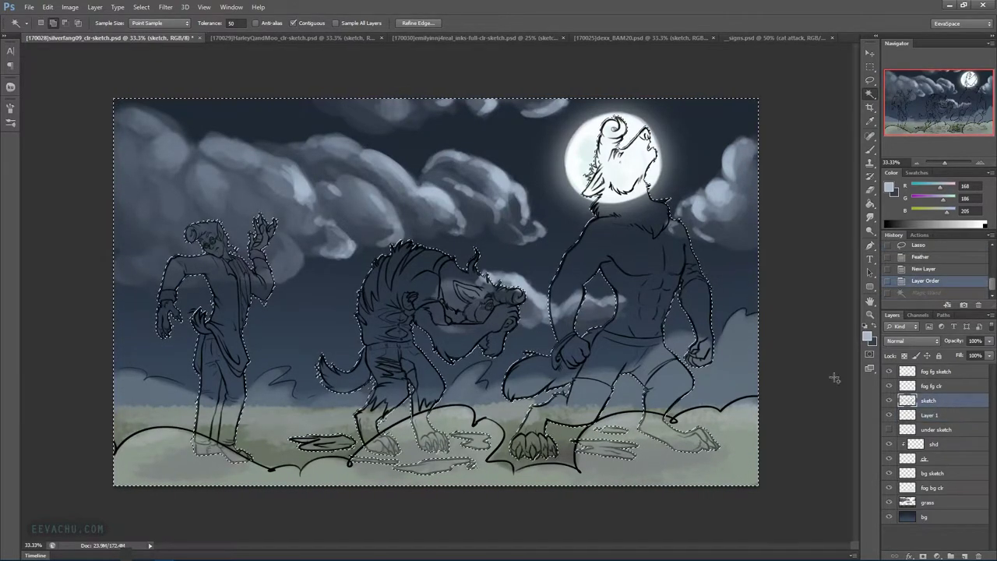
pyautogui.click(449, 321)
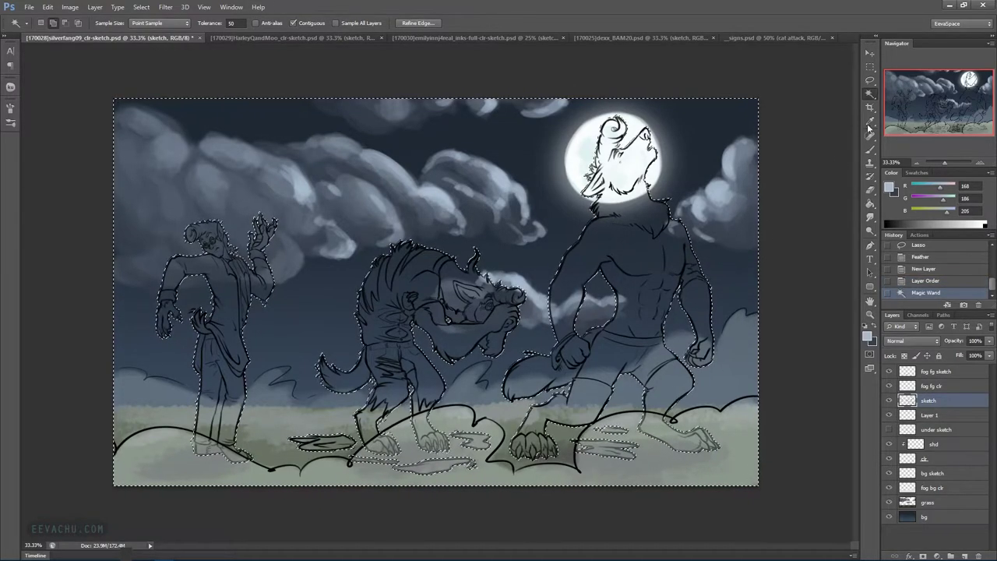
# Touch up the selection around the standing man's waist and arms with the Lasso
pyautogui.click(870, 81)
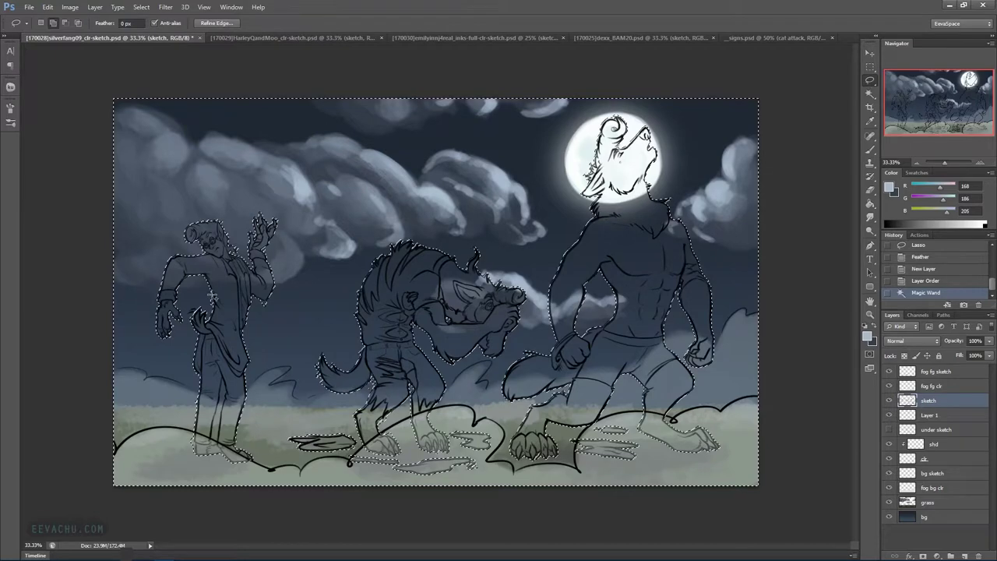
pyautogui.moveTo(213, 305); pyautogui.dragTo(209, 279)
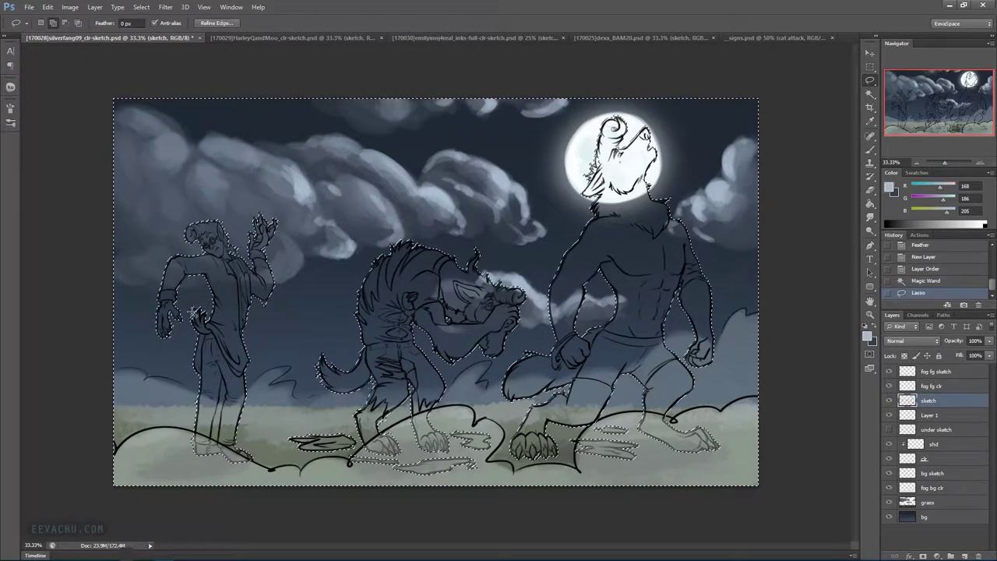
pyautogui.moveTo(191, 299); pyautogui.dragTo(248, 269)
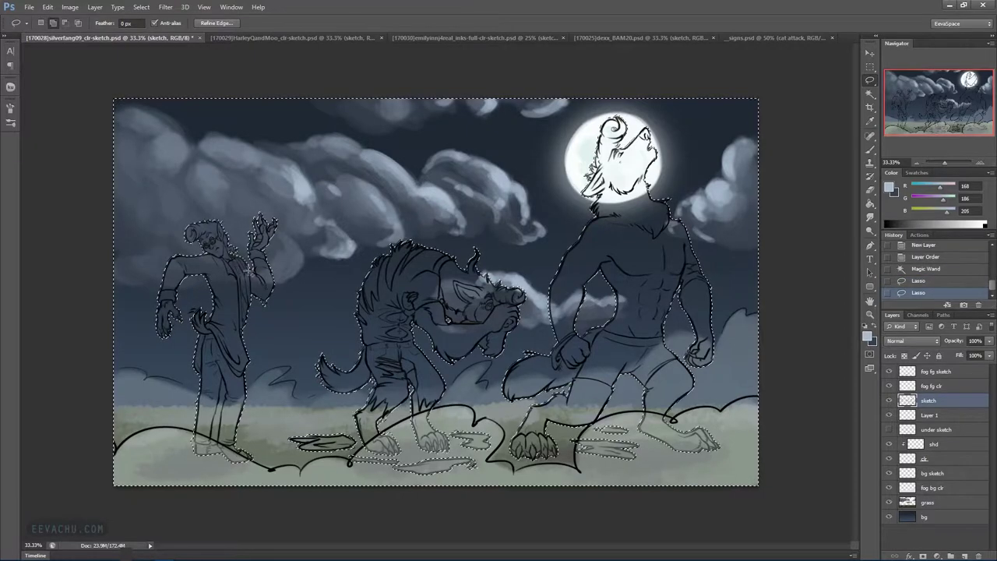
pyautogui.moveTo(267, 311); pyautogui.dragTo(265, 308)
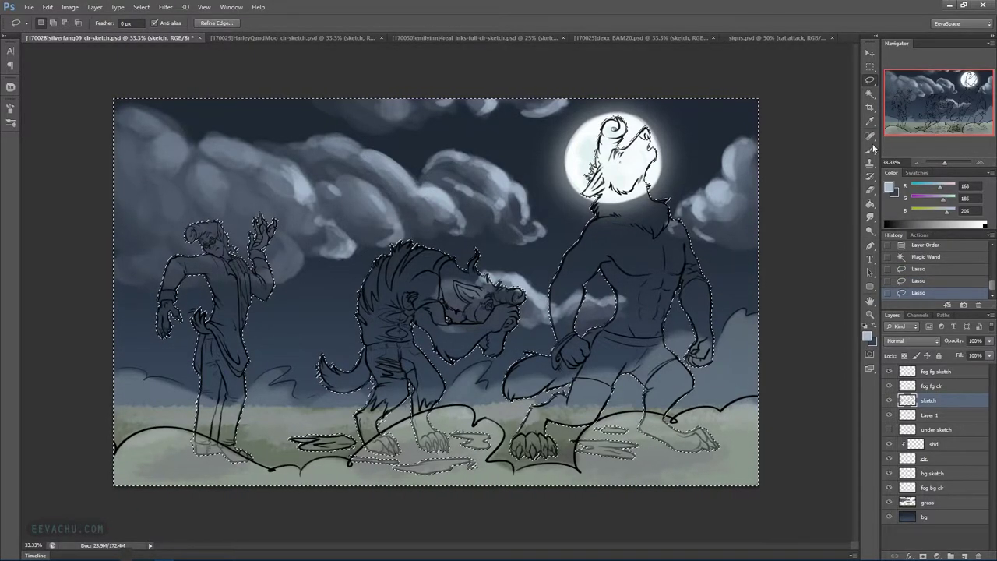
# Add the gap between the standing man's legs to the selection with the Magic Wand and feather the selection by 2 pixels
pyautogui.click(870, 93)
pyautogui.keyDown('shift'); pyautogui.click(220, 427); pyautogui.keyUp('shift')
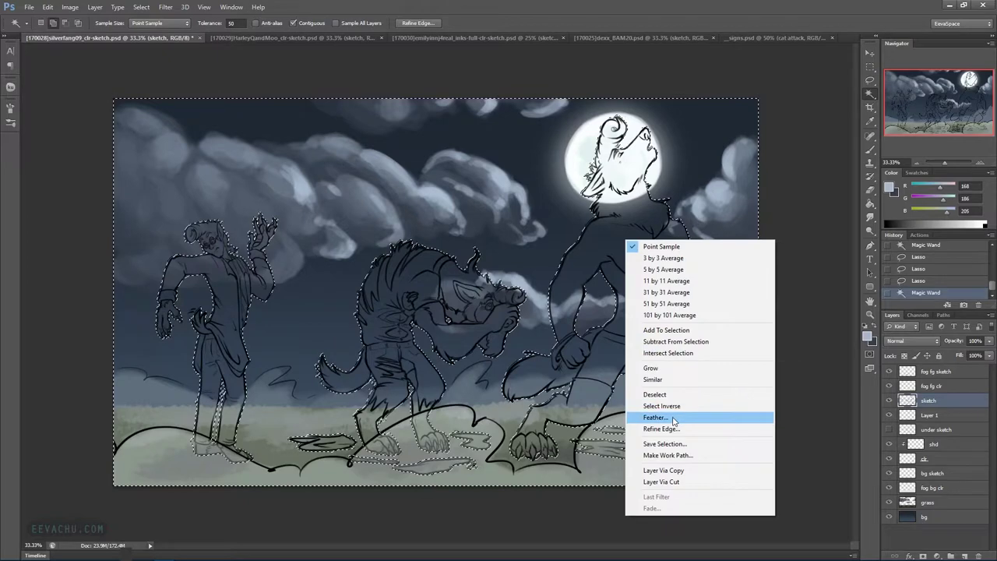
pyautogui.click(674, 418)
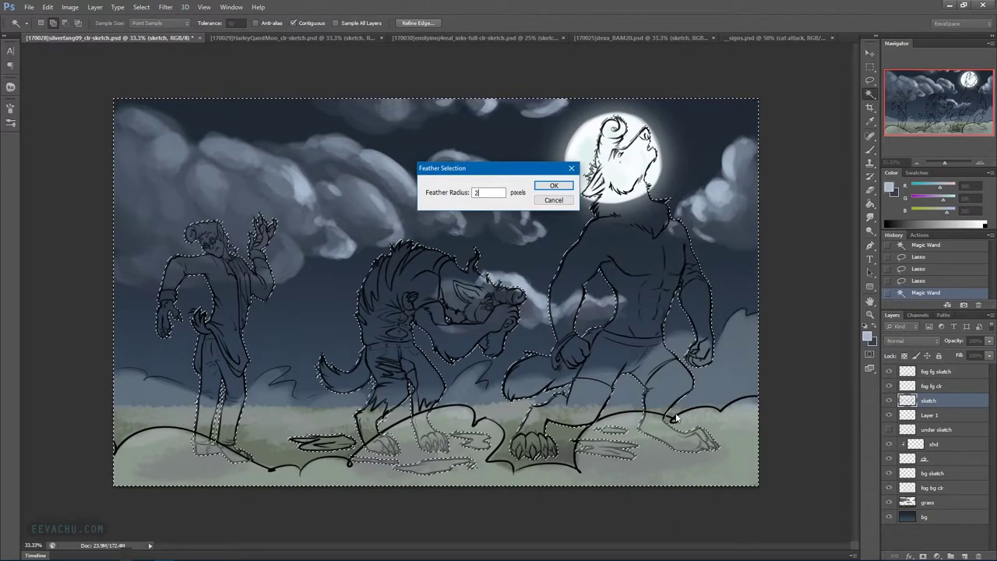
pyautogui.write('2')
pyautogui.press('Return')
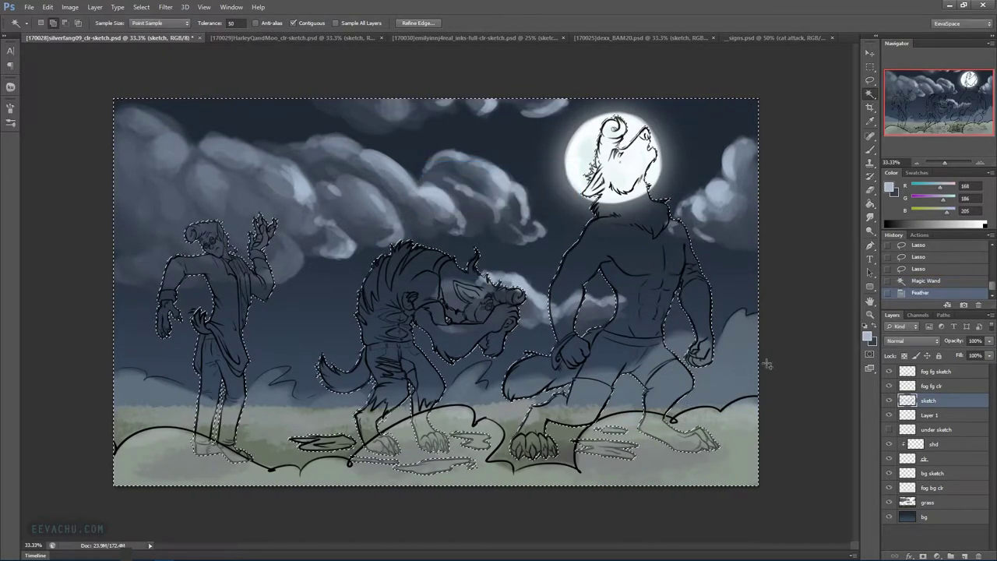
# Fill the selected area around the figures with the current light blue on Layer 1, and drop the selection
pyautogui.click(945, 417)
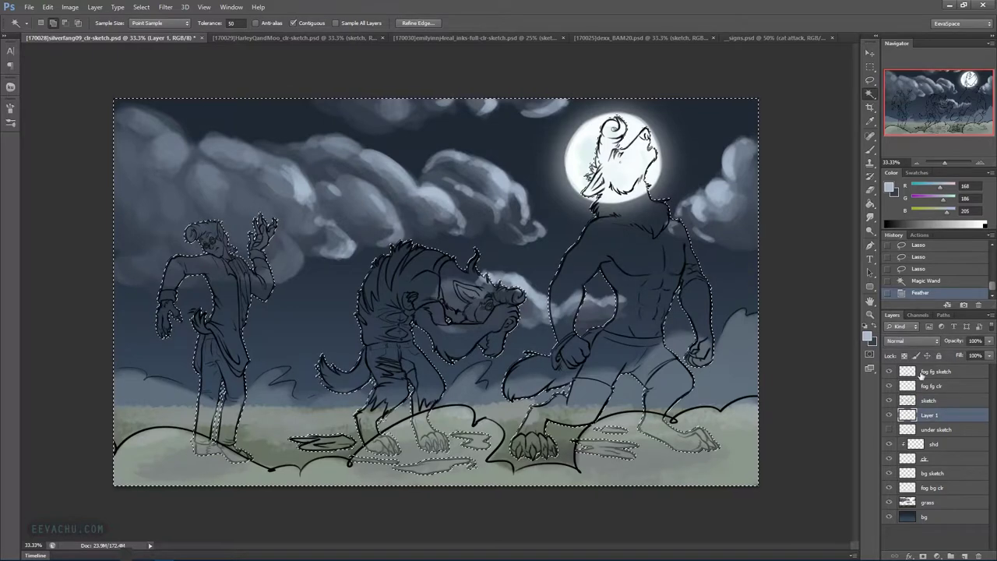
pyautogui.click(870, 204)
pyautogui.click(719, 263)
pyautogui.hotkey('ctrl', 'd')
# Select all unfilled areas using the Magic Wand with Contiguous off, and fill them with the same light blue on a new layer
pyautogui.click(870, 95)
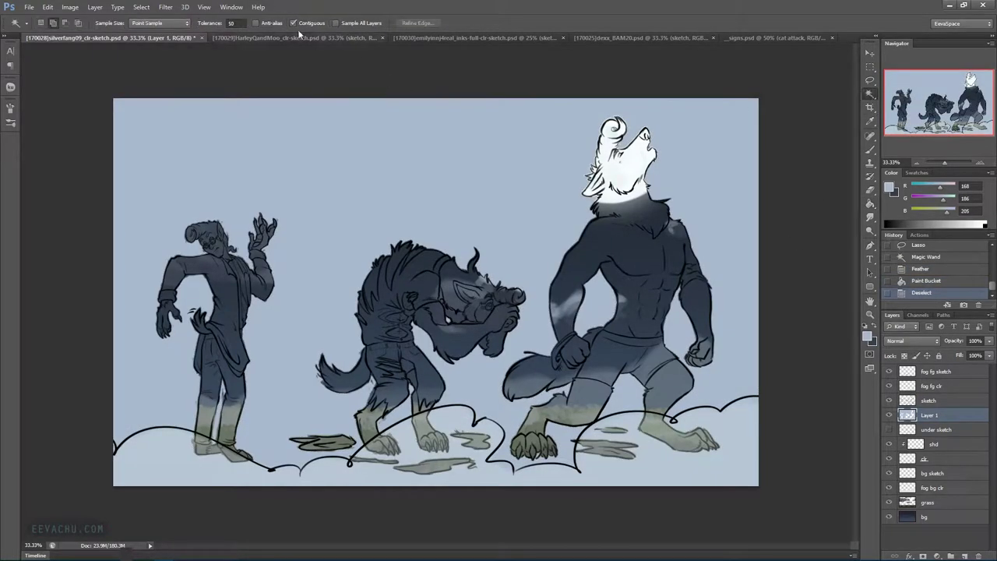
pyautogui.click(447, 285)
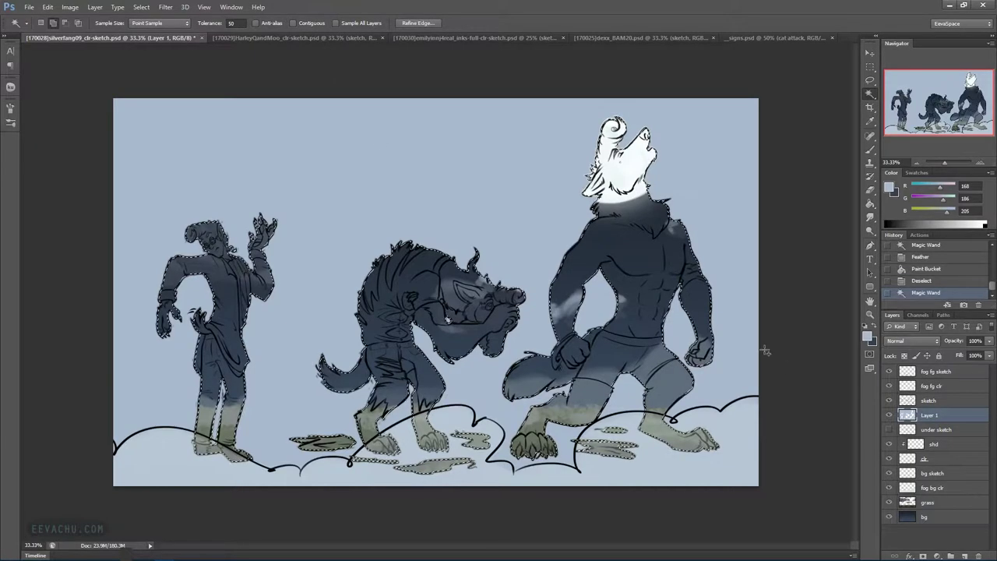
pyautogui.click(966, 556)
pyautogui.click(870, 204)
pyautogui.click(448, 319)
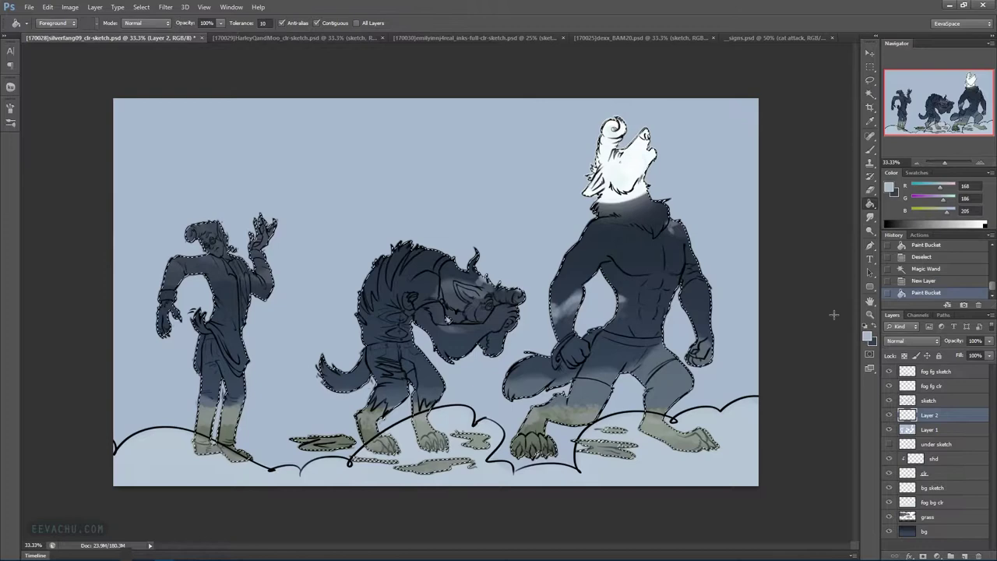
# Drop the selection and delete Layer 1 with the surrounding fill
pyautogui.click(890, 429)
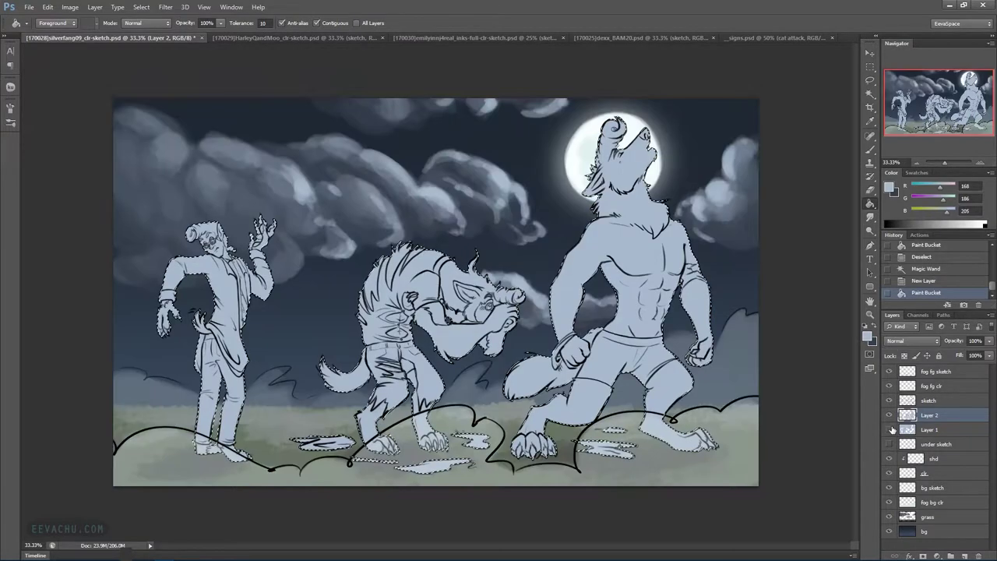
pyautogui.hotkey('ctrl', 'd')
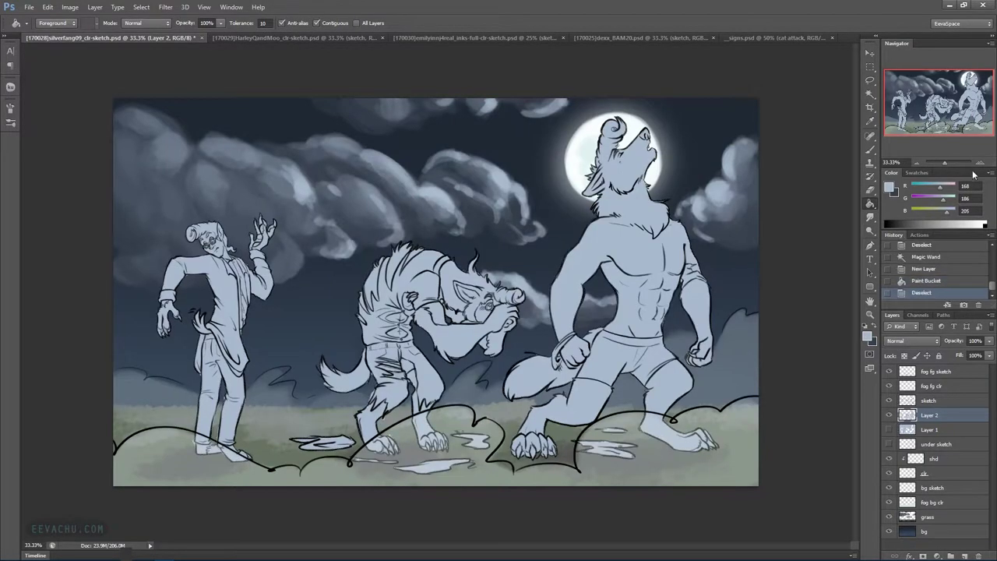
pyautogui.click(981, 163)
pyautogui.click(981, 164)
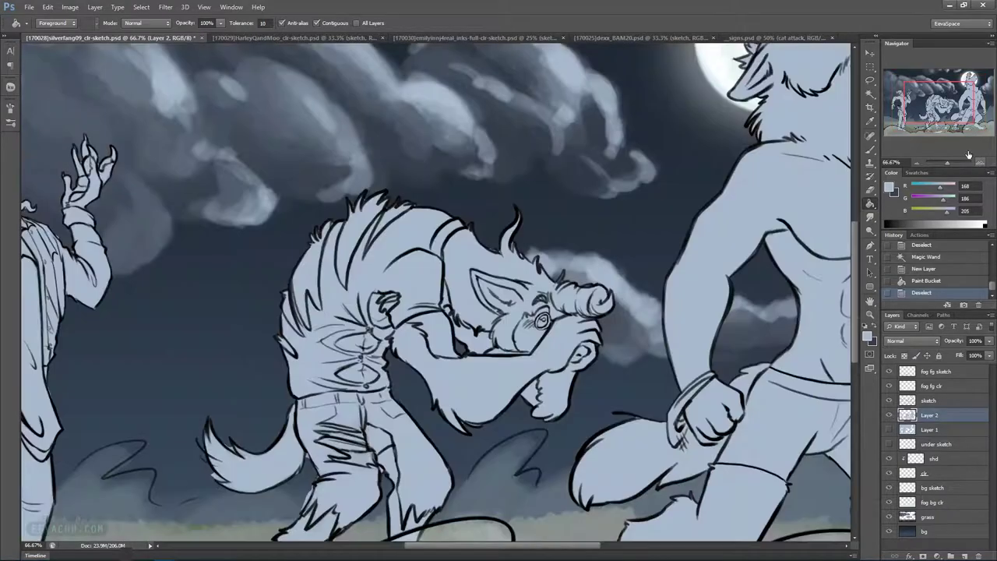
pyautogui.moveTo(933, 101); pyautogui.dragTo(950, 113)
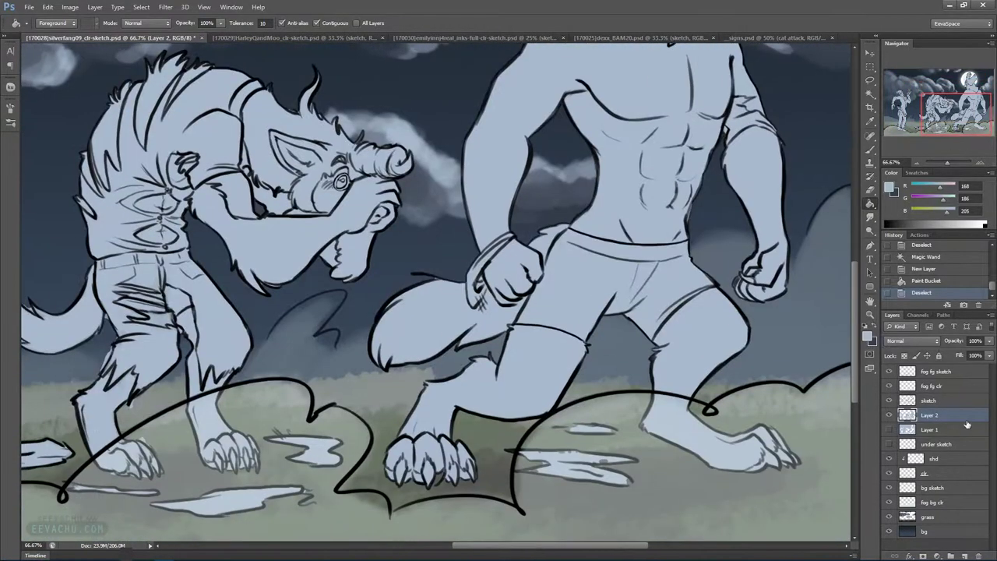
pyautogui.click(958, 431)
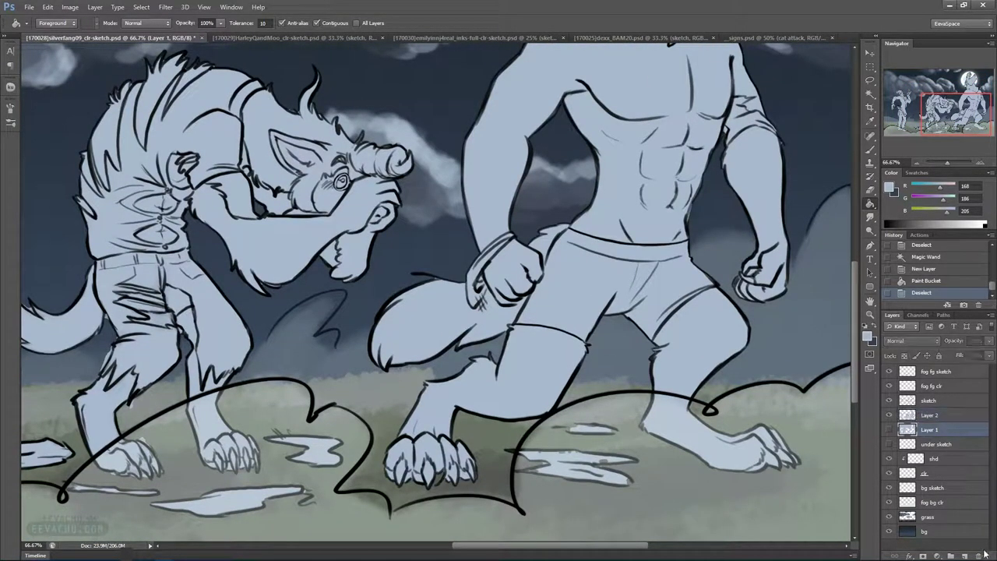
pyautogui.click(979, 555)
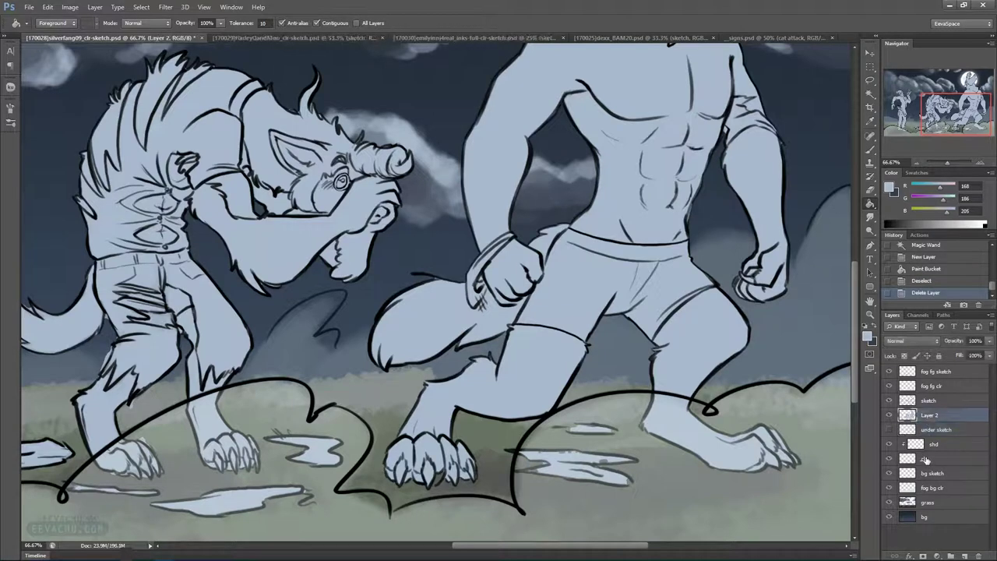
# Rename the figure fill layer as clr and move the shd layer directly above it
pyautogui.doubleClick(930, 416)
pyautogui.write('de')
pyautogui.write('r')
pyautogui.press('Return')
pyautogui.click(936, 444)
pyautogui.moveTo(937, 444); pyautogui.dragTo(935, 408)
# Delete the old empty clr layer and clip the shd layer to the filled clr layer
pyautogui.click(940, 459)
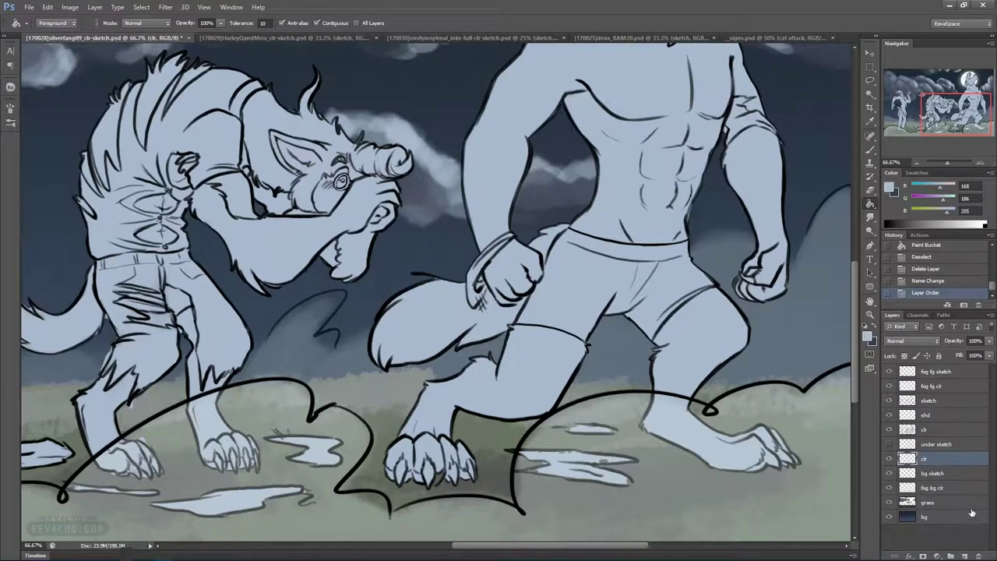
pyautogui.click(977, 551)
pyautogui.click(938, 416)
pyautogui.keyDown('alt'); pyautogui.click(947, 424); pyautogui.keyUp('alt')
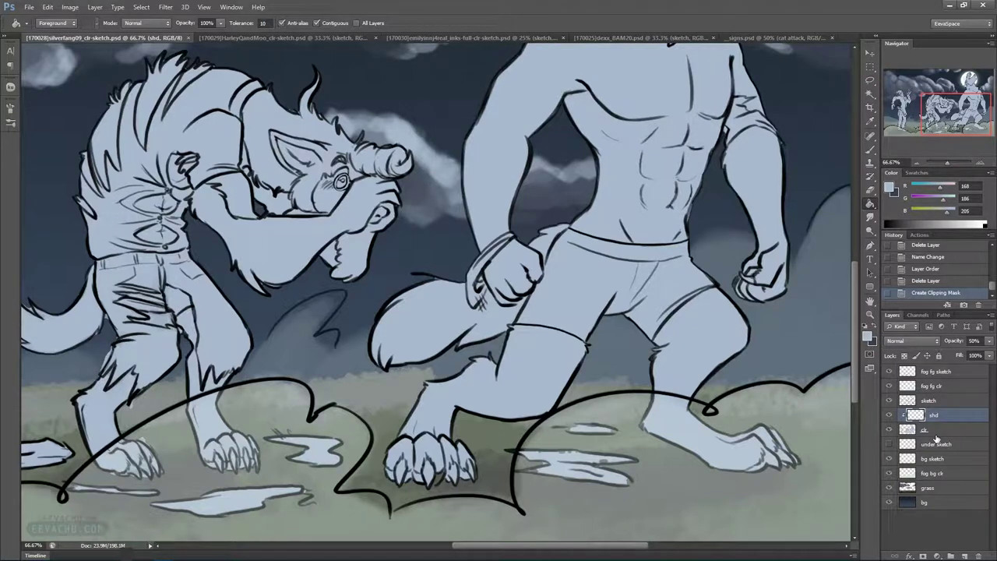
# Erase stray fill along the large werewolf's waist on the clr layer with a 16 px eraser brush
pyautogui.click(870, 190)
pyautogui.moveTo(703, 187); pyautogui.dragTo(606, 317)
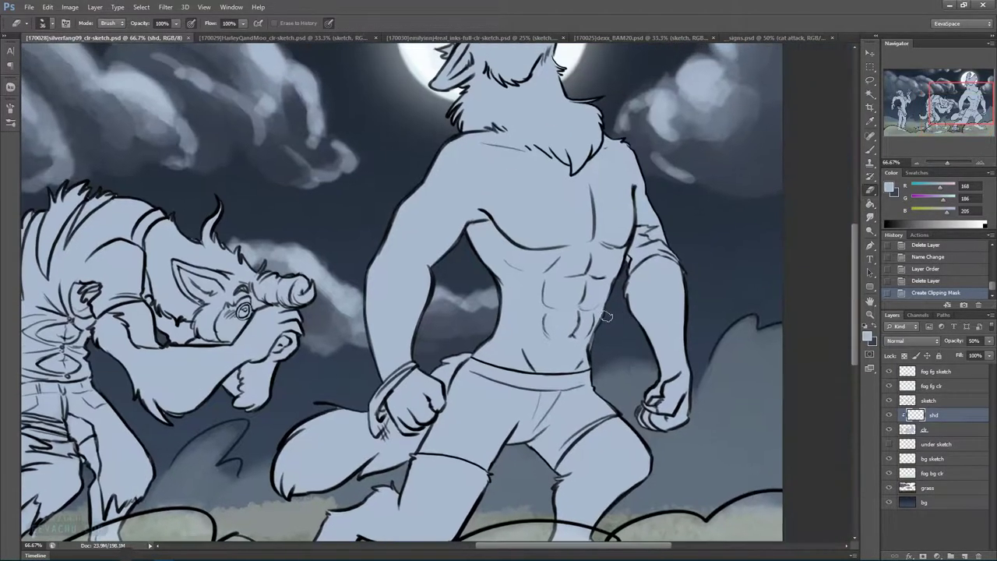
pyautogui.rightClick(606, 317)
pyautogui.click(670, 320)
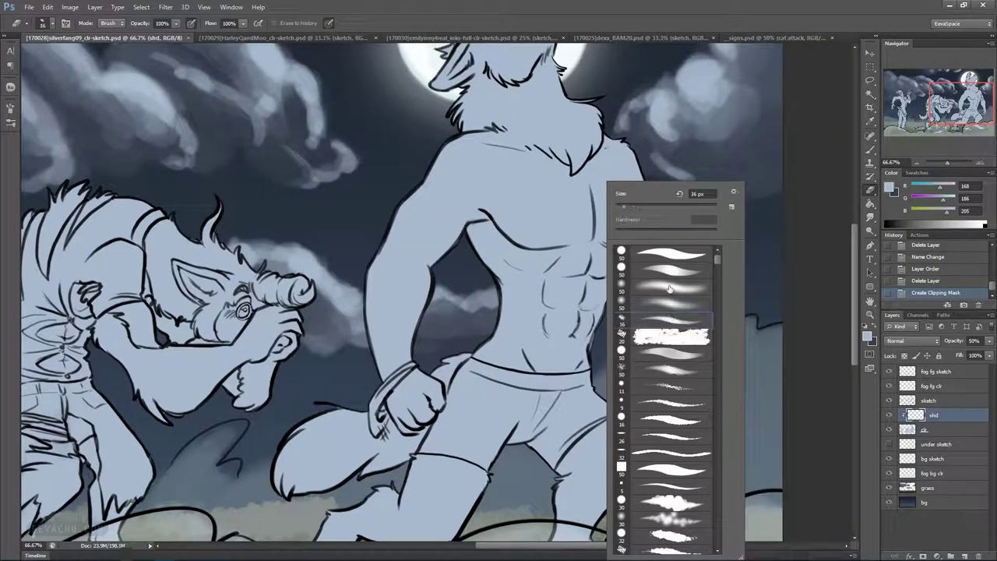
pyautogui.moveTo(604, 335); pyautogui.dragTo(594, 349)
pyautogui.moveTo(601, 332); pyautogui.dragTo(591, 351)
pyautogui.moveTo(590, 352); pyautogui.dragTo(592, 346)
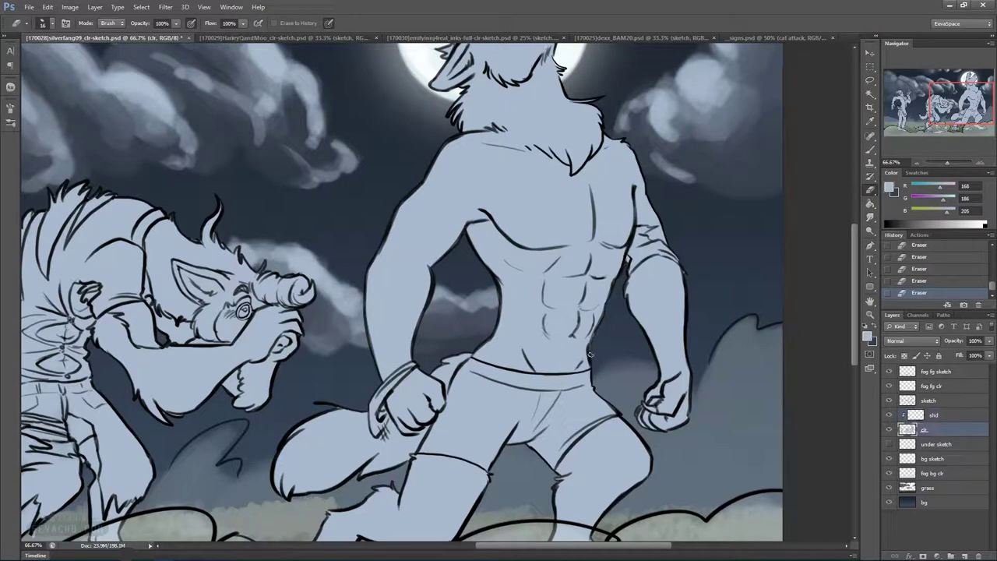
# Paint light blue along the inner edge of the large werewolf's torso with the 16 px brush at 100% opacity
pyautogui.click(869, 153)
pyautogui.rightClick(618, 291)
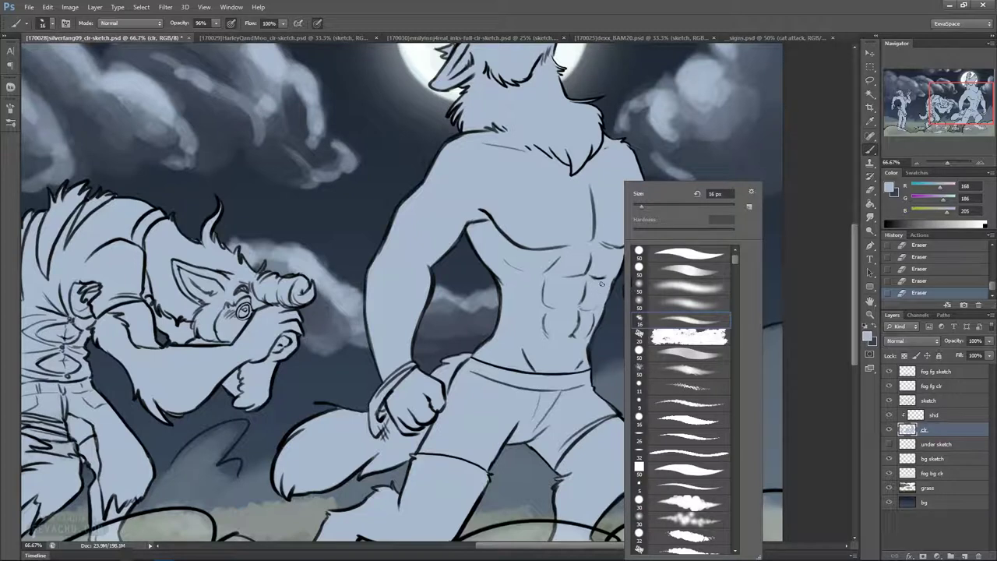
pyautogui.moveTo(595, 292); pyautogui.dragTo(602, 288)
pyautogui.press('0')
pyautogui.moveTo(594, 328); pyautogui.dragTo(608, 296)
pyautogui.moveTo(608, 293); pyautogui.dragTo(613, 279)
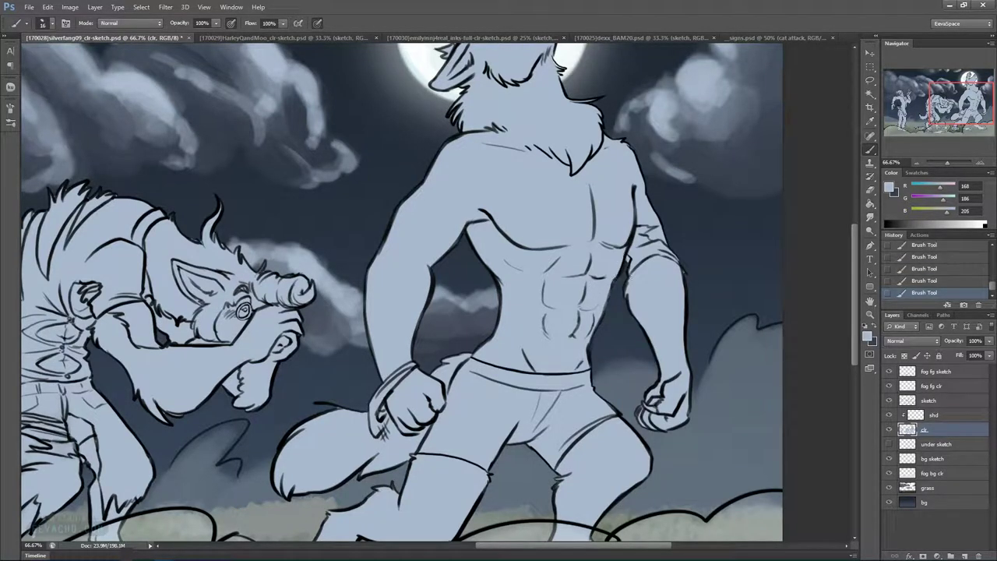
# Erase the stray fill outside the large werewolf's forearm, just below the elbow
pyautogui.click(870, 189)
pyautogui.moveTo(684, 263); pyautogui.dragTo(689, 275)
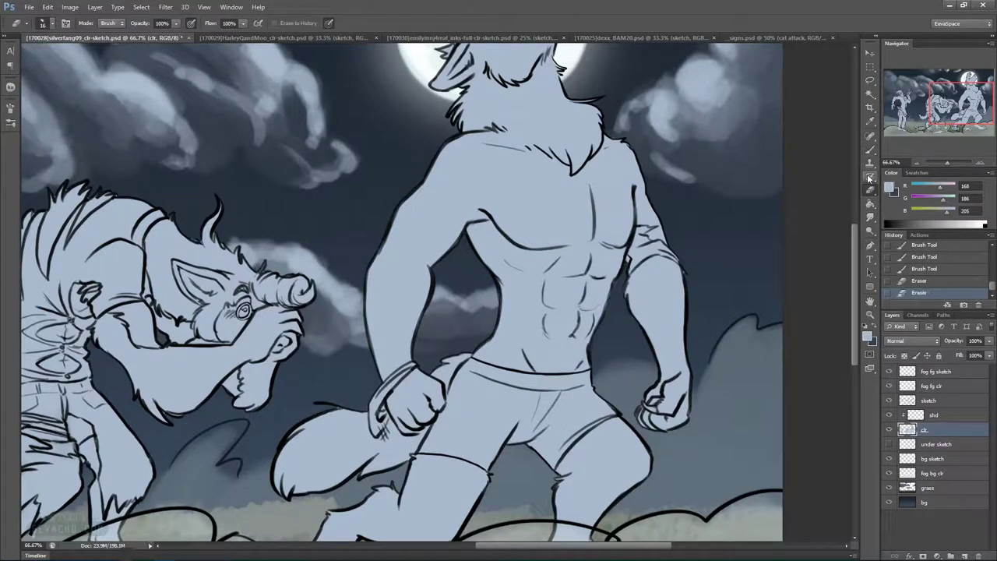
# Paint the missing light blue base fill along the large werewolf's bandaged arm, elbow and adjoining shoulder
pyautogui.click(870, 149)
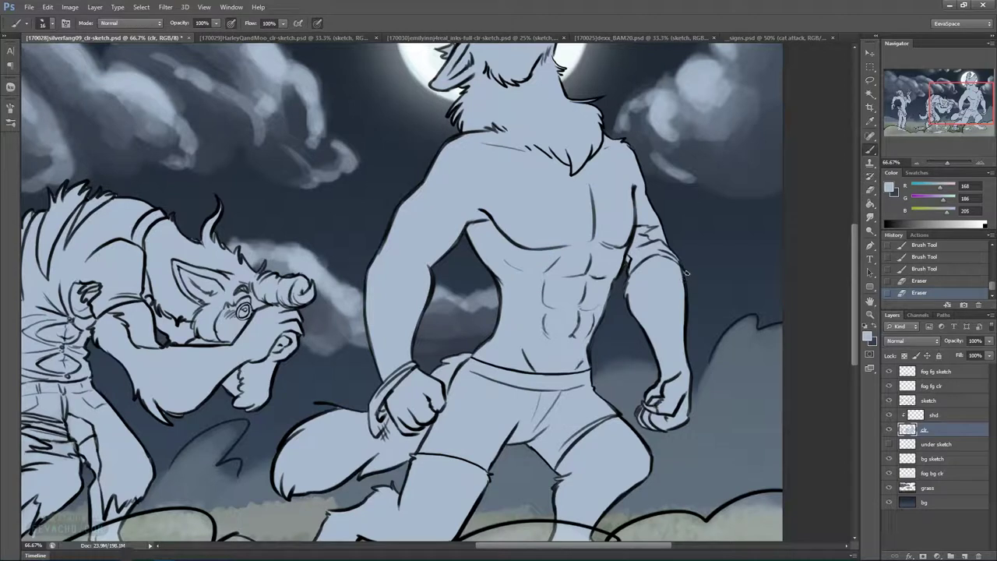
pyautogui.moveTo(673, 244)
pyautogui.mouseDown()
pyautogui.moveTo(693, 246)
pyautogui.moveTo(682, 269)
pyautogui.mouseUp()
pyautogui.moveTo(628, 255); pyautogui.dragTo(625, 251)
pyautogui.moveTo(620, 296)
pyautogui.mouseDown()
pyautogui.moveTo(614, 287)
pyautogui.moveTo(622, 280)
pyautogui.moveTo(622, 294)
pyautogui.moveTo(624, 286)
pyautogui.mouseUp()
pyautogui.moveTo(606, 146)
pyautogui.mouseDown()
pyautogui.moveTo(629, 146)
pyautogui.moveTo(644, 184)
pyautogui.mouseUp()
# Clean up the light blue base fill along the large werewolf's muzzle, brow, neck fur and throat
pyautogui.moveTo(634, 137)
pyautogui.mouseDown()
pyautogui.moveTo(638, 130)
pyautogui.moveTo(642, 207)
pyautogui.moveTo(613, 196)
pyautogui.mouseUp()
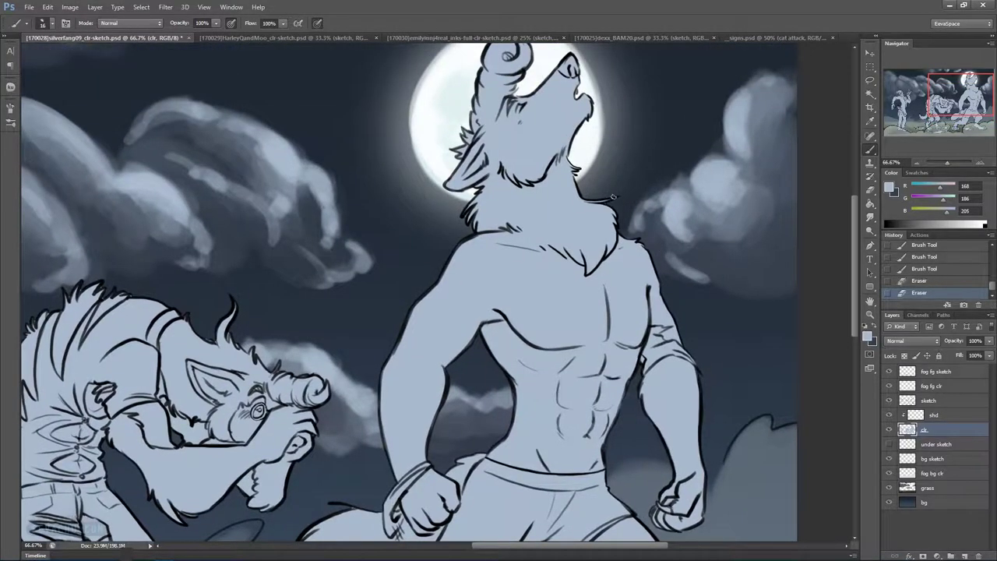
pyautogui.moveTo(588, 94); pyautogui.dragTo(585, 97)
pyautogui.moveTo(512, 94); pyautogui.dragTo(518, 85)
pyautogui.moveTo(467, 224)
pyautogui.mouseDown()
pyautogui.moveTo(461, 209)
pyautogui.moveTo(464, 221)
pyautogui.moveTo(479, 189)
pyautogui.mouseUp()
pyautogui.press('e')
pyautogui.moveTo(569, 161); pyautogui.dragTo(573, 172)
pyautogui.moveTo(568, 160); pyautogui.dragTo(573, 170)
pyautogui.moveTo(568, 160); pyautogui.dragTo(569, 165)
# Fill the base colour gaps along the large werewolf's braceleted arm, hand, tail top and hip fur
pyautogui.moveTo(578, 254)
pyautogui.mouseDown()
pyautogui.moveTo(615, 185)
pyautogui.moveTo(670, 138)
pyautogui.mouseUp()
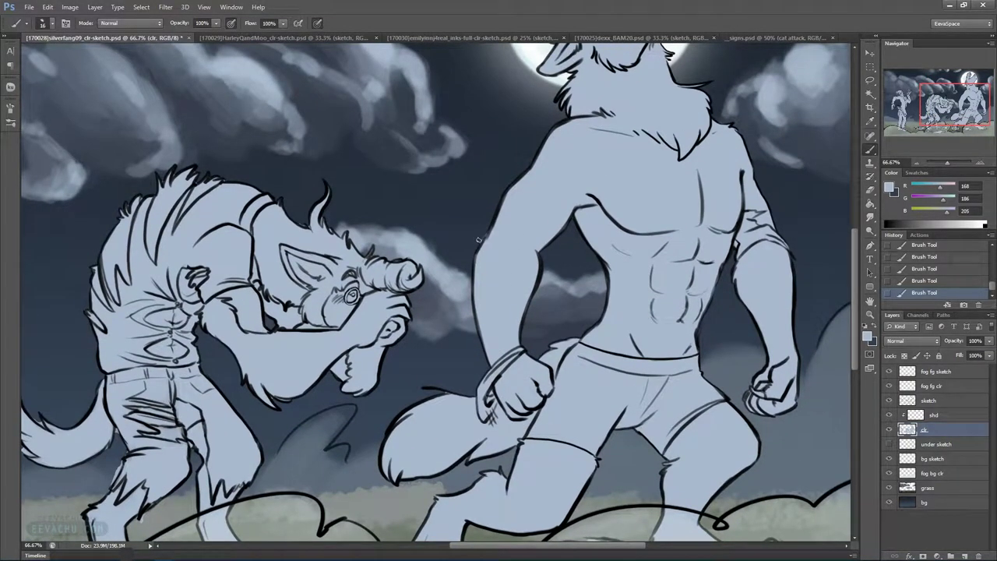
pyautogui.moveTo(483, 234); pyautogui.dragTo(501, 188)
pyautogui.moveTo(481, 324); pyautogui.dragTo(484, 340)
pyautogui.moveTo(478, 318); pyautogui.dragTo(481, 334)
pyautogui.click(452, 390)
pyautogui.click(491, 391)
pyautogui.click(551, 343)
pyautogui.click(575, 340)
pyautogui.click(555, 346)
pyautogui.click(551, 349)
# Erase stray fill around the large werewolf's hip fur, tail, knees and front foot
pyautogui.press('e')
pyautogui.click(552, 348)
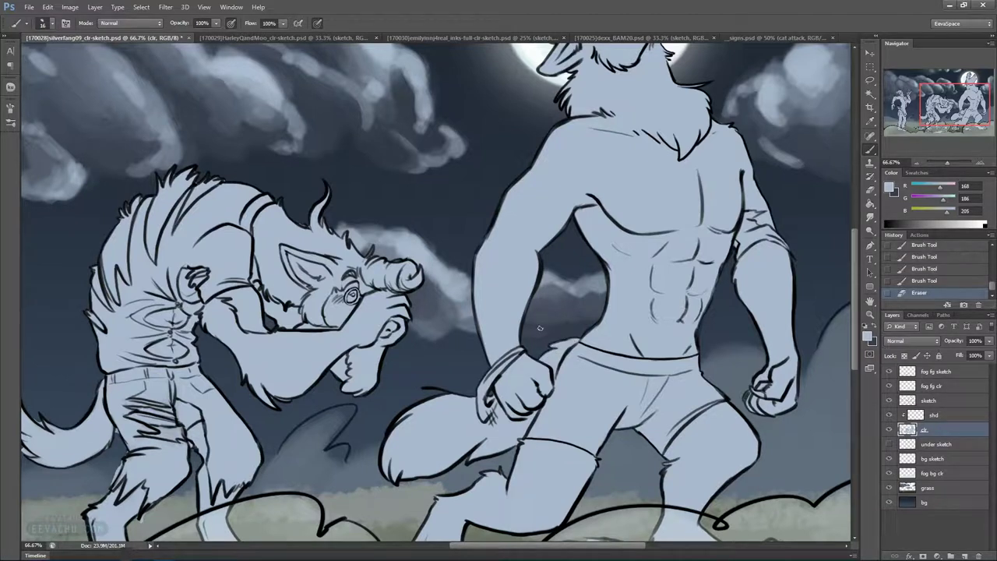
pyautogui.click(467, 461)
pyautogui.click(514, 455)
pyautogui.moveTo(626, 389); pyautogui.dragTo(511, 237)
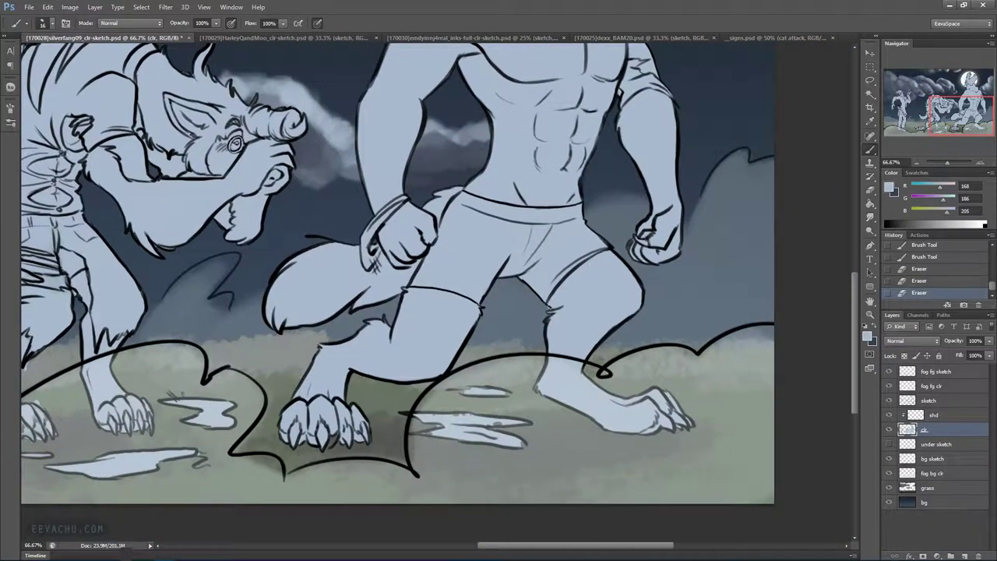
pyautogui.click(550, 310)
pyautogui.click(534, 313)
pyautogui.moveTo(350, 442)
pyautogui.mouseDown()
pyautogui.moveTo(328, 412)
pyautogui.moveTo(327, 434)
pyautogui.moveTo(345, 447)
pyautogui.mouseUp()
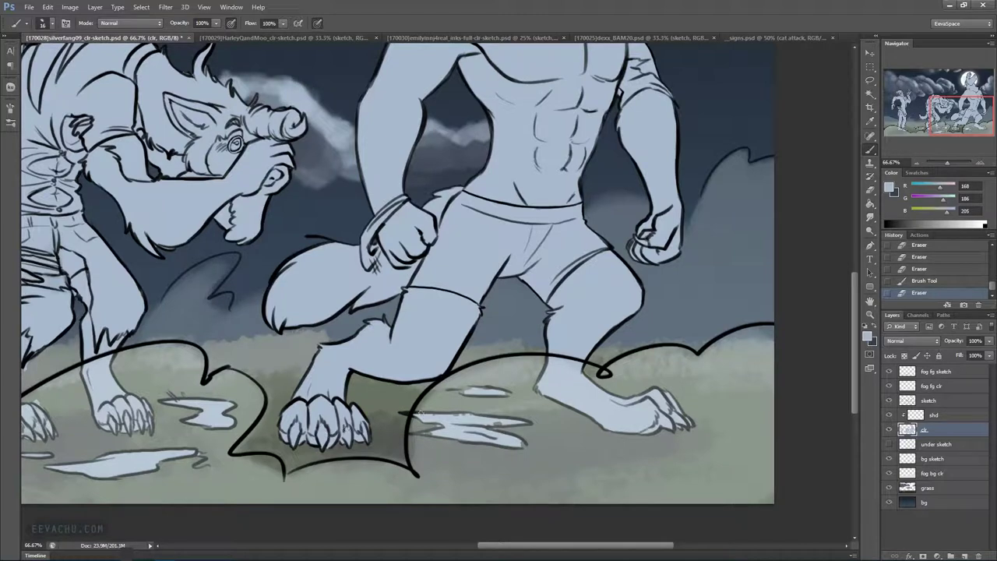
# Paint light blue into the gaps of the ground scraps between the large werewolf's feet and along the shin above
pyautogui.press('b')
pyautogui.click(427, 433)
pyautogui.moveTo(437, 425); pyautogui.dragTo(433, 427)
pyautogui.moveTo(496, 427); pyautogui.dragTo(497, 430)
pyautogui.moveTo(489, 426); pyautogui.dragTo(517, 442)
pyautogui.click(571, 339)
# Erase stray fill around the large werewolf's front toes and the middle werewolf's claws and legs
pyautogui.moveTo(550, 380); pyautogui.dragTo(667, 352)
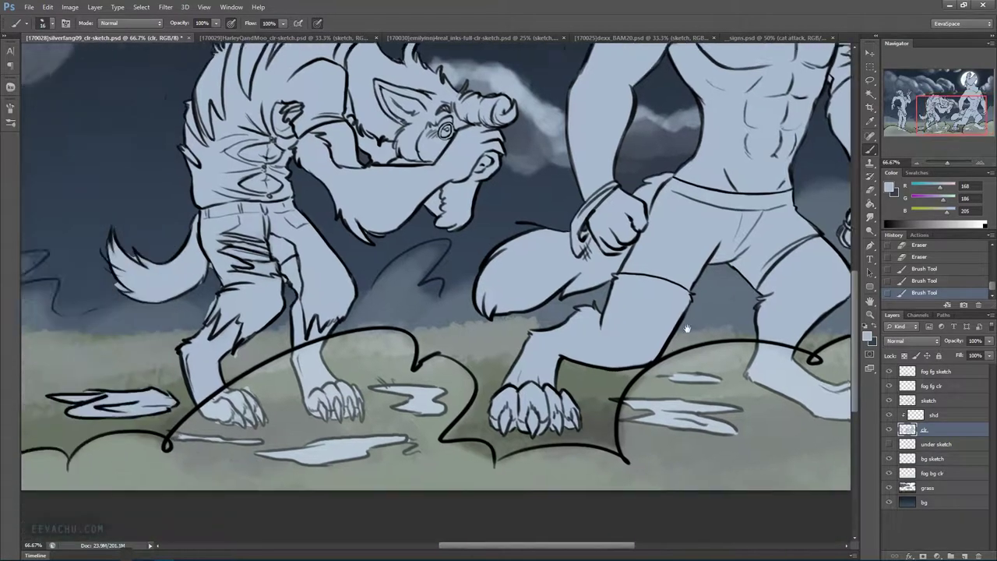
pyautogui.click(528, 402)
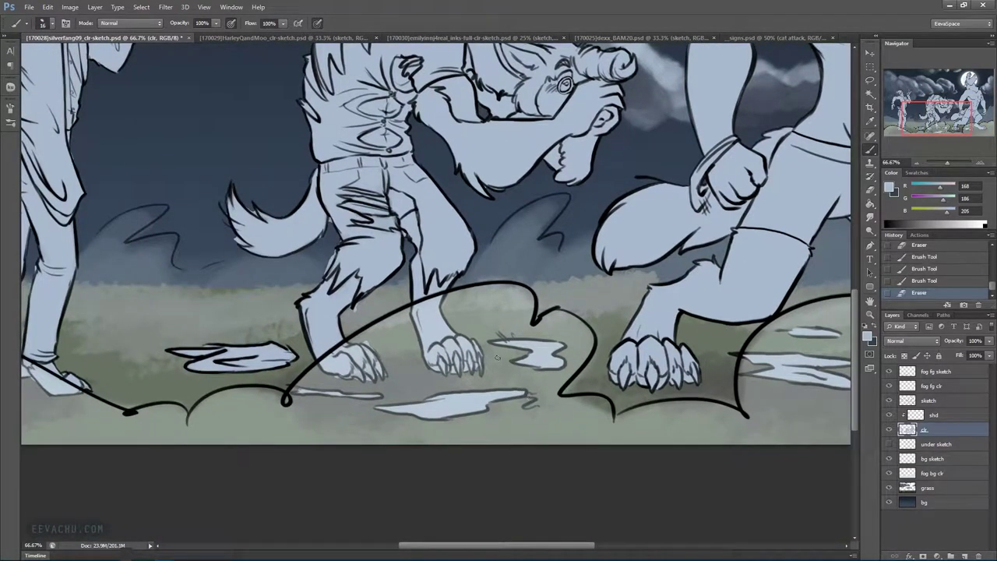
pyautogui.click(366, 377)
pyautogui.click(377, 381)
pyautogui.click(374, 370)
pyautogui.click(380, 293)
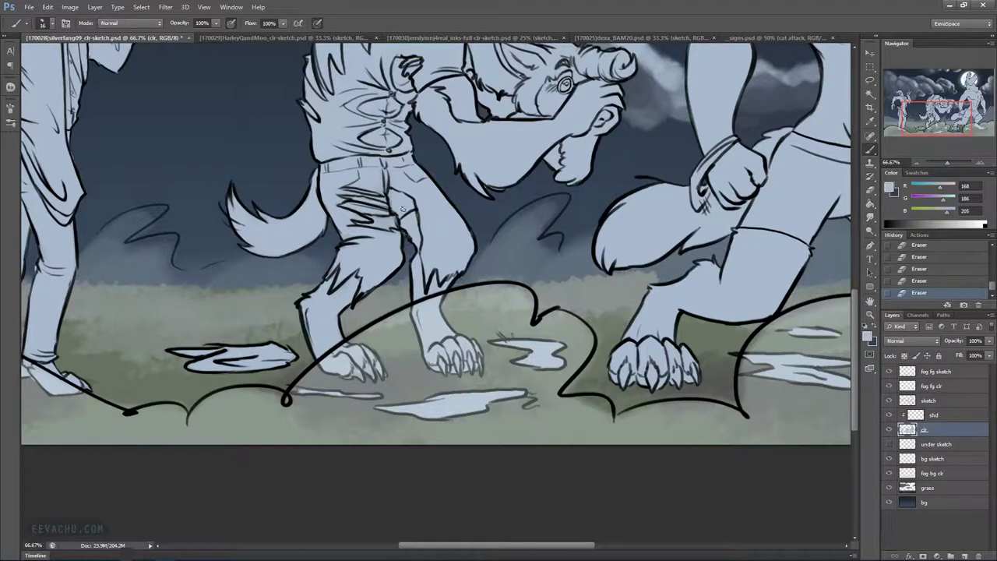
# Clean up the base fill around the middle werewolf's hanging forearm, brow and curled forelock
pyautogui.moveTo(486, 132); pyautogui.dragTo(465, 273)
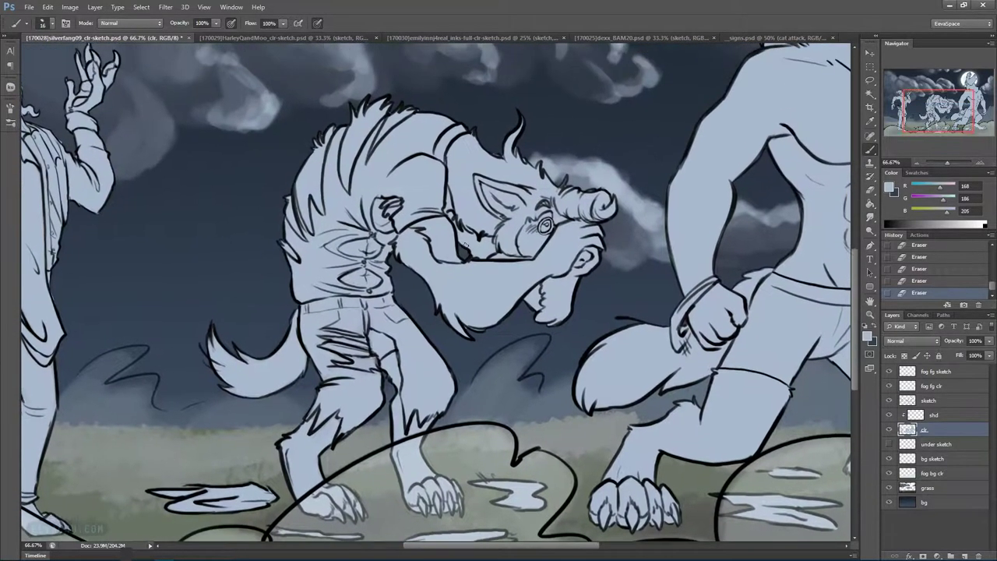
pyautogui.moveTo(468, 336); pyautogui.dragTo(463, 327)
pyautogui.moveTo(455, 313); pyautogui.dragTo(444, 274)
pyautogui.moveTo(497, 155)
pyautogui.mouseDown()
pyautogui.moveTo(532, 155)
pyautogui.moveTo(566, 187)
pyautogui.mouseUp()
pyautogui.press('b')
pyautogui.moveTo(566, 177); pyautogui.dragTo(595, 188)
# Clean up the base fill edges along the middle werewolf's shaggy back fur
pyautogui.press('e')
pyautogui.moveTo(327, 124); pyautogui.dragTo(321, 130)
pyautogui.moveTo(322, 128); pyautogui.dragTo(339, 119)
pyautogui.moveTo(320, 149)
pyautogui.mouseDown()
pyautogui.moveTo(360, 101)
pyautogui.moveTo(421, 106)
pyautogui.moveTo(471, 139)
pyautogui.mouseUp()
# Erase stray fill at the middle werewolf's torn knee and around the human figure's lower legs and feet
pyautogui.moveTo(462, 361); pyautogui.dragTo(719, 307)
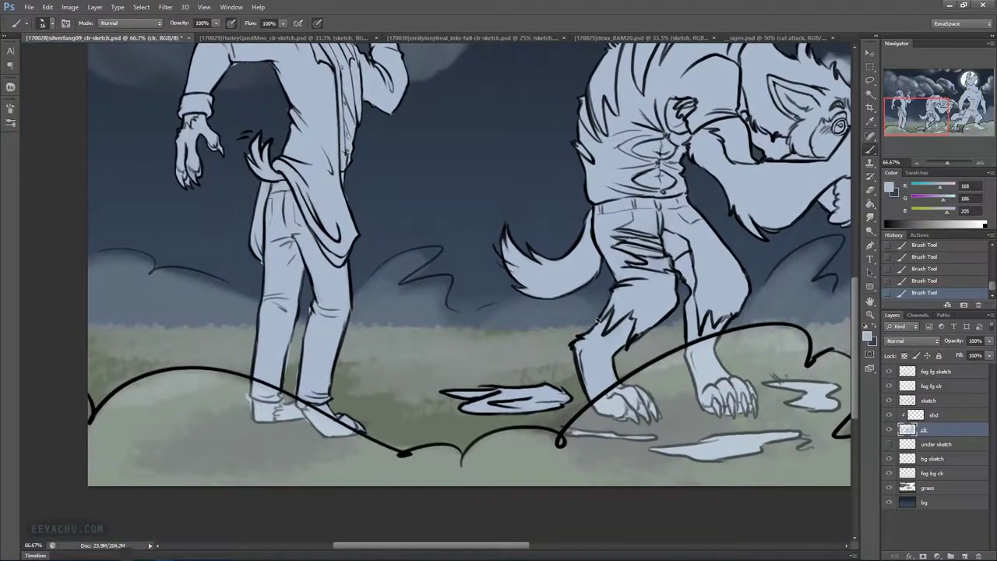
pyautogui.moveTo(597, 313); pyautogui.dragTo(594, 320)
pyautogui.moveTo(288, 352); pyautogui.dragTo(286, 361)
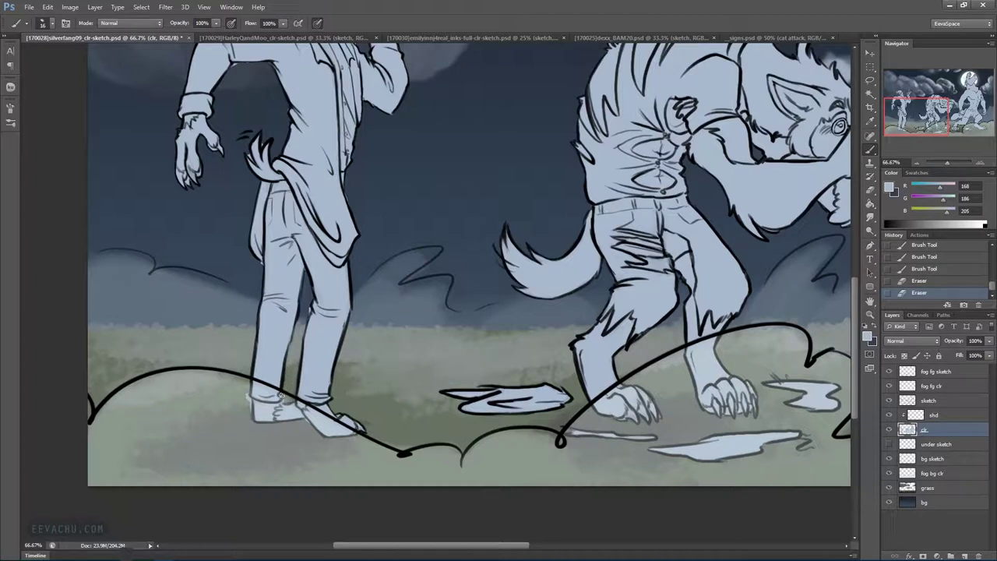
pyautogui.click(247, 396)
pyautogui.moveTo(247, 404)
pyautogui.mouseDown()
pyautogui.moveTo(304, 421)
pyautogui.moveTo(293, 398)
pyautogui.mouseUp()
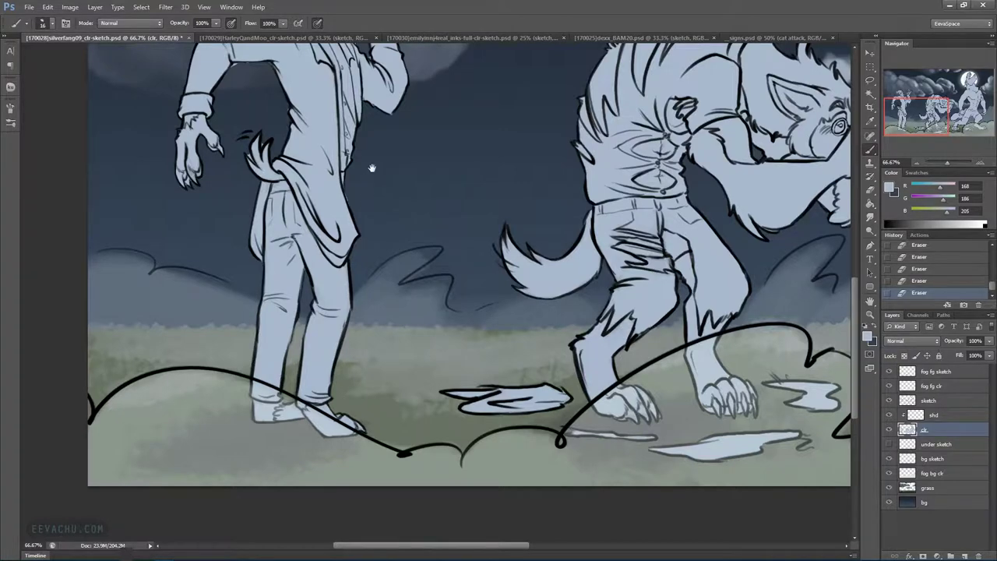
# Clean up the base fill around the human figure's face, neck, ponytail and shirt collar
pyautogui.moveTo(372, 168); pyautogui.dragTo(379, 249)
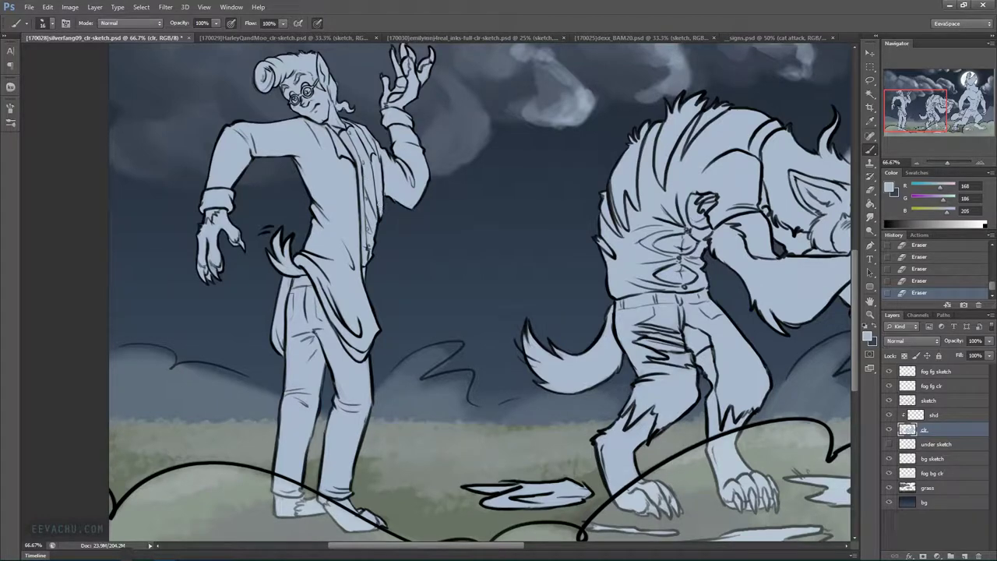
pyautogui.click(380, 152)
pyautogui.moveTo(340, 107); pyautogui.dragTo(352, 228)
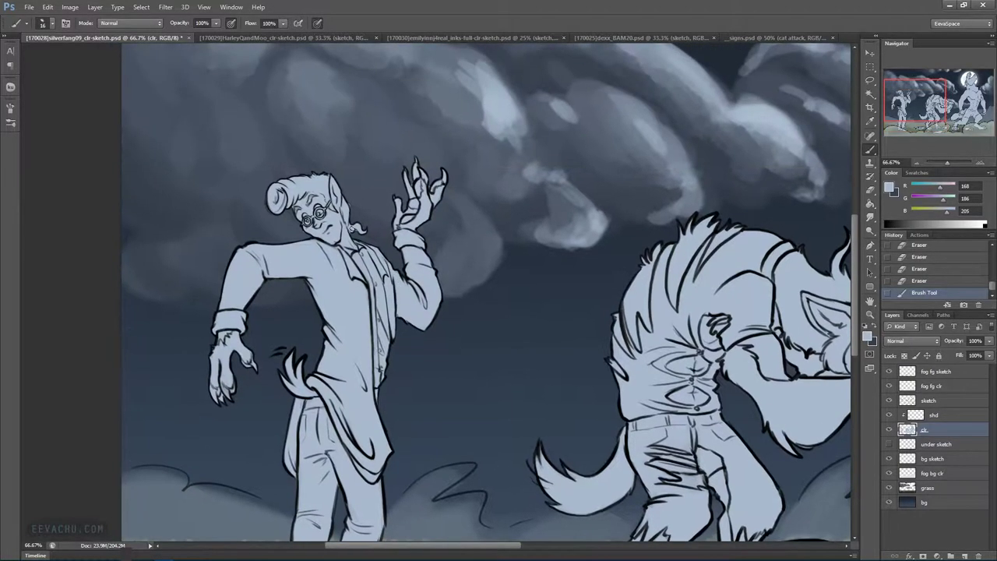
pyautogui.click(304, 232)
pyautogui.moveTo(354, 211); pyautogui.dragTo(352, 233)
pyautogui.moveTo(353, 231); pyautogui.dragTo(362, 237)
pyautogui.click(365, 232)
pyautogui.click(353, 245)
pyautogui.moveTo(361, 242); pyautogui.dragTo(368, 247)
# Clean up the base fill around the human figure's raised clawed fingers, elbow and waist
pyautogui.click(375, 157)
pyautogui.click(411, 182)
pyautogui.click(431, 178)
pyautogui.click(430, 186)
pyautogui.moveTo(435, 307); pyautogui.dragTo(438, 298)
pyautogui.moveTo(331, 338); pyautogui.dragTo(320, 364)
pyautogui.moveTo(341, 305); pyautogui.dragTo(345, 290)
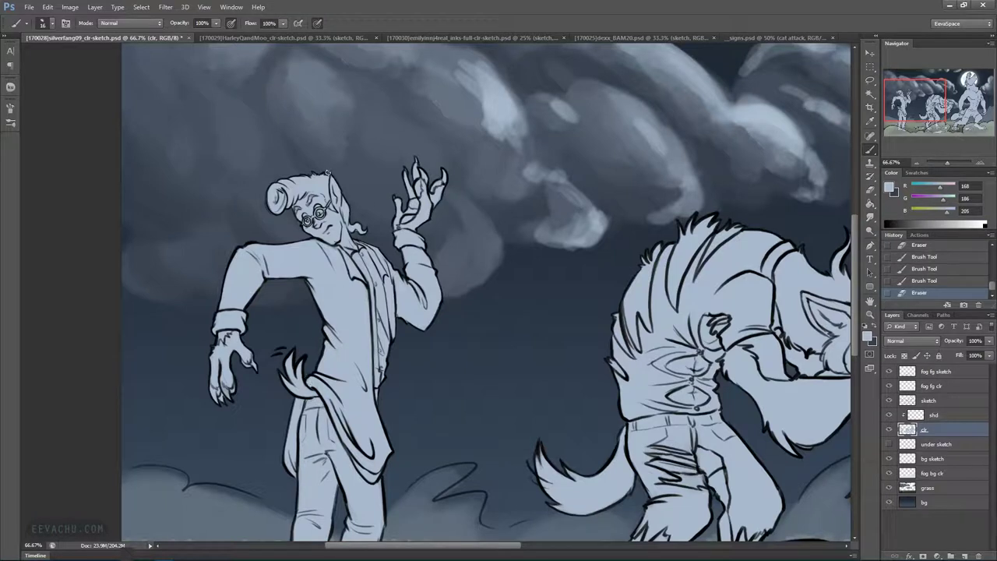
# Touch up the base fill at the human figure's nape and along the top of the hair
pyautogui.moveTo(356, 231)
pyautogui.mouseDown()
pyautogui.moveTo(368, 227)
pyautogui.moveTo(348, 223)
pyautogui.mouseUp()
pyautogui.moveTo(298, 169)
pyautogui.mouseDown()
pyautogui.moveTo(296, 161)
pyautogui.moveTo(311, 179)
pyautogui.moveTo(318, 174)
pyautogui.mouseUp()
pyautogui.moveTo(318, 179); pyautogui.dragTo(315, 174)
pyautogui.moveTo(489, 489); pyautogui.dragTo(453, 300)
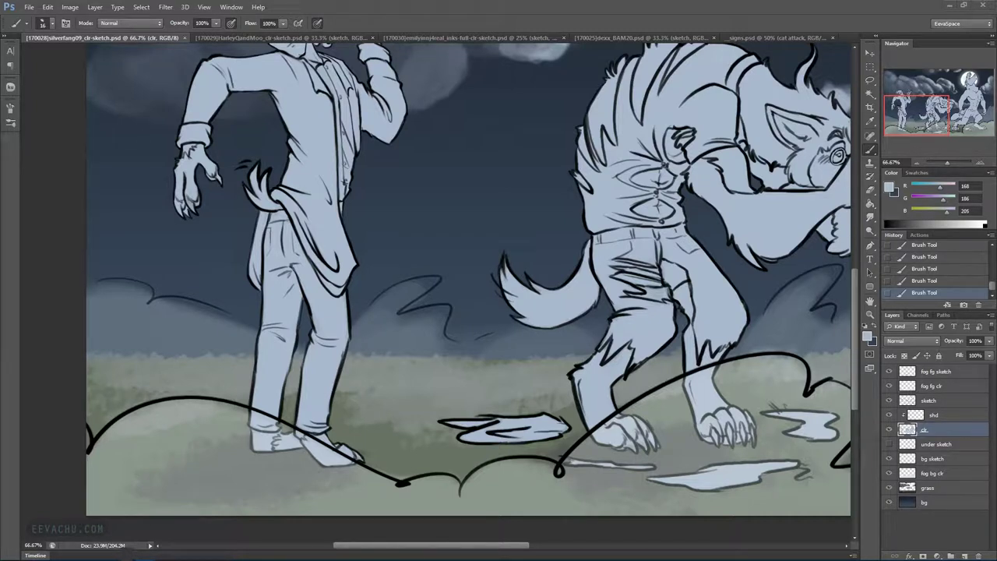
# Dock the character reference sheet in a narrow pane beside the drawing and lock the clr layer's transparent pixels
pyautogui.moveTo(637, 14); pyautogui.dragTo(638, 15)
pyautogui.moveTo(717, 38)
pyautogui.mouseDown()
pyautogui.moveTo(725, 101)
pyautogui.moveTo(19, 118)
pyautogui.moveTo(21, 111)
pyautogui.mouseUp()
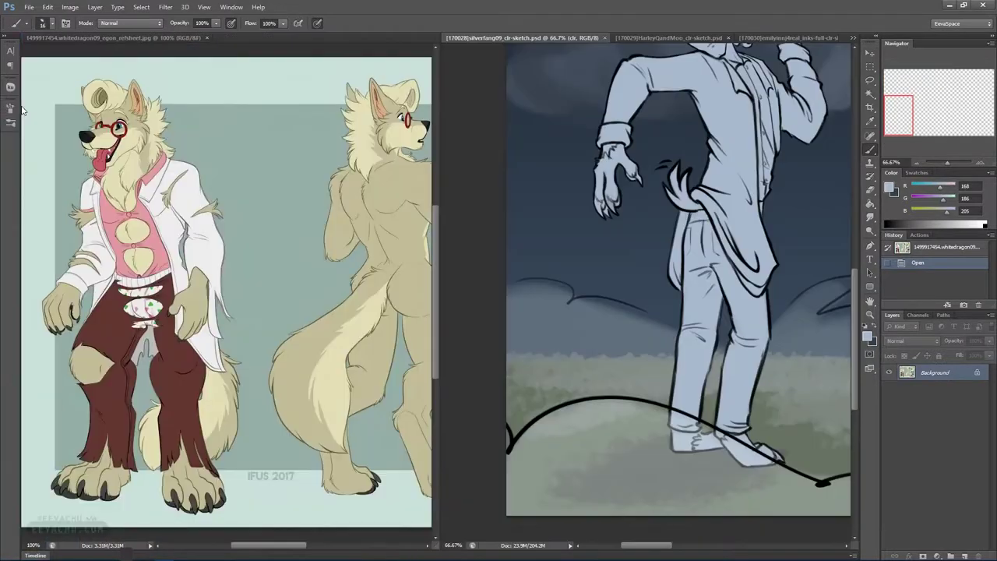
pyautogui.click(441, 207)
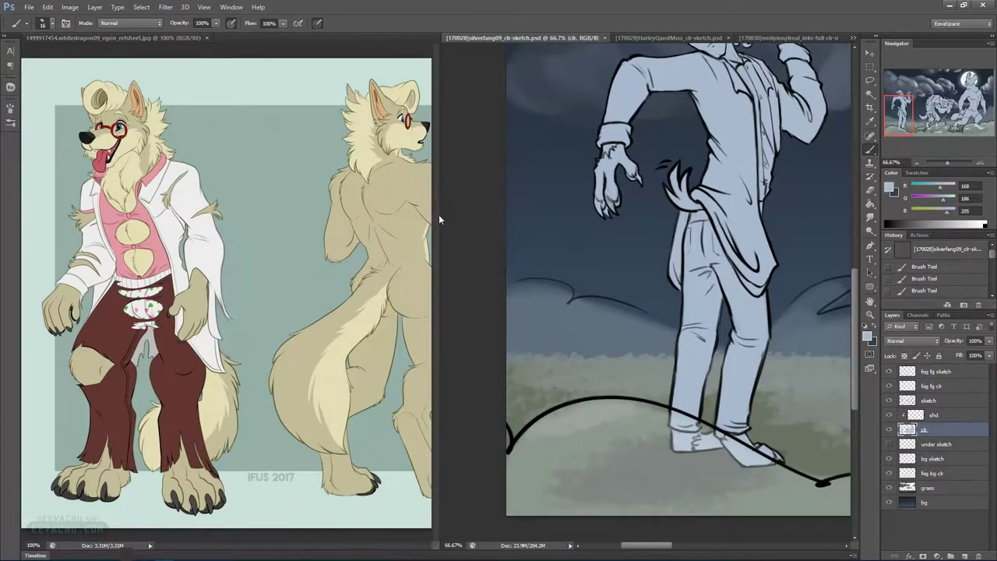
pyautogui.moveTo(440, 216); pyautogui.dragTo(234, 211)
pyautogui.click(904, 355)
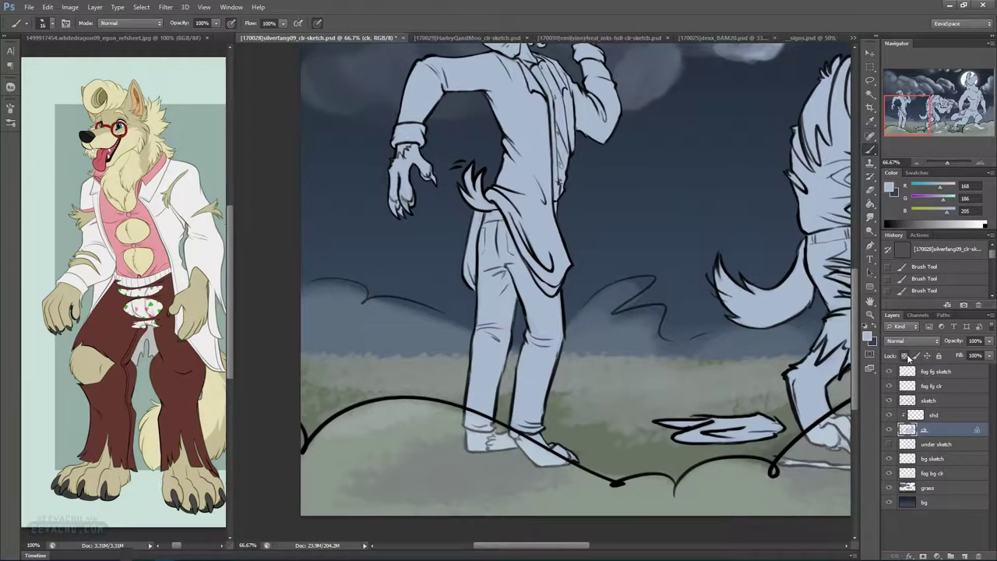
# Fill all three figures on the clr layer with the cream fur colour (228, 223, 181) sampled from the reference sheet
pyautogui.moveTo(590, 291)
pyautogui.mouseDown()
pyautogui.moveTo(530, 342)
pyautogui.moveTo(564, 381)
pyautogui.moveTo(525, 361)
pyautogui.mouseUp()
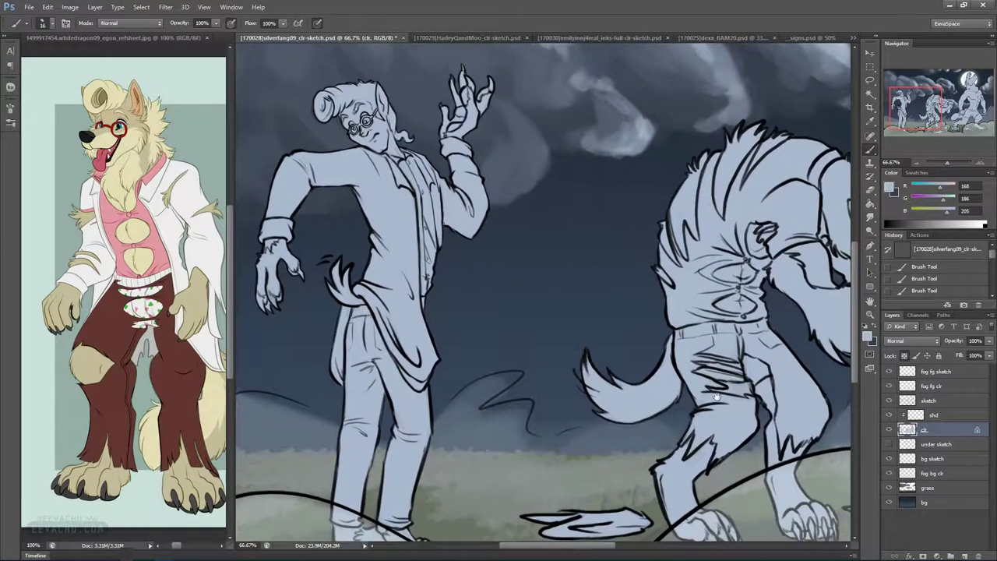
pyautogui.moveTo(833, 375); pyautogui.dragTo(621, 383)
pyautogui.moveTo(791, 413); pyautogui.dragTo(546, 416)
pyautogui.moveTo(807, 374); pyautogui.dragTo(643, 458)
pyautogui.scroll(4, 643, 459)
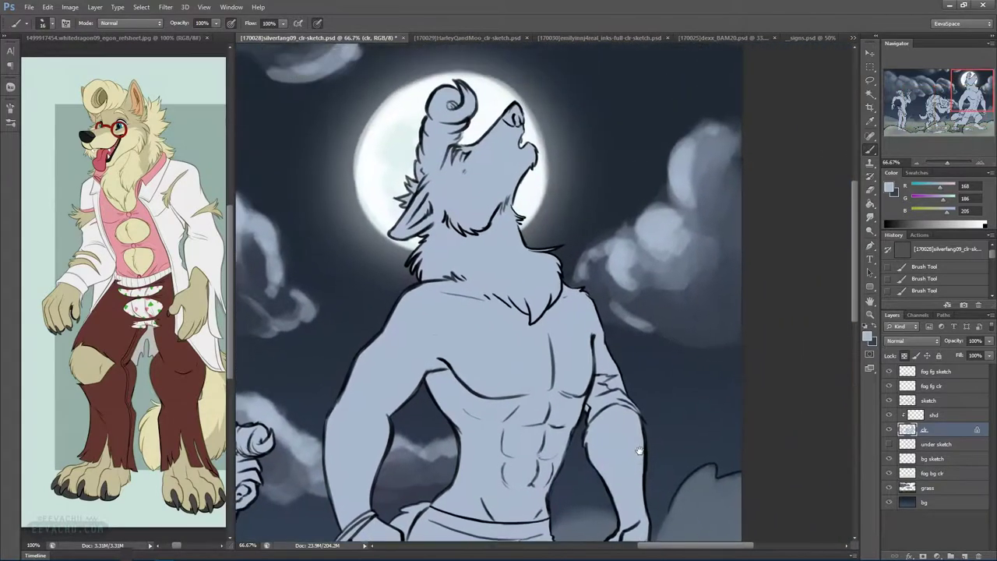
pyautogui.keyDown('alt'); pyautogui.click(134, 141); pyautogui.keyUp('alt')
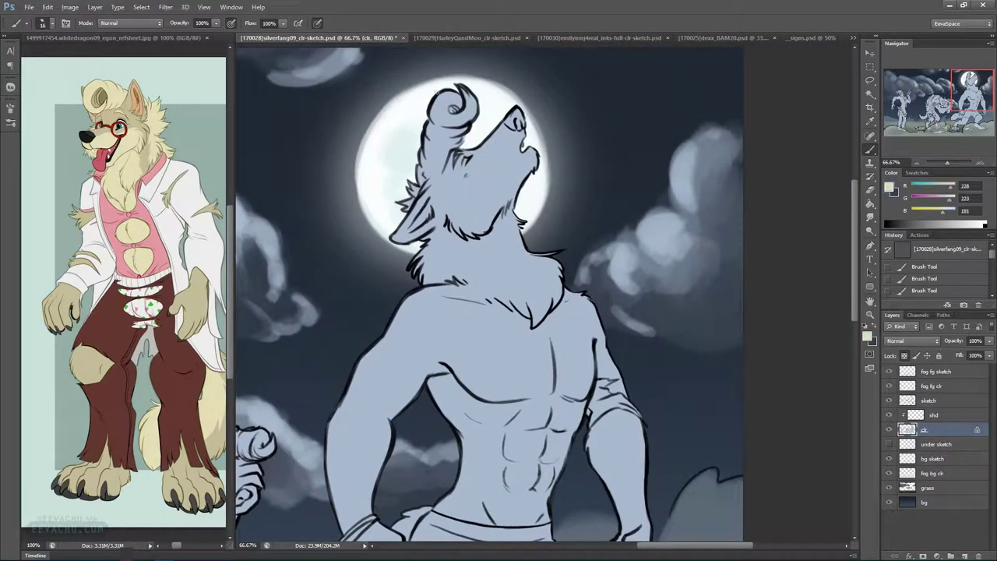
pyautogui.click(915, 159)
pyautogui.click(915, 159)
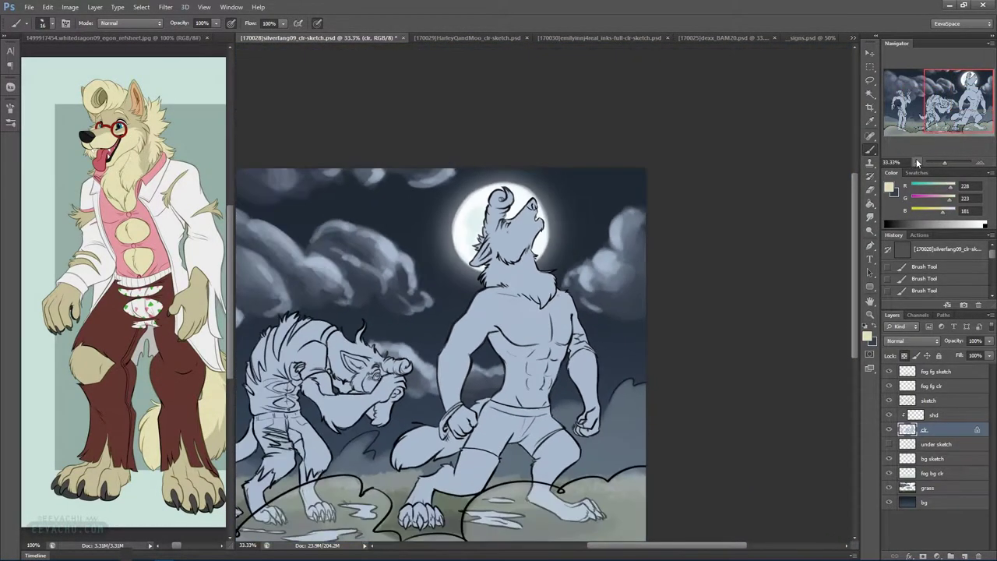
pyautogui.click(916, 159)
pyautogui.click(871, 204)
pyautogui.click(721, 280)
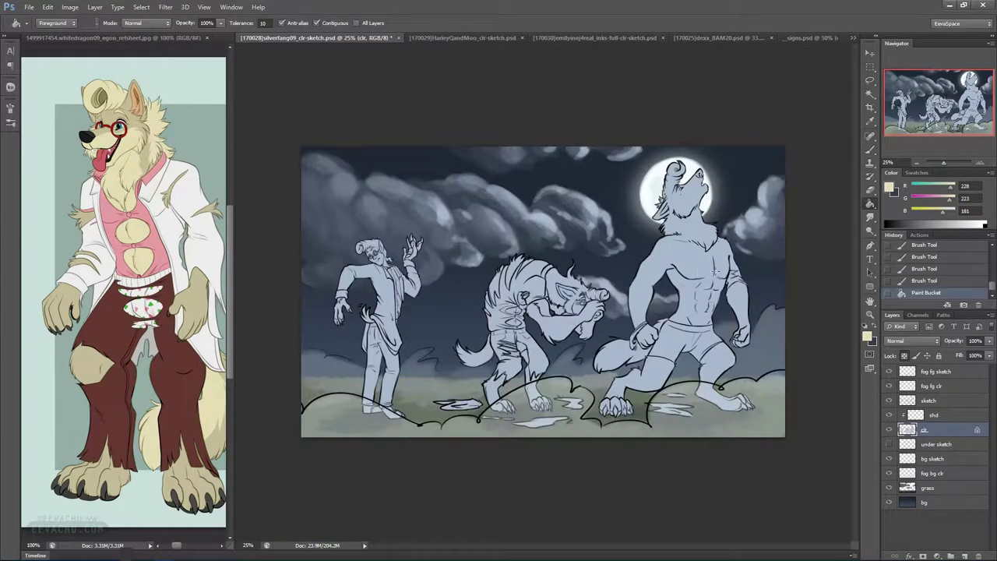
pyautogui.click(563, 326)
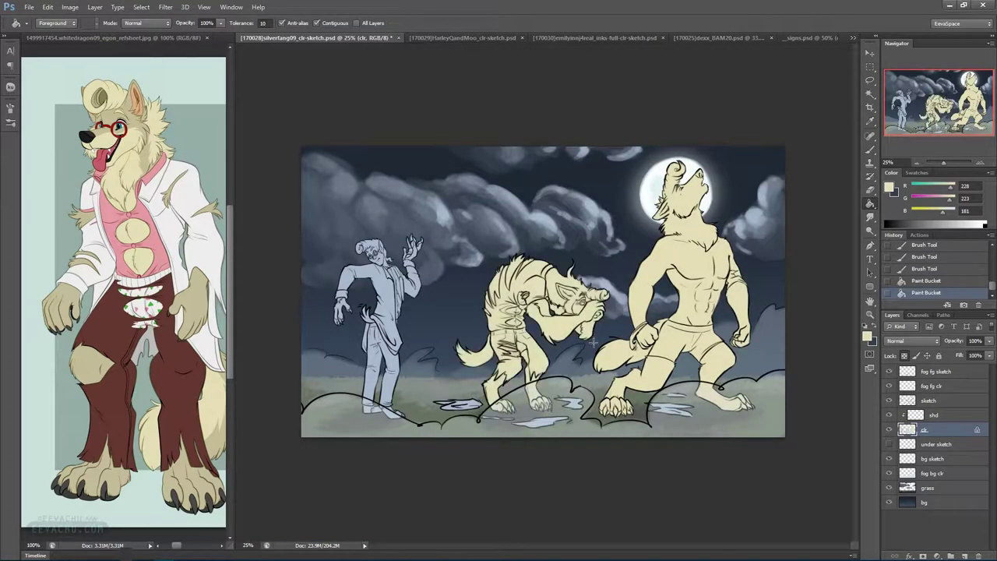
pyautogui.click(388, 350)
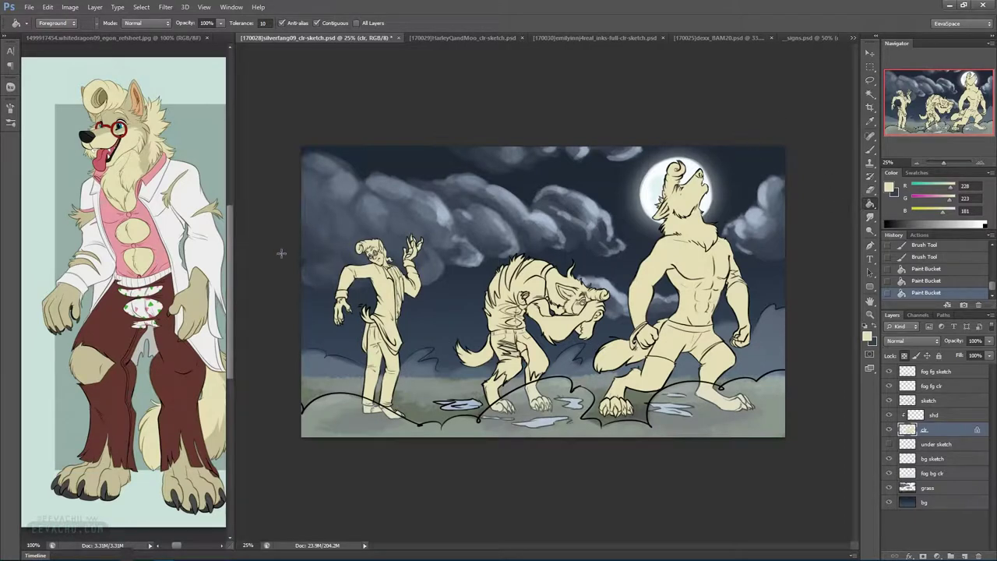
# Fill the ground scraps around the middle werewolf with the coat's off-white (237, 237, 237) sampled from the reference sheet
pyautogui.keyDown('alt'); pyautogui.click(211, 253); pyautogui.keyUp('alt')
pyautogui.click(459, 404)
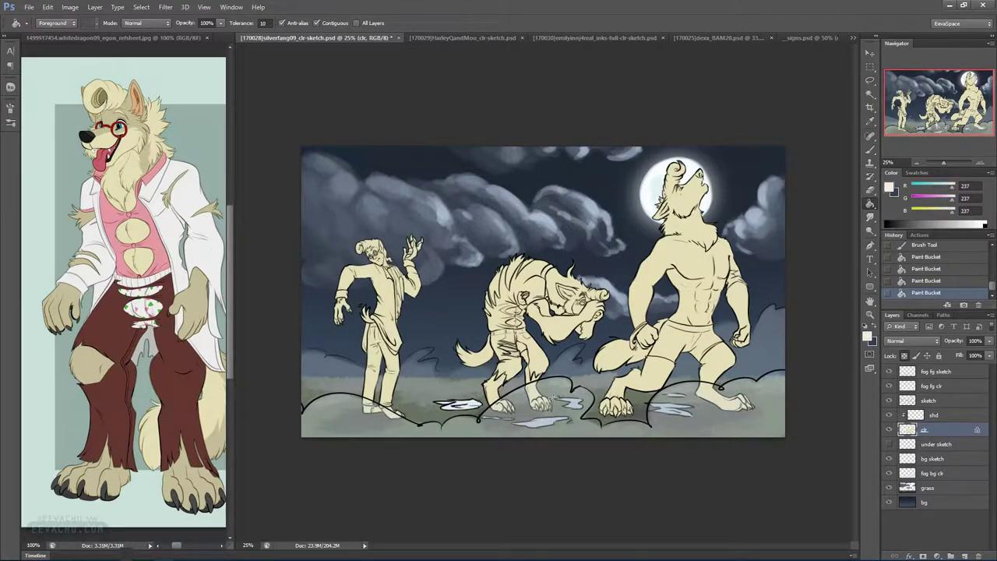
pyautogui.click(574, 403)
pyautogui.click(564, 416)
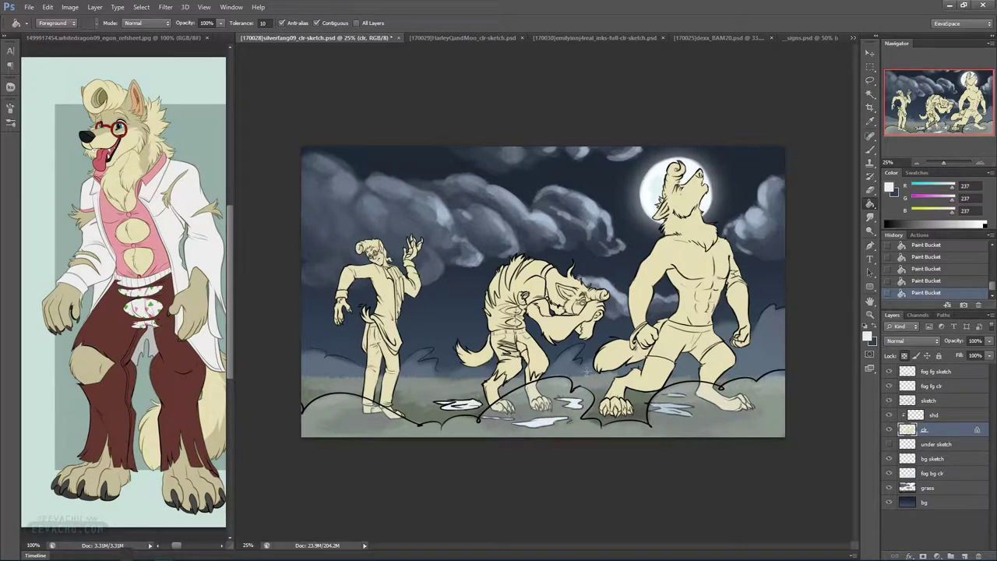
# Colour the ground scraps between the large werewolf's feet with the shirt pink (231, 151, 164) sampled from the reference sheet
pyautogui.keyDown('alt'); pyautogui.click(167, 244); pyautogui.keyUp('alt')
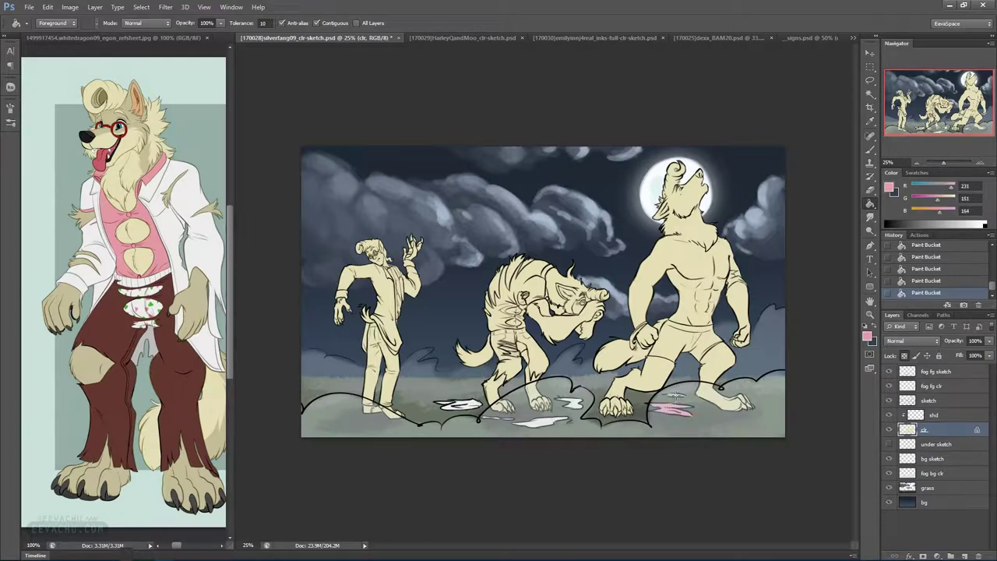
pyautogui.click(871, 148)
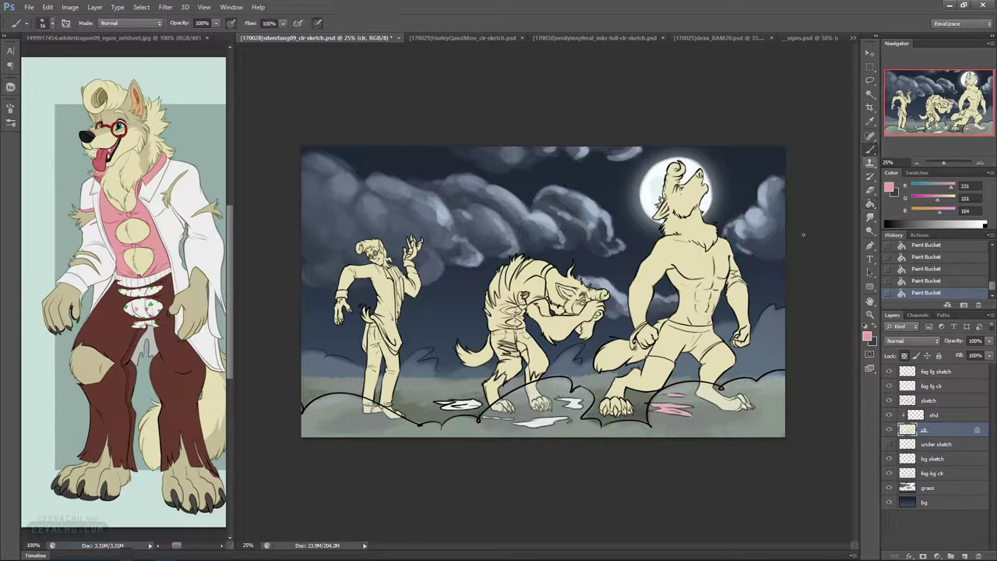
pyautogui.click(678, 394)
# Fill all three figures on the clr layer with the tan fur colour sampled from the reference sheet
pyautogui.keyDown('alt'); pyautogui.click(145, 158); pyautogui.keyUp('alt')
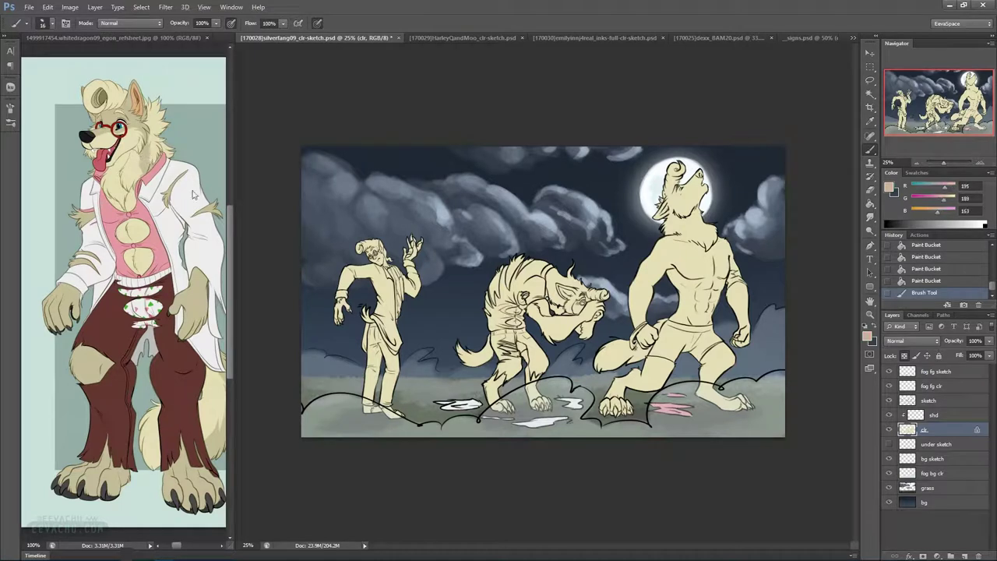
pyautogui.click(870, 203)
pyautogui.click(732, 253)
pyautogui.click(544, 315)
pyautogui.click(387, 300)
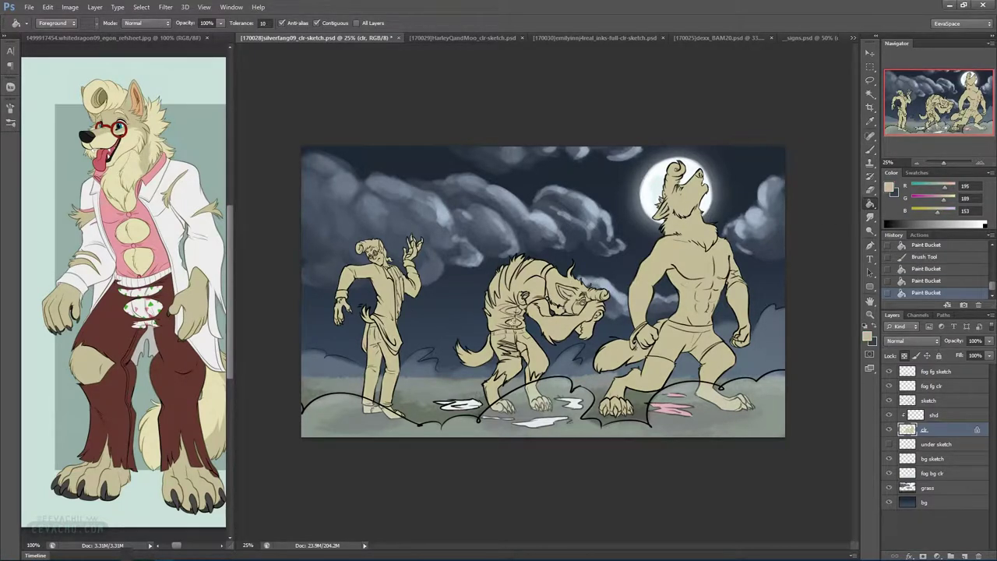
# Brush cream fur markings (228, 223, 181), sampled from the reference sheet, along the large werewolf's muzzle, throat, chest and belly
pyautogui.click(870, 149)
pyautogui.keyDown('alt'); pyautogui.click(132, 168); pyautogui.keyUp('alt')
pyautogui.click(981, 163)
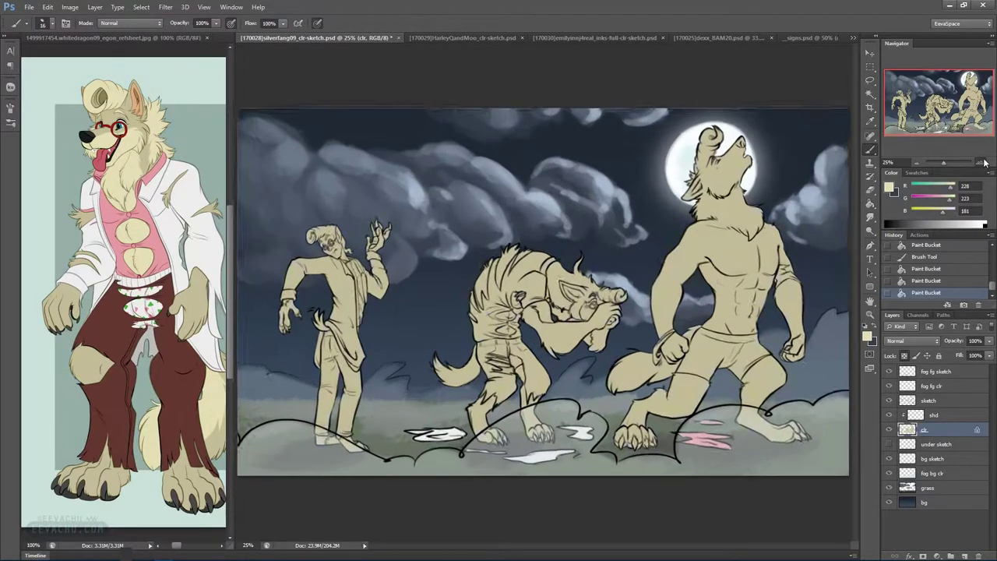
pyautogui.click(982, 163)
pyautogui.moveTo(793, 198); pyautogui.dragTo(555, 343)
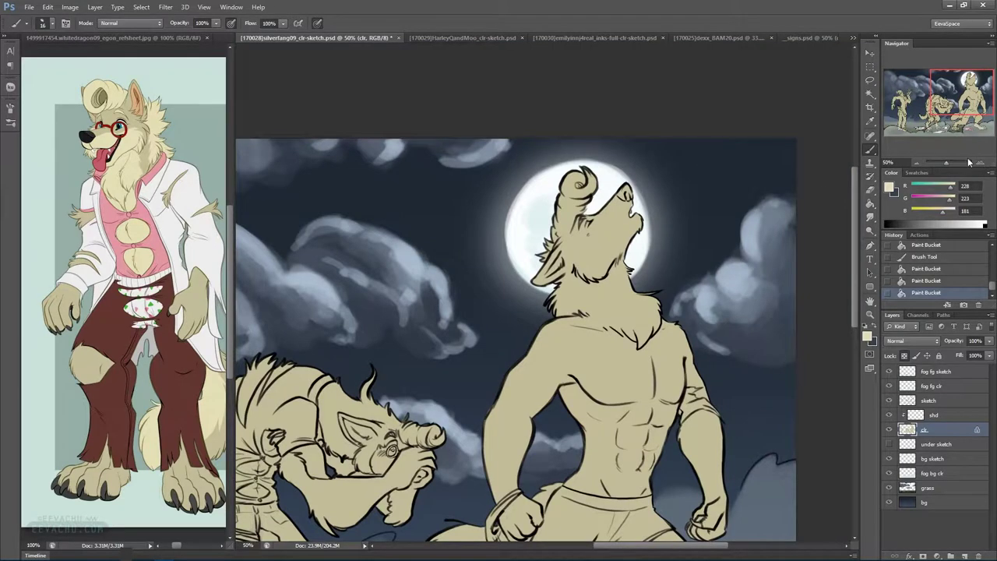
pyautogui.click(982, 163)
pyautogui.moveTo(728, 225); pyautogui.dragTo(596, 304)
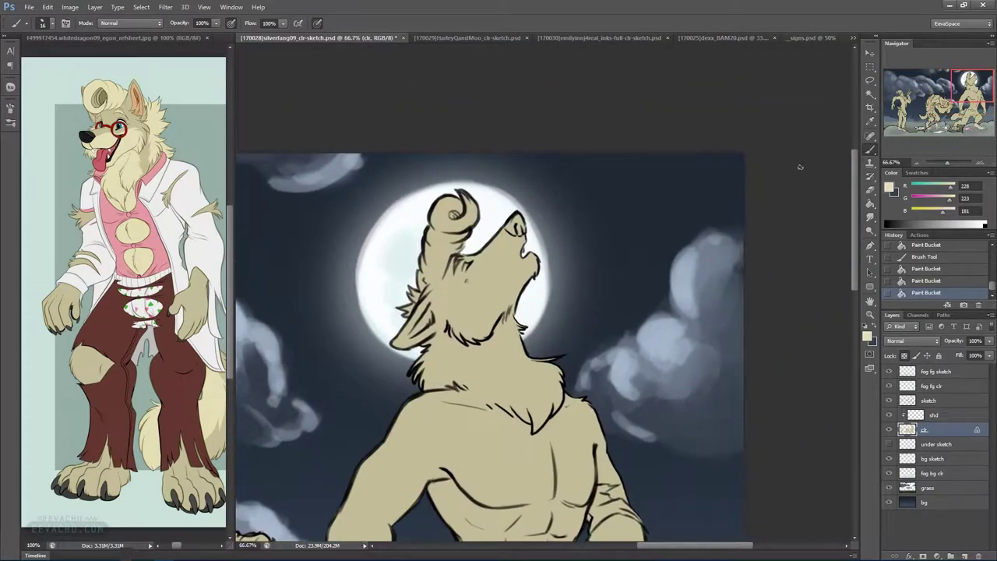
pyautogui.moveTo(460, 321)
pyautogui.mouseDown()
pyautogui.moveTo(469, 295)
pyautogui.moveTo(459, 300)
pyautogui.moveTo(504, 244)
pyautogui.moveTo(467, 279)
pyautogui.moveTo(459, 309)
pyautogui.moveTo(457, 335)
pyautogui.moveTo(486, 356)
pyautogui.moveTo(472, 347)
pyautogui.moveTo(467, 359)
pyautogui.moveTo(490, 402)
pyautogui.moveTo(481, 390)
pyautogui.moveTo(490, 401)
pyautogui.moveTo(521, 314)
pyautogui.moveTo(519, 282)
pyautogui.moveTo(465, 353)
pyautogui.mouseUp()
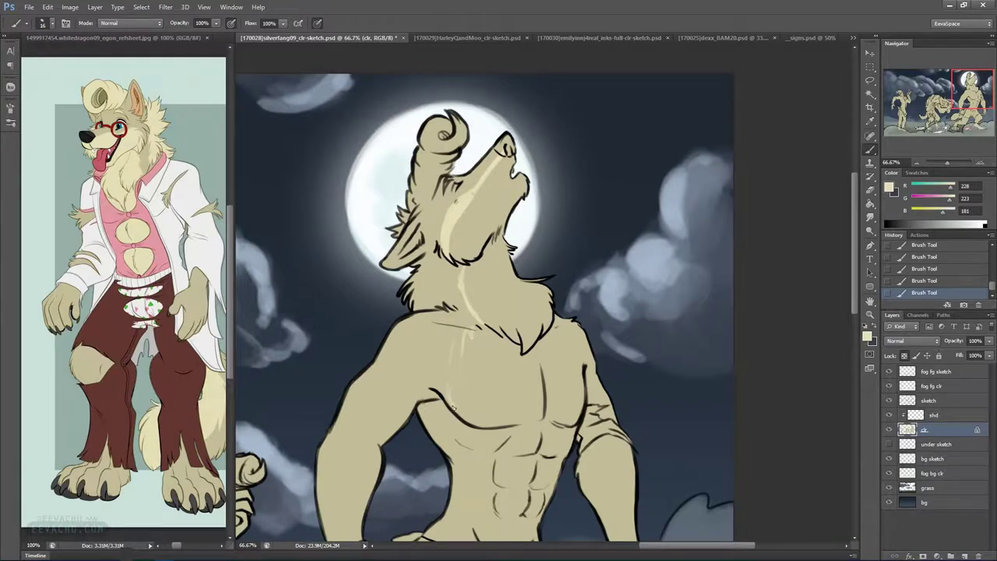
pyautogui.moveTo(474, 415)
pyautogui.mouseDown()
pyautogui.moveTo(455, 346)
pyautogui.moveTo(433, 479)
pyautogui.mouseUp()
# Paint cream markings on the large werewolf's tail and foot, refining the tail's edge with the tan fur colour (195, 189, 153)
pyautogui.moveTo(533, 419)
pyautogui.mouseDown()
pyautogui.moveTo(507, 293)
pyautogui.moveTo(603, 231)
pyautogui.moveTo(607, 174)
pyautogui.mouseUp()
pyautogui.moveTo(427, 304)
pyautogui.mouseDown()
pyautogui.moveTo(335, 322)
pyautogui.moveTo(312, 339)
pyautogui.moveTo(308, 367)
pyautogui.moveTo(308, 350)
pyautogui.moveTo(302, 358)
pyautogui.moveTo(324, 338)
pyautogui.moveTo(352, 338)
pyautogui.moveTo(317, 361)
pyautogui.moveTo(354, 323)
pyautogui.moveTo(330, 338)
pyautogui.moveTo(399, 318)
pyautogui.moveTo(365, 334)
pyautogui.moveTo(384, 318)
pyautogui.moveTo(377, 335)
pyautogui.moveTo(401, 315)
pyautogui.moveTo(400, 331)
pyautogui.moveTo(418, 314)
pyautogui.moveTo(388, 317)
pyautogui.moveTo(459, 286)
pyautogui.mouseUp()
pyautogui.keyDown('alt'); pyautogui.click(343, 295); pyautogui.keyUp('alt')
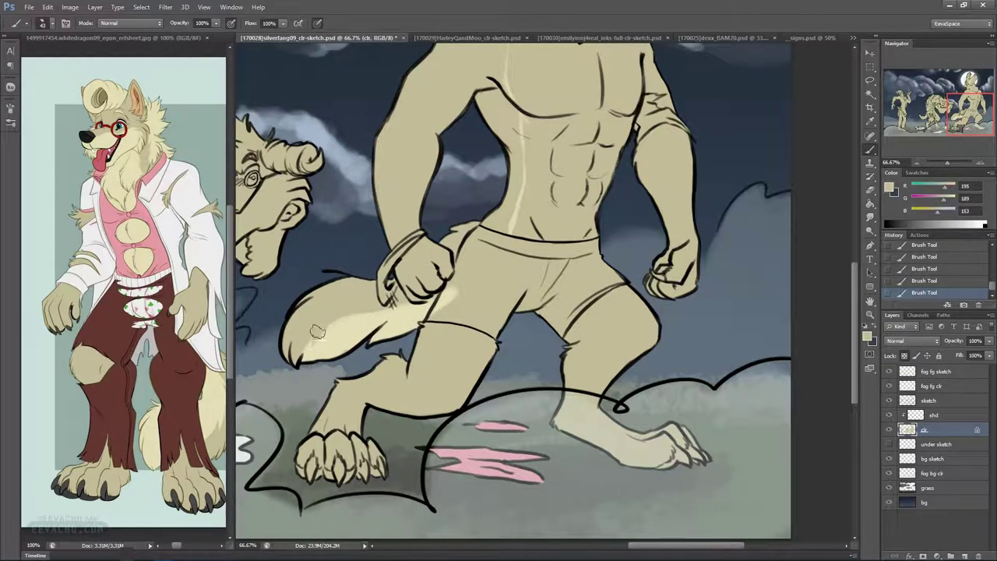
pyautogui.moveTo(337, 321); pyautogui.dragTo(353, 310)
# Fill in the large werewolf's muzzle, neck ruff, chest and belly markings with cream, using sampled fur colours to clean the edges
pyautogui.keyDown('alt'); pyautogui.click(512, 225); pyautogui.keyUp('alt')
pyautogui.moveTo(529, 203)
pyautogui.mouseDown()
pyautogui.moveTo(520, 245)
pyautogui.moveTo(535, 205)
pyautogui.moveTo(553, 243)
pyautogui.moveTo(564, 200)
pyautogui.moveTo(581, 184)
pyautogui.moveTo(593, 218)
pyautogui.moveTo(574, 338)
pyautogui.mouseUp()
pyautogui.moveTo(478, 244)
pyautogui.mouseDown()
pyautogui.moveTo(478, 332)
pyautogui.moveTo(508, 242)
pyautogui.moveTo(542, 234)
pyautogui.moveTo(565, 311)
pyautogui.moveTo(584, 249)
pyautogui.moveTo(560, 169)
pyautogui.moveTo(578, 252)
pyautogui.mouseUp()
pyautogui.moveTo(475, 219)
pyautogui.mouseDown()
pyautogui.moveTo(478, 267)
pyautogui.moveTo(469, 212)
pyautogui.moveTo(508, 178)
pyautogui.moveTo(508, 270)
pyautogui.moveTo(462, 294)
pyautogui.moveTo(473, 332)
pyautogui.moveTo(477, 271)
pyautogui.moveTo(486, 342)
pyautogui.moveTo(486, 260)
pyautogui.moveTo(516, 332)
pyautogui.moveTo(524, 217)
pyautogui.moveTo(549, 270)
pyautogui.moveTo(554, 227)
pyautogui.moveTo(549, 250)
pyautogui.moveTo(539, 191)
pyautogui.moveTo(516, 238)
pyautogui.moveTo(484, 223)
pyautogui.moveTo(494, 246)
pyautogui.moveTo(467, 155)
pyautogui.moveTo(458, 173)
pyautogui.moveTo(473, 184)
pyautogui.moveTo(474, 142)
pyautogui.moveTo(484, 142)
pyautogui.moveTo(469, 148)
pyautogui.moveTo(511, 96)
pyautogui.moveTo(491, 125)
pyautogui.moveTo(520, 115)
pyautogui.moveTo(487, 208)
pyautogui.moveTo(514, 109)
pyautogui.moveTo(532, 103)
pyautogui.moveTo(526, 166)
pyautogui.moveTo(518, 180)
pyautogui.moveTo(519, 122)
pyautogui.moveTo(529, 134)
pyautogui.moveTo(507, 212)
pyautogui.mouseUp()
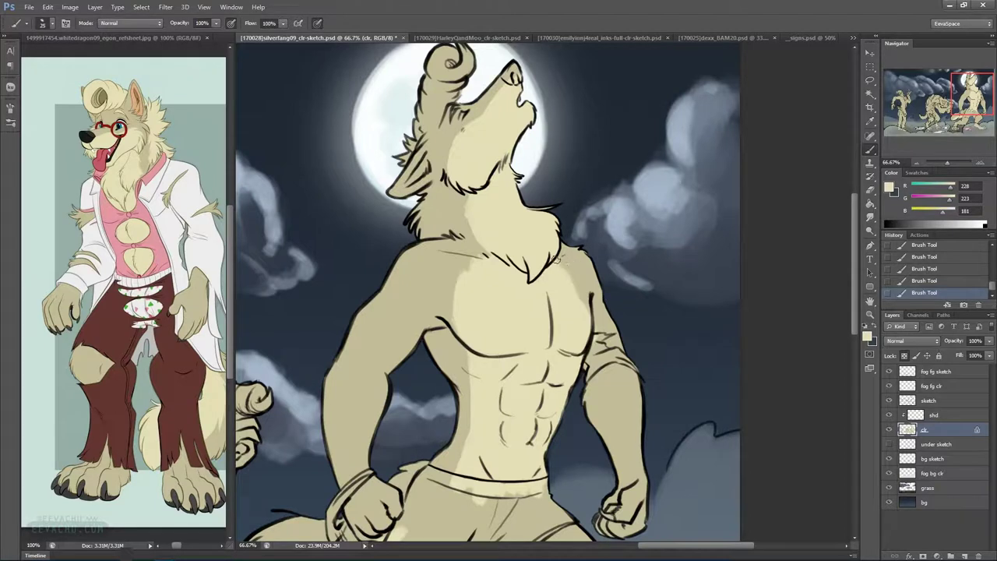
pyautogui.keyDown('alt'); pyautogui.click(602, 318); pyautogui.keyUp('alt')
pyautogui.keyDown('alt'); pyautogui.click(573, 314); pyautogui.keyUp('alt')
pyautogui.moveTo(572, 194); pyautogui.dragTo(596, 346)
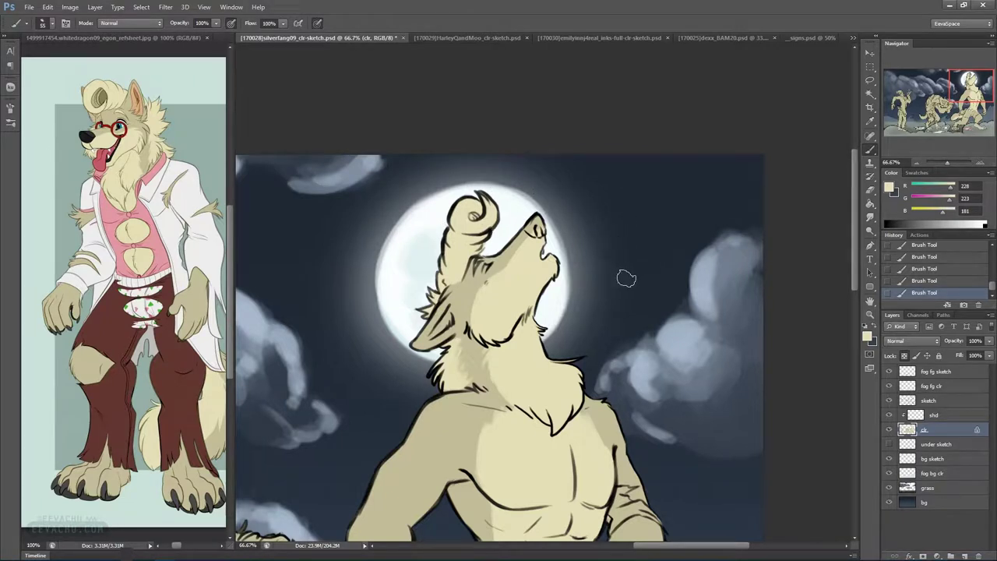
# Colour the large werewolf's nose dark grey and its inner ear with the orange-tan (218, 180, 133) sampled from the reference sheet
pyautogui.click(904, 224)
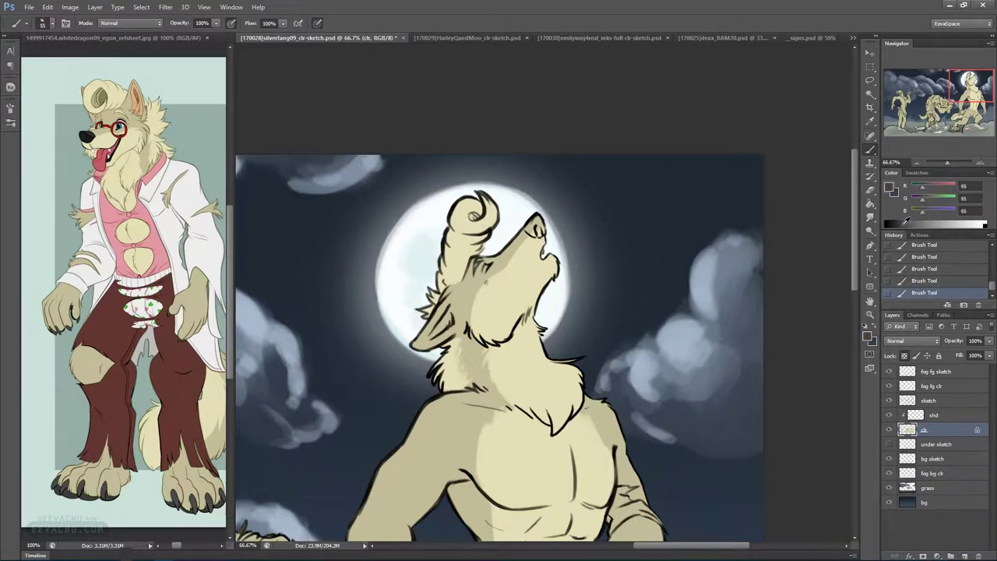
pyautogui.moveTo(537, 218)
pyautogui.mouseDown()
pyautogui.moveTo(528, 231)
pyautogui.moveTo(539, 232)
pyautogui.mouseUp()
pyautogui.keyDown('alt'); pyautogui.rightClick(539, 221); pyautogui.keyUp('alt')
pyautogui.click(872, 327)
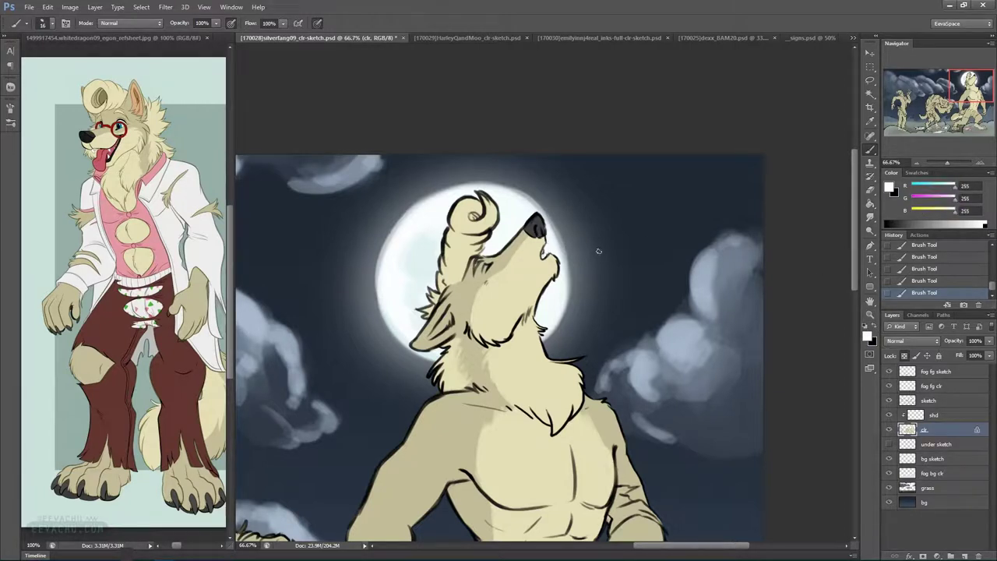
pyautogui.keyDown('alt'); pyautogui.click(134, 107); pyautogui.keyUp('alt')
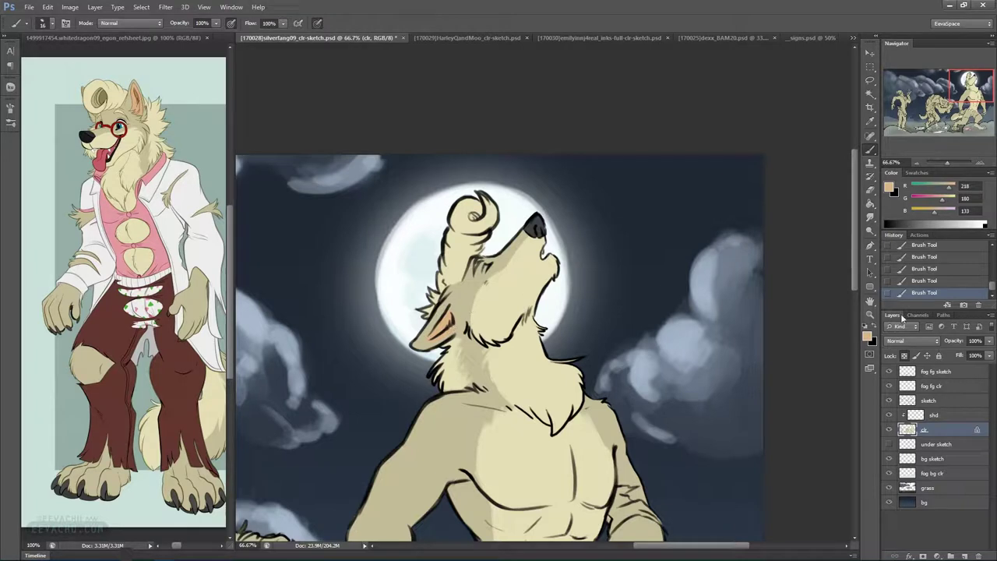
# Draw a round black glasses lens over the large werewolf's eye on the sketch layer
pyautogui.press('d')
pyautogui.click(931, 400)
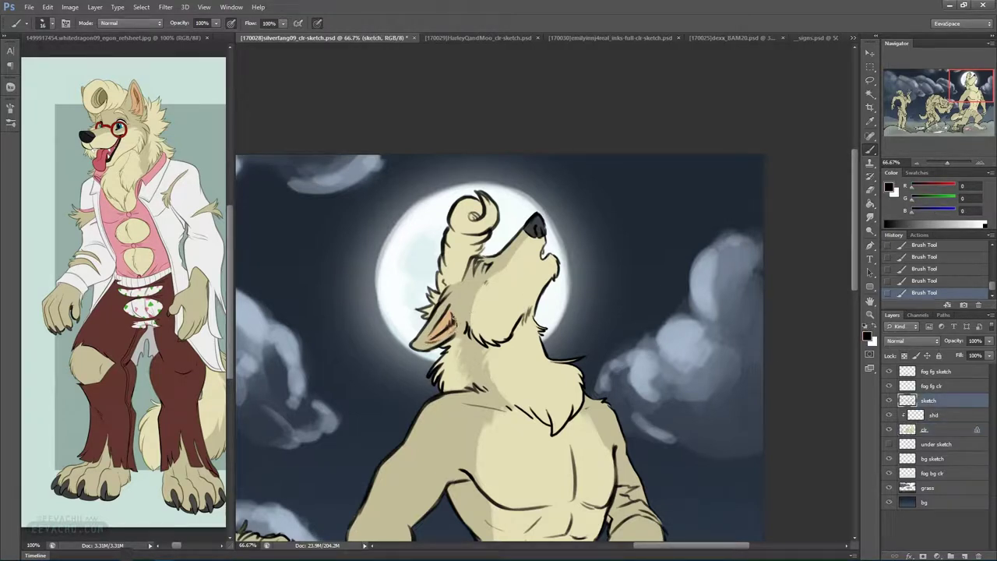
pyautogui.click(939, 429)
pyautogui.keyDown('alt'); pyautogui.click(464, 248); pyautogui.keyUp('alt')
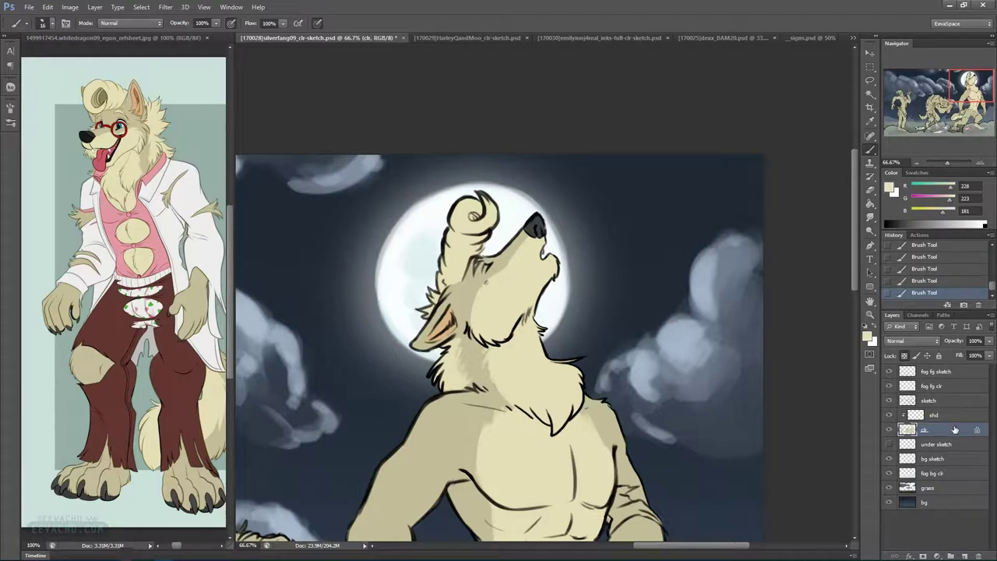
pyautogui.click(939, 400)
pyautogui.click(867, 334)
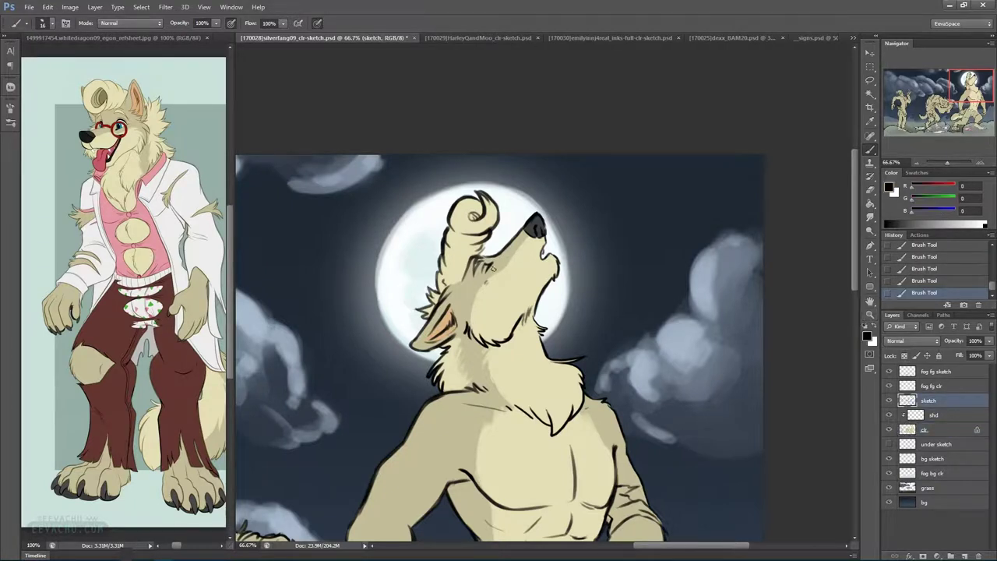
pyautogui.moveTo(488, 281); pyautogui.dragTo(483, 263)
pyautogui.hotkey('ctrl', 'alt', 'z')
pyautogui.hotkey('ctrl', 'alt', 'z')
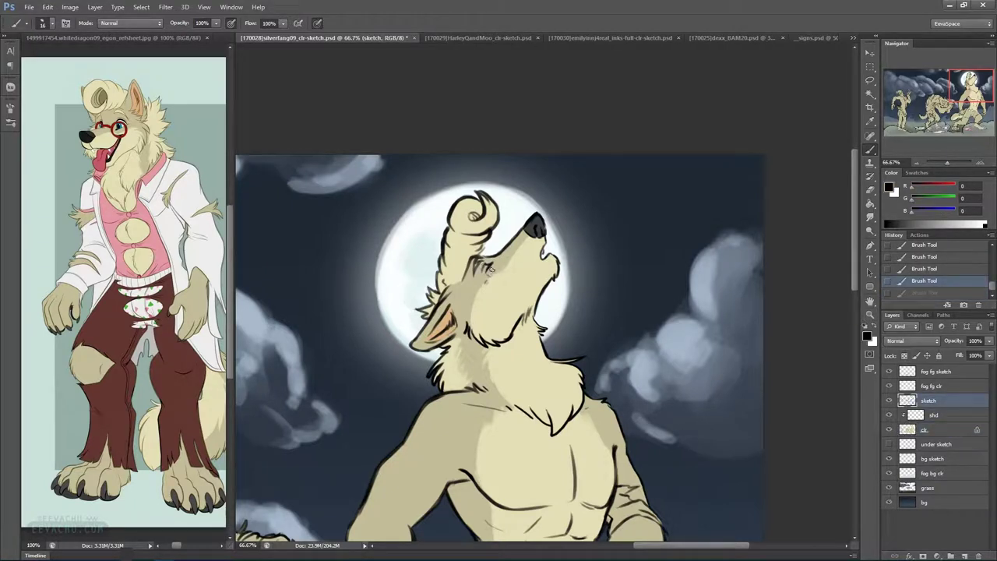
pyautogui.hotkey('ctrl', 'shift', 'z')
pyautogui.hotkey('ctrl', 'shift', 'z')
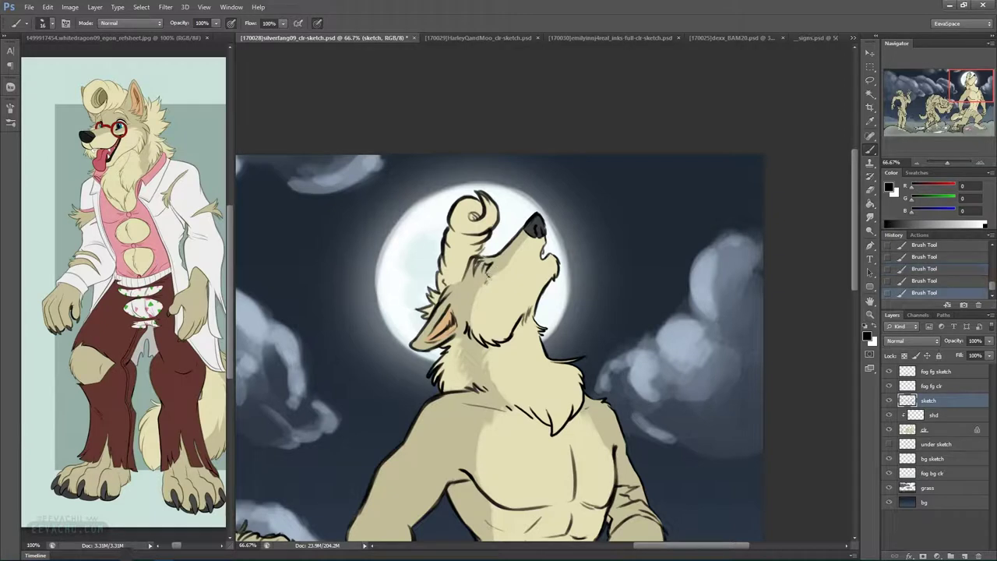
pyautogui.moveTo(489, 268); pyautogui.dragTo(494, 275)
# Erase the excess line work at the upper edge of the glasses lens on the sketch layer
pyautogui.press('e')
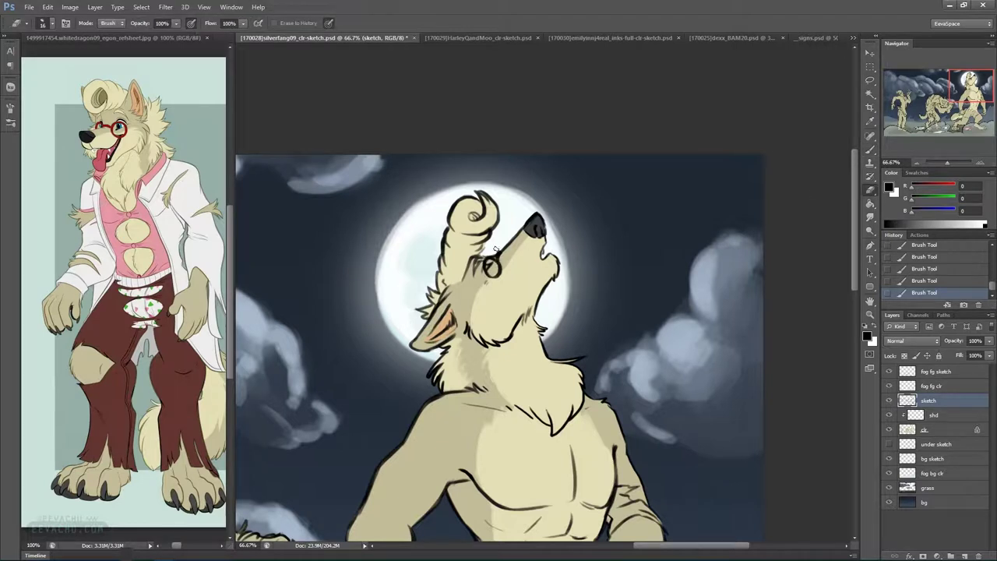
pyautogui.click(487, 264)
pyautogui.click(487, 265)
pyautogui.click(487, 265)
pyautogui.click(488, 265)
pyautogui.click(491, 268)
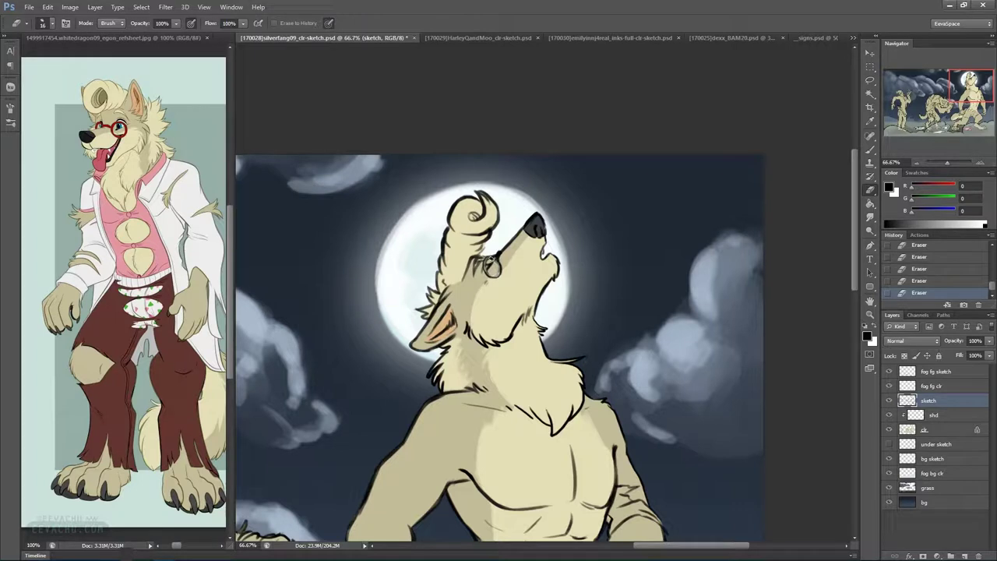
# Redraw the erased part of the lens outline and the eye detail in black
pyautogui.press('b')
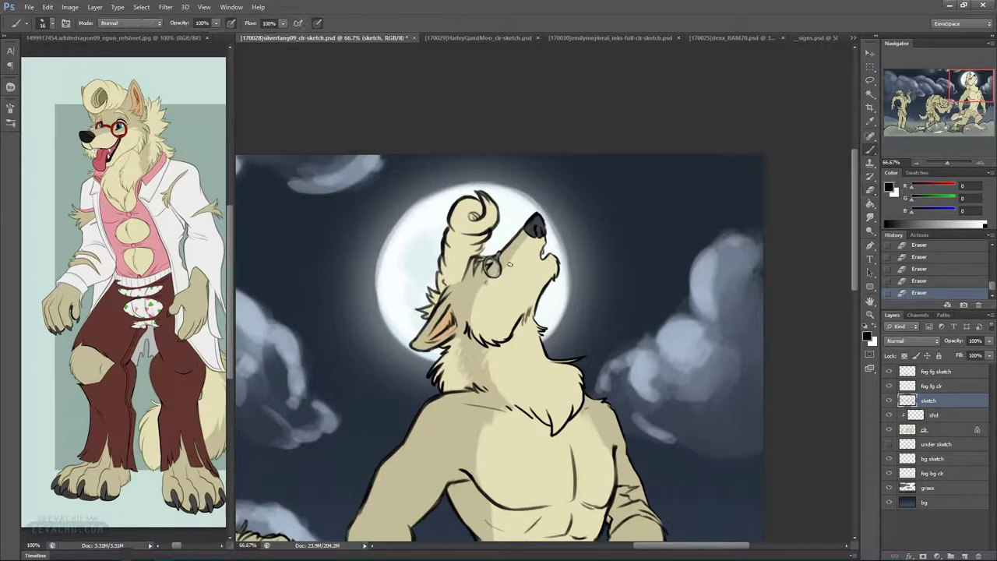
pyautogui.click(491, 267)
pyautogui.click(491, 267)
pyautogui.click(491, 267)
pyautogui.click(491, 268)
pyautogui.click(492, 267)
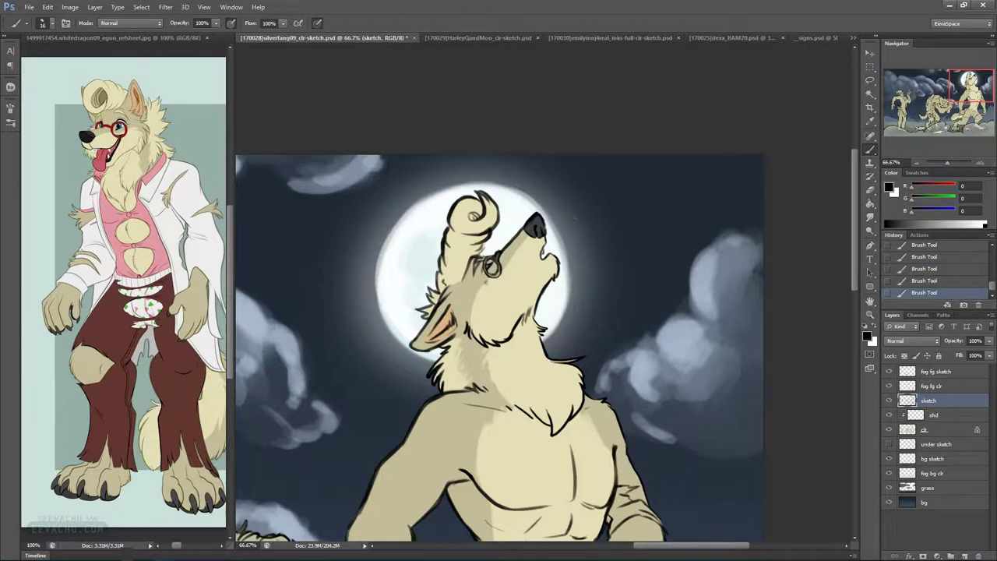
# Thin the lens outline and eye lines with small eraser dabs
pyautogui.press('e')
pyautogui.click(491, 267)
pyautogui.click(492, 268)
pyautogui.click(492, 268)
pyautogui.click(492, 268)
pyautogui.click(492, 267)
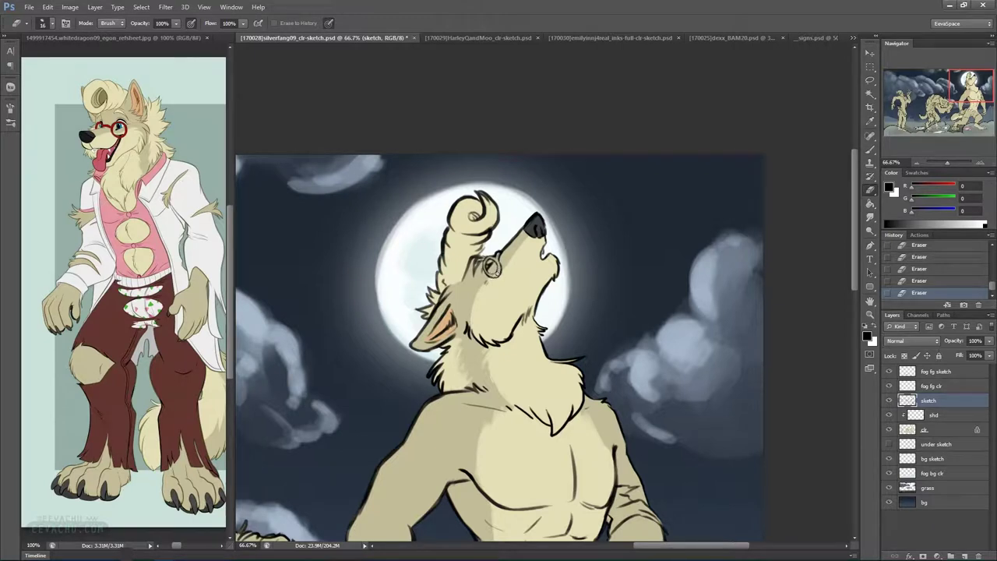
# Strengthen the glasses lens and eye lines in black on the sketch layer and save the document
pyautogui.press('b')
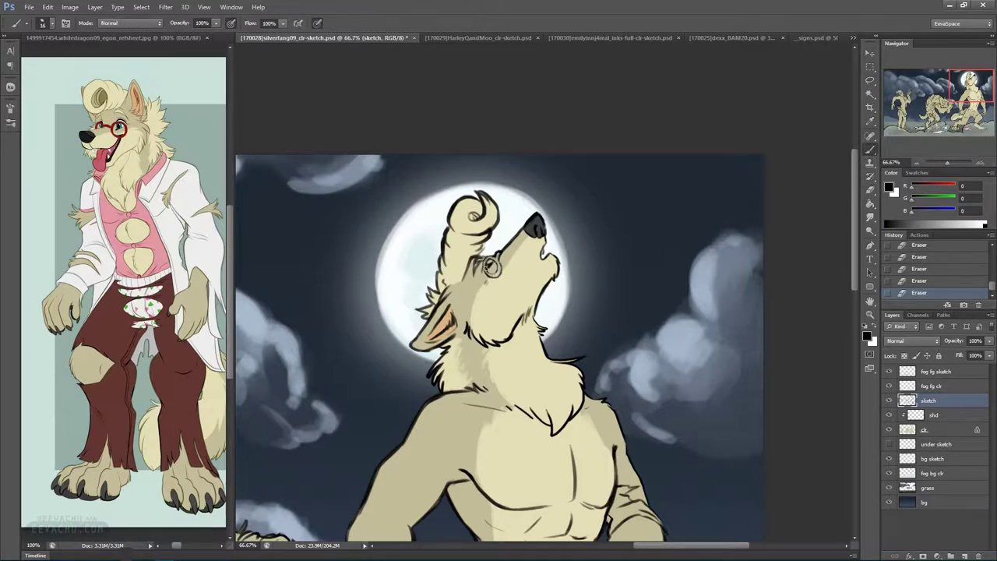
pyautogui.click(489, 266)
pyautogui.click(489, 266)
pyautogui.click(489, 267)
pyautogui.click(489, 266)
pyautogui.click(489, 266)
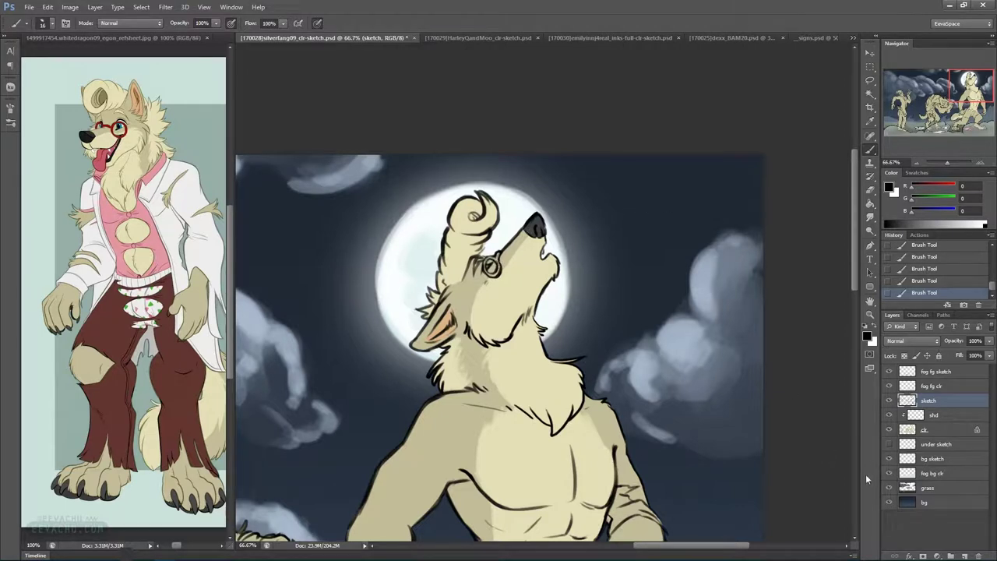
pyautogui.hotkey('ctrl', 's')
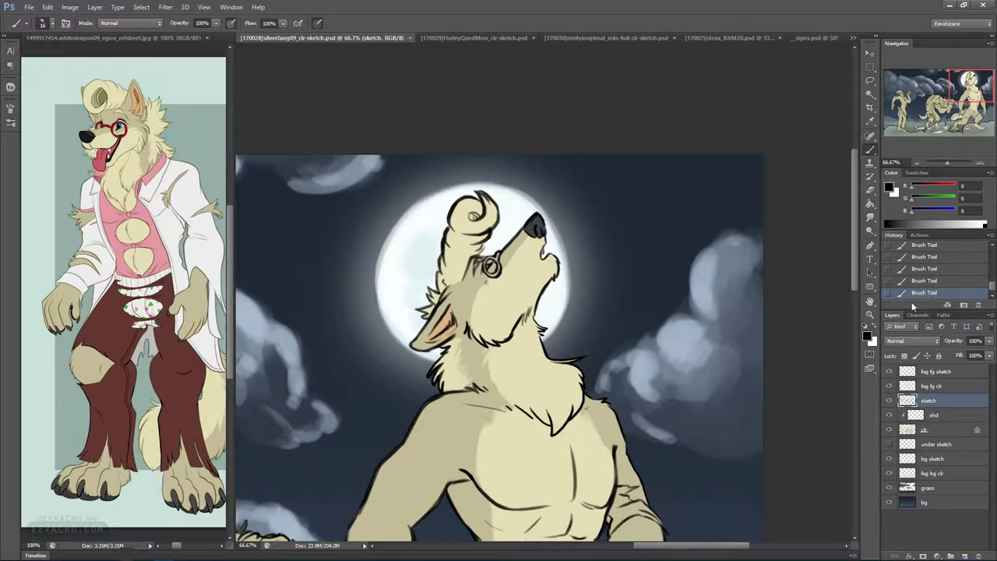
# Colour the large werewolf's glasses on the clr layer with the sampled frame red (158, 11, 21) and lock the layer's transparent pixels
pyautogui.keyDown('alt'); pyautogui.click(126, 126); pyautogui.keyUp('alt')
pyautogui.click(944, 433)
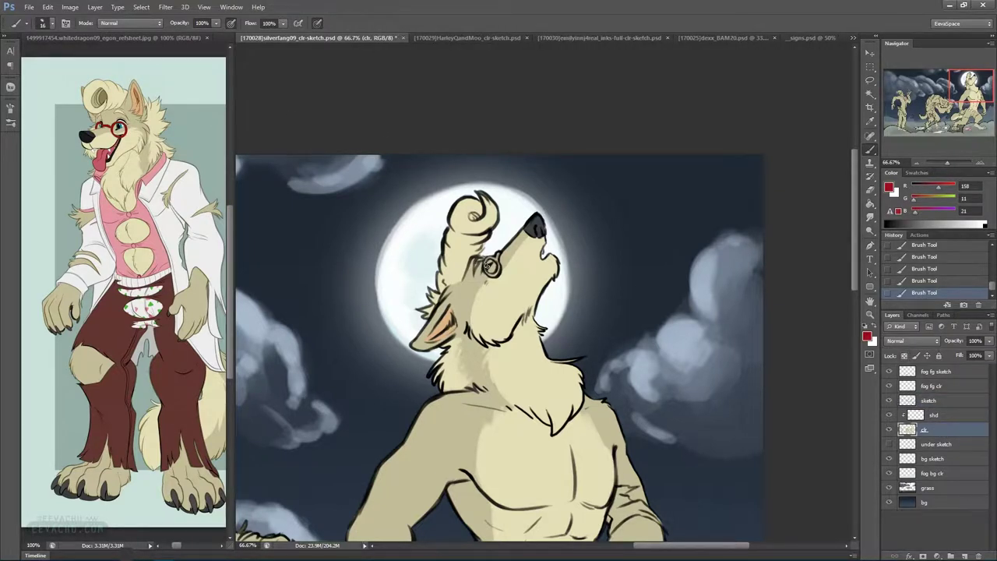
pyautogui.moveTo(486, 257); pyautogui.dragTo(495, 260)
pyautogui.click(905, 355)
# Paint the torn cloth on the large werewolf's upper arm and wrist with the shirt pink (228, 152, 165) sampled from the reference sheet
pyautogui.moveTo(575, 427); pyautogui.dragTo(608, 161)
pyautogui.moveTo(617, 339); pyautogui.dragTo(691, 269)
pyautogui.moveTo(433, 349); pyautogui.dragTo(498, 348)
pyautogui.keyDown('alt'); pyautogui.click(155, 244); pyautogui.keyUp('alt')
pyautogui.moveTo(716, 333); pyautogui.dragTo(534, 442)
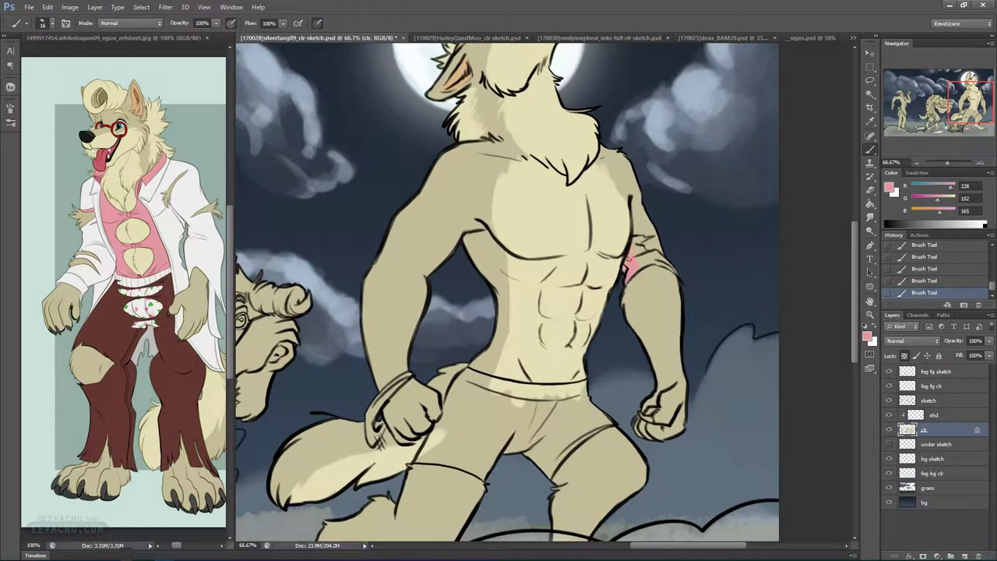
pyautogui.moveTo(642, 237); pyautogui.dragTo(643, 247)
pyautogui.moveTo(617, 387); pyautogui.dragTo(673, 251)
pyautogui.moveTo(451, 276)
pyautogui.mouseDown()
pyautogui.moveTo(582, 265)
pyautogui.moveTo(584, 236)
pyautogui.mouseUp()
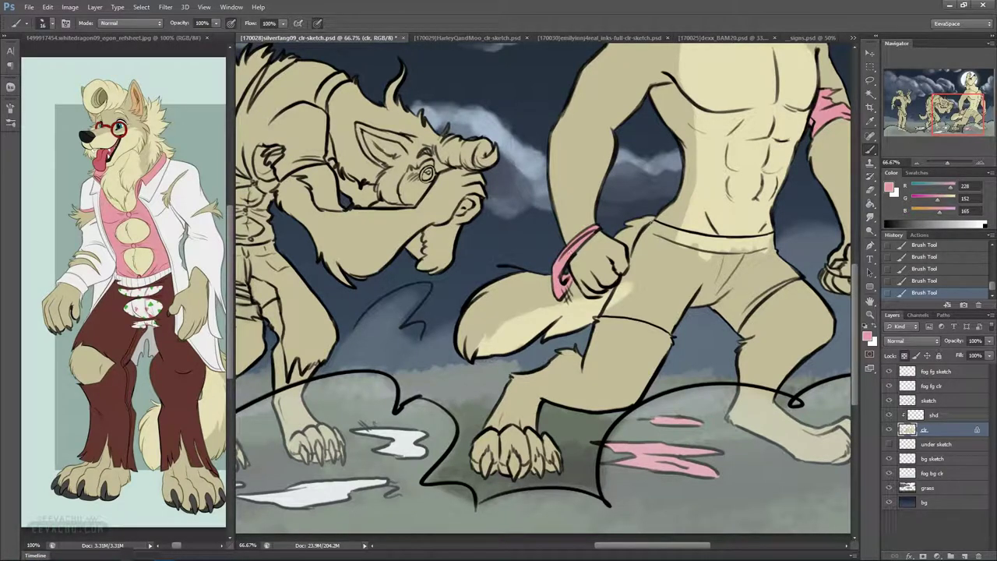
# Block in the large werewolf's shorts with white (255, 255, 255) on the clr layer
pyautogui.moveTo(743, 277); pyautogui.dragTo(588, 279)
pyautogui.press('x')
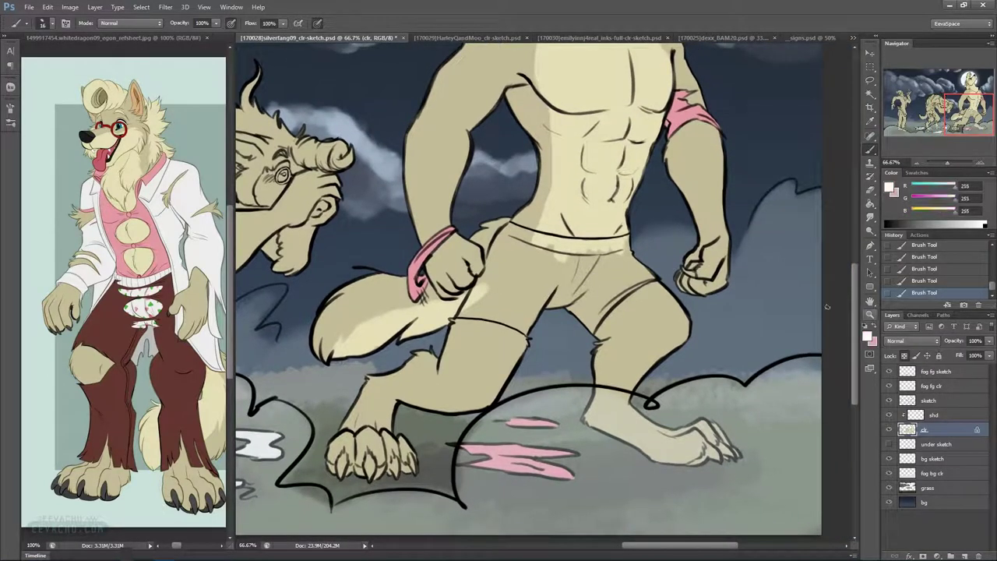
pyautogui.hotkey('ctrl', 'z')
pyautogui.moveTo(511, 265)
pyautogui.mouseDown()
pyautogui.moveTo(517, 295)
pyautogui.moveTo(528, 275)
pyautogui.moveTo(578, 277)
pyautogui.moveTo(618, 262)
pyautogui.moveTo(576, 311)
pyautogui.moveTo(644, 238)
pyautogui.mouseUp()
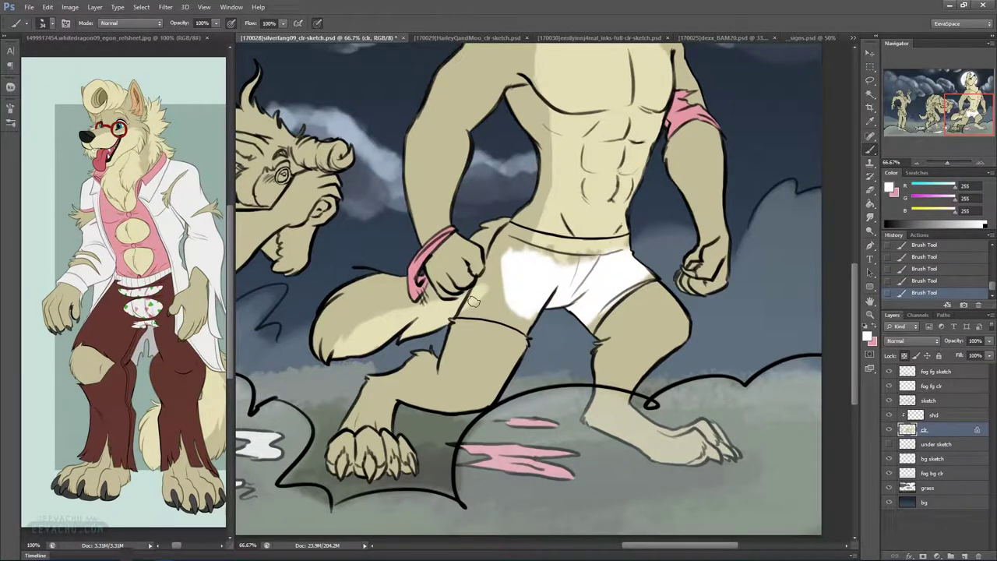
pyautogui.moveTo(464, 314); pyautogui.dragTo(510, 324)
pyautogui.hotkey('ctrl', 'z')
pyautogui.hotkey('ctrl', 'alt', 'z')
pyautogui.hotkey('ctrl', 'alt', 'z')
pyautogui.hotkey('ctrl', 'alt', 'z')
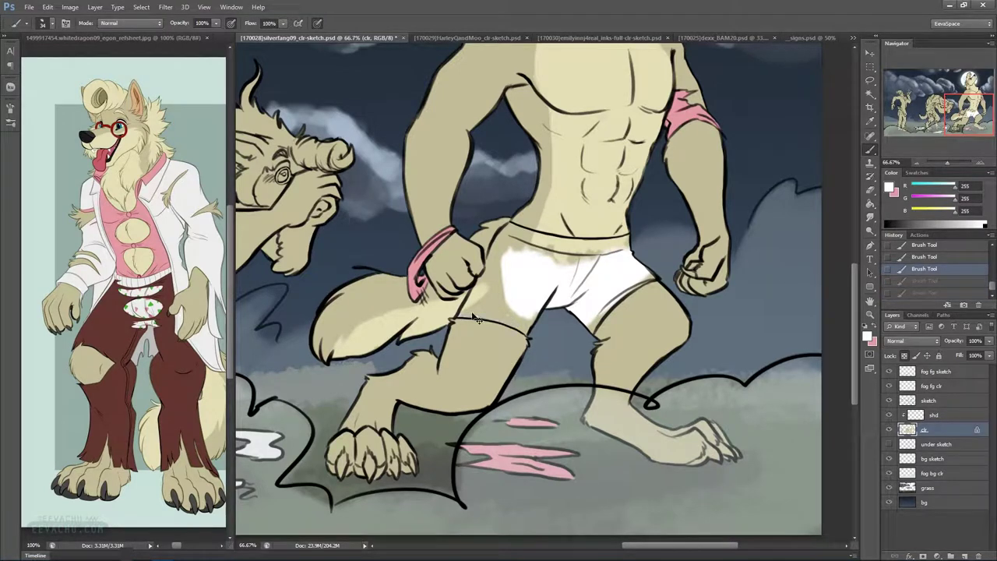
# Complete the white fill of the shorts along the thigh, hip, waistband and leg hem
pyautogui.moveTo(464, 314)
pyautogui.mouseDown()
pyautogui.moveTo(527, 330)
pyautogui.moveTo(520, 304)
pyautogui.moveTo(544, 308)
pyautogui.moveTo(515, 313)
pyautogui.moveTo(499, 290)
pyautogui.moveTo(469, 306)
pyautogui.moveTo(497, 248)
pyautogui.moveTo(490, 267)
pyautogui.moveTo(497, 254)
pyautogui.moveTo(500, 280)
pyautogui.moveTo(513, 233)
pyautogui.mouseUp()
pyautogui.keyDown('alt'); pyautogui.click(478, 256); pyautogui.keyUp('alt')
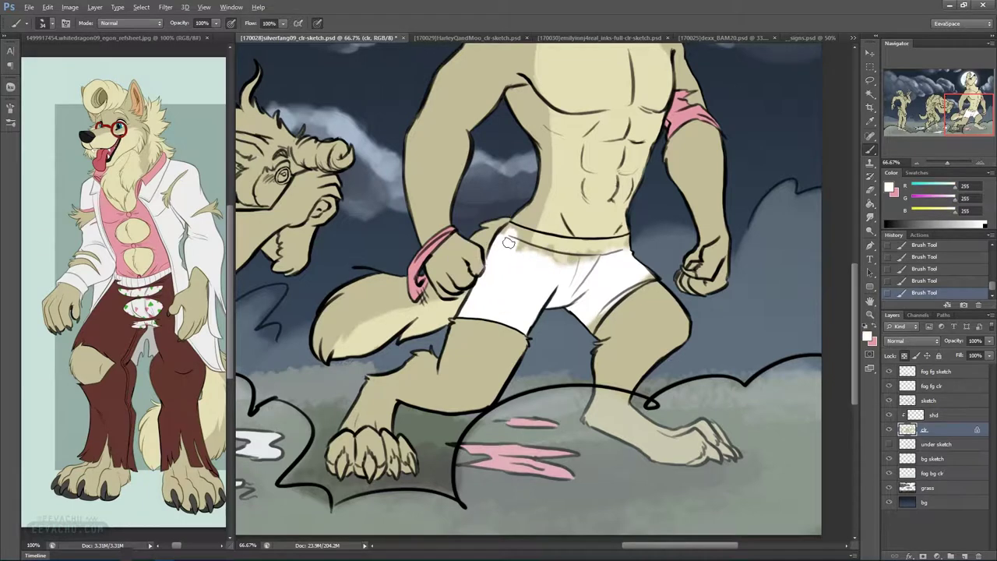
pyautogui.moveTo(504, 239)
pyautogui.mouseDown()
pyautogui.moveTo(532, 226)
pyautogui.moveTo(511, 226)
pyautogui.moveTo(537, 240)
pyautogui.moveTo(512, 232)
pyautogui.moveTo(582, 264)
pyautogui.moveTo(528, 236)
pyautogui.moveTo(642, 237)
pyautogui.mouseUp()
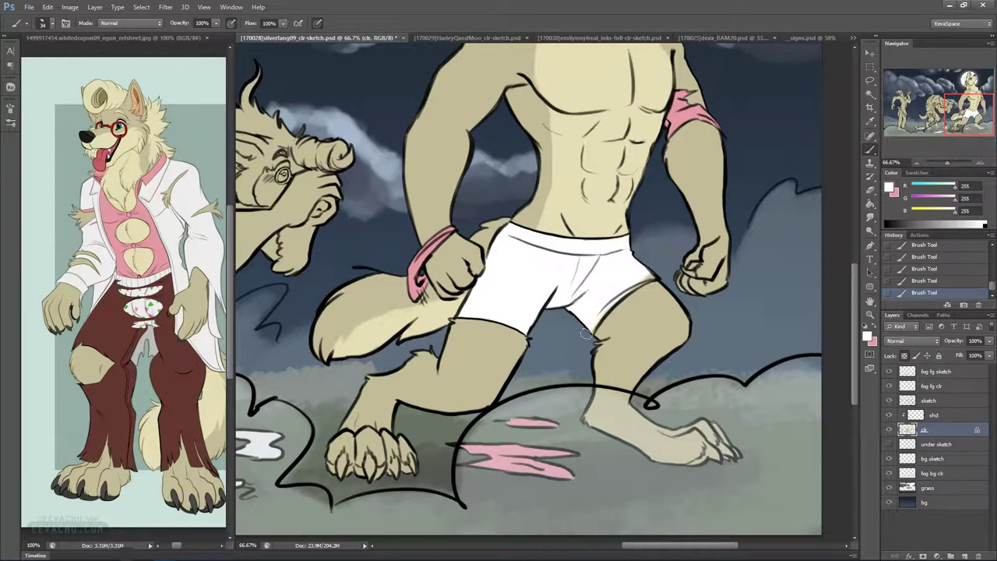
pyautogui.moveTo(648, 277)
pyautogui.mouseDown()
pyautogui.moveTo(620, 289)
pyautogui.moveTo(643, 279)
pyautogui.mouseUp()
# Touch up the large werewolf's belly and neck fur edges with the cream and tan sampled from the drawing
pyautogui.scroll(5, 648, 273)
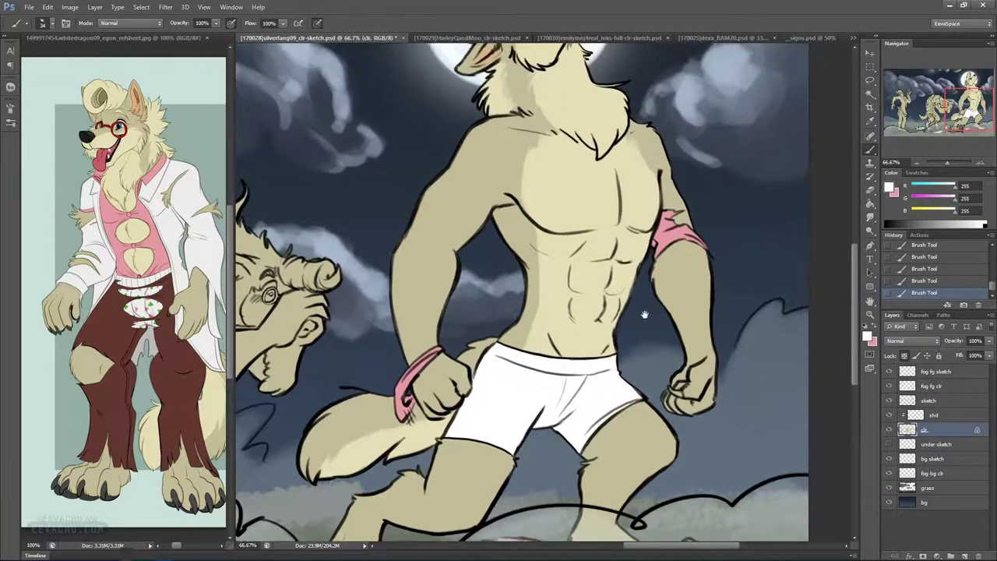
pyautogui.scroll(1, 647, 311)
pyautogui.keyDown('alt'); pyautogui.click(565, 305); pyautogui.keyUp('alt')
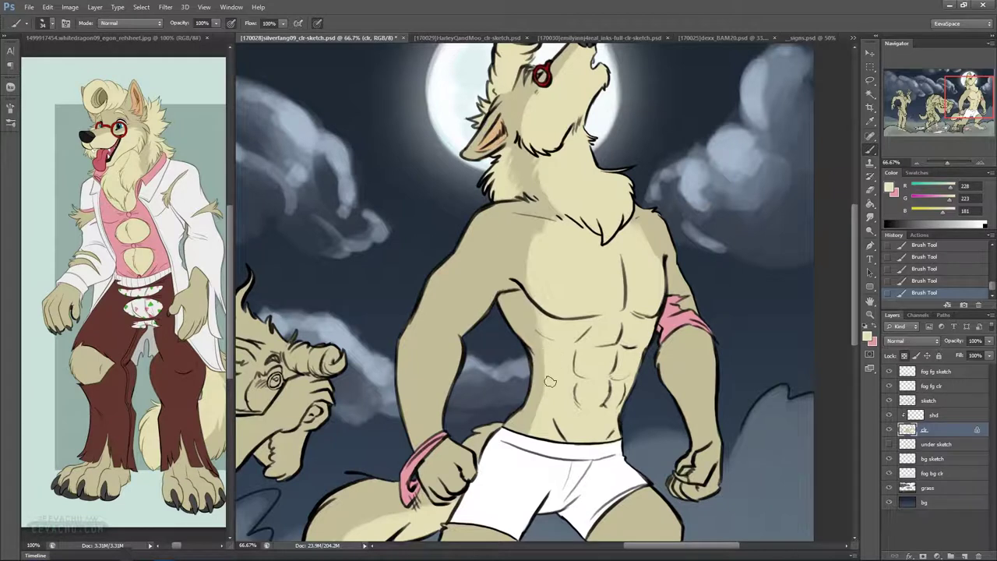
pyautogui.keyDown('alt'); pyautogui.click(526, 421); pyautogui.keyUp('alt')
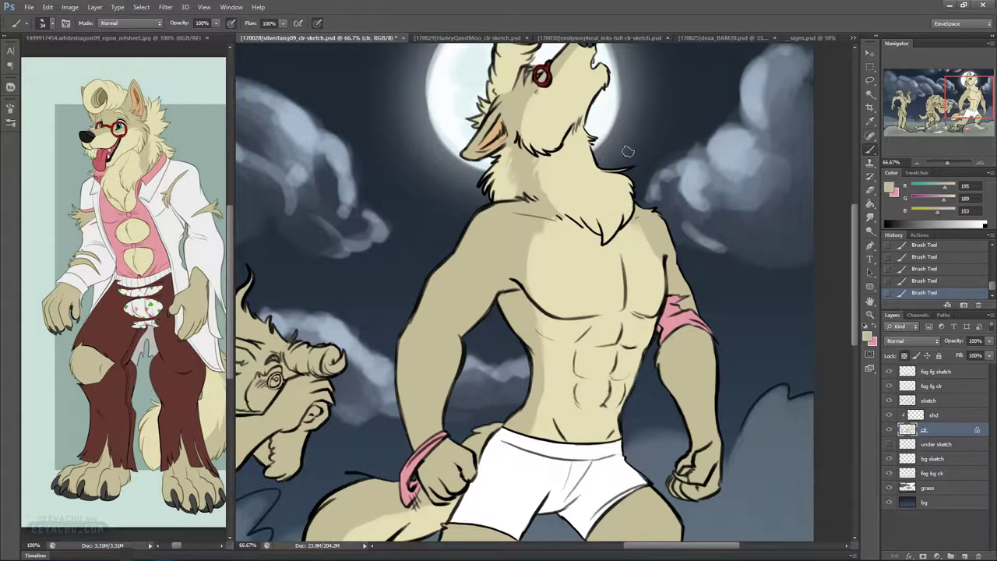
pyautogui.keyDown('alt'); pyautogui.click(589, 191); pyautogui.keyUp('alt')
pyautogui.moveTo(543, 324); pyautogui.dragTo(691, 268)
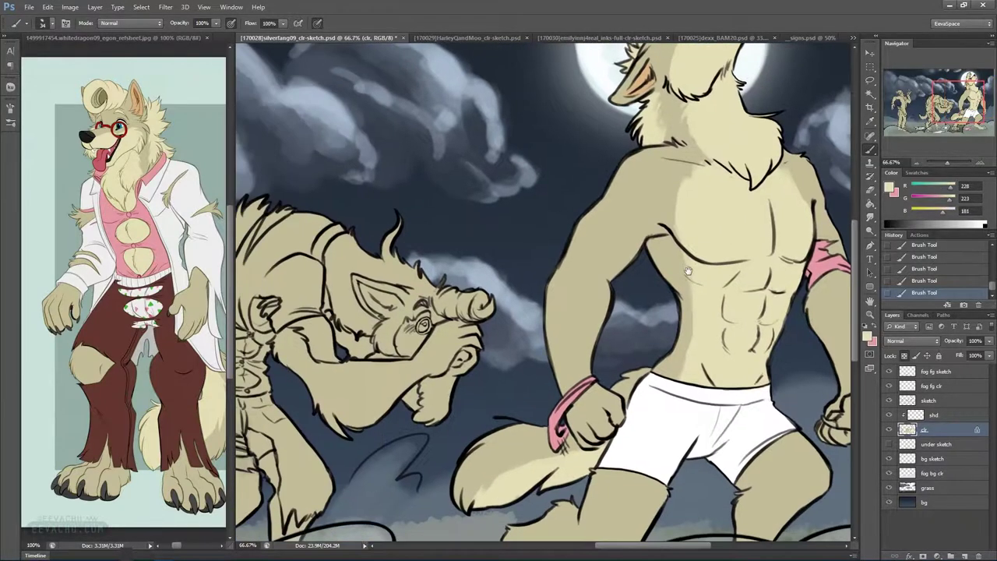
# Mix a yellow (228, 223, 155) and paint the standing man's hair with it on the clr layer
pyautogui.moveTo(440, 283)
pyautogui.mouseDown()
pyautogui.moveTo(446, 314)
pyautogui.moveTo(470, 318)
pyautogui.moveTo(488, 299)
pyautogui.moveTo(486, 314)
pyautogui.moveTo(714, 310)
pyautogui.mouseUp()
pyautogui.moveTo(406, 395); pyautogui.dragTo(683, 356)
pyautogui.moveTo(274, 136)
pyautogui.mouseDown()
pyautogui.moveTo(297, 112)
pyautogui.moveTo(322, 104)
pyautogui.moveTo(301, 148)
pyautogui.moveTo(323, 109)
pyautogui.moveTo(368, 164)
pyautogui.mouseUp()
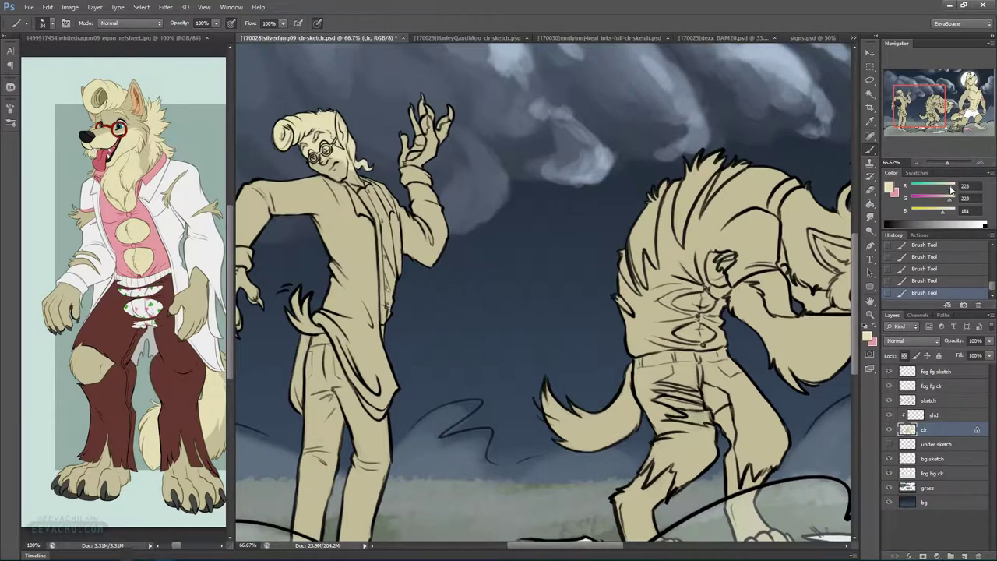
pyautogui.moveTo(943, 210); pyautogui.dragTo(939, 214)
pyautogui.moveTo(281, 123)
pyautogui.mouseDown()
pyautogui.moveTo(326, 101)
pyautogui.moveTo(351, 116)
pyautogui.moveTo(368, 167)
pyautogui.mouseUp()
pyautogui.moveTo(320, 131); pyautogui.dragTo(310, 134)
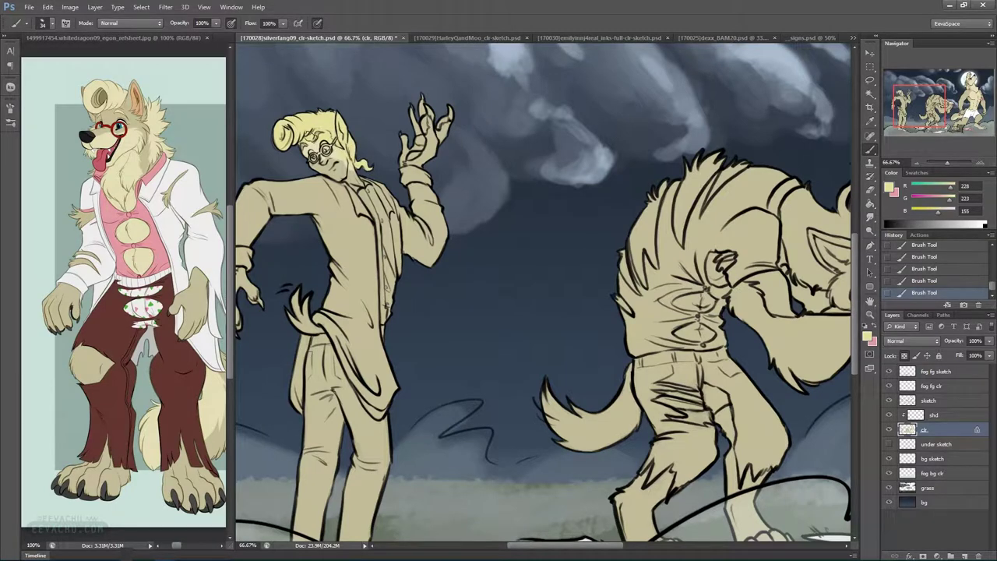
# Mix a light skin tone (255, 231, 200) and block in the standing man's lower face, neck, fingers, wrist and ankle
pyautogui.moveTo(508, 341); pyautogui.dragTo(576, 340)
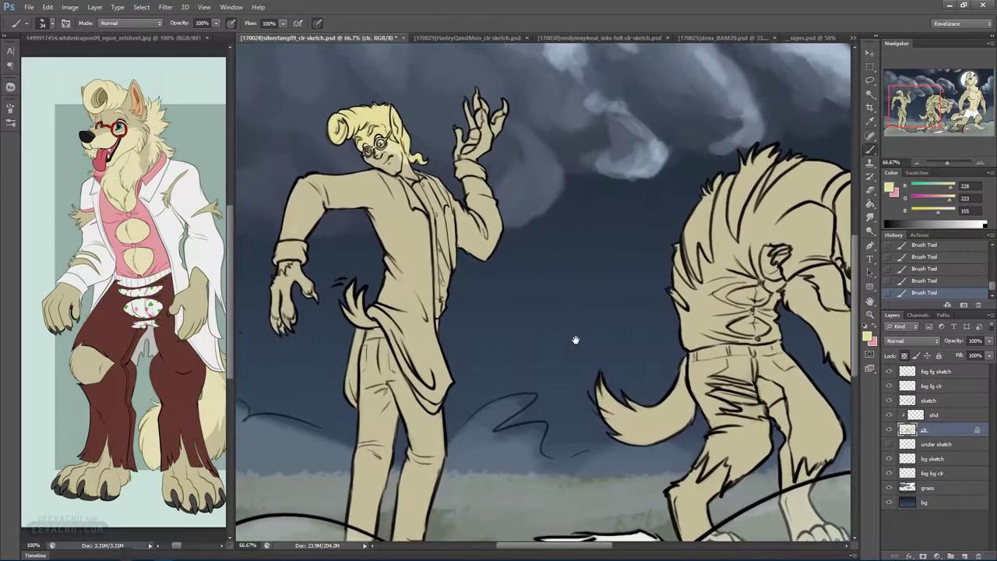
pyautogui.click(957, 189)
pyautogui.moveTo(950, 199); pyautogui.dragTo(951, 199)
pyautogui.click(946, 210)
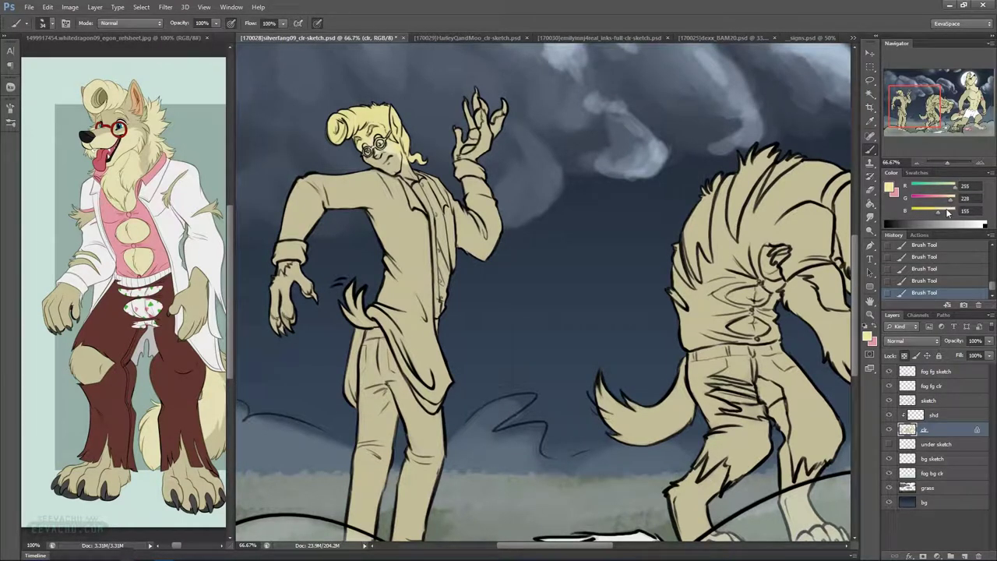
pyautogui.moveTo(458, 146)
pyautogui.mouseDown()
pyautogui.moveTo(459, 134)
pyautogui.moveTo(458, 151)
pyautogui.mouseUp()
pyautogui.moveTo(953, 203); pyautogui.dragTo(951, 201)
pyautogui.moveTo(455, 144)
pyautogui.mouseDown()
pyautogui.moveTo(457, 154)
pyautogui.moveTo(470, 141)
pyautogui.moveTo(472, 101)
pyautogui.mouseUp()
pyautogui.moveTo(382, 160)
pyautogui.mouseDown()
pyautogui.moveTo(367, 161)
pyautogui.moveTo(407, 167)
pyautogui.mouseUp()
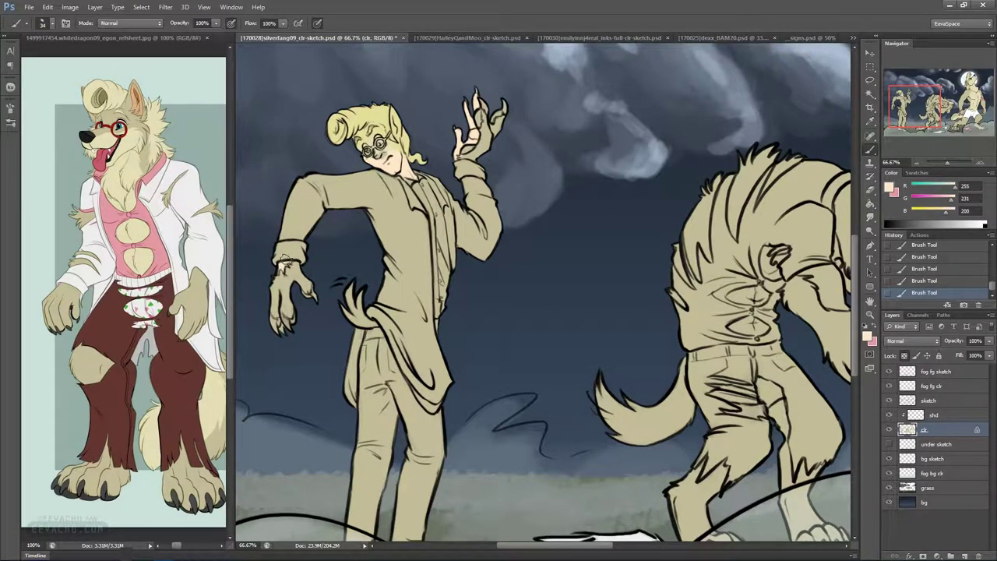
pyautogui.moveTo(490, 294); pyautogui.dragTo(479, 222)
pyautogui.moveTo(343, 468)
pyautogui.mouseDown()
pyautogui.moveTo(351, 480)
pyautogui.moveTo(364, 463)
pyautogui.mouseUp()
# Fill the man's forehead, cheek, the area around his glasses and his ear with the skin tone (255, 231, 200)
pyautogui.scroll(5, 514, 440)
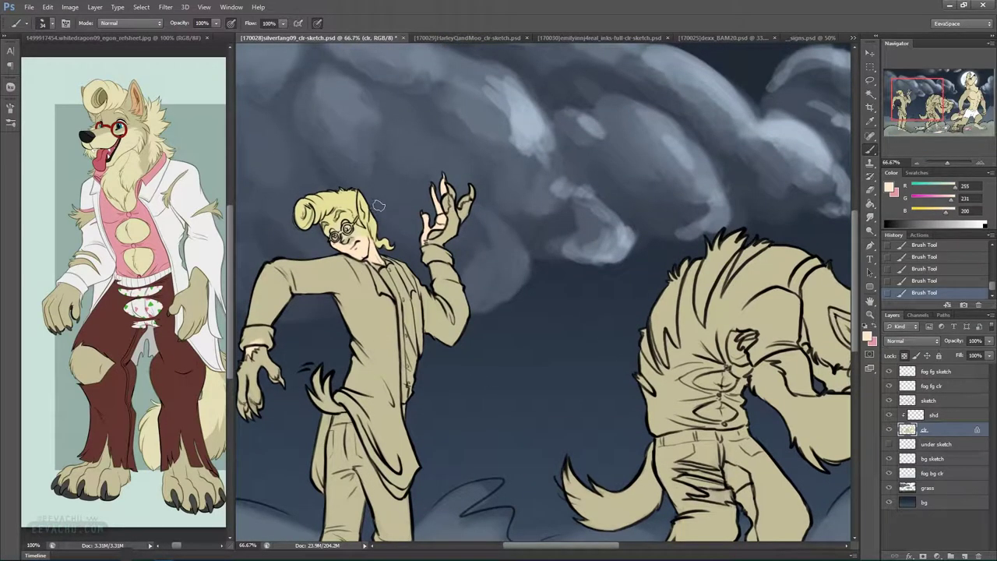
pyautogui.hotkey('ctrl', '+')
pyautogui.moveTo(392, 208); pyautogui.dragTo(538, 310)
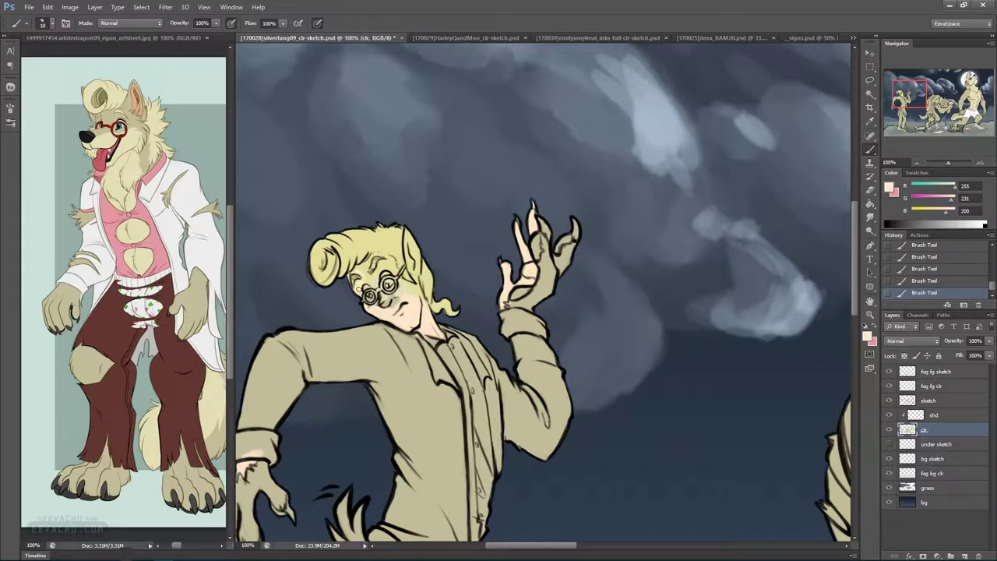
pyautogui.click(905, 355)
pyautogui.click(903, 355)
pyautogui.click(904, 355)
pyautogui.moveTo(406, 297); pyautogui.dragTo(380, 302)
pyautogui.moveTo(388, 263); pyautogui.dragTo(371, 273)
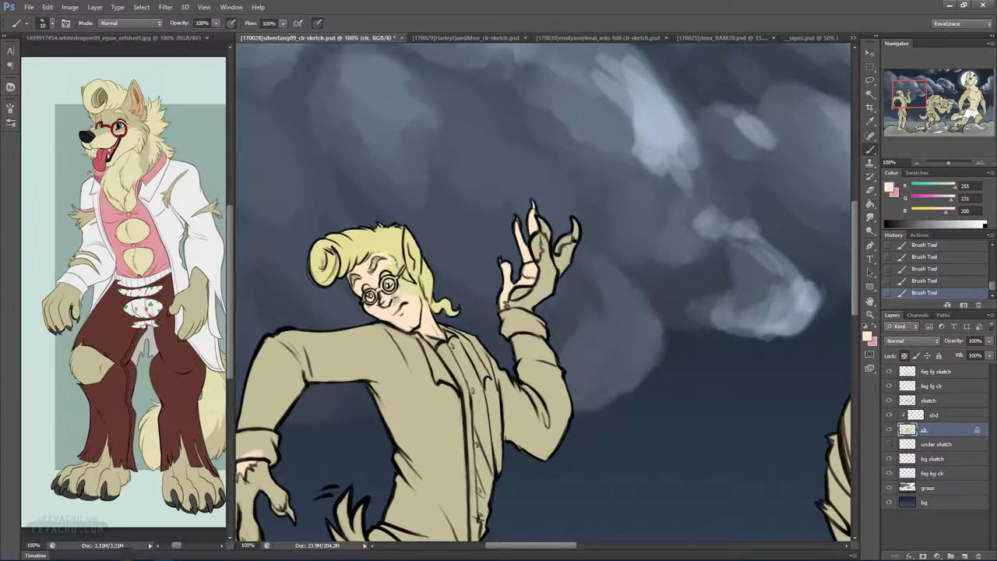
pyautogui.moveTo(389, 285)
pyautogui.mouseDown()
pyautogui.moveTo(396, 302)
pyautogui.moveTo(401, 289)
pyautogui.mouseUp()
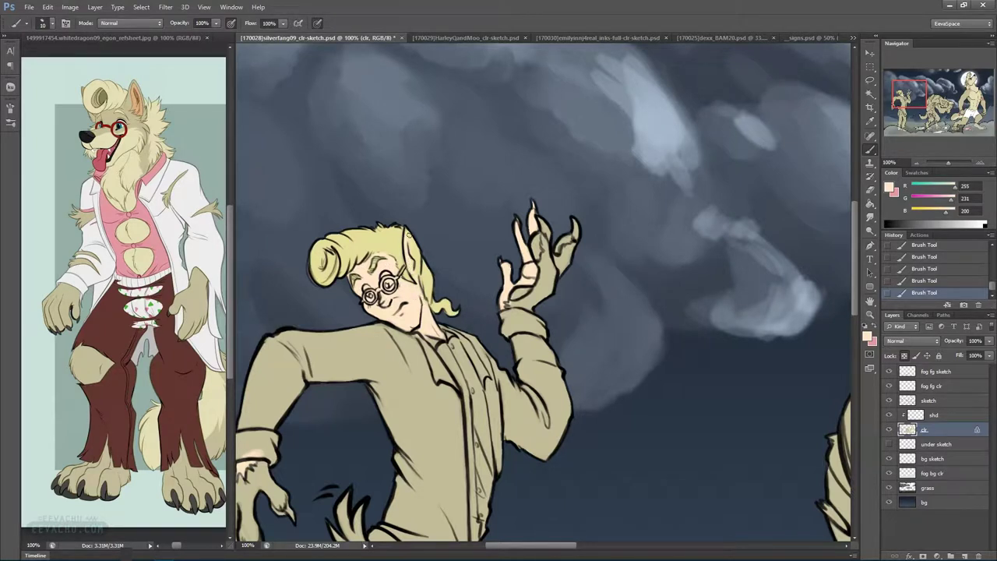
pyautogui.click(904, 356)
pyautogui.keyDown('alt'); pyautogui.click(427, 278); pyautogui.keyUp('alt')
# Refine the man's raised hand with sampled tan (195, 189, 153) at the wrist and skin tone (255, 231, 200) on the fingers
pyautogui.keyDown('alt'); pyautogui.click(472, 346); pyautogui.keyUp('alt')
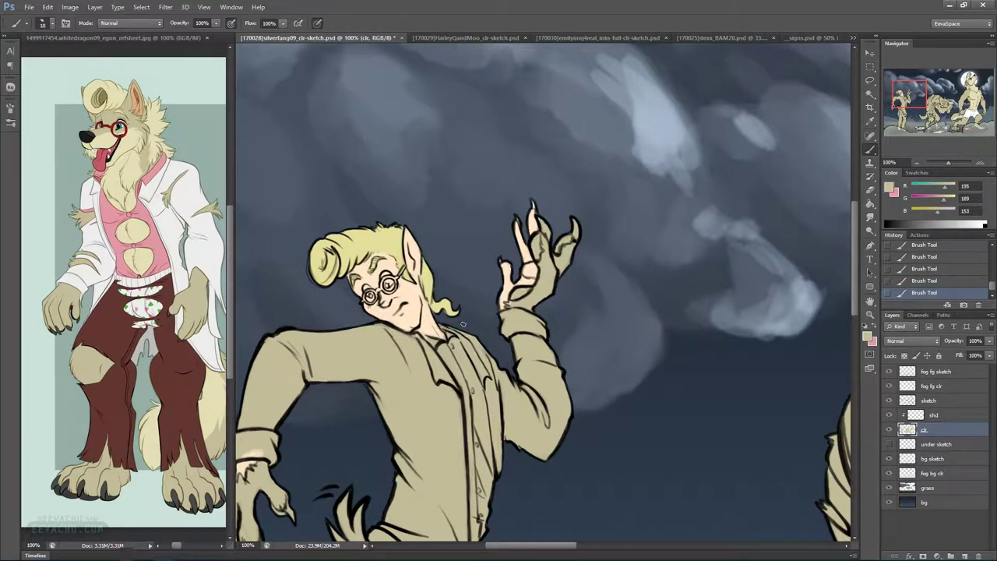
pyautogui.moveTo(491, 300); pyautogui.dragTo(508, 328)
pyautogui.keyDown('alt'); pyautogui.click(507, 290); pyautogui.keyUp('alt')
pyautogui.moveTo(505, 277)
pyautogui.mouseDown()
pyautogui.moveTo(502, 265)
pyautogui.moveTo(511, 266)
pyautogui.mouseUp()
pyautogui.moveTo(515, 232); pyautogui.dragTo(524, 225)
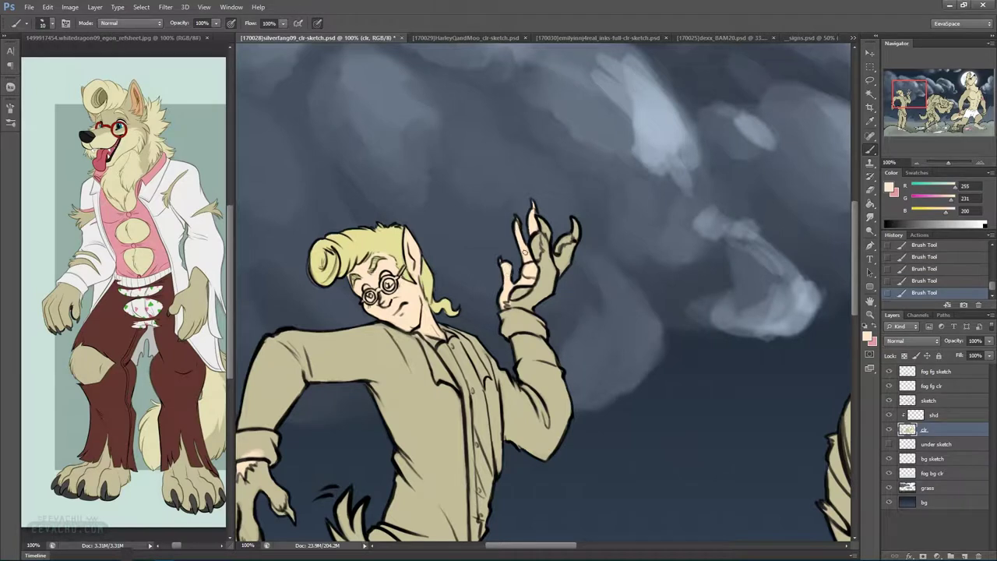
pyautogui.moveTo(530, 231); pyautogui.dragTo(531, 213)
# Paint the claws on both of the man's hands with dark grey (73, 74, 76)
pyautogui.keyDown('alt'); pyautogui.click(495, 176); pyautogui.keyUp('alt')
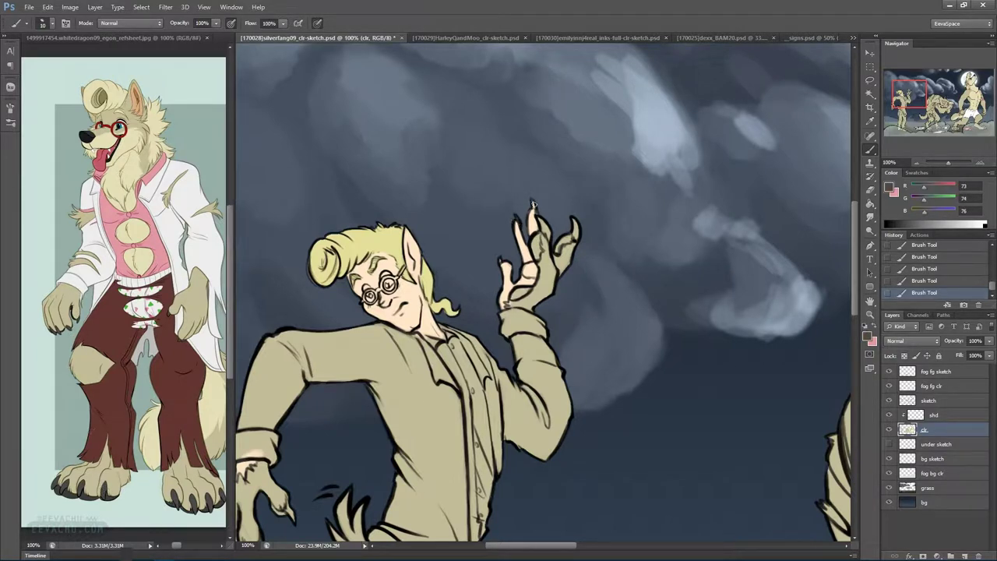
pyautogui.moveTo(543, 231); pyautogui.dragTo(533, 204)
pyautogui.moveTo(573, 221); pyautogui.dragTo(576, 238)
pyautogui.moveTo(626, 356); pyautogui.dragTo(699, 311)
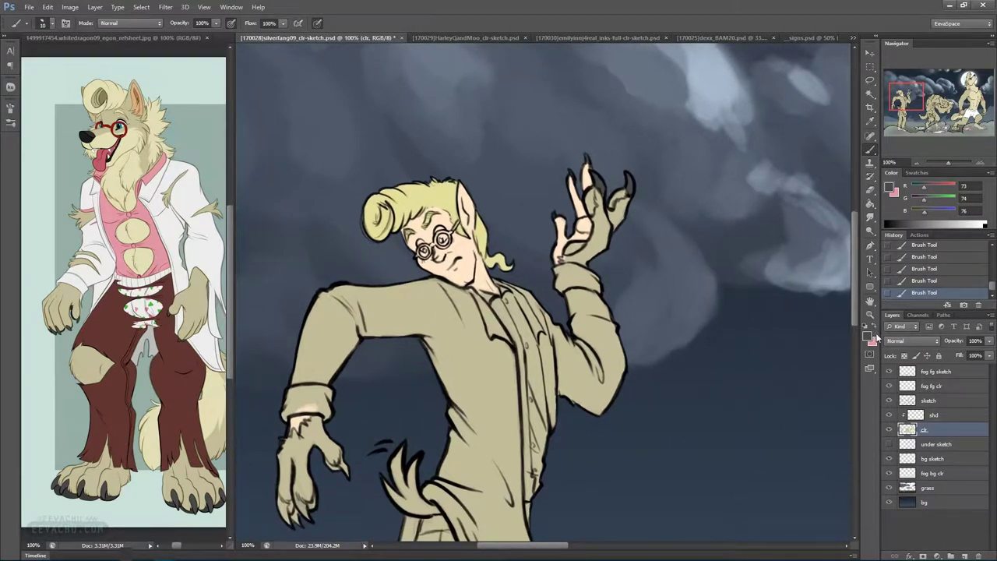
pyautogui.moveTo(308, 514)
pyautogui.mouseDown()
pyautogui.moveTo(296, 499)
pyautogui.moveTo(282, 522)
pyautogui.moveTo(296, 521)
pyautogui.mouseUp()
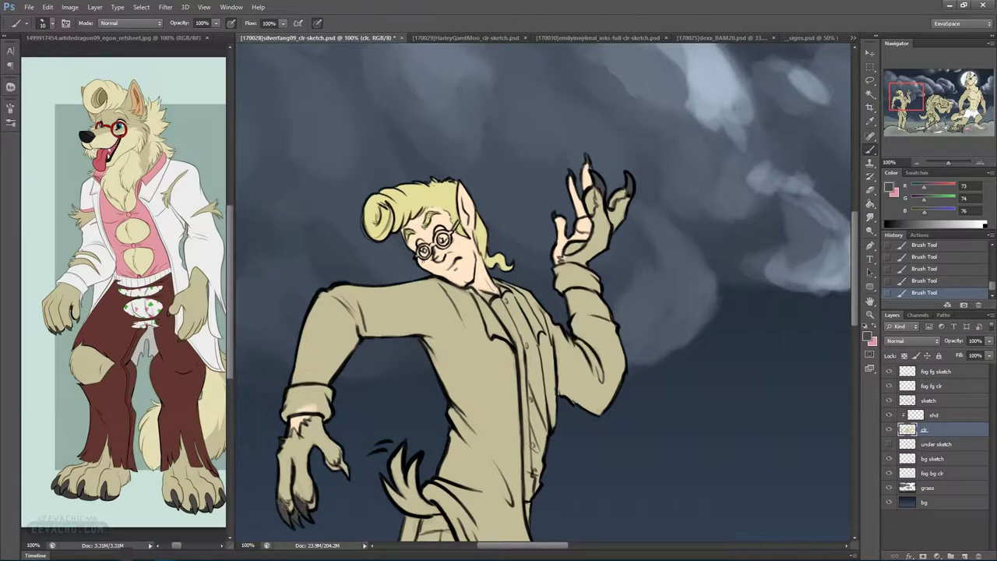
pyautogui.moveTo(340, 464)
pyautogui.mouseDown()
pyautogui.moveTo(347, 472)
pyautogui.moveTo(341, 455)
pyautogui.mouseUp()
# Darken the lowered hand's claws with near-black (38, 38, 38) sampled from the reference sheet and erase the spill around them
pyautogui.keyDown('alt'); pyautogui.click(173, 508); pyautogui.keyUp('alt')
pyautogui.moveTo(290, 511); pyautogui.dragTo(292, 504)
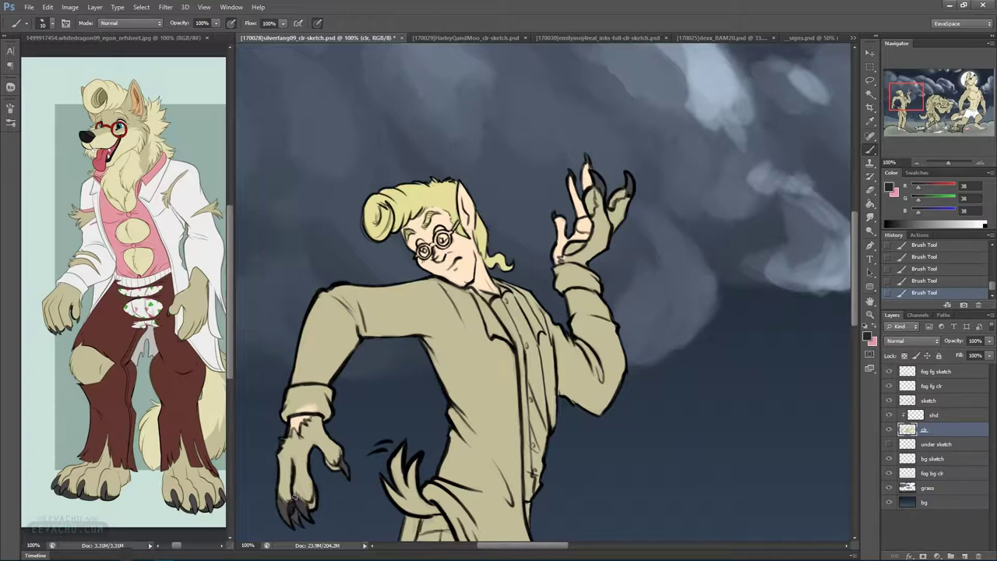
pyautogui.moveTo(310, 507); pyautogui.dragTo(311, 505)
pyautogui.press('e')
pyautogui.moveTo(293, 520); pyautogui.dragTo(294, 523)
pyautogui.moveTo(293, 518); pyautogui.dragTo(299, 520)
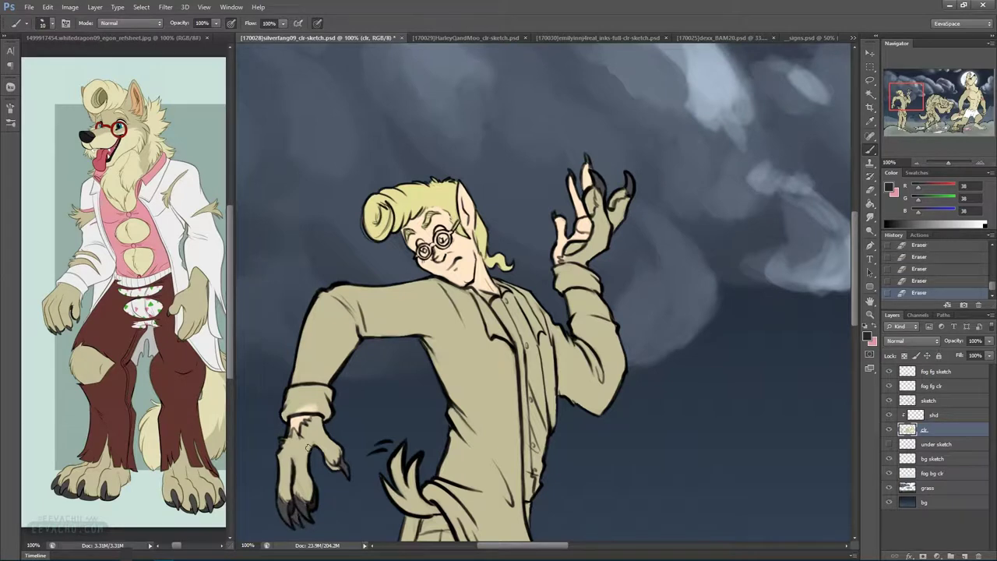
# Touch up the man's lowered hand with the tan fur colour (195, 189, 153) and undo the stray stroke by the coat
pyautogui.press('b')
pyautogui.moveTo(328, 463); pyautogui.dragTo(313, 434)
pyautogui.keyDown('alt'); pyautogui.click(329, 451); pyautogui.keyUp('alt')
pyautogui.click(331, 362)
pyautogui.click(904, 355)
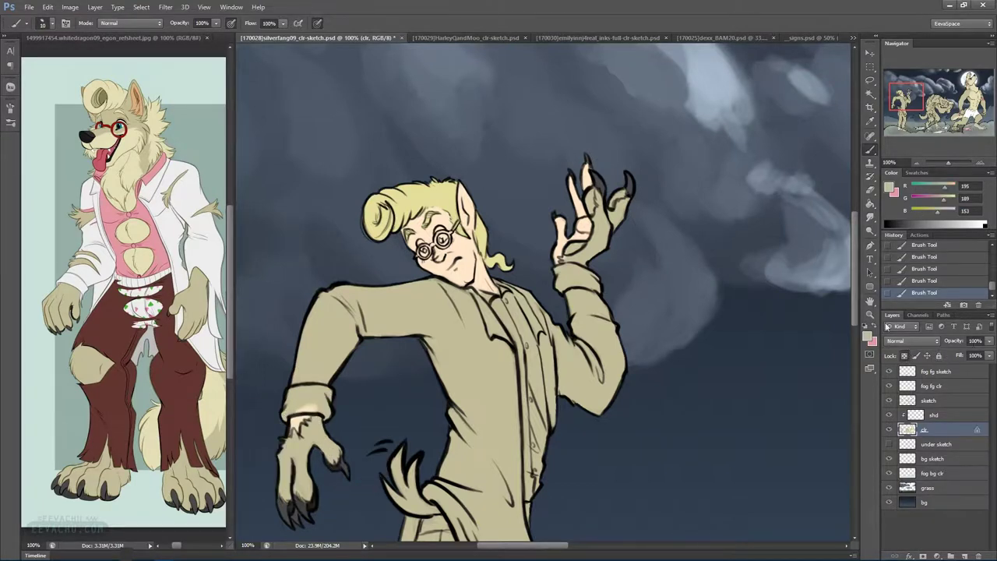
pyautogui.click(904, 354)
pyautogui.moveTo(557, 411); pyautogui.dragTo(554, 395)
pyautogui.hotkey('ctrl', 'z')
# Lock the clr layer's transparent pixels and paint the man's shirt and collar pink (228, 152, 165)
pyautogui.moveTo(566, 469); pyautogui.dragTo(585, 352)
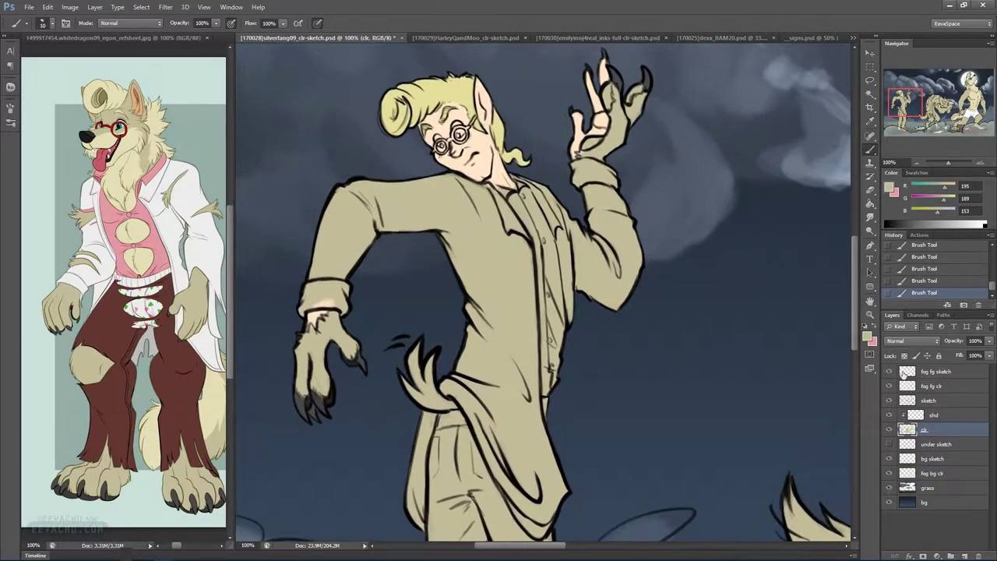
pyautogui.click(875, 330)
pyautogui.click(904, 356)
pyautogui.moveTo(551, 342)
pyautogui.mouseDown()
pyautogui.moveTo(544, 369)
pyautogui.moveTo(548, 391)
pyautogui.moveTo(546, 265)
pyautogui.moveTo(516, 233)
pyautogui.moveTo(554, 226)
pyautogui.mouseUp()
pyautogui.moveTo(550, 186)
pyautogui.mouseDown()
pyautogui.moveTo(502, 193)
pyautogui.moveTo(524, 187)
pyautogui.mouseUp()
pyautogui.keyDown('alt'); pyautogui.click(503, 175); pyautogui.keyUp('alt')
pyautogui.keyDown('alt'); pyautogui.click(536, 211); pyautogui.keyUp('alt')
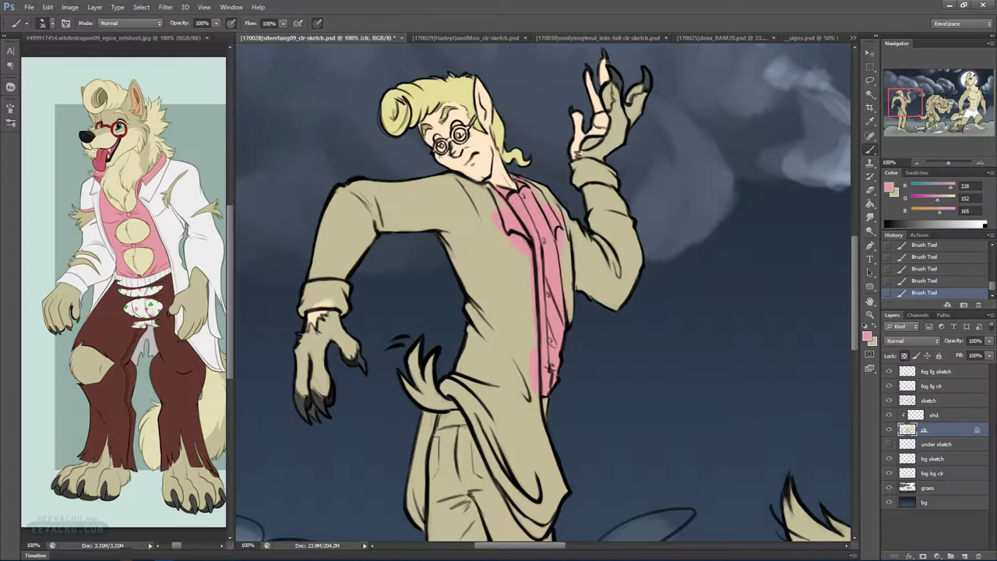
# Fill the man's trousers with the dark brown-red (99, 54, 49) sampled from the reference sheet's pants
pyautogui.moveTo(681, 456); pyautogui.dragTo(656, 374)
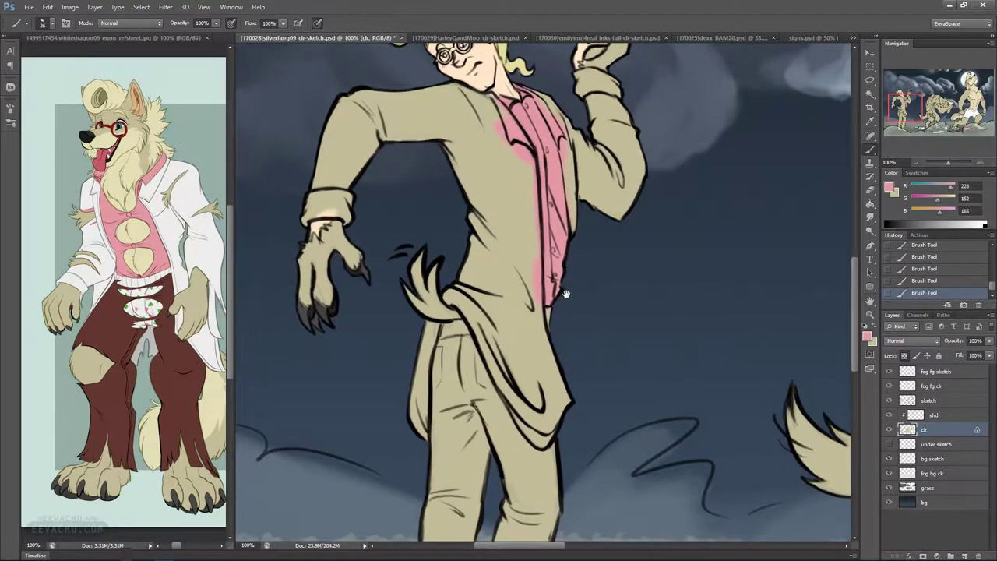
pyautogui.scroll(-3, 566, 300)
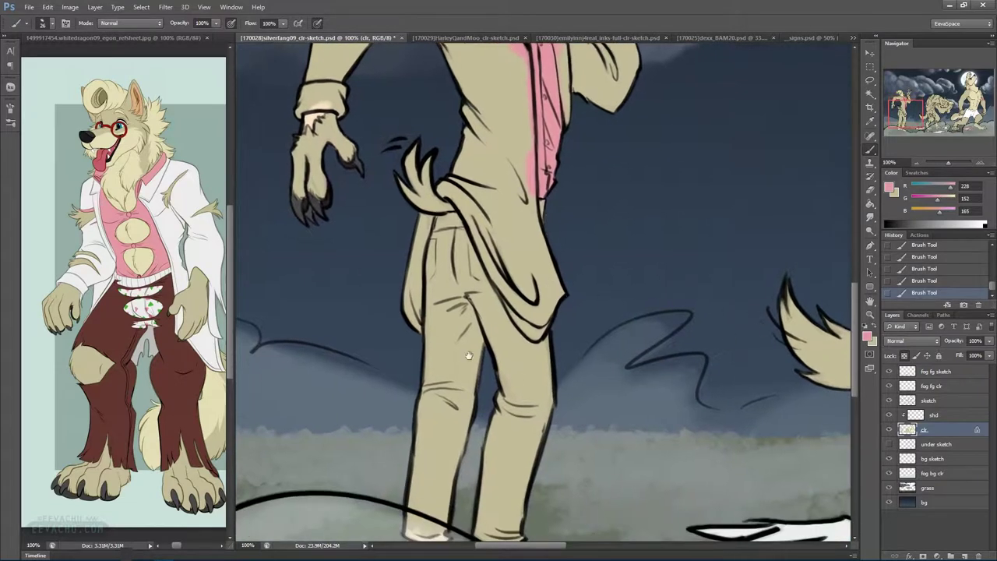
pyautogui.keyDown('alt'); pyautogui.click(180, 398); pyautogui.keyUp('alt')
pyautogui.moveTo(522, 428); pyautogui.dragTo(497, 366)
pyautogui.moveTo(389, 465)
pyautogui.mouseDown()
pyautogui.moveTo(401, 477)
pyautogui.moveTo(384, 479)
pyautogui.moveTo(421, 479)
pyautogui.moveTo(399, 470)
pyautogui.moveTo(390, 450)
pyautogui.mouseUp()
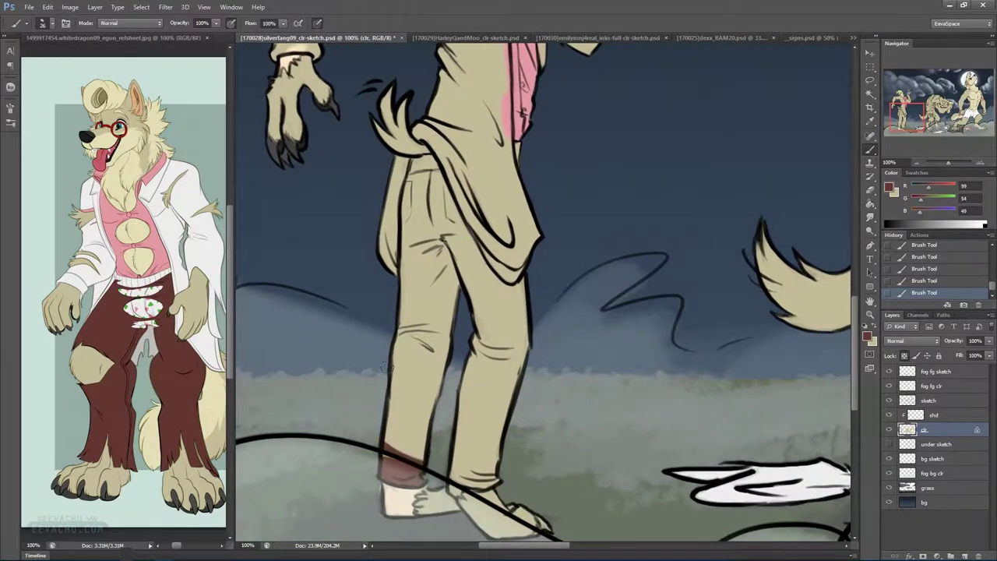
pyautogui.rightClick(453, 387)
pyautogui.click(518, 259)
pyautogui.moveTo(400, 358)
pyautogui.mouseDown()
pyautogui.moveTo(389, 403)
pyautogui.moveTo(395, 459)
pyautogui.moveTo(413, 444)
pyautogui.moveTo(423, 381)
pyautogui.moveTo(399, 324)
pyautogui.moveTo(404, 393)
pyautogui.moveTo(456, 353)
pyautogui.moveTo(457, 472)
pyautogui.moveTo(504, 467)
pyautogui.moveTo(480, 399)
pyautogui.moveTo(494, 427)
pyautogui.moveTo(506, 426)
pyautogui.moveTo(475, 310)
pyautogui.moveTo(503, 290)
pyautogui.moveTo(519, 312)
pyautogui.moveTo(488, 331)
pyautogui.moveTo(476, 260)
pyautogui.moveTo(449, 299)
pyautogui.moveTo(434, 271)
pyautogui.moveTo(416, 278)
pyautogui.moveTo(415, 310)
pyautogui.moveTo(418, 170)
pyautogui.moveTo(437, 173)
pyautogui.moveTo(432, 223)
pyautogui.moveTo(448, 189)
pyautogui.moveTo(474, 248)
pyautogui.moveTo(510, 286)
pyautogui.moveTo(507, 238)
pyautogui.mouseUp()
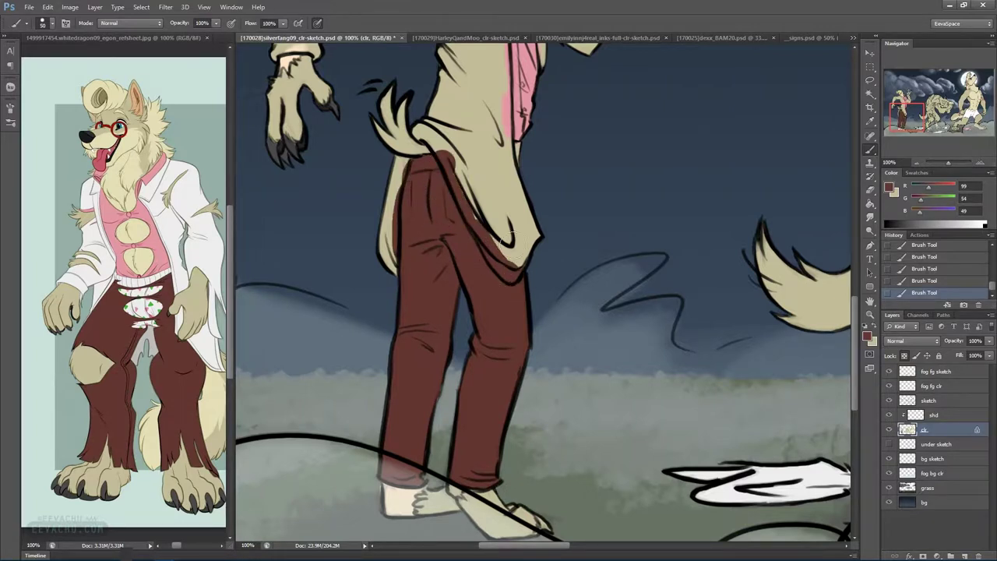
# Save the file, then paint the man's hanging coat tails off-white (237, 237, 237) with a 28 px brush
pyautogui.hotkey('ctrl', 's')
pyautogui.moveTo(611, 261); pyautogui.dragTo(605, 265)
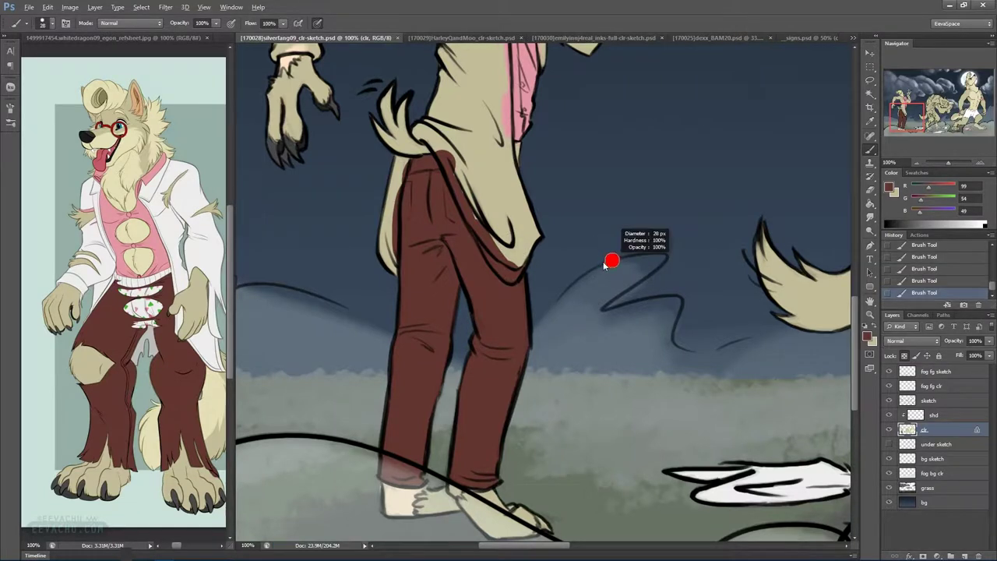
pyautogui.press('x')
pyautogui.moveTo(471, 175)
pyautogui.mouseDown()
pyautogui.moveTo(498, 260)
pyautogui.moveTo(482, 243)
pyautogui.moveTo(513, 281)
pyautogui.moveTo(521, 265)
pyautogui.mouseUp()
pyautogui.moveTo(519, 224)
pyautogui.mouseDown()
pyautogui.moveTo(513, 256)
pyautogui.moveTo(490, 235)
pyautogui.moveTo(499, 220)
pyautogui.moveTo(539, 254)
pyautogui.moveTo(525, 212)
pyautogui.moveTo(505, 187)
pyautogui.moveTo(501, 222)
pyautogui.mouseUp()
pyautogui.moveTo(464, 160)
pyautogui.mouseDown()
pyautogui.moveTo(459, 188)
pyautogui.moveTo(466, 198)
pyautogui.moveTo(421, 133)
pyautogui.moveTo(456, 137)
pyautogui.mouseUp()
pyautogui.moveTo(399, 161)
pyautogui.mouseDown()
pyautogui.moveTo(390, 190)
pyautogui.moveTo(388, 273)
pyautogui.moveTo(392, 226)
pyautogui.mouseUp()
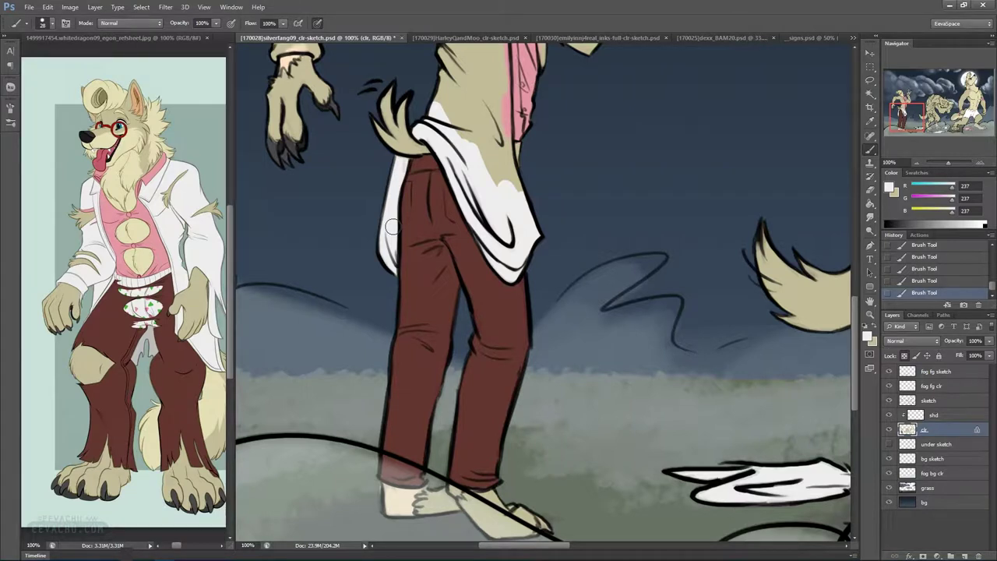
# Extend the off-white coat fill over the man's hip and lower torso, and fill the waist gap below the shirt with trouser brown
pyautogui.moveTo(444, 106)
pyautogui.mouseDown()
pyautogui.moveTo(469, 162)
pyautogui.moveTo(504, 194)
pyautogui.moveTo(493, 123)
pyautogui.mouseUp()
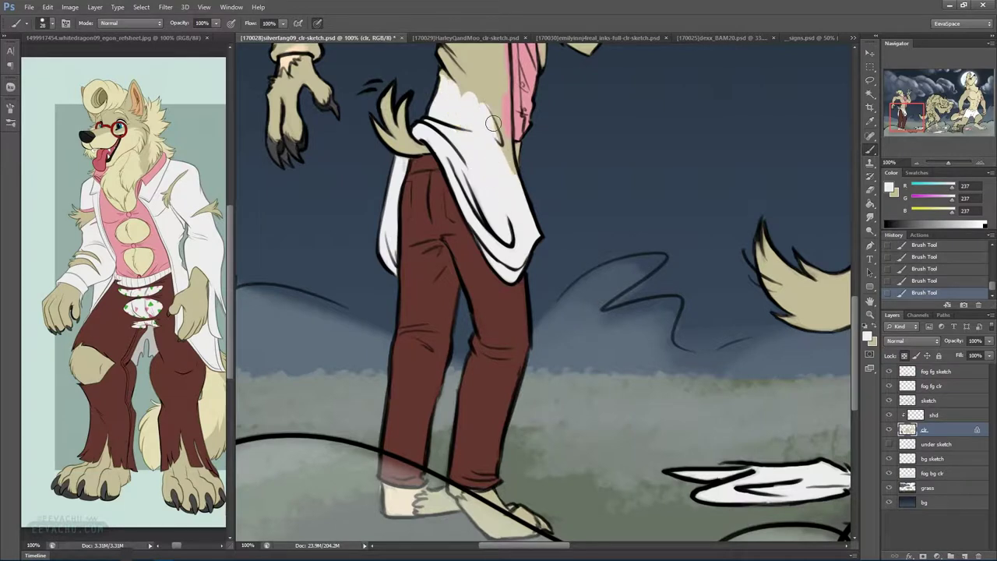
pyautogui.keyDown('alt'); pyautogui.click(500, 313); pyautogui.keyUp('alt')
pyautogui.moveTo(518, 146); pyautogui.dragTo(520, 158)
pyautogui.keyDown('alt'); pyautogui.click(511, 193); pyautogui.keyUp('alt')
pyautogui.moveTo(505, 113)
pyautogui.mouseDown()
pyautogui.moveTo(507, 161)
pyautogui.moveTo(506, 152)
pyautogui.mouseUp()
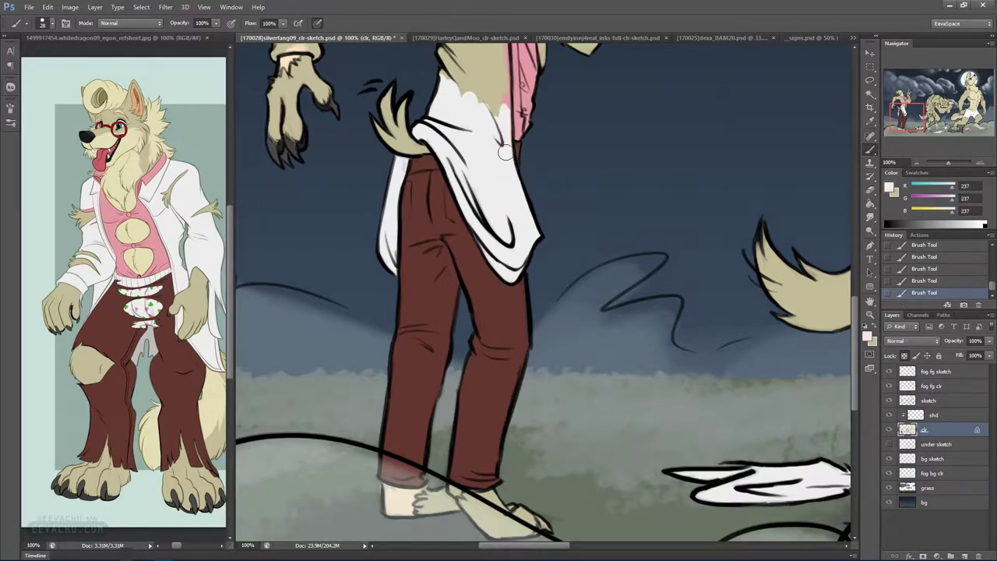
# Complete the off-white (237, 237, 237) coat over the man's torso, lapels and both sleeves, using a smaller brush along the collar
pyautogui.scroll(5, 504, 152)
pyautogui.moveTo(508, 234)
pyautogui.mouseDown()
pyautogui.moveTo(506, 311)
pyautogui.moveTo(510, 257)
pyautogui.moveTo(501, 287)
pyautogui.moveTo(455, 266)
pyautogui.moveTo(448, 215)
pyautogui.mouseUp()
pyautogui.moveTo(284, 234)
pyautogui.mouseDown()
pyautogui.moveTo(326, 242)
pyautogui.moveTo(305, 211)
pyautogui.moveTo(298, 223)
pyautogui.moveTo(312, 224)
pyautogui.moveTo(285, 203)
pyautogui.moveTo(293, 186)
pyautogui.moveTo(340, 207)
pyautogui.moveTo(308, 158)
pyautogui.moveTo(307, 123)
pyautogui.moveTo(353, 178)
pyautogui.moveTo(362, 154)
pyautogui.moveTo(355, 108)
pyautogui.moveTo(415, 177)
pyautogui.moveTo(430, 178)
pyautogui.moveTo(408, 115)
pyautogui.moveTo(435, 133)
pyautogui.moveTo(423, 113)
pyautogui.moveTo(439, 115)
pyautogui.moveTo(465, 135)
pyautogui.moveTo(448, 116)
pyautogui.moveTo(481, 140)
pyautogui.moveTo(495, 157)
pyautogui.moveTo(512, 252)
pyautogui.moveTo(491, 178)
pyautogui.moveTo(460, 148)
pyautogui.moveTo(464, 198)
pyautogui.moveTo(429, 167)
pyautogui.moveTo(451, 222)
pyautogui.mouseUp()
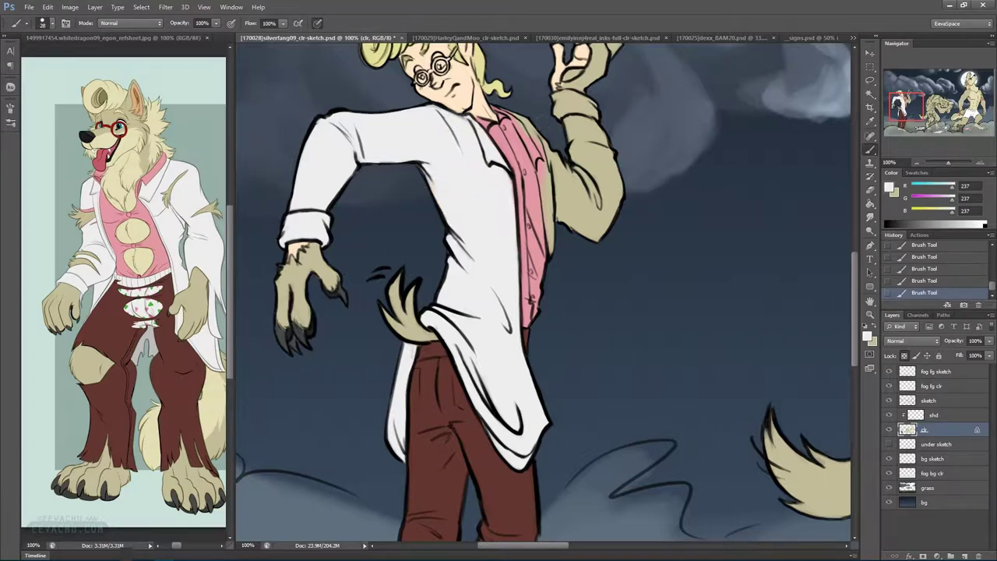
pyautogui.moveTo(554, 204)
pyautogui.mouseDown()
pyautogui.moveTo(554, 248)
pyautogui.moveTo(545, 140)
pyautogui.moveTo(532, 121)
pyautogui.moveTo(628, 212)
pyautogui.moveTo(609, 169)
pyautogui.moveTo(620, 160)
pyautogui.moveTo(601, 163)
pyautogui.moveTo(571, 130)
pyautogui.moveTo(595, 123)
pyautogui.moveTo(557, 101)
pyautogui.mouseUp()
pyautogui.keyDown('alt'); pyautogui.rightClick(524, 103); pyautogui.keyUp('alt')
pyautogui.moveTo(497, 108)
pyautogui.mouseDown()
pyautogui.moveTo(527, 141)
pyautogui.moveTo(518, 125)
pyautogui.mouseUp()
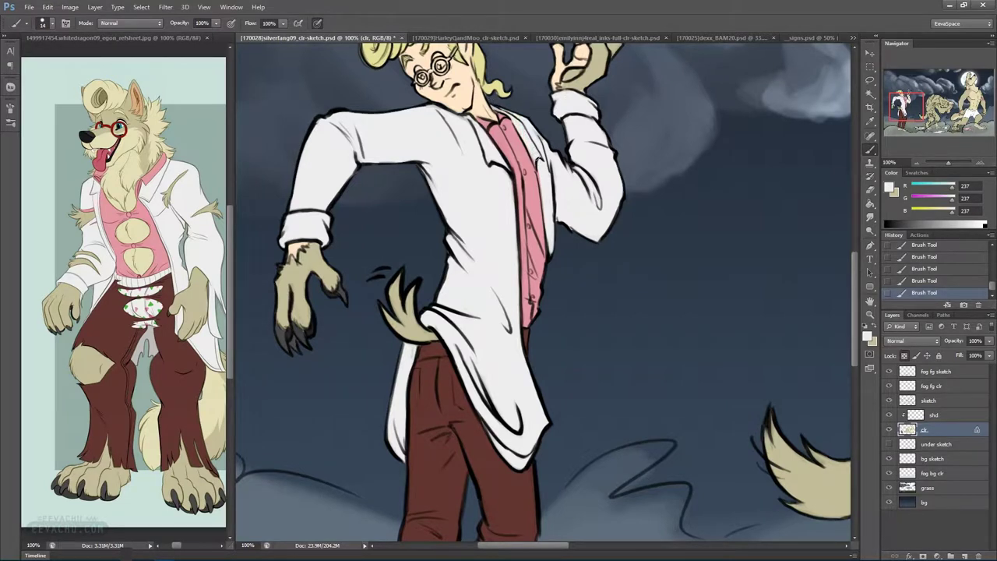
pyautogui.moveTo(544, 187)
pyautogui.mouseDown()
pyautogui.moveTo(549, 222)
pyautogui.moveTo(543, 185)
pyautogui.mouseUp()
# Retouch the lowered hand's claws with dark grey (74, 75, 77) and sample the skin tone (255, 231, 200) from the drawing
pyautogui.keyDown('alt'); pyautogui.click(304, 333); pyautogui.keyUp('alt')
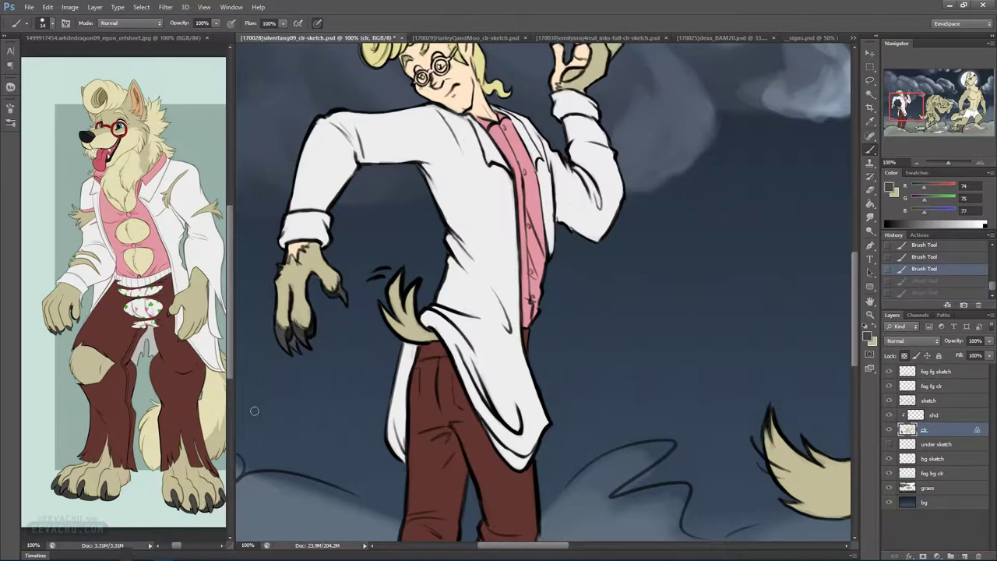
pyautogui.keyDown('alt'); pyautogui.click(294, 337); pyautogui.keyUp('alt')
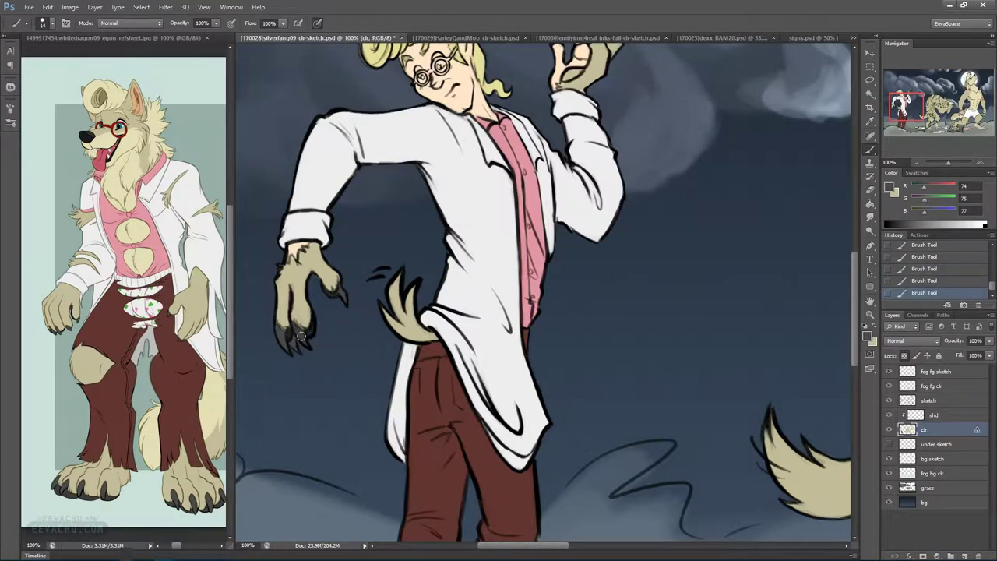
pyautogui.scroll(-5, 597, 379)
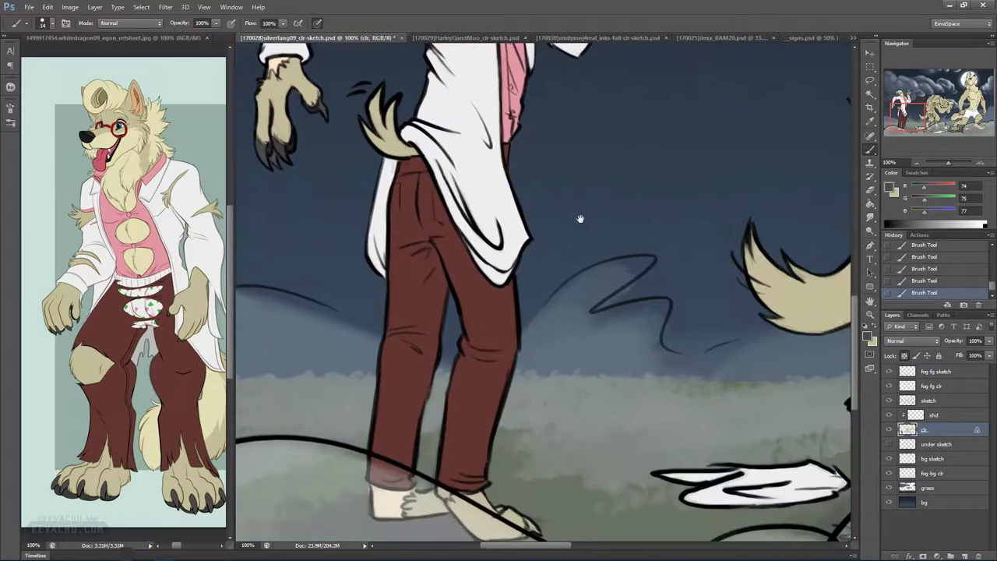
pyautogui.moveTo(536, 113); pyautogui.dragTo(500, 288)
pyautogui.keyDown('alt'); pyautogui.click(433, 228); pyautogui.keyUp('alt')
pyautogui.scroll(-3, 499, 288)
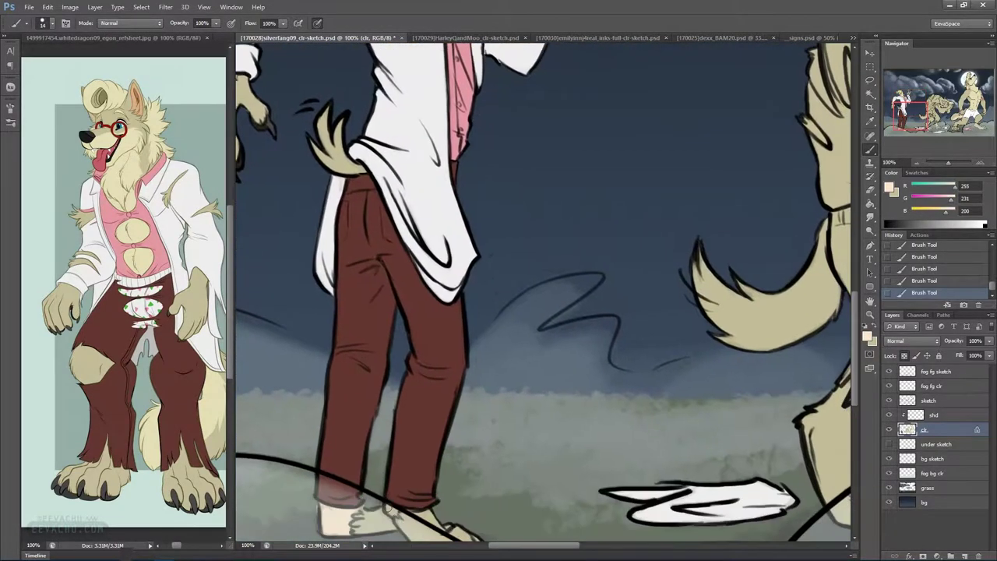
# Reset the colours to the defaults and colour the man's eyes with the teal (12, 133, 152) sampled from the reference sheet's eye
pyautogui.scroll(7, 589, 372)
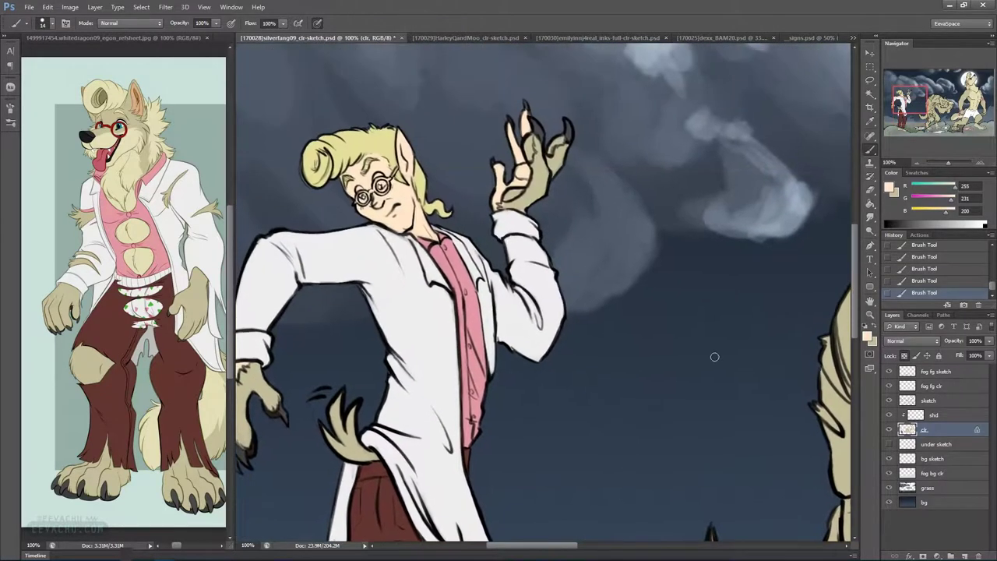
pyautogui.click(864, 327)
pyautogui.click(874, 323)
pyautogui.keyDown('alt'); pyautogui.click(119, 127); pyautogui.keyUp('alt')
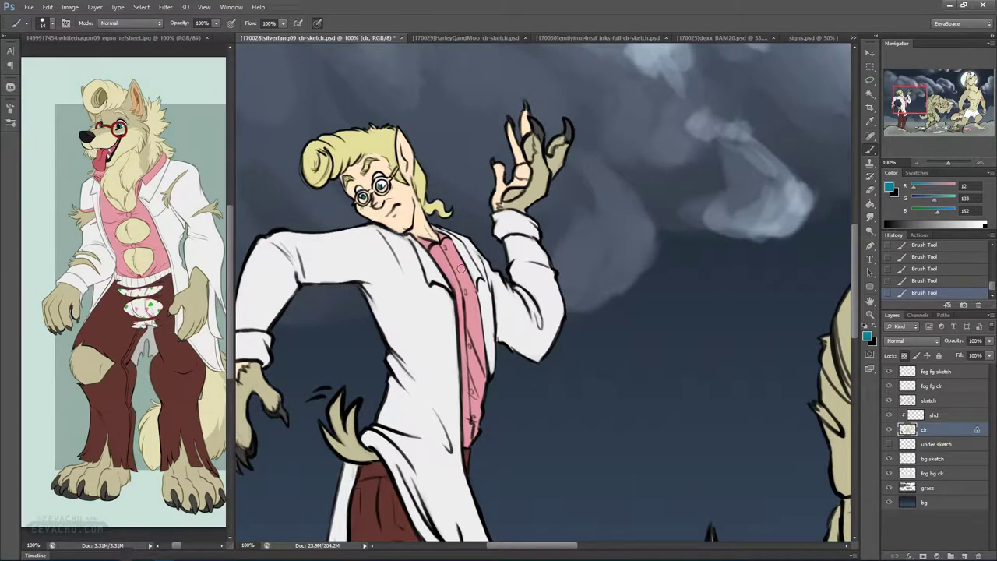
# Sample the shirt pink (226, 151, 164) and the skin tone (255, 231, 200), and retouch the man's chin with skin colour
pyautogui.keyDown('alt'); pyautogui.click(462, 267); pyautogui.keyUp('alt')
pyautogui.rightClick(462, 267)
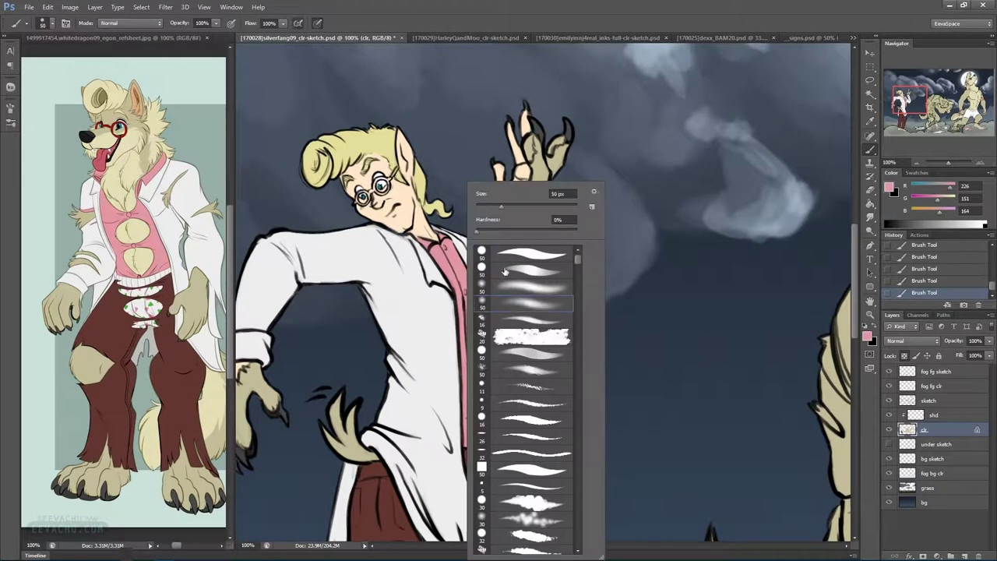
pyautogui.press('Escape')
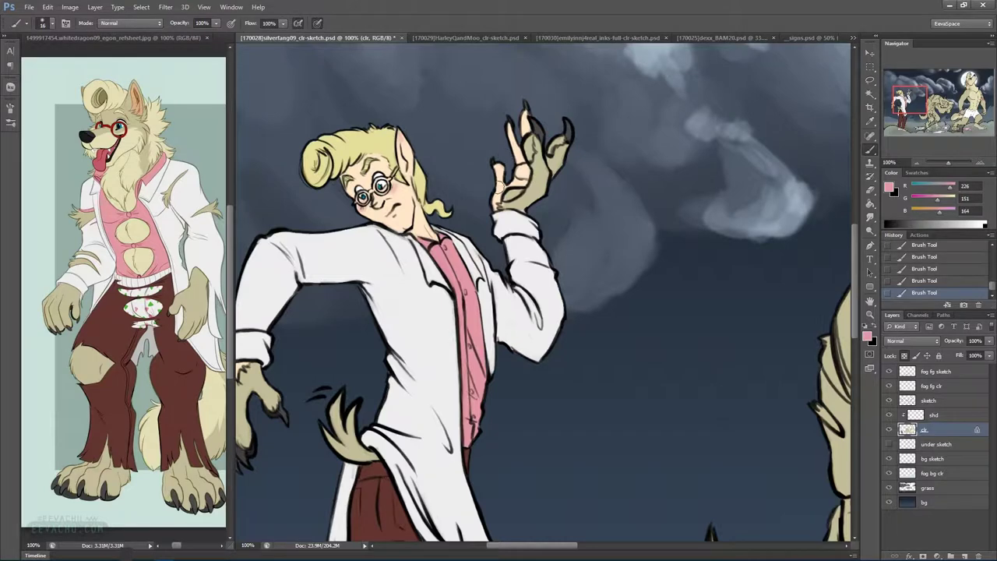
pyautogui.keyDown('alt'); pyautogui.click(402, 218); pyautogui.keyUp('alt')
pyautogui.rightClick(403, 214)
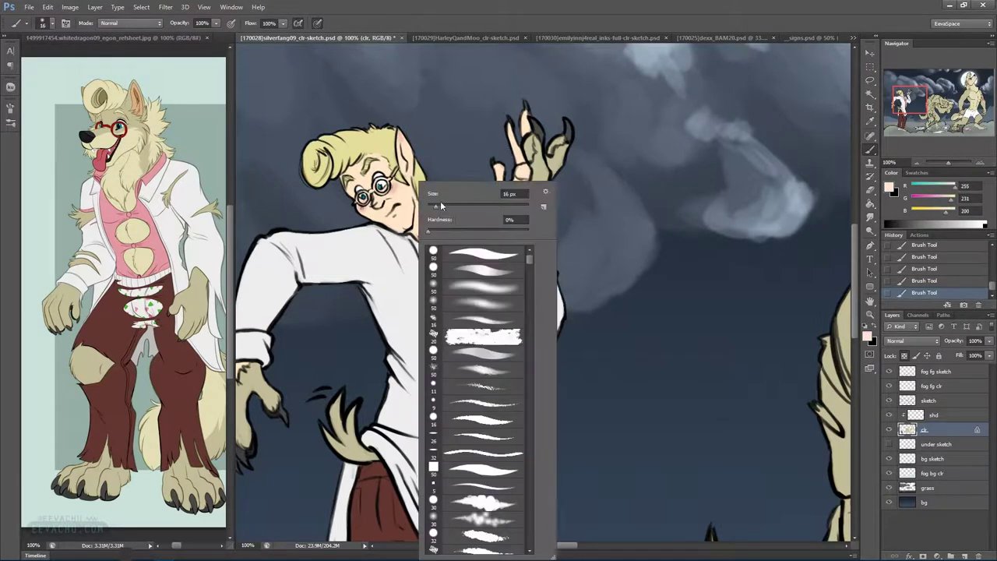
pyautogui.click(434, 269)
pyautogui.click(394, 227)
# Fill the hunched werewolf's bare upper-arm patch, face and nose area with the skin tone (255, 231, 200)
pyautogui.moveTo(756, 329); pyautogui.dragTo(188, 209)
pyautogui.moveTo(460, 271); pyautogui.dragTo(479, 290)
pyautogui.moveTo(446, 261)
pyautogui.mouseDown()
pyautogui.moveTo(470, 261)
pyautogui.moveTo(481, 309)
pyautogui.moveTo(504, 309)
pyautogui.moveTo(475, 261)
pyautogui.moveTo(491, 286)
pyautogui.moveTo(497, 271)
pyautogui.moveTo(468, 255)
pyautogui.moveTo(495, 257)
pyautogui.mouseUp()
pyautogui.moveTo(609, 281)
pyautogui.mouseDown()
pyautogui.moveTo(603, 303)
pyautogui.moveTo(627, 304)
pyautogui.moveTo(671, 254)
pyautogui.moveTo(653, 232)
pyautogui.moveTo(606, 269)
pyautogui.moveTo(609, 292)
pyautogui.moveTo(637, 253)
pyautogui.moveTo(646, 268)
pyautogui.moveTo(656, 249)
pyautogui.moveTo(652, 268)
pyautogui.mouseUp()
pyautogui.moveTo(697, 306)
pyautogui.mouseDown()
pyautogui.moveTo(685, 325)
pyautogui.moveTo(700, 307)
pyautogui.mouseUp()
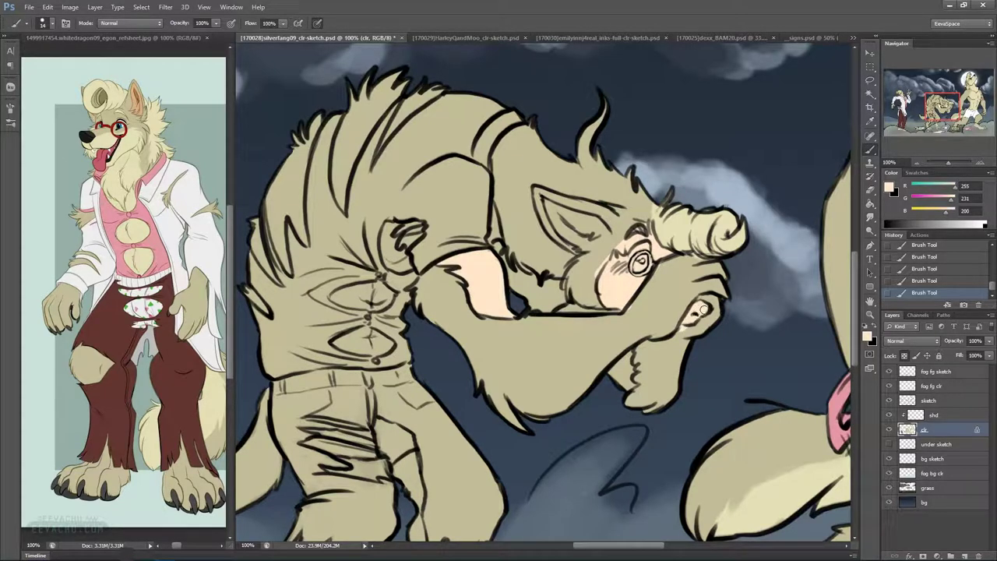
# Extend the skin tone (255, 231, 200) over the hunched werewolf's lower jaw and the narrow strip beneath the cheek
pyautogui.moveTo(628, 357)
pyautogui.mouseDown()
pyautogui.moveTo(622, 379)
pyautogui.moveTo(624, 371)
pyautogui.mouseUp()
pyautogui.keyDown('alt'); pyautogui.click(638, 316); pyautogui.keyUp('alt')
pyautogui.keyDown('alt'); pyautogui.click(635, 286); pyautogui.keyUp('alt')
pyautogui.moveTo(628, 352); pyautogui.dragTo(631, 385)
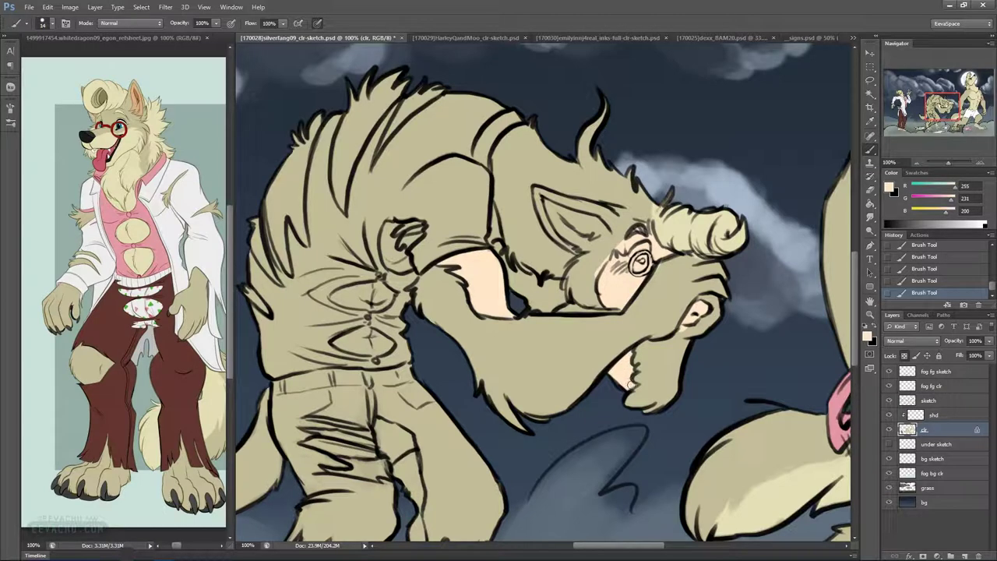
pyautogui.moveTo(567, 302)
pyautogui.mouseDown()
pyautogui.moveTo(591, 313)
pyautogui.moveTo(621, 302)
pyautogui.mouseUp()
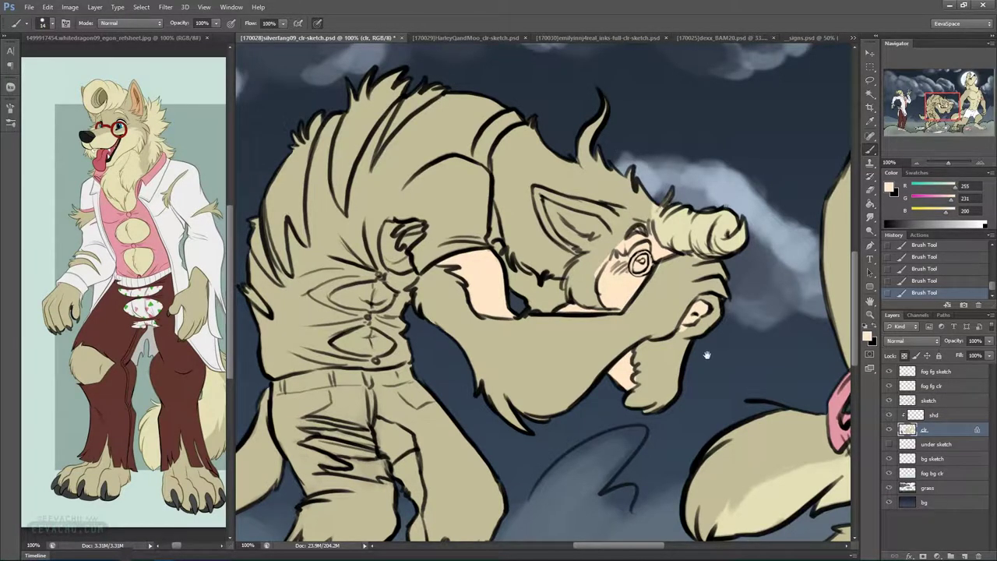
# Sample the shirt pink (223, 153, 163) from the reference sheet and colour the hunched werewolf's torn shirt from hem to collar
pyautogui.moveTo(632, 466); pyautogui.dragTo(709, 381)
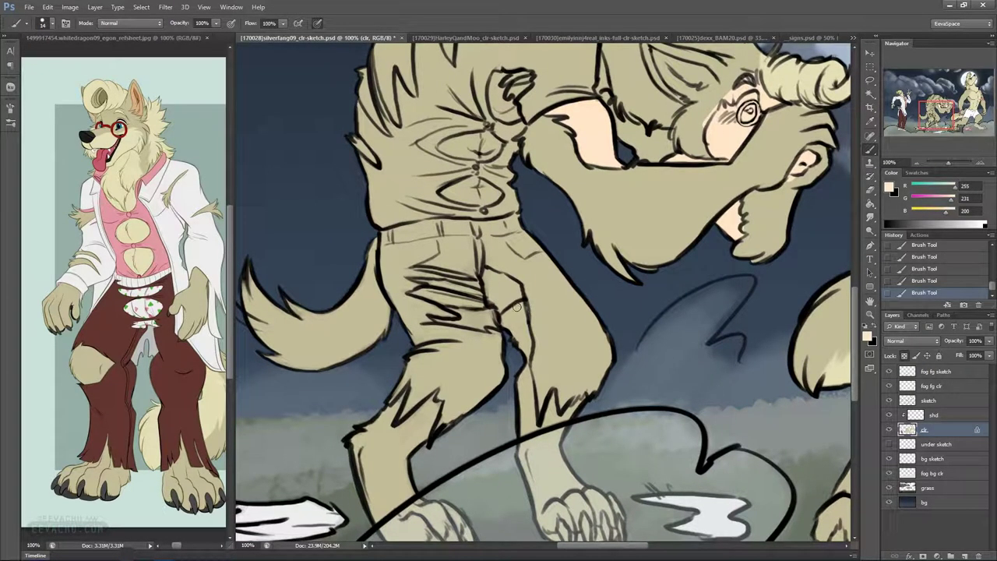
pyautogui.moveTo(560, 242); pyautogui.dragTo(537, 344)
pyautogui.moveTo(535, 303); pyautogui.dragTo(538, 319)
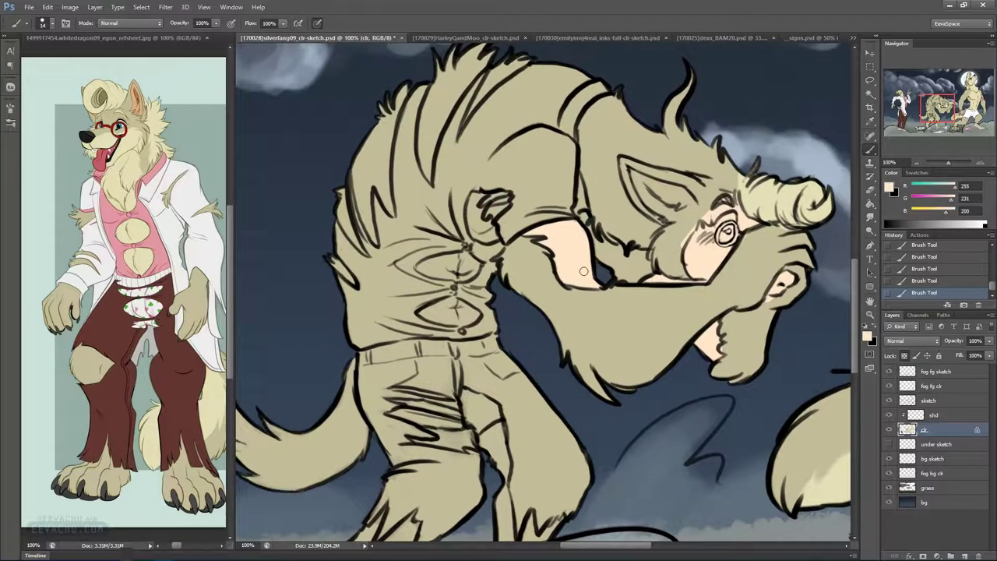
pyautogui.hotkey('ctrl', '-')
pyautogui.hotkey('ctrl', '-')
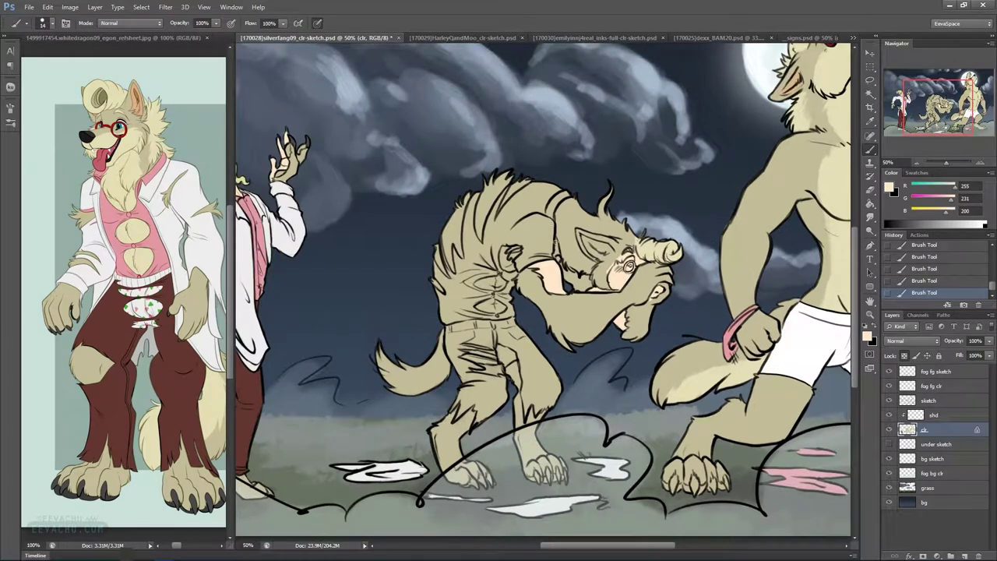
pyautogui.moveTo(637, 297); pyautogui.dragTo(688, 266)
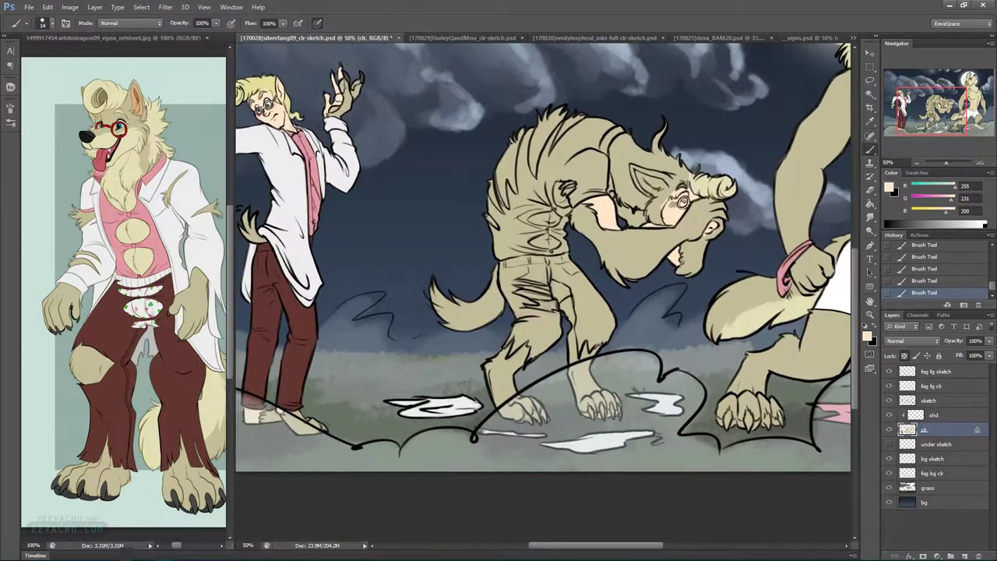
pyautogui.keyDown('alt'); pyautogui.click(155, 239); pyautogui.keyUp('alt')
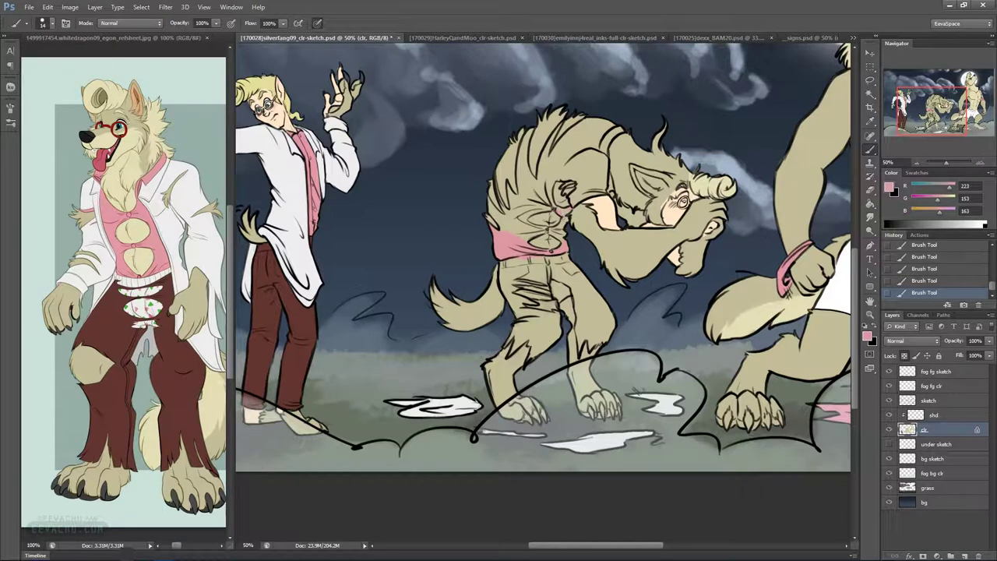
pyautogui.moveTo(563, 234); pyautogui.dragTo(552, 242)
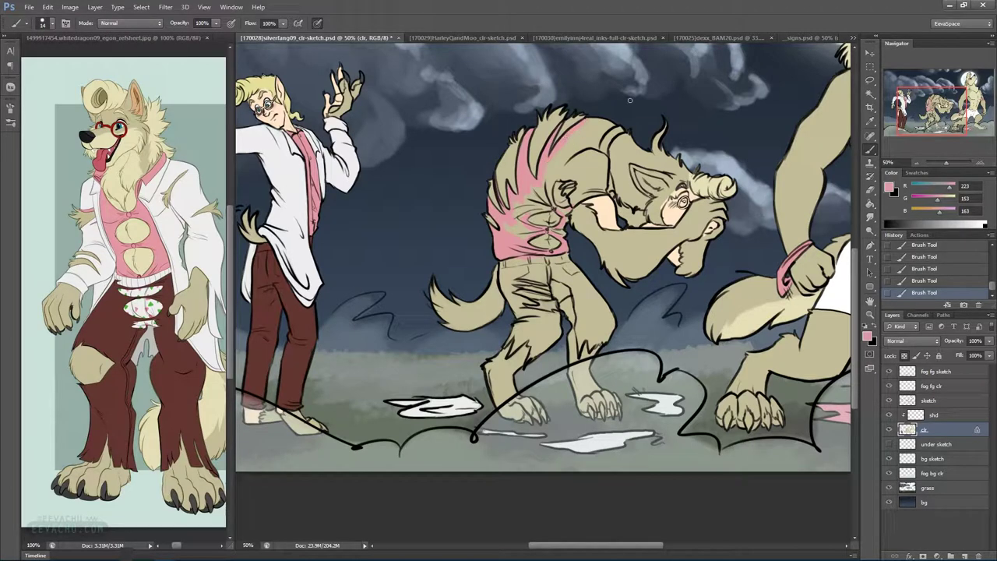
pyautogui.moveTo(604, 153); pyautogui.dragTo(614, 133)
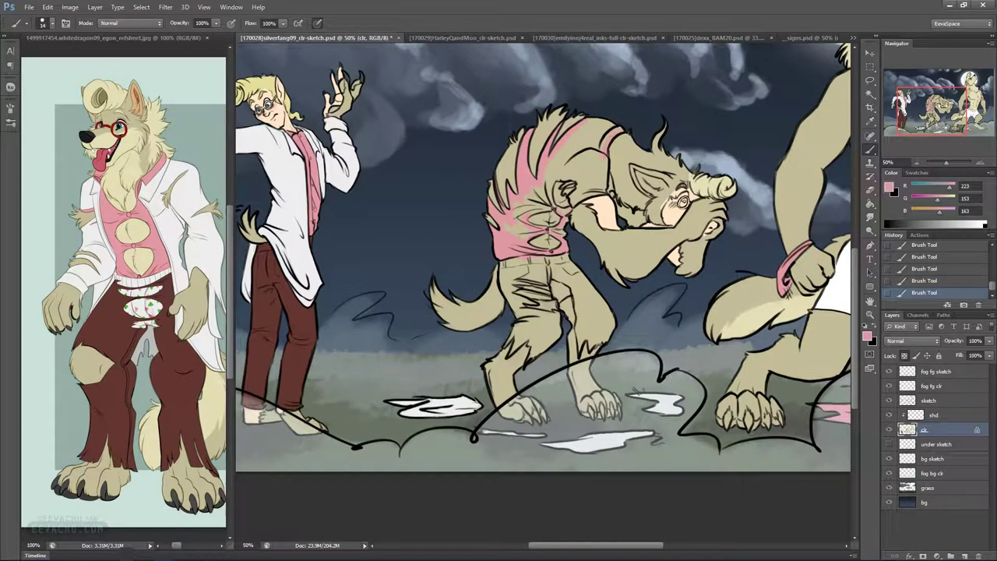
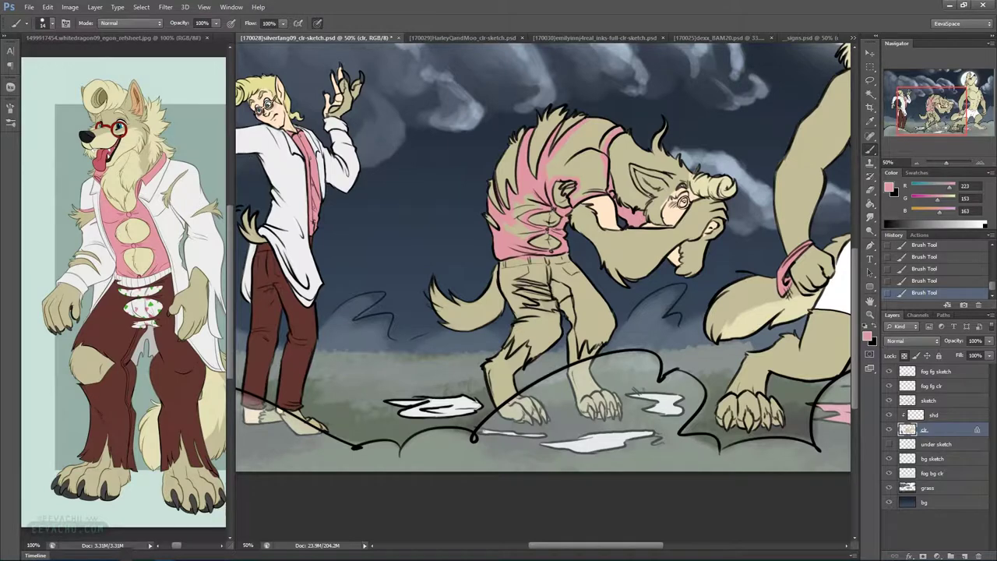
# Sample the cream (228, 223, 181) for the fur around the hunched werewolf's eye, and colour the eye white
pyautogui.moveTo(693, 300); pyautogui.dragTo(505, 387)
pyautogui.keyDown('alt'); pyautogui.click(514, 275); pyautogui.keyUp('alt')
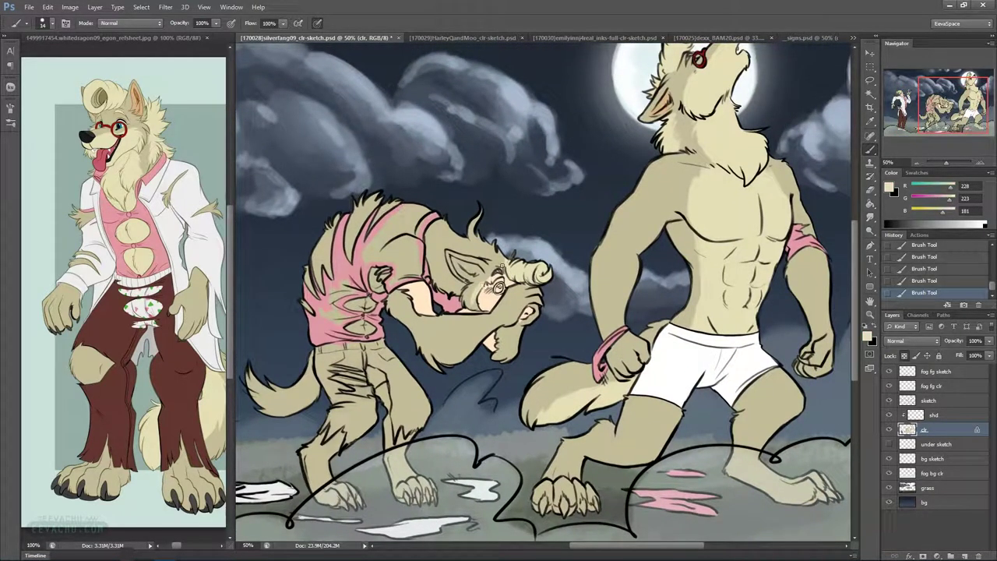
pyautogui.press('alt')
pyautogui.moveTo(495, 272); pyautogui.dragTo(500, 269)
pyautogui.click(865, 325)
pyautogui.click(875, 326)
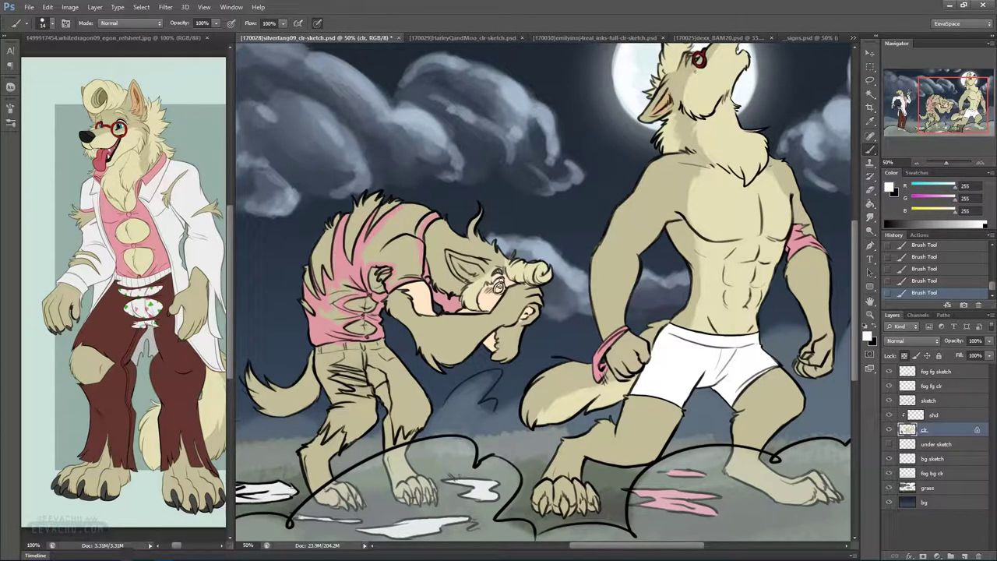
# Paint the hunched werewolf's head tuft and crown fur cream (228, 223, 181), and fill its inner ear with tan (218, 180, 133)
pyautogui.keyDown('alt'); pyautogui.click(516, 271); pyautogui.keyUp('alt')
pyautogui.moveTo(478, 226); pyautogui.dragTo(476, 234)
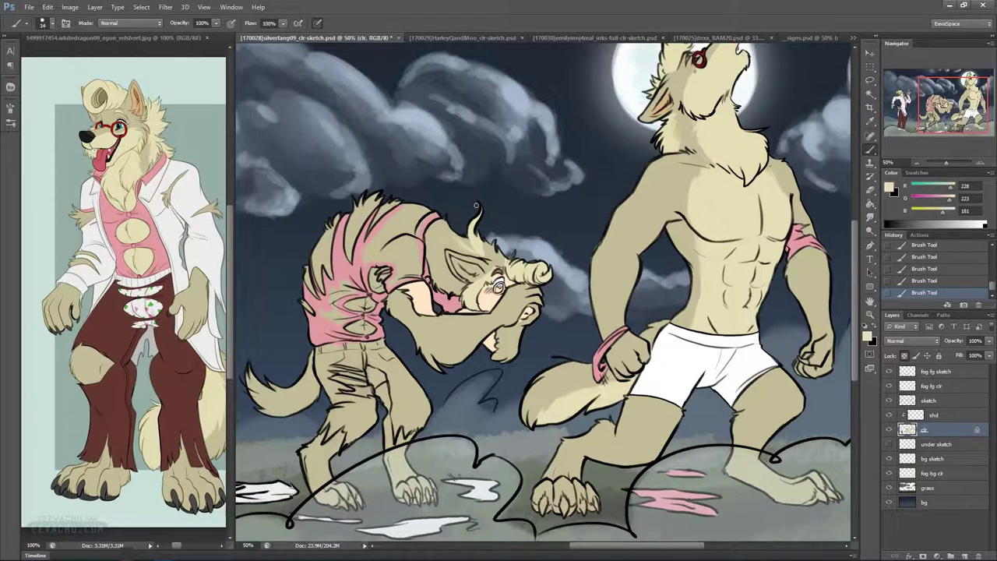
pyautogui.moveTo(466, 246)
pyautogui.mouseDown()
pyautogui.moveTo(467, 237)
pyautogui.moveTo(471, 252)
pyautogui.moveTo(495, 248)
pyautogui.moveTo(493, 257)
pyautogui.mouseUp()
pyautogui.keyDown('alt'); pyautogui.click(662, 103); pyautogui.keyUp('alt')
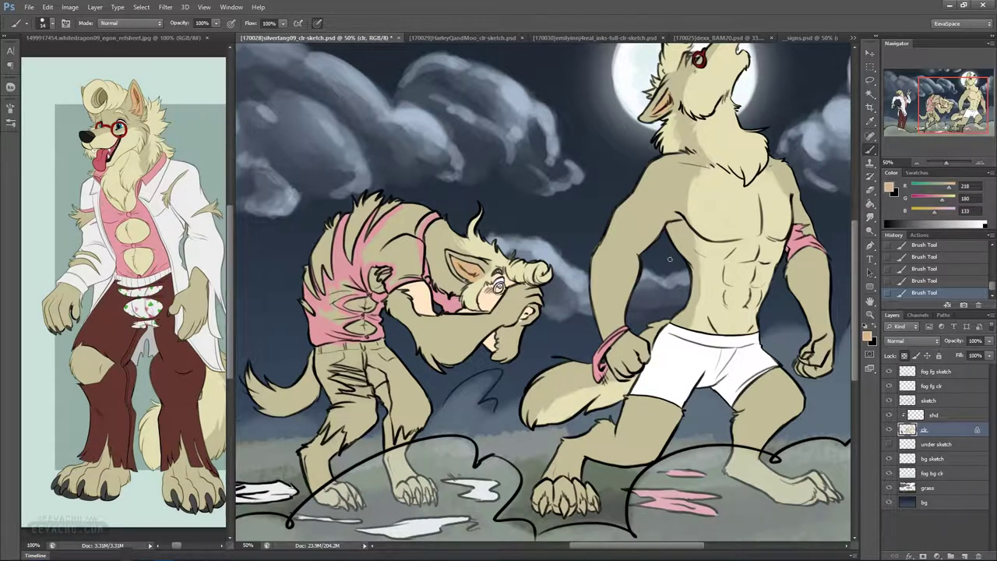
# Colour the hunched werewolf's iris teal (12, 133, 152) and its glasses frame red (163, 10, 13), sampling both from the reference sheet
pyautogui.keyDown('alt'); pyautogui.click(125, 131); pyautogui.keyUp('alt')
pyautogui.hotkey('ctrl', '+')
pyautogui.hotkey('ctrl', '+')
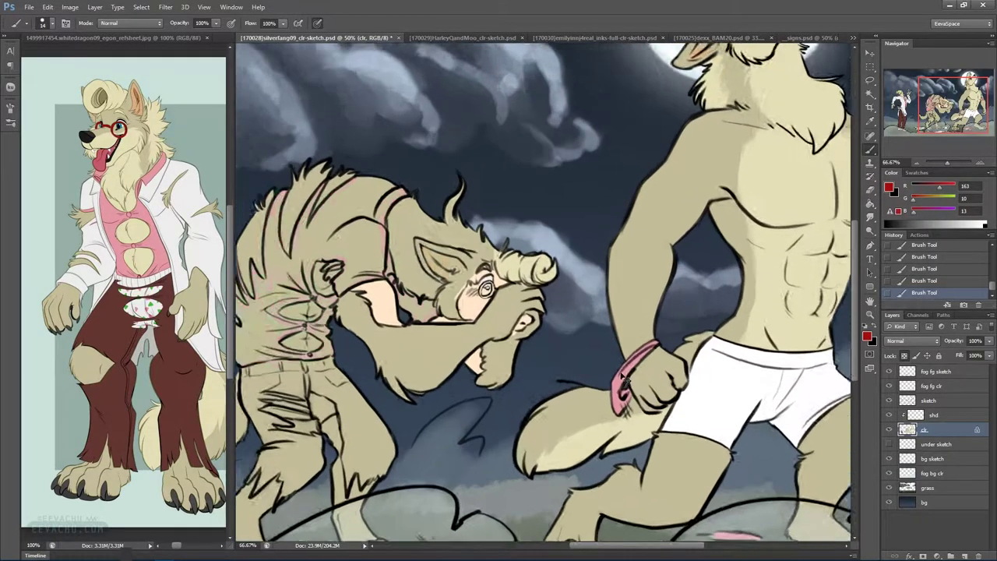
pyautogui.click(874, 329)
pyautogui.keyDown('alt'); pyautogui.click(121, 126); pyautogui.keyUp('alt')
pyautogui.click(461, 290)
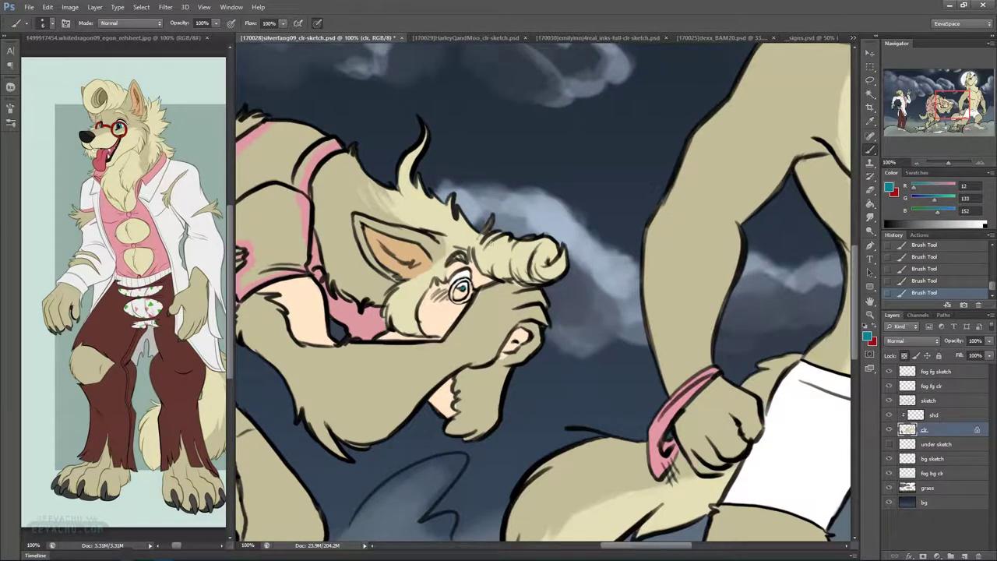
pyautogui.press('x')
pyautogui.moveTo(451, 296); pyautogui.dragTo(458, 283)
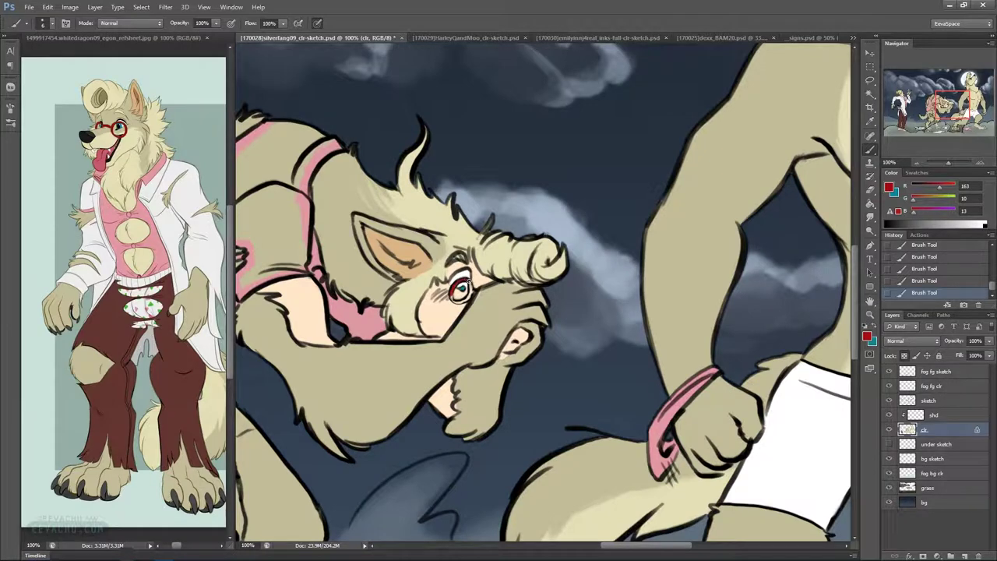
pyautogui.moveTo(450, 298)
pyautogui.mouseDown()
pyautogui.moveTo(464, 303)
pyautogui.moveTo(469, 291)
pyautogui.mouseUp()
# Colour the man's glasses frame with the same red (163, 10, 13)
pyautogui.moveTo(403, 393); pyautogui.dragTo(845, 304)
pyautogui.moveTo(336, 299); pyautogui.dragTo(536, 381)
pyautogui.moveTo(506, 187); pyautogui.dragTo(544, 428)
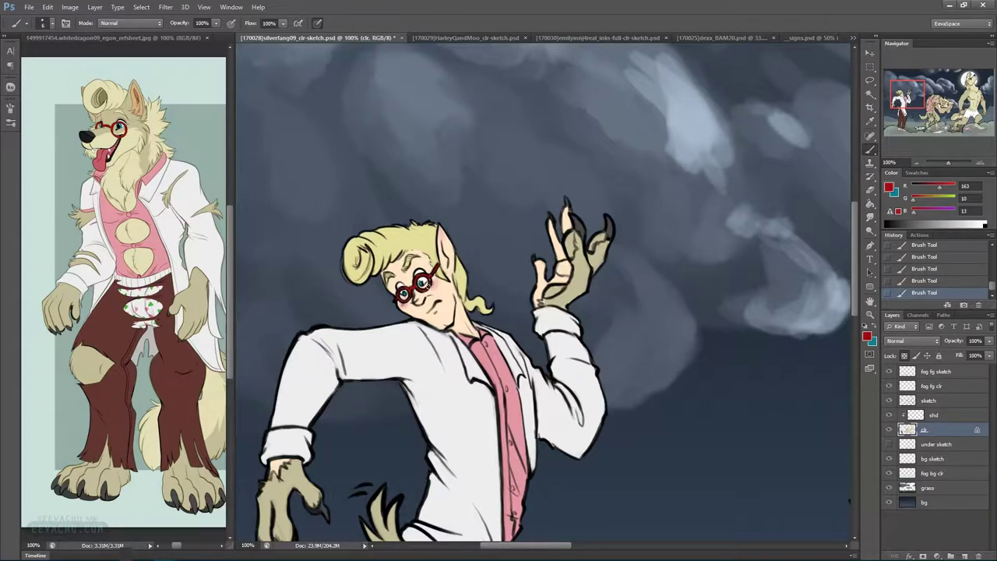
# Sample the pink (241, 193, 183) from the man's ear and add a soft-brush blush to the hunched werewolf's cheek
pyautogui.keyDown('alt'); pyautogui.click(420, 295); pyautogui.keyUp('alt')
pyautogui.keyDown('alt'); pyautogui.click(445, 244); pyautogui.keyUp('alt')
pyautogui.moveTo(761, 364); pyautogui.dragTo(312, 343)
pyautogui.moveTo(790, 424)
pyautogui.mouseDown()
pyautogui.moveTo(650, 396)
pyautogui.moveTo(517, 306)
pyautogui.mouseUp()
pyautogui.rightClick(607, 349)
pyautogui.click(649, 289)
pyautogui.moveTo(521, 356); pyautogui.dragTo(511, 347)
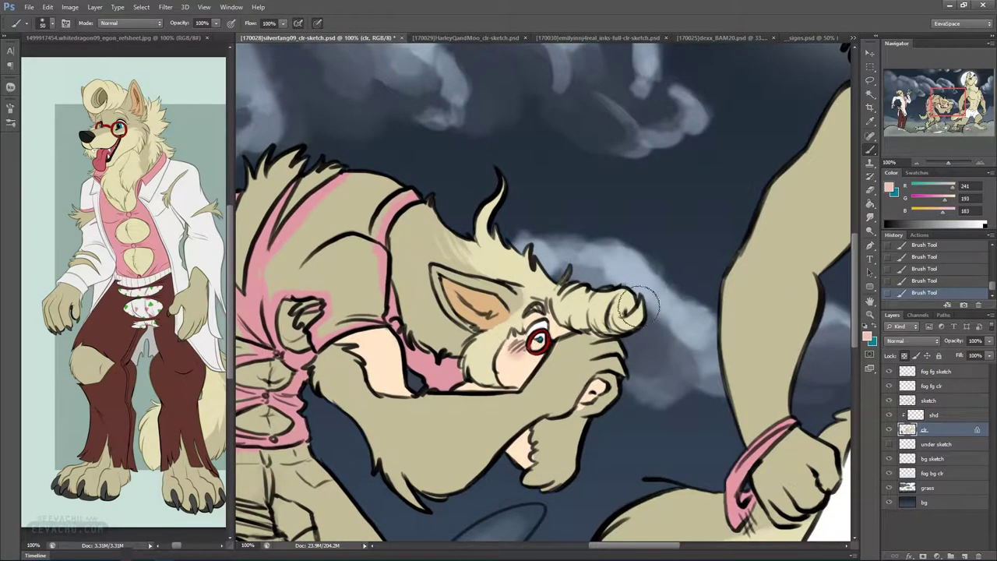
# Sample the dark nose colour from the howling werewolf and colour the hunched werewolf's nose with it
pyautogui.moveTo(954, 97)
pyautogui.mouseDown()
pyautogui.moveTo(979, 82)
pyautogui.moveTo(960, 93)
pyautogui.mouseUp()
pyautogui.keyDown('alt'); pyautogui.click(644, 104); pyautogui.keyUp('alt')
pyautogui.moveTo(499, 416); pyautogui.dragTo(616, 254)
pyautogui.moveTo(568, 219); pyautogui.dragTo(578, 218)
# Sample the khaki fur colour (195, 189, 153) and switch to a 23 px round brush with 100% hardness
pyautogui.keyDown('alt'); pyautogui.click(552, 202); pyautogui.keyUp('alt')
pyautogui.rightClick(576, 183)
pyautogui.click(611, 271)
pyautogui.click(597, 208)
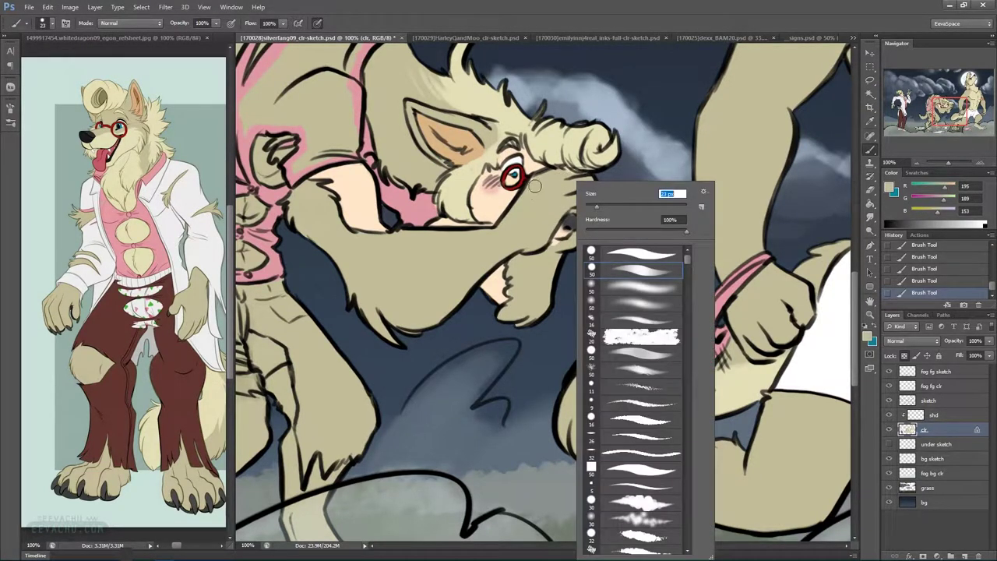
pyautogui.press('Return')
# Sample the cream (228, 223, 181) and touch up the fur beside the hunched werewolf's cheek, adjusting the brush size
pyautogui.moveTo(641, 201)
pyautogui.mouseDown()
pyautogui.moveTo(607, 363)
pyautogui.moveTo(713, 339)
pyautogui.mouseUp()
pyautogui.keyDown('alt'); pyautogui.click(528, 308); pyautogui.keyUp('alt')
pyautogui.keyDown('alt'); pyautogui.click(548, 301); pyautogui.keyUp('alt')
pyautogui.moveTo(543, 309); pyautogui.dragTo(537, 318)
pyautogui.moveTo(571, 267); pyautogui.dragTo(566, 273)
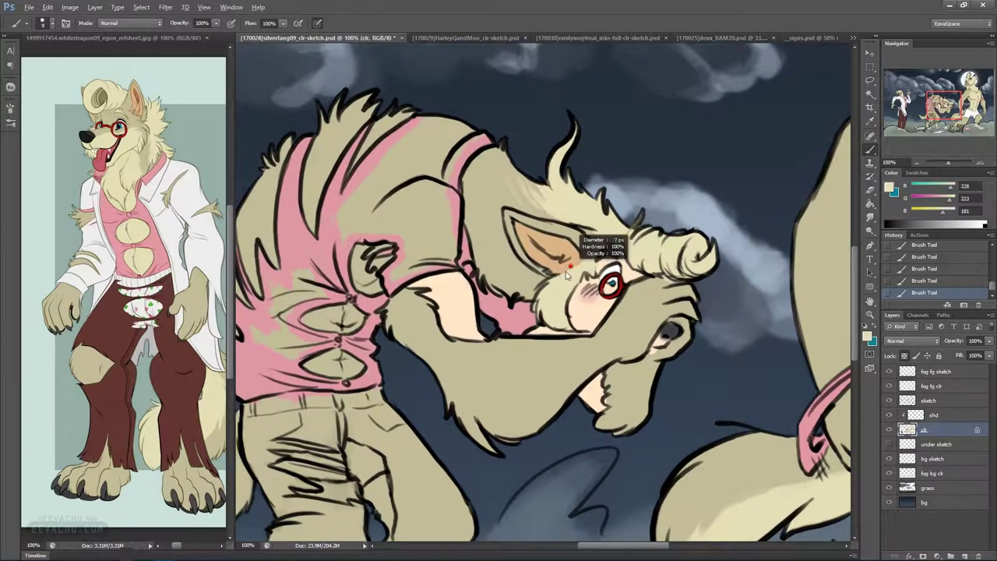
pyautogui.moveTo(508, 339); pyautogui.dragTo(574, 331)
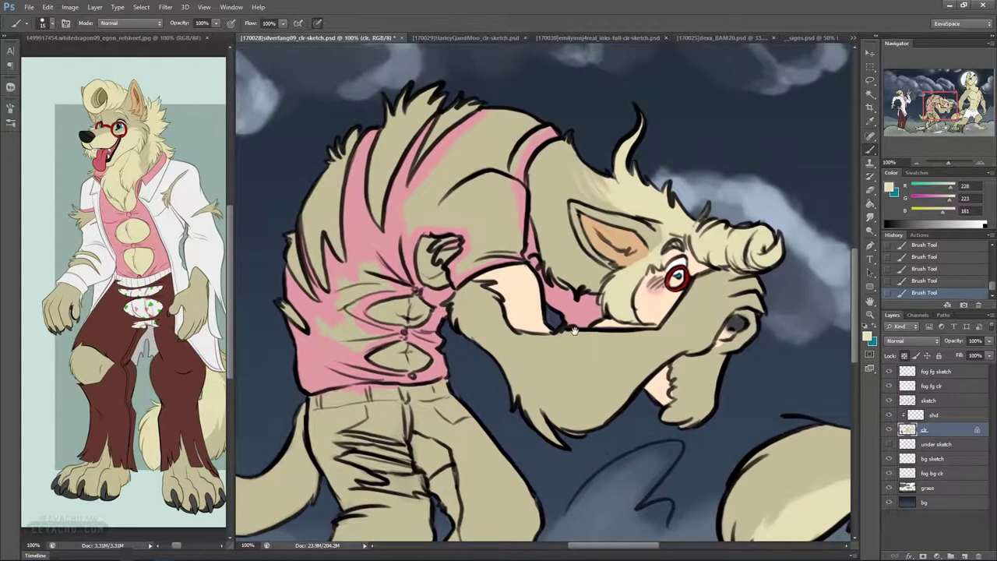
# Fill the beige areas of the hunched figure's shirt with the pink sampled from the shirt
pyautogui.keyDown('alt'); pyautogui.click(393, 254); pyautogui.keyUp('alt')
pyautogui.press('g')
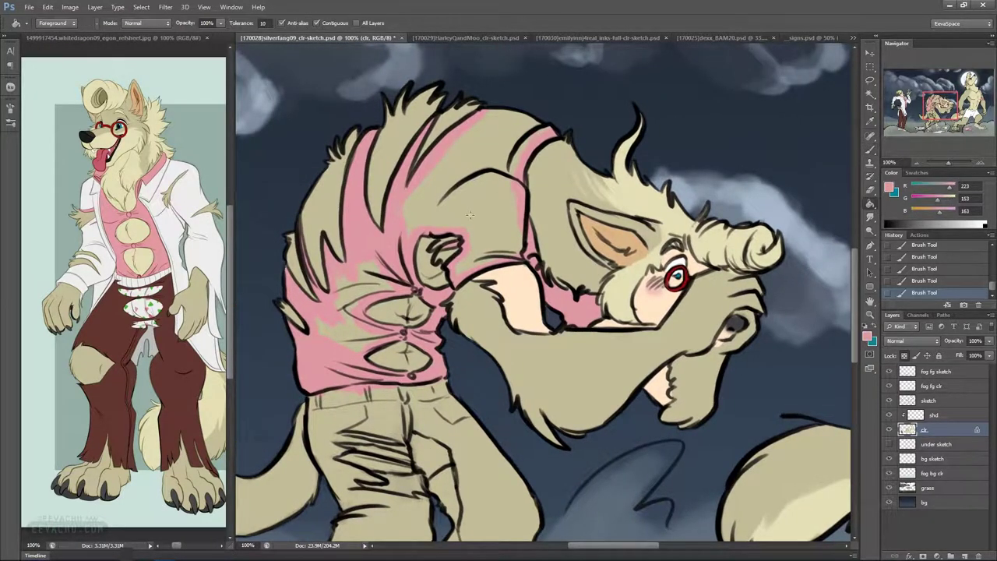
pyautogui.click(484, 207)
pyautogui.click(359, 290)
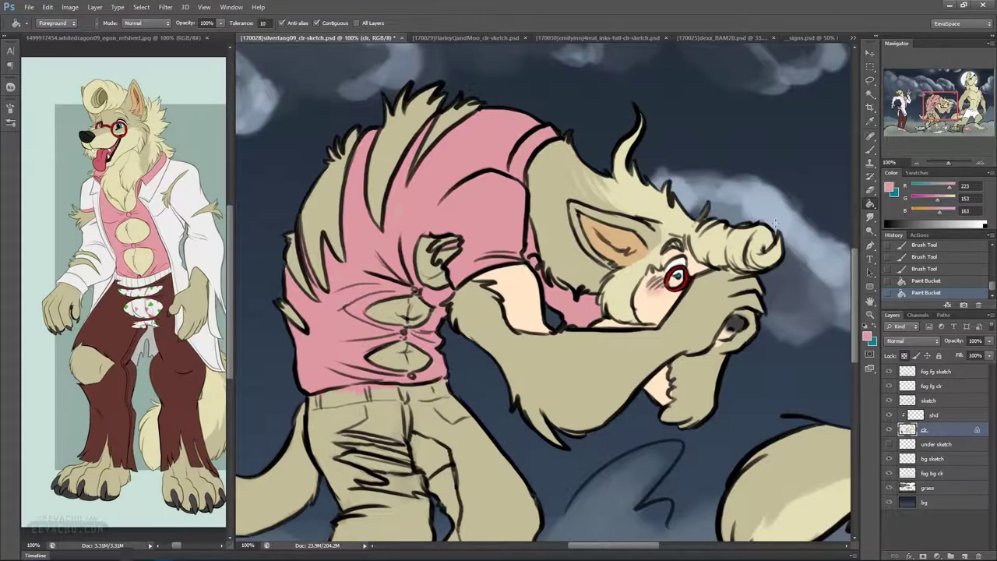
# Brush pink over the leftover gaps along the hunched figure's shirt back, shoulder and front edge
pyautogui.click(870, 149)
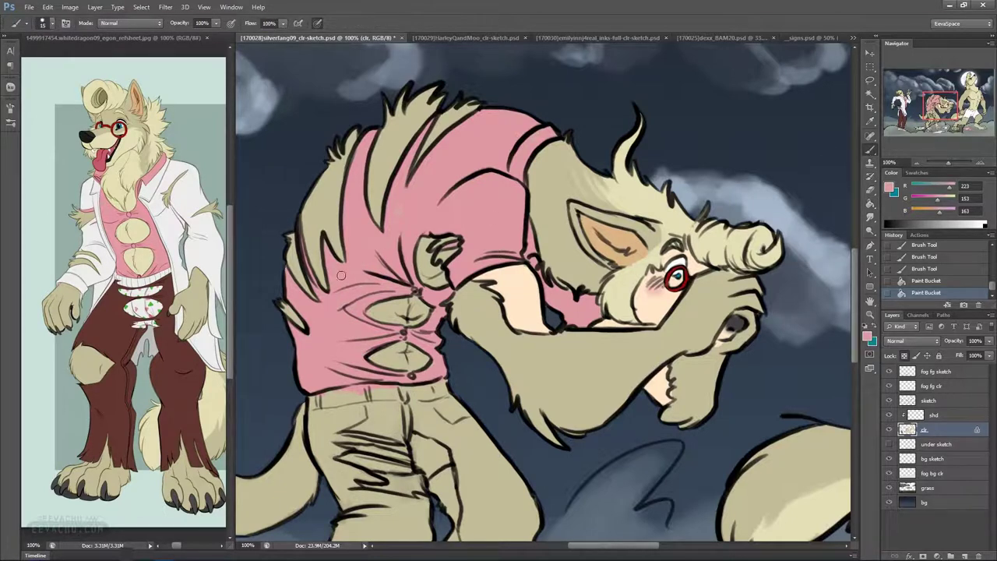
pyautogui.click(318, 317)
pyautogui.click(546, 109)
pyautogui.moveTo(503, 120); pyautogui.dragTo(475, 187)
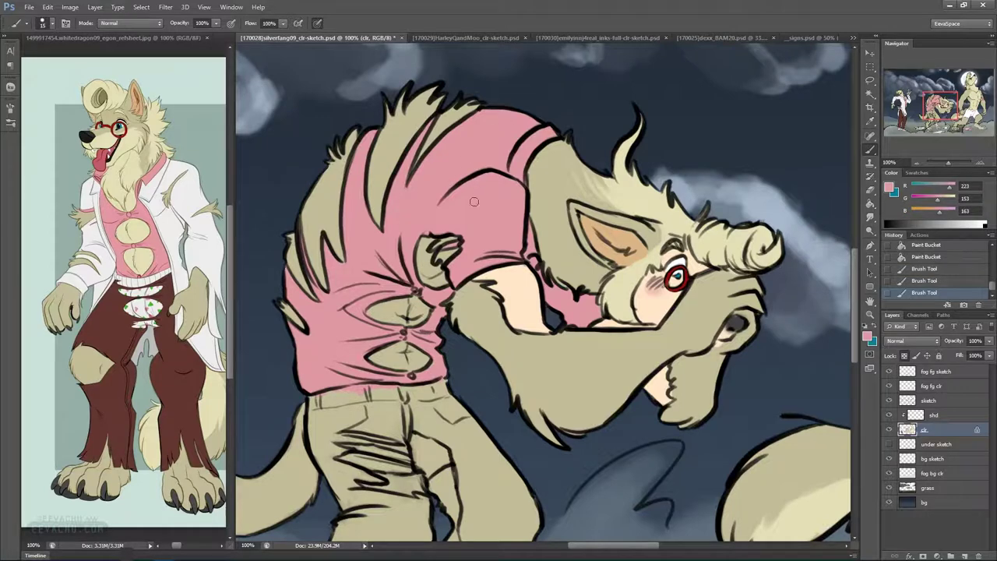
pyautogui.click(444, 304)
# Paint the underwear showing through the hunched figure's torn pants in the white sampled from the reference coat
pyautogui.moveTo(508, 276); pyautogui.dragTo(547, 69)
pyautogui.keyDown('alt'); pyautogui.click(209, 259); pyautogui.keyUp('alt')
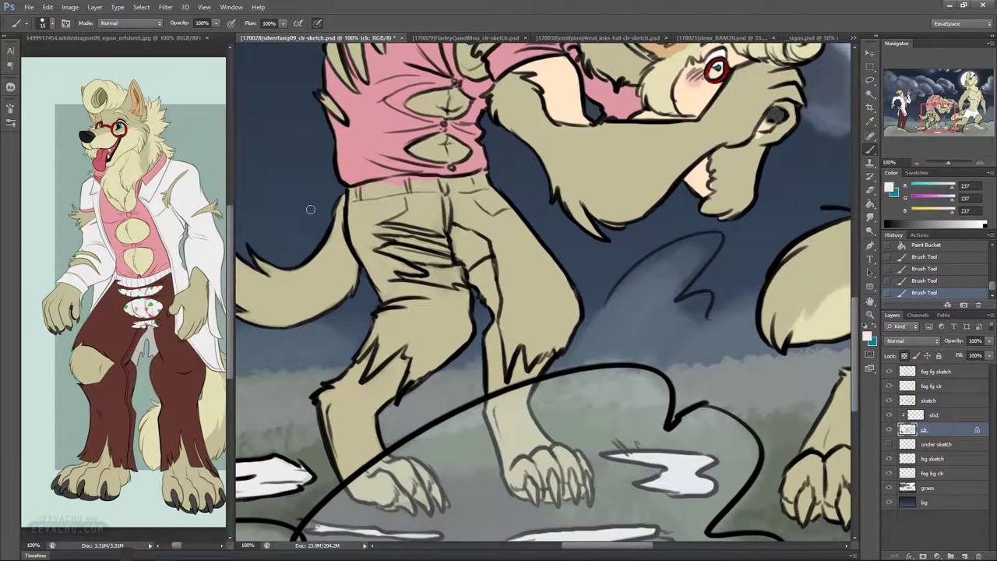
pyautogui.moveTo(398, 251); pyautogui.dragTo(442, 260)
pyautogui.moveTo(371, 238)
pyautogui.mouseDown()
pyautogui.moveTo(458, 245)
pyautogui.moveTo(400, 226)
pyautogui.moveTo(410, 219)
pyautogui.moveTo(473, 259)
pyautogui.moveTo(463, 262)
pyautogui.moveTo(497, 246)
pyautogui.mouseUp()
pyautogui.moveTo(449, 225)
pyautogui.mouseDown()
pyautogui.moveTo(473, 252)
pyautogui.moveTo(478, 232)
pyautogui.moveTo(500, 243)
pyautogui.mouseUp()
# Paint the underside of the hunched figure's tail in the light cream sampled from the figure's hair
pyautogui.moveTo(700, 256); pyautogui.dragTo(692, 334)
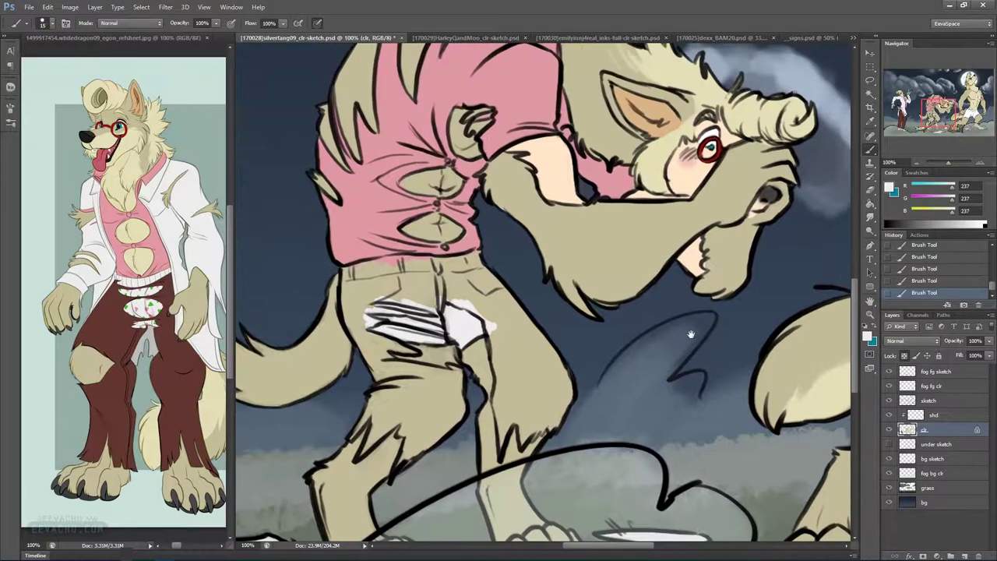
pyautogui.keyDown('alt'); pyautogui.click(744, 113); pyautogui.keyUp('alt')
pyautogui.moveTo(682, 303); pyautogui.dragTo(780, 293)
pyautogui.moveTo(328, 384); pyautogui.dragTo(380, 397)
pyautogui.moveTo(352, 395)
pyautogui.mouseDown()
pyautogui.moveTo(409, 386)
pyautogui.moveTo(439, 367)
pyautogui.moveTo(429, 370)
pyautogui.moveTo(445, 347)
pyautogui.mouseUp()
pyautogui.moveTo(405, 375)
pyautogui.mouseDown()
pyautogui.moveTo(440, 321)
pyautogui.moveTo(443, 359)
pyautogui.moveTo(437, 319)
pyautogui.moveTo(414, 353)
pyautogui.moveTo(438, 334)
pyautogui.mouseUp()
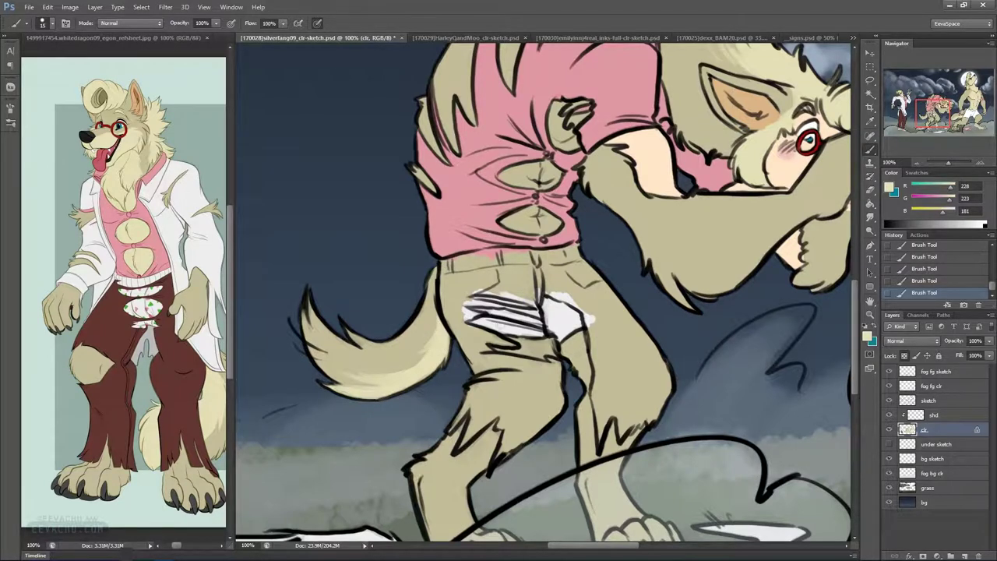
# Unlock the clr layer's transparent pixels, clean up the tail's lower edge with brush and eraser, and lock them again
pyautogui.click(904, 356)
pyautogui.moveTo(389, 396); pyautogui.dragTo(385, 395)
pyautogui.click(870, 189)
pyautogui.moveTo(411, 396); pyautogui.dragTo(430, 378)
pyautogui.moveTo(433, 377); pyautogui.dragTo(455, 343)
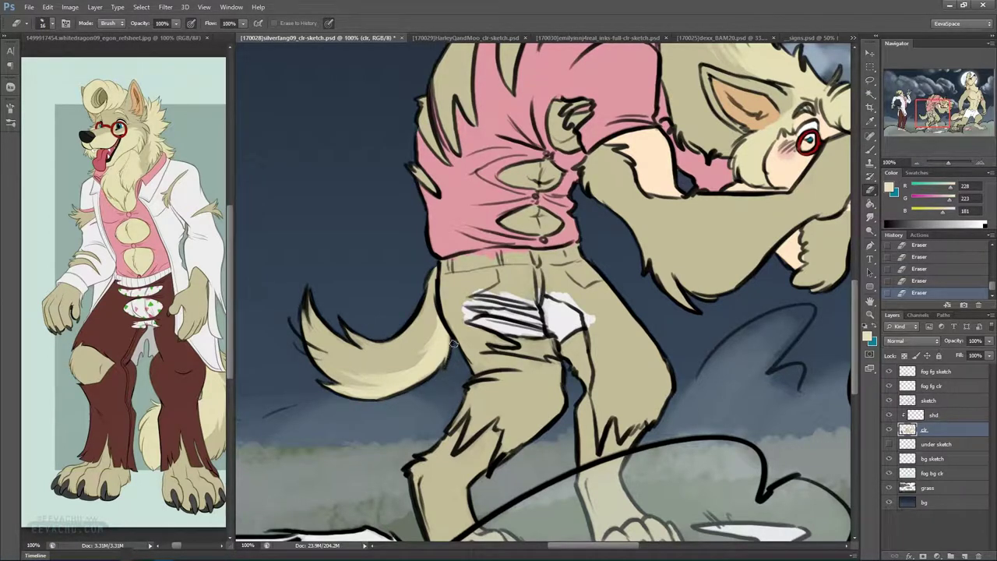
pyautogui.click(870, 149)
pyautogui.click(905, 355)
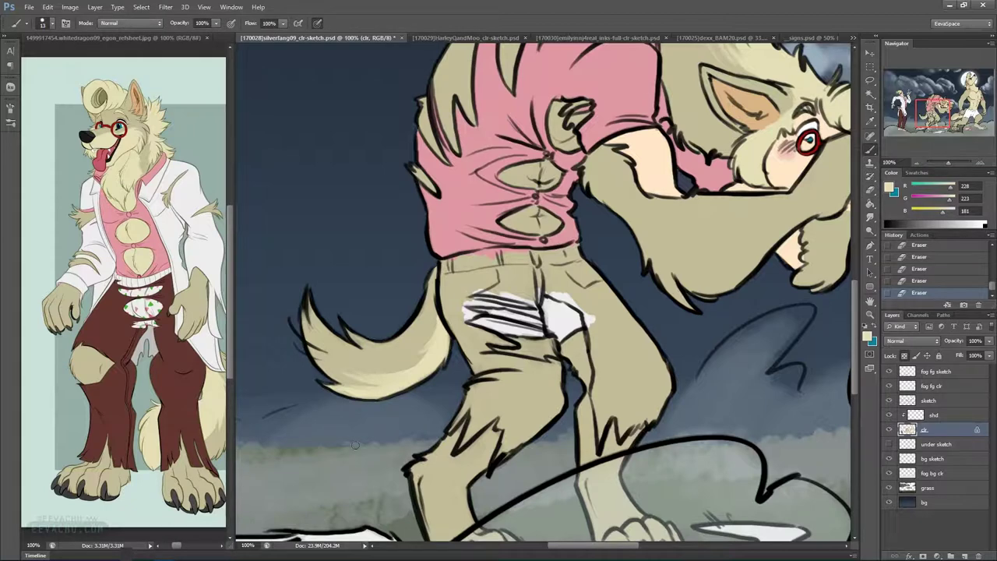
# Paint the torn hems and inner thigh edge of the hunched figure's pants in maroon sampled from the reference pants
pyautogui.keyDown('alt'); pyautogui.click(189, 393); pyautogui.keyUp('alt')
pyautogui.moveTo(471, 394); pyautogui.dragTo(451, 429)
pyautogui.moveTo(474, 397)
pyautogui.mouseDown()
pyautogui.moveTo(458, 423)
pyautogui.moveTo(476, 400)
pyautogui.moveTo(472, 434)
pyautogui.moveTo(456, 449)
pyautogui.moveTo(512, 406)
pyautogui.moveTo(496, 427)
pyautogui.moveTo(505, 428)
pyautogui.moveTo(506, 457)
pyautogui.moveTo(507, 439)
pyautogui.moveTo(497, 467)
pyautogui.moveTo(531, 438)
pyautogui.mouseUp()
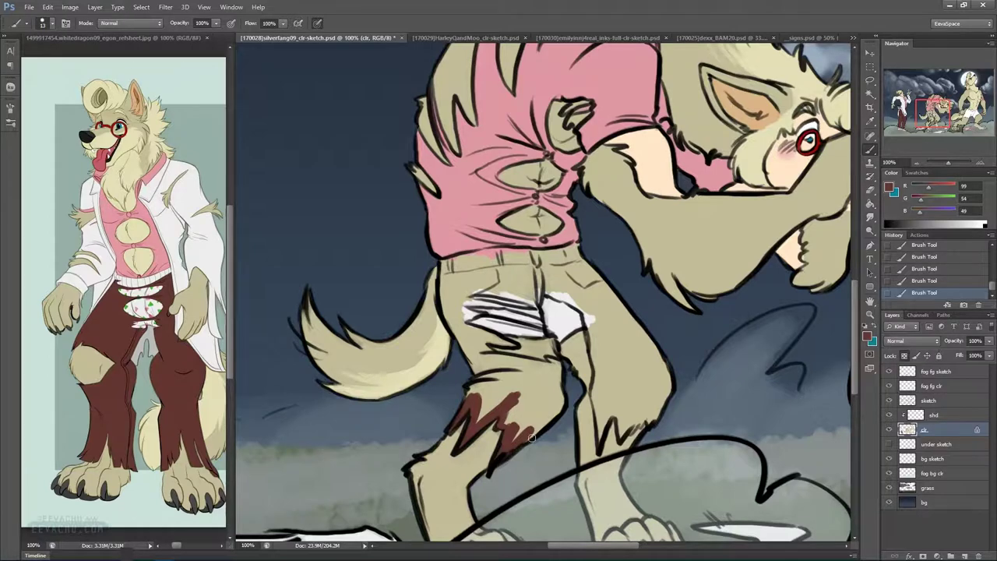
pyautogui.moveTo(594, 385)
pyautogui.mouseDown()
pyautogui.moveTo(598, 451)
pyautogui.moveTo(612, 399)
pyautogui.moveTo(625, 394)
pyautogui.moveTo(620, 431)
pyautogui.moveTo(617, 417)
pyautogui.moveTo(621, 425)
pyautogui.moveTo(631, 417)
pyautogui.moveTo(631, 429)
pyautogui.moveTo(659, 415)
pyautogui.mouseUp()
pyautogui.moveTo(596, 357)
pyautogui.mouseDown()
pyautogui.moveTo(585, 306)
pyautogui.moveTo(590, 332)
pyautogui.moveTo(561, 296)
pyautogui.mouseUp()
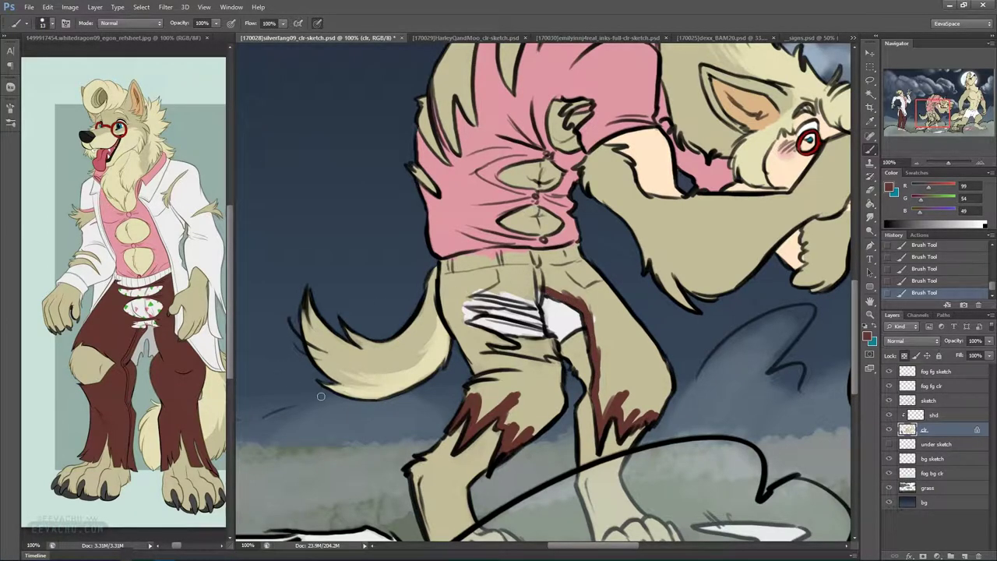
# Dot the hunched figure's exposed underwear with small spots in the green sampled from the reference underwear
pyautogui.click(874, 325)
pyautogui.keyDown('alt'); pyautogui.click(148, 304); pyautogui.keyUp('alt')
pyautogui.moveTo(576, 313); pyautogui.dragTo(564, 312)
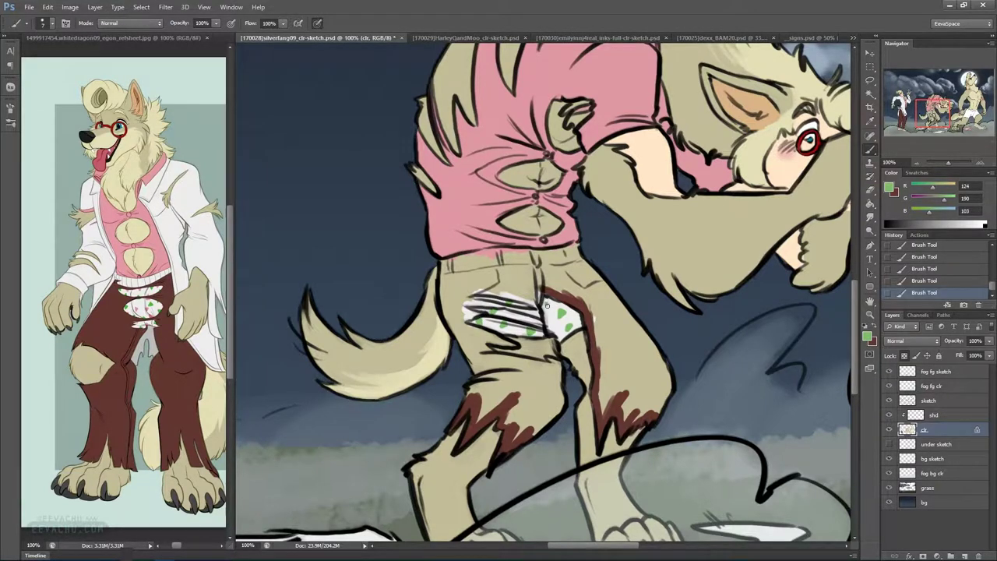
# Paint scattered green triangular spots across both legs of the bare-chested figure's white boxer shorts
pyautogui.moveTo(758, 332); pyautogui.dragTo(578, 323)
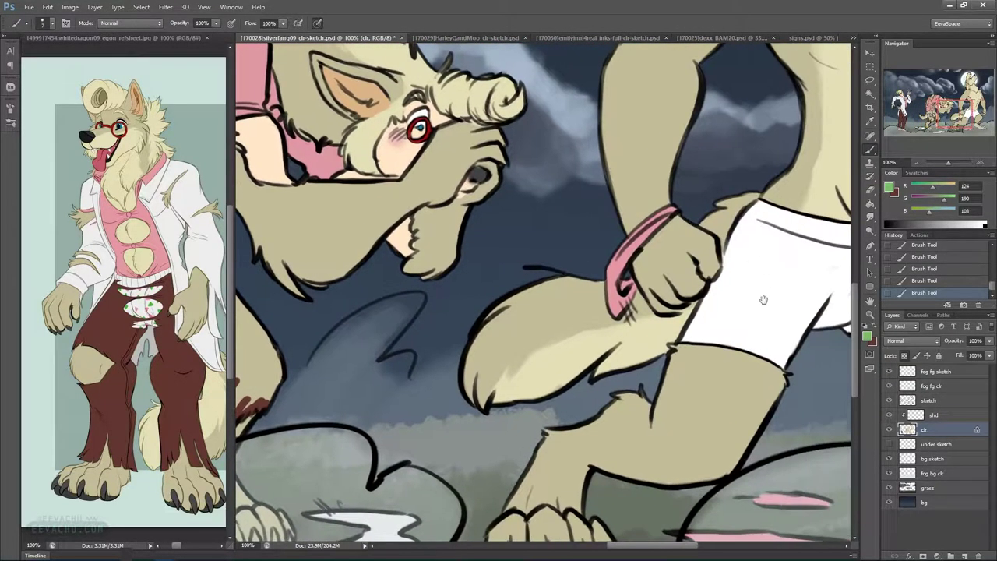
pyautogui.moveTo(766, 296); pyautogui.dragTo(552, 325)
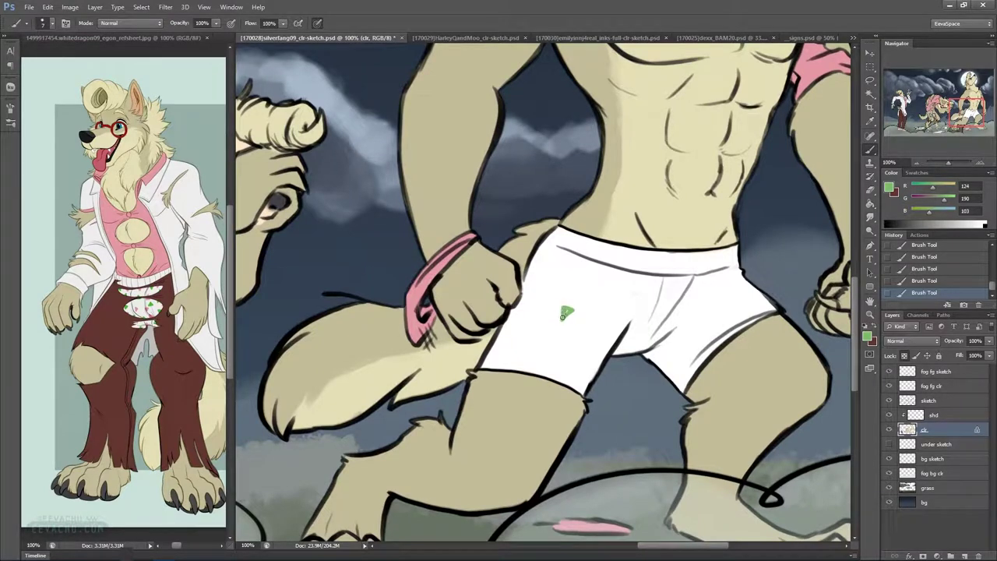
pyautogui.moveTo(608, 332)
pyautogui.mouseDown()
pyautogui.moveTo(581, 352)
pyautogui.moveTo(581, 342)
pyautogui.mouseUp()
pyautogui.moveTo(516, 317); pyautogui.dragTo(516, 318)
pyautogui.moveTo(548, 257); pyautogui.dragTo(551, 265)
pyautogui.moveTo(618, 278)
pyautogui.mouseDown()
pyautogui.moveTo(620, 289)
pyautogui.moveTo(669, 303)
pyautogui.moveTo(697, 327)
pyautogui.mouseUp()
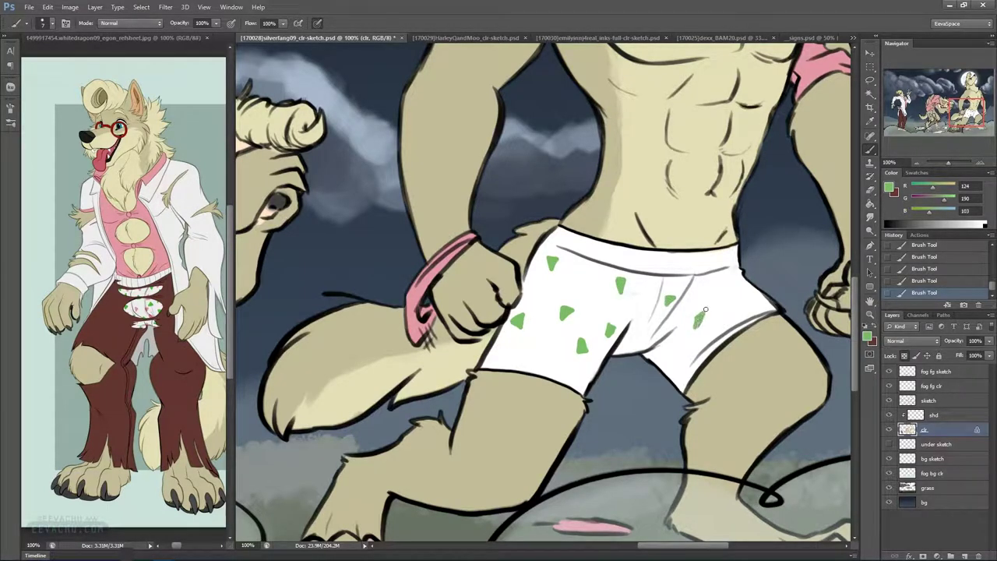
pyautogui.keyDown('alt'); pyautogui.click(715, 310); pyautogui.keyUp('alt')
pyautogui.keyDown('alt'); pyautogui.click(695, 328); pyautogui.keyUp('alt')
pyautogui.moveTo(658, 347); pyautogui.dragTo(667, 377)
pyautogui.moveTo(742, 296); pyautogui.dragTo(750, 298)
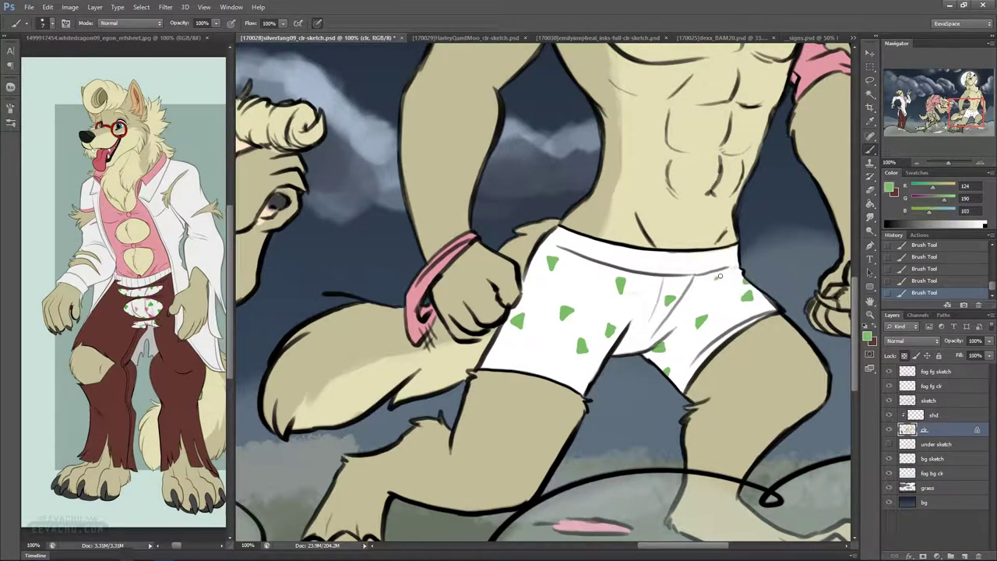
# Add more green spots in the empty gaps of the boxer shorts, undoing unsatisfactory strokes
pyautogui.keyDown('alt'); pyautogui.click(713, 254); pyautogui.keyUp('alt')
pyautogui.keyDown('alt'); pyautogui.click(717, 282); pyautogui.keyUp('alt')
pyautogui.moveTo(580, 289); pyautogui.dragTo(582, 286)
pyautogui.hotkey('ctrl', 'z')
pyautogui.moveTo(502, 351); pyautogui.dragTo(505, 353)
pyautogui.hotkey('ctrl', 'z')
pyautogui.moveTo(544, 335); pyautogui.dragTo(545, 337)
# Sample the wrist cloth's pink and paint pink spots between the green ones on the boxers' wider, forward leg
pyautogui.keyDown('alt'); pyautogui.click(419, 295); pyautogui.keyUp('alt')
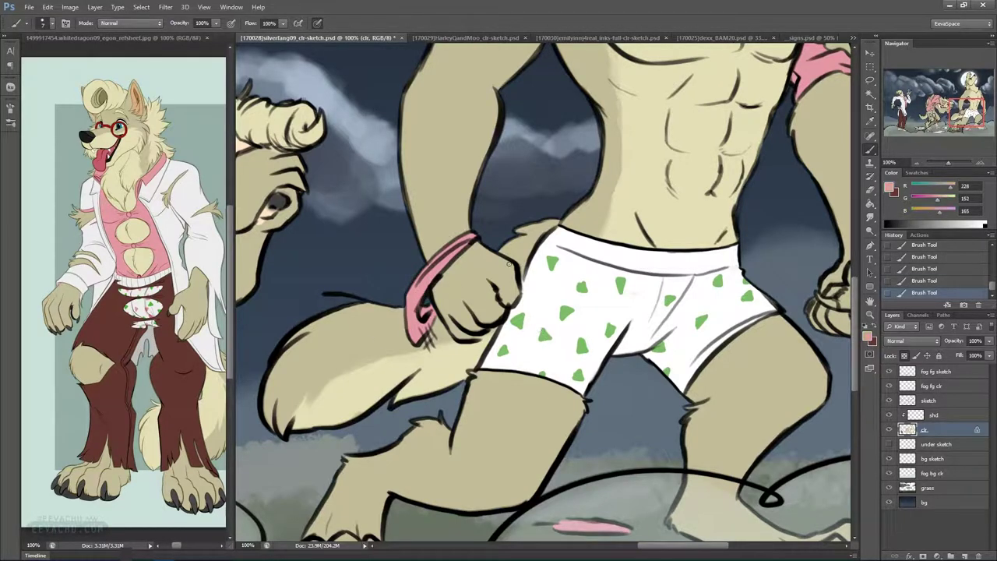
pyautogui.moveTo(537, 290); pyautogui.dragTo(536, 293)
pyautogui.moveTo(575, 267); pyautogui.dragTo(575, 268)
pyautogui.keyDown('alt'); pyautogui.click(576, 291); pyautogui.keyUp('alt')
pyautogui.keyDown('alt'); pyautogui.click(575, 265); pyautogui.keyUp('alt')
pyautogui.moveTo(610, 307)
pyautogui.mouseDown()
pyautogui.moveTo(563, 358)
pyautogui.moveTo(551, 350)
pyautogui.moveTo(519, 362)
pyautogui.mouseUp()
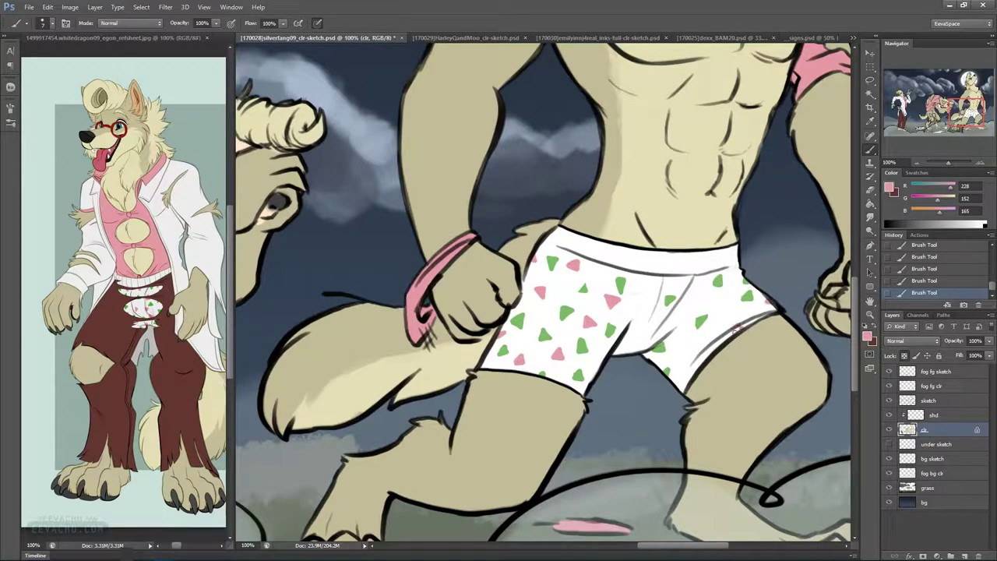
# Paint pink spots on the boxers' other leg and crotch, then touch up the pattern with white and green
pyautogui.moveTo(708, 343); pyautogui.dragTo(698, 346)
pyautogui.moveTo(717, 297); pyautogui.dragTo(719, 297)
pyautogui.moveTo(646, 278); pyautogui.dragTo(648, 279)
pyautogui.moveTo(631, 337); pyautogui.dragTo(633, 339)
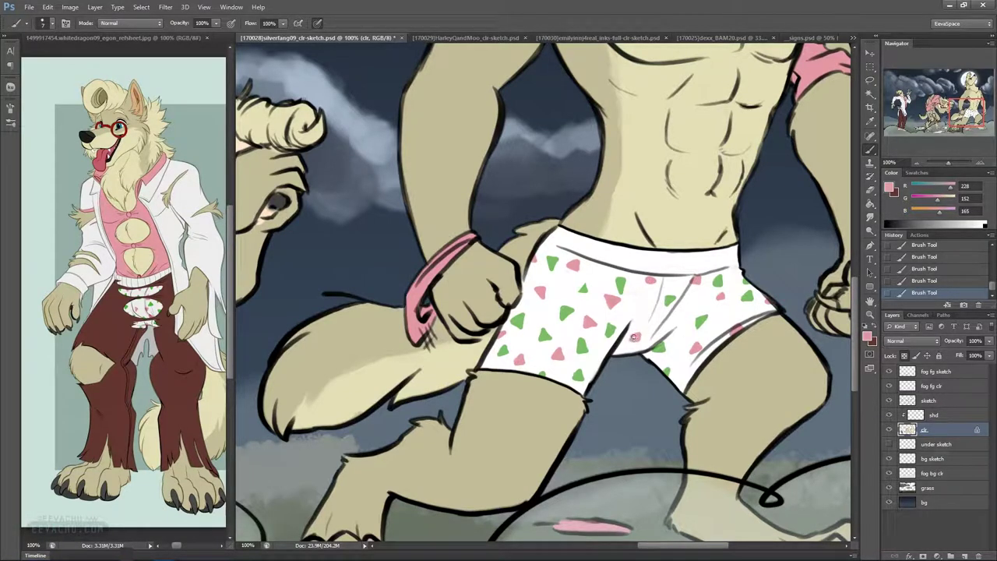
pyautogui.keyDown('alt'); pyautogui.click(642, 328); pyautogui.keyUp('alt')
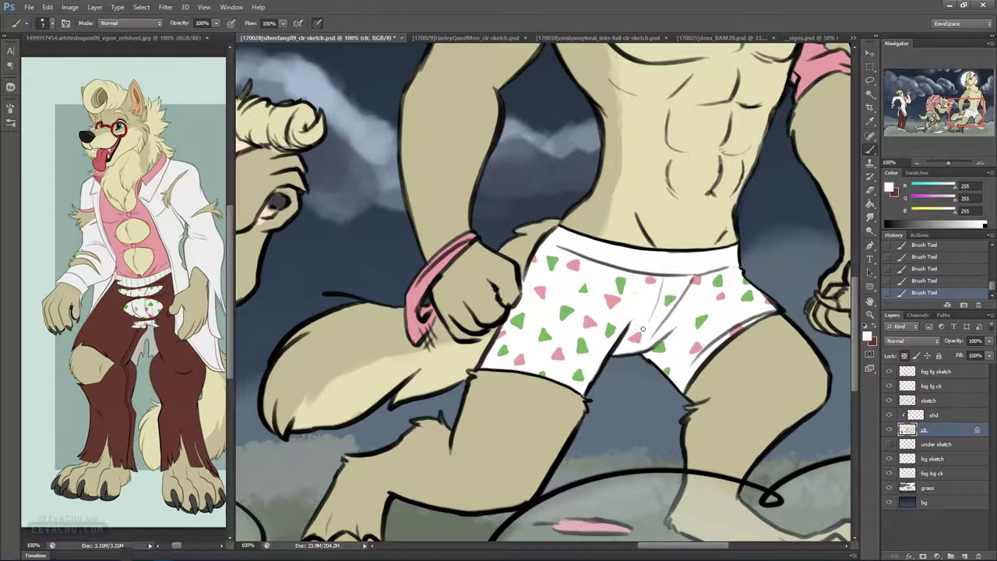
pyautogui.keyDown('alt'); pyautogui.click(671, 300); pyautogui.keyUp('alt')
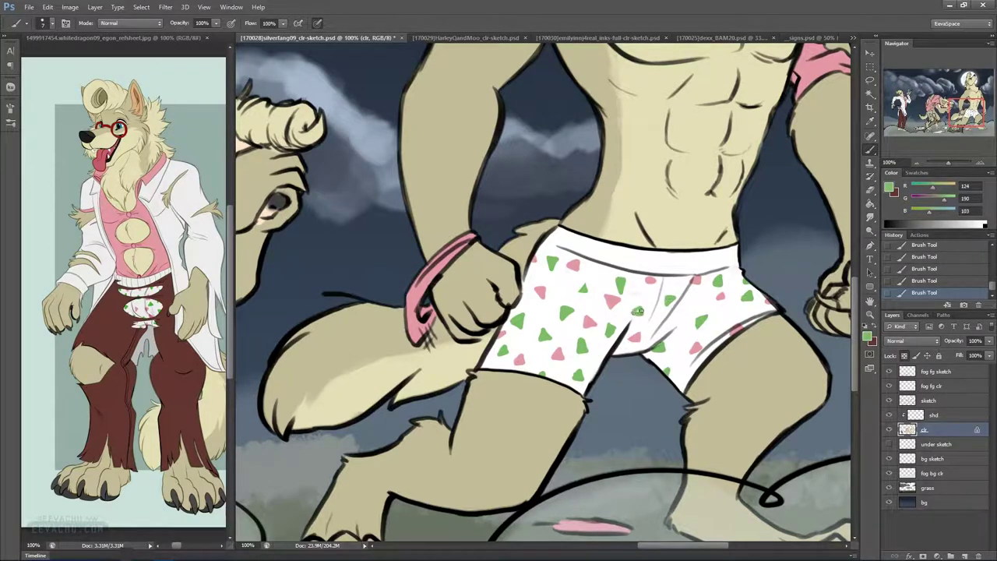
# Sample the pink again and add pink spots to the hunched figure's exposed underwear
pyautogui.keyDown('alt'); pyautogui.click(613, 300); pyautogui.keyUp('alt')
pyautogui.moveTo(267, 461); pyautogui.dragTo(631, 402)
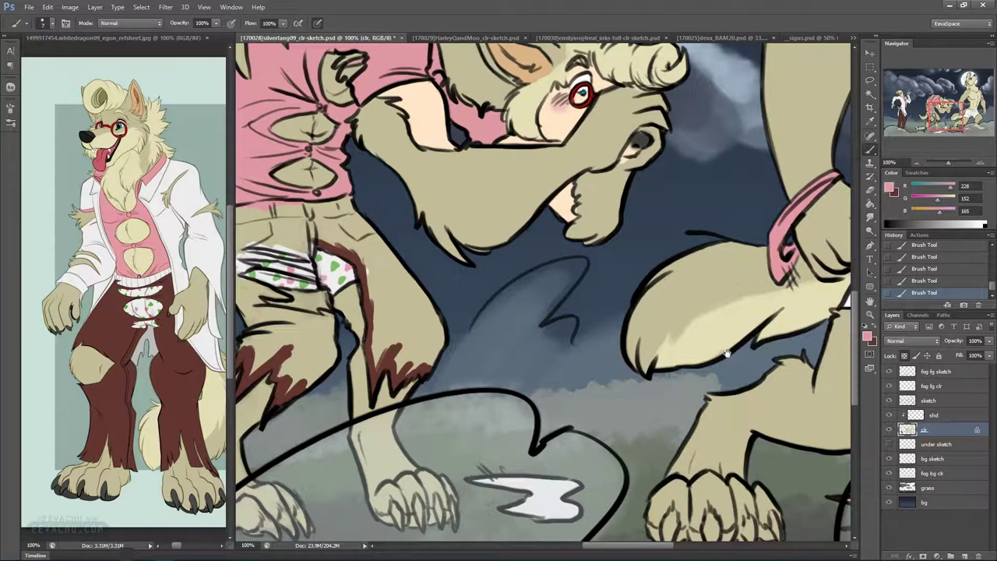
pyautogui.moveTo(728, 353); pyautogui.dragTo(670, 404)
# Draw short black ribbing lines along the boxer shorts' waistband on the sketch layer
pyautogui.moveTo(834, 313); pyautogui.dragTo(623, 357)
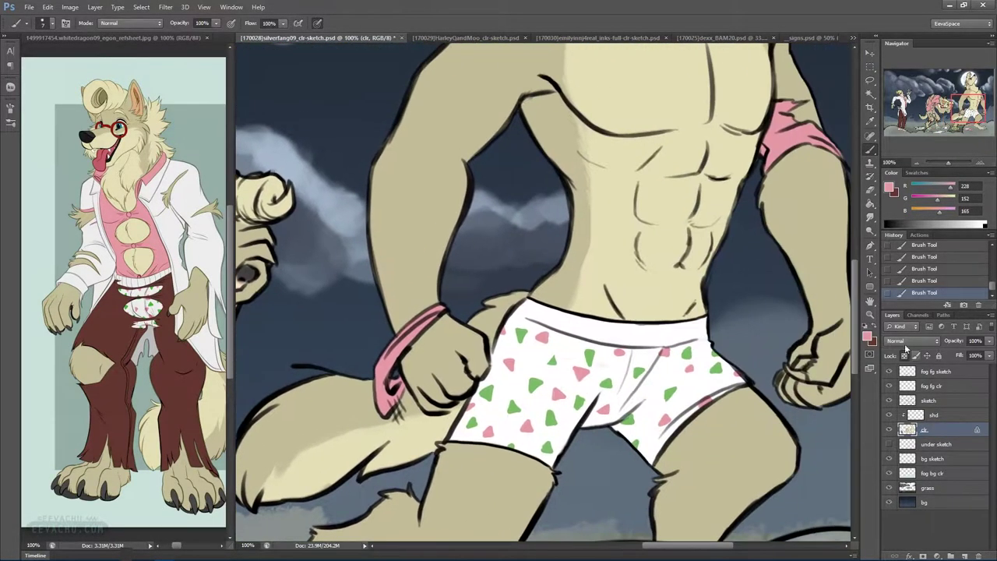
pyautogui.click(986, 226)
pyautogui.click(929, 401)
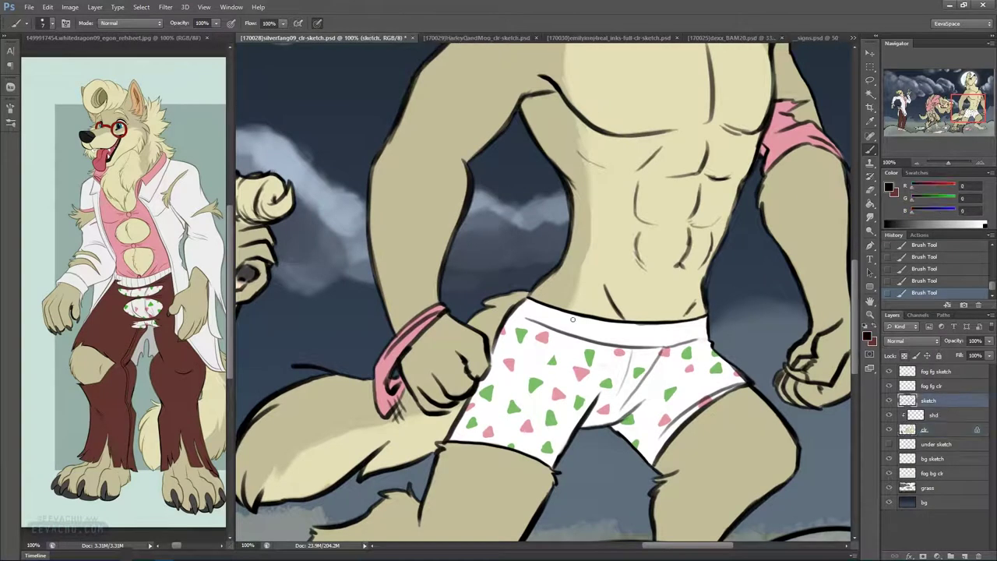
pyautogui.moveTo(524, 318)
pyautogui.mouseDown()
pyautogui.moveTo(563, 313)
pyautogui.moveTo(559, 325)
pyautogui.moveTo(597, 318)
pyautogui.moveTo(587, 340)
pyautogui.moveTo(631, 328)
pyautogui.moveTo(627, 338)
pyautogui.moveTo(664, 347)
pyautogui.mouseUp()
pyautogui.moveTo(675, 320); pyautogui.dragTo(694, 338)
pyautogui.moveTo(695, 319); pyautogui.dragTo(699, 332)
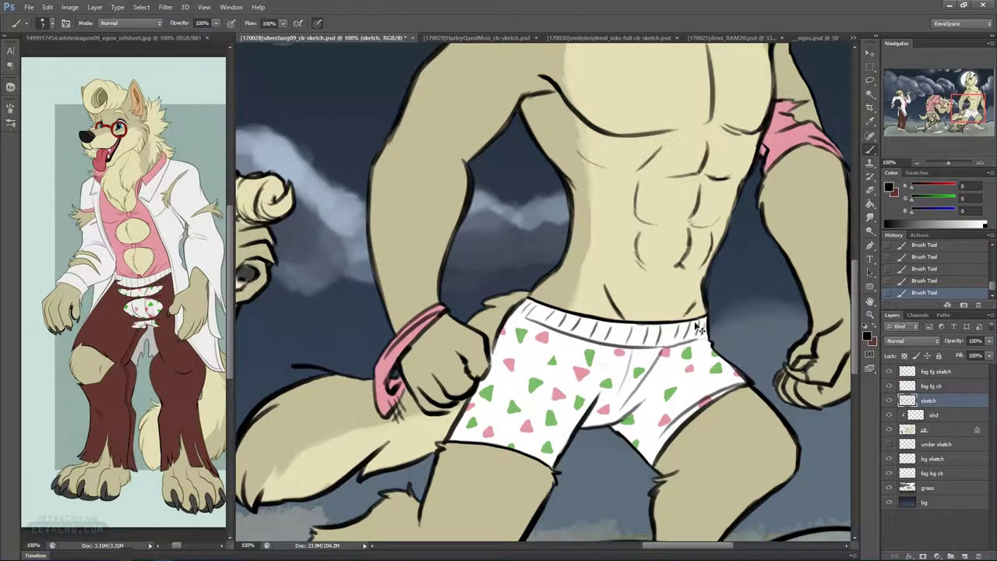
pyautogui.press('x')
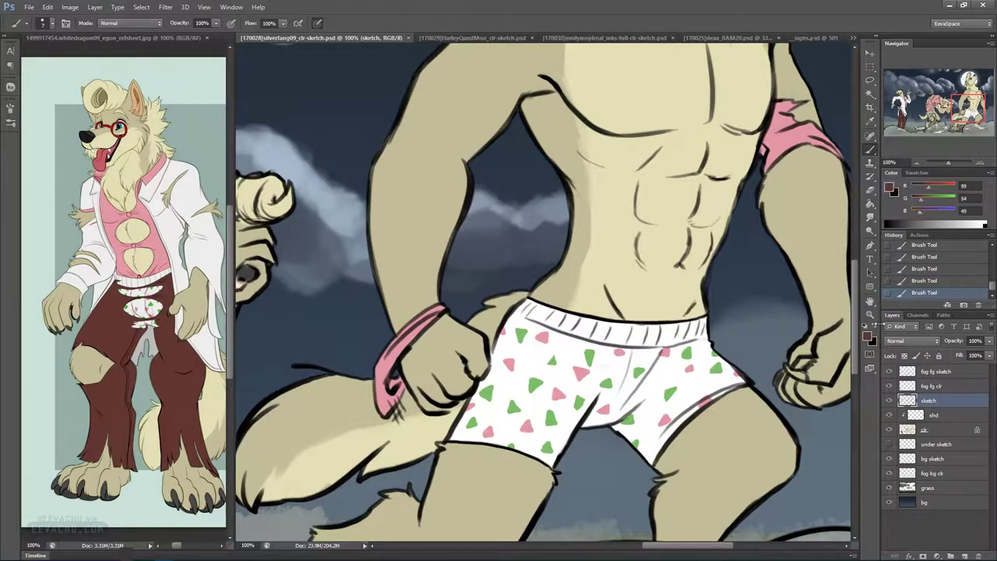
pyautogui.click(939, 433)
pyautogui.moveTo(549, 413); pyautogui.dragTo(618, 304)
pyautogui.moveTo(537, 492)
pyautogui.mouseDown()
pyautogui.moveTo(685, 325)
pyautogui.moveTo(526, 270)
pyautogui.moveTo(609, 272)
pyautogui.mouseUp()
pyautogui.moveTo(603, 397)
pyautogui.mouseDown()
pyautogui.moveTo(744, 447)
pyautogui.moveTo(666, 445)
pyautogui.mouseUp()
pyautogui.hotkey('ctrl', 'z')
pyautogui.moveTo(559, 347); pyautogui.dragTo(750, 357)
pyautogui.hotkey('ctrl', 'z')
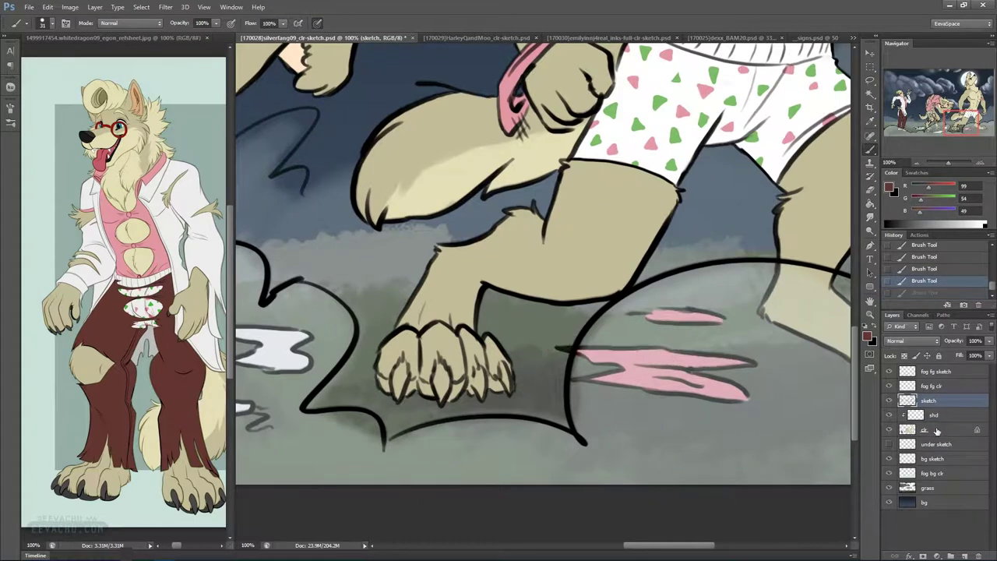
# Recolour the larger torn cloth scrap on the grass maroon on the clr layer and touch up its edge with transparency unlocked
pyautogui.click(937, 427)
pyautogui.moveTo(631, 364)
pyautogui.mouseDown()
pyautogui.moveTo(592, 372)
pyautogui.moveTo(744, 395)
pyautogui.mouseUp()
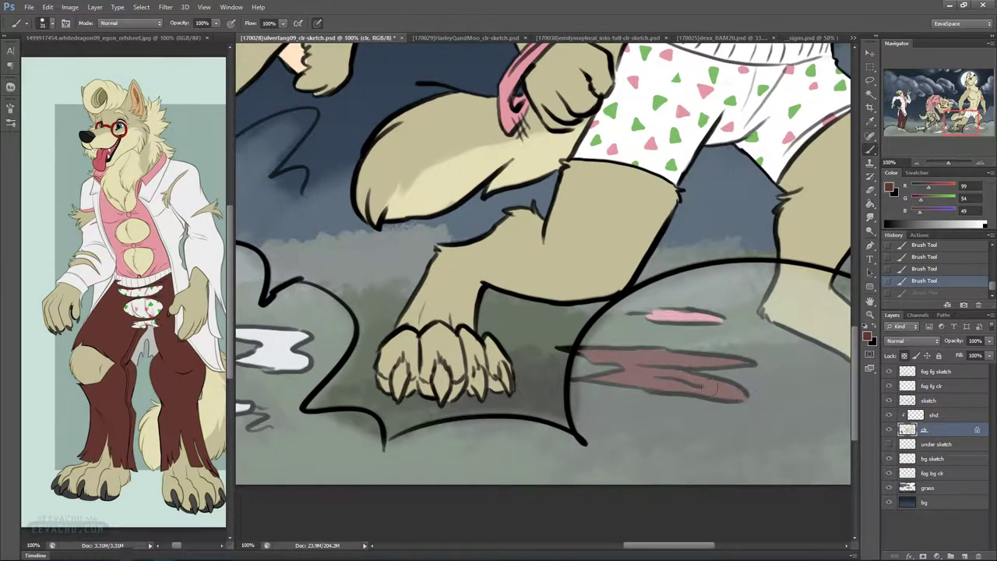
pyautogui.click(905, 357)
pyautogui.moveTo(661, 355); pyautogui.dragTo(647, 355)
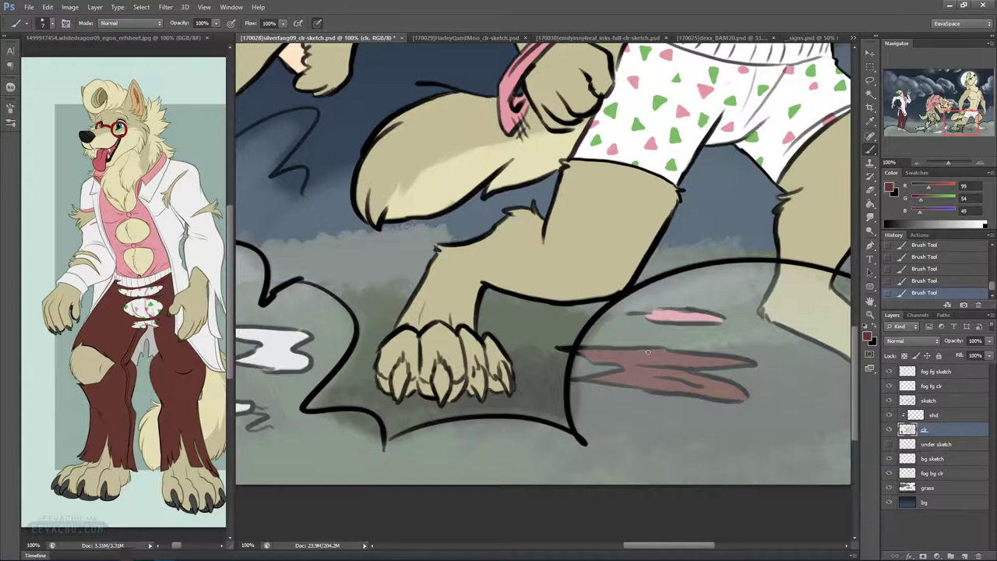
pyautogui.click(905, 355)
# Paint maroon above the hunched figure's torn knee and around the thigh rips in the pants
pyautogui.moveTo(574, 413)
pyautogui.mouseDown()
pyautogui.moveTo(724, 411)
pyautogui.moveTo(670, 426)
pyautogui.moveTo(773, 444)
pyautogui.moveTo(773, 466)
pyautogui.mouseUp()
pyautogui.moveTo(578, 264)
pyautogui.mouseDown()
pyautogui.moveTo(562, 375)
pyautogui.moveTo(550, 391)
pyautogui.mouseUp()
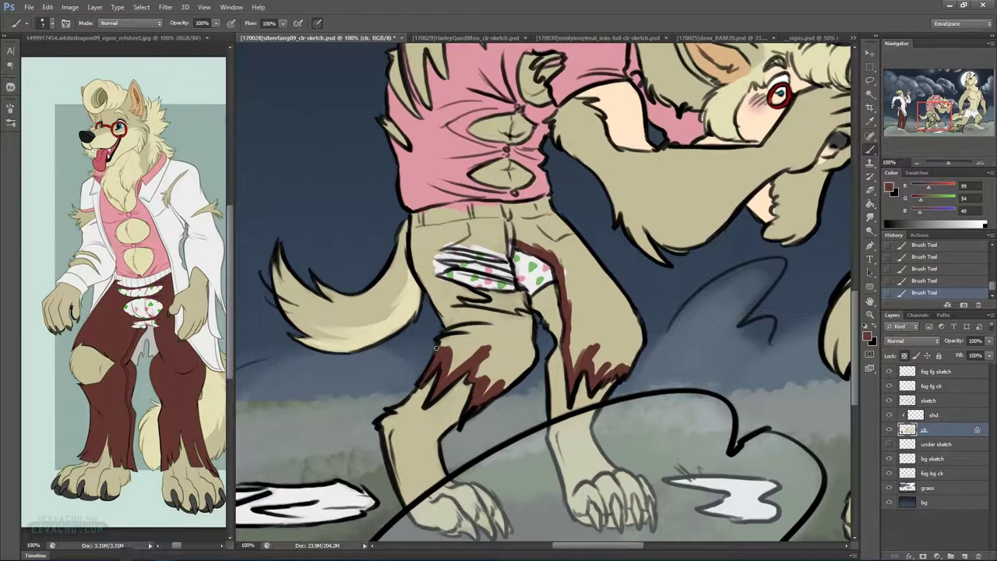
pyautogui.moveTo(453, 310); pyautogui.dragTo(467, 309)
pyautogui.moveTo(448, 343)
pyautogui.mouseDown()
pyautogui.moveTo(450, 369)
pyautogui.moveTo(472, 343)
pyautogui.mouseUp()
pyautogui.moveTo(467, 289)
pyautogui.mouseDown()
pyautogui.moveTo(488, 312)
pyautogui.moveTo(442, 291)
pyautogui.moveTo(518, 320)
pyautogui.moveTo(504, 325)
pyautogui.moveTo(540, 321)
pyautogui.mouseUp()
pyautogui.moveTo(442, 268)
pyautogui.mouseDown()
pyautogui.moveTo(433, 274)
pyautogui.moveTo(441, 268)
pyautogui.moveTo(428, 257)
pyautogui.moveTo(511, 269)
pyautogui.moveTo(501, 254)
pyautogui.mouseUp()
# Resample the reference pants' maroon and outline the upper thigh rip, the waistband and the inner leg of the pants
pyautogui.keyDown('alt'); pyautogui.click(471, 265); pyautogui.keyUp('alt')
pyautogui.keyDown('alt'); pyautogui.click(183, 363); pyautogui.keyUp('alt')
pyautogui.moveTo(427, 248)
pyautogui.mouseDown()
pyautogui.moveTo(466, 240)
pyautogui.moveTo(512, 254)
pyautogui.mouseUp()
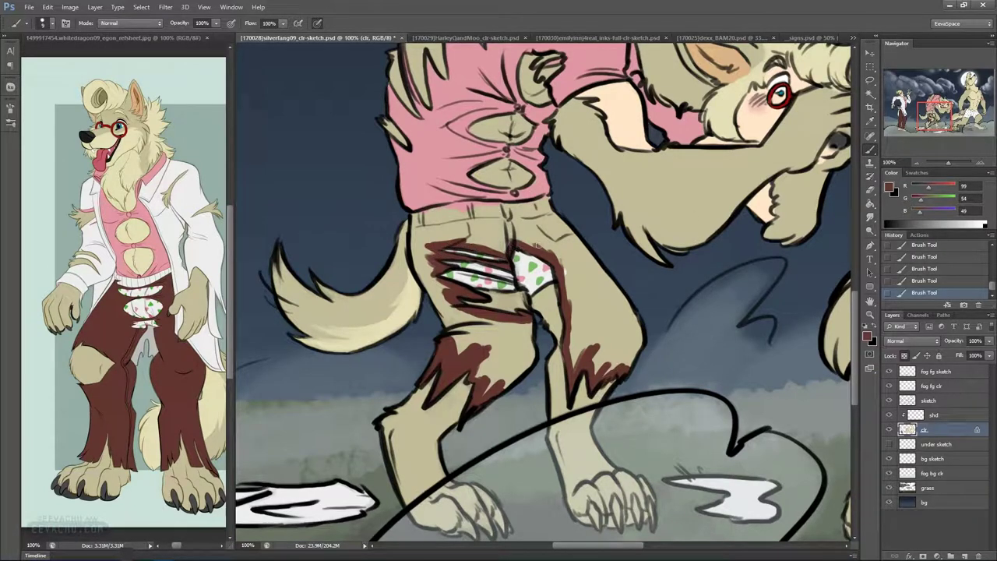
pyautogui.moveTo(419, 267)
pyautogui.mouseDown()
pyautogui.moveTo(413, 242)
pyautogui.moveTo(425, 212)
pyautogui.moveTo(440, 210)
pyautogui.moveTo(423, 211)
pyautogui.moveTo(458, 207)
pyautogui.mouseUp()
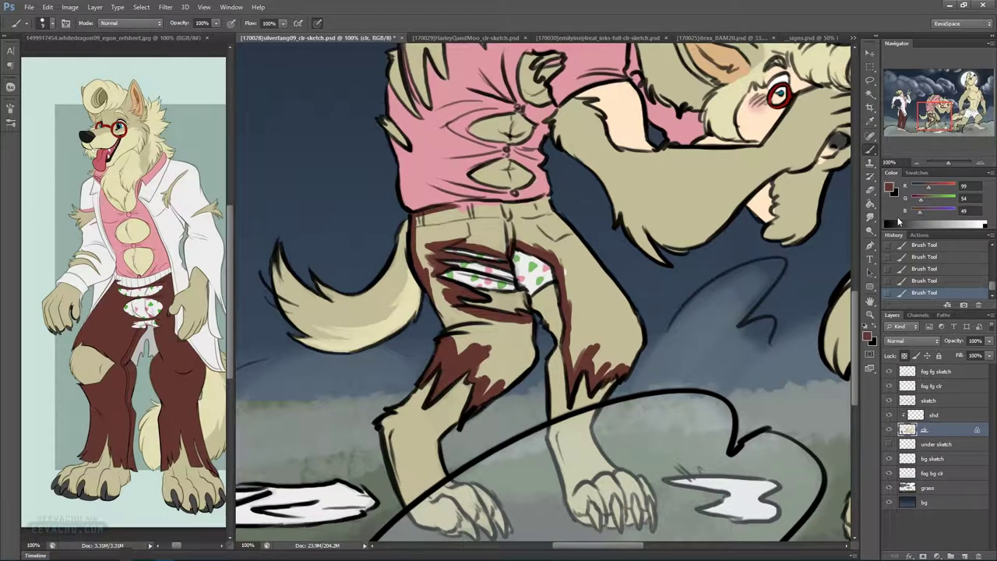
pyautogui.moveTo(535, 320); pyautogui.dragTo(535, 360)
# Fill the rest of the hunched figure's pants with maroon and brush over the leftover light specks
pyautogui.click(870, 203)
pyautogui.click(606, 310)
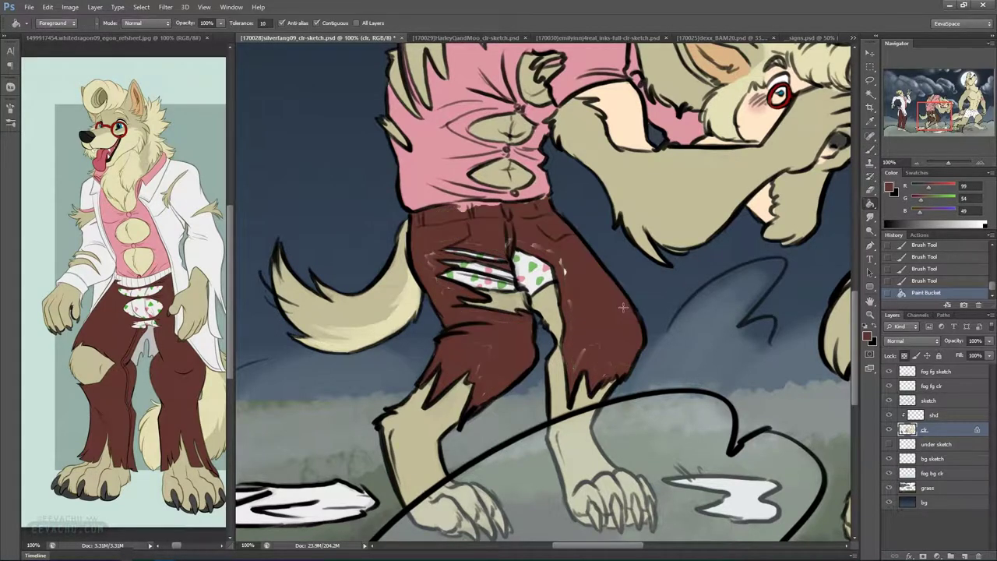
pyautogui.click(870, 149)
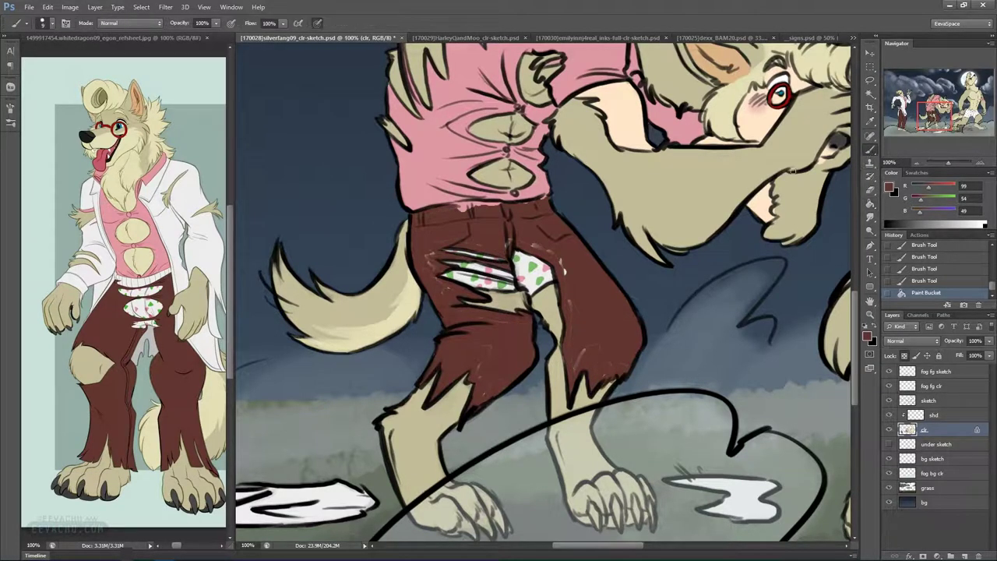
pyautogui.moveTo(478, 373)
pyautogui.mouseDown()
pyautogui.moveTo(481, 360)
pyautogui.moveTo(512, 357)
pyautogui.moveTo(487, 329)
pyautogui.mouseUp()
pyautogui.keyDown('alt'); pyautogui.rightClick(490, 363); pyautogui.keyUp('alt')
pyautogui.moveTo(592, 347)
pyautogui.mouseDown()
pyautogui.moveTo(576, 356)
pyautogui.moveTo(601, 343)
pyautogui.moveTo(599, 368)
pyautogui.moveTo(554, 255)
pyautogui.moveTo(433, 239)
pyautogui.moveTo(427, 277)
pyautogui.moveTo(449, 310)
pyautogui.moveTo(471, 321)
pyautogui.mouseUp()
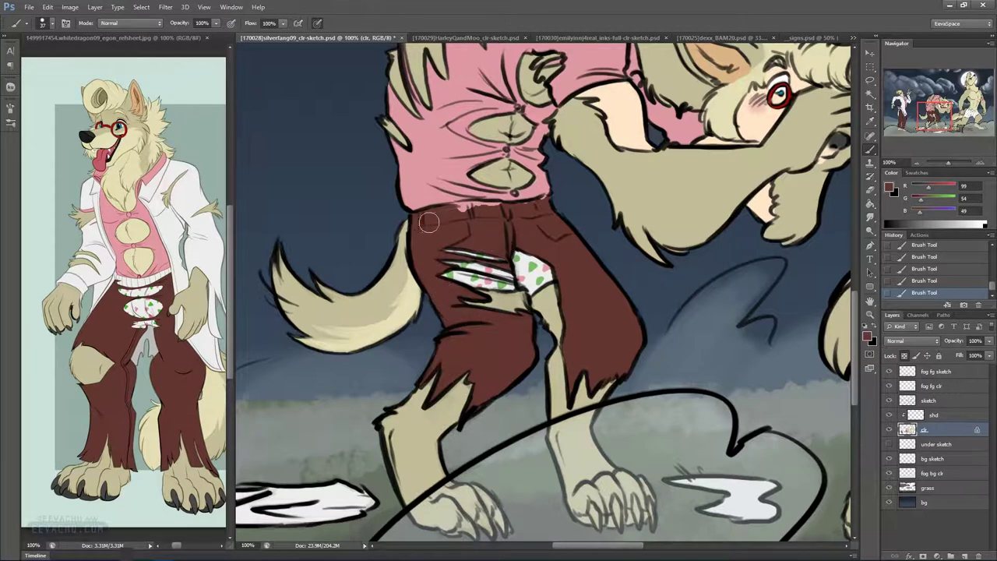
# Cover the light gaps along the waistband of the hunched figure's pants with maroon
pyautogui.moveTo(472, 211); pyautogui.dragTo(555, 205)
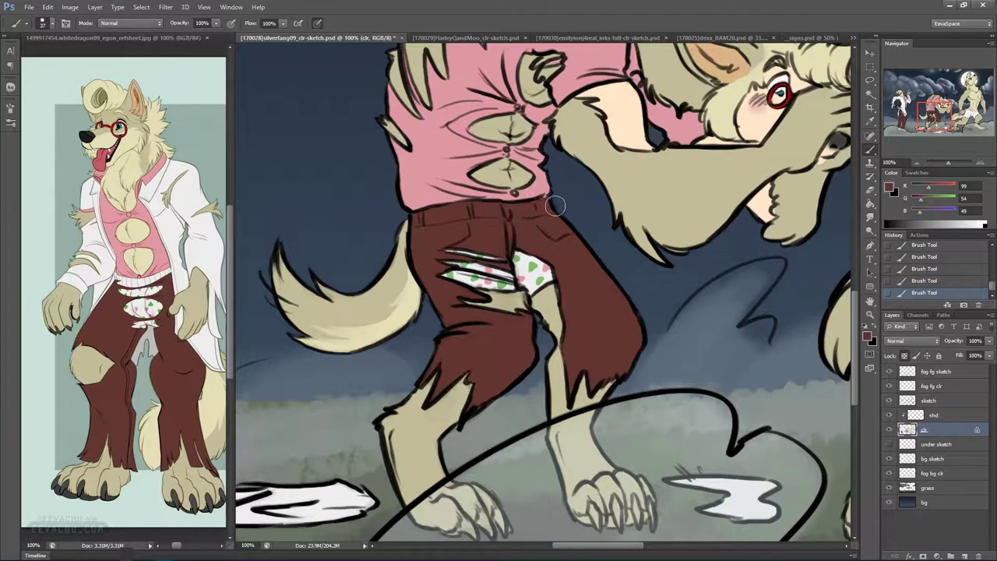
pyautogui.moveTo(600, 276); pyautogui.dragTo(593, 282)
pyautogui.moveTo(741, 330); pyautogui.dragTo(705, 373)
pyautogui.moveTo(599, 399); pyautogui.dragTo(707, 380)
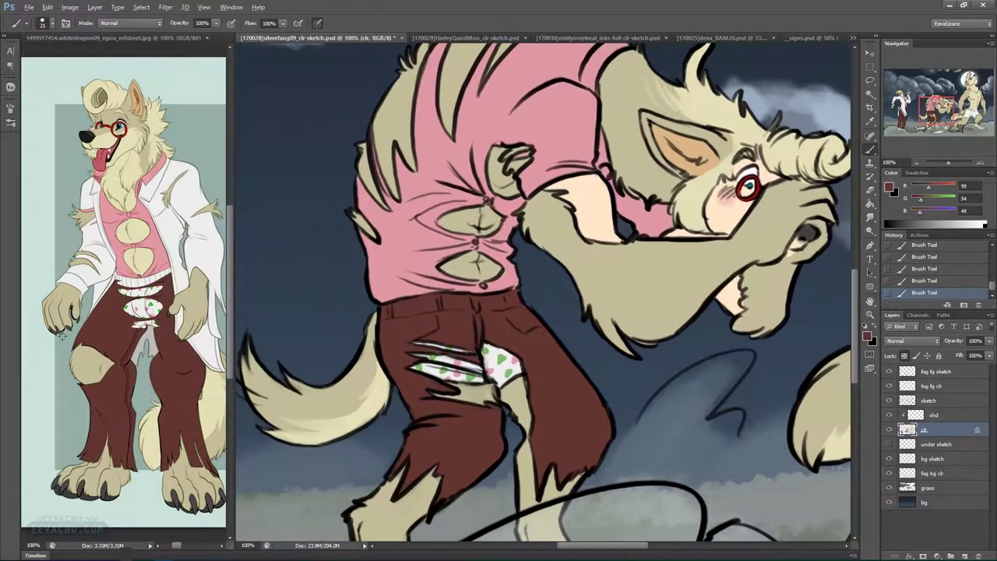
# Sample the grey of the reference claws and paint the toe claws of the hunched figure and the standing man
pyautogui.moveTo(525, 473); pyautogui.dragTo(578, 225)
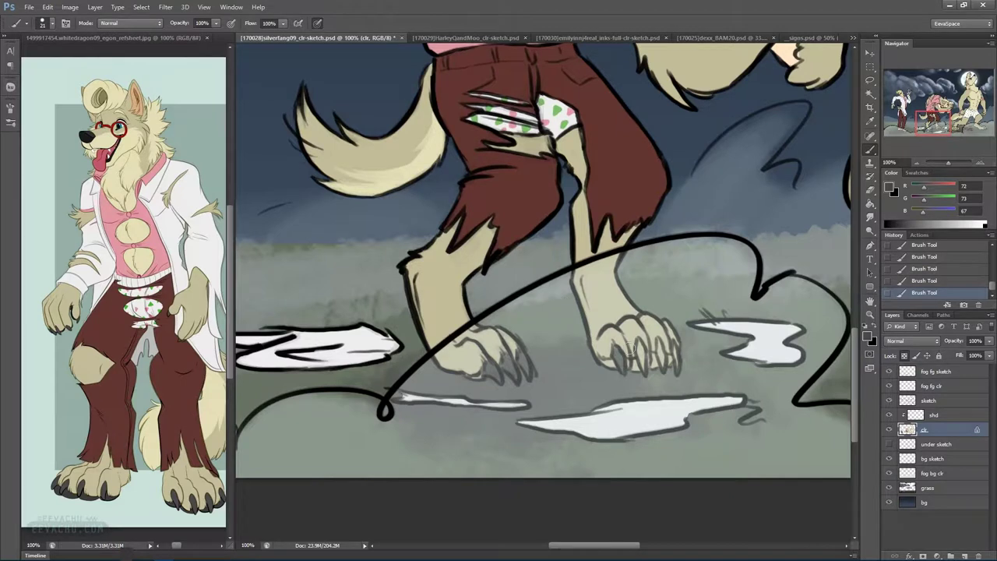
pyautogui.moveTo(642, 365)
pyautogui.mouseDown()
pyautogui.moveTo(642, 353)
pyautogui.moveTo(670, 348)
pyautogui.moveTo(663, 369)
pyautogui.moveTo(677, 367)
pyautogui.mouseUp()
pyautogui.hscroll(-5, 677, 378)
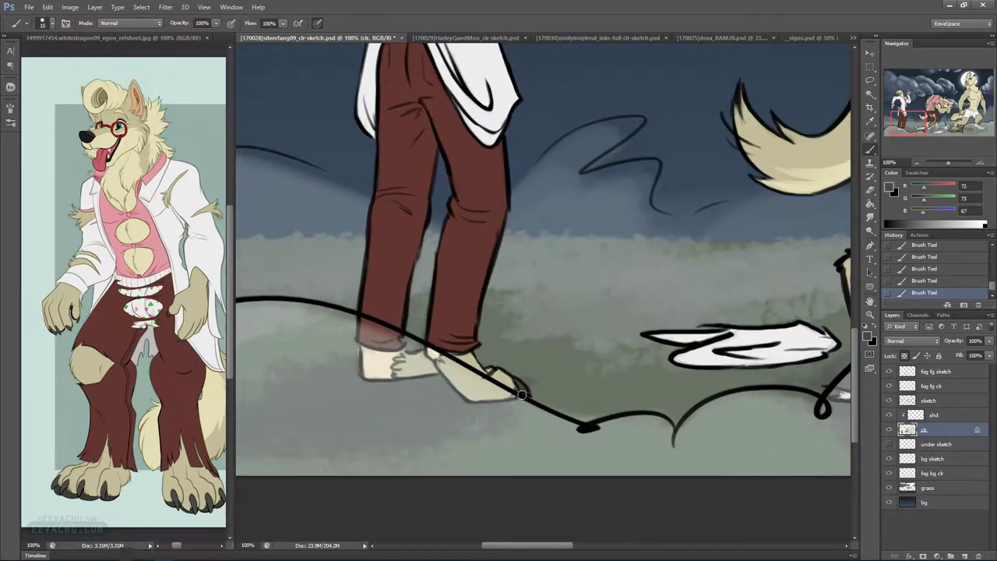
pyautogui.scroll(5, 639, 312)
pyautogui.hscroll(2, 662, 308)
pyautogui.scroll(5, 685, 320)
pyautogui.hscroll(-5, 725, 331)
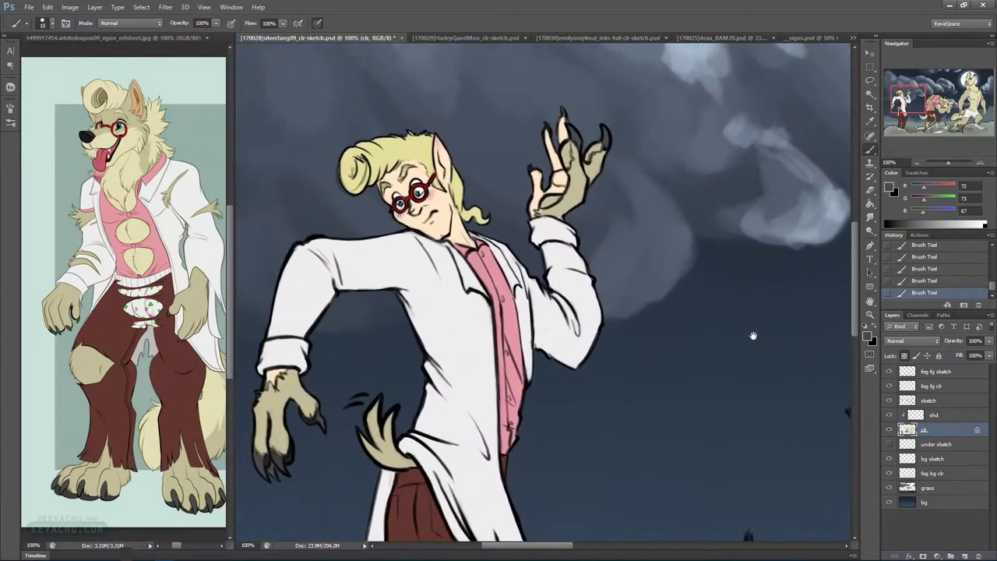
# Paint the claws on both feet of the howling werewolf, resampling a darker grey, RGB 59, 59, 59
pyautogui.moveTo(760, 350); pyautogui.dragTo(507, 262)
pyautogui.moveTo(317, 333)
pyautogui.mouseDown()
pyautogui.moveTo(318, 383)
pyautogui.moveTo(319, 348)
pyautogui.moveTo(360, 353)
pyautogui.moveTo(356, 338)
pyautogui.moveTo(365, 357)
pyautogui.moveTo(394, 343)
pyautogui.moveTo(398, 363)
pyautogui.moveTo(421, 345)
pyautogui.mouseUp()
pyautogui.moveTo(770, 374); pyautogui.dragTo(421, 393)
pyautogui.moveTo(521, 346)
pyautogui.mouseDown()
pyautogui.moveTo(544, 368)
pyautogui.moveTo(543, 348)
pyautogui.mouseUp()
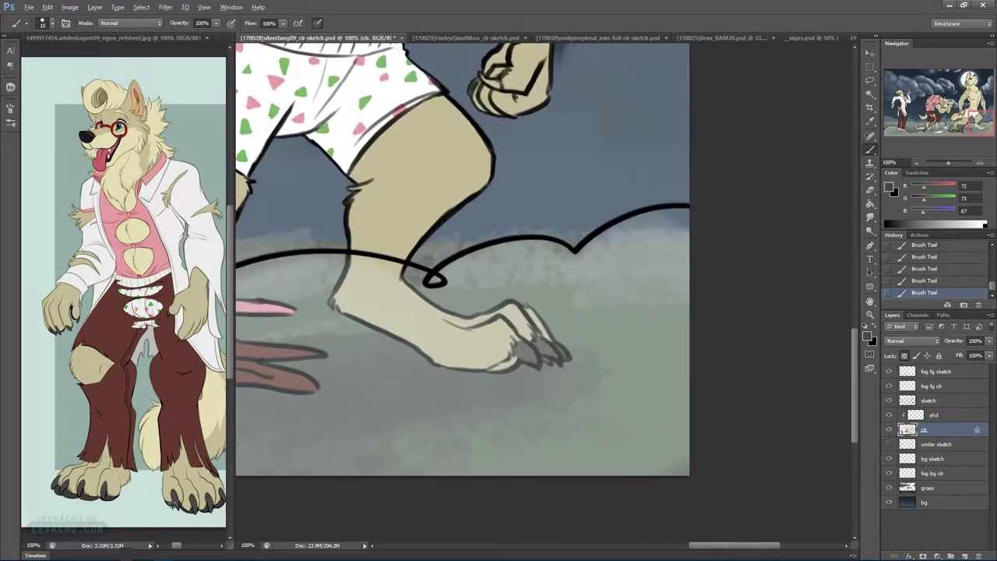
pyautogui.moveTo(490, 374); pyautogui.dragTo(511, 363)
pyautogui.press('alt')
pyautogui.moveTo(501, 402); pyautogui.dragTo(740, 372)
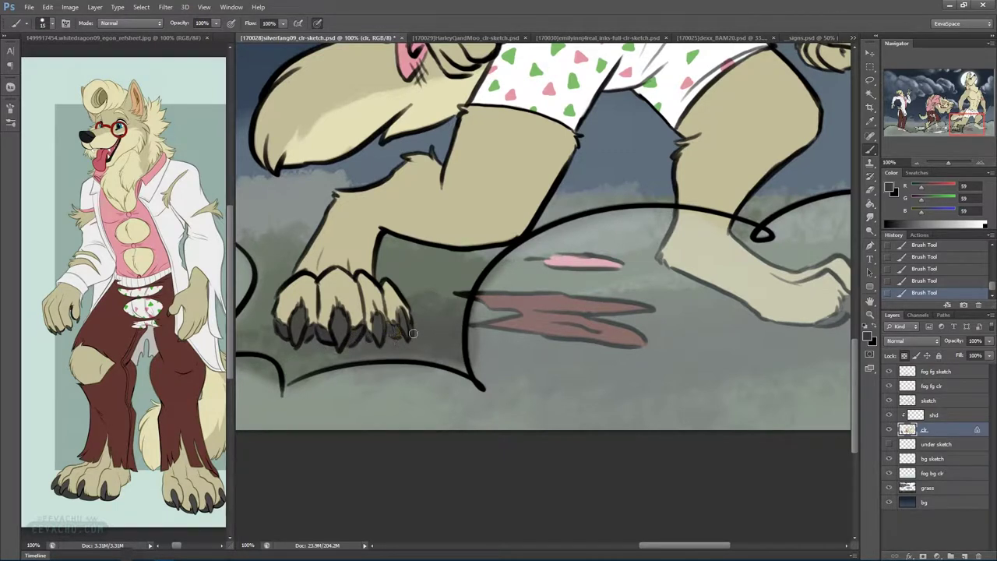
# Paint the claws on the howling werewolf's clenched hand dark grey, resampling the colour from the reference's foot claws
pyautogui.moveTo(811, 74); pyautogui.dragTo(612, 375)
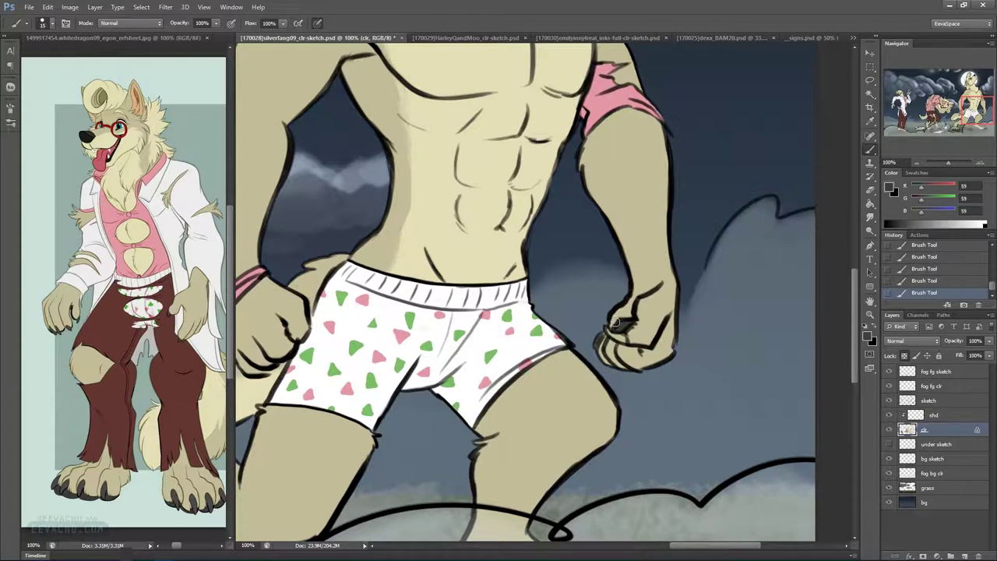
pyautogui.moveTo(615, 322)
pyautogui.mouseDown()
pyautogui.moveTo(623, 314)
pyautogui.moveTo(615, 319)
pyautogui.mouseUp()
pyautogui.click(865, 326)
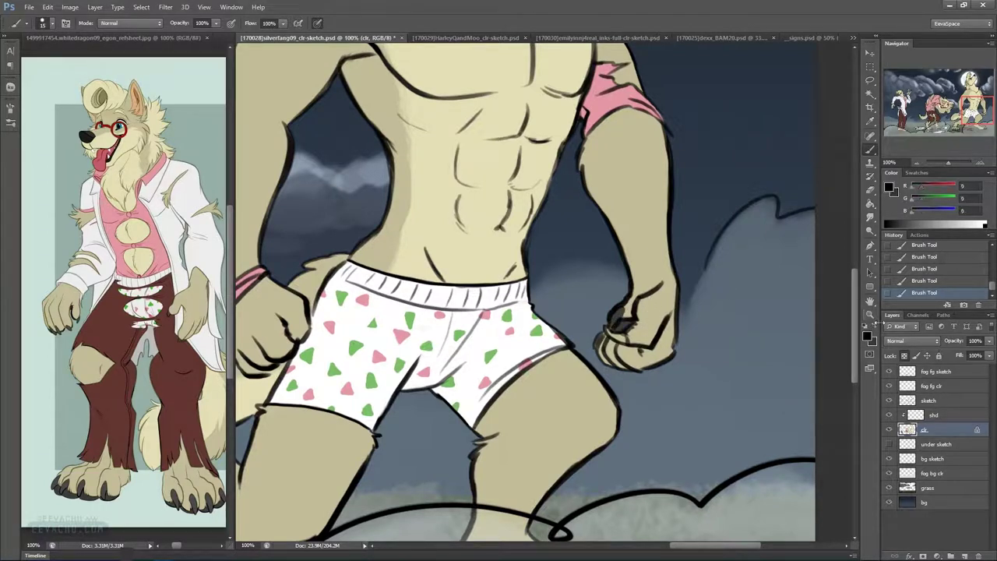
pyautogui.keyDown('alt'); pyautogui.click(173, 495); pyautogui.keyUp('alt')
pyautogui.moveTo(609, 336); pyautogui.dragTo(618, 339)
pyautogui.moveTo(628, 302); pyautogui.dragTo(662, 380)
pyautogui.moveTo(586, 147); pyautogui.dragTo(643, 320)
pyautogui.moveTo(622, 191); pyautogui.dragTo(643, 379)
# Repaint the toe claws of the hunched figure and the standing man with the darker grey, RGB 59, 59, 59
pyautogui.moveTo(555, 457); pyautogui.dragTo(661, 309)
pyautogui.moveTo(452, 537); pyautogui.dragTo(662, 319)
pyautogui.moveTo(589, 380); pyautogui.dragTo(679, 326)
pyautogui.moveTo(541, 363); pyautogui.dragTo(678, 315)
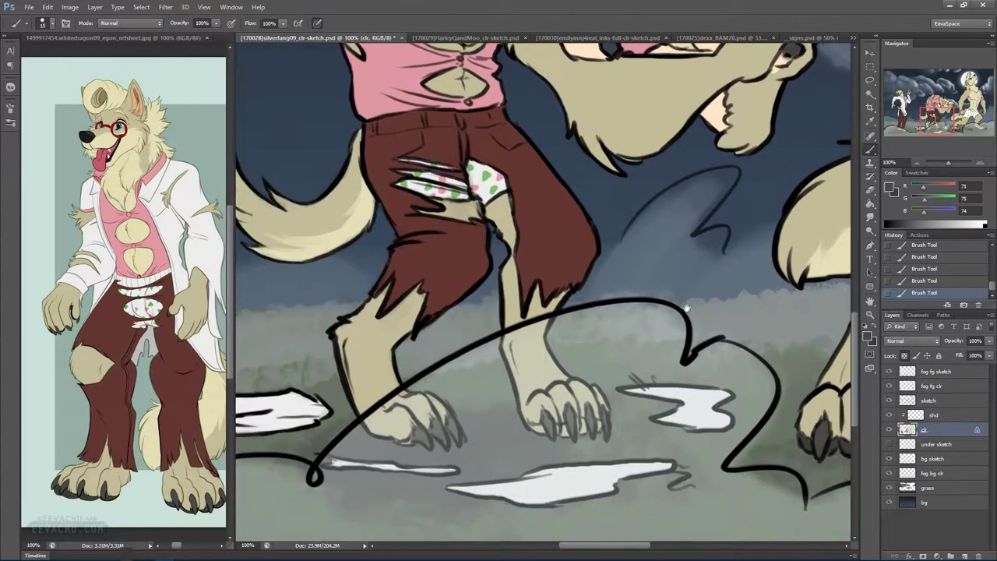
pyautogui.click(874, 325)
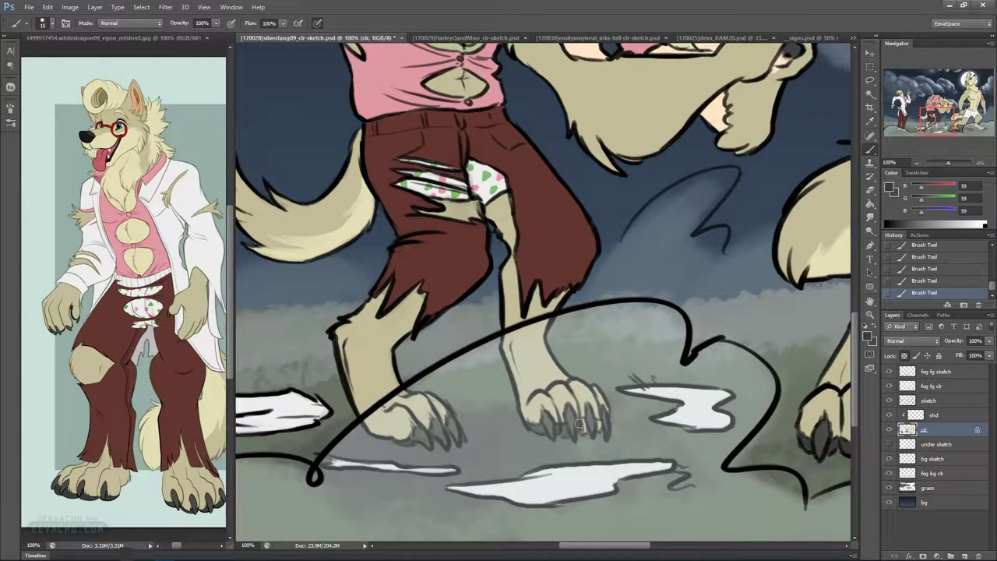
pyautogui.moveTo(624, 358); pyautogui.dragTo(810, 337)
pyautogui.moveTo(465, 416)
pyautogui.mouseDown()
pyautogui.moveTo(679, 370)
pyautogui.moveTo(768, 371)
pyautogui.mouseUp()
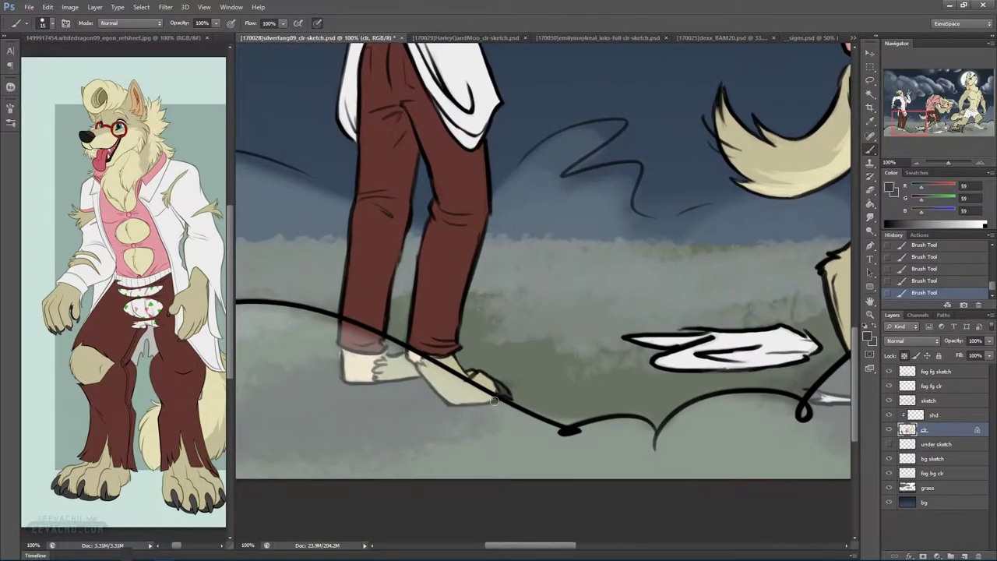
pyautogui.moveTo(627, 300)
pyautogui.mouseDown()
pyautogui.moveTo(626, 379)
pyautogui.moveTo(592, 337)
pyautogui.mouseUp()
pyautogui.moveTo(661, 356); pyautogui.dragTo(349, 200)
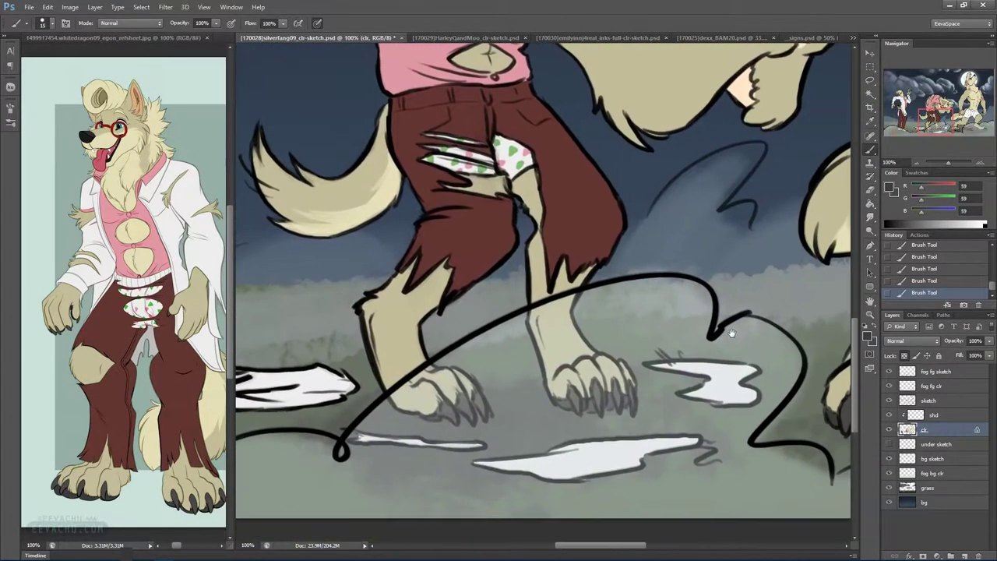
pyautogui.hotkey('ctrl', '-')
pyautogui.hotkey('ctrl', '-')
pyautogui.hotkey('ctrl', '-')
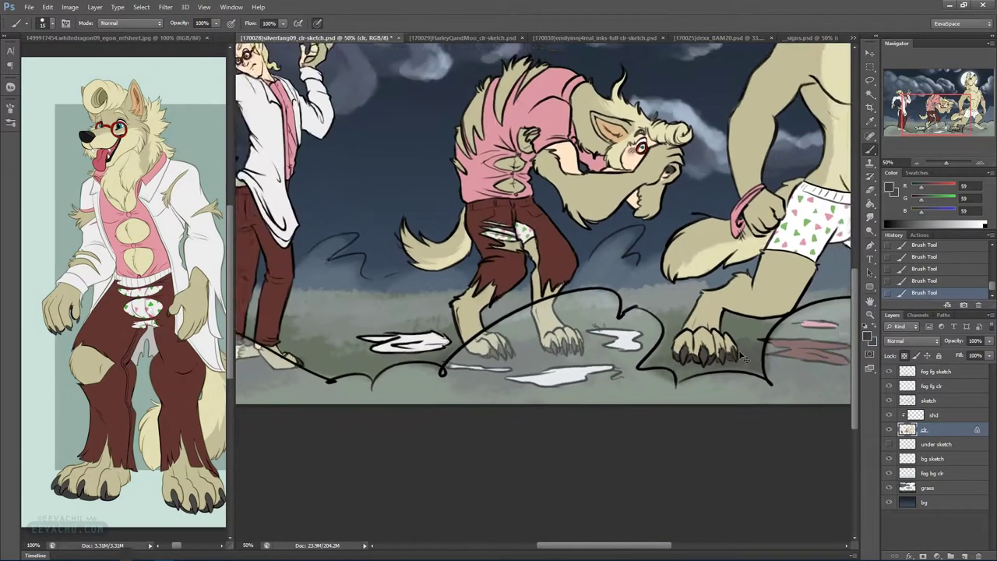
pyautogui.hotkey('ctrl', '-')
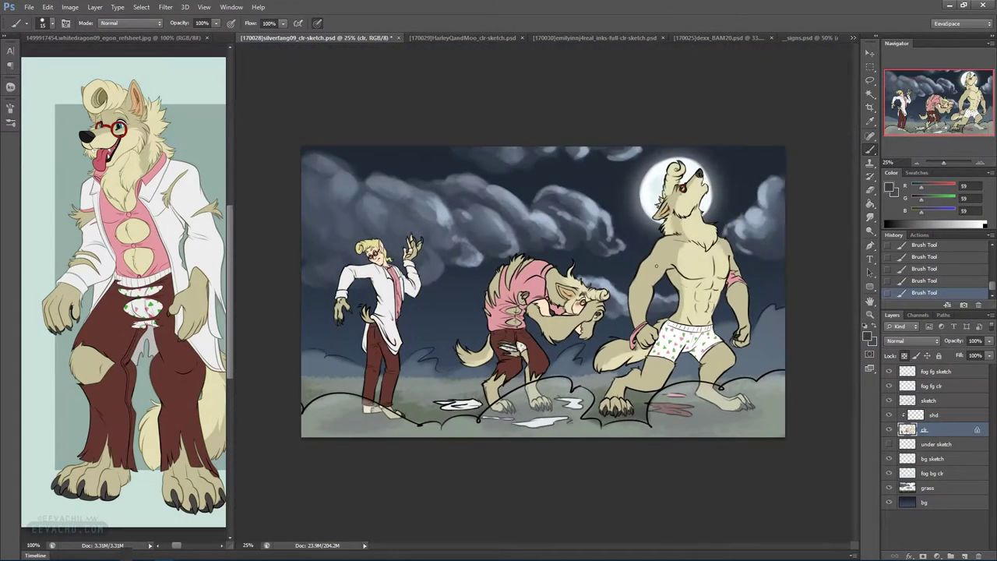
# Sample the light cream fur, RGB 228, 223, 181, and bucket-fill the fur openings in the front of the hunched figure's torn shirt
pyautogui.keyDown('alt'); pyautogui.click(575, 285); pyautogui.keyUp('alt')
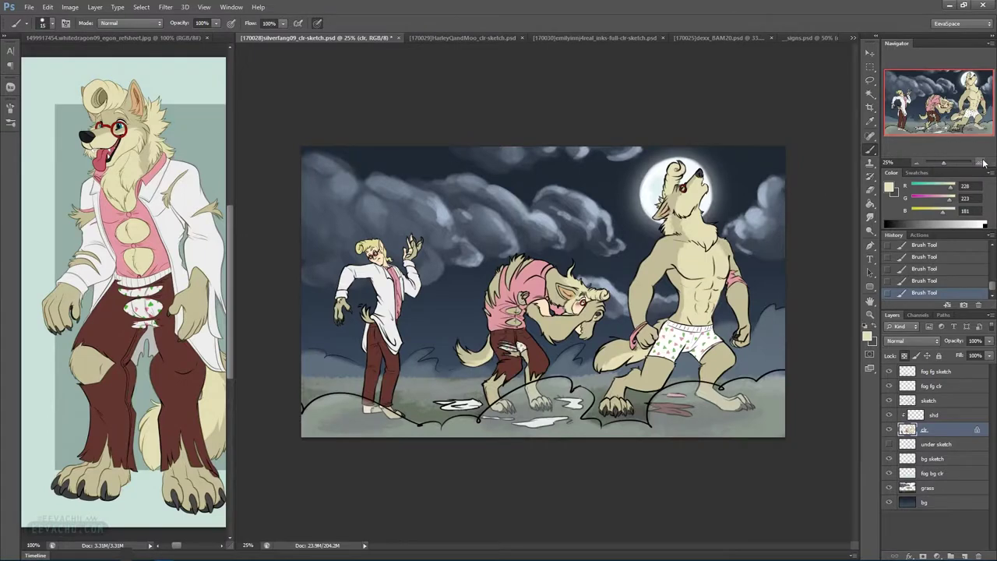
pyautogui.click(984, 164)
pyautogui.click(984, 164)
pyautogui.click(984, 164)
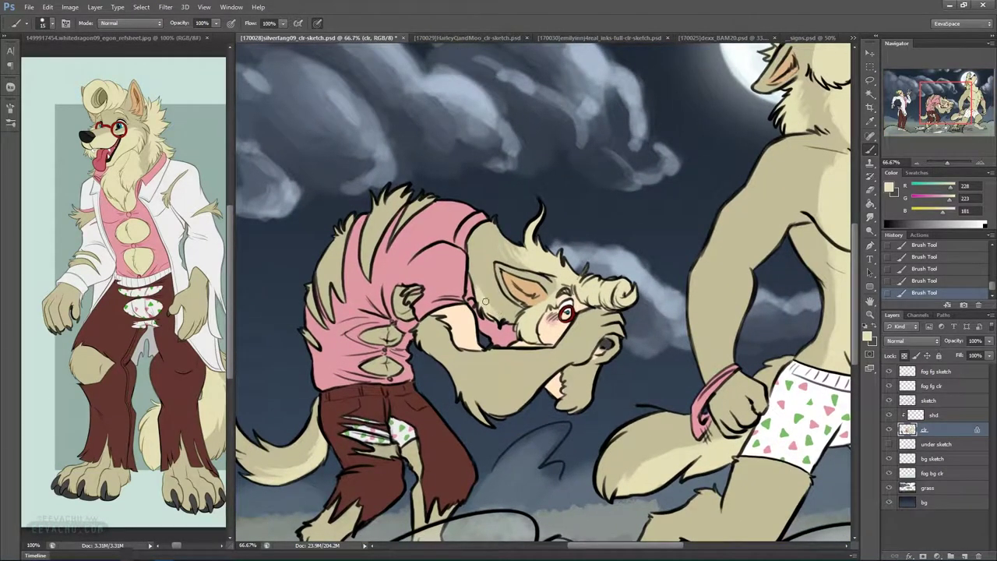
pyautogui.moveTo(486, 301); pyautogui.dragTo(511, 319)
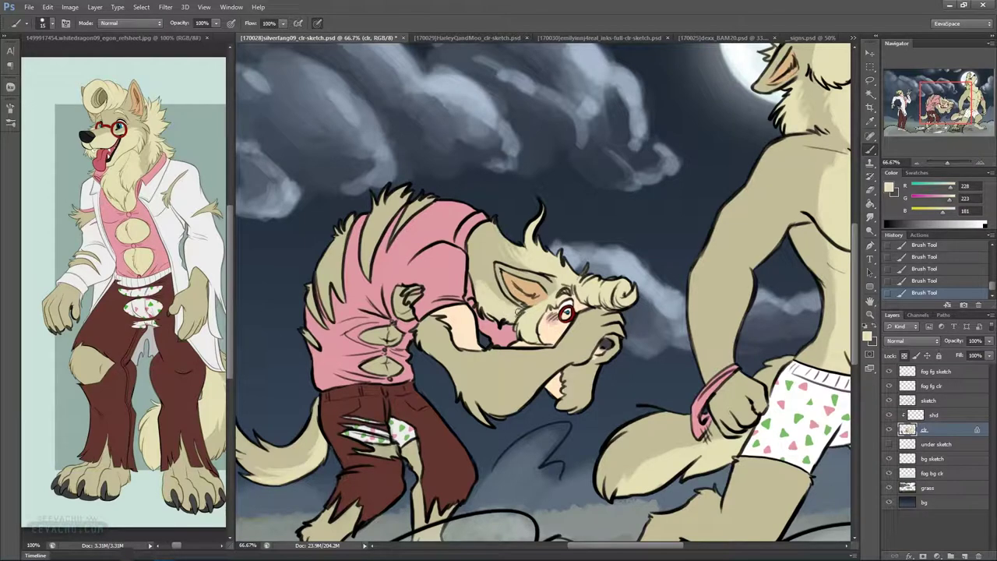
pyautogui.click(870, 204)
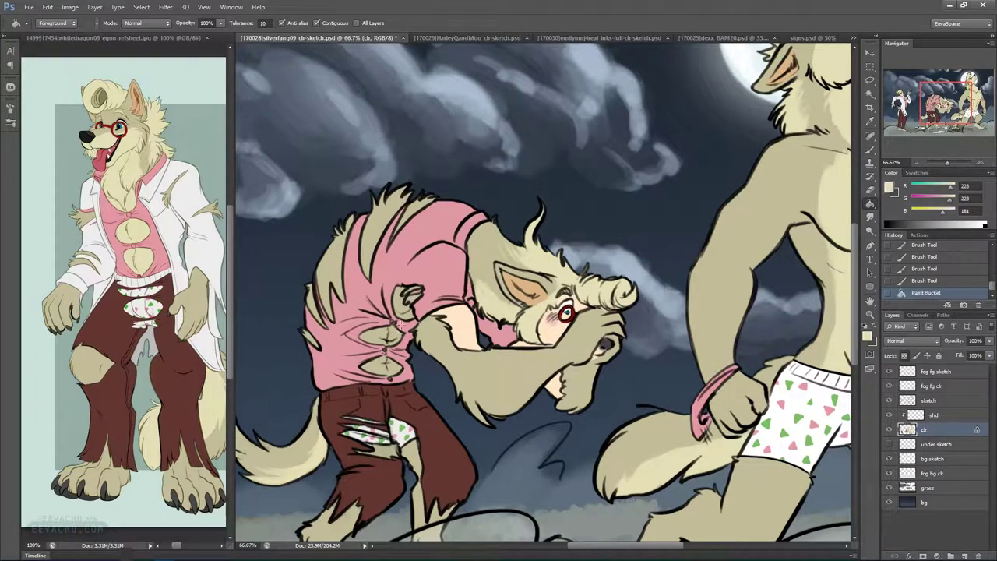
pyautogui.click(382, 335)
pyautogui.click(383, 366)
pyautogui.click(407, 304)
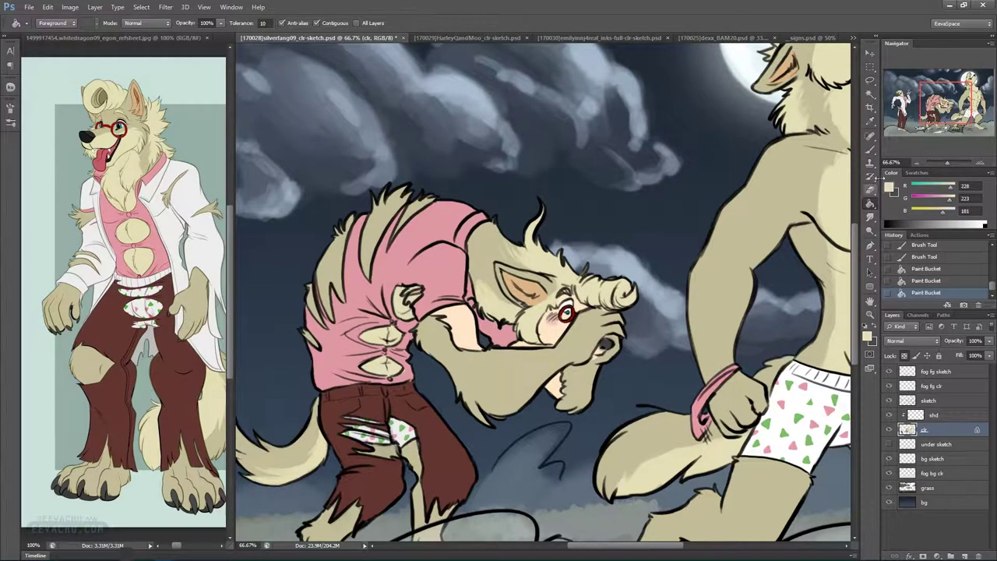
# Touch up the hunched figure's shirt openings with sampled tan fur and shirt pink, and save the document
pyautogui.click(870, 149)
pyautogui.keyDown('alt'); pyautogui.click(420, 302); pyautogui.keyUp('alt')
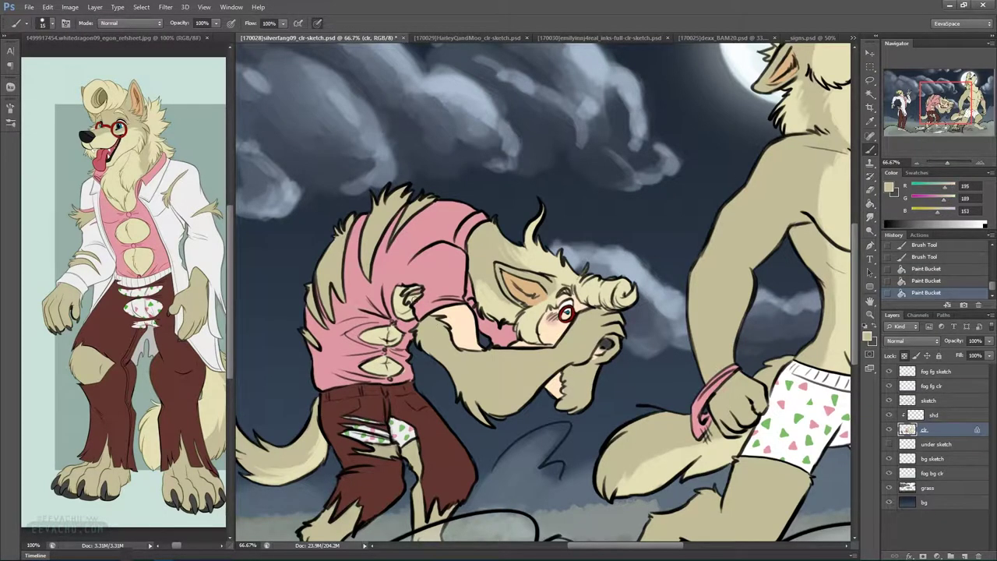
pyautogui.moveTo(413, 291); pyautogui.dragTo(417, 288)
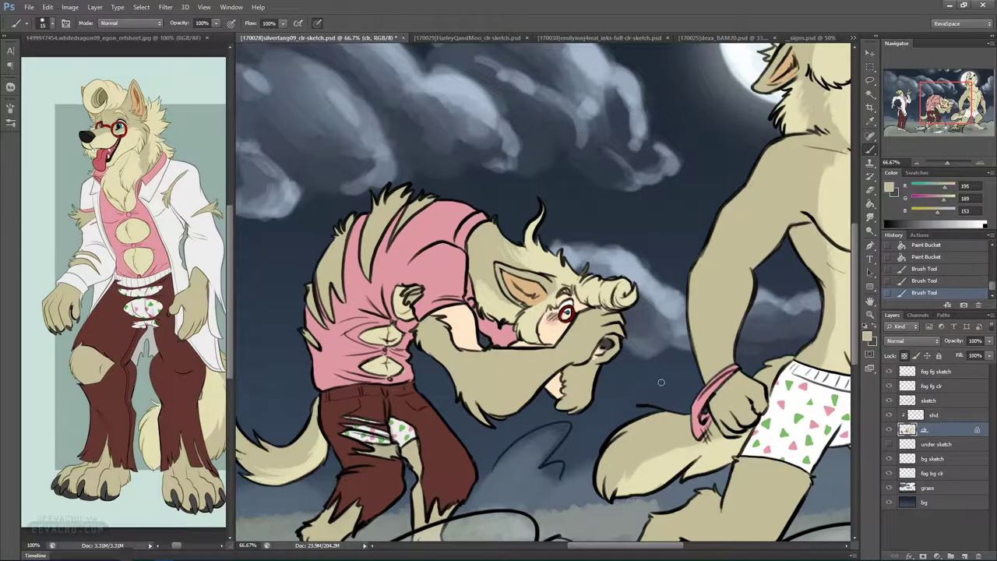
pyautogui.keyDown('alt'); pyautogui.click(406, 373); pyautogui.keyUp('alt')
pyautogui.moveTo(384, 350); pyautogui.dragTo(382, 341)
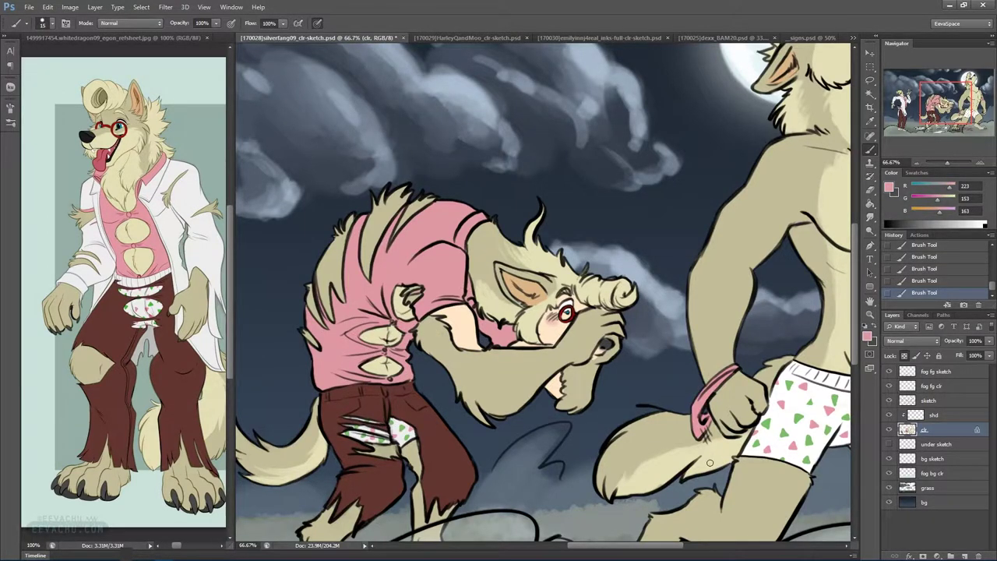
pyautogui.hotkey('ctrl', '-')
pyautogui.hotkey('ctrl', '-')
pyautogui.hotkey('ctrl', '-')
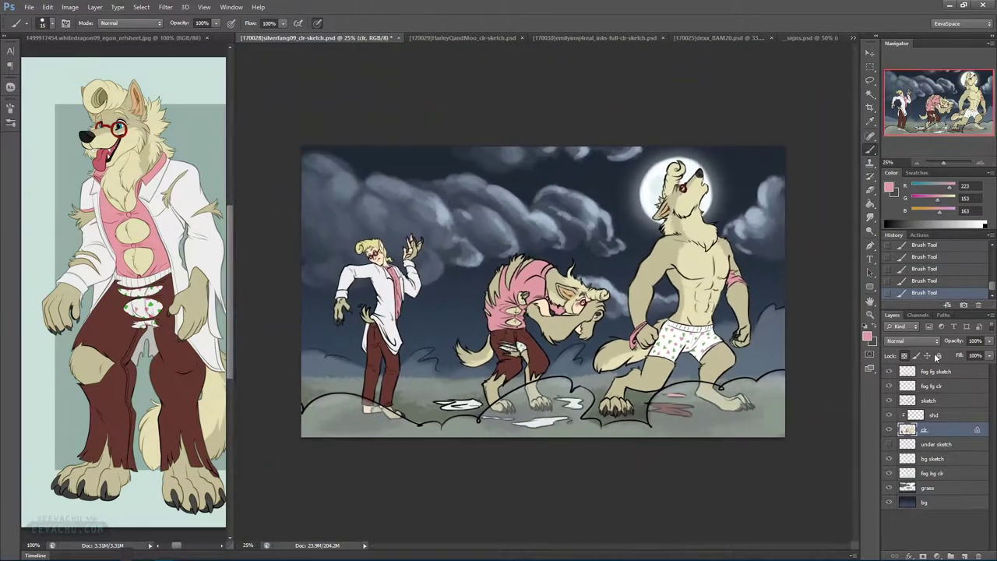
pyautogui.hotkey('ctrl', 's')
# Fill the clipped shd layer with dark navy, RGB 27, 36, 58, to shade all the figures
pyautogui.click(919, 188)
pyautogui.click(916, 200)
pyautogui.click(915, 211)
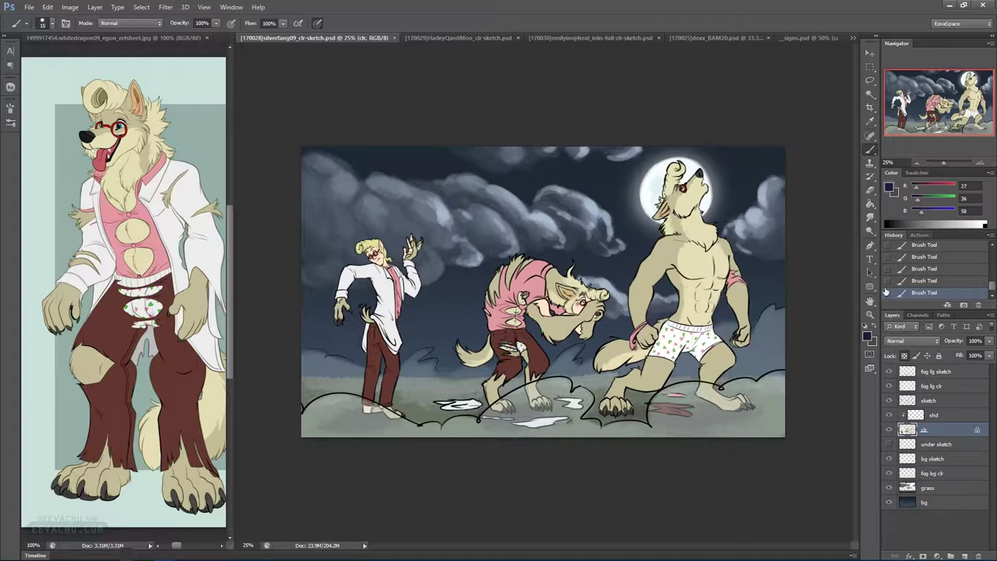
pyautogui.click(870, 205)
pyautogui.click(708, 357)
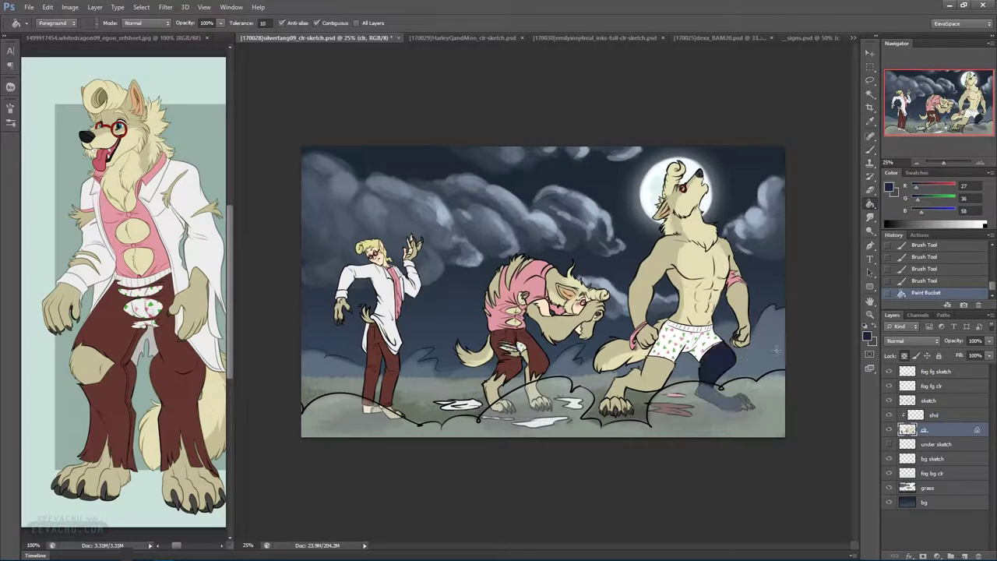
pyautogui.hotkey('ctrl', 'z')
pyautogui.click(934, 417)
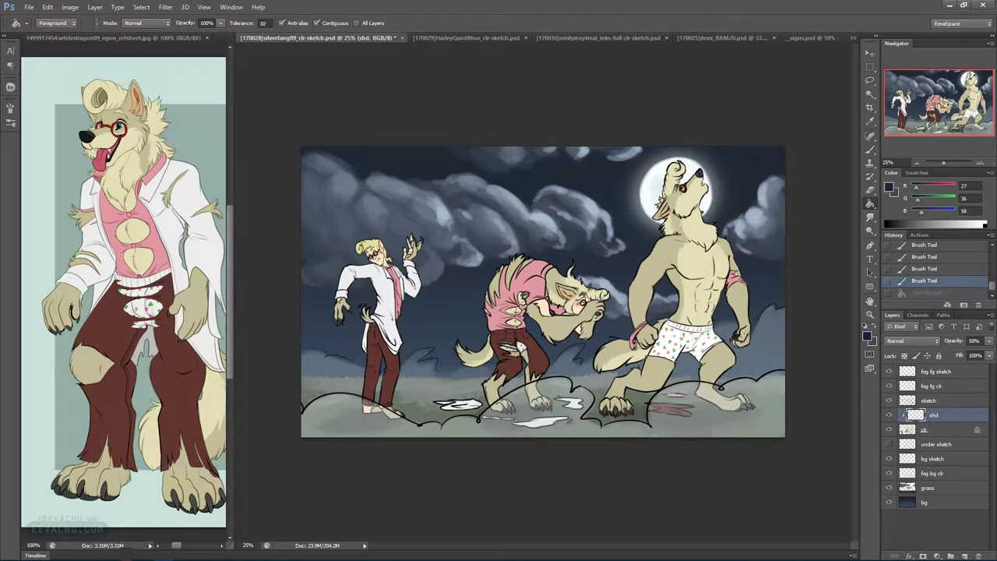
pyautogui.click(746, 341)
# Erase the navy shading along the howling werewolf's shoulder, outer arm and side of the torso with a size 50 eraser
pyautogui.press('e')
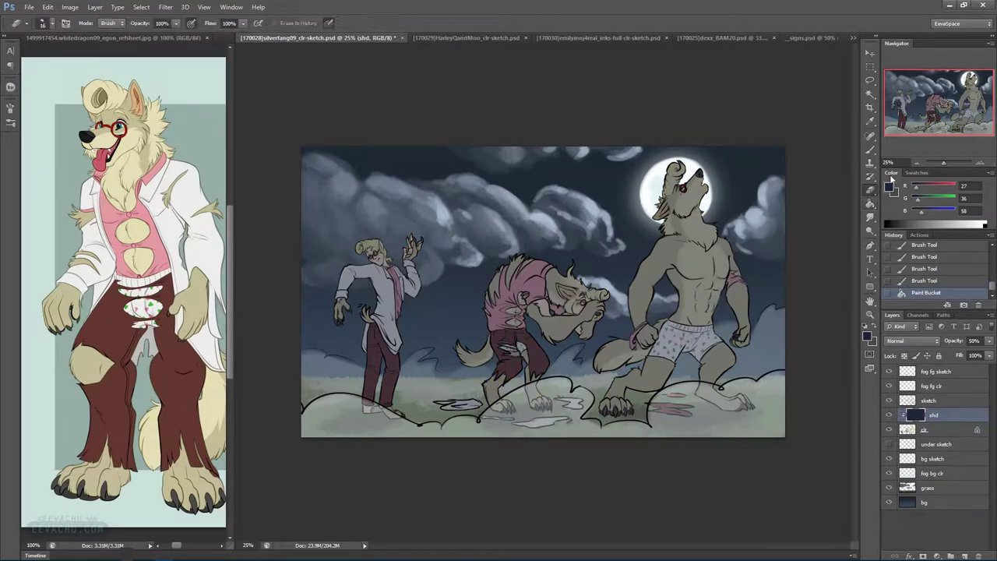
pyautogui.click(979, 166)
pyautogui.click(979, 166)
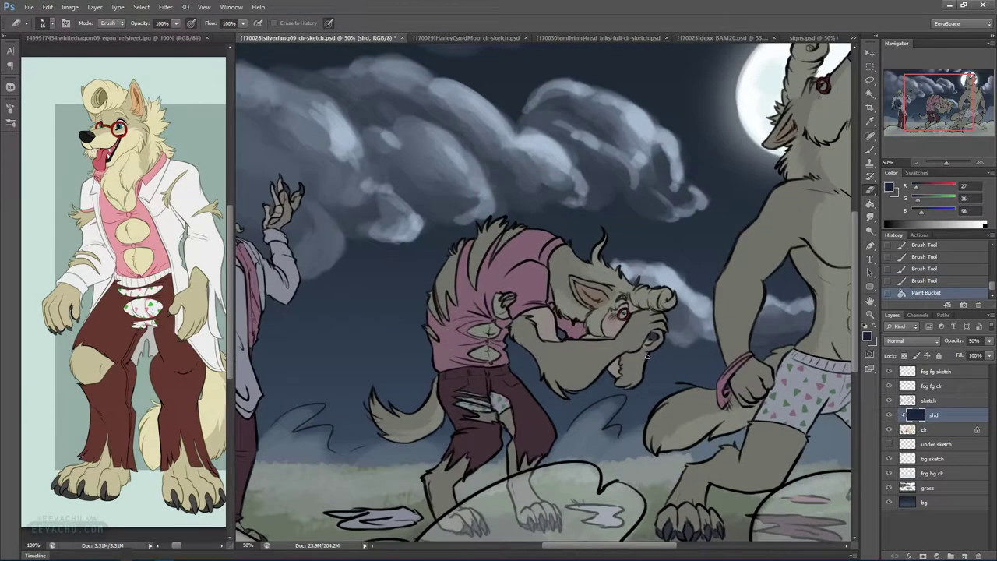
pyautogui.moveTo(750, 300); pyautogui.dragTo(547, 326)
pyautogui.rightClick(545, 331)
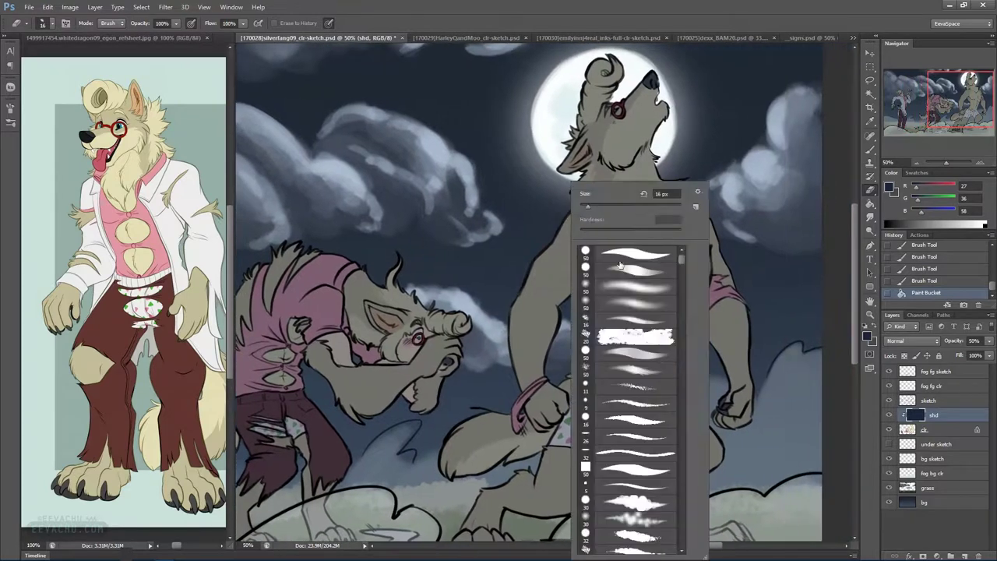
pyautogui.moveTo(512, 358)
pyautogui.mouseDown()
pyautogui.moveTo(517, 300)
pyautogui.moveTo(520, 379)
pyautogui.moveTo(527, 277)
pyautogui.moveTo(520, 305)
pyautogui.moveTo(519, 291)
pyautogui.moveTo(541, 255)
pyautogui.mouseUp()
pyautogui.moveTo(569, 208)
pyautogui.mouseDown()
pyautogui.moveTo(533, 272)
pyautogui.moveTo(580, 211)
pyautogui.mouseUp()
pyautogui.moveTo(592, 280); pyautogui.dragTo(606, 325)
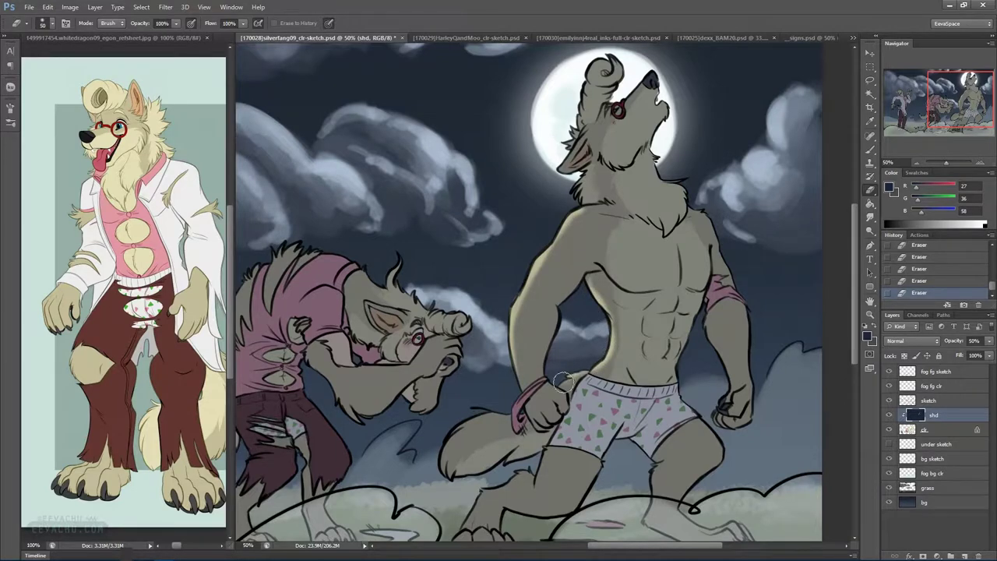
# Erase the shading along the howling werewolf's head, neck fur and both arms, undoing stray strokes
pyautogui.moveTo(547, 377)
pyautogui.mouseDown()
pyautogui.moveTo(569, 309)
pyautogui.moveTo(549, 359)
pyautogui.moveTo(556, 298)
pyautogui.moveTo(587, 263)
pyautogui.mouseUp()
pyautogui.hotkey('ctrl', 'z')
pyautogui.hotkey('ctrl', 'z')
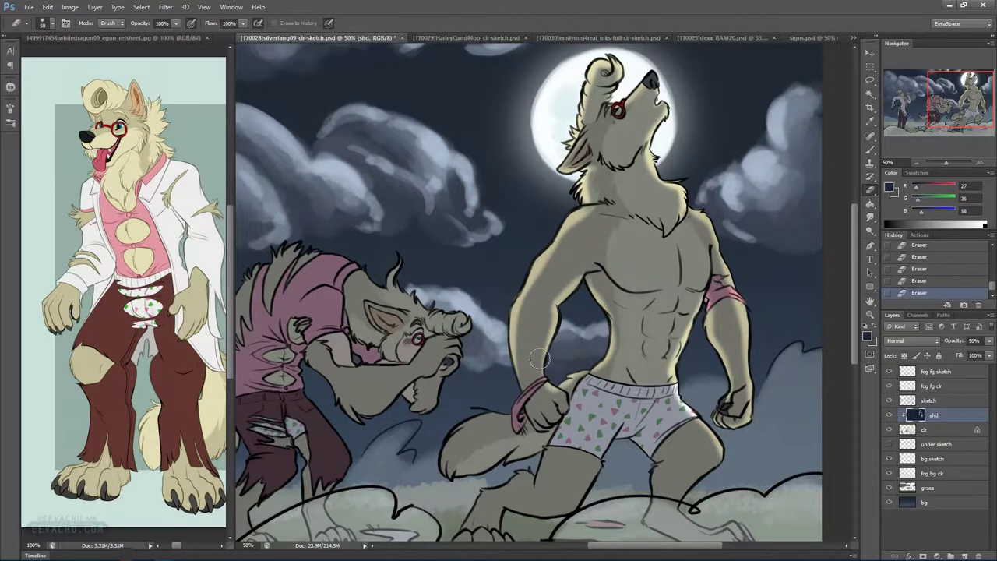
# Erase the shading on the howling werewolf's tail to leave a lit rim
pyautogui.moveTo(501, 411)
pyautogui.mouseDown()
pyautogui.moveTo(462, 427)
pyautogui.moveTo(450, 459)
pyautogui.moveTo(509, 469)
pyautogui.moveTo(459, 469)
pyautogui.moveTo(565, 430)
pyautogui.mouseUp()
pyautogui.moveTo(659, 420)
pyautogui.mouseDown()
pyautogui.moveTo(700, 320)
pyautogui.moveTo(698, 332)
pyautogui.mouseUp()
pyautogui.moveTo(584, 384); pyautogui.dragTo(608, 324)
pyautogui.moveTo(648, 281); pyautogui.dragTo(645, 287)
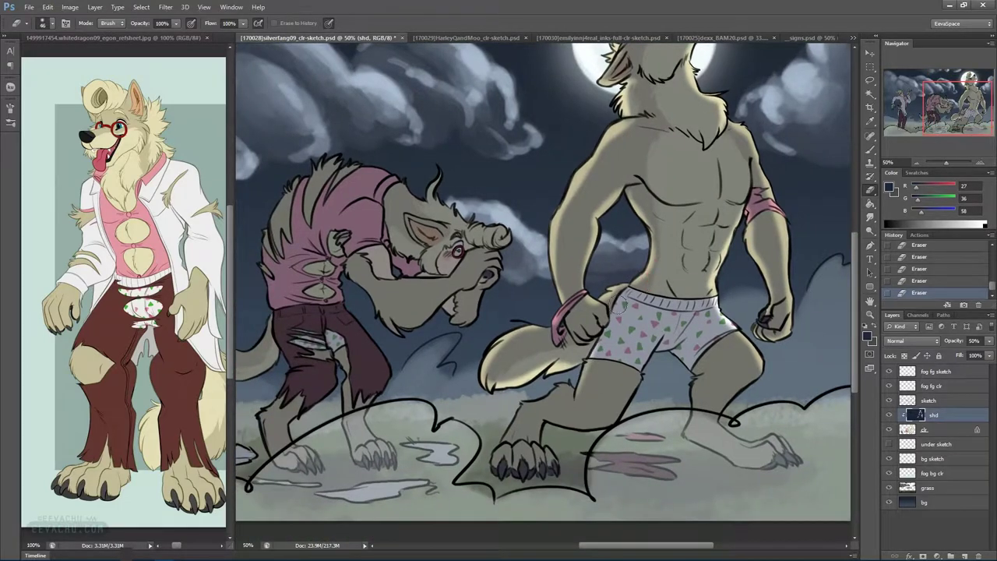
# Erase the shading along the howling werewolf's legs, feet and shorts, reducing the eraser to size 30 for the finer edges
pyautogui.moveTo(639, 378)
pyautogui.mouseDown()
pyautogui.moveTo(617, 419)
pyautogui.moveTo(552, 416)
pyautogui.mouseUp()
pyautogui.moveTo(614, 415)
pyautogui.mouseDown()
pyautogui.moveTo(572, 427)
pyautogui.moveTo(553, 394)
pyautogui.moveTo(570, 385)
pyautogui.moveTo(523, 404)
pyautogui.moveTo(493, 460)
pyautogui.mouseUp()
pyautogui.moveTo(549, 433); pyautogui.dragTo(556, 461)
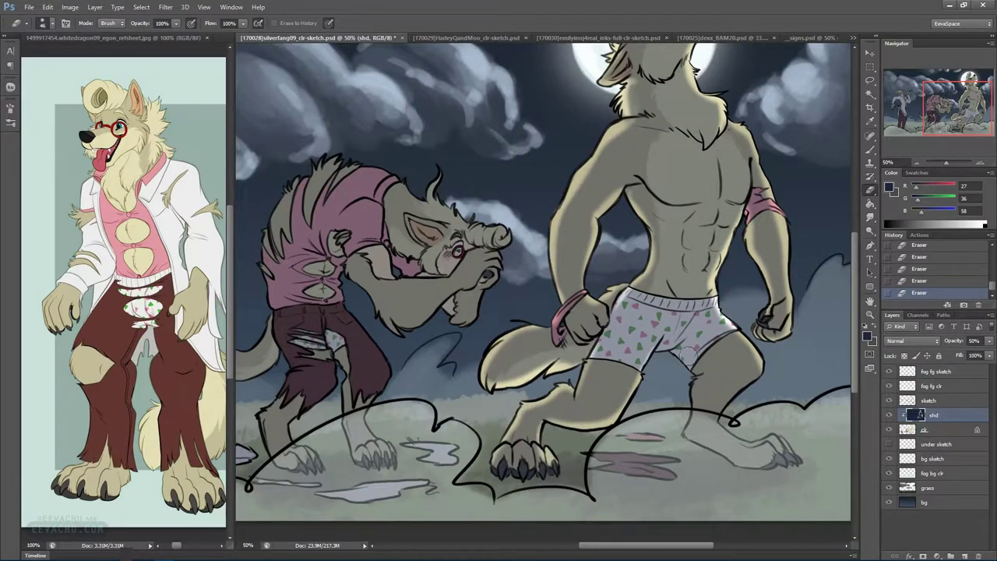
pyautogui.moveTo(671, 355)
pyautogui.mouseDown()
pyautogui.moveTo(685, 409)
pyautogui.moveTo(698, 392)
pyautogui.moveTo(688, 416)
pyautogui.moveTo(704, 446)
pyautogui.moveTo(741, 469)
pyautogui.moveTo(754, 433)
pyautogui.moveTo(748, 441)
pyautogui.moveTo(734, 391)
pyautogui.moveTo(719, 411)
pyautogui.moveTo(750, 343)
pyautogui.moveTo(769, 402)
pyautogui.moveTo(735, 423)
pyautogui.moveTo(779, 440)
pyautogui.moveTo(647, 428)
pyautogui.moveTo(622, 436)
pyautogui.moveTo(674, 432)
pyautogui.moveTo(604, 447)
pyautogui.mouseUp()
pyautogui.keyDown('alt'); pyautogui.rightClick(626, 454); pyautogui.keyUp('alt')
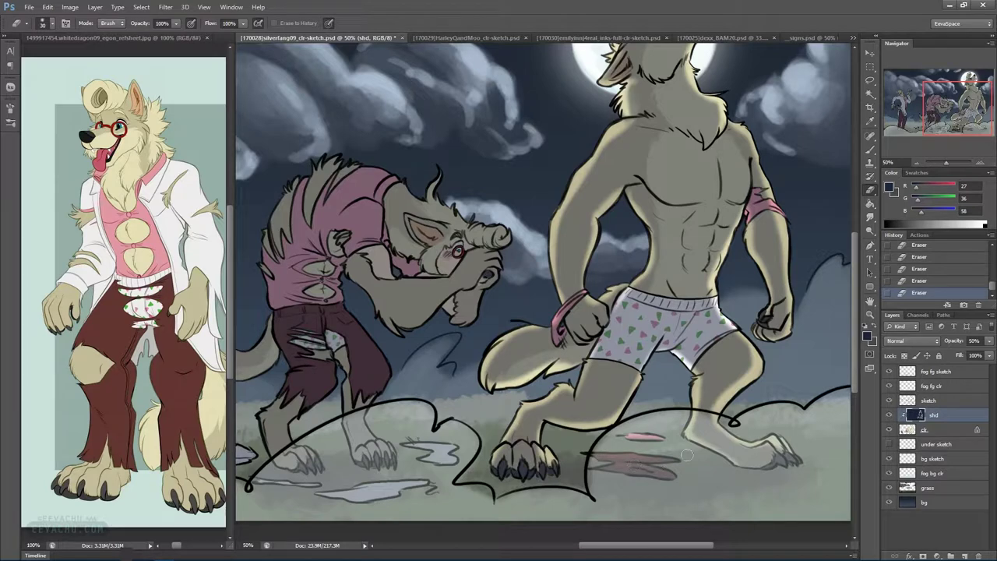
# Erase the navy shading along the hunched werewolf's feet, leg, tail, back fur and shirt edge to leave a moonlit rim
pyautogui.moveTo(426, 445); pyautogui.dragTo(569, 375)
pyautogui.moveTo(508, 417); pyautogui.dragTo(565, 408)
pyautogui.moveTo(487, 423); pyautogui.dragTo(544, 415)
pyautogui.moveTo(338, 380)
pyautogui.mouseDown()
pyautogui.moveTo(395, 381)
pyautogui.moveTo(307, 379)
pyautogui.mouseUp()
pyautogui.moveTo(412, 379)
pyautogui.mouseDown()
pyautogui.moveTo(405, 347)
pyautogui.moveTo(425, 321)
pyautogui.mouseUp()
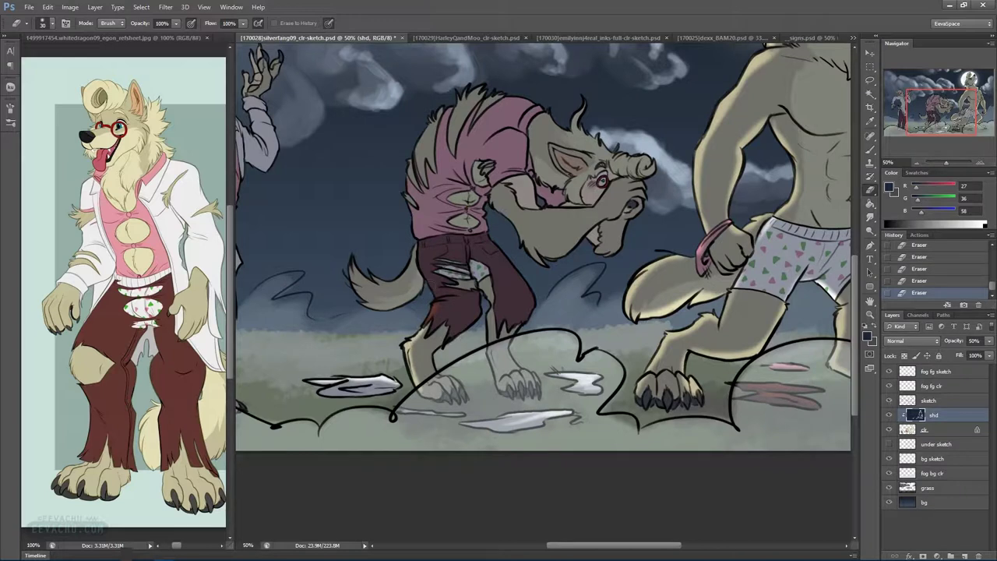
pyautogui.moveTo(360, 268)
pyautogui.mouseDown()
pyautogui.moveTo(381, 284)
pyautogui.moveTo(411, 269)
pyautogui.moveTo(370, 301)
pyautogui.moveTo(357, 280)
pyautogui.moveTo(386, 305)
pyautogui.moveTo(409, 299)
pyautogui.moveTo(368, 275)
pyautogui.moveTo(420, 241)
pyautogui.moveTo(407, 188)
pyautogui.moveTo(420, 139)
pyautogui.moveTo(449, 103)
pyautogui.mouseUp()
pyautogui.moveTo(403, 186)
pyautogui.mouseDown()
pyautogui.moveTo(471, 99)
pyautogui.moveTo(466, 89)
pyautogui.moveTo(478, 95)
pyautogui.mouseUp()
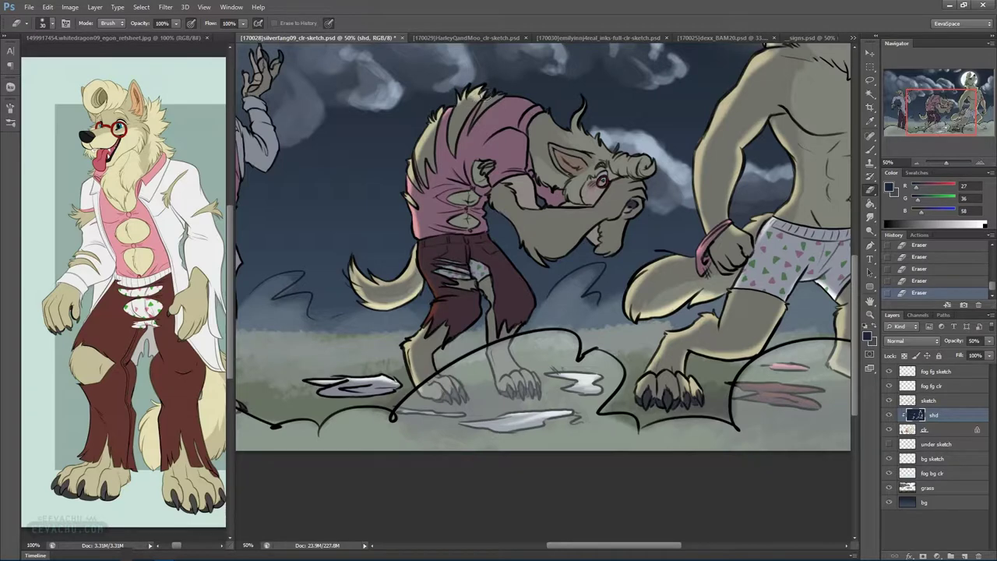
pyautogui.moveTo(528, 125); pyautogui.dragTo(523, 138)
# Erase soft highlights into the shading on the howling werewolf's cheek and muzzle, adjusting the eraser size
pyautogui.moveTo(728, 319)
pyautogui.mouseDown()
pyautogui.moveTo(584, 410)
pyautogui.moveTo(581, 430)
pyautogui.mouseUp()
pyautogui.moveTo(502, 189); pyautogui.dragTo(515, 190)
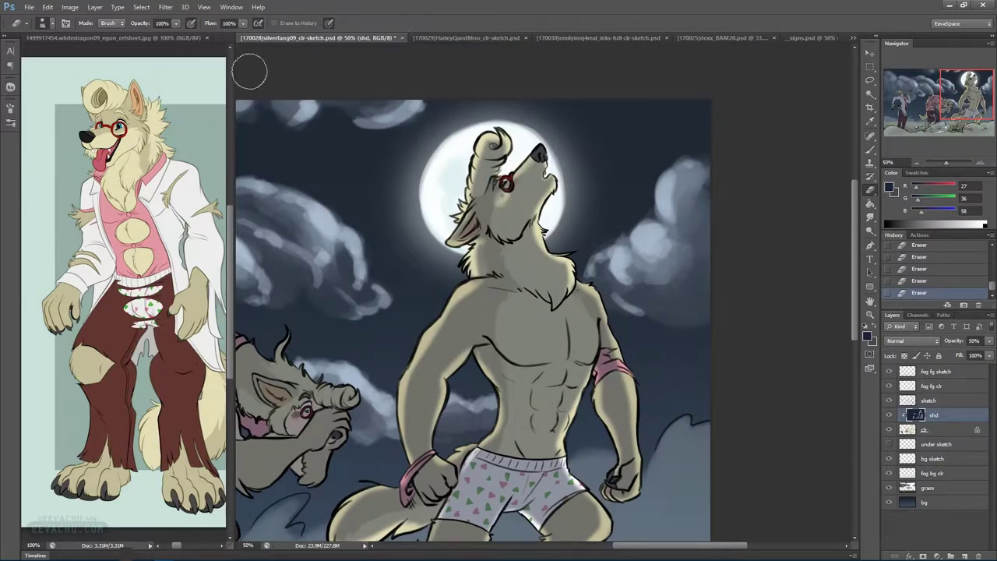
pyautogui.moveTo(498, 199); pyautogui.dragTo(515, 201)
pyautogui.keyDown('alt'); pyautogui.rightClick(541, 151); pyautogui.keyUp('alt')
pyautogui.moveTo(527, 167); pyautogui.dragTo(523, 166)
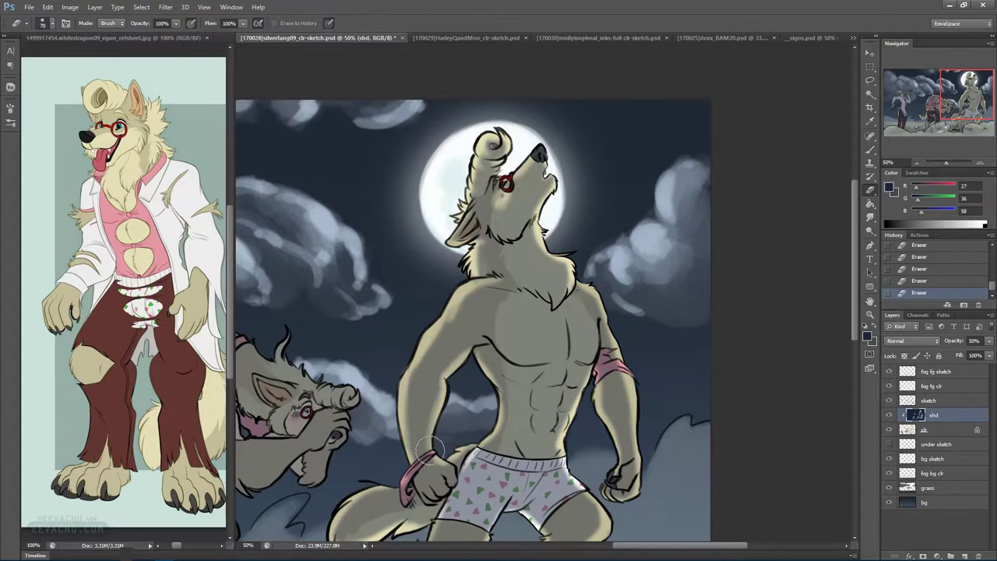
# Erase soft highlights into the shading on the howling werewolf's chest and abs with a size 102 eraser, and save the file
pyautogui.moveTo(523, 336)
pyautogui.mouseDown()
pyautogui.moveTo(545, 351)
pyautogui.moveTo(537, 334)
pyautogui.moveTo(577, 331)
pyautogui.moveTo(545, 335)
pyautogui.mouseUp()
pyautogui.hotkey('ctrl', 'z')
pyautogui.rightClick(626, 305)
pyautogui.click(681, 305)
pyautogui.moveTo(559, 330)
pyautogui.mouseDown()
pyautogui.moveTo(534, 338)
pyautogui.moveTo(533, 327)
pyautogui.mouseUp()
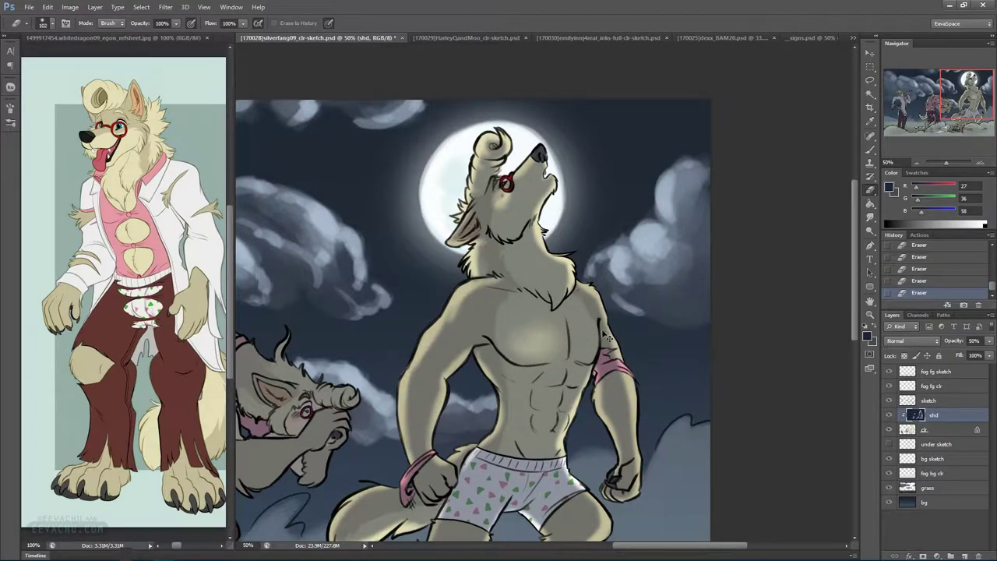
pyautogui.hotkey('ctrl', 'z')
pyautogui.moveTo(602, 336)
pyautogui.mouseDown()
pyautogui.moveTo(553, 378)
pyautogui.moveTo(569, 382)
pyautogui.moveTo(558, 399)
pyautogui.moveTo(572, 402)
pyautogui.moveTo(567, 423)
pyautogui.mouseUp()
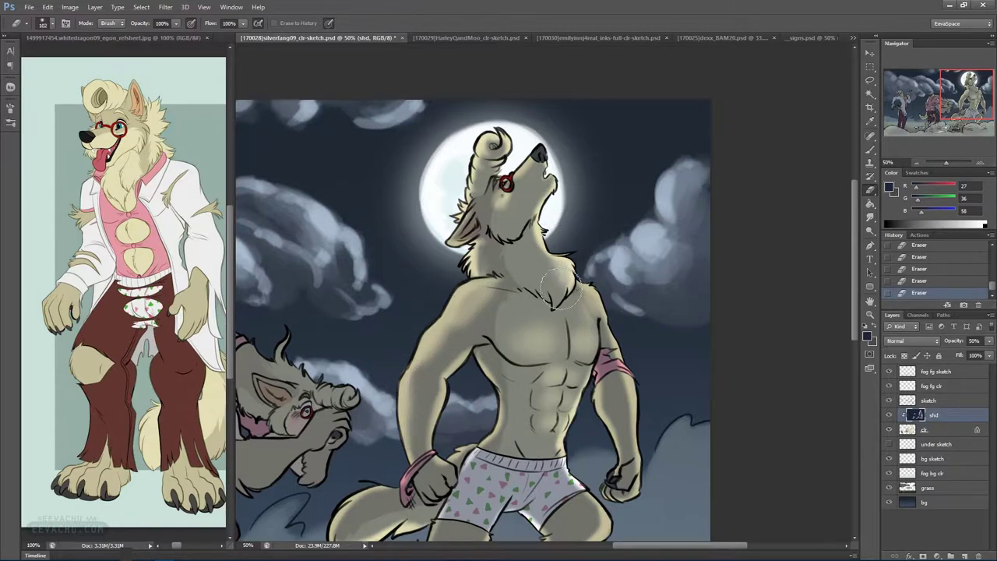
pyautogui.hotkey('ctrl', 's')
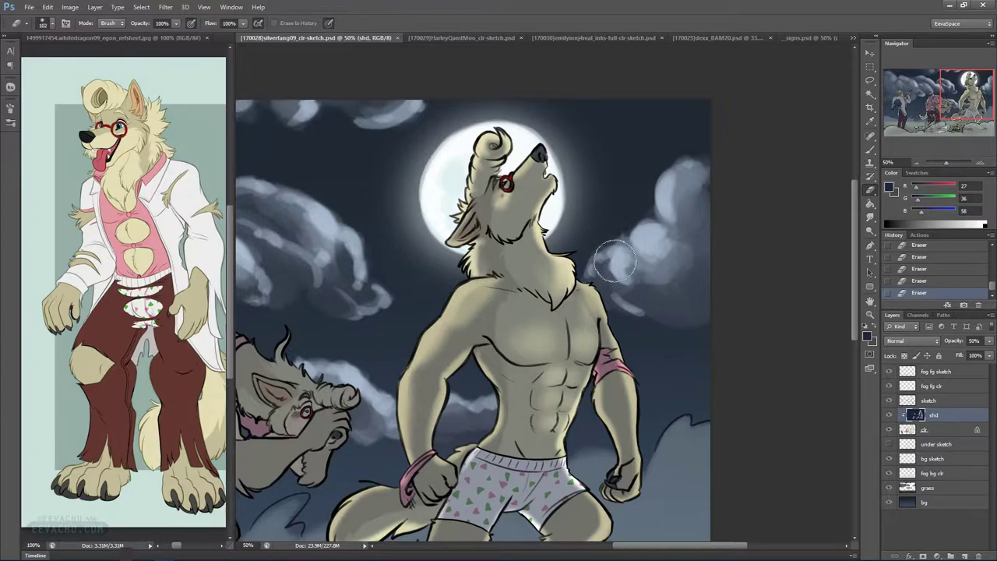
# Paint navy shading on the howling werewolf's upper chest, shoulder and neck fur with a size 44 textured brush
pyautogui.click(870, 149)
pyautogui.rightClick(538, 279)
pyautogui.doubleClick(608, 320)
pyautogui.moveTo(495, 299); pyautogui.dragTo(480, 293)
pyautogui.moveTo(497, 290); pyautogui.dragTo(464, 327)
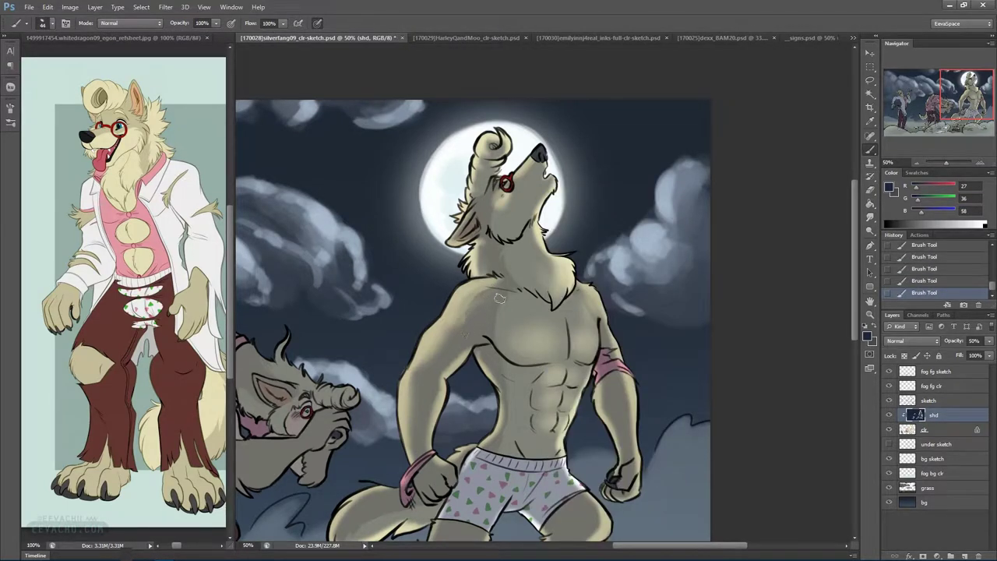
pyautogui.moveTo(479, 255); pyautogui.dragTo(477, 267)
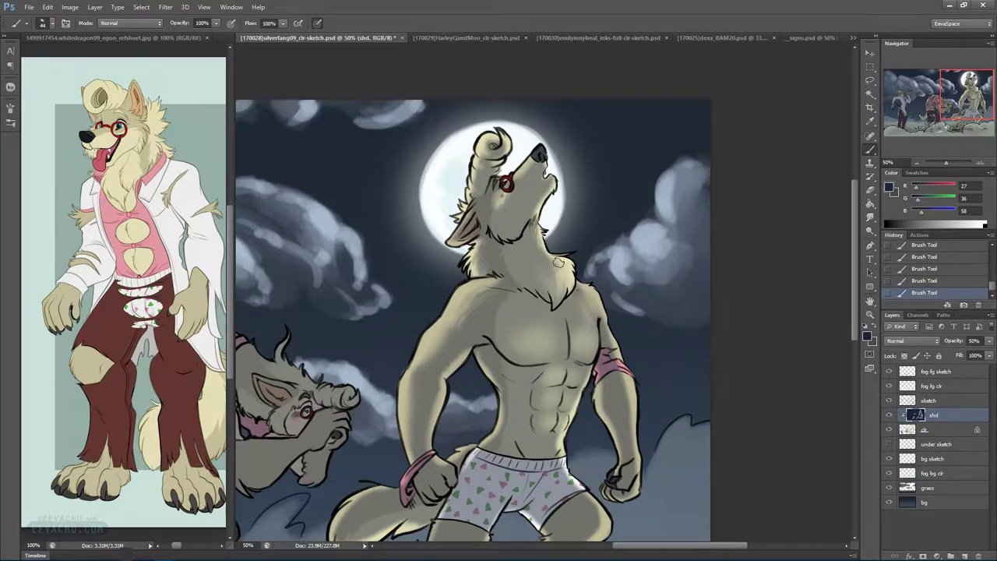
# Erase fur-like highlights into the shading on the howling werewolf's chest tuft and neck fur with a small textured eraser
pyautogui.click(870, 189)
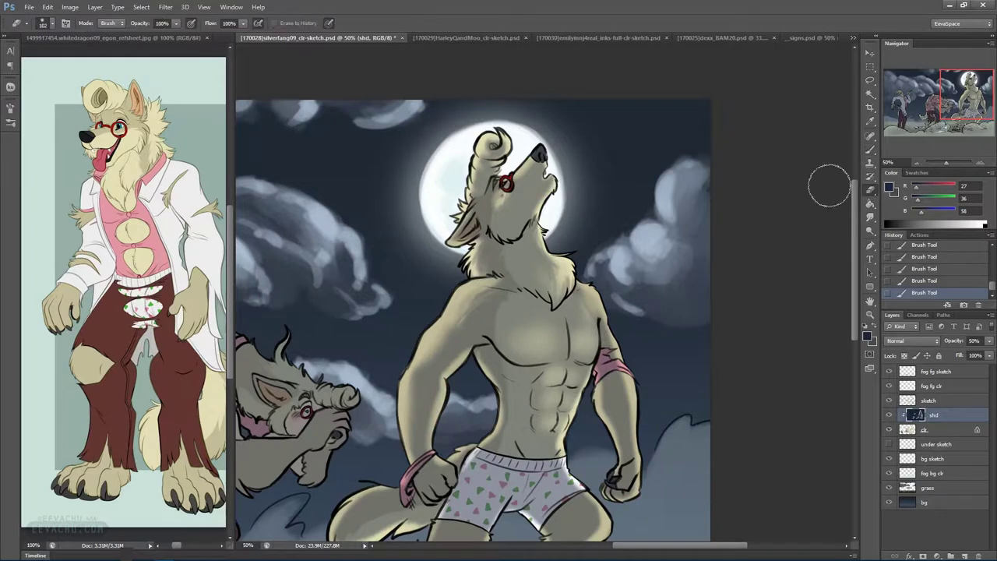
pyautogui.rightClick(604, 206)
pyautogui.click(660, 320)
pyautogui.click(572, 273)
pyautogui.moveTo(570, 269); pyautogui.dragTo(570, 279)
pyautogui.moveTo(569, 281); pyautogui.dragTo(562, 297)
pyautogui.moveTo(566, 284)
pyautogui.mouseDown()
pyautogui.moveTo(543, 294)
pyautogui.moveTo(558, 271)
pyautogui.mouseUp()
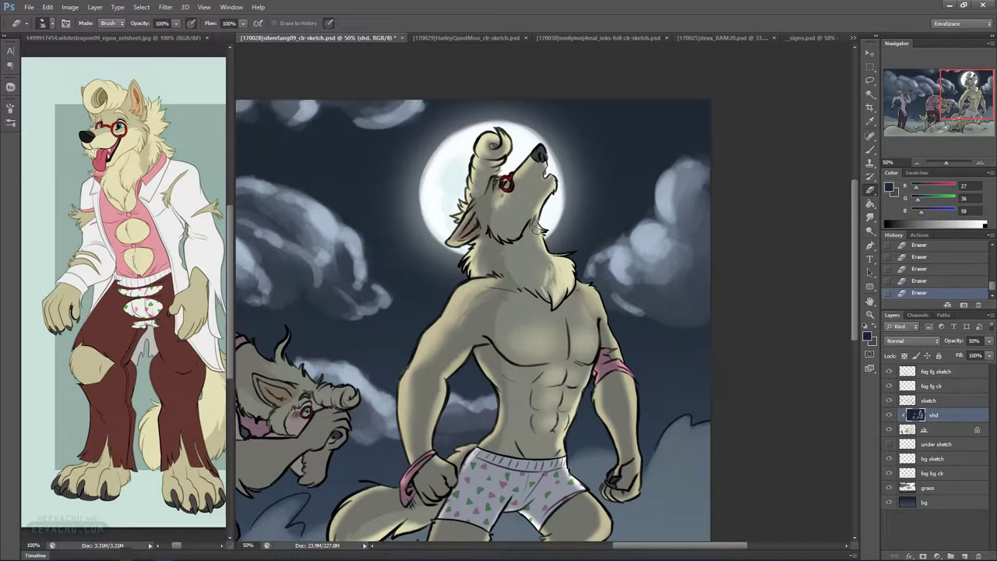
pyautogui.moveTo(473, 259); pyautogui.dragTo(488, 256)
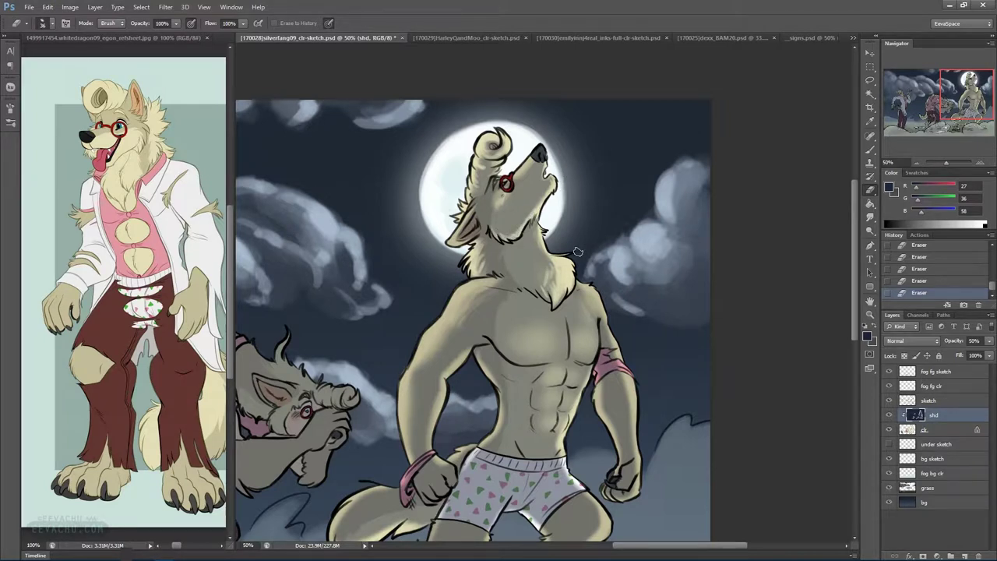
# Refine the shading on the howling werewolf's torn armband by painting navy into its folds and erasing highlights at 16 px
pyautogui.moveTo(569, 247); pyautogui.dragTo(550, 213)
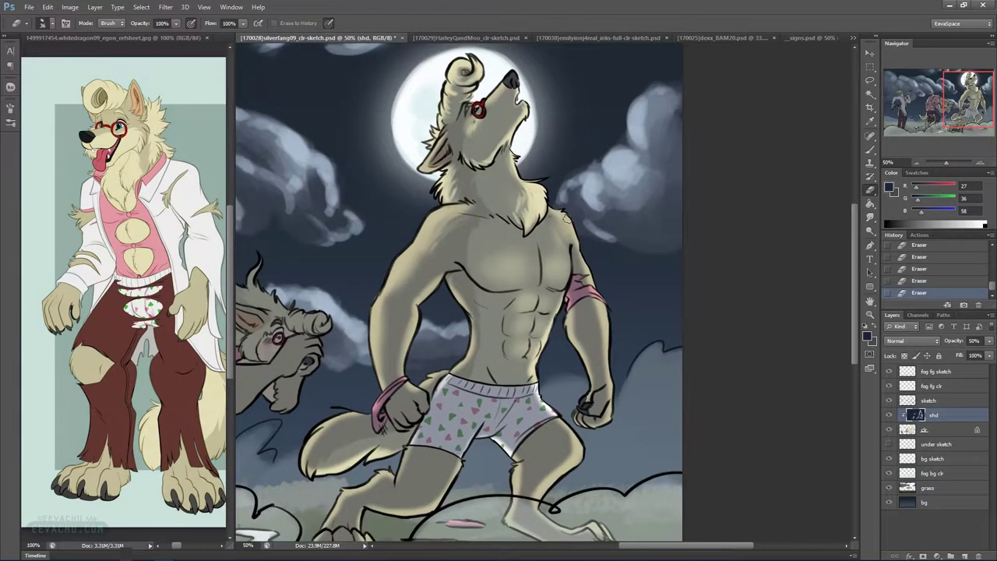
pyautogui.moveTo(578, 295); pyautogui.dragTo(585, 289)
pyautogui.press('b')
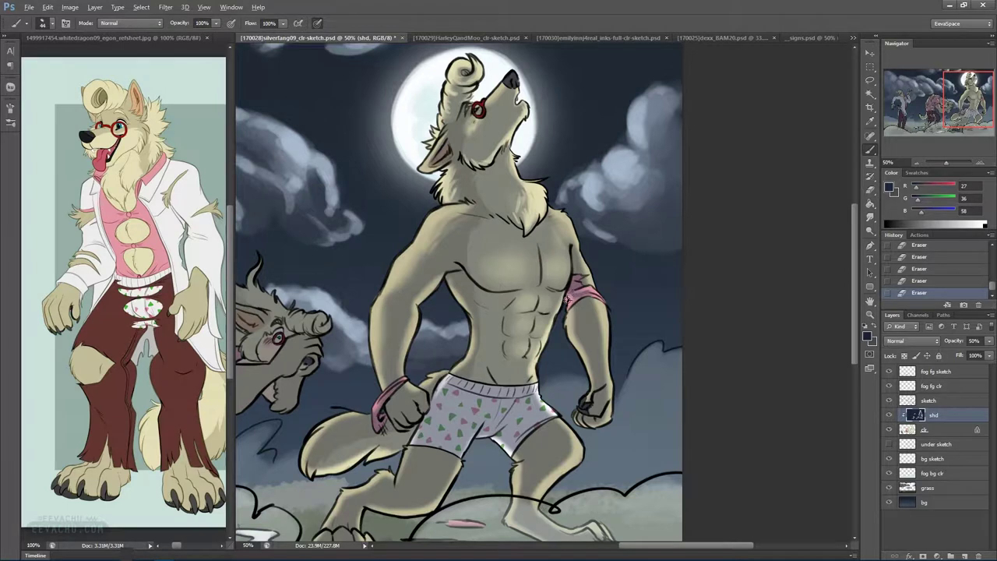
pyautogui.moveTo(566, 300); pyautogui.dragTo(569, 292)
pyautogui.moveTo(566, 299); pyautogui.dragTo(571, 292)
pyautogui.moveTo(567, 297); pyautogui.dragTo(570, 301)
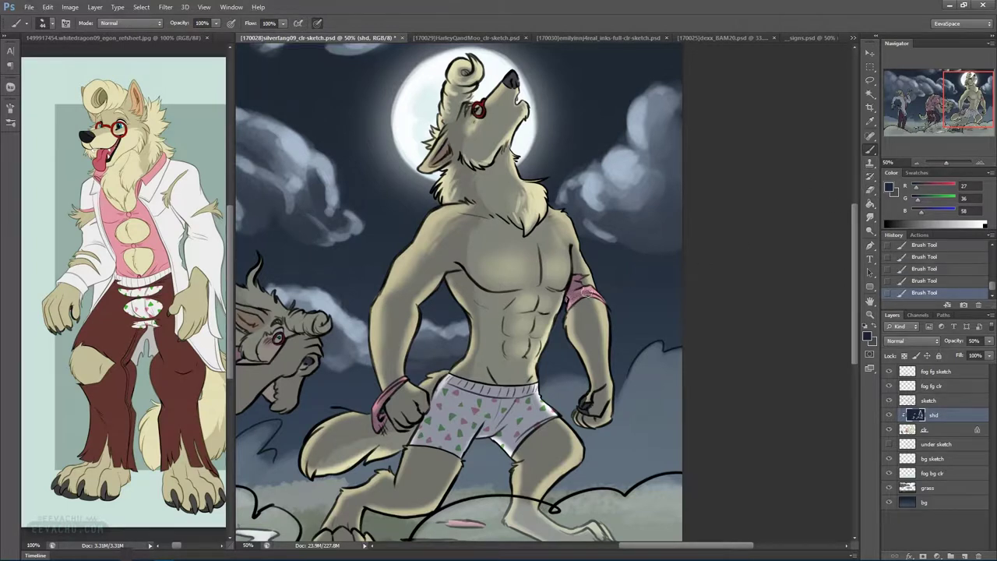
pyautogui.click(867, 191)
pyautogui.keyDown('alt'); pyautogui.rightClick(581, 296); pyautogui.keyUp('alt')
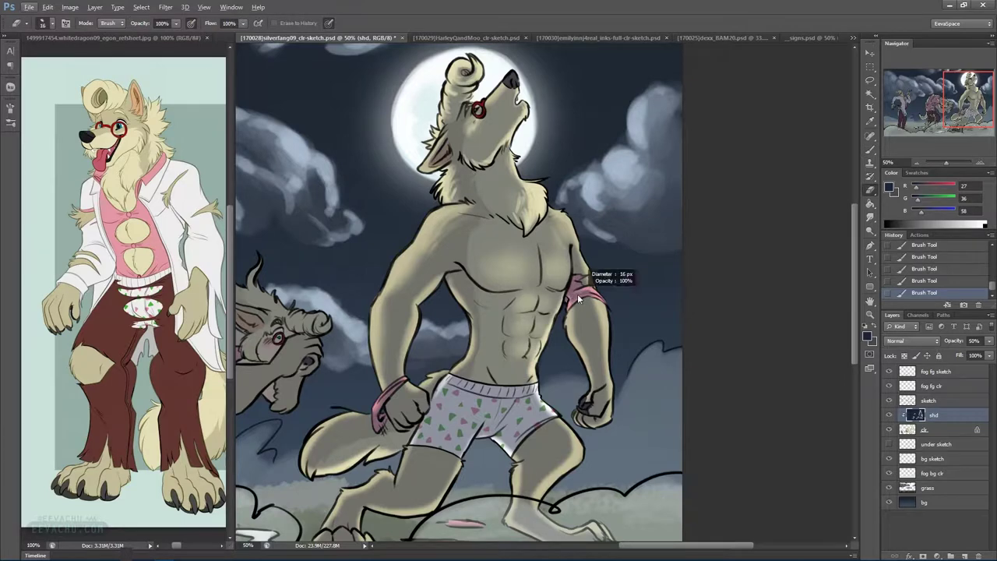
pyautogui.moveTo(574, 305); pyautogui.dragTo(602, 296)
# Erase the shading on the hunched werewolf's legs, trousers, arm and head with a soft 50 px eraser reduced to 34, and save
pyautogui.moveTo(613, 368)
pyautogui.mouseDown()
pyautogui.moveTo(635, 280)
pyautogui.moveTo(759, 257)
pyautogui.moveTo(880, 255)
pyautogui.mouseUp()
pyautogui.rightClick(647, 255)
pyautogui.click(690, 299)
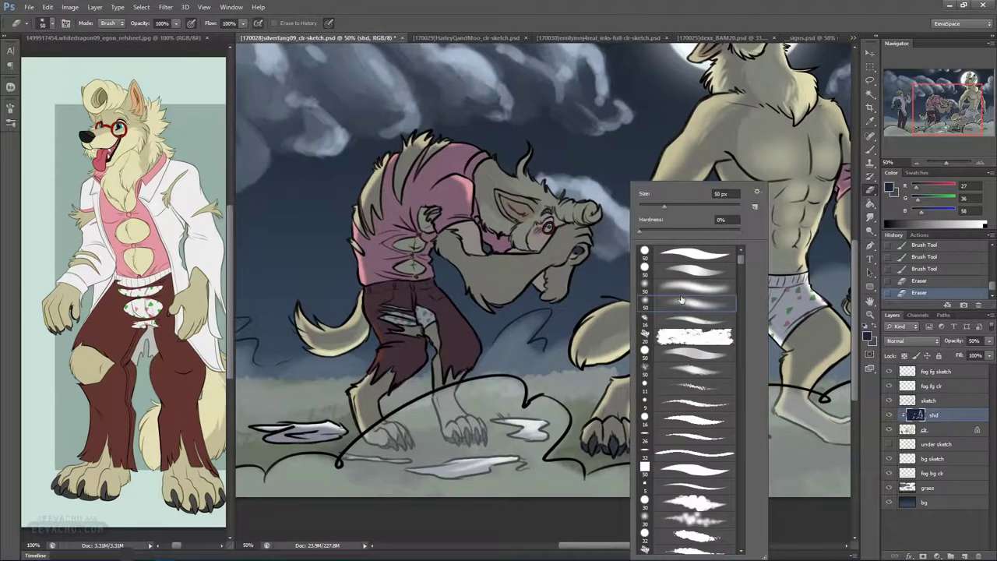
pyautogui.moveTo(394, 421); pyautogui.dragTo(381, 397)
pyautogui.moveTo(382, 421); pyautogui.dragTo(389, 391)
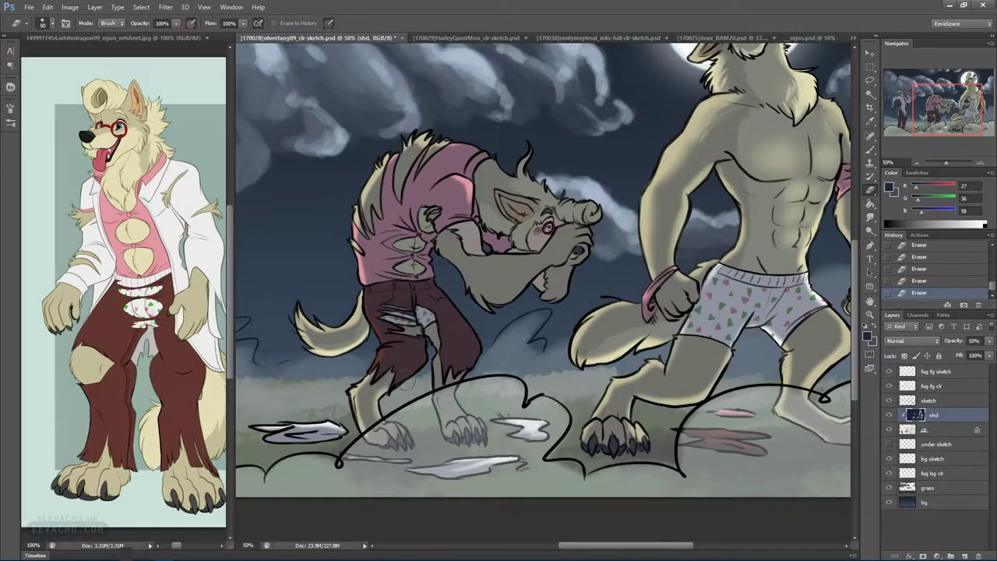
pyautogui.moveTo(413, 314)
pyautogui.mouseDown()
pyautogui.moveTo(435, 356)
pyautogui.moveTo(434, 344)
pyautogui.moveTo(441, 425)
pyautogui.mouseUp()
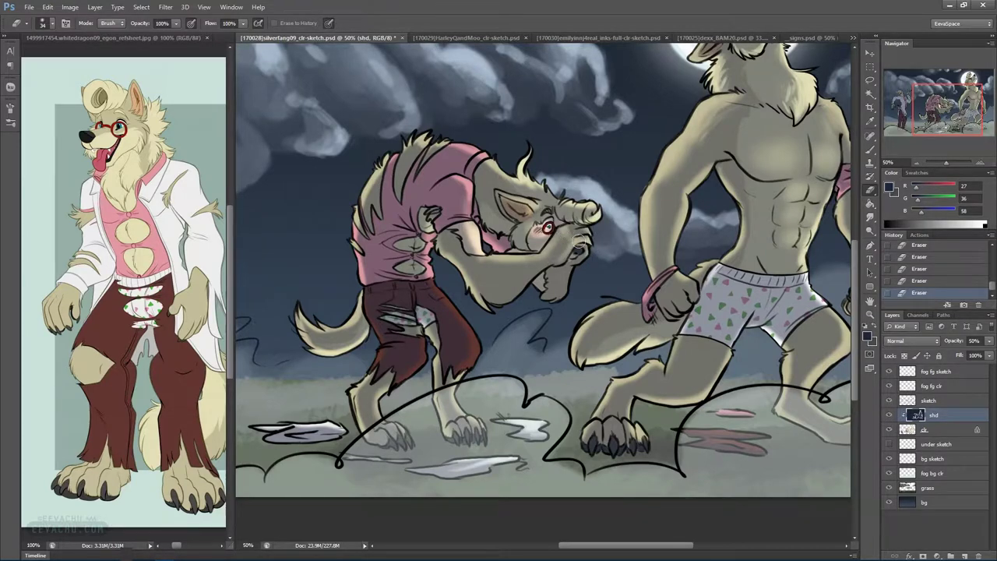
pyautogui.hotkey('ctrl', 's')
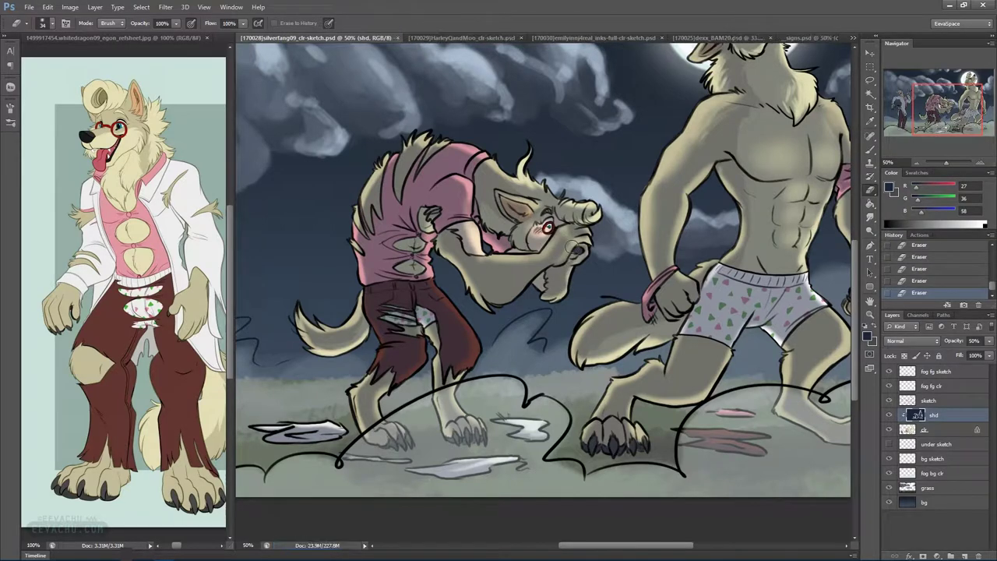
# Erase the navy shading along both trouser legs of the standing man to leave lit edges
pyautogui.moveTo(609, 335); pyautogui.dragTo(791, 336)
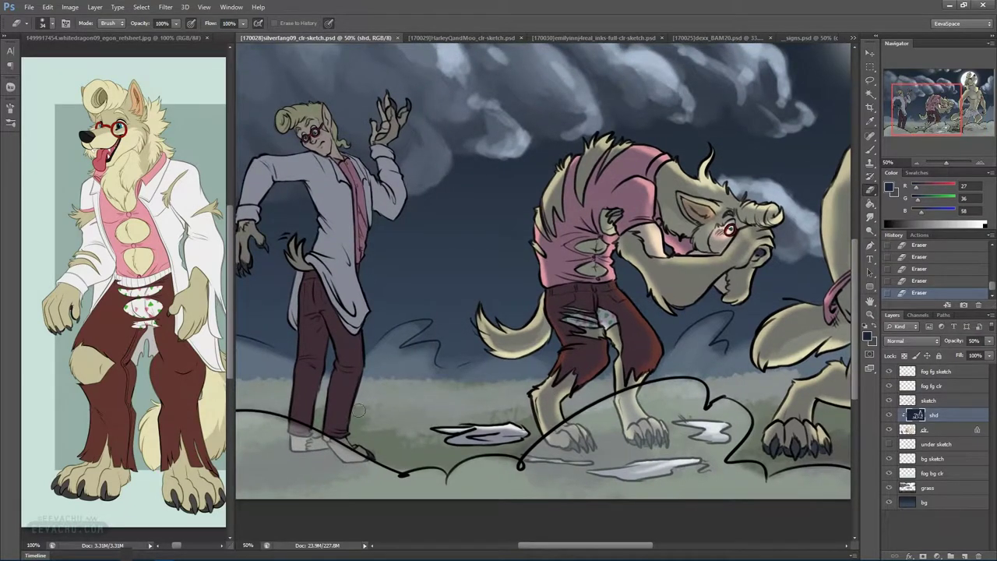
pyautogui.moveTo(348, 438); pyautogui.dragTo(353, 388)
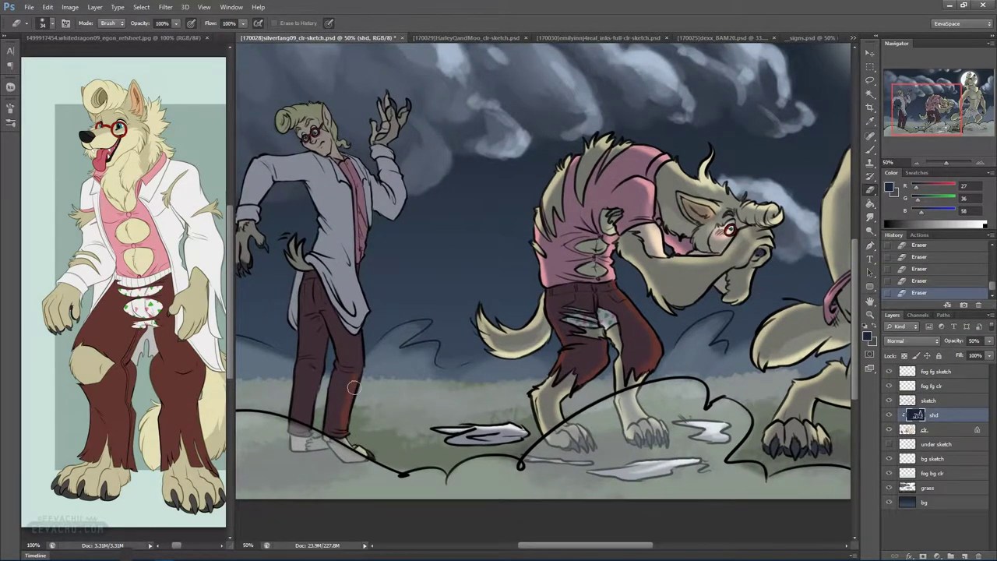
pyautogui.moveTo(698, 371); pyautogui.dragTo(754, 385)
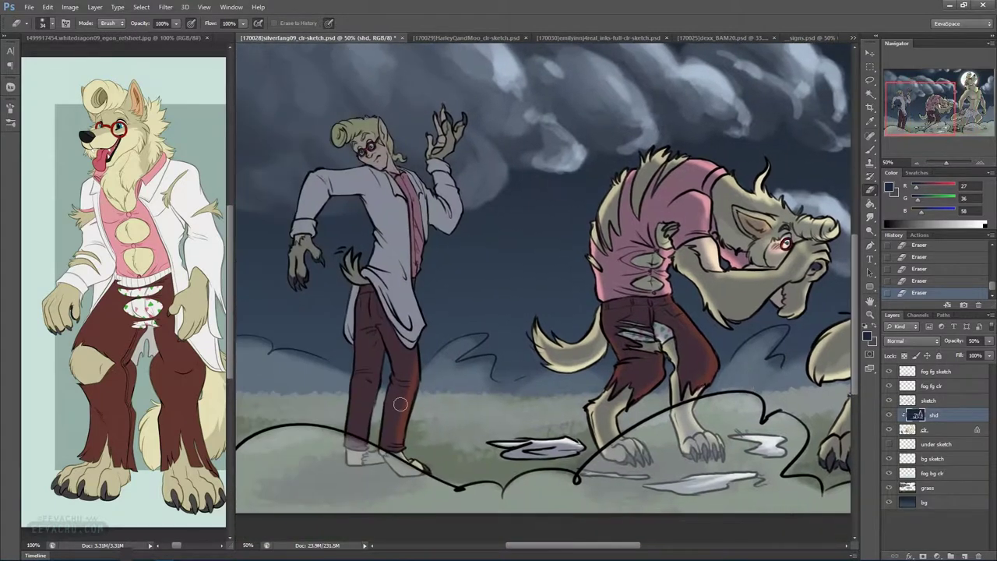
pyautogui.moveTo(368, 442)
pyautogui.mouseDown()
pyautogui.moveTo(384, 352)
pyautogui.moveTo(378, 457)
pyautogui.mouseUp()
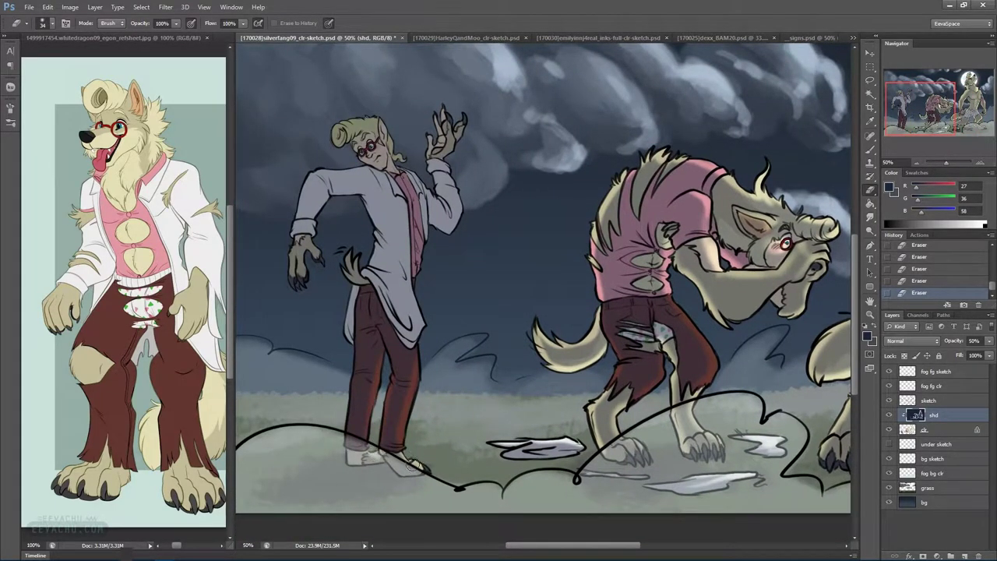
# Erase the shading on the standing man's white coat, pink shirt, tail, hands and hair to bring out moonlit areas
pyautogui.moveTo(395, 305)
pyautogui.mouseDown()
pyautogui.moveTo(416, 342)
pyautogui.moveTo(411, 300)
pyautogui.moveTo(408, 345)
pyautogui.moveTo(425, 248)
pyautogui.moveTo(416, 291)
pyautogui.moveTo(411, 185)
pyautogui.moveTo(413, 270)
pyautogui.moveTo(410, 209)
pyautogui.mouseUp()
pyautogui.moveTo(357, 339); pyautogui.dragTo(353, 346)
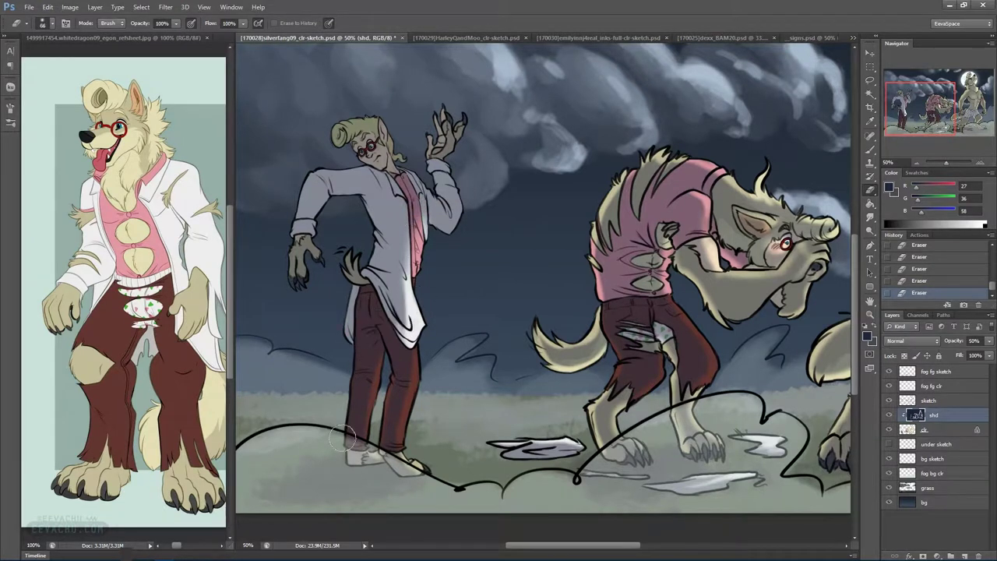
pyautogui.moveTo(340, 437)
pyautogui.mouseDown()
pyautogui.moveTo(353, 347)
pyautogui.moveTo(341, 262)
pyautogui.moveTo(374, 243)
pyautogui.mouseUp()
pyautogui.moveTo(360, 202); pyautogui.dragTo(376, 235)
pyautogui.moveTo(300, 293)
pyautogui.mouseDown()
pyautogui.moveTo(302, 251)
pyautogui.moveTo(305, 286)
pyautogui.moveTo(304, 248)
pyautogui.moveTo(316, 268)
pyautogui.moveTo(310, 251)
pyautogui.moveTo(325, 253)
pyautogui.moveTo(315, 227)
pyautogui.moveTo(324, 199)
pyautogui.moveTo(350, 202)
pyautogui.moveTo(291, 216)
pyautogui.moveTo(314, 165)
pyautogui.moveTo(292, 195)
pyautogui.moveTo(308, 171)
pyautogui.moveTo(364, 171)
pyautogui.moveTo(334, 147)
pyautogui.moveTo(340, 118)
pyautogui.moveTo(353, 110)
pyautogui.moveTo(334, 120)
pyautogui.moveTo(361, 109)
pyautogui.moveTo(388, 122)
pyautogui.moveTo(408, 151)
pyautogui.moveTo(402, 169)
pyautogui.moveTo(423, 175)
pyautogui.moveTo(438, 205)
pyautogui.moveTo(427, 121)
pyautogui.moveTo(431, 135)
pyautogui.moveTo(459, 103)
pyautogui.moveTo(454, 135)
pyautogui.mouseUp()
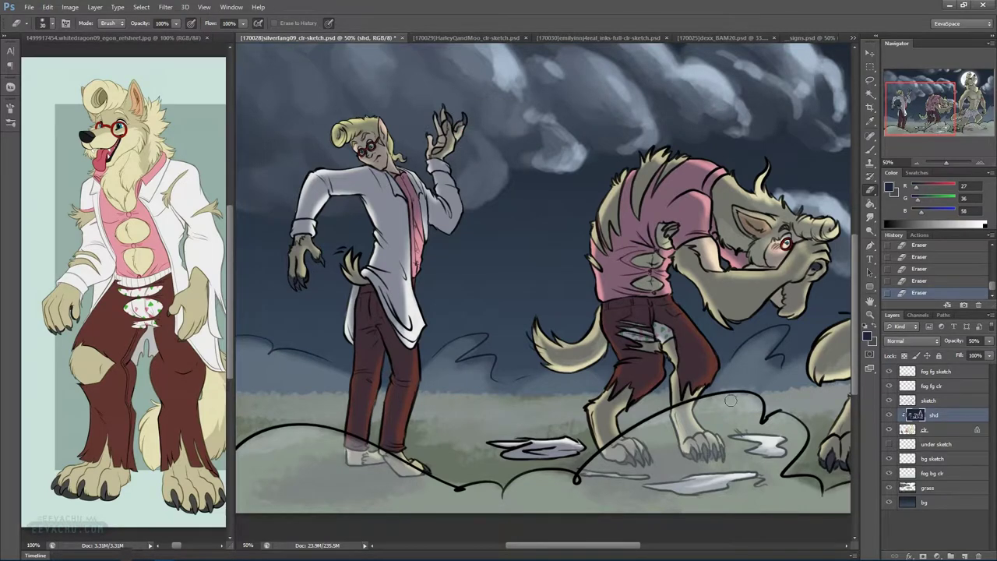
# Hide the shd layer and paint the standing man's raised palm pads on the clr layer in the dark grey claw colour
pyautogui.click(871, 151)
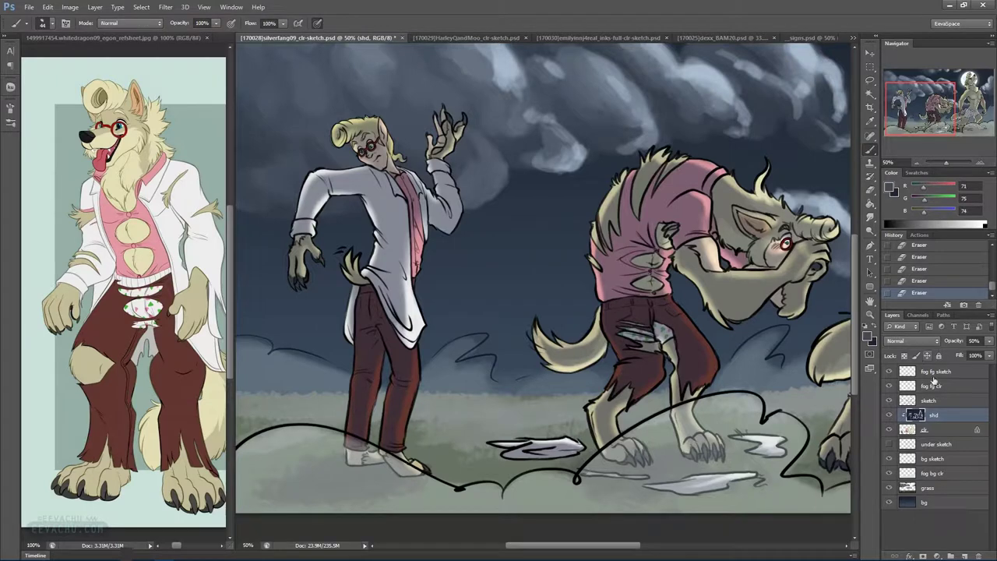
pyautogui.click(889, 415)
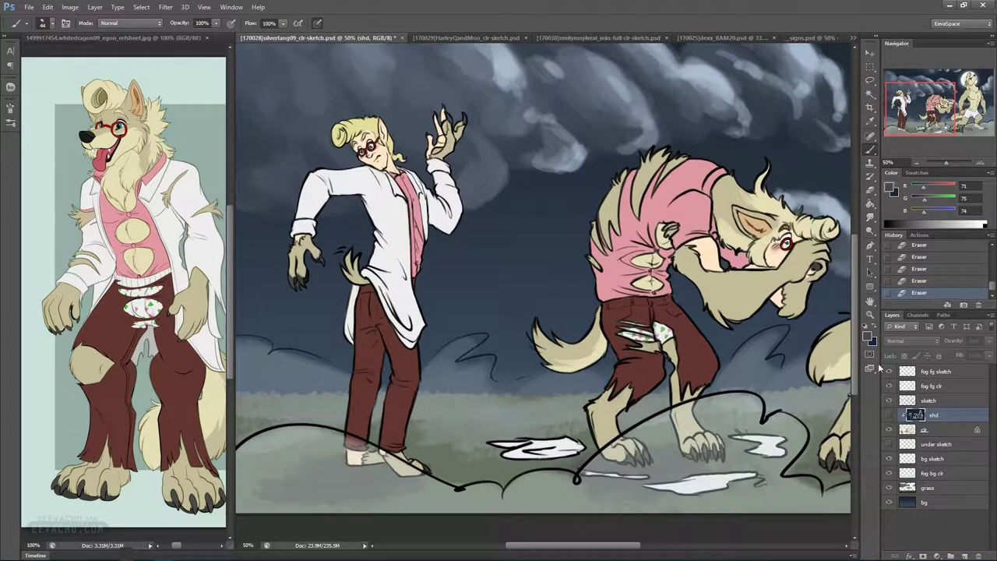
pyautogui.click(933, 428)
pyautogui.moveTo(450, 120); pyautogui.dragTo(442, 126)
pyautogui.keyDown('alt'); pyautogui.click(305, 280); pyautogui.keyUp('alt')
pyautogui.moveTo(467, 161); pyautogui.dragTo(445, 145)
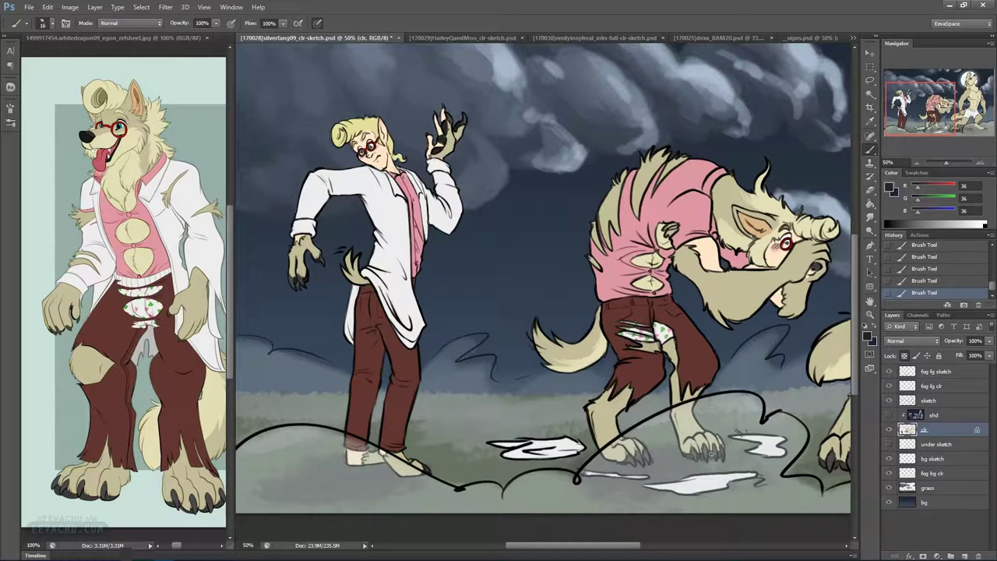
# Undo the last brush stroke on the clr layer and show the shd layer again
pyautogui.moveTo(813, 410); pyautogui.dragTo(470, 323)
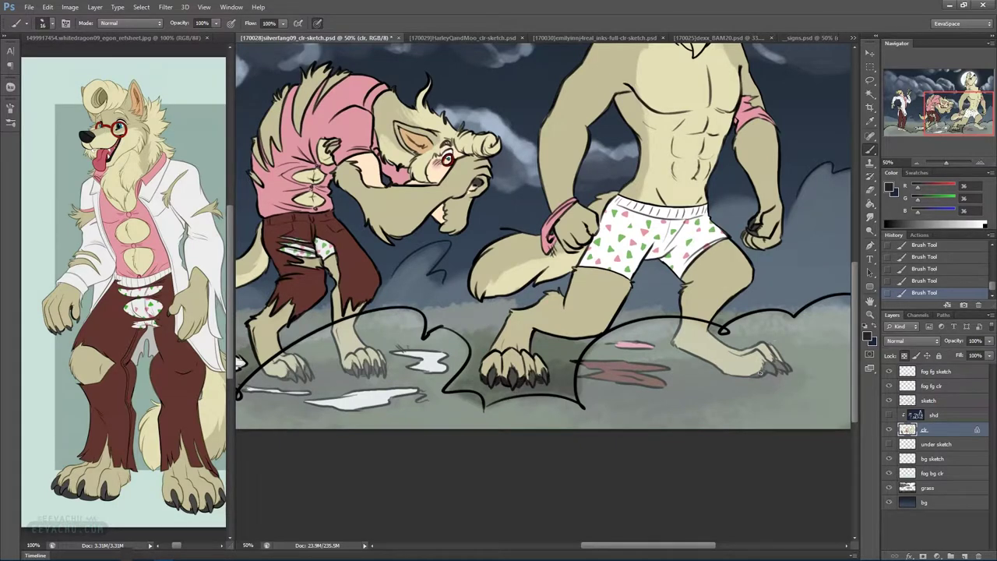
pyautogui.hotkey('ctrl', 'z')
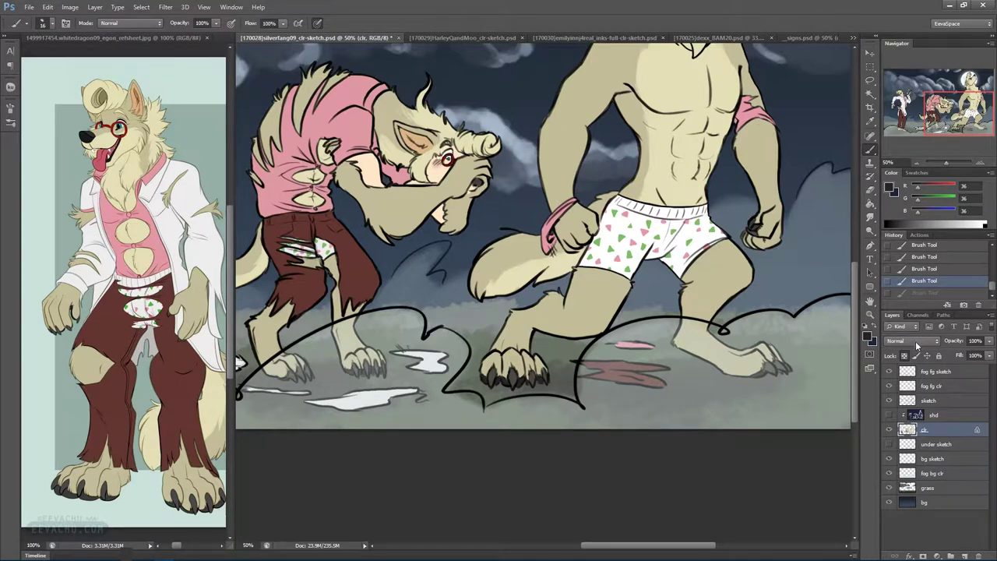
pyautogui.click(889, 415)
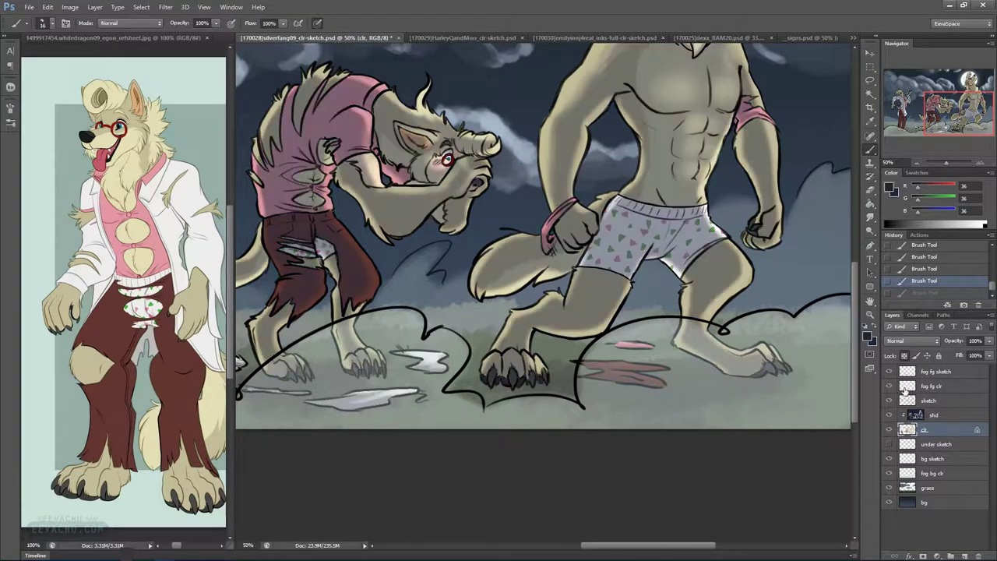
# Erase the shading on the standing man's raised sleeve and hand on the shd layer, undoing the stray stroke on clr
pyautogui.click(873, 326)
pyautogui.moveTo(491, 339); pyautogui.dragTo(770, 379)
pyautogui.moveTo(510, 360)
pyautogui.mouseDown()
pyautogui.moveTo(698, 400)
pyautogui.moveTo(673, 432)
pyautogui.mouseUp()
pyautogui.click(870, 190)
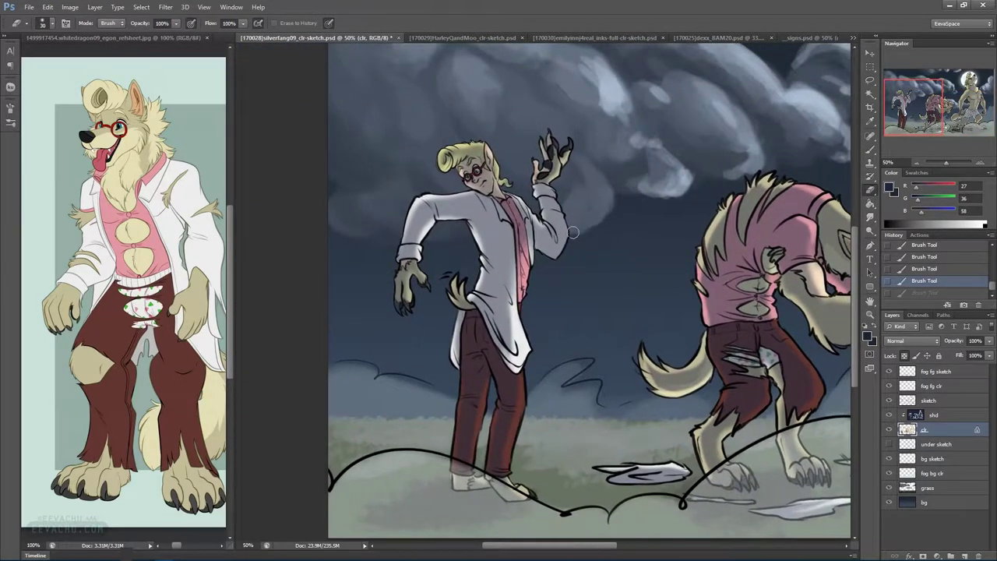
pyautogui.moveTo(531, 270); pyautogui.dragTo(531, 233)
pyautogui.hotkey('ctrl', 'z')
pyautogui.click(933, 417)
pyautogui.moveTo(551, 222)
pyautogui.mouseDown()
pyautogui.moveTo(538, 257)
pyautogui.moveTo(565, 257)
pyautogui.moveTo(555, 198)
pyautogui.mouseUp()
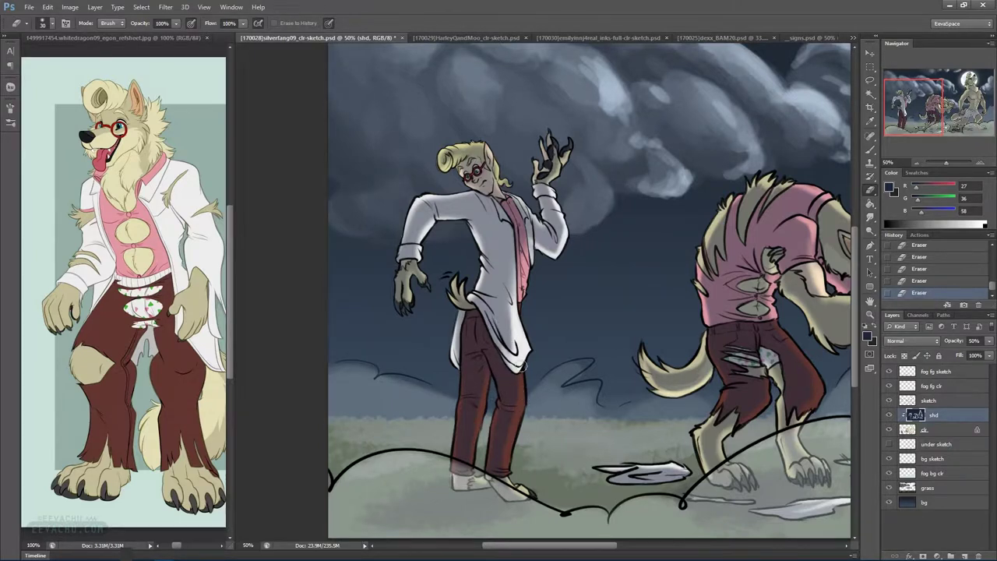
pyautogui.click(870, 149)
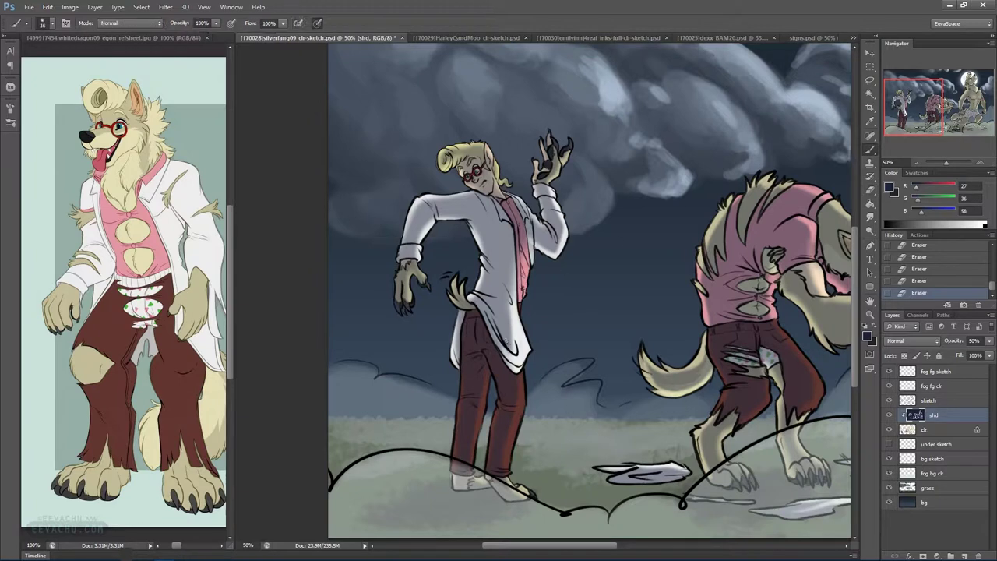
# Paint folds of shading on the lower front of the standing man's coat, and erase shading along its waist and side
pyautogui.moveTo(505, 326); pyautogui.dragTo(515, 352)
pyautogui.moveTo(509, 335); pyautogui.dragTo(515, 352)
pyautogui.moveTo(511, 300); pyautogui.dragTo(511, 303)
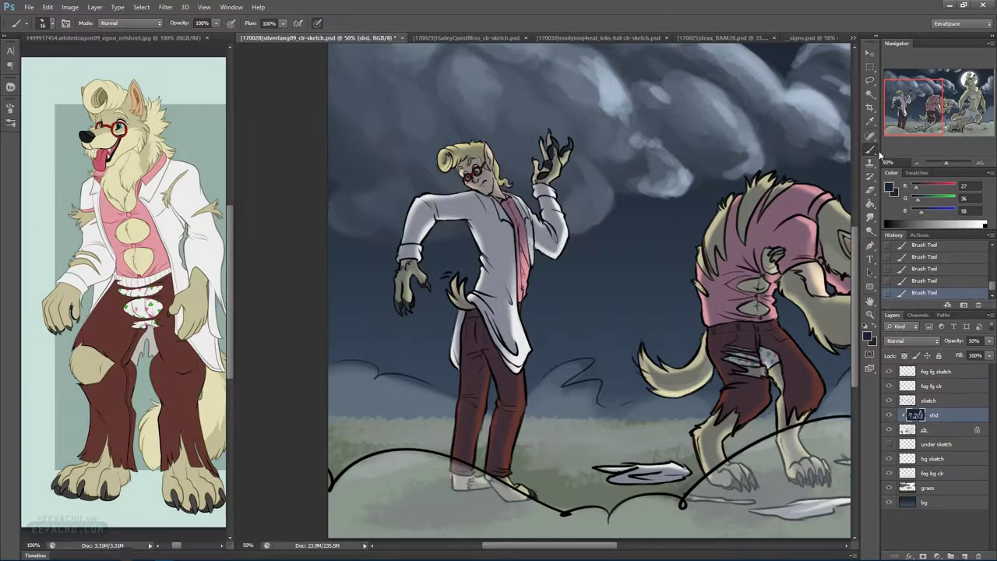
pyautogui.click(870, 190)
pyautogui.moveTo(487, 248); pyautogui.dragTo(515, 307)
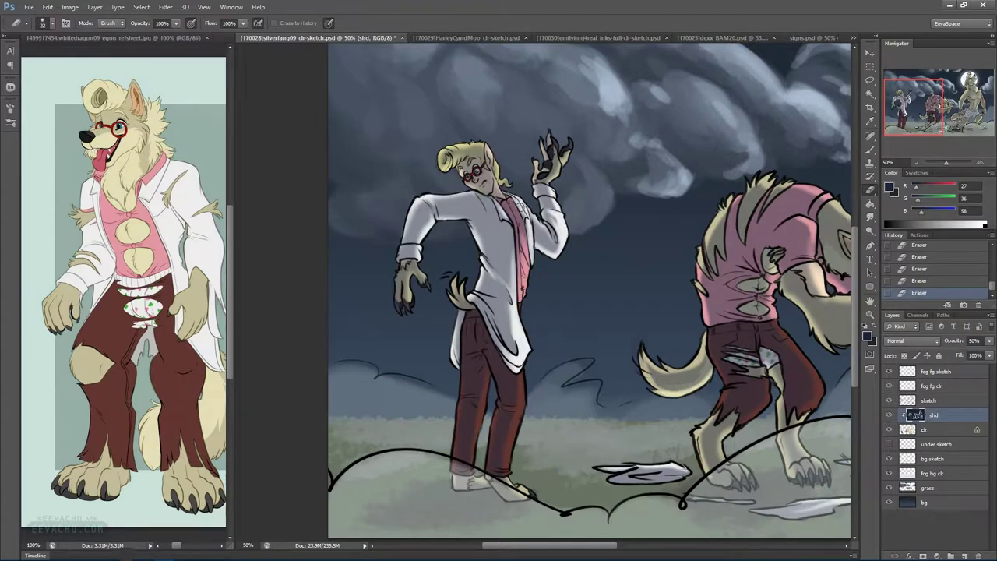
# Enlarge the eraser to 50 px to lighten the standing man's shirt, and repaint the shading around his collar and lapel
pyautogui.press(']')
pyautogui.press(']')
pyautogui.press(']')
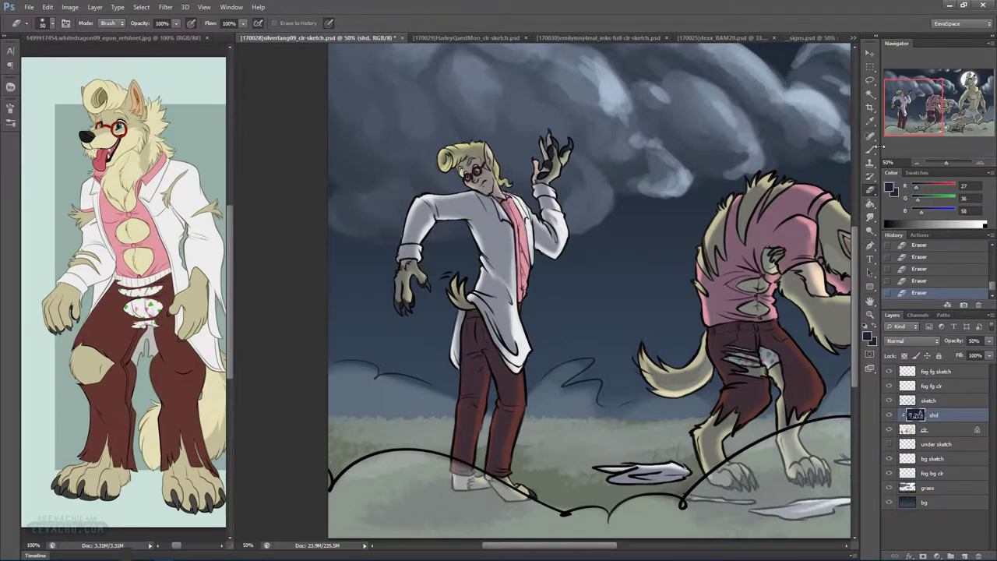
pyautogui.click(872, 151)
pyautogui.moveTo(528, 221); pyautogui.dragTo(506, 184)
pyautogui.moveTo(503, 177); pyautogui.dragTo(507, 183)
pyautogui.moveTo(504, 179); pyautogui.dragTo(508, 198)
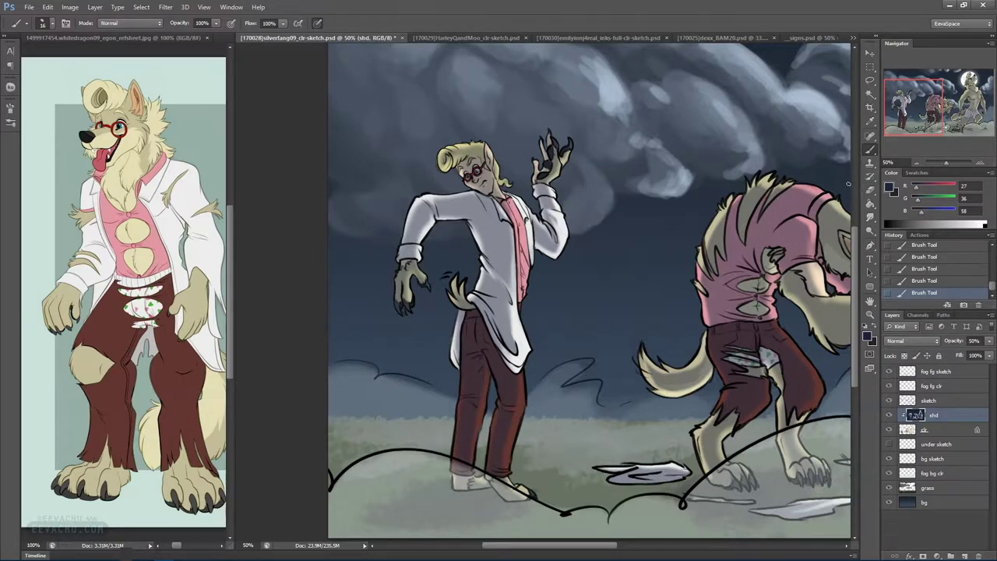
# Erase the shading along the hunched figure's back fur and touch up the fur beside the torn shirt with shading
pyautogui.click(870, 191)
pyautogui.moveTo(737, 202)
pyautogui.mouseDown()
pyautogui.moveTo(731, 256)
pyautogui.moveTo(715, 234)
pyautogui.moveTo(712, 242)
pyautogui.mouseUp()
pyautogui.moveTo(725, 214); pyautogui.dragTo(710, 243)
pyautogui.moveTo(752, 195); pyautogui.dragTo(737, 214)
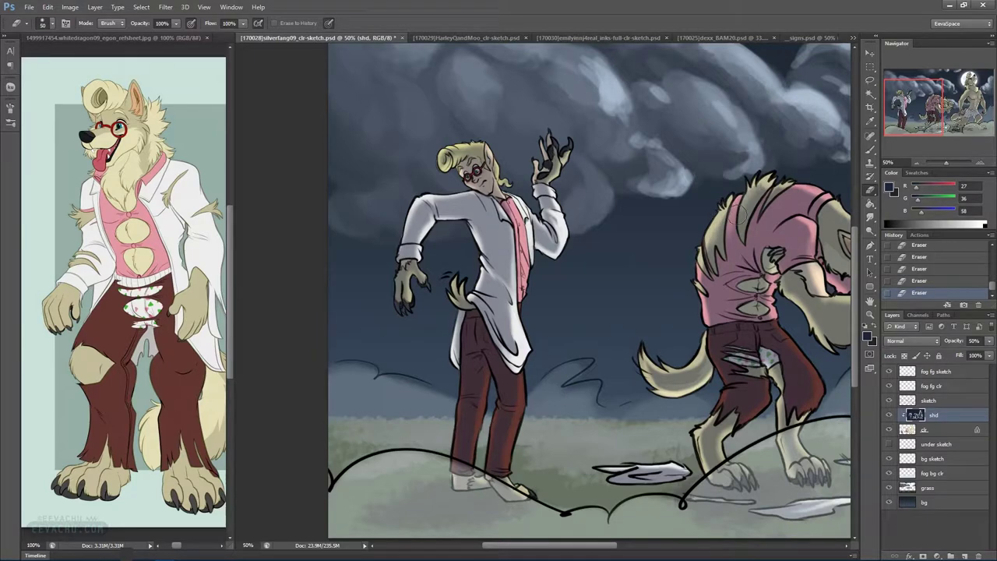
pyautogui.moveTo(787, 177); pyautogui.dragTo(600, 213)
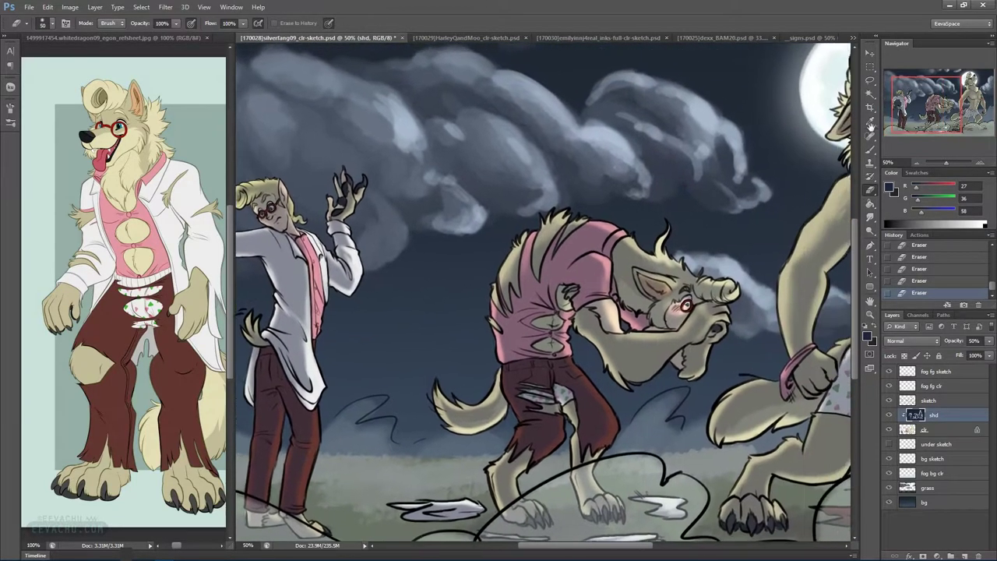
pyautogui.click(870, 149)
pyautogui.moveTo(513, 237)
pyautogui.mouseDown()
pyautogui.moveTo(506, 268)
pyautogui.moveTo(511, 236)
pyautogui.moveTo(507, 274)
pyautogui.moveTo(530, 231)
pyautogui.mouseUp()
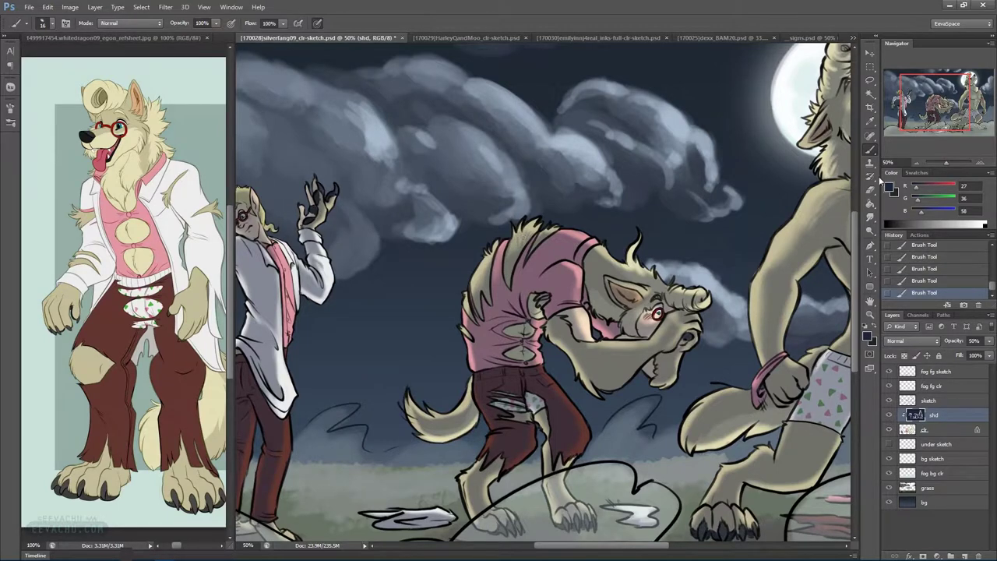
# Erase thin highlights in the tufts of fur on top of the hunched figure's back with a 16 px eraser tip
pyautogui.click(870, 190)
pyautogui.rightClick(552, 187)
pyautogui.click(539, 234)
pyautogui.moveTo(537, 236); pyautogui.dragTo(543, 229)
pyautogui.moveTo(539, 237); pyautogui.dragTo(544, 230)
pyautogui.moveTo(541, 238)
pyautogui.mouseDown()
pyautogui.moveTo(547, 229)
pyautogui.moveTo(526, 228)
pyautogui.mouseUp()
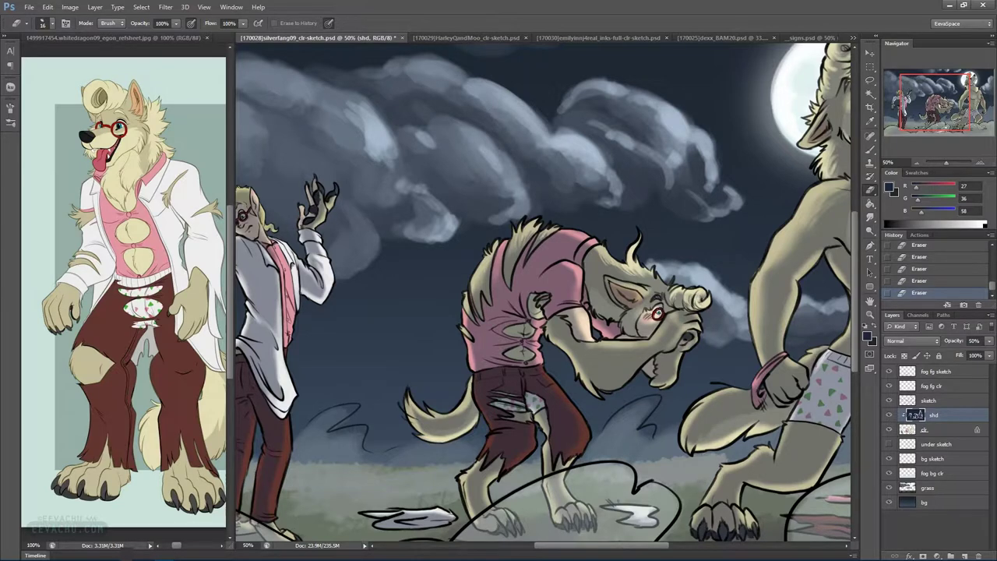
# Brush small touches of shading around the hunched figure's eye
pyautogui.press('b')
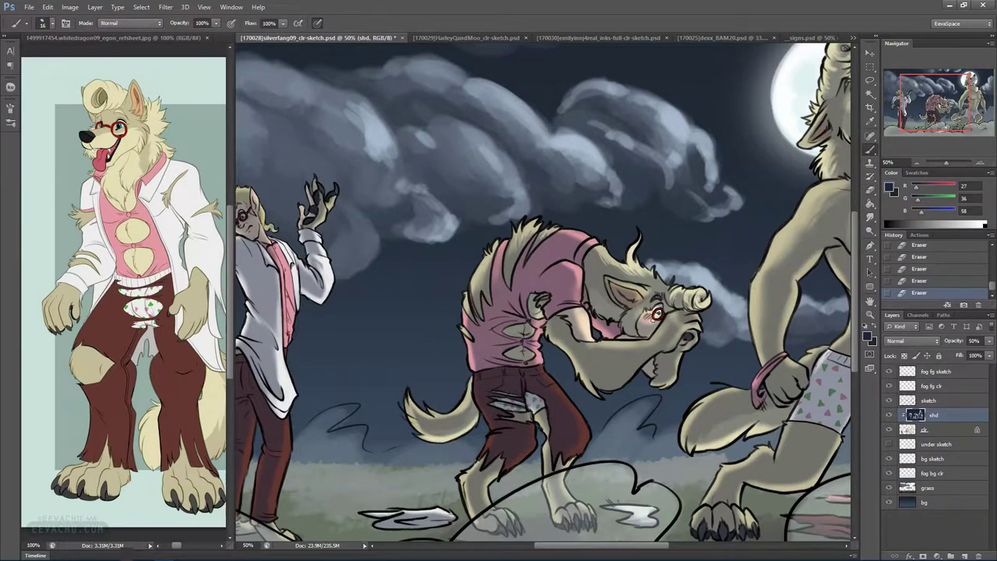
pyautogui.moveTo(655, 320); pyautogui.dragTo(651, 315)
pyautogui.moveTo(654, 319); pyautogui.dragTo(659, 314)
# Erase the shading along the standing man's cheek and jaw with a soft round eraser reduced to 15 px
pyautogui.moveTo(487, 332); pyautogui.dragTo(717, 315)
pyautogui.hotkey('ctrl', '+')
pyautogui.hotkey('ctrl', '+')
pyautogui.moveTo(616, 325); pyautogui.dragTo(695, 483)
pyautogui.press('e')
pyautogui.rightClick(563, 300)
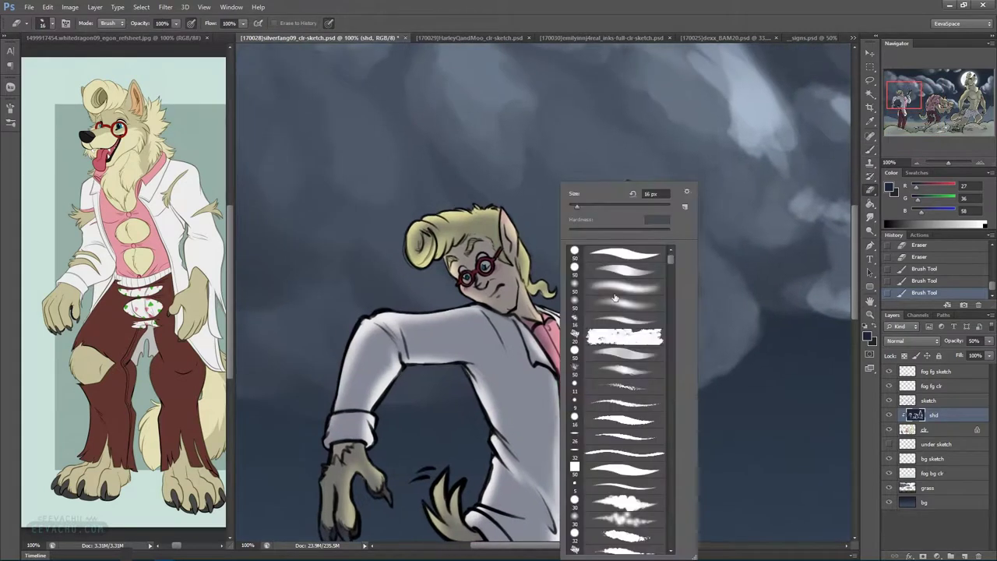
pyautogui.click(612, 305)
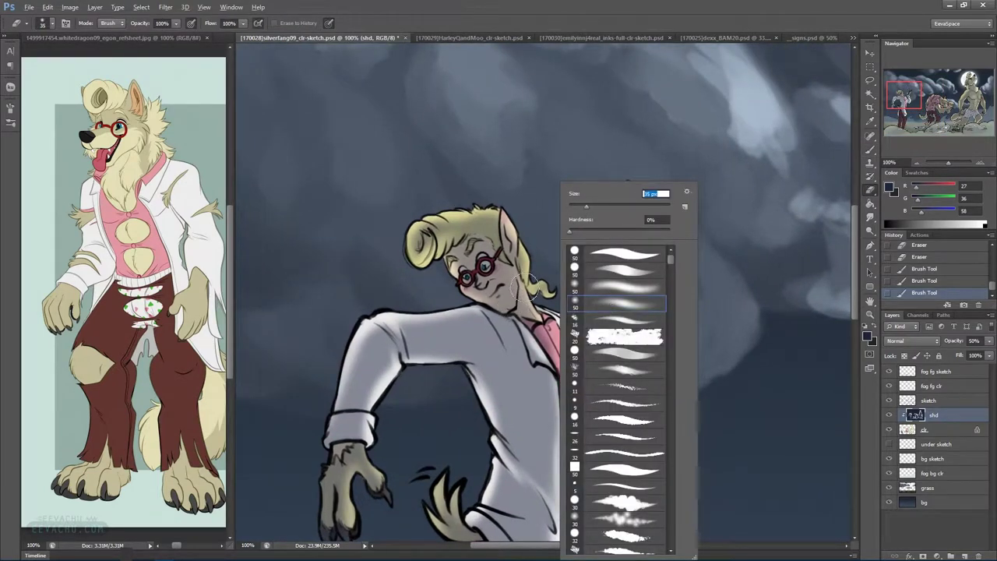
pyautogui.press('Return')
pyautogui.press('[')
pyautogui.press('[')
pyautogui.press('[')
pyautogui.press('[')
pyautogui.moveTo(516, 271); pyautogui.dragTo(511, 301)
pyautogui.moveTo(508, 256); pyautogui.dragTo(510, 266)
pyautogui.moveTo(509, 258)
pyautogui.mouseDown()
pyautogui.moveTo(527, 306)
pyautogui.moveTo(508, 310)
pyautogui.moveTo(481, 286)
pyautogui.moveTo(502, 262)
pyautogui.moveTo(499, 269)
pyautogui.mouseUp()
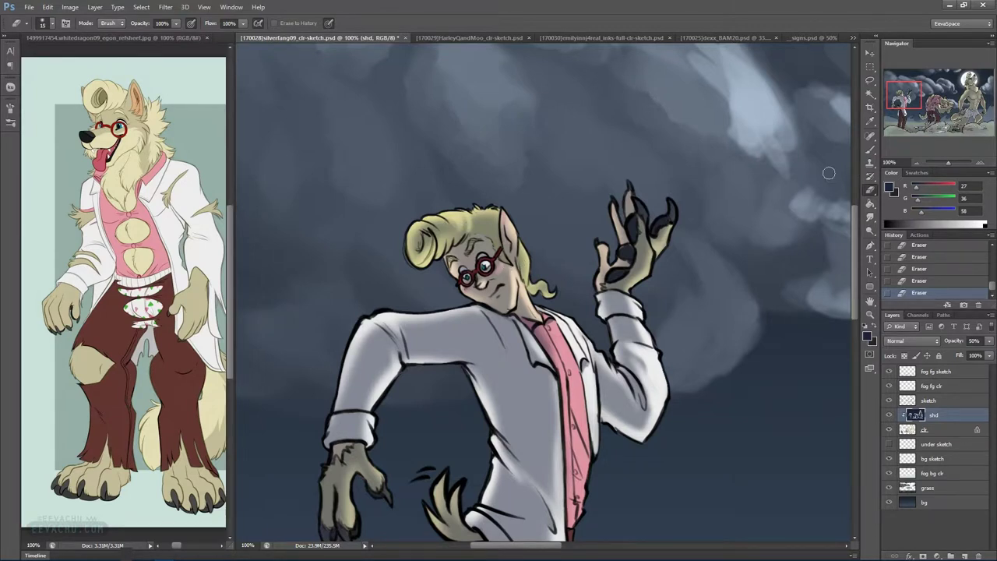
# Erase the shading in the standing man's rolled front curl with the 16 px eraser tip
pyautogui.rightClick(565, 243)
pyautogui.click(623, 321)
pyautogui.moveTo(432, 219); pyautogui.dragTo(452, 243)
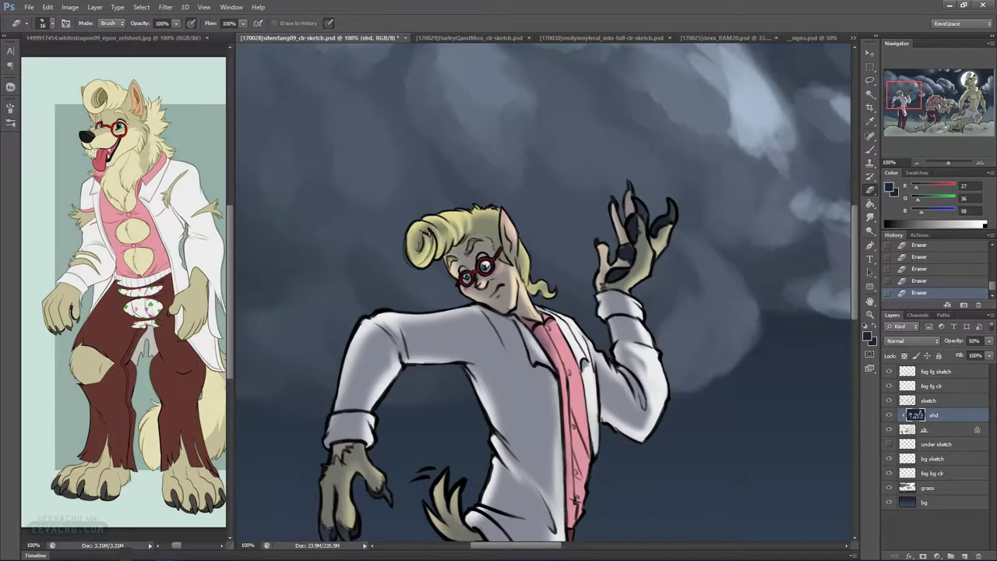
# With shd hidden, paint the curl's edge on clr in the sampled hair yellow, show shd again and undo the last stroke
pyautogui.click(870, 150)
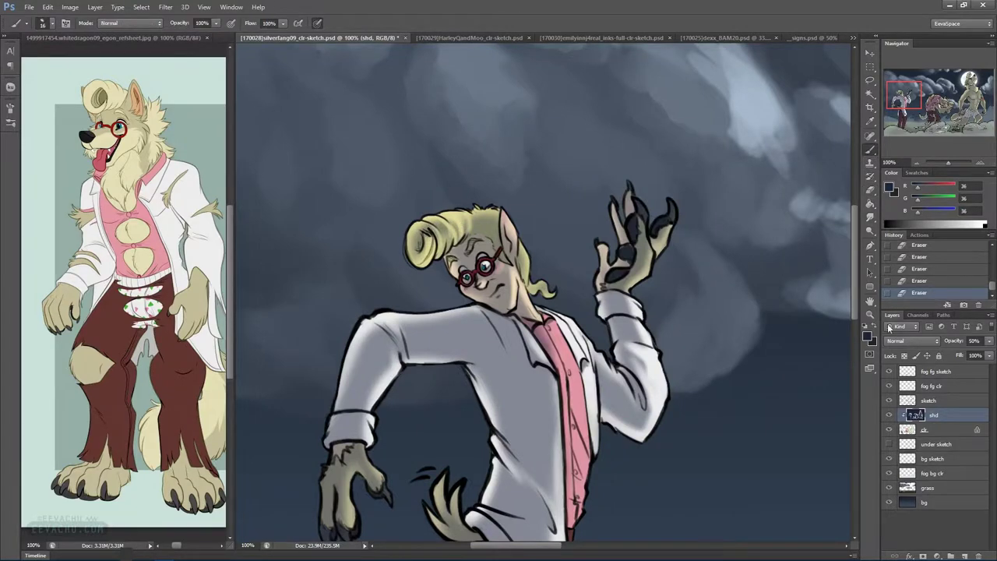
pyautogui.click(889, 414)
pyautogui.click(931, 429)
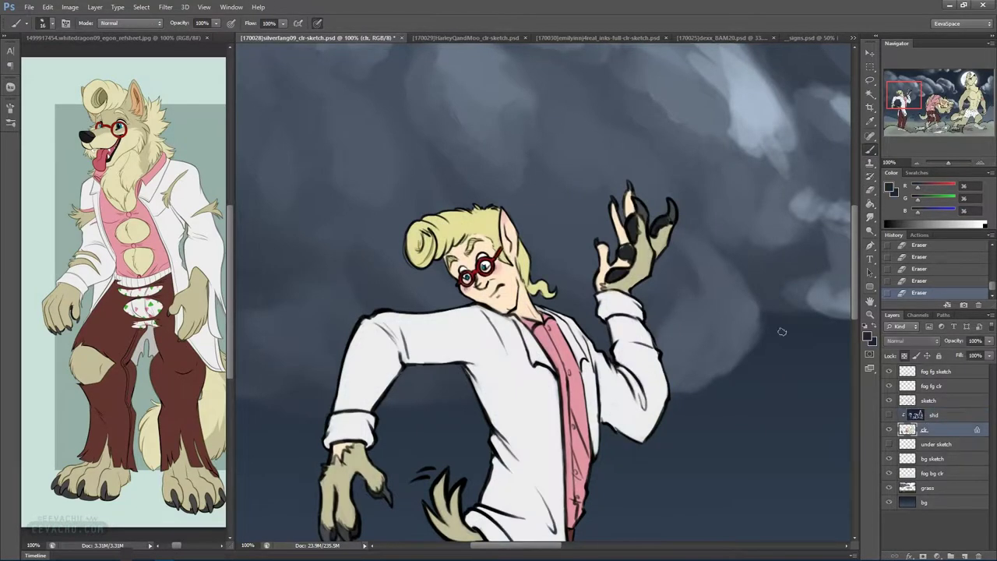
pyautogui.keyDown('alt'); pyautogui.click(460, 223); pyautogui.keyUp('alt')
pyautogui.moveTo(412, 235); pyautogui.dragTo(427, 222)
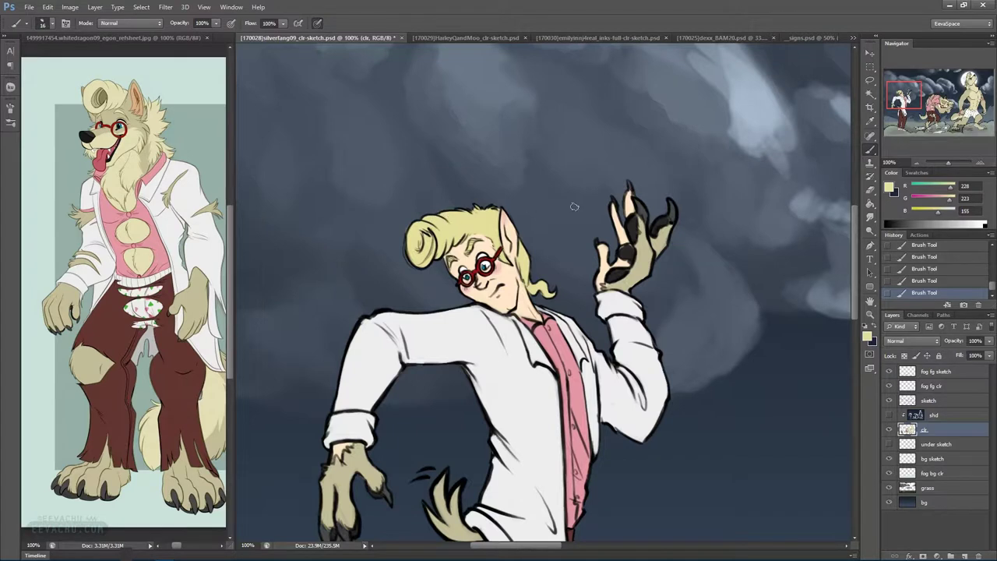
pyautogui.click(889, 415)
pyautogui.press('x')
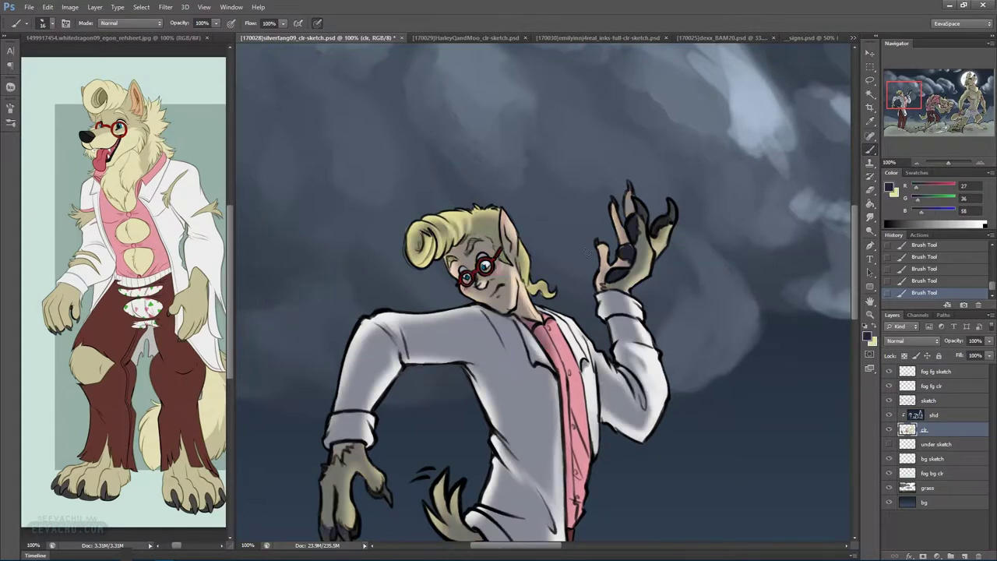
pyautogui.hotkey('ctrl', 'z')
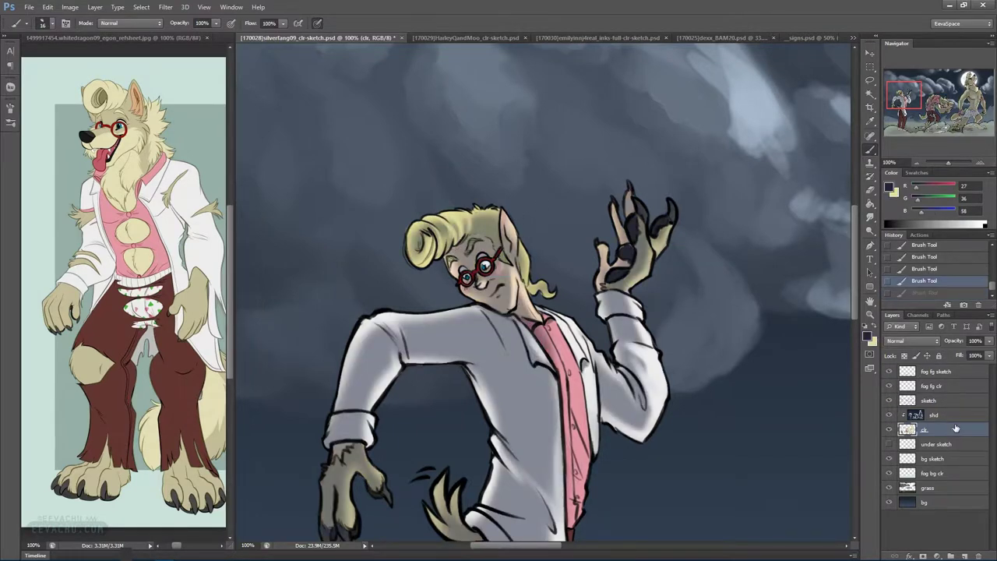
# On the shd layer, shade the hair beside the front curl and erase the shading over both lenses of the glasses
pyautogui.click(916, 414)
pyautogui.moveTo(458, 246); pyautogui.dragTo(461, 229)
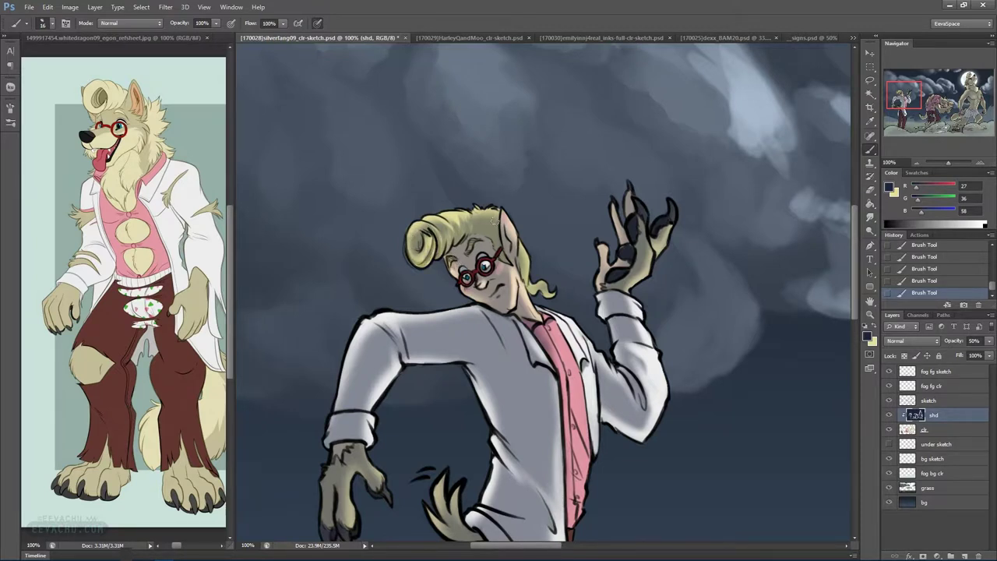
pyautogui.click(870, 191)
pyautogui.moveTo(468, 274); pyautogui.dragTo(467, 272)
pyautogui.click(484, 281)
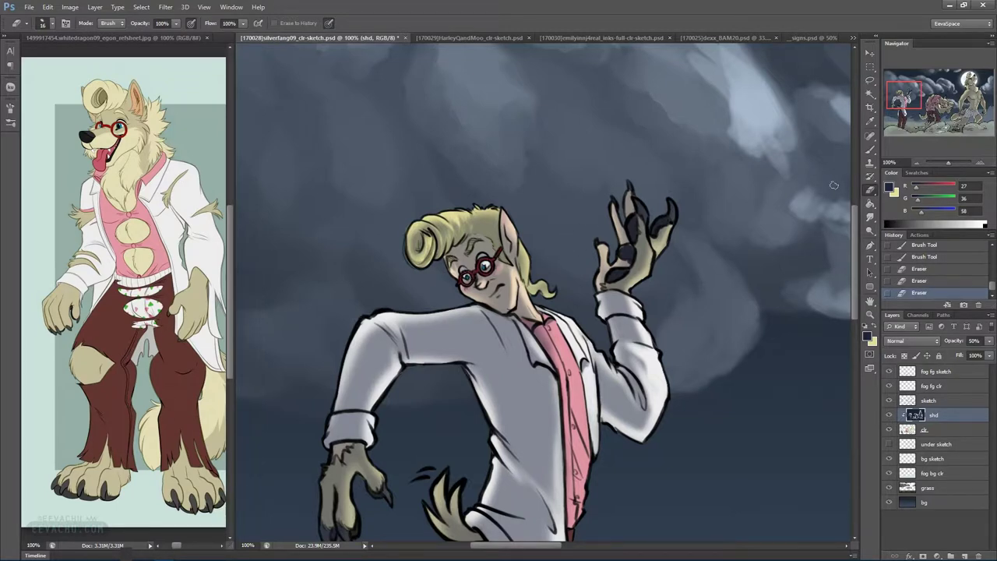
# Erase the shading inside the standing man's pointed ear and repaint small shadows there
pyautogui.moveTo(507, 233)
pyautogui.mouseDown()
pyautogui.moveTo(677, 180)
pyautogui.moveTo(512, 254)
pyautogui.mouseUp()
pyautogui.click(870, 150)
pyautogui.moveTo(511, 240); pyautogui.dragTo(512, 245)
pyautogui.moveTo(508, 231)
pyautogui.mouseDown()
pyautogui.moveTo(511, 243)
pyautogui.moveTo(508, 232)
pyautogui.mouseUp()
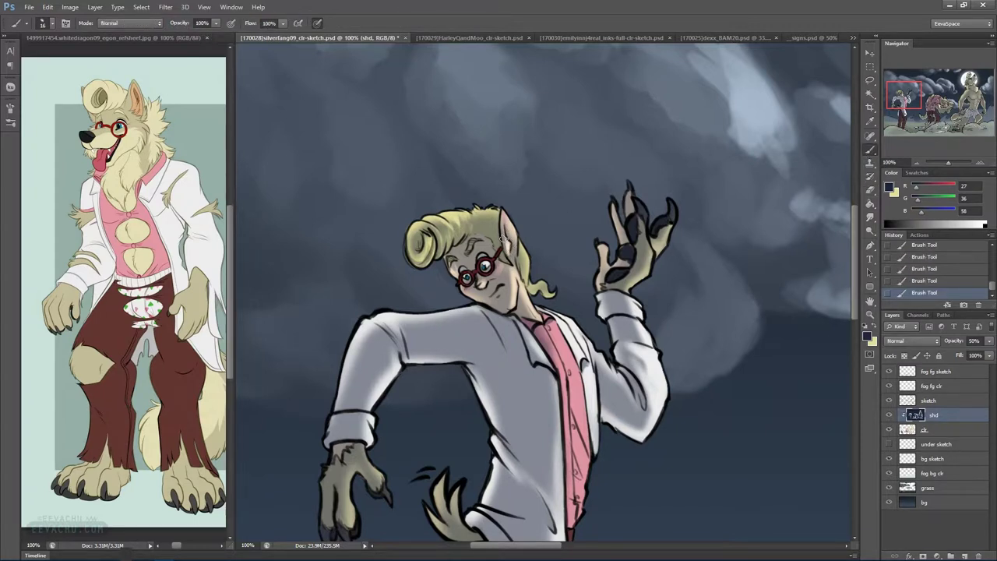
# Erase the shading down the strand of hair behind the standing man's ear
pyautogui.click(870, 190)
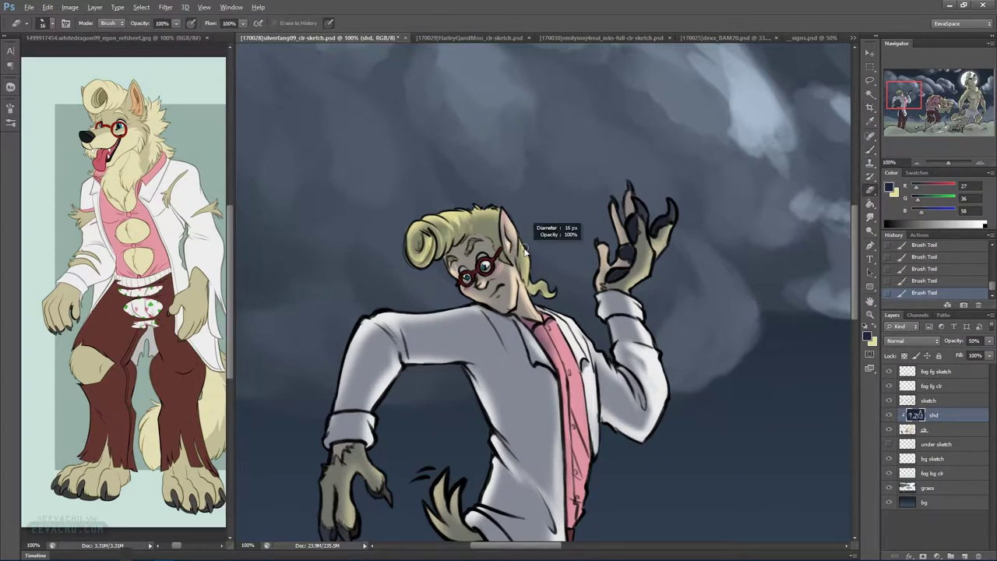
pyautogui.moveTo(520, 261); pyautogui.dragTo(519, 249)
pyautogui.moveTo(520, 251); pyautogui.dragTo(524, 265)
pyautogui.moveTo(522, 255); pyautogui.dragTo(525, 268)
pyautogui.moveTo(525, 264); pyautogui.dragTo(529, 277)
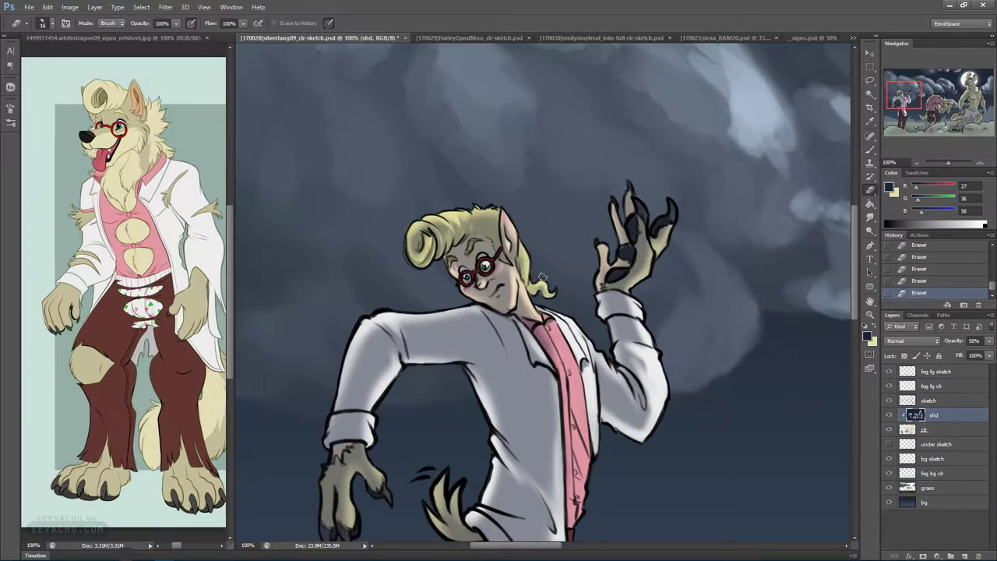
# Paint the curled ends of hair at the standing man's nape on the clr layer in the hair yellow
pyautogui.click(870, 150)
pyautogui.click(874, 333)
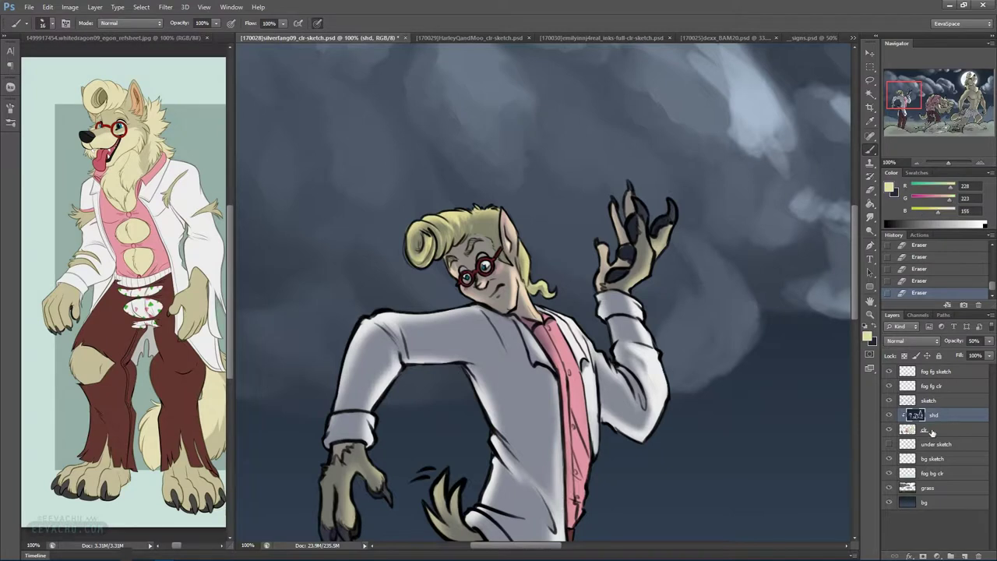
pyautogui.click(932, 430)
pyautogui.moveTo(530, 282); pyautogui.dragTo(536, 291)
pyautogui.moveTo(533, 285); pyautogui.dragTo(551, 296)
pyautogui.moveTo(549, 295); pyautogui.dragTo(555, 290)
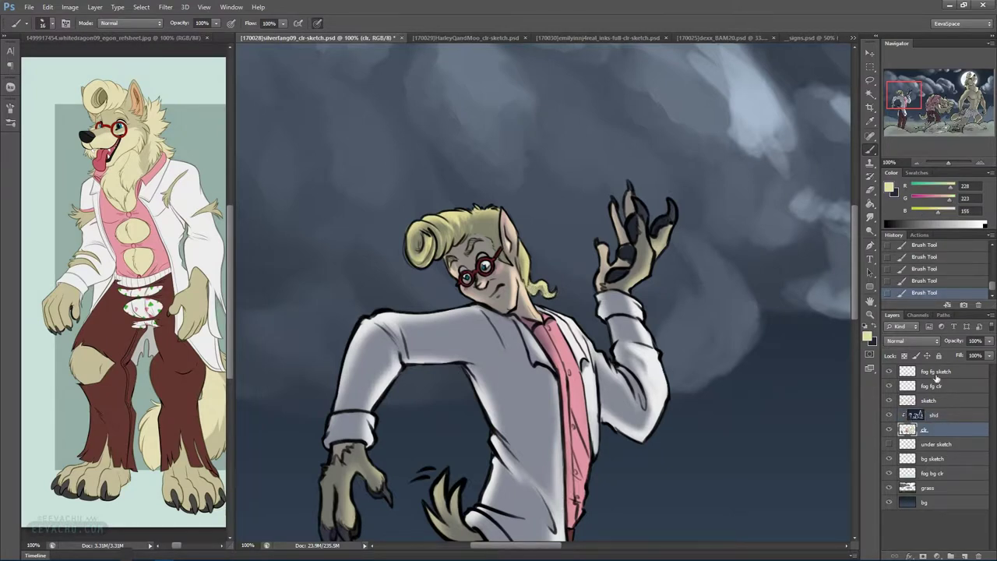
# Paint the edges of the standing man's coat back and raised sleeve on the clr layer in white
pyautogui.click(971, 224)
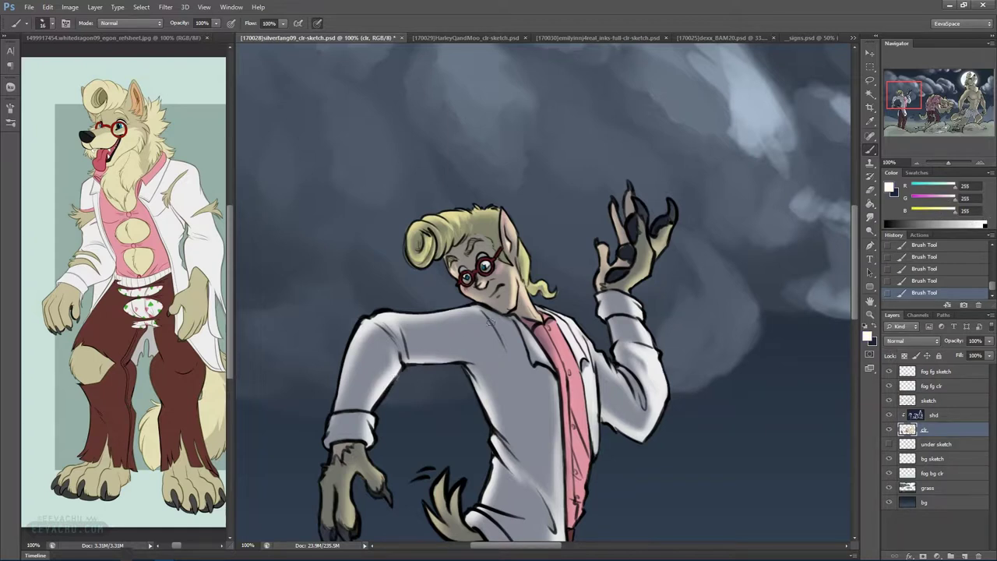
pyautogui.moveTo(403, 374); pyautogui.dragTo(483, 401)
pyautogui.moveTo(492, 452); pyautogui.dragTo(491, 429)
pyautogui.moveTo(602, 315)
pyautogui.mouseDown()
pyautogui.moveTo(656, 346)
pyautogui.moveTo(664, 388)
pyautogui.mouseUp()
pyautogui.moveTo(660, 345)
pyautogui.mouseDown()
pyautogui.moveTo(673, 390)
pyautogui.moveTo(668, 432)
pyautogui.mouseUp()
# Return to the shd layer with the navy colour and erase shading on the standing man's hair and coat collar
pyautogui.click(920, 415)
pyautogui.press('x')
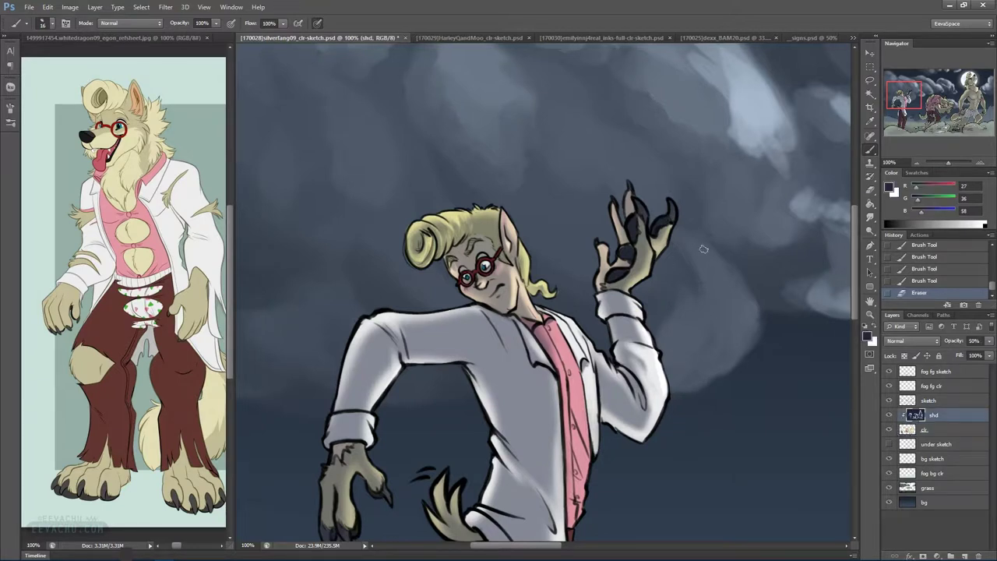
pyautogui.press('e')
pyautogui.moveTo(475, 308)
pyautogui.mouseDown()
pyautogui.moveTo(518, 331)
pyautogui.moveTo(514, 321)
pyautogui.moveTo(531, 343)
pyautogui.mouseUp()
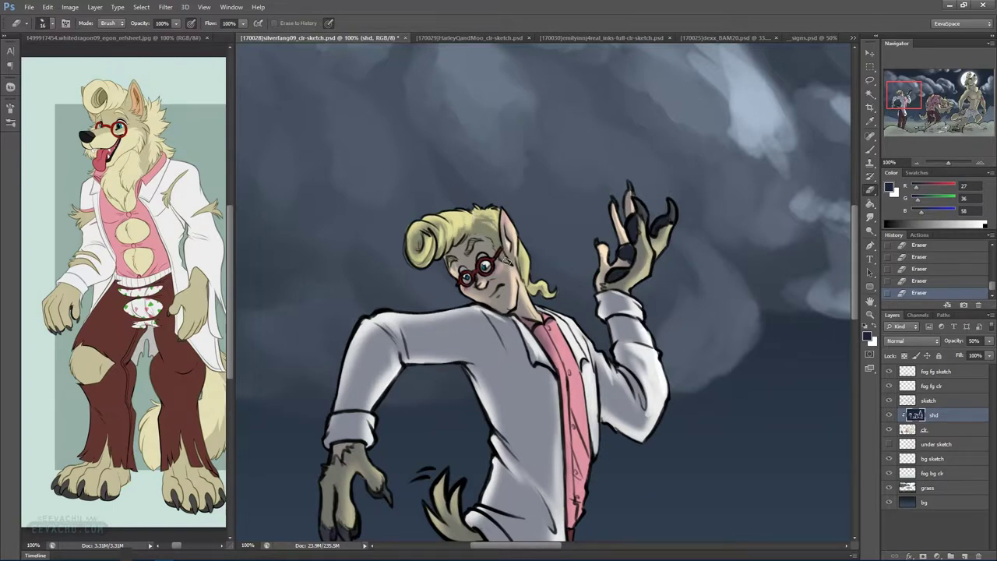
# Undo the last two eraser strokes and erase the shading along the standing man's chin
pyautogui.moveTo(554, 293); pyautogui.dragTo(543, 238)
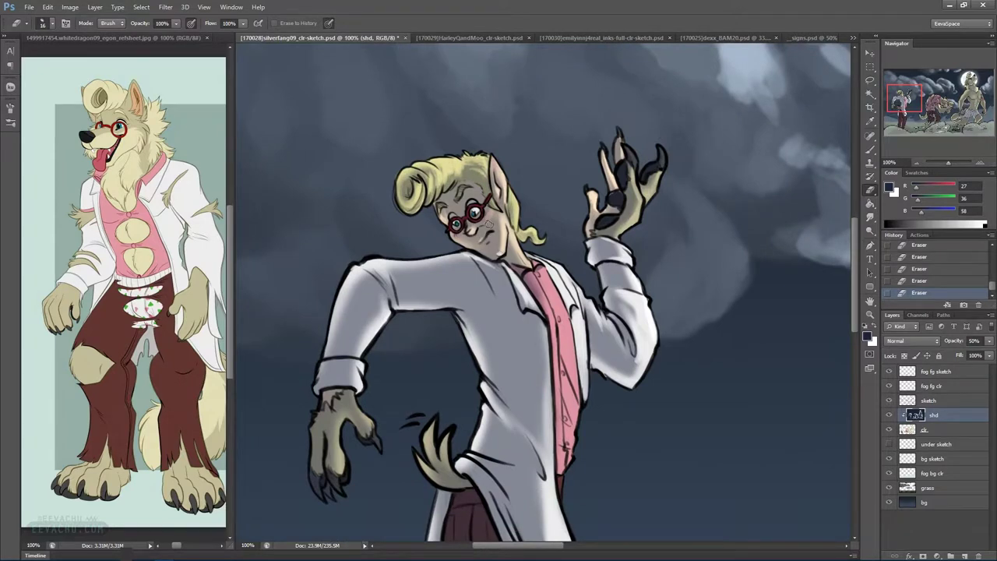
pyautogui.hotkey('ctrl', 'alt', 'z')
pyautogui.hotkey('ctrl', 'alt', 'z')
pyautogui.moveTo(490, 243); pyautogui.dragTo(483, 242)
# Erase the shading along the side of the standing man's coat and on his short tail
pyautogui.moveTo(557, 240); pyautogui.dragTo(535, 148)
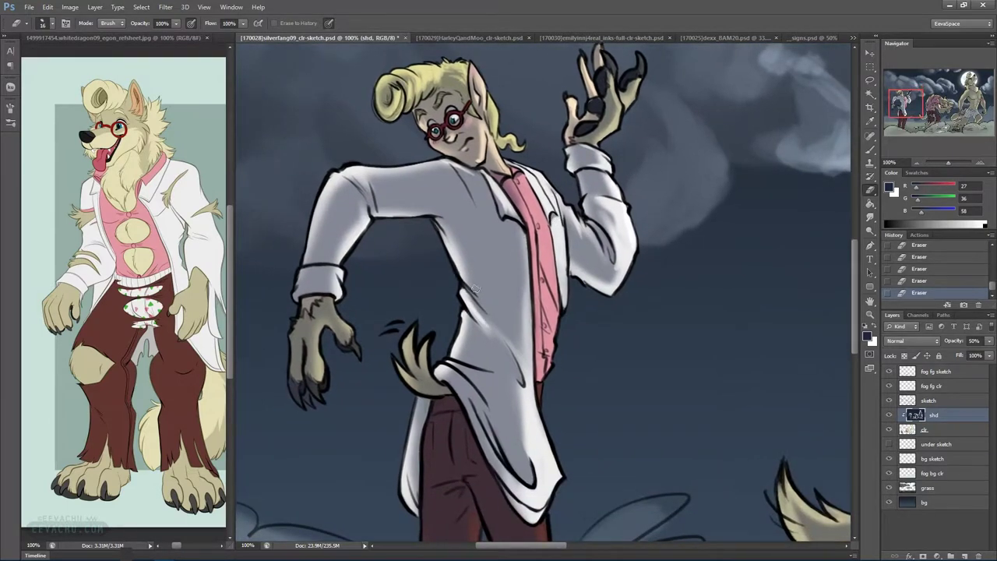
pyautogui.moveTo(443, 304); pyautogui.dragTo(533, 238)
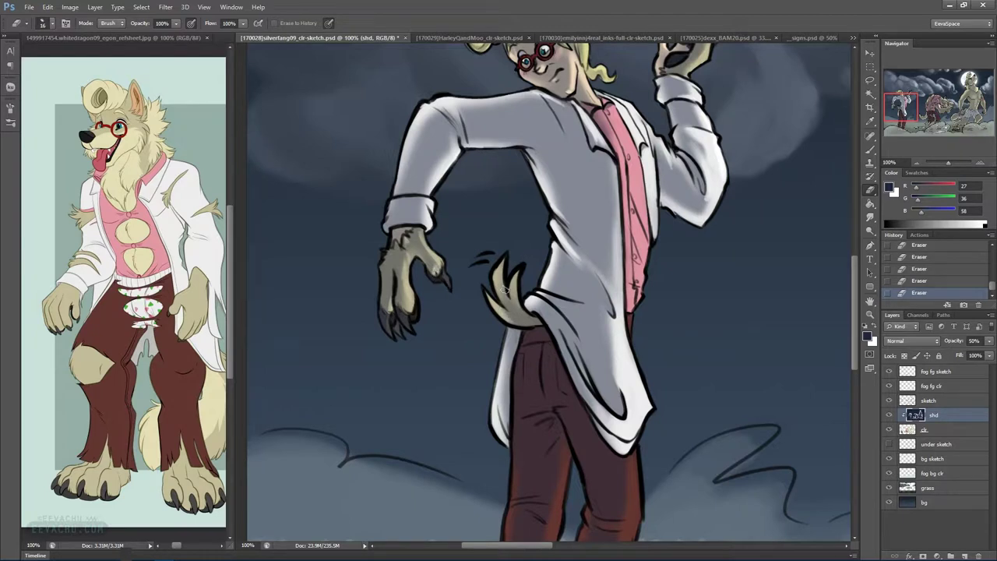
pyautogui.moveTo(502, 345)
pyautogui.mouseDown()
pyautogui.moveTo(498, 413)
pyautogui.moveTo(514, 306)
pyautogui.mouseUp()
# Brush shading onto the standing man's rear coat tail and along the front hem folds
pyautogui.click(871, 149)
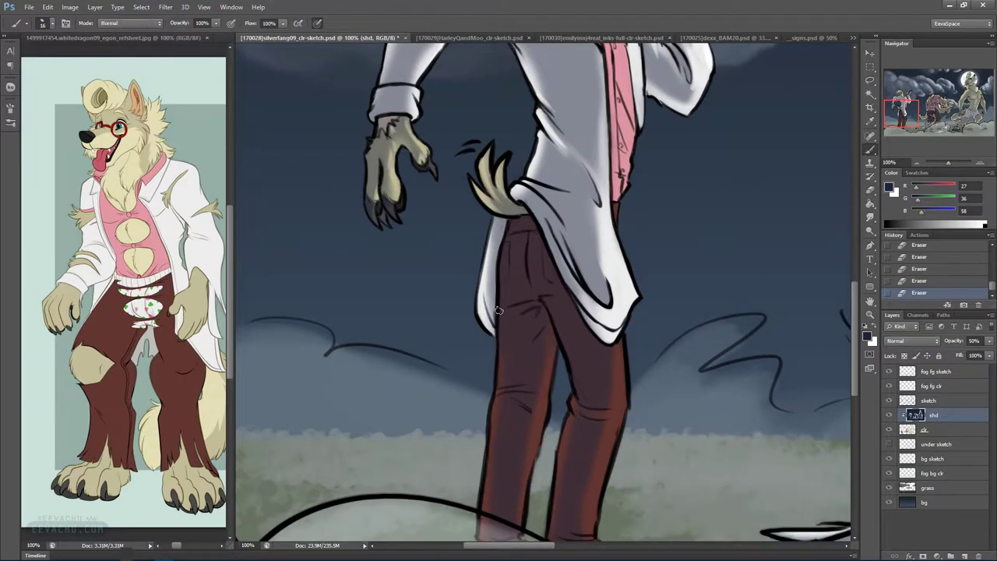
pyautogui.moveTo(491, 270); pyautogui.dragTo(492, 288)
pyautogui.moveTo(561, 285)
pyautogui.mouseDown()
pyautogui.moveTo(612, 349)
pyautogui.moveTo(621, 339)
pyautogui.mouseUp()
pyautogui.moveTo(579, 299)
pyautogui.mouseDown()
pyautogui.moveTo(624, 327)
pyautogui.moveTo(558, 194)
pyautogui.mouseUp()
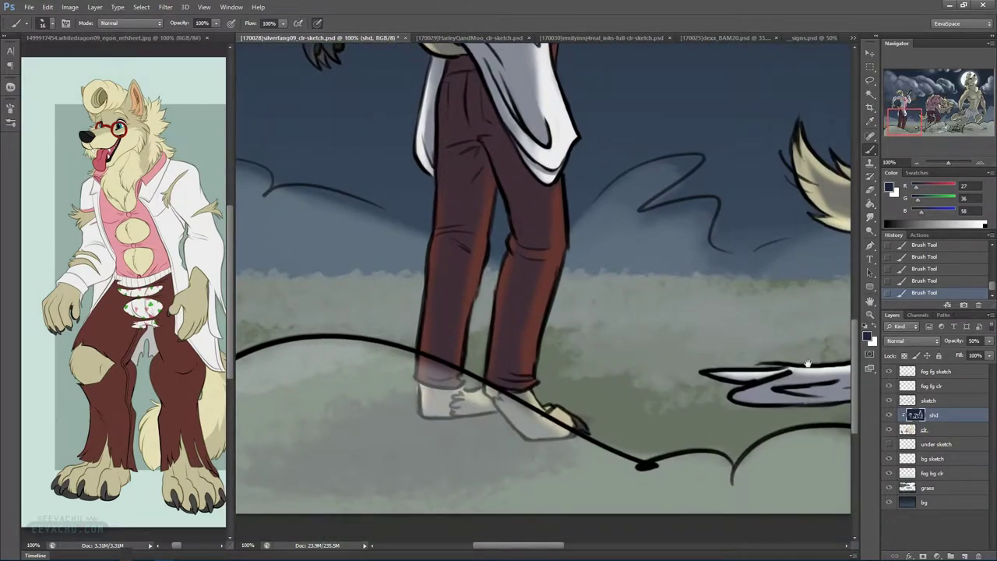
# Erase fur-like highlights into the shading of the hunched figure's tail
pyautogui.moveTo(793, 363); pyautogui.dragTo(365, 418)
pyautogui.click(871, 192)
pyautogui.moveTo(384, 243); pyautogui.dragTo(423, 270)
pyautogui.moveTo(404, 268); pyautogui.dragTo(471, 263)
pyautogui.moveTo(467, 267); pyautogui.dragTo(487, 257)
pyautogui.moveTo(377, 225)
pyautogui.mouseDown()
pyautogui.moveTo(420, 252)
pyautogui.moveTo(368, 201)
pyautogui.moveTo(434, 232)
pyautogui.moveTo(479, 226)
pyautogui.mouseUp()
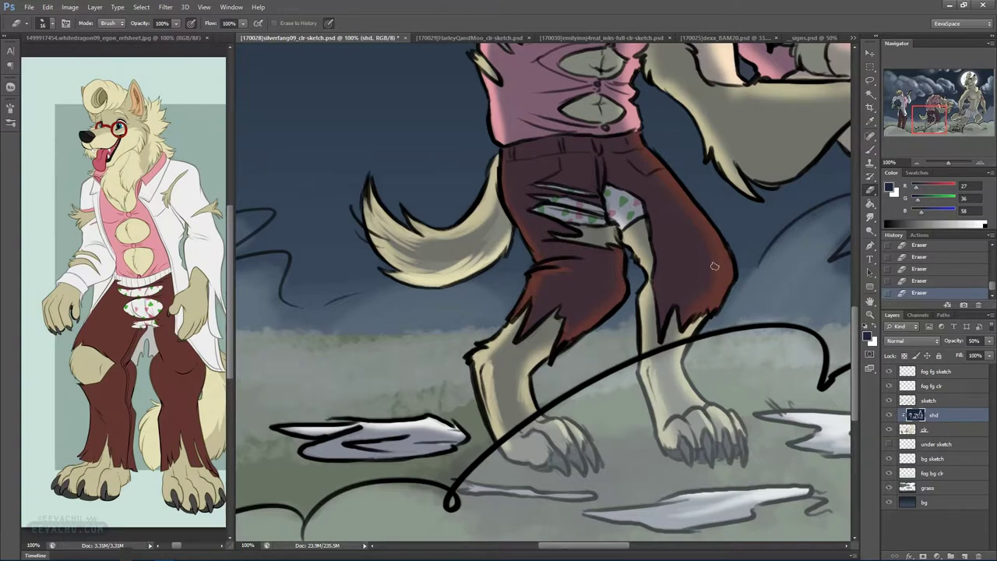
# Brush shading onto the torn hem of the hunched figure's front trouser leg
pyautogui.click(872, 148)
pyautogui.moveTo(666, 338)
pyautogui.mouseDown()
pyautogui.moveTo(677, 310)
pyautogui.moveTo(709, 312)
pyautogui.mouseUp()
pyautogui.moveTo(687, 331); pyautogui.dragTo(708, 315)
pyautogui.click(870, 189)
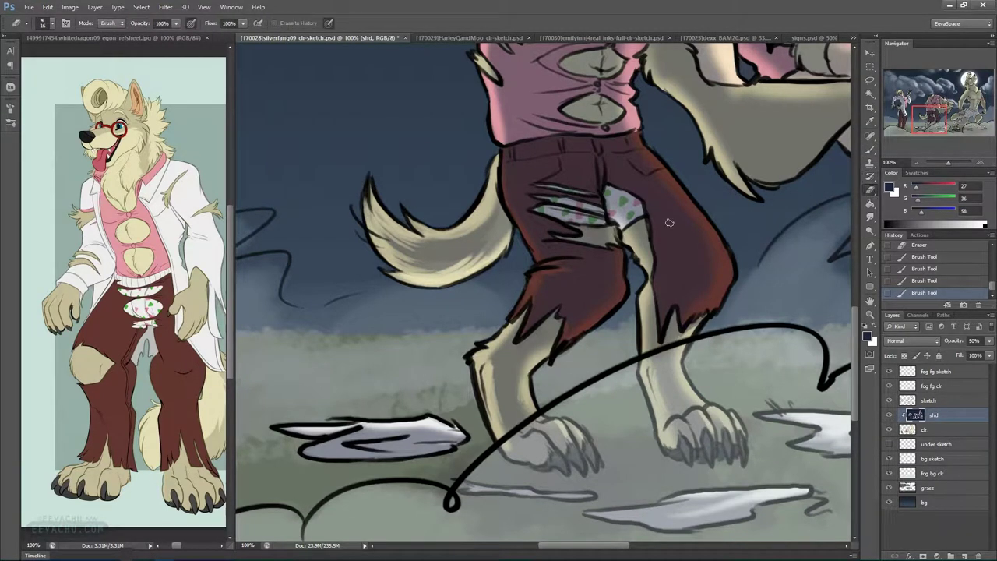
# Erase moonlit highlights into the shading of the hunched figure's exposed leg, torn pink shirt and back fur
pyautogui.moveTo(617, 238); pyautogui.dragTo(644, 260)
pyautogui.moveTo(681, 176); pyautogui.dragTo(575, 285)
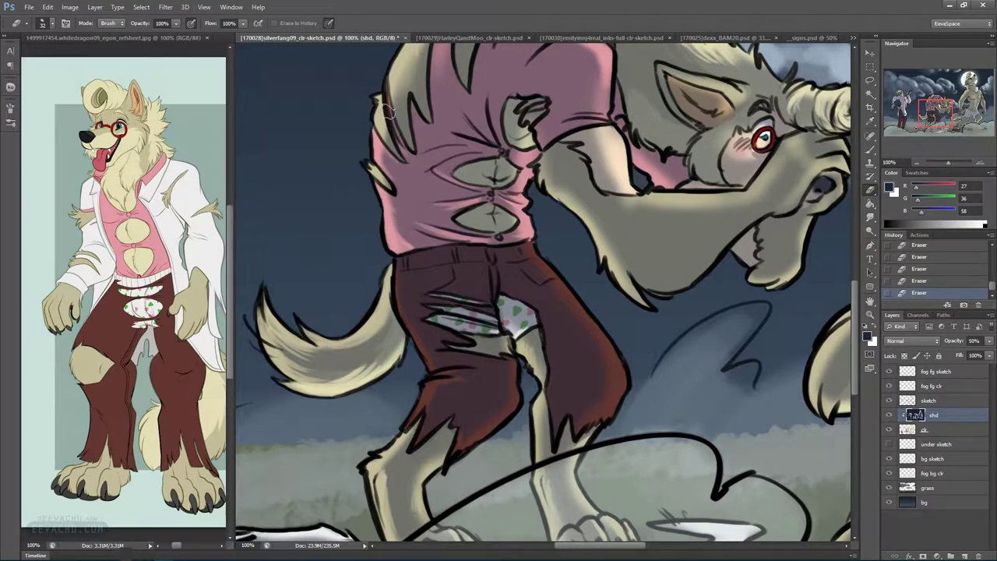
pyautogui.moveTo(483, 79); pyautogui.dragTo(453, 202)
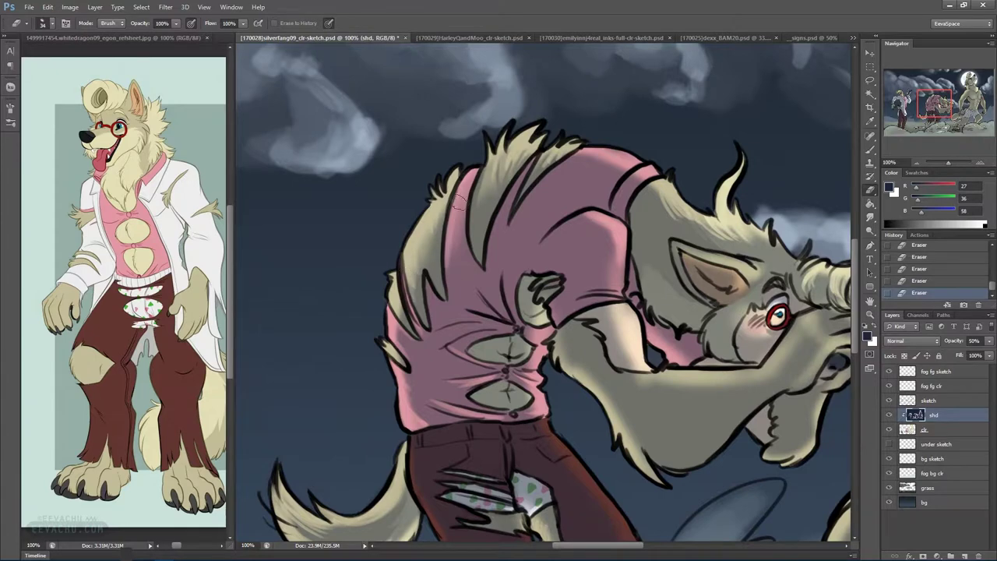
pyautogui.moveTo(748, 290); pyautogui.dragTo(627, 326)
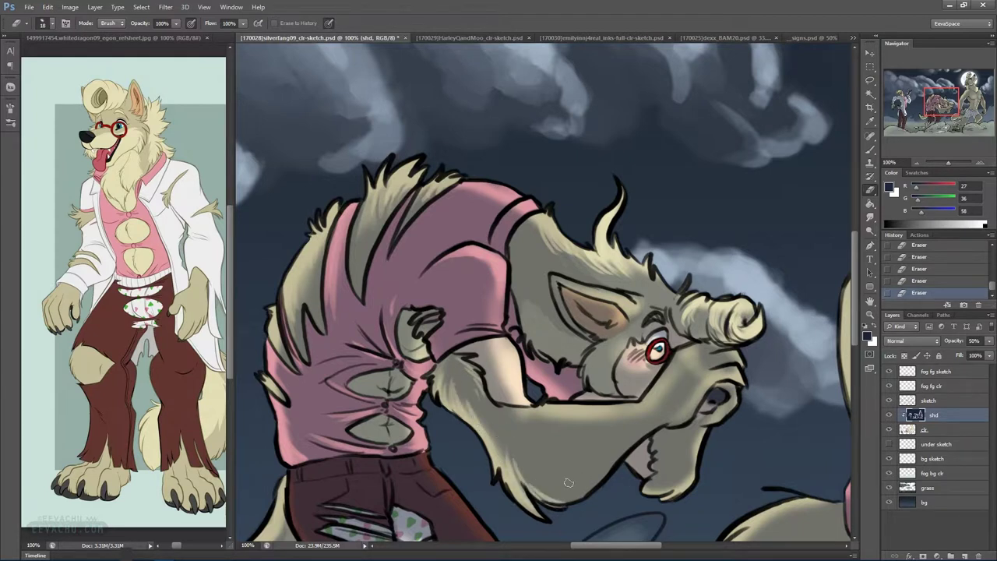
# Brush fur-like shading strokes onto the hunched figure's elbow tuft, upper arm and the area beneath the collar
pyautogui.press('b')
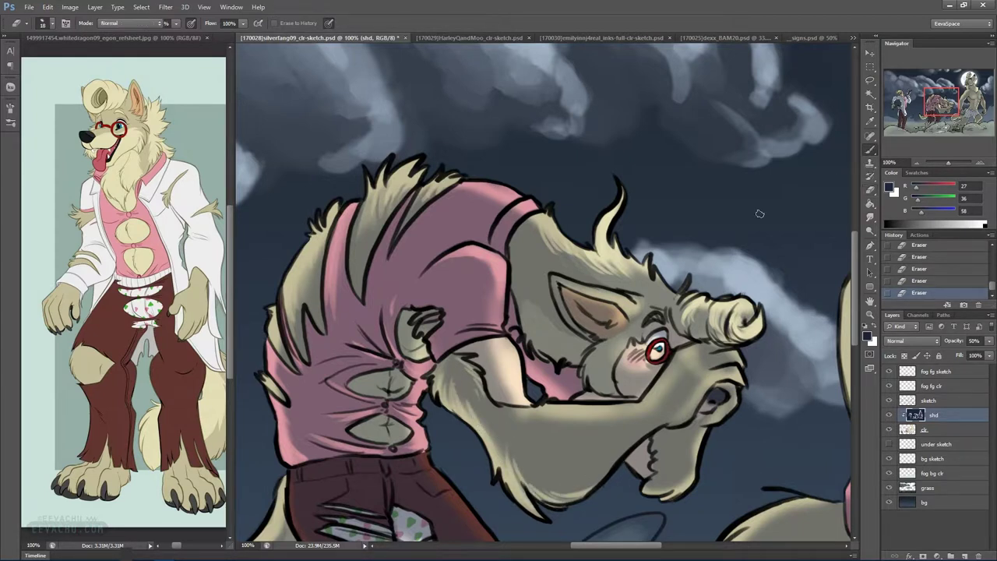
pyautogui.moveTo(507, 452); pyautogui.dragTo(510, 469)
pyautogui.moveTo(520, 477); pyautogui.dragTo(510, 447)
pyautogui.moveTo(504, 455)
pyautogui.mouseDown()
pyautogui.moveTo(508, 486)
pyautogui.moveTo(520, 492)
pyautogui.mouseUp()
pyautogui.moveTo(468, 405); pyautogui.dragTo(480, 424)
pyautogui.moveTo(461, 362)
pyautogui.mouseDown()
pyautogui.moveTo(475, 383)
pyautogui.moveTo(452, 400)
pyautogui.moveTo(447, 392)
pyautogui.mouseUp()
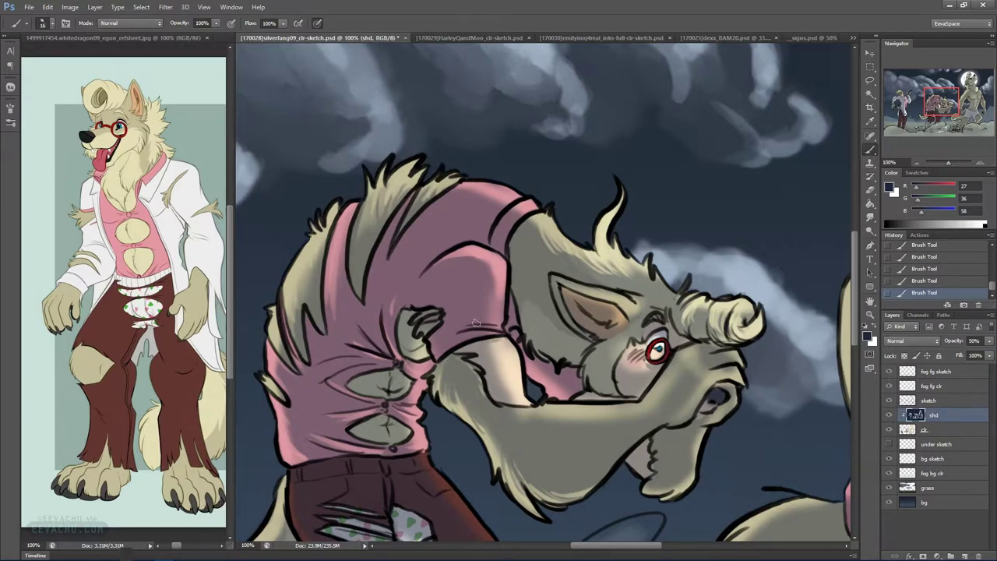
pyautogui.moveTo(533, 359)
pyautogui.mouseDown()
pyautogui.moveTo(547, 377)
pyautogui.moveTo(550, 370)
pyautogui.moveTo(550, 379)
pyautogui.moveTo(570, 379)
pyautogui.moveTo(563, 387)
pyautogui.mouseUp()
# Erase fur highlights into the shading of the hunched figure's forehead tuft, ear, cheek and raised hand
pyautogui.press('e')
pyautogui.moveTo(726, 289); pyautogui.dragTo(559, 177)
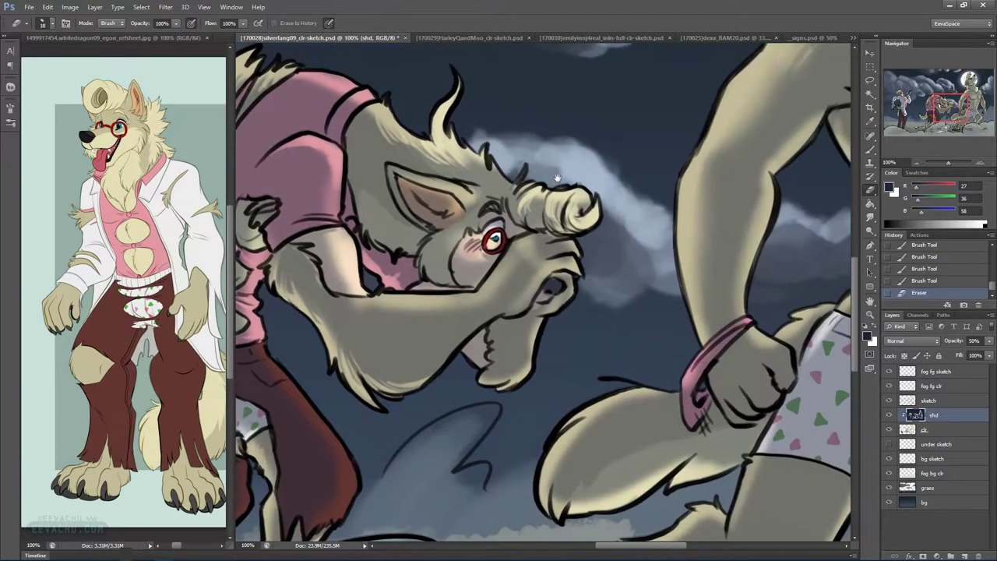
pyautogui.moveTo(494, 162); pyautogui.dragTo(512, 187)
pyautogui.moveTo(505, 173); pyautogui.dragTo(519, 183)
pyautogui.moveTo(486, 149); pyautogui.dragTo(483, 169)
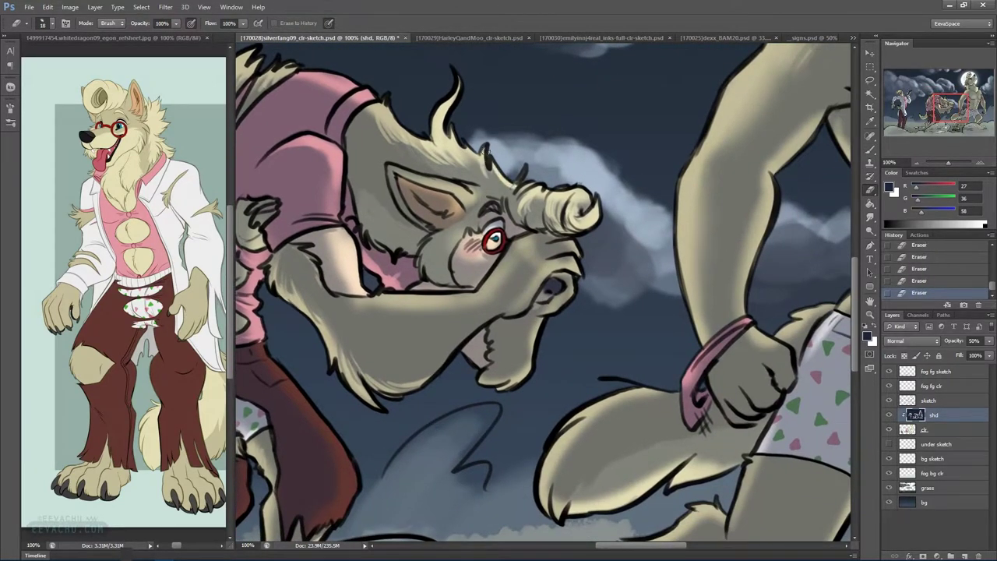
pyautogui.moveTo(394, 167)
pyautogui.mouseDown()
pyautogui.moveTo(450, 184)
pyautogui.moveTo(391, 166)
pyautogui.moveTo(403, 206)
pyautogui.mouseUp()
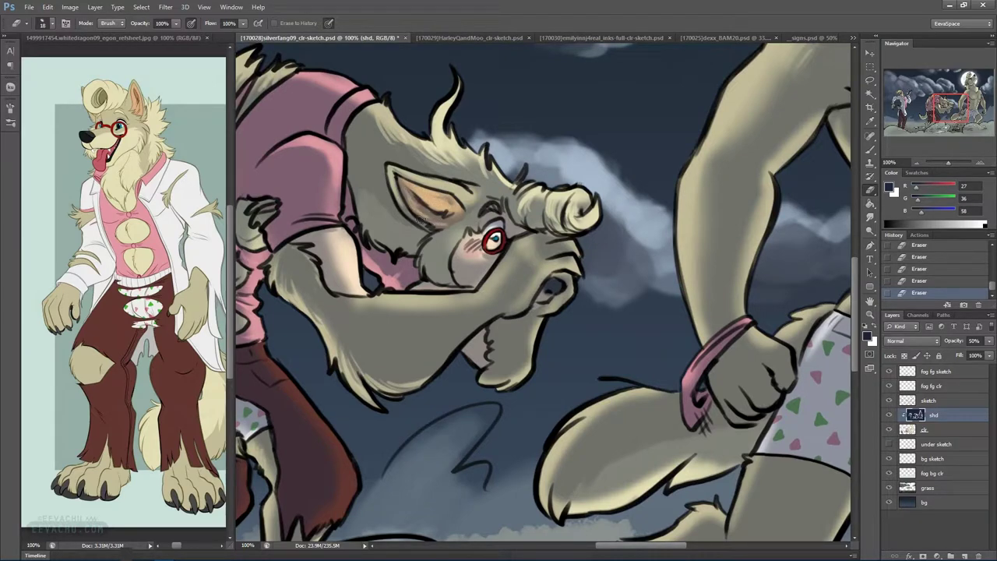
pyautogui.moveTo(463, 234)
pyautogui.mouseDown()
pyautogui.moveTo(453, 250)
pyautogui.moveTo(434, 240)
pyautogui.moveTo(431, 277)
pyautogui.moveTo(442, 238)
pyautogui.mouseUp()
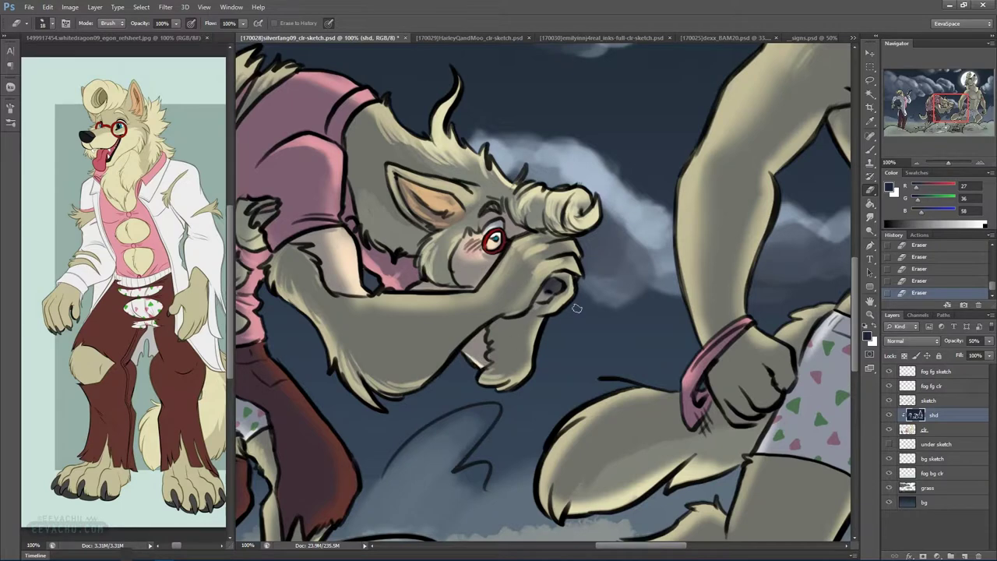
pyautogui.moveTo(716, 412)
pyautogui.mouseDown()
pyautogui.moveTo(752, 399)
pyautogui.moveTo(765, 410)
pyautogui.mouseUp()
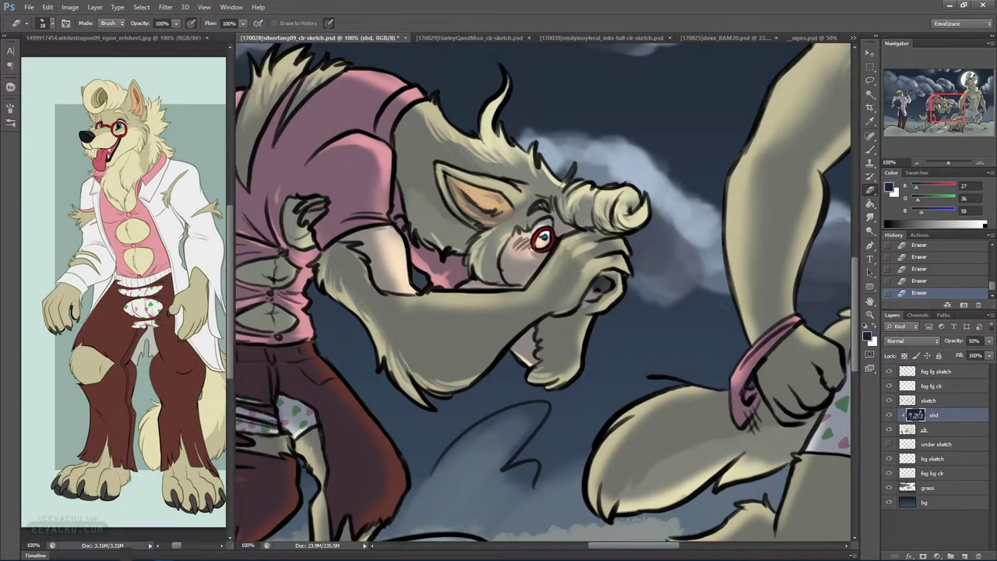
# Set the eraser to the soft 50 px tip and brush more shading along the hunched figure's forearm
pyautogui.hotkey('ctrl', '-')
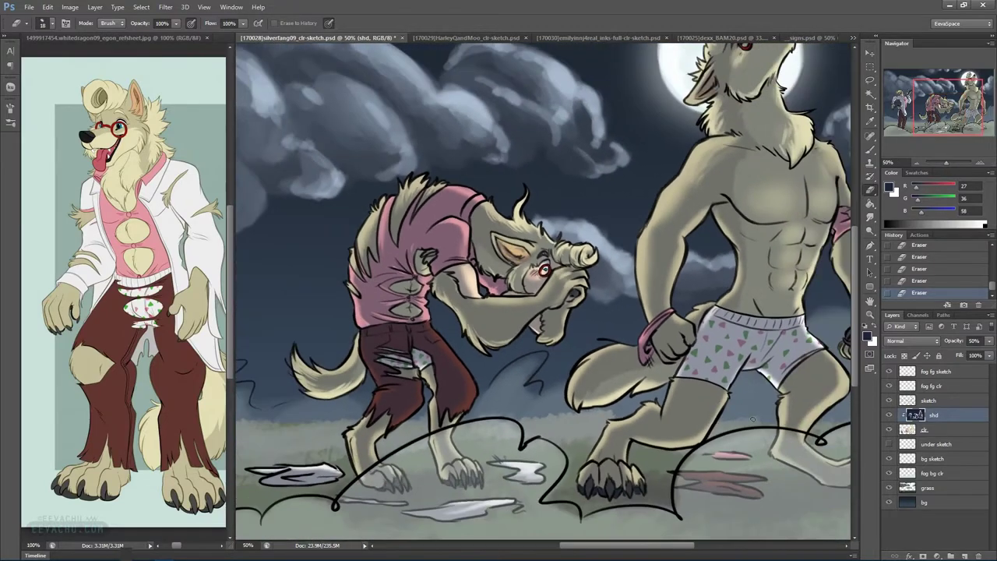
pyautogui.moveTo(752, 419); pyautogui.dragTo(694, 421)
pyautogui.hotkey('ctrl', '-')
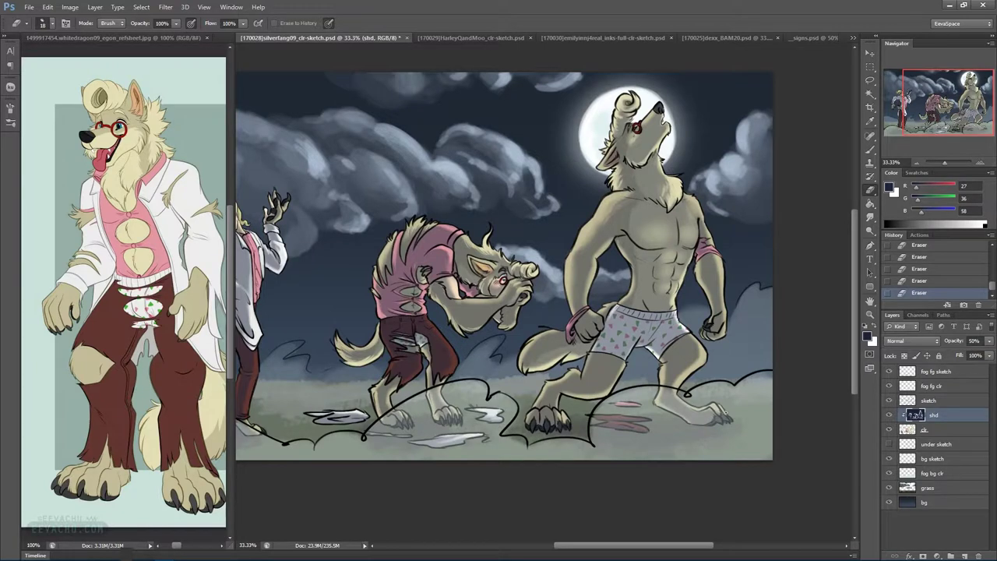
pyautogui.rightClick(477, 312)
pyautogui.doubleClick(524, 302)
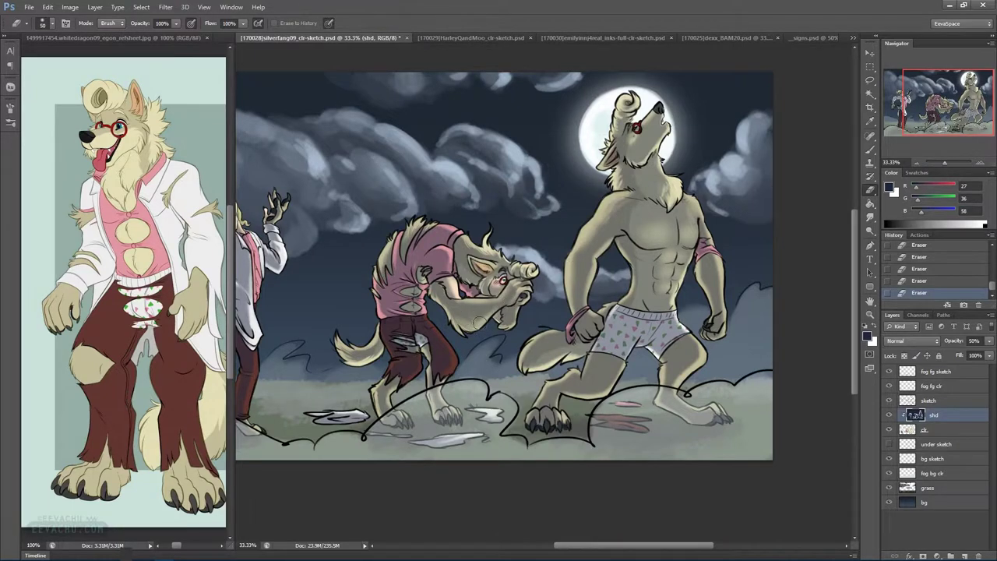
pyautogui.click(871, 149)
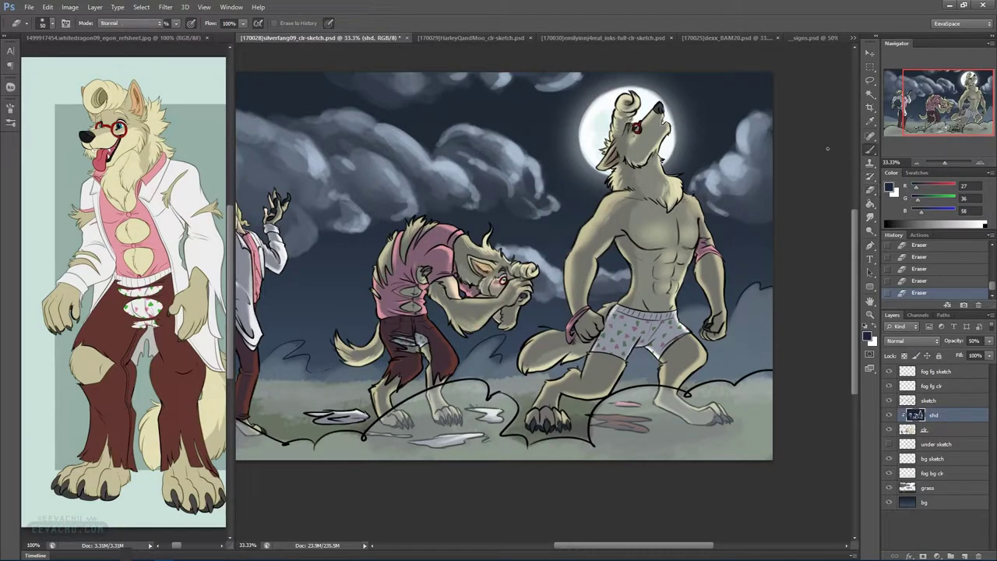
pyautogui.moveTo(500, 308); pyautogui.dragTo(486, 320)
pyautogui.moveTo(487, 316); pyautogui.dragTo(471, 323)
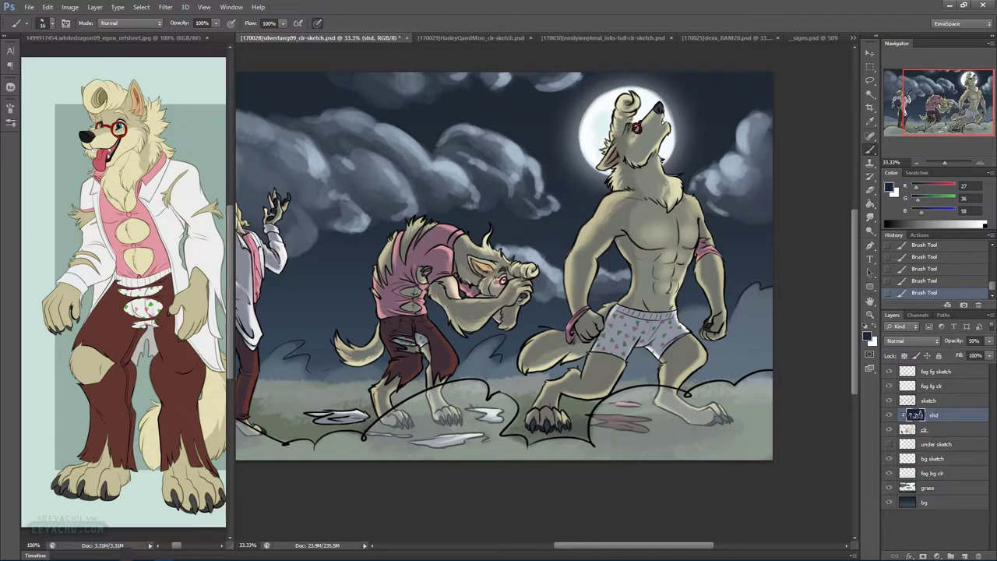
# Erase highlights into the toes of the howling werewolf's dark-clawed foot with the 16 px textured eraser tip
pyautogui.moveTo(494, 343); pyautogui.dragTo(602, 300)
pyautogui.moveTo(848, 251); pyautogui.dragTo(600, 305)
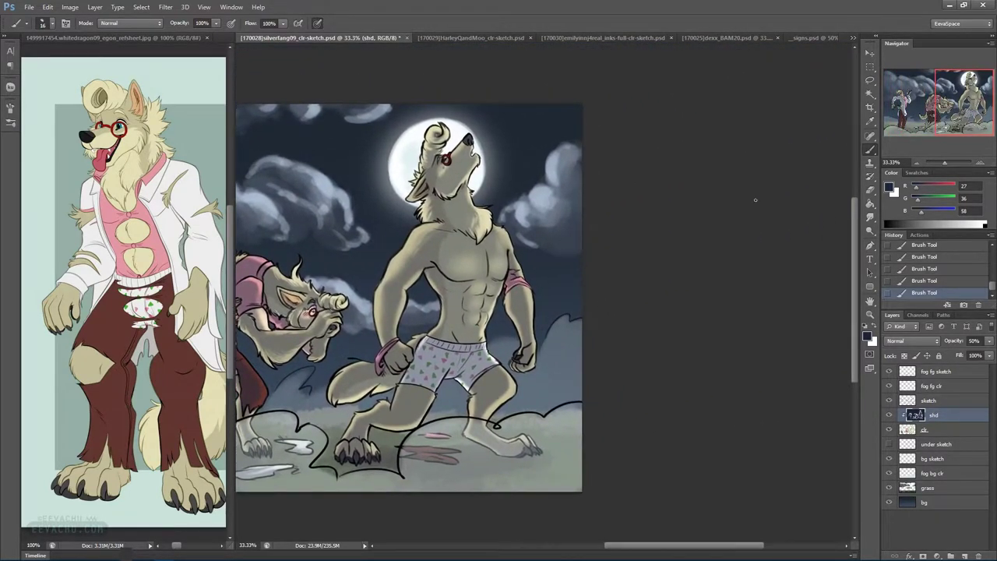
pyautogui.press('e')
pyautogui.rightClick(456, 314)
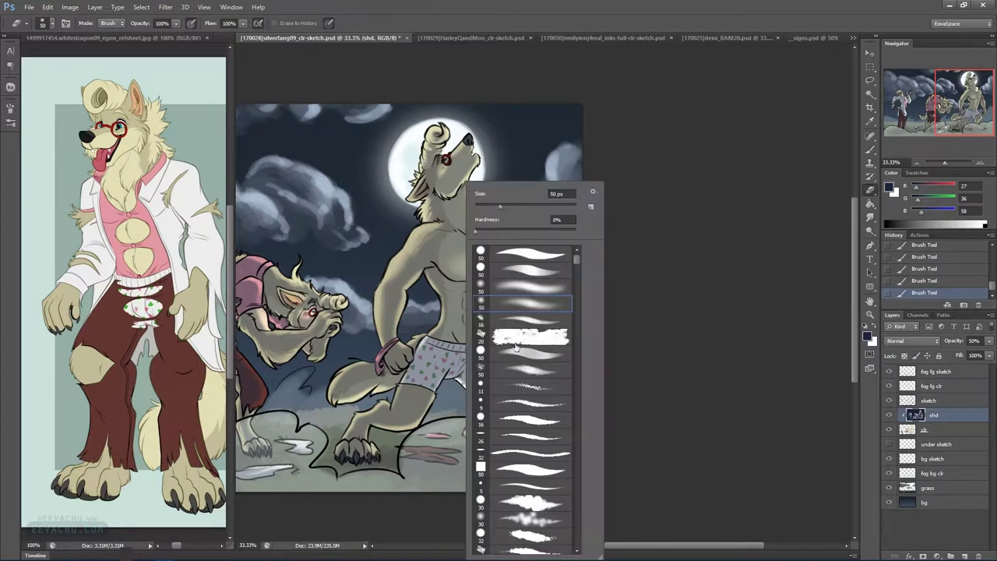
pyautogui.click(515, 319)
pyautogui.click(374, 450)
pyautogui.moveTo(376, 447); pyautogui.dragTo(377, 458)
pyautogui.moveTo(366, 447)
pyautogui.mouseDown()
pyautogui.moveTo(368, 460)
pyautogui.moveTo(357, 461)
pyautogui.mouseUp()
pyautogui.moveTo(348, 447)
pyautogui.mouseDown()
pyautogui.moveTo(347, 461)
pyautogui.moveTo(338, 460)
pyautogui.mouseUp()
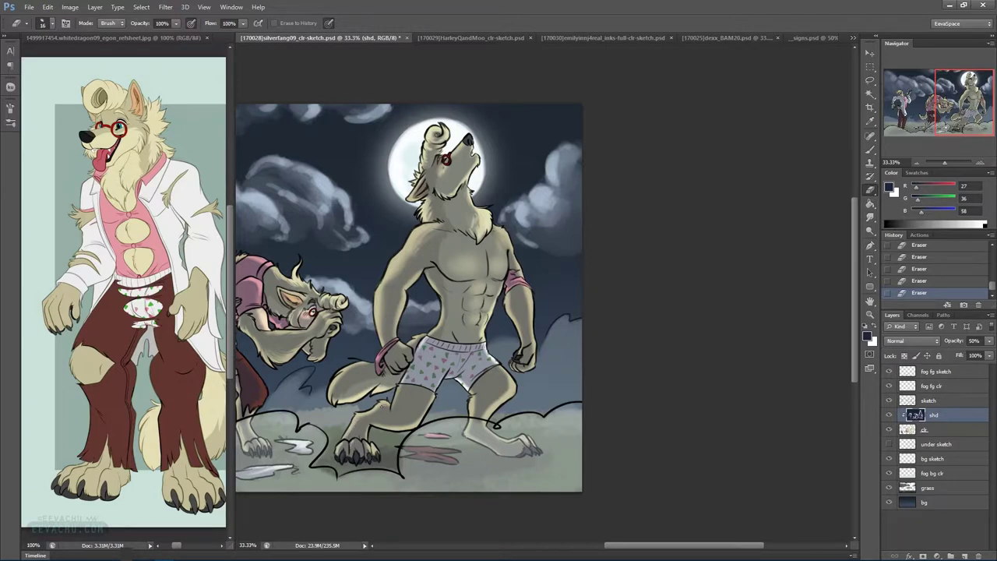
# Brush soft 50 px shading across the howling werewolf's neck ruff and erase fur-like highlights into it
pyautogui.hotkey('ctrl', '+')
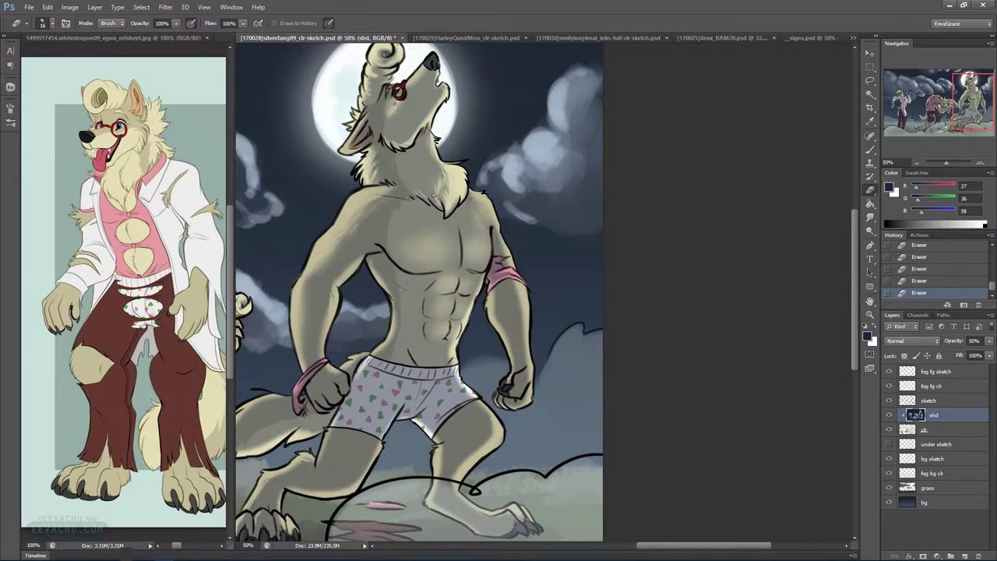
pyautogui.press('b')
pyautogui.rightClick(434, 183)
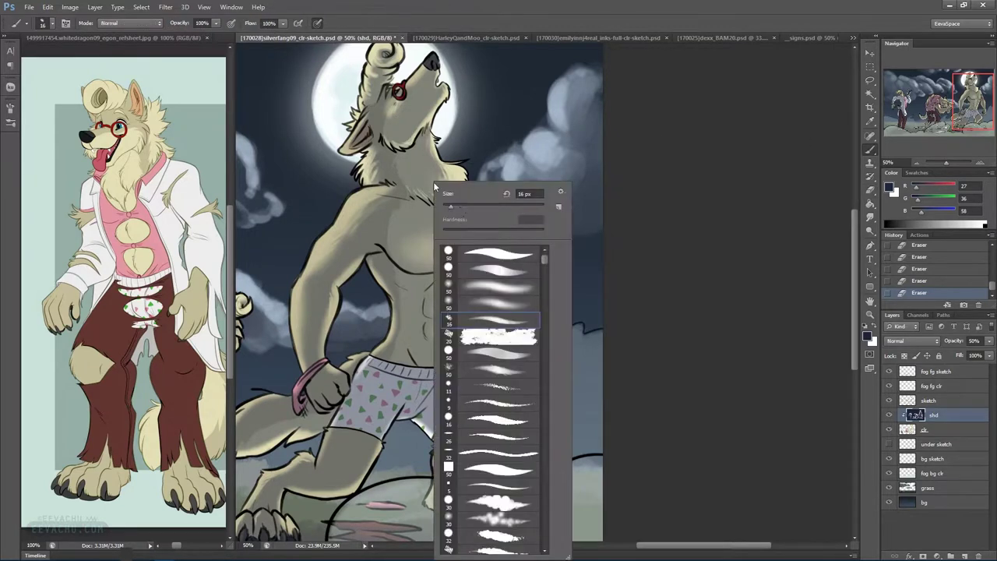
pyautogui.click(483, 301)
pyautogui.moveTo(414, 187); pyautogui.dragTo(448, 186)
pyautogui.moveTo(446, 184)
pyautogui.mouseDown()
pyautogui.moveTo(456, 176)
pyautogui.moveTo(423, 189)
pyautogui.mouseUp()
pyautogui.click(871, 190)
pyautogui.moveTo(422, 184); pyautogui.dragTo(440, 194)
pyautogui.moveTo(439, 178); pyautogui.dragTo(452, 188)
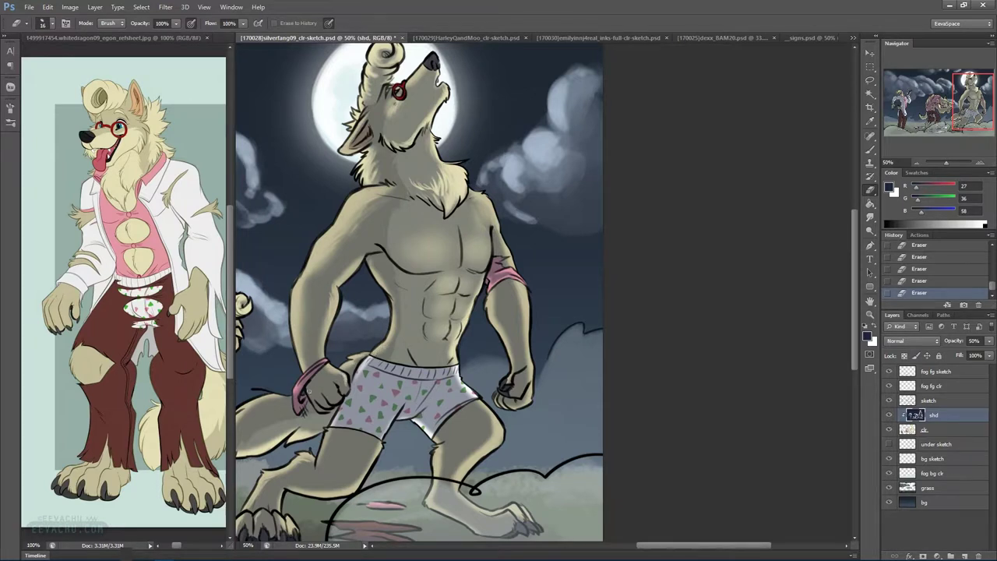
# Erase highlights on the howling werewolf's torn pink wristband and tail, and brush soft shading over the tail
pyautogui.moveTo(296, 396); pyautogui.dragTo(297, 410)
pyautogui.moveTo(302, 382); pyautogui.dragTo(299, 401)
pyautogui.moveTo(444, 344); pyautogui.dragTo(604, 331)
pyautogui.moveTo(442, 382)
pyautogui.mouseDown()
pyautogui.moveTo(391, 423)
pyautogui.moveTo(418, 395)
pyautogui.moveTo(401, 430)
pyautogui.moveTo(417, 405)
pyautogui.mouseUp()
pyautogui.moveTo(395, 438)
pyautogui.mouseDown()
pyautogui.moveTo(408, 421)
pyautogui.moveTo(421, 427)
pyautogui.moveTo(443, 414)
pyautogui.moveTo(406, 418)
pyautogui.moveTo(420, 407)
pyautogui.moveTo(417, 425)
pyautogui.moveTo(417, 414)
pyautogui.mouseUp()
pyautogui.click(870, 150)
pyautogui.moveTo(427, 405)
pyautogui.mouseDown()
pyautogui.moveTo(408, 419)
pyautogui.moveTo(409, 399)
pyautogui.mouseUp()
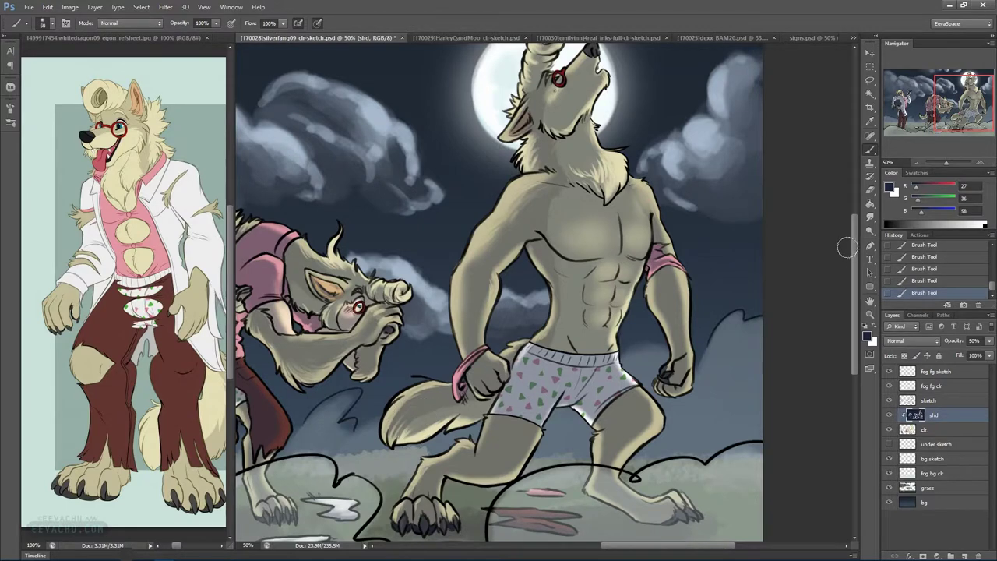
# Refine the howling werewolf's tail by alternating erased fur streaks with soft shading from its base to its tip
pyautogui.click(871, 190)
pyautogui.moveTo(453, 428)
pyautogui.mouseDown()
pyautogui.moveTo(475, 410)
pyautogui.moveTo(468, 418)
pyautogui.mouseUp()
pyautogui.moveTo(471, 418); pyautogui.dragTo(486, 407)
pyautogui.moveTo(472, 416)
pyautogui.mouseDown()
pyautogui.moveTo(521, 382)
pyautogui.moveTo(483, 404)
pyautogui.mouseUp()
pyautogui.click(870, 149)
pyautogui.moveTo(466, 418); pyautogui.dragTo(486, 399)
pyautogui.click(870, 189)
pyautogui.moveTo(417, 402)
pyautogui.mouseDown()
pyautogui.moveTo(443, 389)
pyautogui.moveTo(415, 427)
pyautogui.moveTo(447, 403)
pyautogui.moveTo(445, 386)
pyautogui.moveTo(425, 407)
pyautogui.mouseUp()
pyautogui.click(870, 149)
pyautogui.moveTo(436, 389)
pyautogui.mouseDown()
pyautogui.moveTo(412, 421)
pyautogui.moveTo(436, 405)
pyautogui.mouseUp()
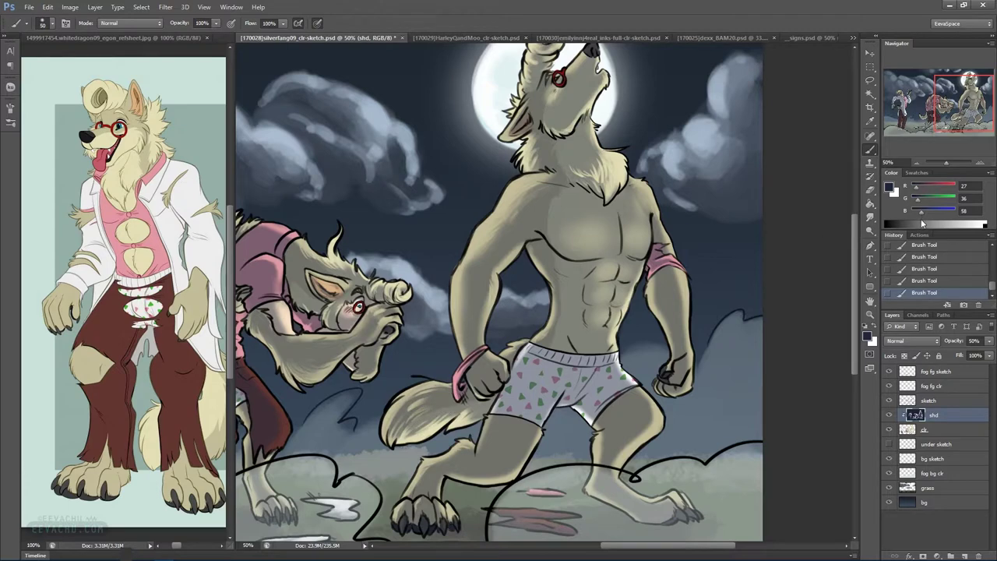
# Erase fur highlights along the underside of the howling werewolf's bent thigh
pyautogui.click(870, 189)
pyautogui.moveTo(511, 472); pyautogui.dragTo(514, 467)
pyautogui.moveTo(513, 471); pyautogui.dragTo(520, 458)
pyautogui.moveTo(518, 464); pyautogui.dragTo(533, 445)
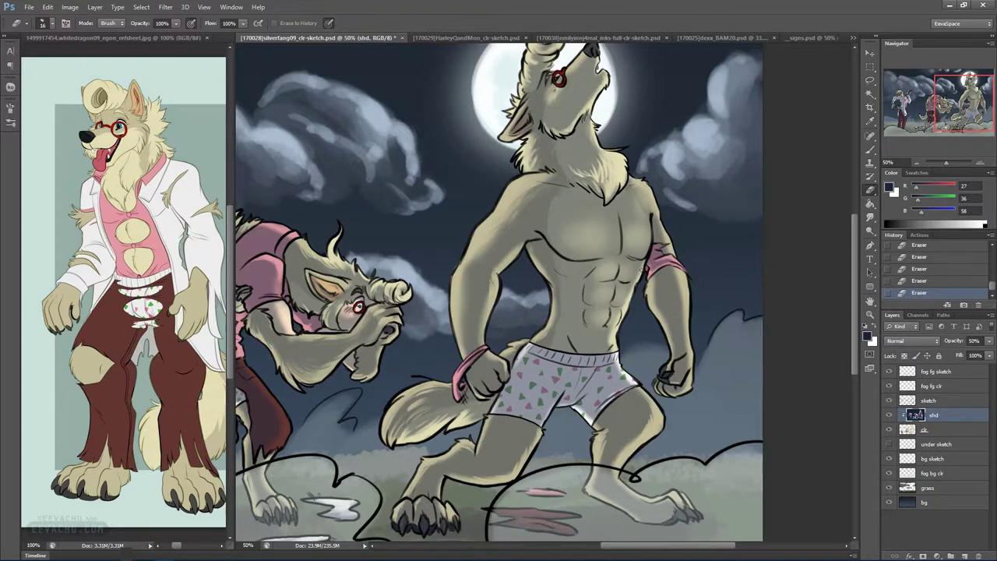
# Lighten the figures' shading broadly with a soft eraser enlarged to 154 px, including the howling werewolf's boxers
pyautogui.rightClick(600, 331)
pyautogui.click(647, 304)
pyautogui.click(559, 331)
pyautogui.keyDown('alt'); pyautogui.rightClick(583, 341); pyautogui.keyUp('alt')
pyautogui.keyDown('alt'); pyautogui.rightClick(512, 435); pyautogui.keyUp('alt')
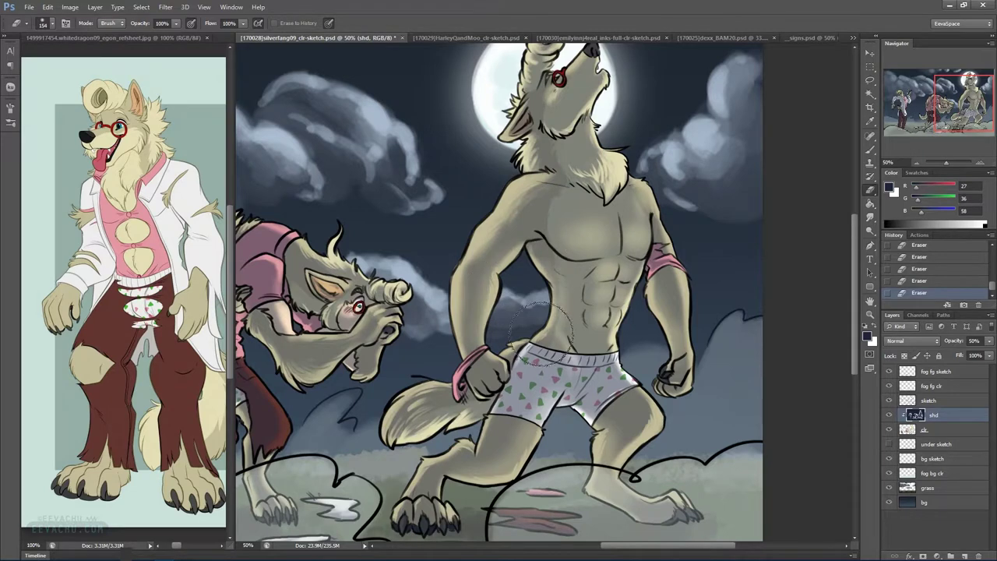
pyautogui.moveTo(485, 338); pyautogui.dragTo(327, 340)
pyautogui.moveTo(601, 298); pyautogui.dragTo(879, 216)
pyautogui.moveTo(304, 384)
pyautogui.mouseDown()
pyautogui.moveTo(318, 398)
pyautogui.moveTo(393, 343)
pyautogui.moveTo(673, 375)
pyautogui.mouseUp()
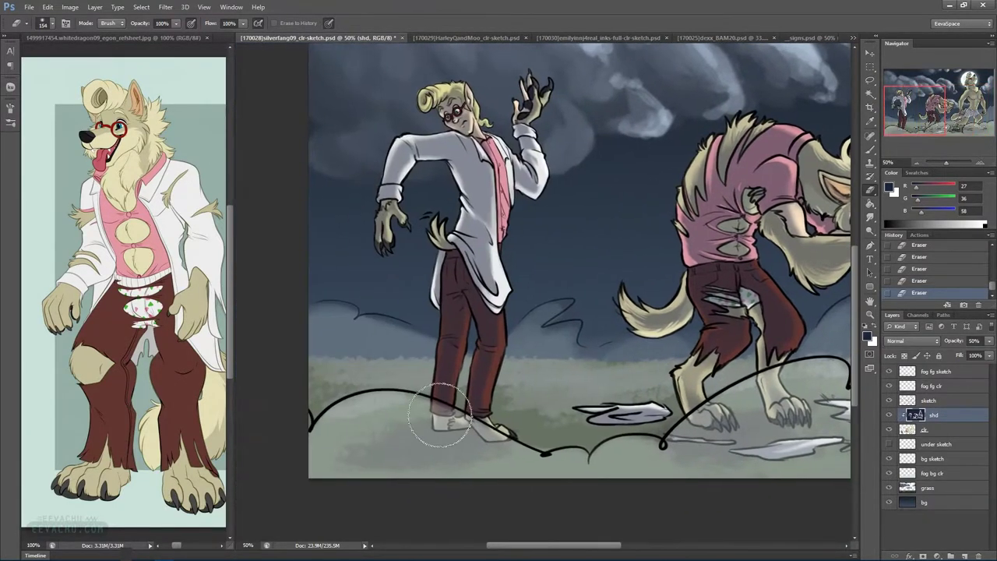
# Undo and restore the last two erasures to compare the shading on the standing man's lower legs
pyautogui.hotkey('ctrl', 'alt', 'z')
pyautogui.hotkey('ctrl', 'alt', 'z')
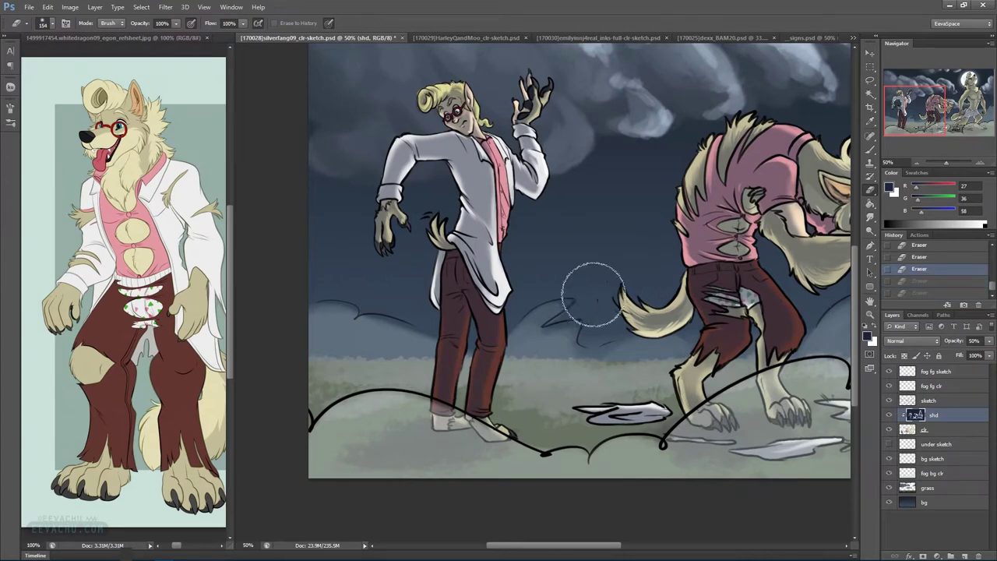
pyautogui.hotkey('ctrl', 'shift', 'z')
pyautogui.hotkey('ctrl', 'shift', 'z')
# Erase fur-textured highlights into the howling werewolf's arms and legs with the 16 px textured eraser tip
pyautogui.moveTo(840, 266)
pyautogui.mouseDown()
pyautogui.moveTo(810, 273)
pyautogui.moveTo(728, 379)
pyautogui.mouseUp()
pyautogui.moveTo(842, 390); pyautogui.dragTo(724, 379)
pyautogui.rightClick(686, 237)
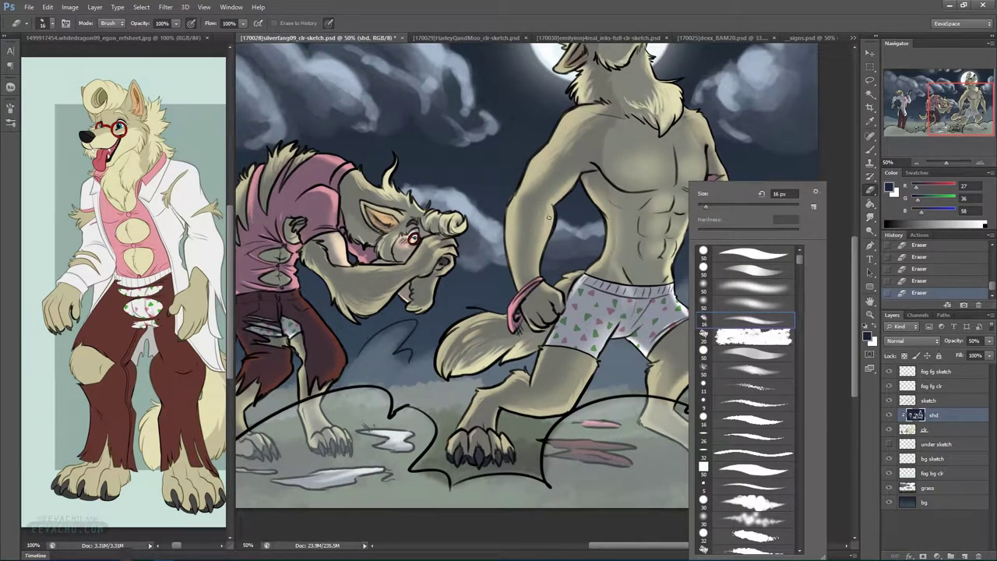
pyautogui.click(538, 269)
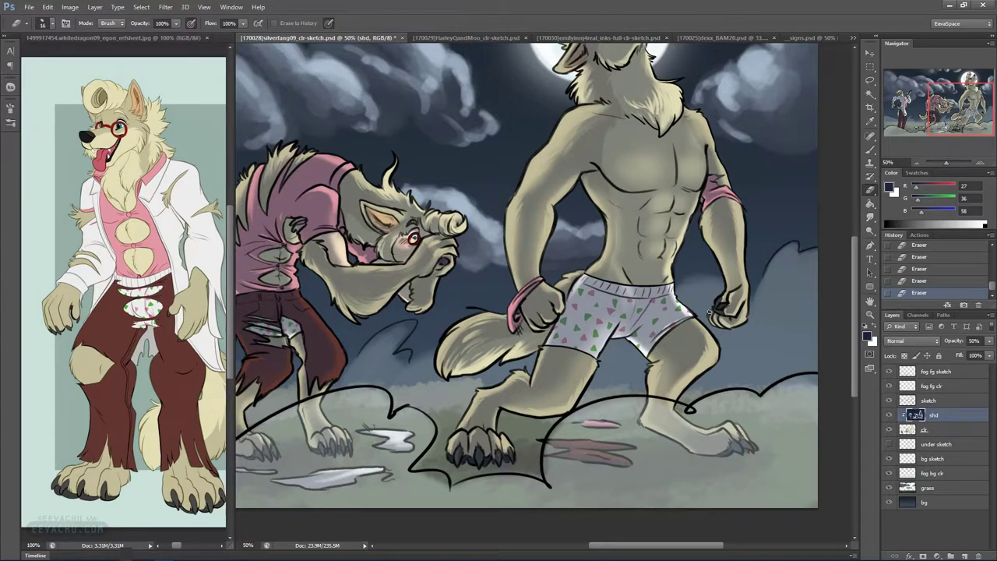
# Add a new layer above the sketch layer and set the 16 px brush to pale cream, RGB 246, 240, 197
pyautogui.scroll(3, 739, 256)
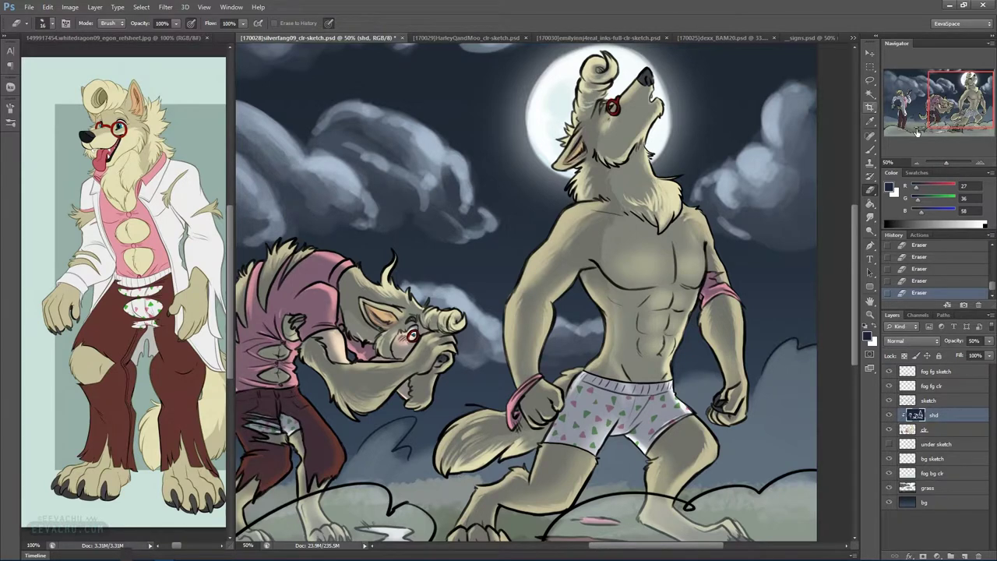
pyautogui.click(870, 149)
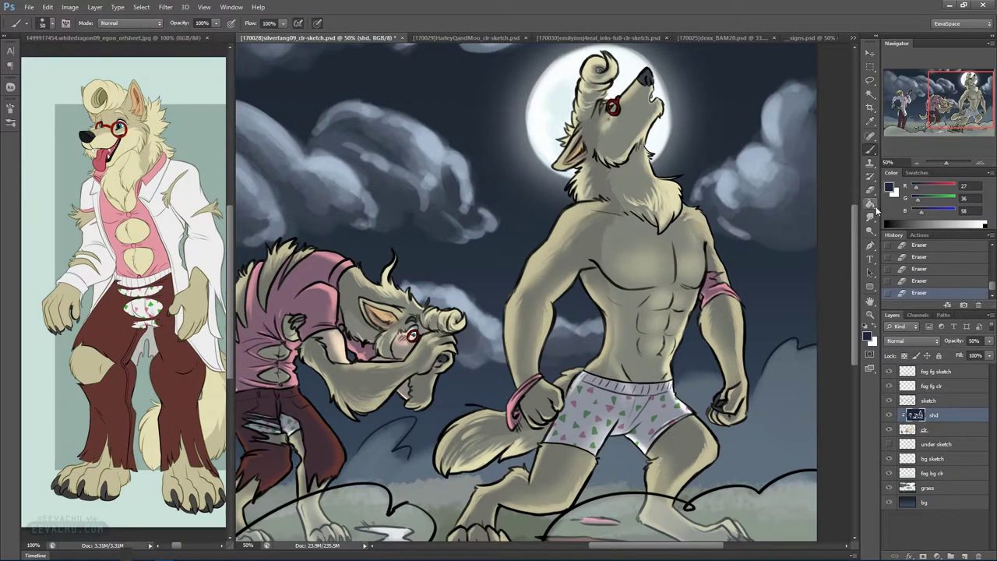
pyautogui.keyDown('alt'); pyautogui.click(598, 62); pyautogui.keyUp('alt')
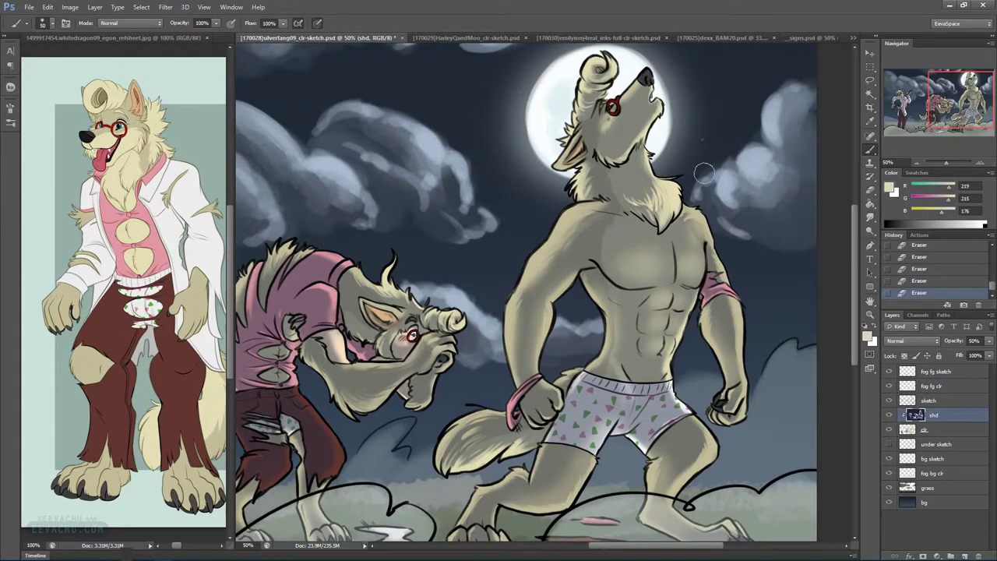
pyautogui.rightClick(705, 173)
pyautogui.click(752, 274)
pyautogui.click(942, 404)
pyautogui.click(947, 404)
pyautogui.click(965, 555)
pyautogui.moveTo(953, 192); pyautogui.dragTo(955, 191)
pyautogui.moveTo(949, 201); pyautogui.dragTo(953, 202)
# Paint cream highlights on the howling werewolf's curled quiff and on the hunched figure's curl and hair tuft
pyautogui.moveTo(590, 78)
pyautogui.mouseDown()
pyautogui.moveTo(611, 81)
pyautogui.moveTo(617, 65)
pyautogui.moveTo(608, 61)
pyautogui.mouseUp()
pyautogui.moveTo(592, 68)
pyautogui.mouseDown()
pyautogui.moveTo(608, 76)
pyautogui.moveTo(582, 77)
pyautogui.moveTo(576, 93)
pyautogui.mouseUp()
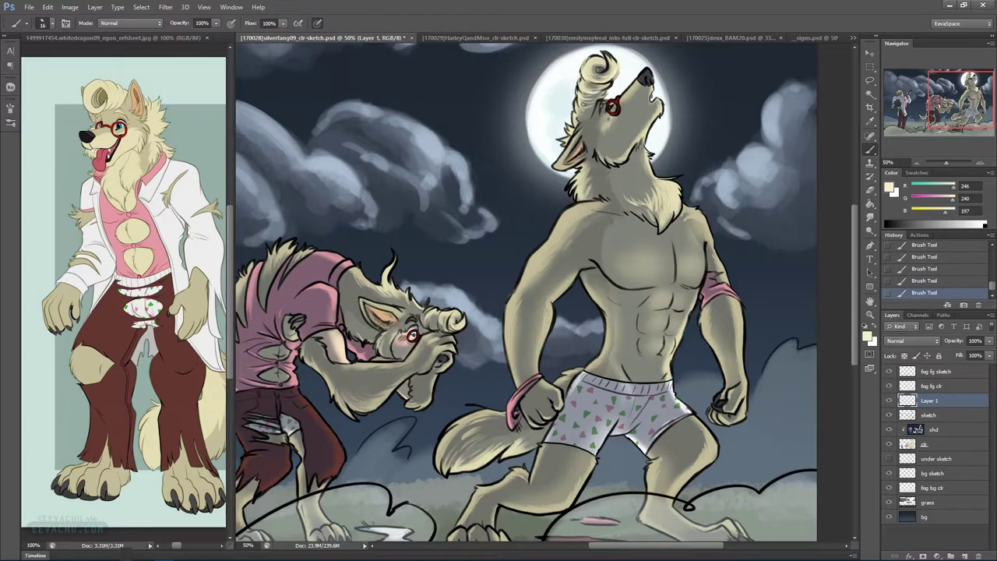
pyautogui.moveTo(430, 318); pyautogui.dragTo(440, 305)
pyautogui.moveTo(460, 328); pyautogui.dragTo(468, 316)
pyautogui.moveTo(395, 286); pyautogui.dragTo(402, 261)
# Paint pale yellow highlights, RGB 255, 249, 191, on the standing man's blond hair with a smaller brush
pyautogui.moveTo(491, 282); pyautogui.dragTo(668, 348)
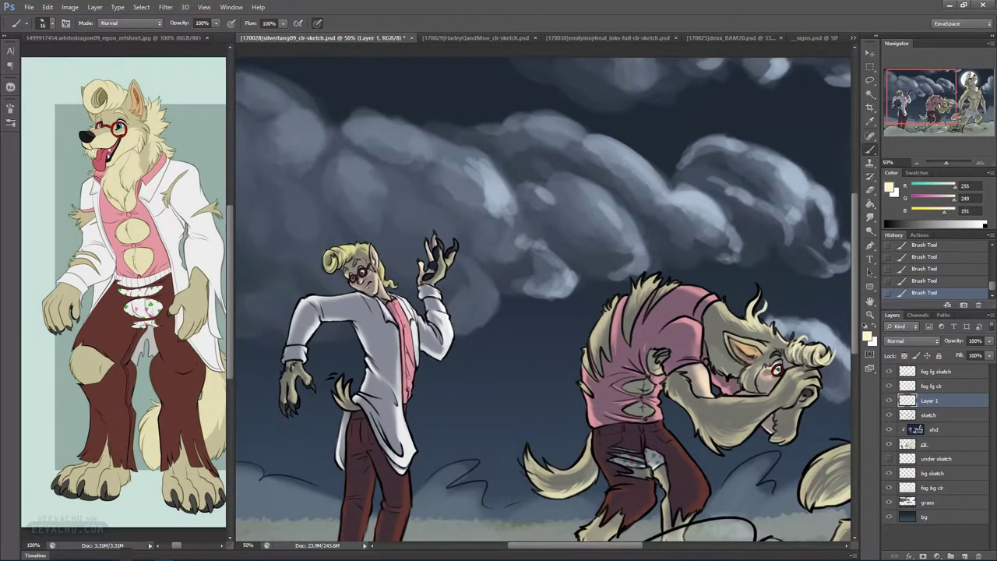
pyautogui.keyDown('alt'); pyautogui.rightClick(333, 258); pyautogui.keyUp('alt')
pyautogui.click(917, 162)
pyautogui.click(917, 161)
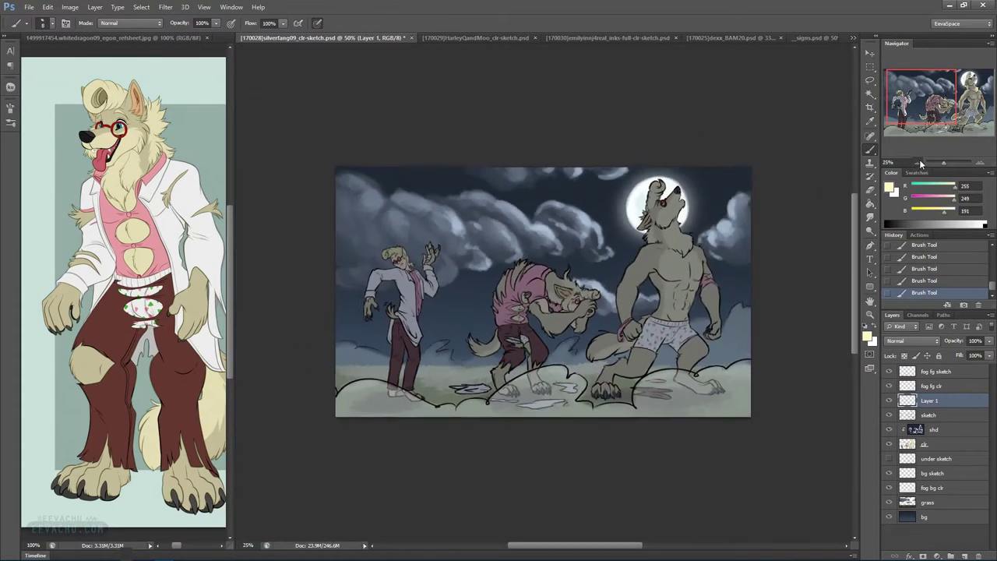
# Save the document and set the foreground colour to bright blue, RGB 70, 146, 231
pyautogui.click(917, 163)
pyautogui.hotkey('ctrl', 's')
pyautogui.moveTo(945, 211); pyautogui.dragTo(931, 201)
pyautogui.click(924, 187)
pyautogui.click(937, 199)
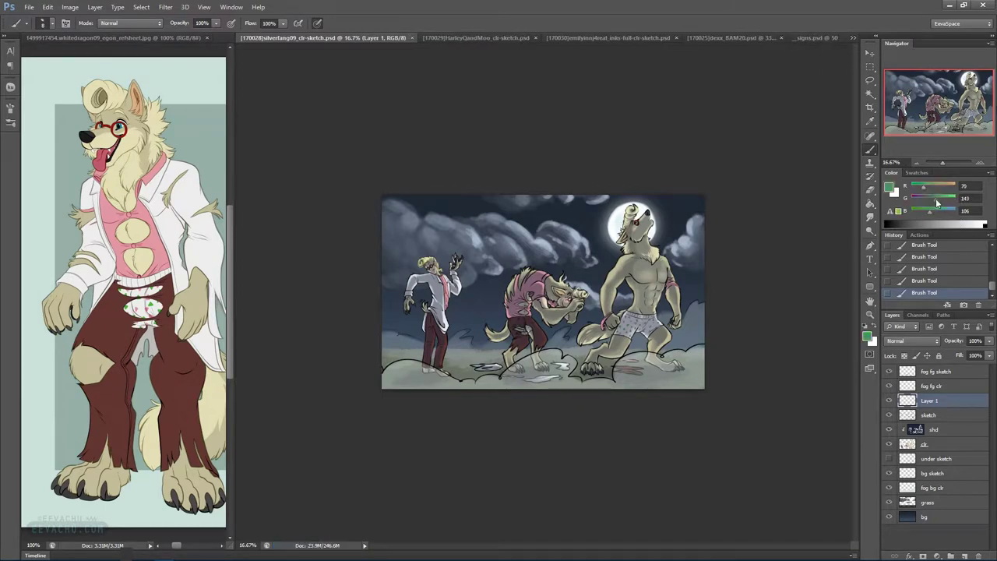
pyautogui.click(952, 212)
# Add a new clipped layer between the clr and shd layers and fill it with the blue using the Paint Bucket
pyautogui.click(871, 203)
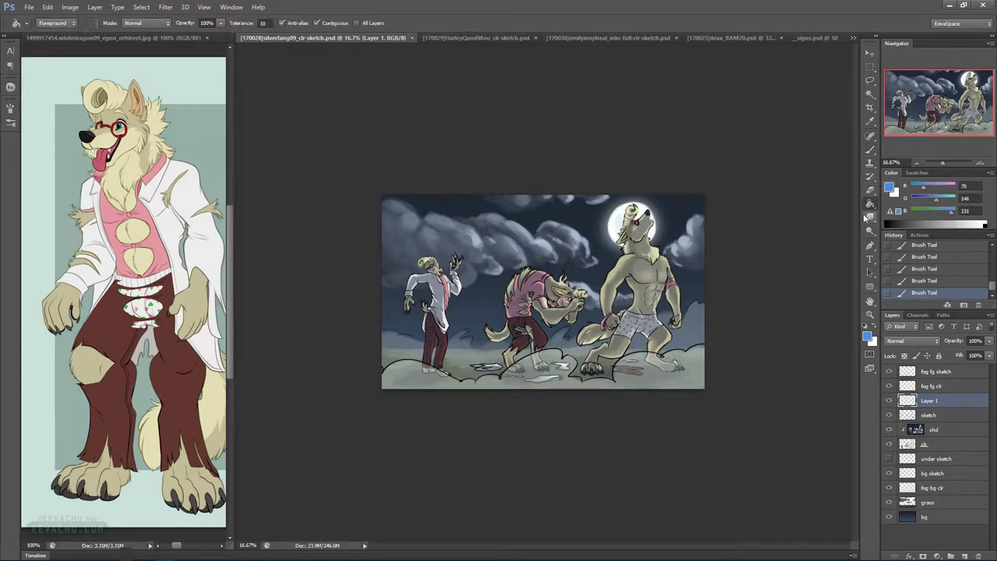
pyautogui.click(941, 446)
pyautogui.click(963, 556)
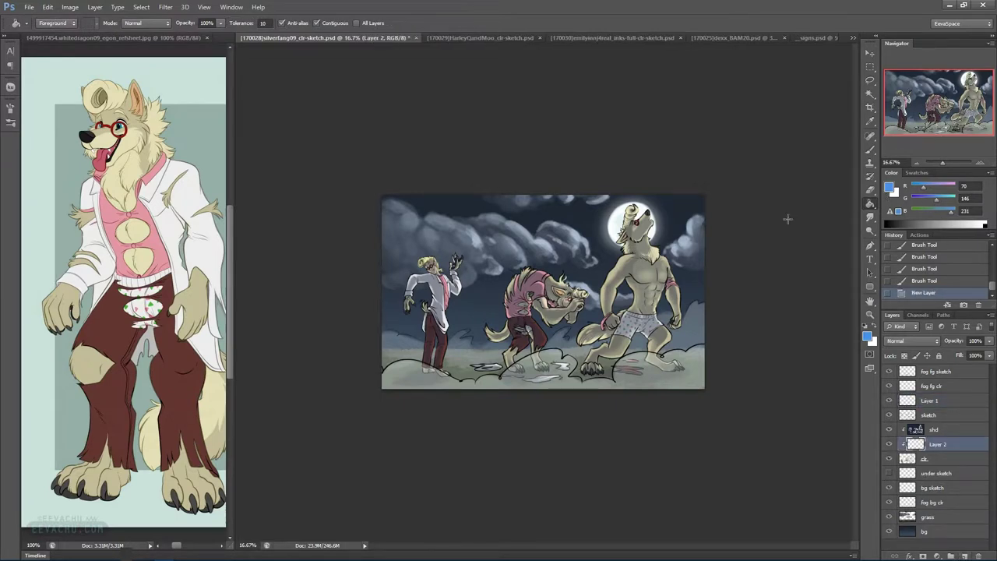
pyautogui.click(672, 240)
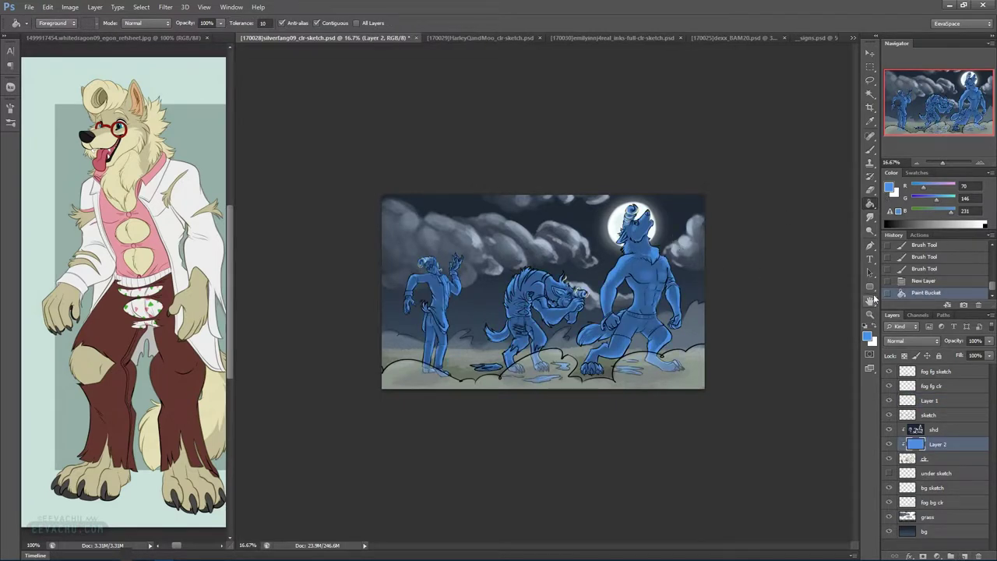
# Try the blue overlay layer in Soft Light blending at 45% opacity
pyautogui.click(918, 341)
pyautogui.click(926, 282)
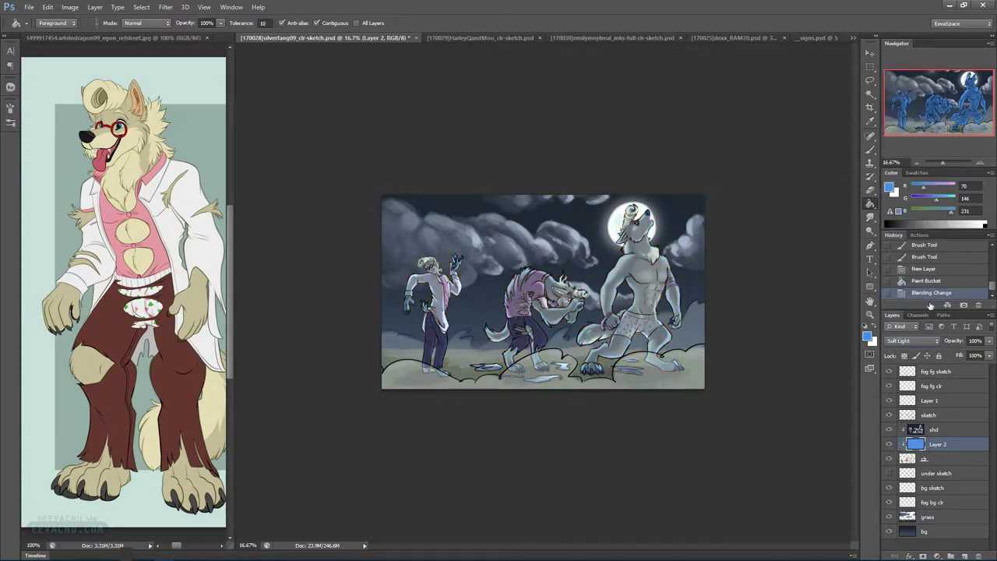
pyautogui.click(990, 342)
pyautogui.moveTo(985, 355); pyautogui.dragTo(973, 359)
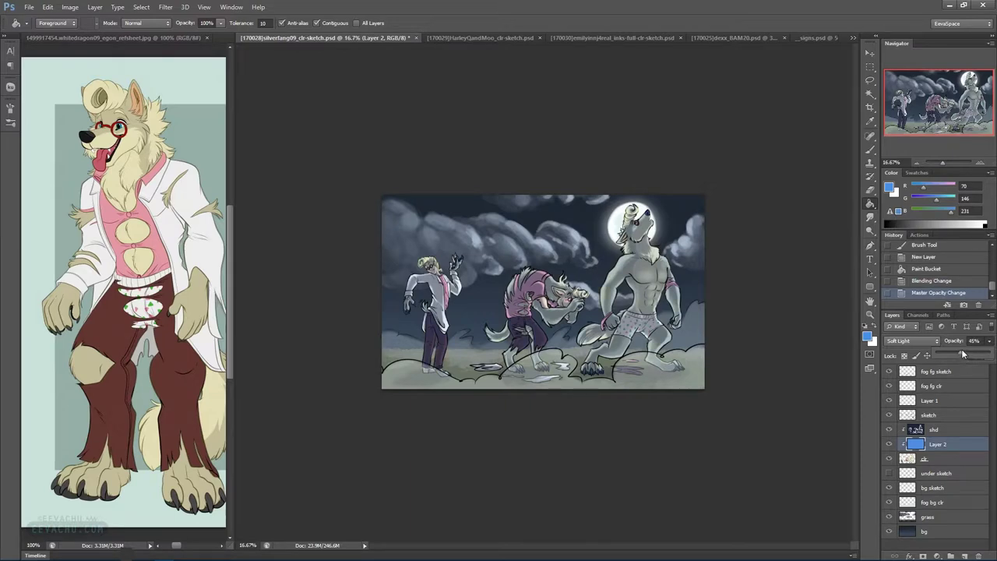
pyautogui.click(979, 164)
pyautogui.click(980, 165)
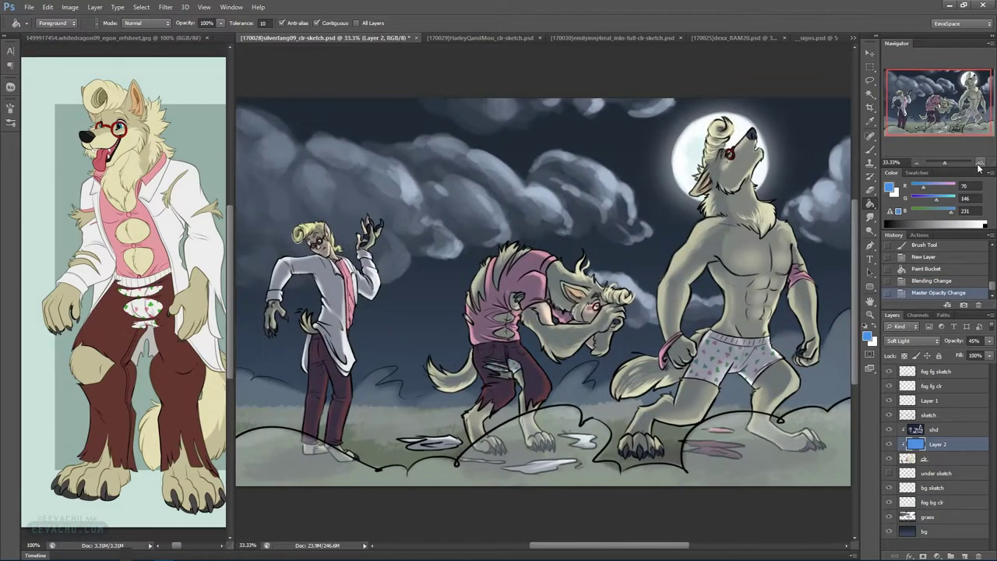
# Try the blue overlay layer in Multiply blending at 17% opacity
pyautogui.click(919, 341)
pyautogui.click(923, 208)
pyautogui.click(901, 342)
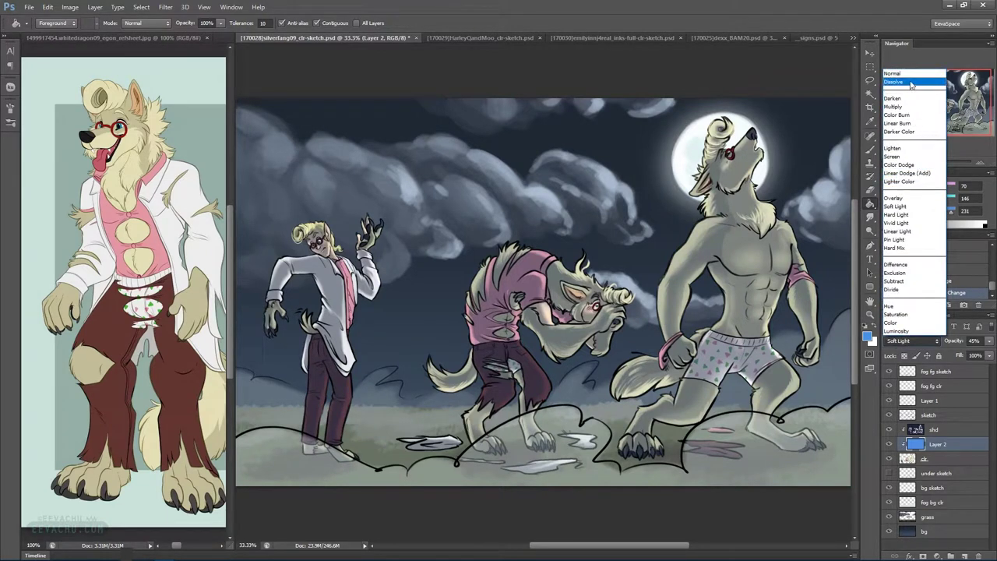
pyautogui.click(904, 107)
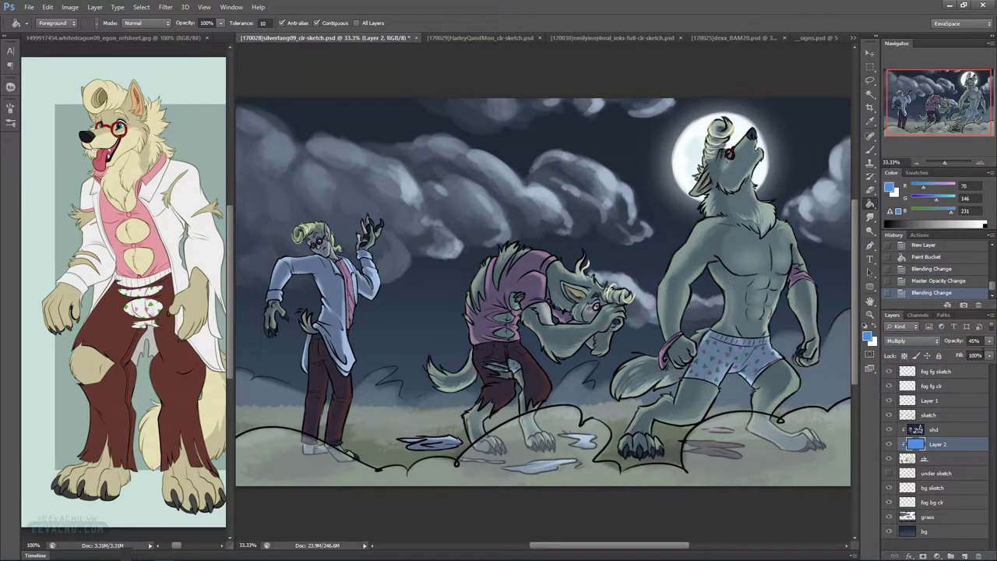
pyautogui.click(992, 342)
pyautogui.moveTo(948, 353); pyautogui.dragTo(949, 350)
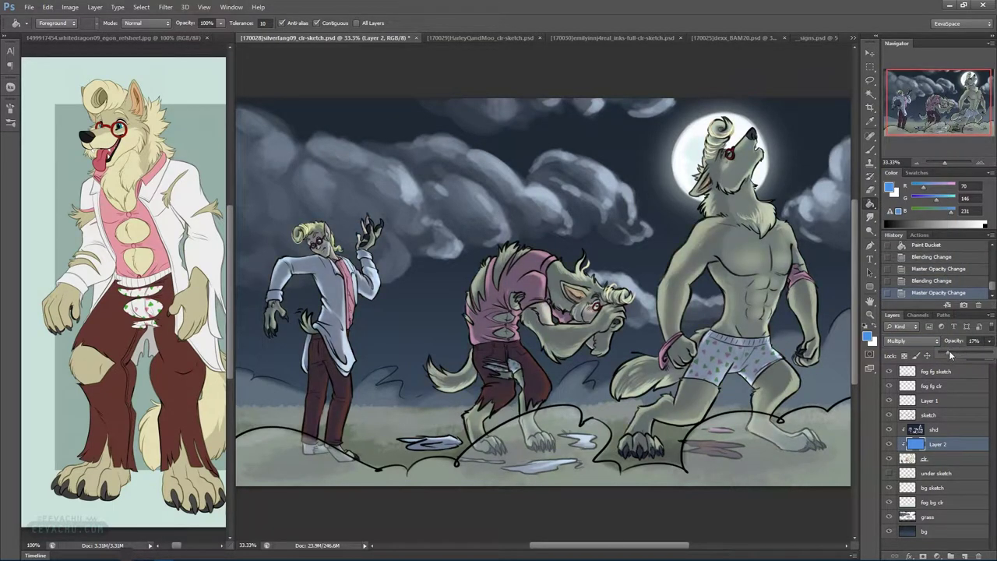
# Set the blue overlay layer to Normal blending at 14% opacity and save the document
pyautogui.click(914, 340)
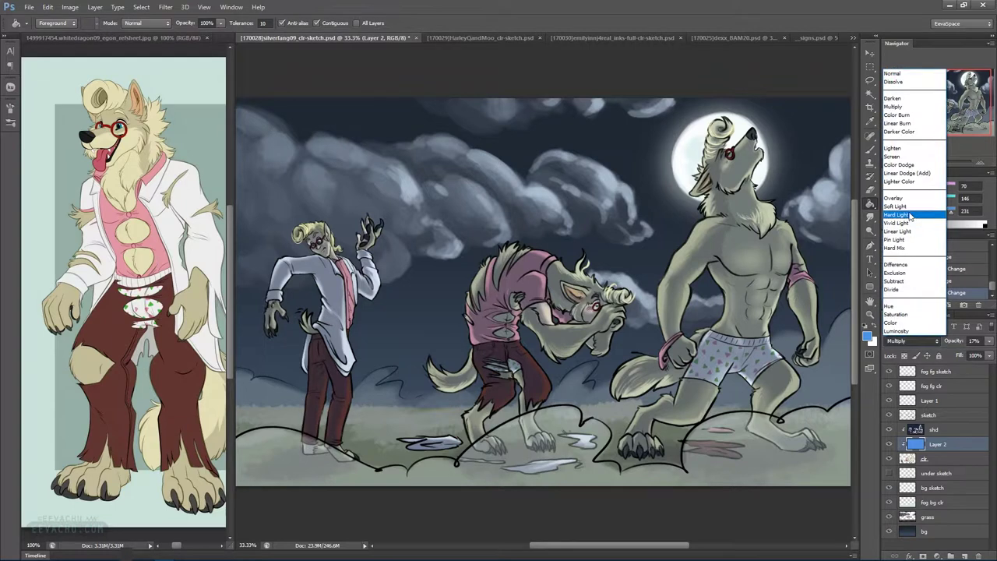
pyautogui.click(896, 74)
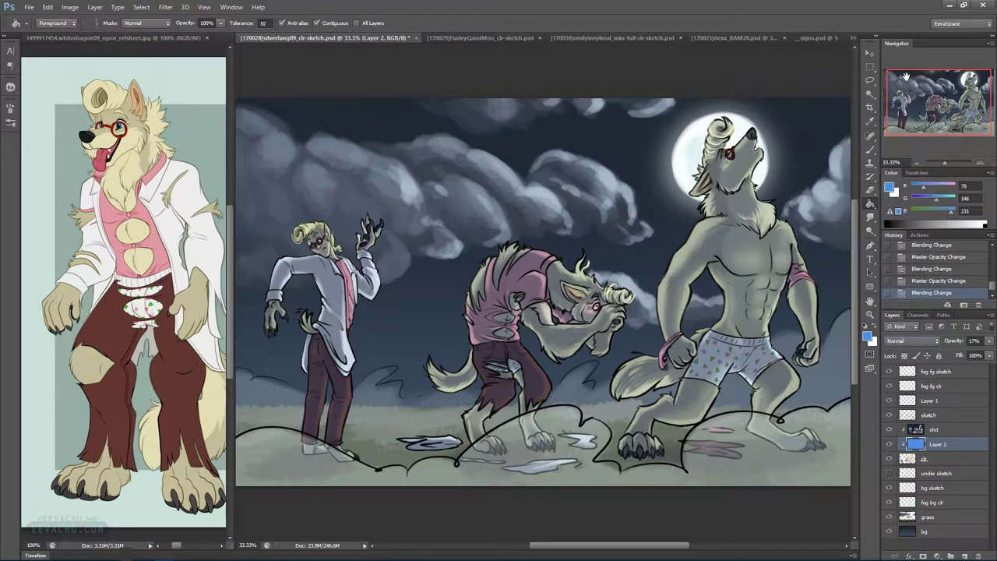
pyautogui.click(991, 341)
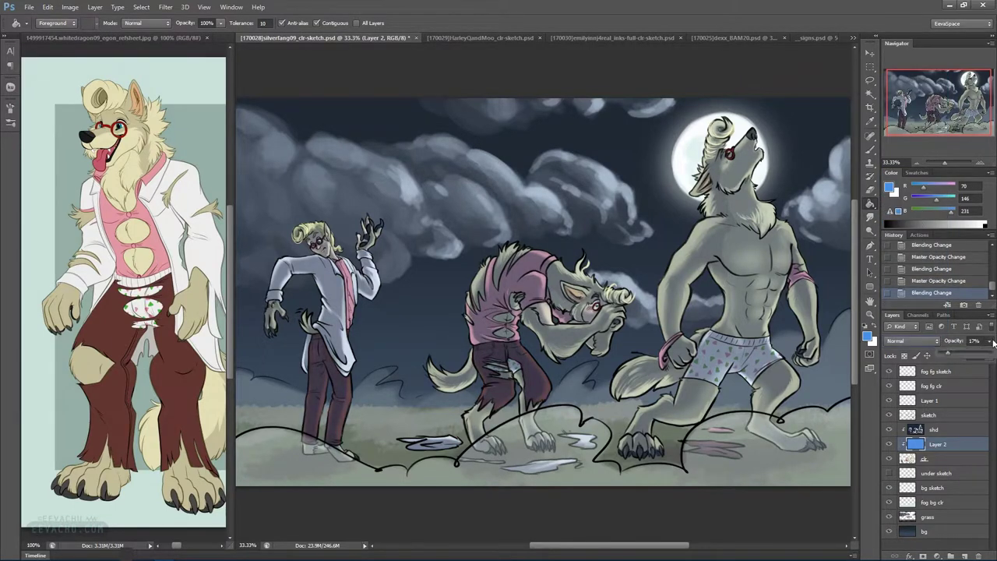
pyautogui.moveTo(957, 351); pyautogui.dragTo(945, 351)
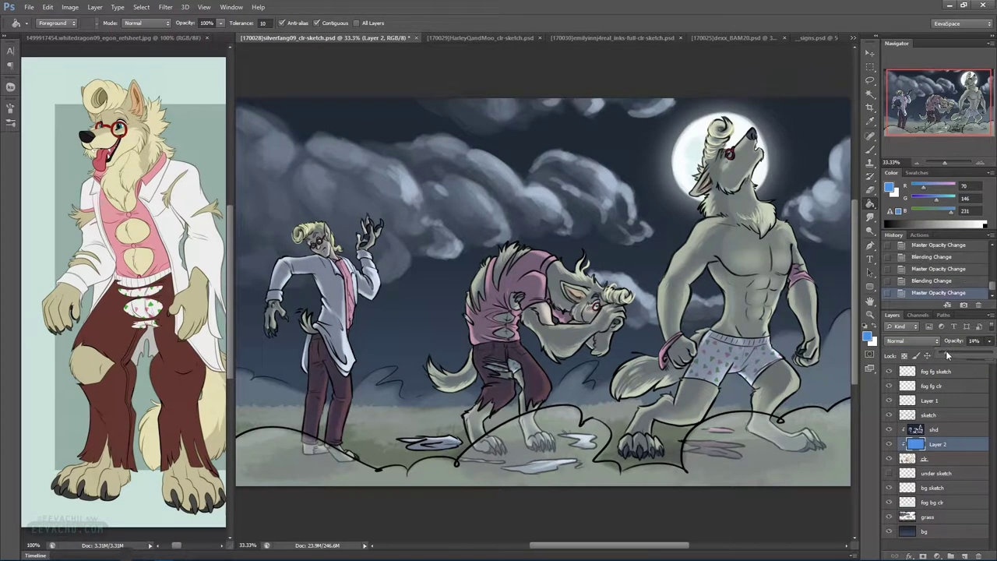
pyautogui.click(917, 163)
pyautogui.click(917, 163)
pyautogui.hotkey('ctrl', 's')
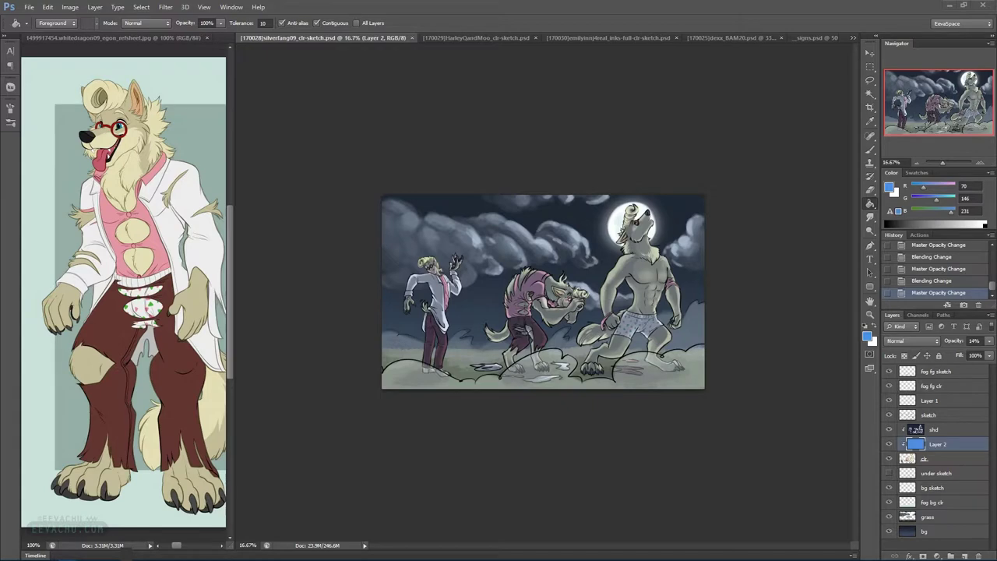
# Try deepening the figures' shading with a clipped duplicate of the shd layer set to Soft Light
pyautogui.click(980, 164)
pyautogui.click(980, 164)
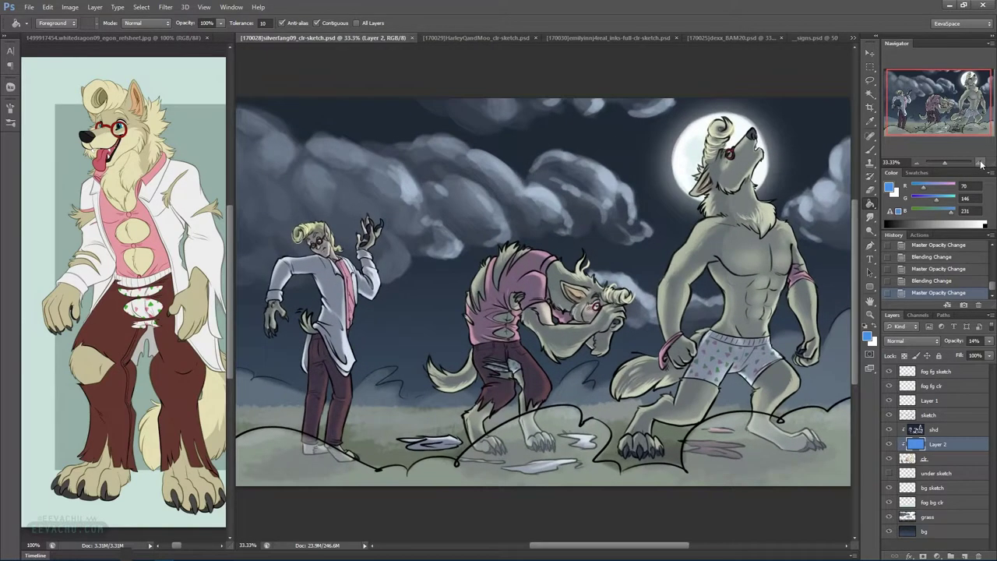
pyautogui.moveTo(940, 99); pyautogui.dragTo(941, 97)
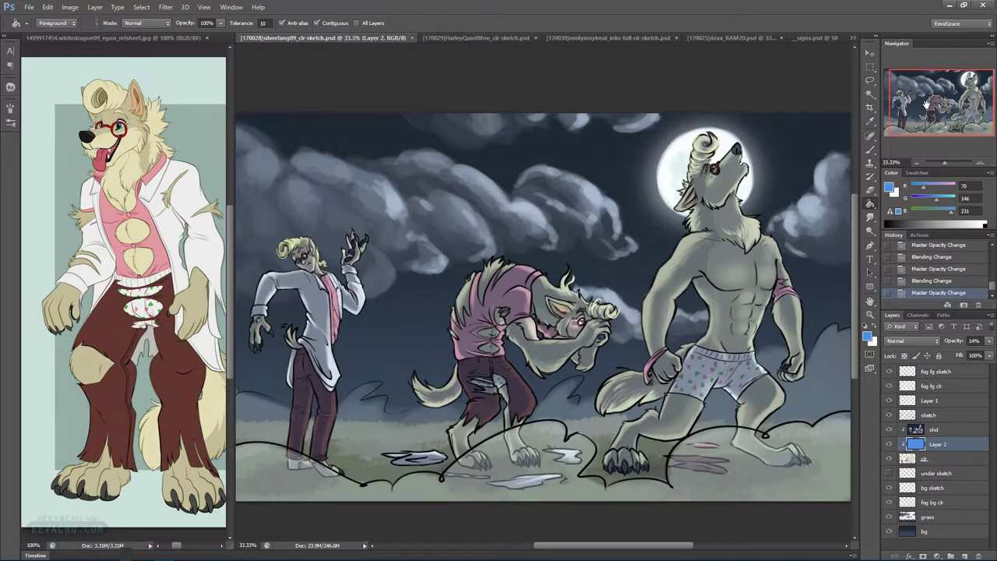
pyautogui.click(940, 433)
pyautogui.hotkey('ctrl', 'j')
pyautogui.hotkey('ctrl', 'alt', 'g')
pyautogui.click(917, 340)
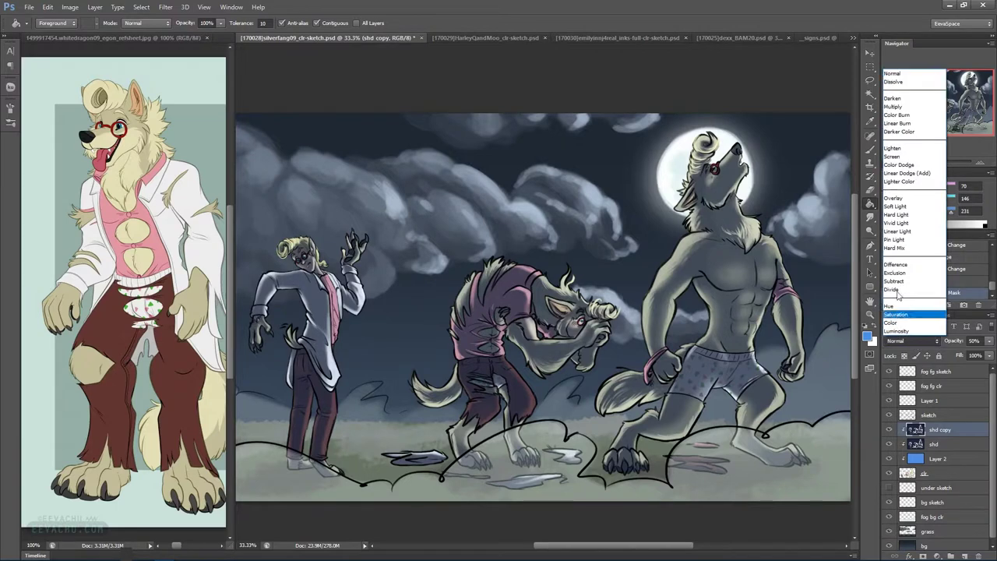
pyautogui.click(919, 211)
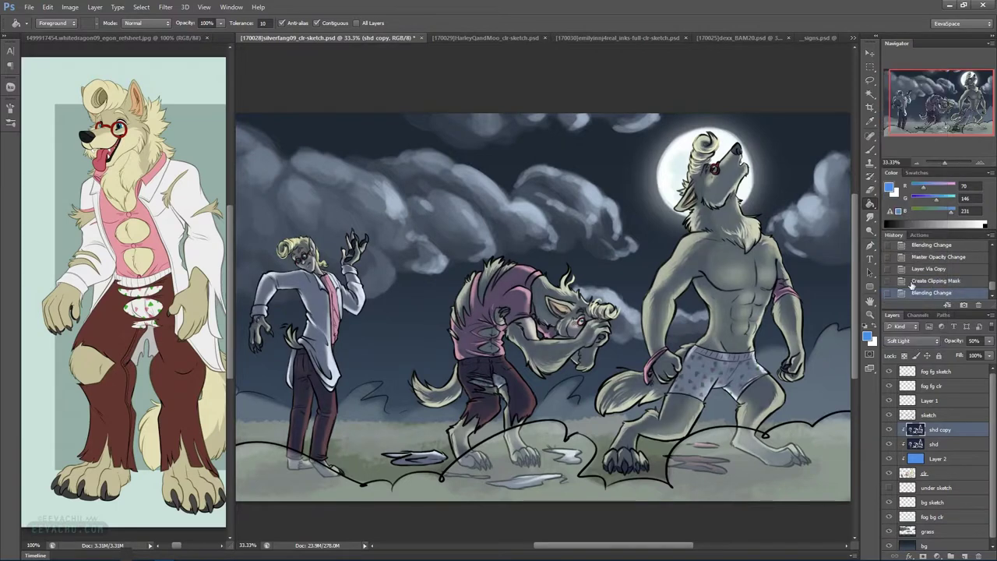
# Try lowering the shd layer's opacity while raising its Soft Light copy to 86%
pyautogui.click(939, 444)
pyautogui.click(989, 340)
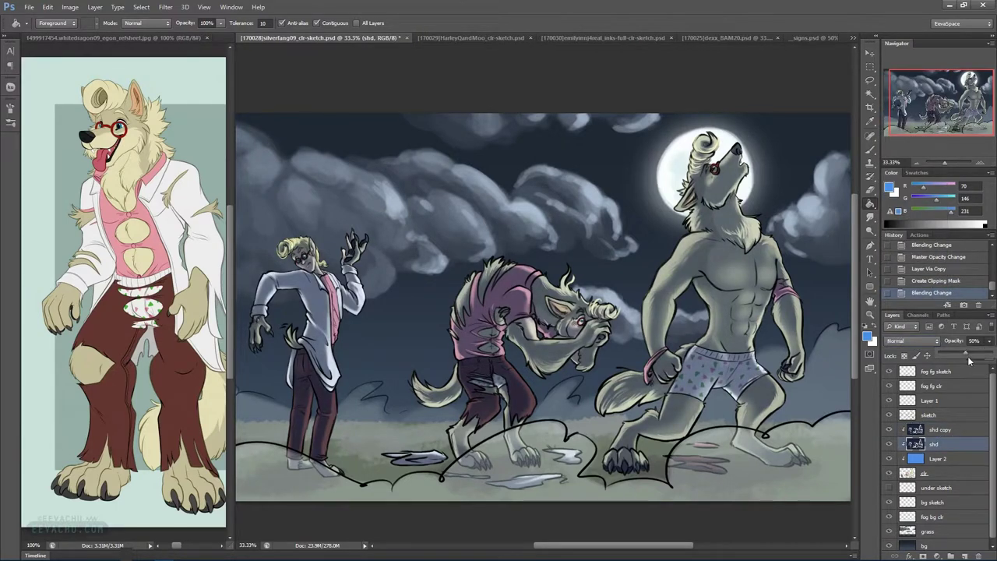
pyautogui.moveTo(956, 352); pyautogui.dragTo(954, 354)
pyautogui.click(956, 431)
pyautogui.click(989, 340)
pyautogui.click(985, 354)
# Try the shd layer at 21% opacity with its copy at 90%, and roll back to the state before the duplication
pyautogui.click(960, 443)
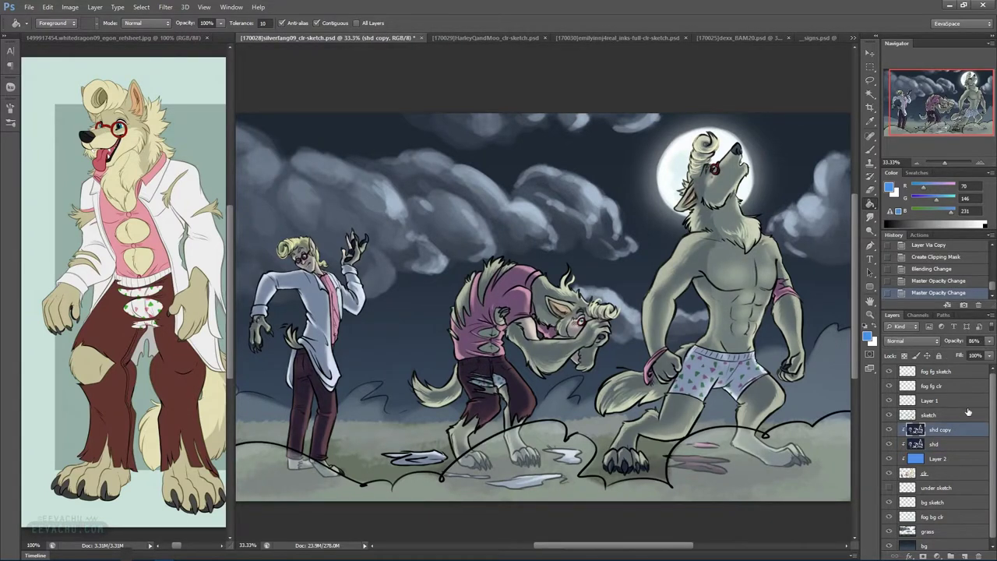
pyautogui.click(988, 343)
pyautogui.moveTo(958, 351); pyautogui.dragTo(950, 350)
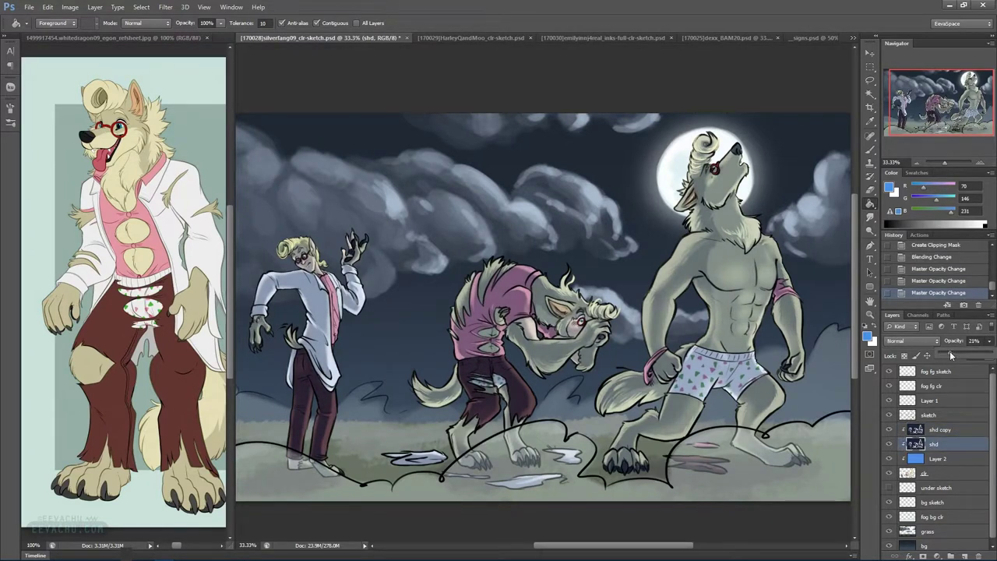
pyautogui.click(939, 429)
pyautogui.click(990, 340)
pyautogui.moveTo(974, 355); pyautogui.dragTo(985, 357)
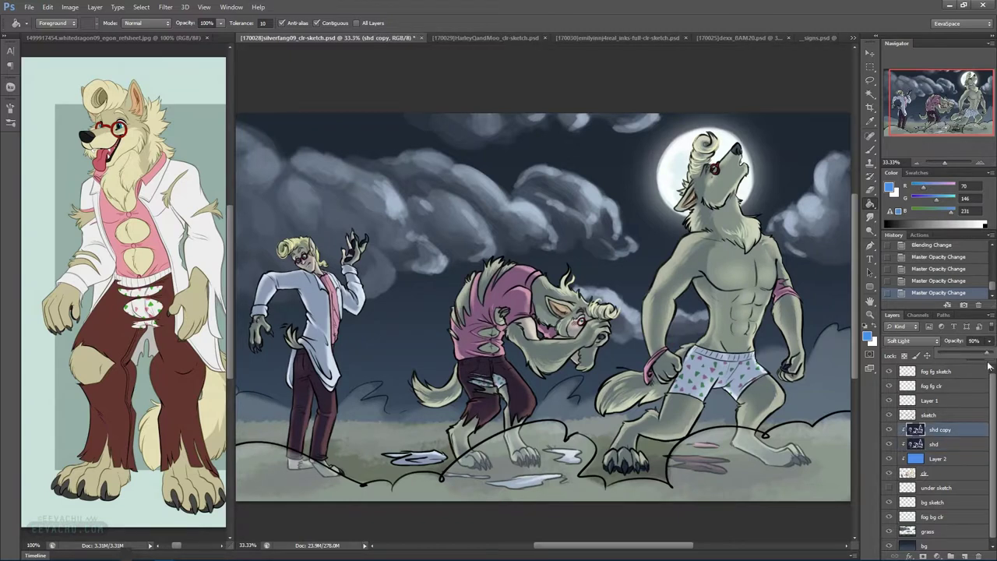
pyautogui.scroll(3, 945, 260)
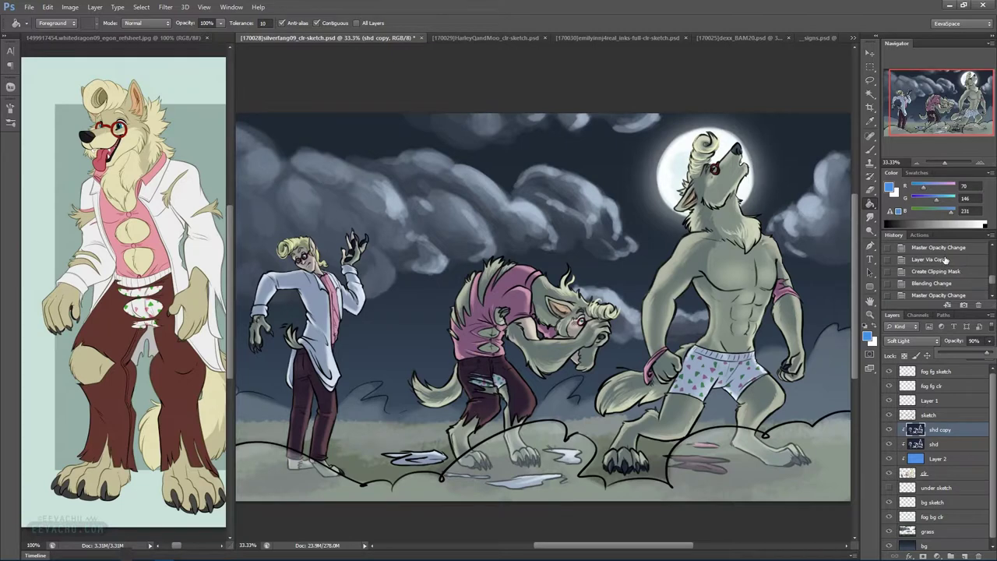
pyautogui.click(946, 249)
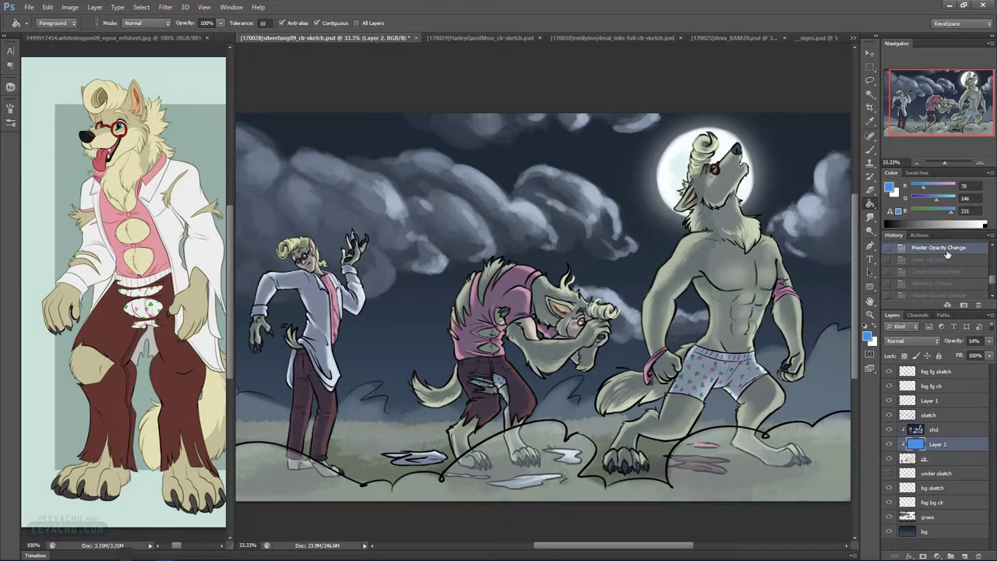
# Sample the navy shading colour, RGB 27, 37, 59, for the brush with shd temporarily at 100% opacity, and undo the opacity change
pyautogui.click(935, 433)
pyautogui.click(990, 341)
pyautogui.moveTo(980, 355); pyautogui.dragTo(993, 354)
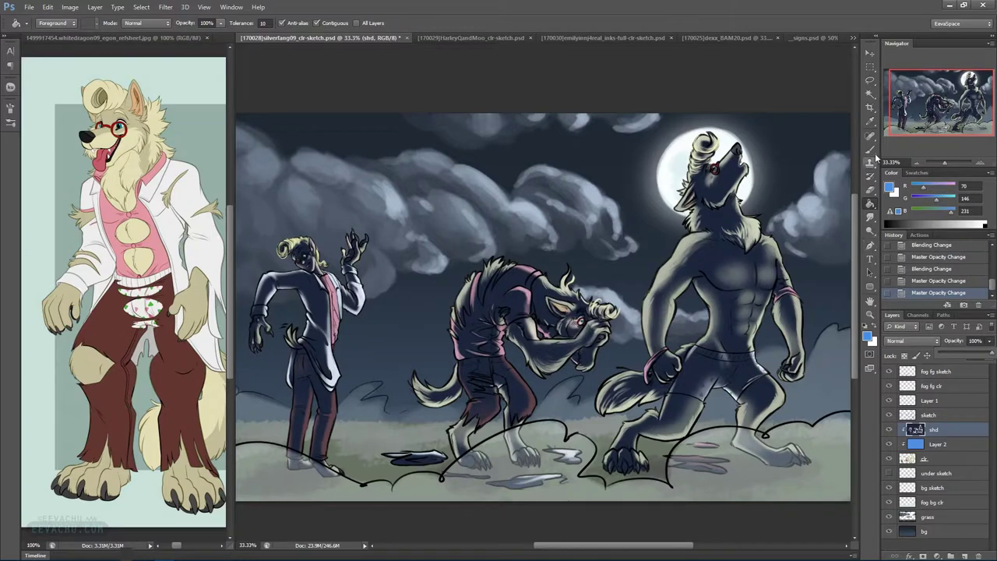
pyautogui.click(871, 151)
pyautogui.keyDown('alt'); pyautogui.click(721, 222); pyautogui.keyUp('alt')
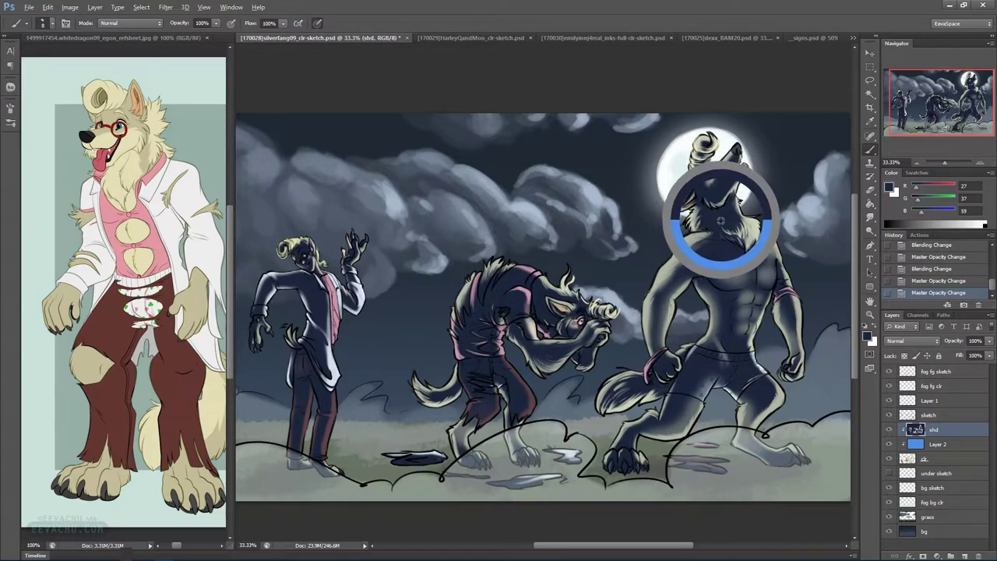
pyautogui.click(934, 282)
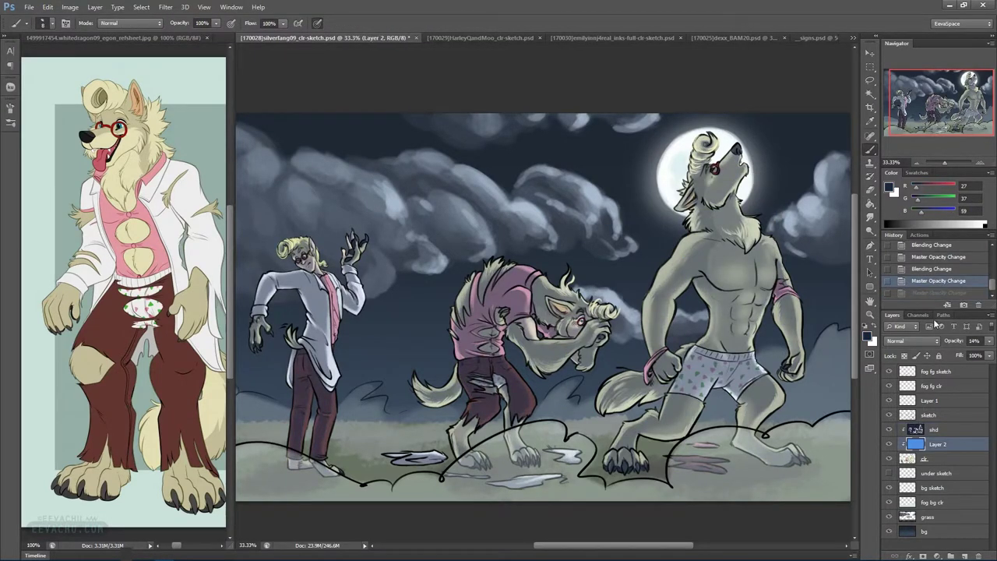
# Erase soft highlights into the howling werewolf's chest and abdomen on the shd layer with a 73 px eraser tip
pyautogui.click(934, 430)
pyautogui.rightClick(806, 319)
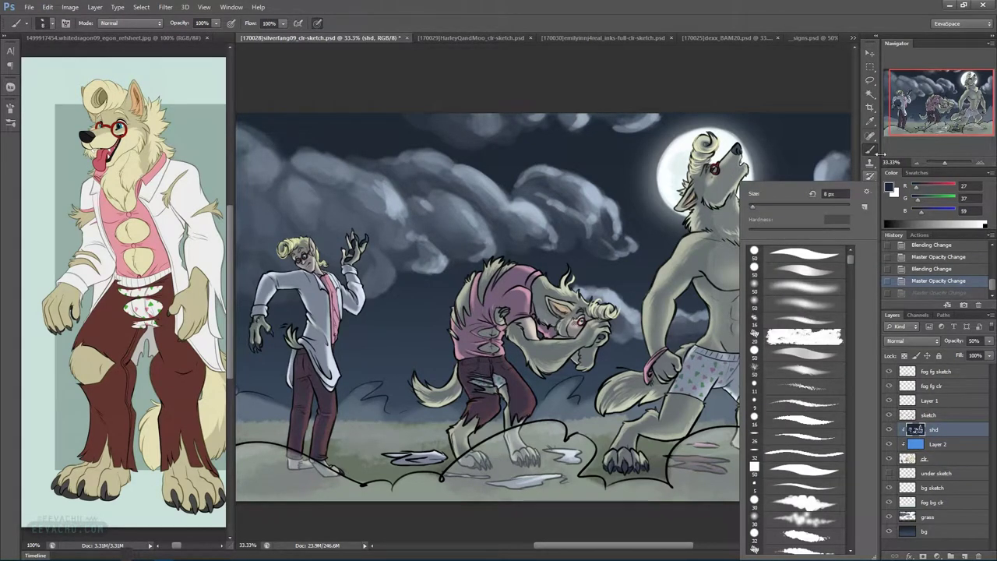
pyautogui.click(932, 115)
pyautogui.click(870, 191)
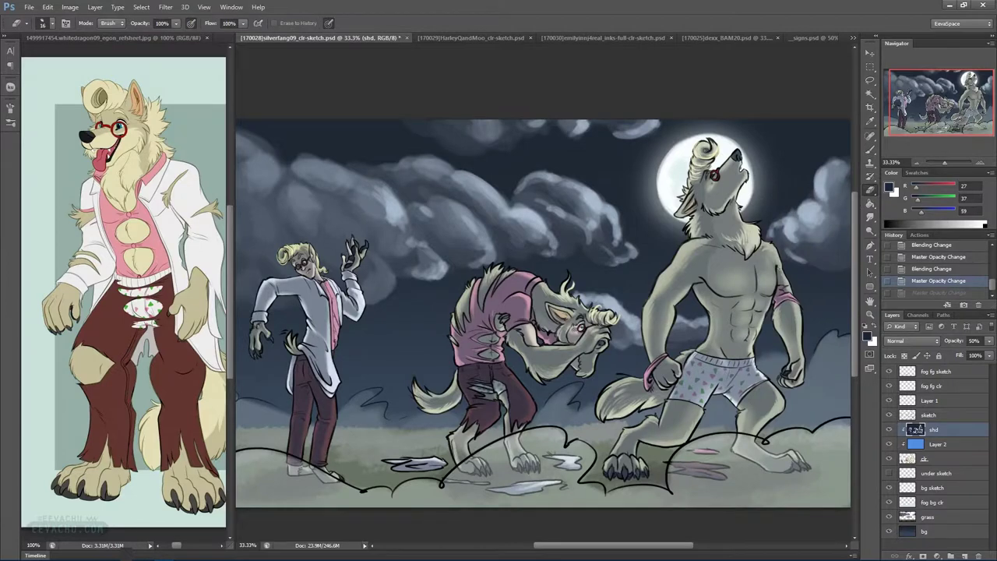
pyautogui.rightClick(812, 343)
pyautogui.click(813, 306)
pyautogui.click(744, 288)
pyautogui.moveTo(760, 282); pyautogui.dragTo(764, 279)
pyautogui.moveTo(767, 276); pyautogui.dragTo(761, 251)
pyautogui.moveTo(745, 269)
pyautogui.mouseDown()
pyautogui.moveTo(734, 274)
pyautogui.moveTo(738, 266)
pyautogui.moveTo(746, 298)
pyautogui.moveTo(762, 304)
pyautogui.moveTo(748, 350)
pyautogui.mouseUp()
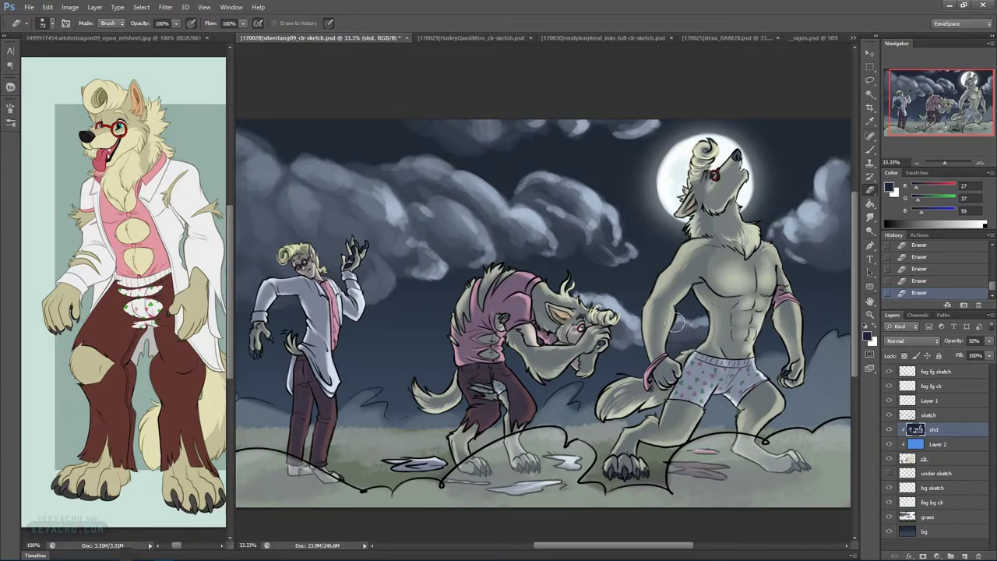
# Duplicate the shd layer, clip the copy to the figures and set it to Soft Light at 75% opacity
pyautogui.hotkey('ctrl', 'j')
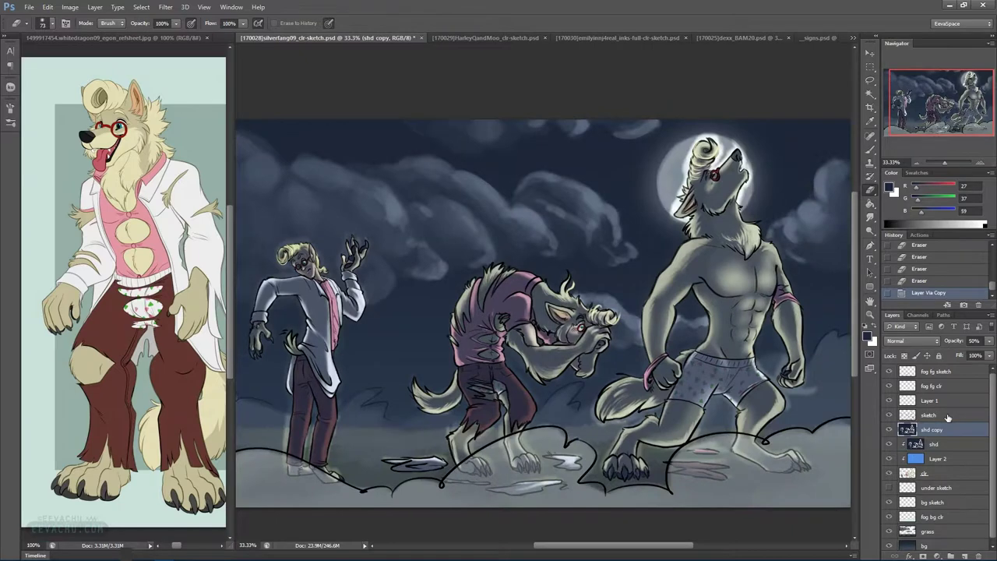
pyautogui.keyDown('alt'); pyautogui.click(948, 421); pyautogui.keyUp('alt')
pyautogui.click(910, 342)
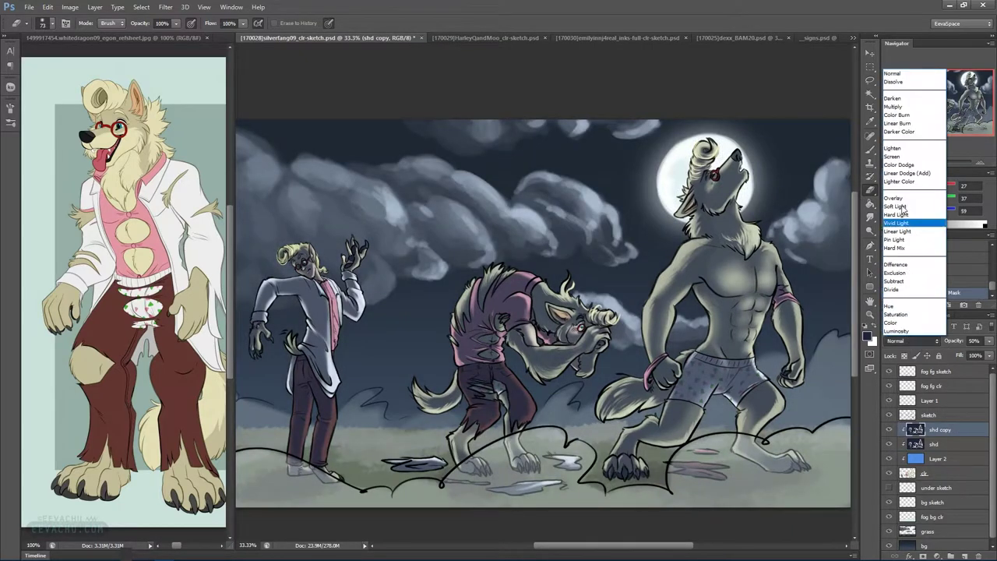
pyautogui.click(898, 207)
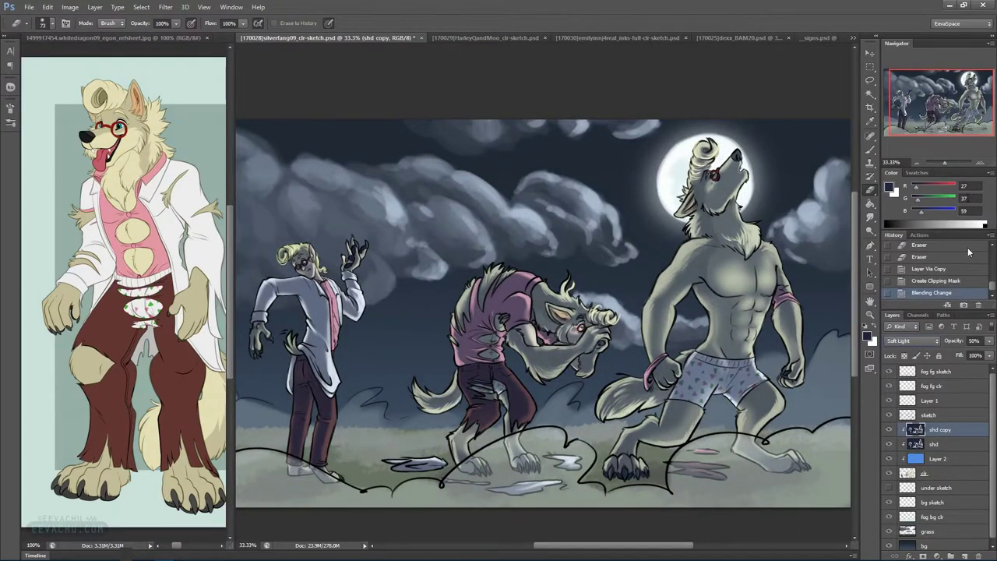
pyautogui.click(991, 341)
pyautogui.click(980, 356)
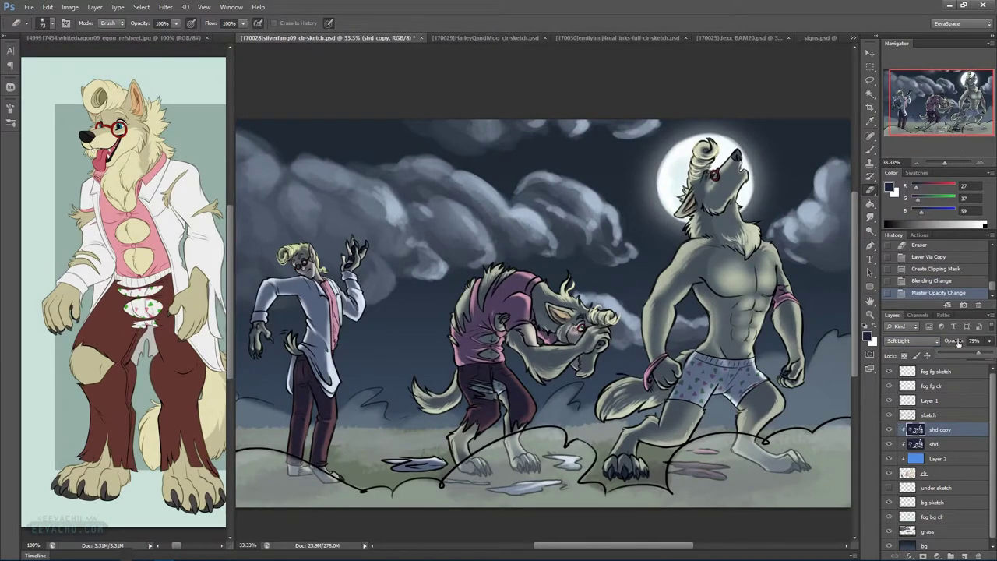
# Set the shd copy layer's opacity to 56%
pyautogui.click(970, 357)
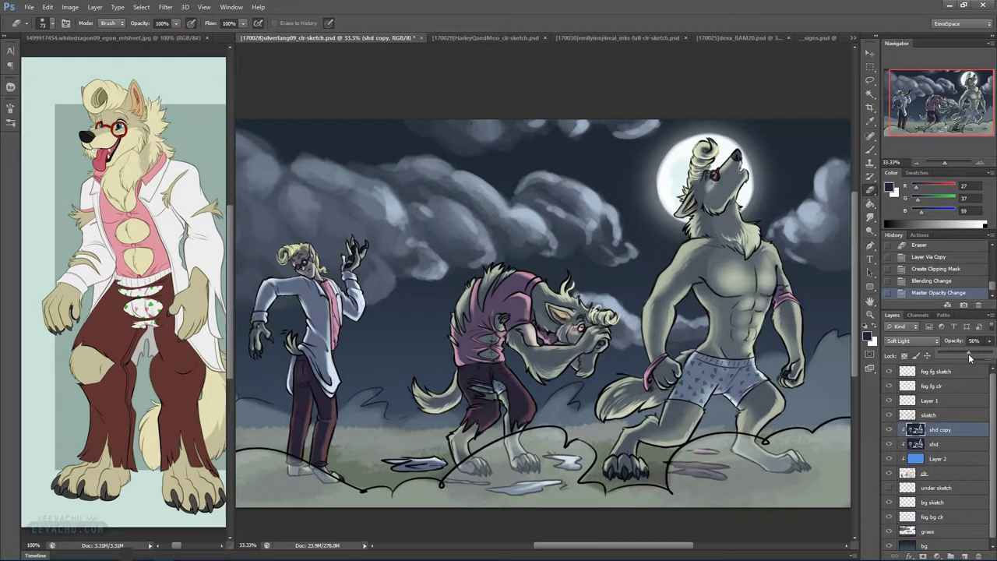
# Mix a dark grey brush colour, RGB 48, 50, 55, from the sampled ground tone for the grass layer
pyautogui.click(939, 531)
pyautogui.moveTo(645, 426); pyautogui.dragTo(705, 304)
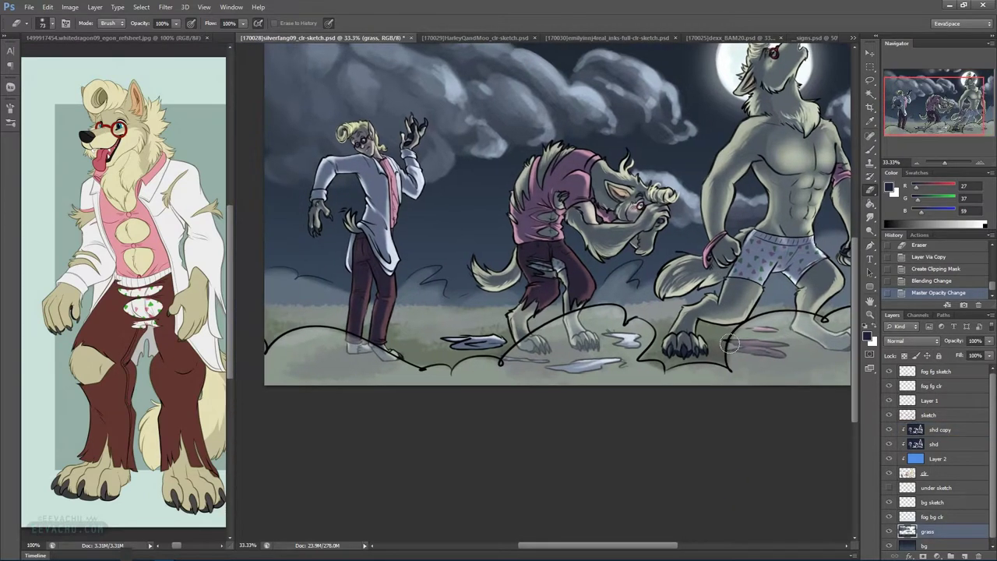
pyautogui.click(871, 150)
pyautogui.keyDown('alt'); pyautogui.click(724, 355); pyautogui.keyUp('alt')
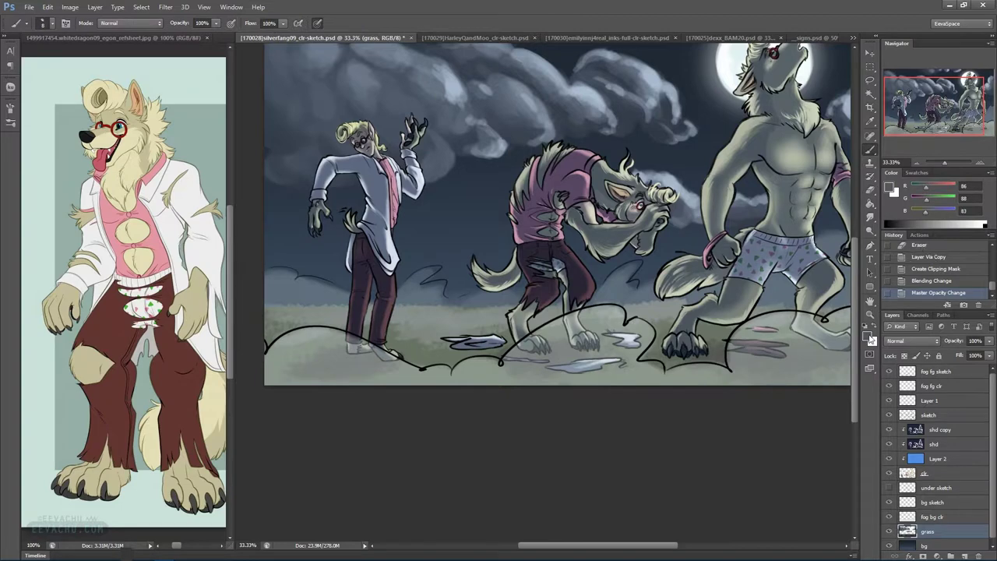
pyautogui.click(869, 337)
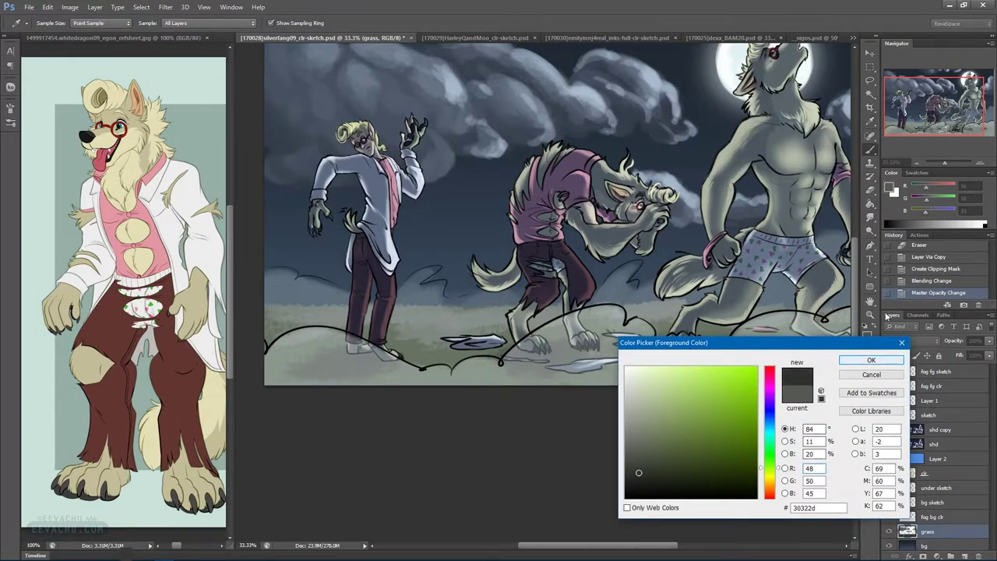
pyautogui.click(871, 360)
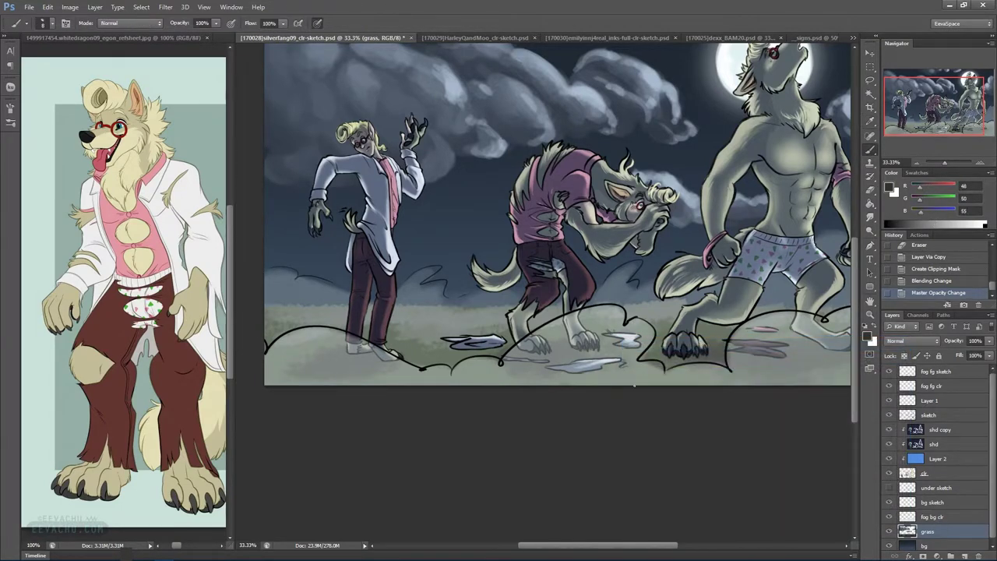
# Try dark strokes with a 20 px brush around the white scrap beside the standing man, and darken the colour to RGB 22, 23, 25
pyautogui.rightClick(634, 385)
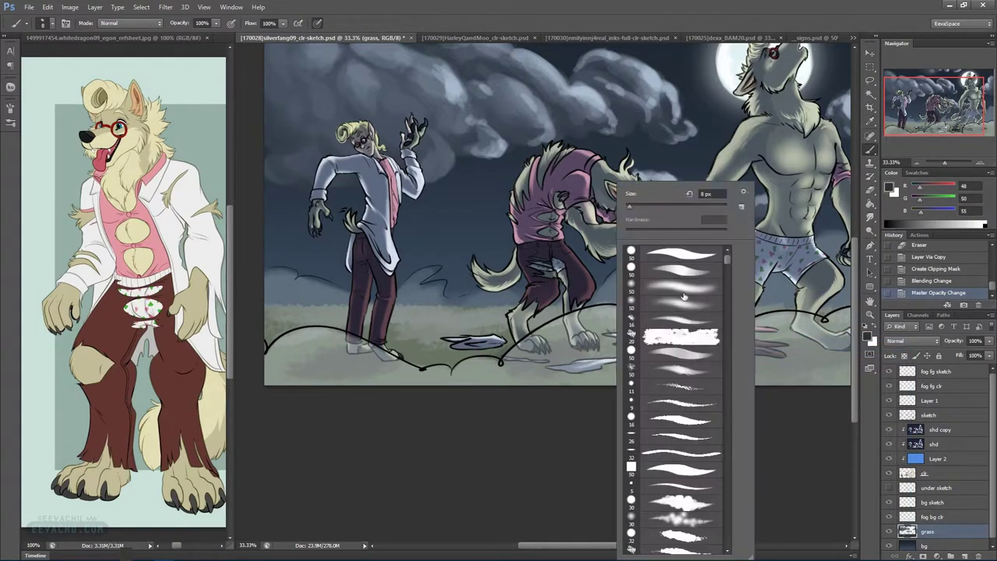
pyautogui.moveTo(439, 347); pyautogui.dragTo(448, 343)
pyautogui.moveTo(442, 342); pyautogui.dragTo(486, 346)
pyautogui.moveTo(486, 346); pyautogui.dragTo(490, 344)
pyautogui.click(868, 337)
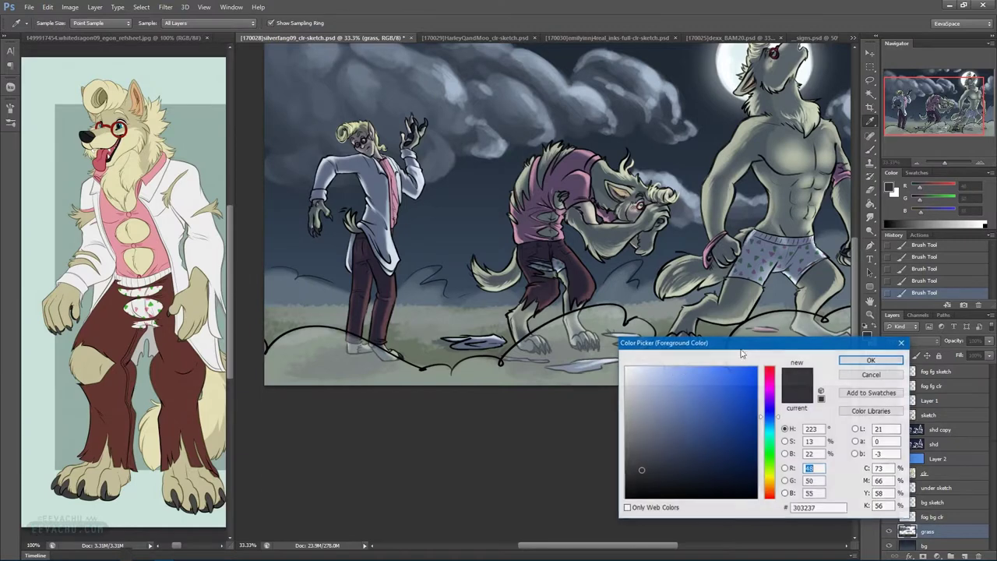
pyautogui.click(639, 486)
pyautogui.click(869, 361)
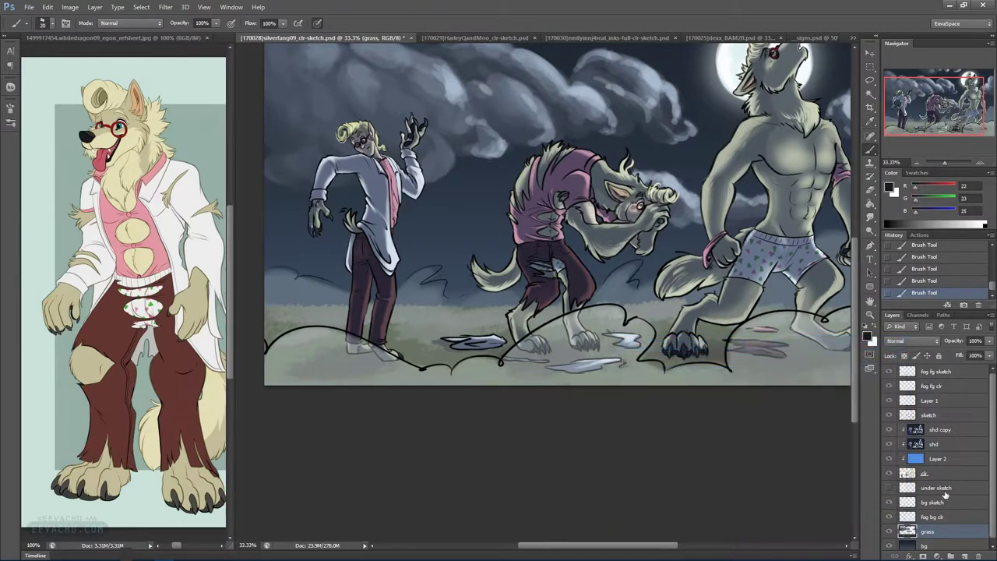
# Sample the dark ground colour, RGB 39, 37, 32, with fog bg clr temporarily hidden, and undo the test strokes on the grass layer
pyautogui.click(889, 518)
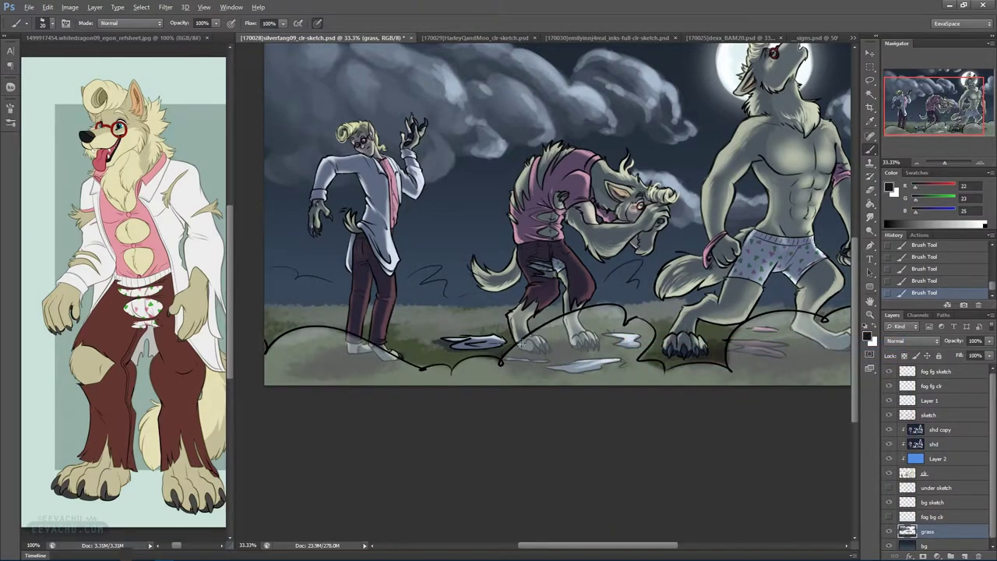
pyautogui.keyDown('alt'); pyautogui.click(717, 361); pyautogui.keyUp('alt')
pyautogui.hotkey('ctrl', 'alt', 'z')
pyautogui.hotkey('ctrl', 'alt', 'z')
pyautogui.hotkey('ctrl', 'alt', 'z')
pyautogui.hotkey('ctrl', 'alt', 'z')
pyautogui.hotkey('ctrl', 'alt', 'z')
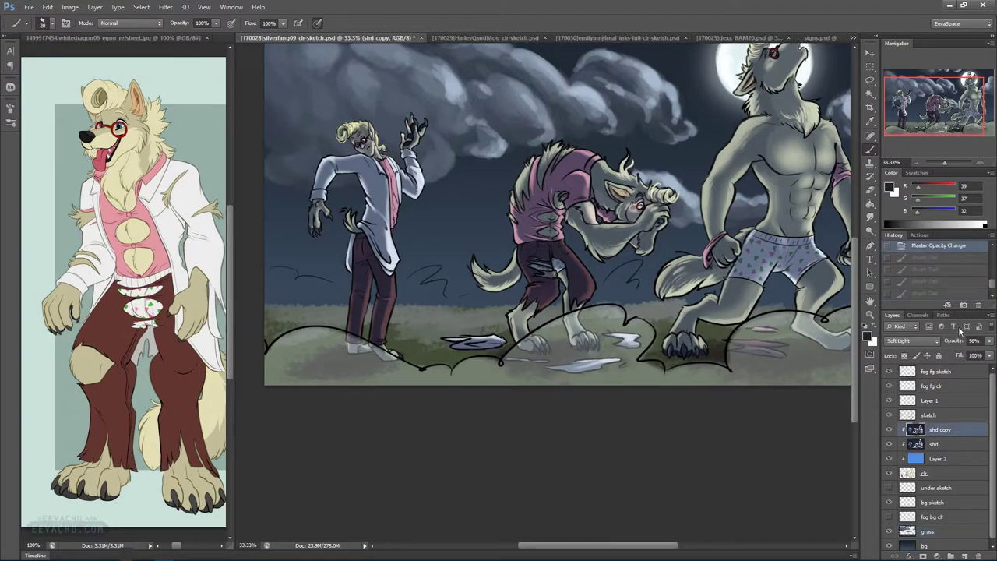
pyautogui.click(935, 531)
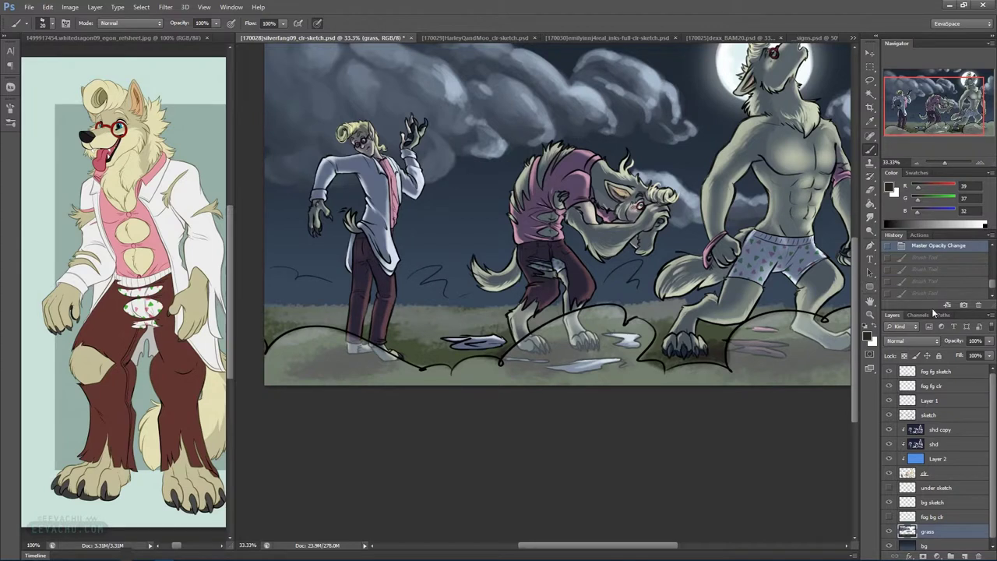
pyautogui.click(889, 518)
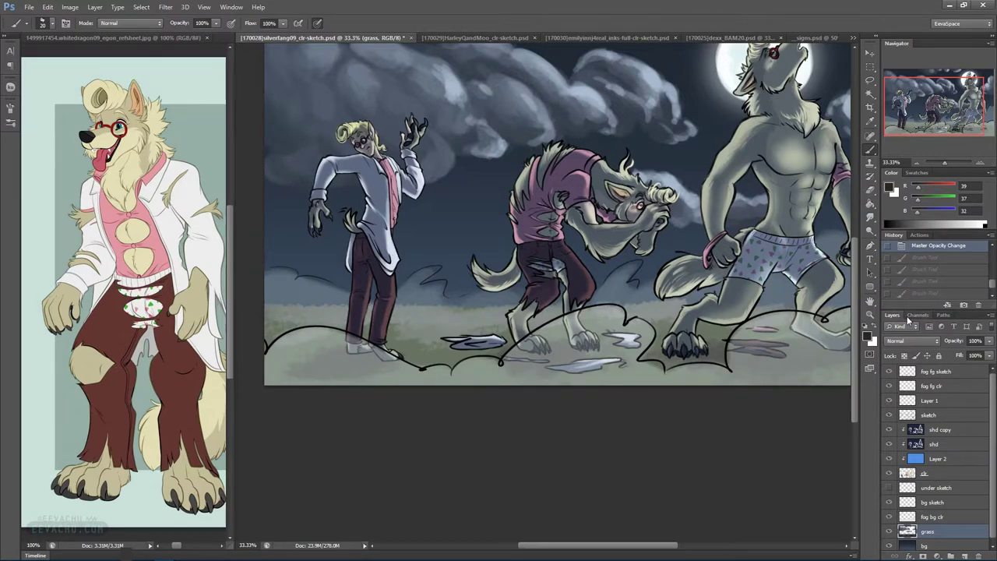
# Thin the fog along the lower edge of the fog bg clr layer with broad strokes of a 614 px eraser
pyautogui.click(918, 163)
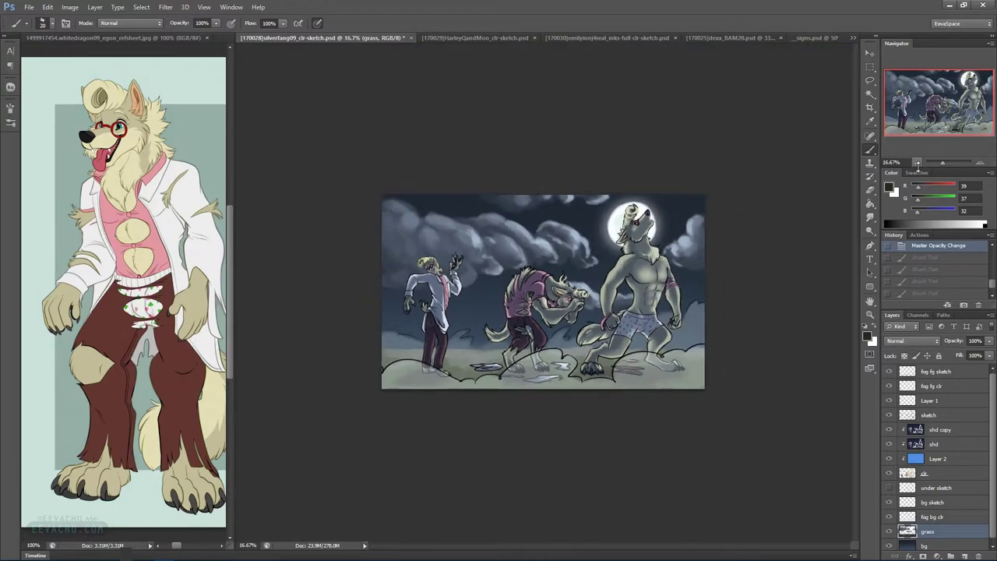
pyautogui.click(934, 517)
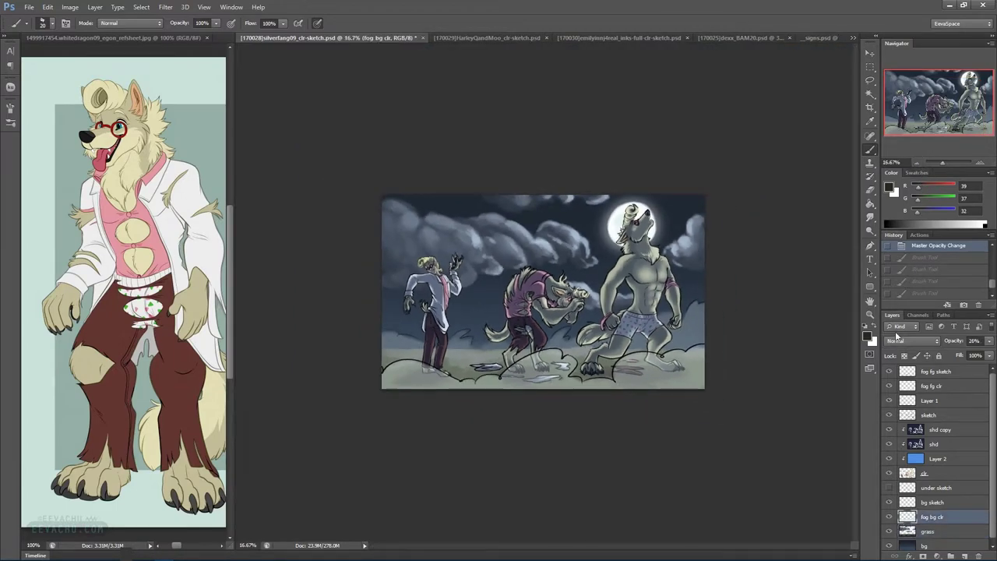
pyautogui.click(870, 189)
pyautogui.rightClick(638, 314)
pyautogui.click(683, 302)
pyautogui.moveTo(488, 387); pyautogui.dragTo(524, 388)
pyautogui.moveTo(400, 395)
pyautogui.mouseDown()
pyautogui.moveTo(767, 409)
pyautogui.moveTo(746, 399)
pyautogui.mouseUp()
pyautogui.moveTo(476, 404); pyautogui.dragTo(798, 398)
pyautogui.moveTo(377, 413)
pyautogui.mouseDown()
pyautogui.moveTo(808, 421)
pyautogui.moveTo(840, 410)
pyautogui.mouseUp()
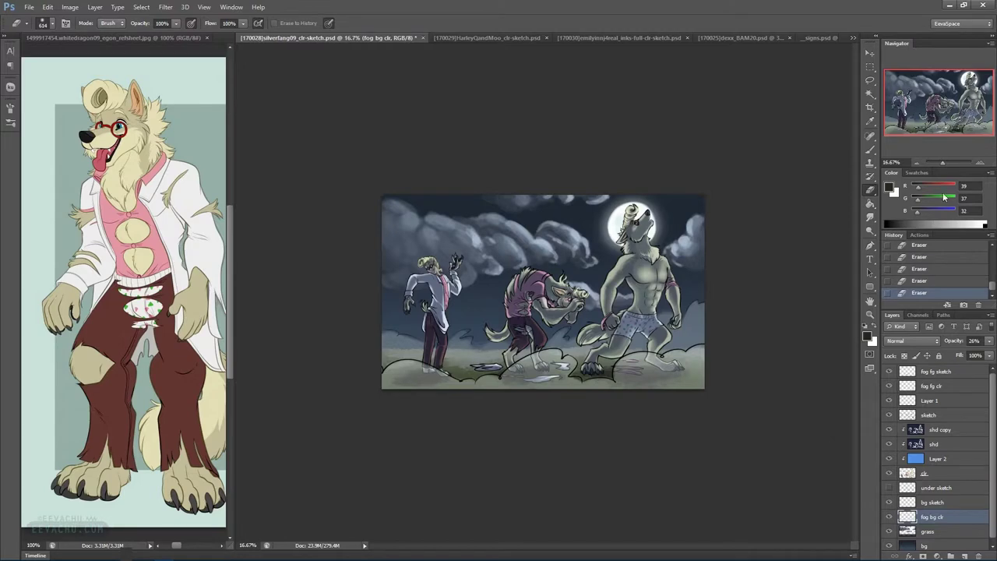
# Paint dark shading on the grass layer beneath the white scrap beside the standing man, using a 64 px textured brush
pyautogui.click(980, 162)
pyautogui.click(981, 162)
pyautogui.click(871, 150)
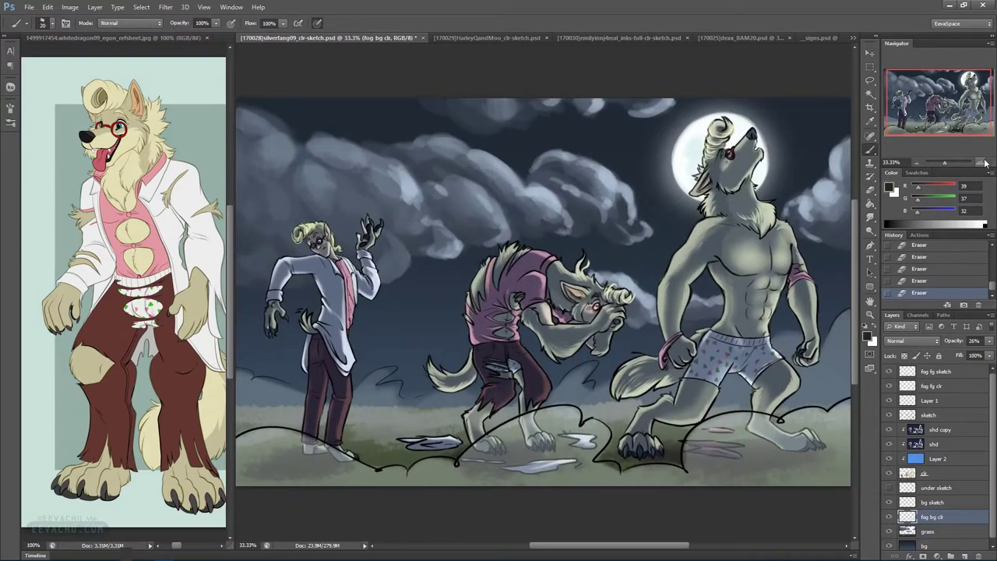
pyautogui.click(980, 162)
pyautogui.moveTo(935, 128); pyautogui.dragTo(924, 123)
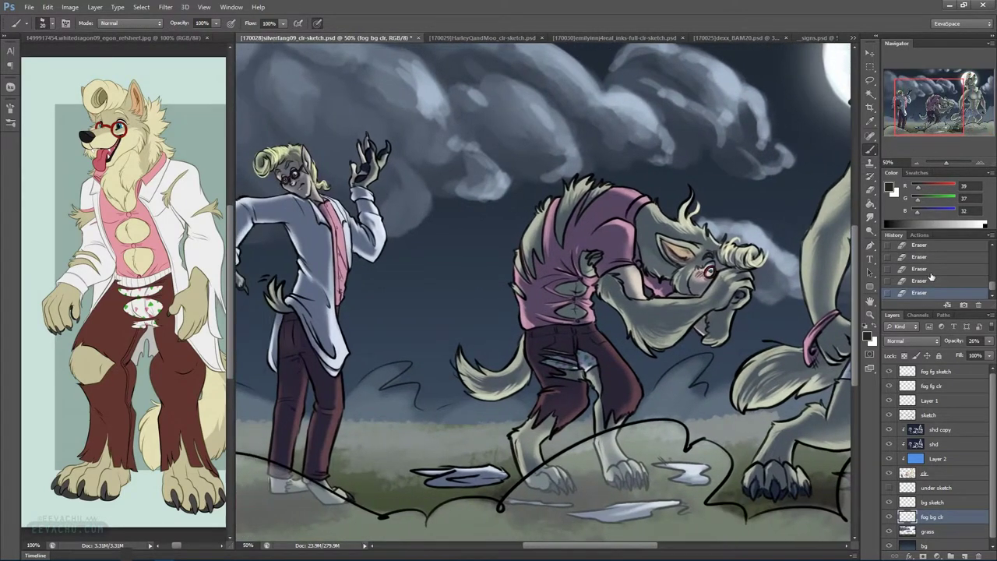
pyautogui.click(933, 530)
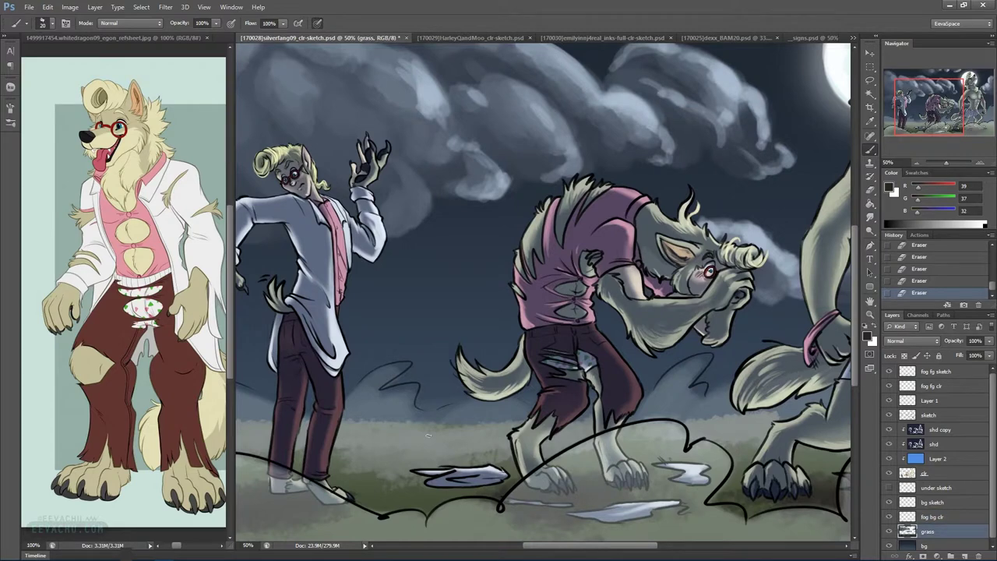
pyautogui.rightClick(424, 449)
pyautogui.click(497, 339)
pyautogui.click(430, 480)
pyautogui.click(430, 481)
pyautogui.click(430, 481)
pyautogui.moveTo(425, 482)
pyautogui.mouseDown()
pyautogui.moveTo(442, 482)
pyautogui.moveTo(427, 493)
pyautogui.moveTo(499, 493)
pyautogui.moveTo(486, 490)
pyautogui.mouseUp()
pyautogui.moveTo(427, 495); pyautogui.dragTo(413, 495)
# Darken the ground around the pink scraps by the howling werewolf's feet on the grass layer, and save the file
pyautogui.moveTo(463, 298); pyautogui.dragTo(537, 196)
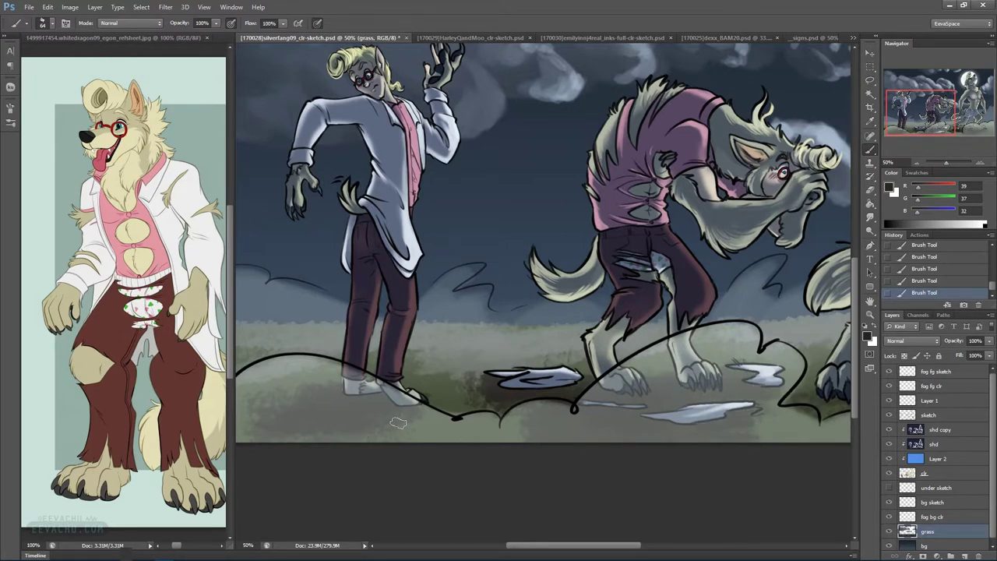
pyautogui.hscroll(5, 483, 405)
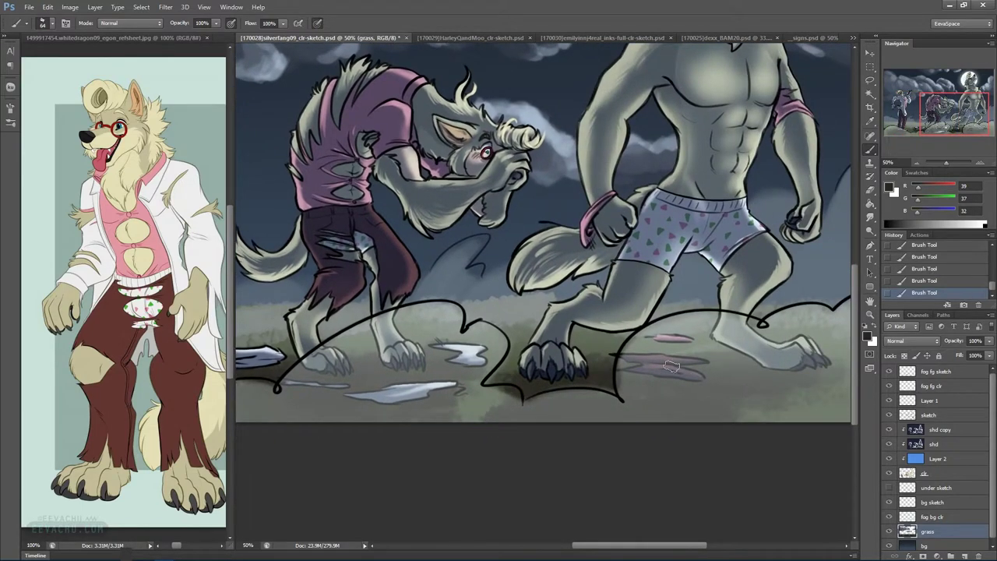
pyautogui.moveTo(679, 353); pyautogui.dragTo(665, 353)
pyautogui.click(916, 163)
pyautogui.click(916, 164)
pyautogui.click(916, 164)
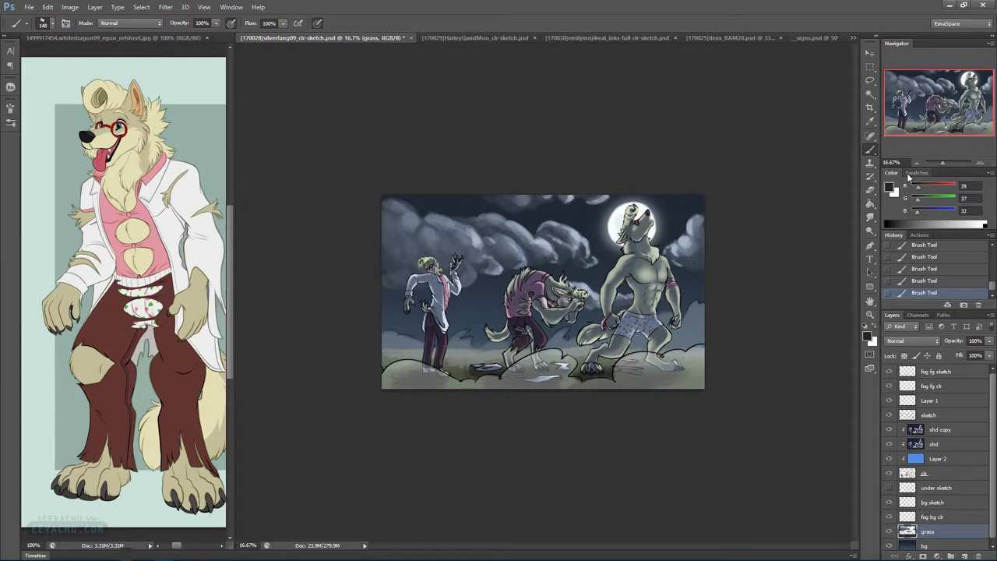
pyautogui.hotkey('ctrl', 's')
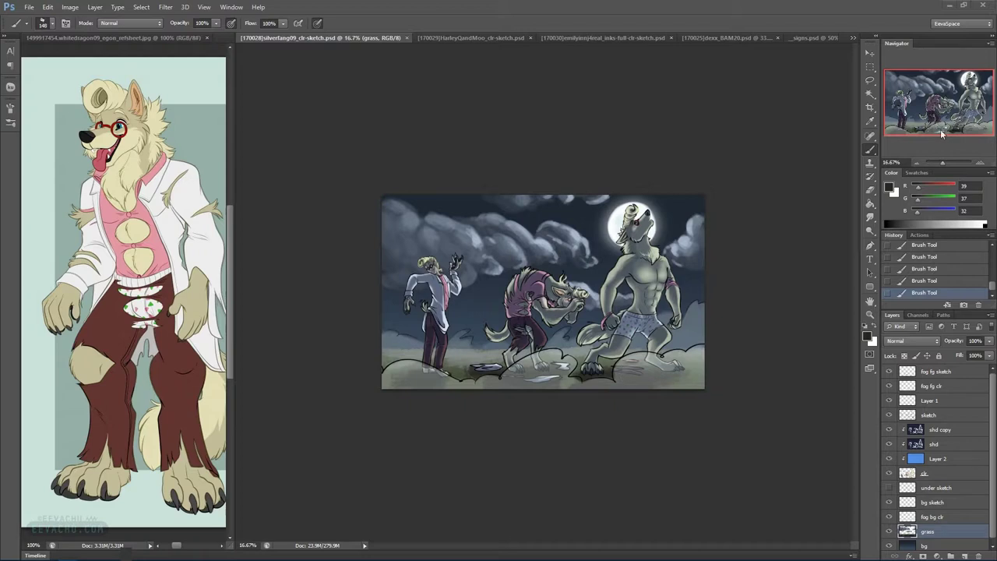
# Swap the brush colours and mix a pale cyan foreground colour, RGB 182, 255, 255
pyautogui.click(980, 162)
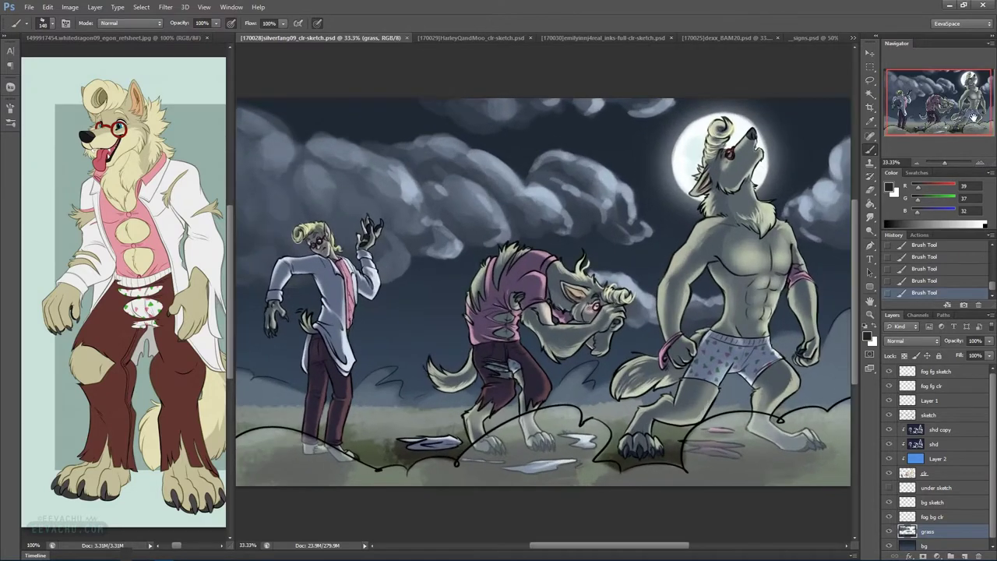
pyautogui.click(980, 162)
pyautogui.moveTo(941, 106)
pyautogui.mouseDown()
pyautogui.moveTo(924, 104)
pyautogui.moveTo(946, 104)
pyautogui.mouseUp()
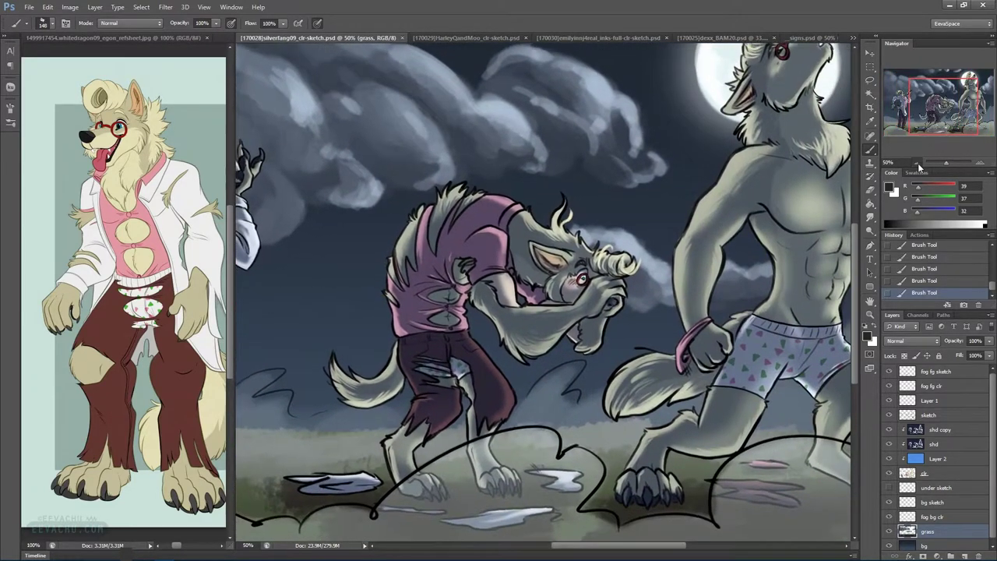
pyautogui.click(916, 162)
pyautogui.click(876, 332)
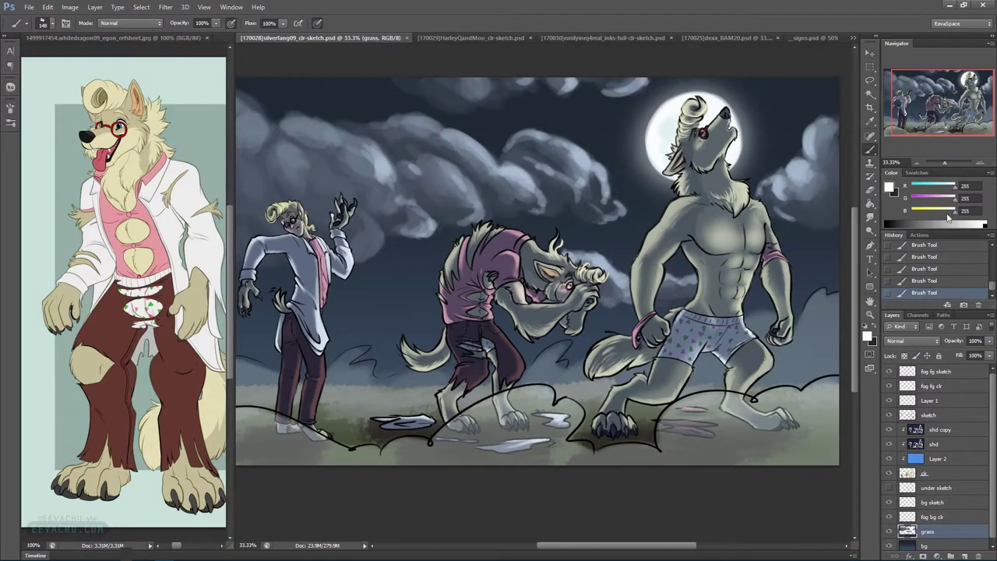
pyautogui.moveTo(948, 187); pyautogui.dragTo(944, 188)
# Try a pale cyan-to-transparent gradient from the sky downwards on the fog fg sketch layer
pyautogui.click(943, 373)
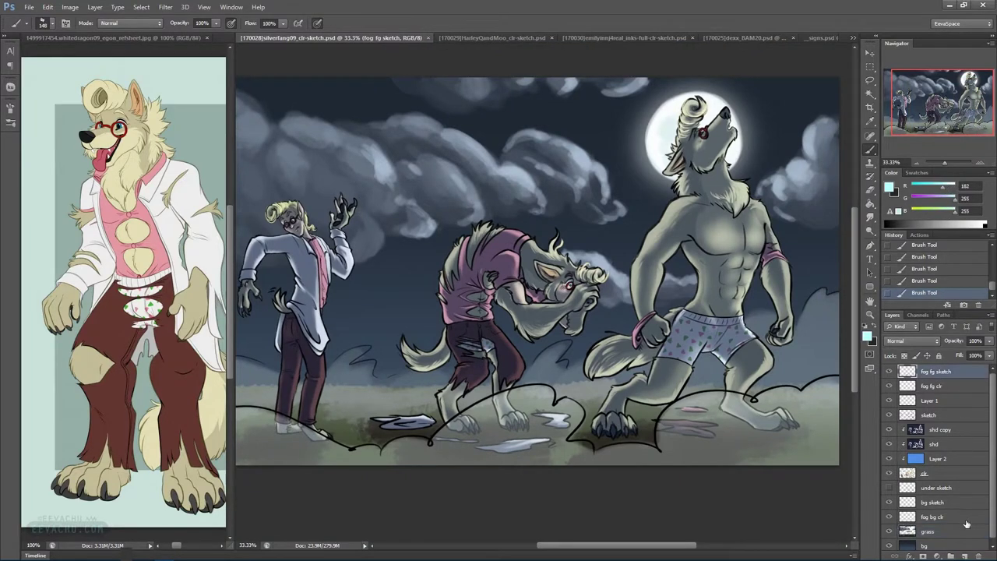
pyautogui.click(870, 204)
pyautogui.rightClick(871, 204)
pyautogui.click(906, 202)
pyautogui.moveTo(585, 67); pyautogui.dragTo(581, 243)
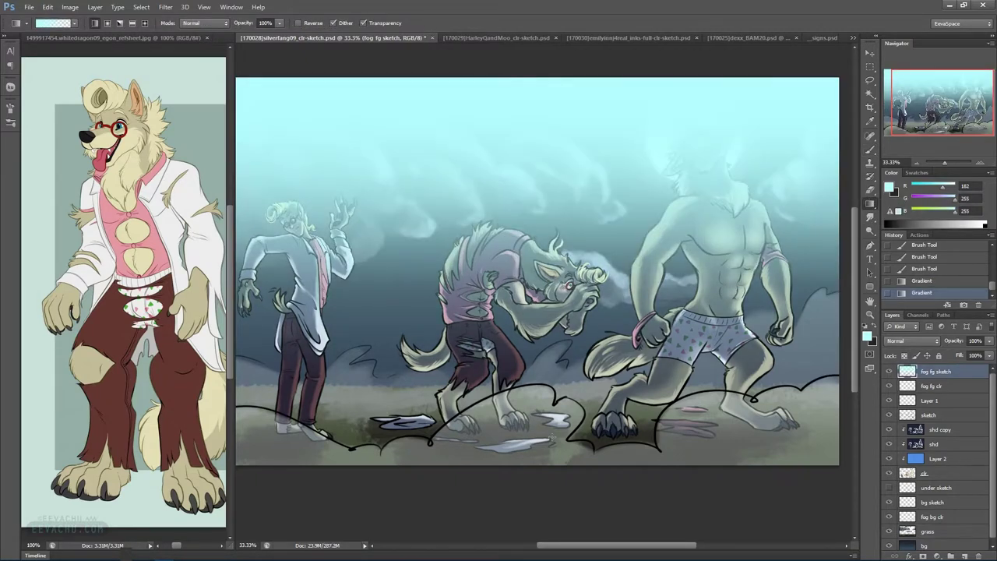
# Try the Multiply, Color Burn, Linear Burn, Darker Color and Screen blending modes on the fog fg sketch layer
pyautogui.scroll(-3, 907, 341)
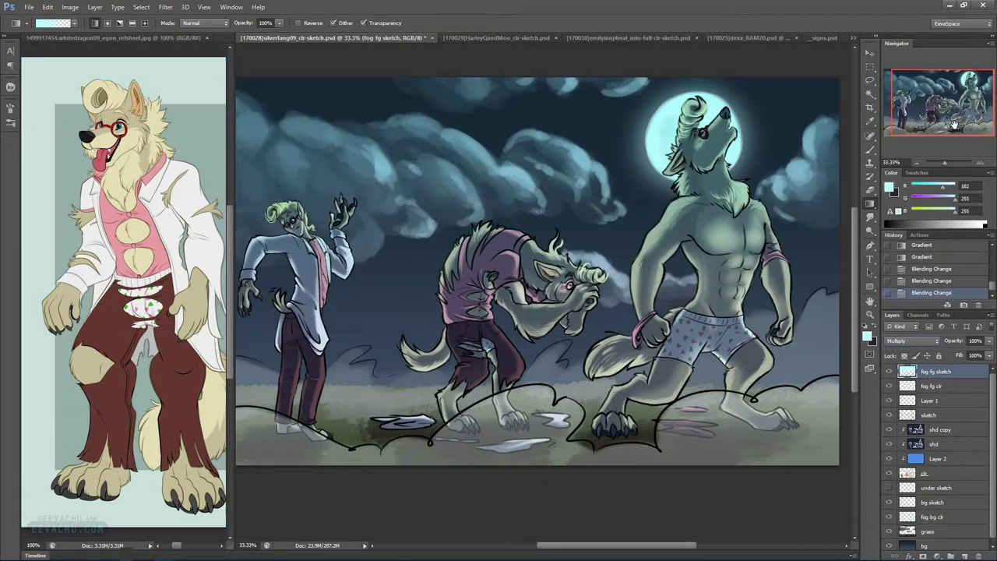
pyautogui.click(919, 162)
pyautogui.press('Down')
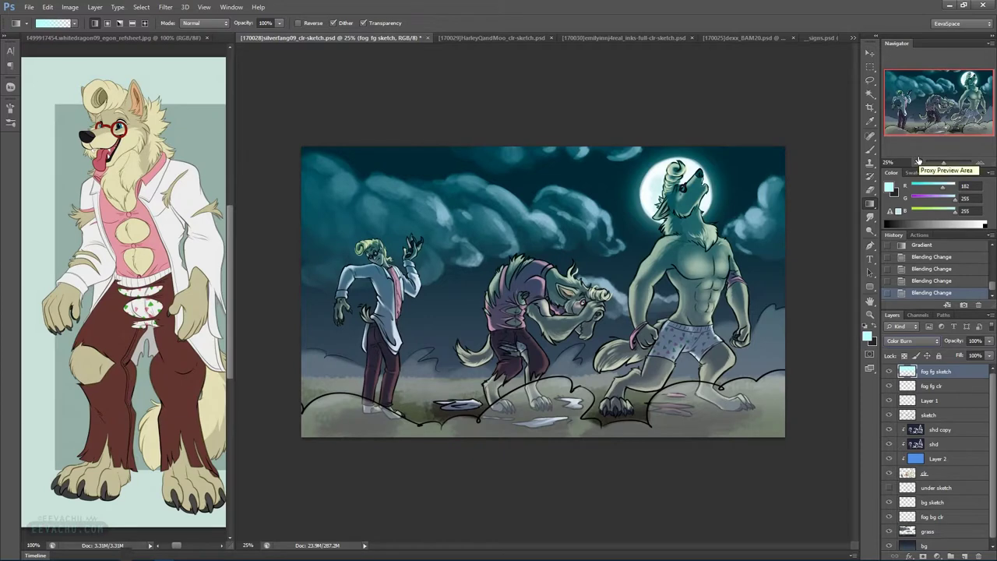
pyautogui.press('Down')
pyautogui.press('Down')
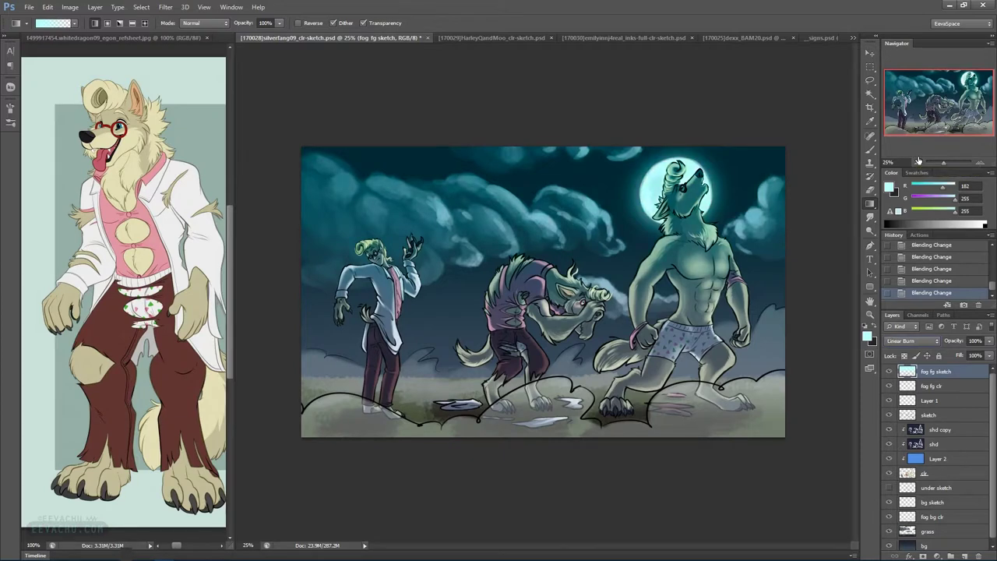
pyautogui.press('Down')
pyautogui.press('Up')
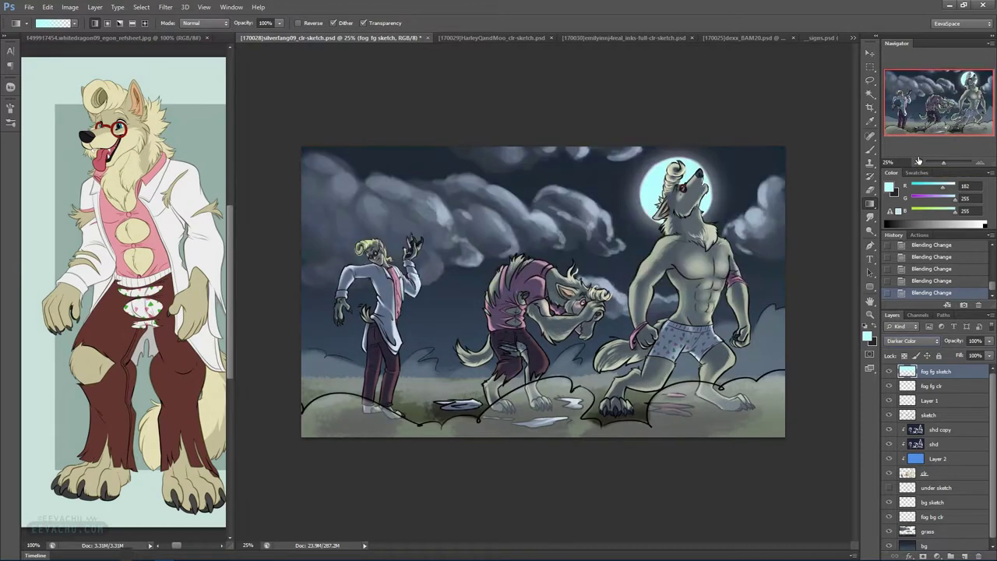
pyautogui.press('Down')
pyautogui.press('Down')
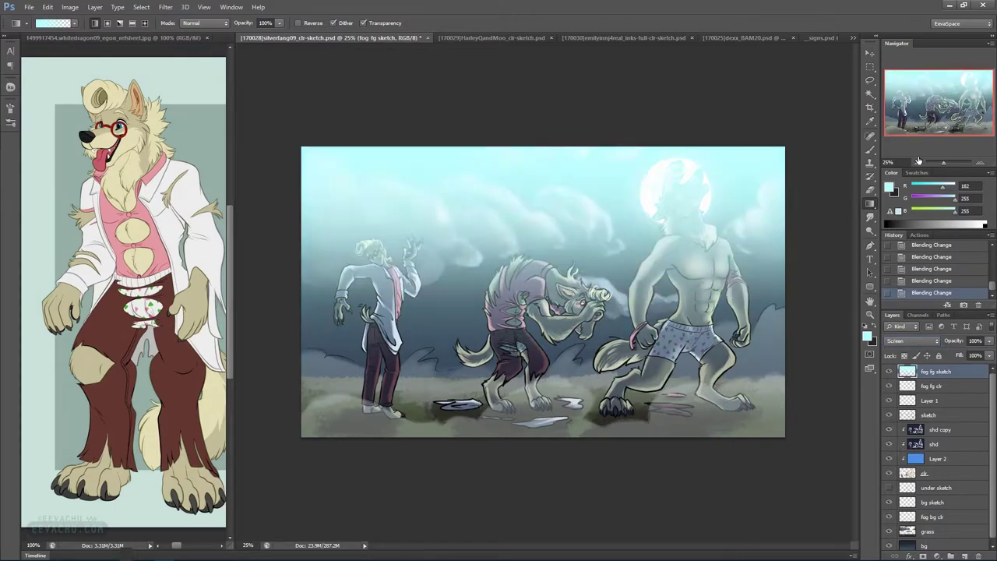
pyautogui.press('Down')
# Roll the history back to before the gradients and add a new layer above fog fg sketch
pyautogui.moveTo(993, 287)
pyautogui.mouseDown()
pyautogui.moveTo(993, 256)
pyautogui.moveTo(994, 267)
pyautogui.mouseUp()
pyautogui.click(963, 270)
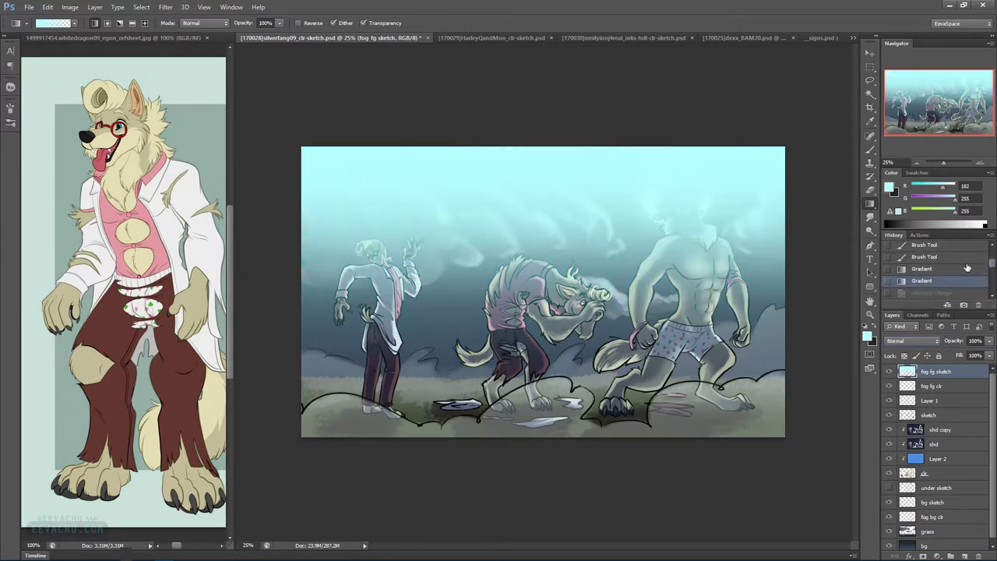
pyautogui.click(967, 258)
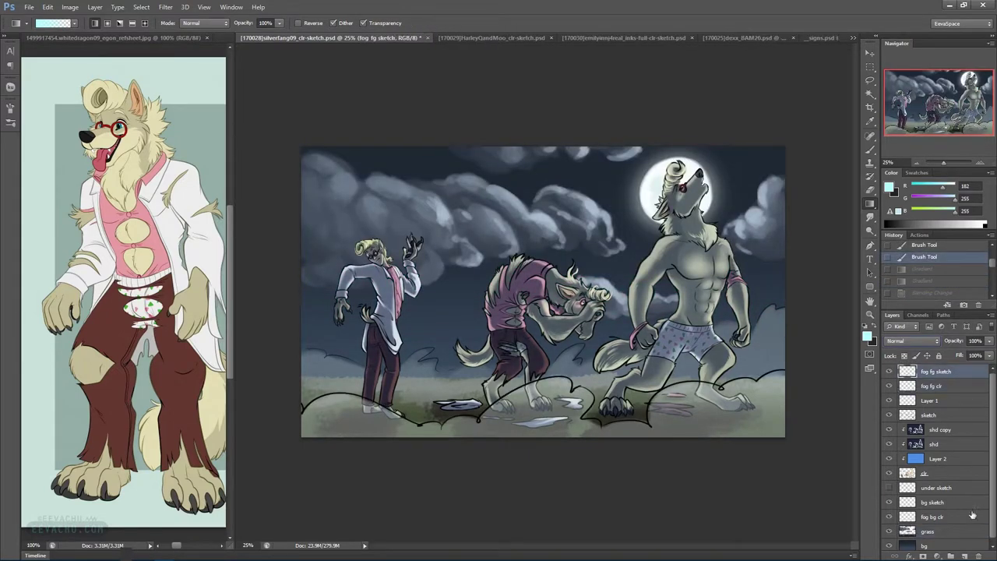
pyautogui.click(964, 555)
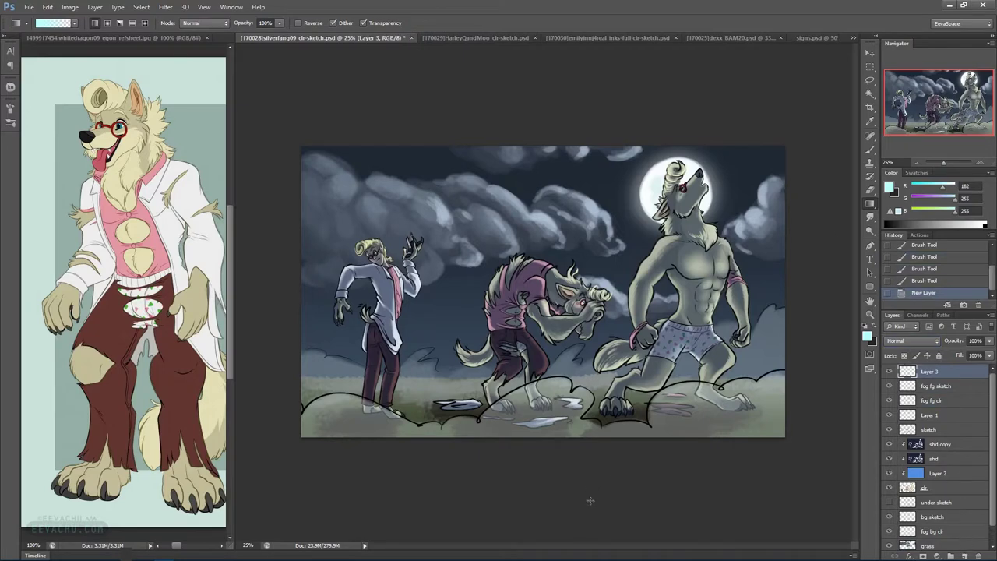
# Draw two pale cyan-to-transparent gradients from the top of the sky downwards on Layer 3
pyautogui.moveTo(567, 131); pyautogui.dragTo(561, 271)
pyautogui.moveTo(712, 110); pyautogui.dragTo(644, 320)
# Try blending modes on Layer 3, from Dissolve through Color Burn, Darker Color, Linear Dodge (Add), Soft Light and Linear Light to Divide
pyautogui.click(901, 341)
pyautogui.click(899, 341)
pyautogui.press('Down')
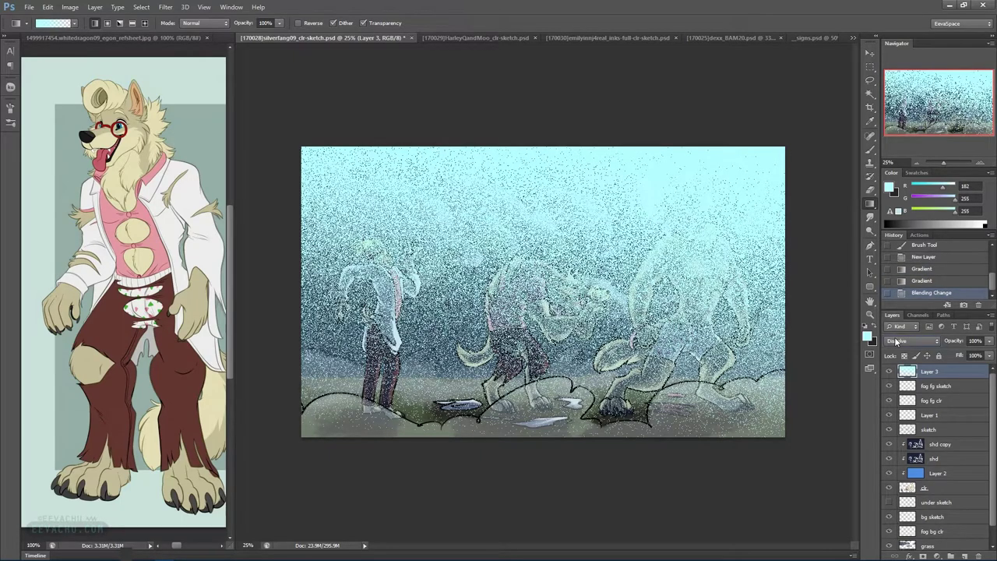
pyautogui.press('Down')
pyautogui.press('Down')
pyautogui.press('Down')
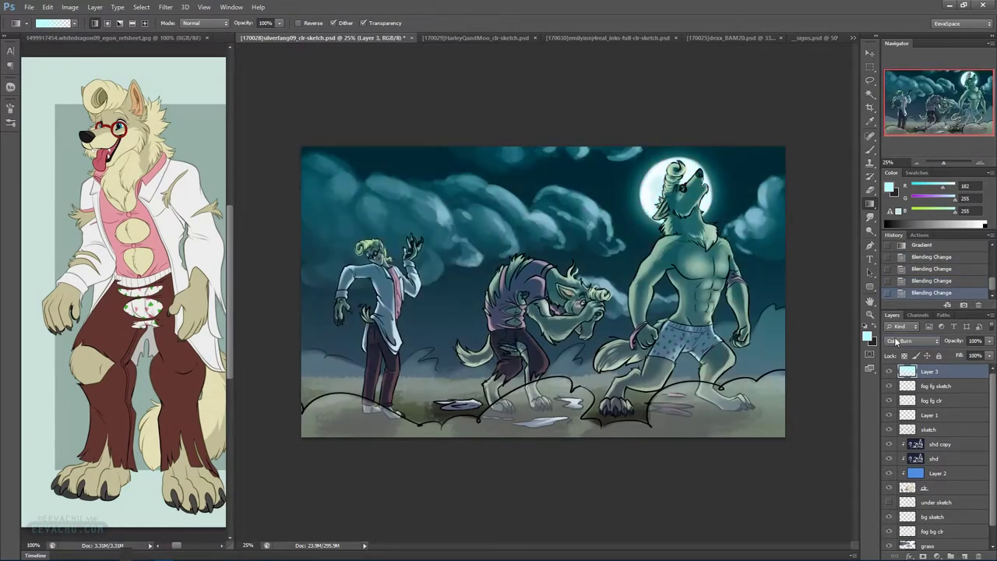
pyautogui.press('Down')
pyautogui.press('Down')
pyautogui.press('Down')
pyautogui.press('Up')
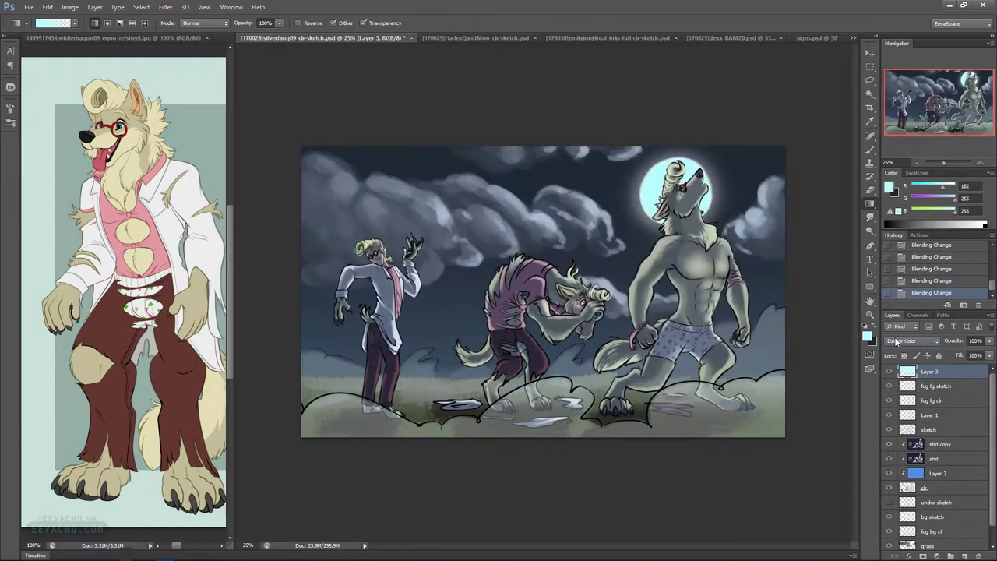
pyautogui.press('Down')
pyautogui.press('Down')
pyautogui.press('Down')
pyautogui.press('Down')
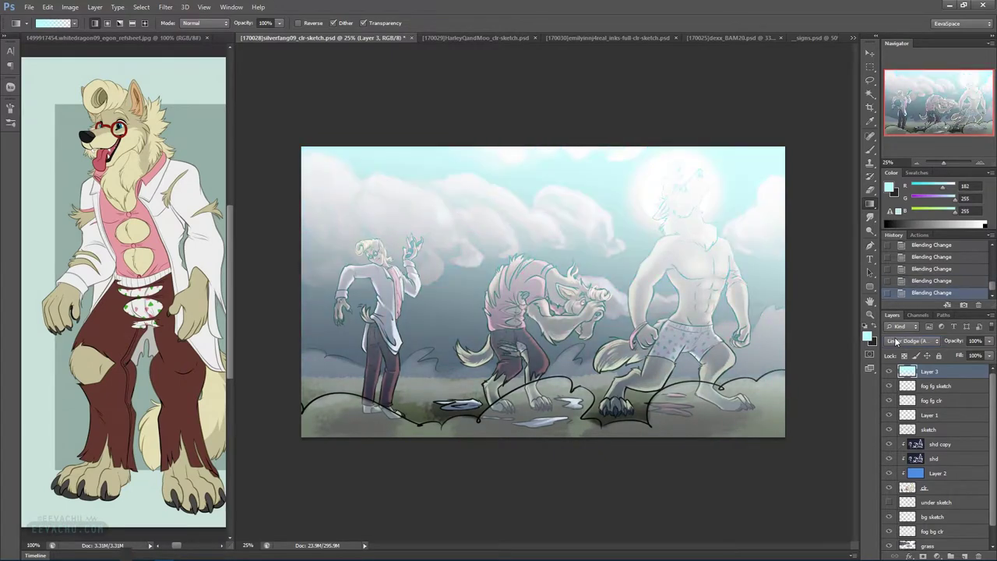
pyautogui.press('Down')
pyautogui.press('Down')
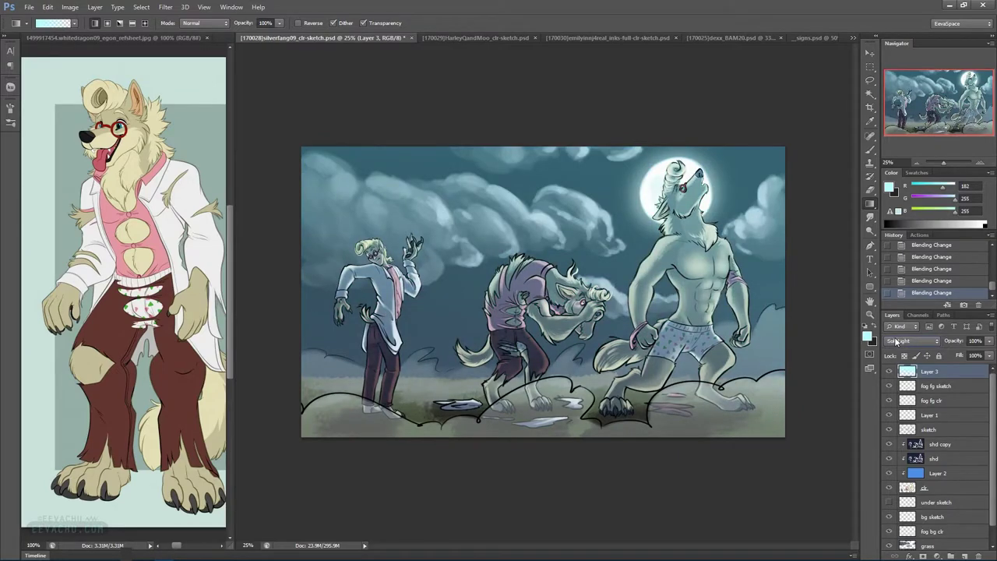
pyautogui.press('Down')
pyautogui.press('Down')
pyautogui.press('Down')
pyautogui.press('Down')
pyautogui.press('Down')
pyautogui.press('Down')
pyautogui.press('Down')
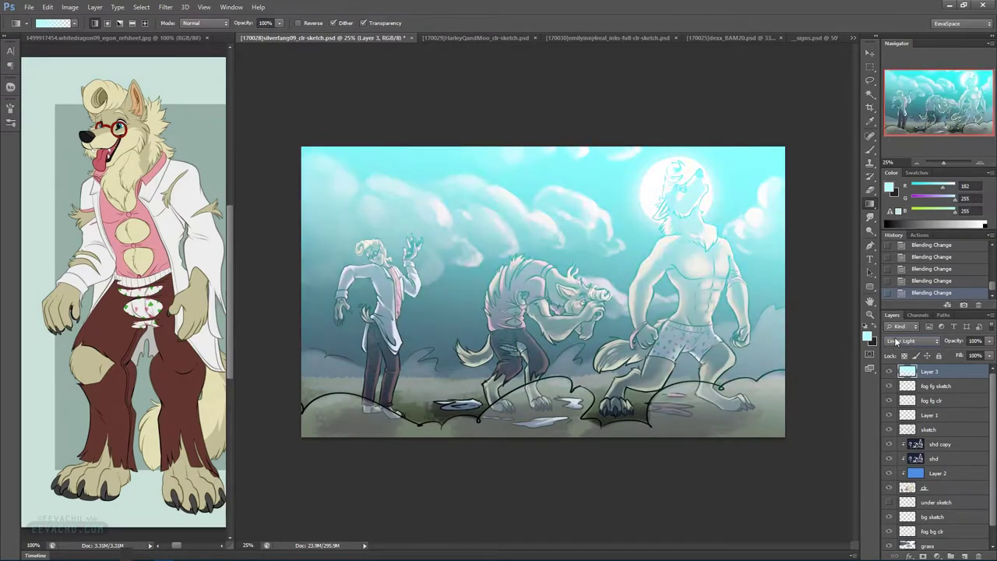
pyautogui.press('Down')
pyautogui.press('Down')
pyautogui.press('Down')
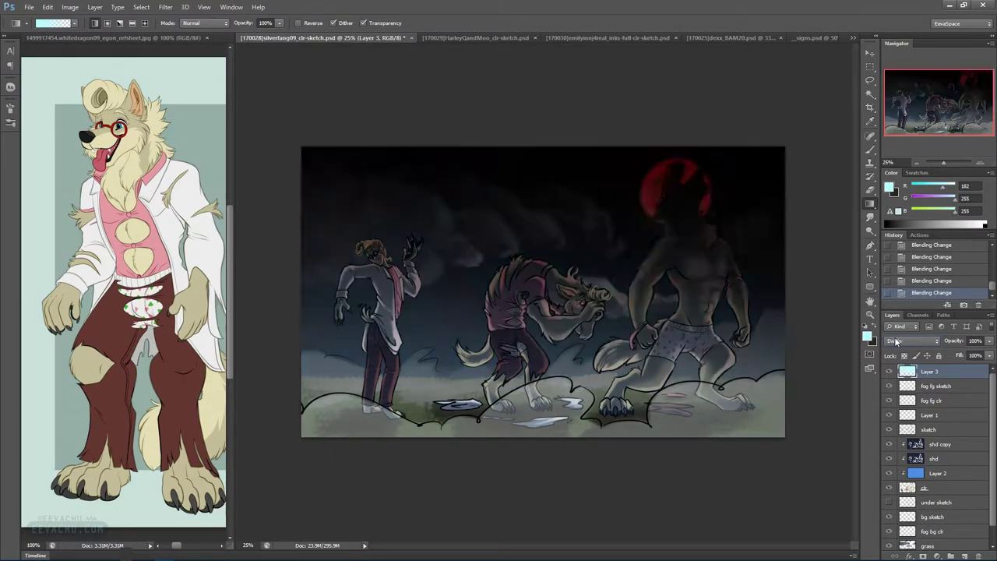
pyautogui.press('Up')
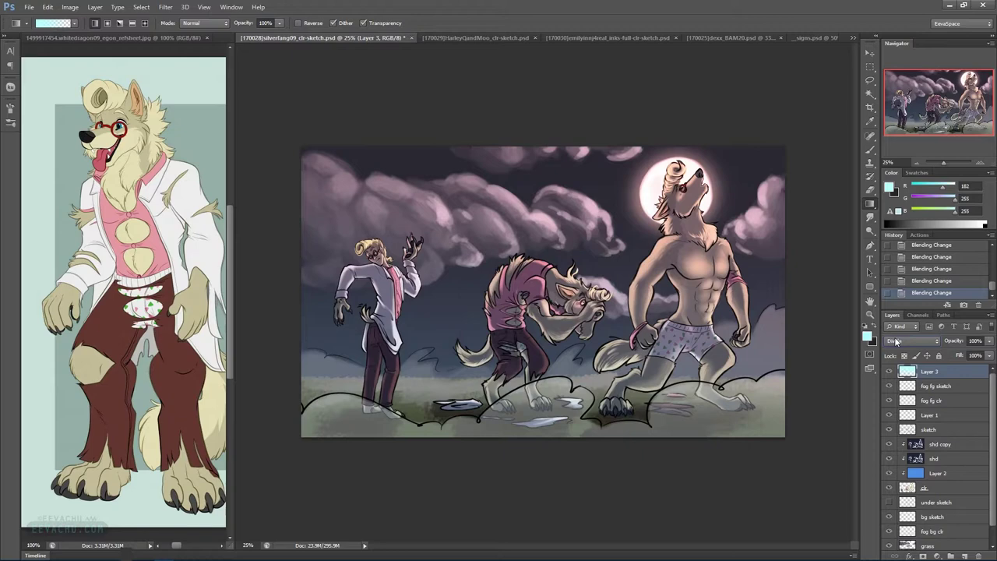
# Set Layer 3 to the Soft Light blending mode at 52% opacity
pyautogui.click(896, 340)
pyautogui.click(906, 214)
pyautogui.moveTo(990, 340); pyautogui.dragTo(963, 352)
# Reset the brush colours and mix a dark blue foreground colour, RGB 0, 73, 97
pyautogui.click(865, 331)
pyautogui.click(928, 211)
pyautogui.click(925, 199)
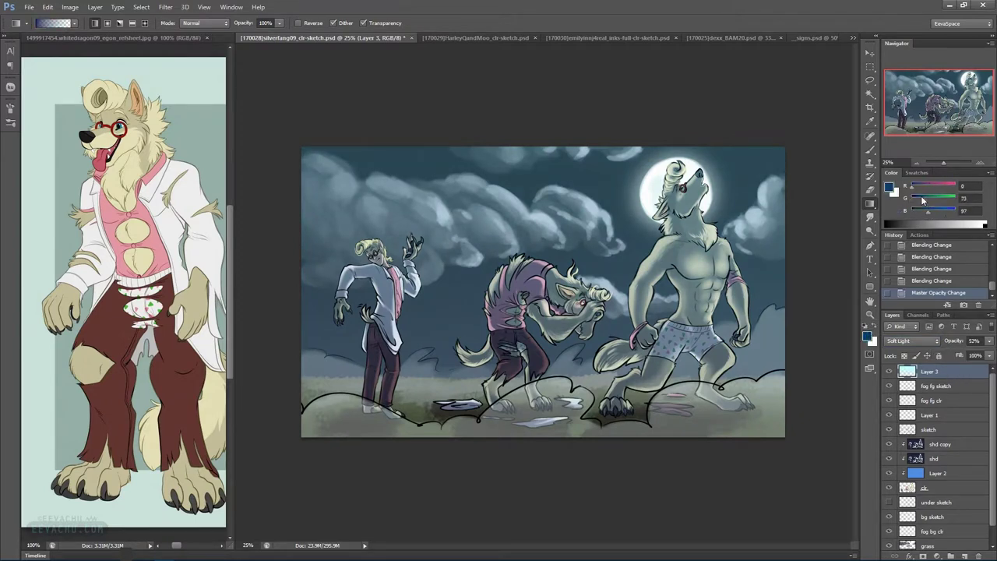
# Add a new layer above fog fg sketch and draw dark blue-to-transparent gradients upwards from the picture's lower left and bottom edge
pyautogui.click(937, 387)
pyautogui.click(964, 556)
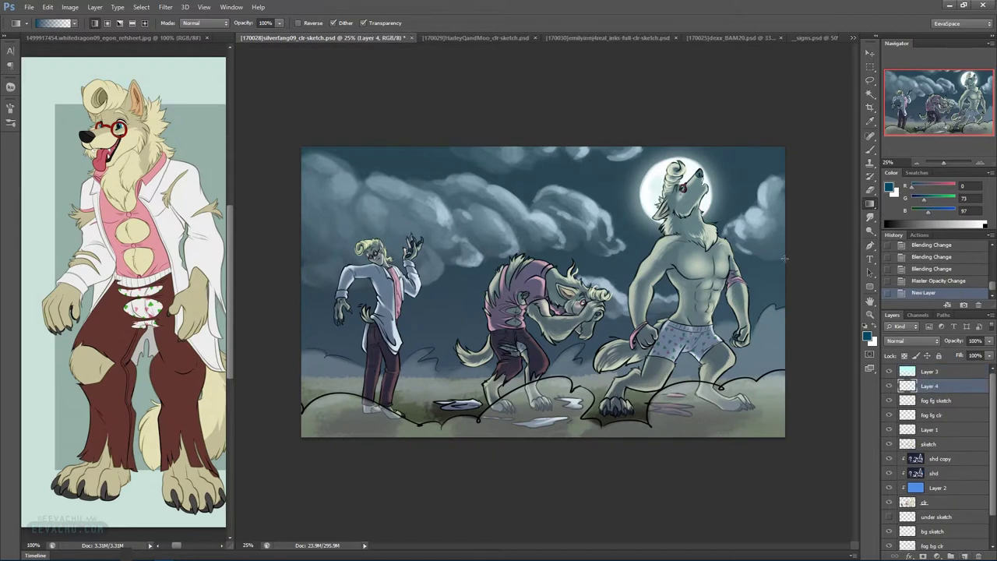
pyautogui.moveTo(373, 506); pyautogui.dragTo(772, 139)
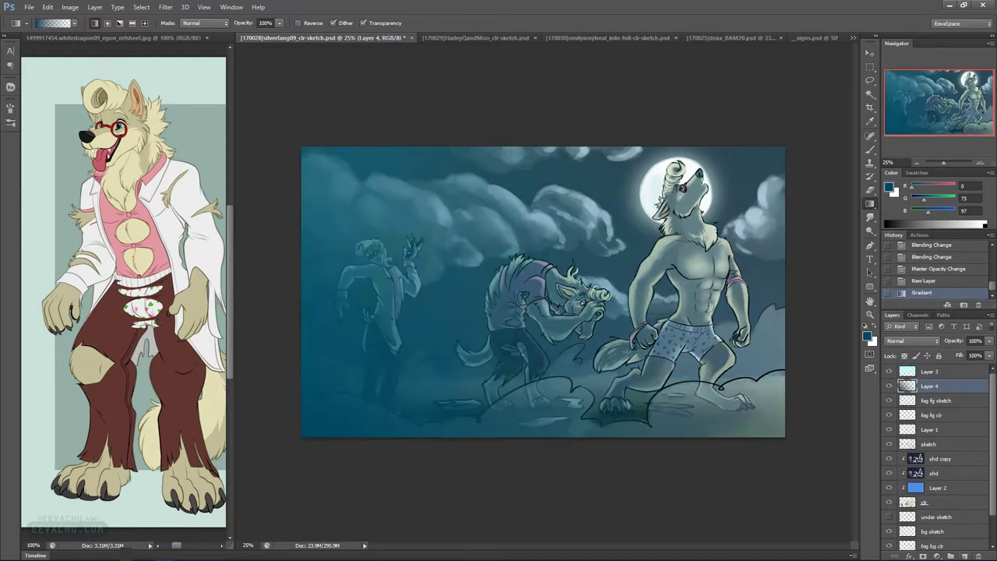
pyautogui.moveTo(597, 498); pyautogui.dragTo(638, 236)
# Try blending modes such as Color Dodge, Overlay, Hard Light, Pin Light, Exclusion, Luminosity and Subtract on Layer 4, ending on Normal
pyautogui.scroll(-1, 911, 340)
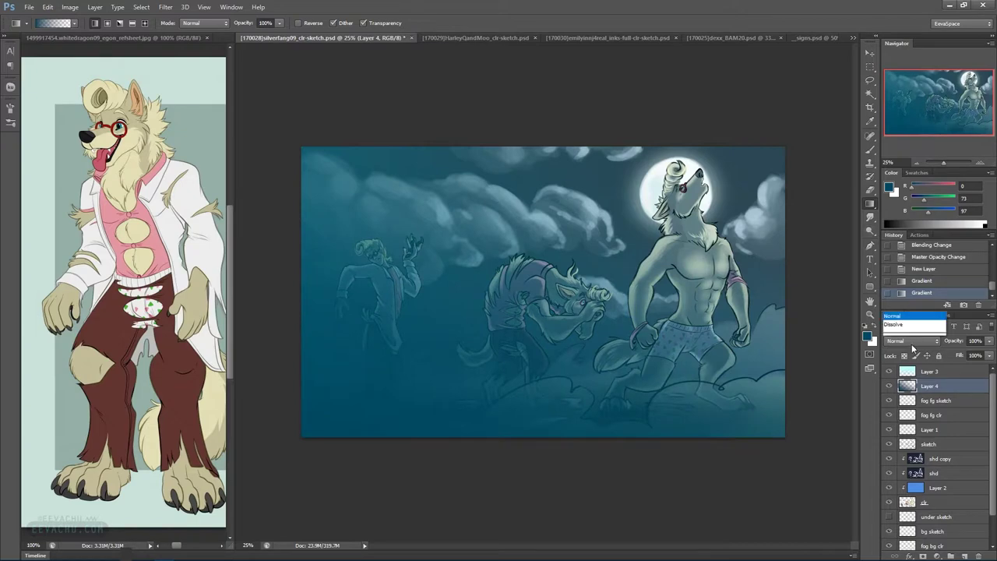
pyautogui.scroll(-5, 910, 340)
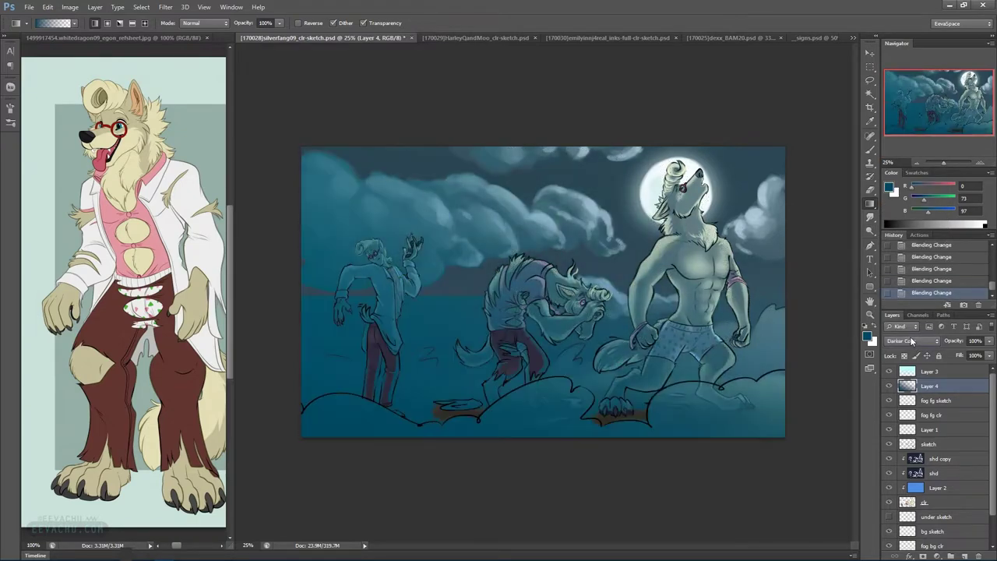
pyautogui.scroll(-3, 910, 340)
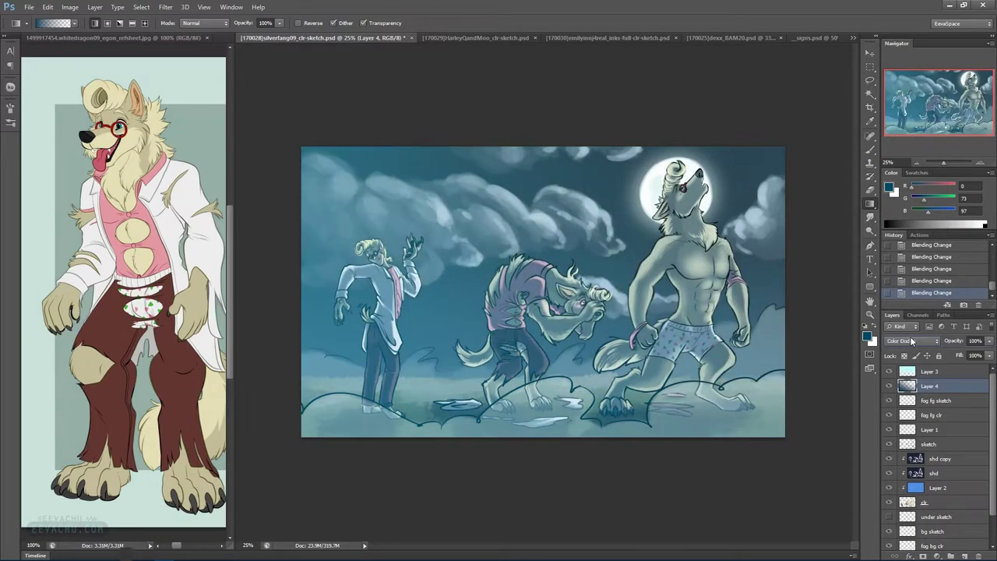
pyautogui.scroll(-3, 910, 341)
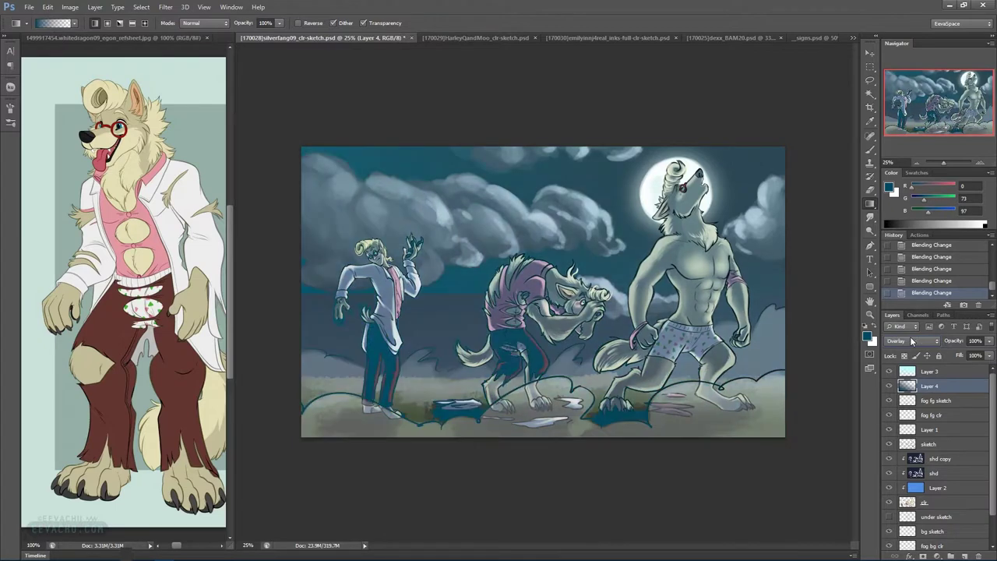
pyautogui.scroll(-1, 910, 341)
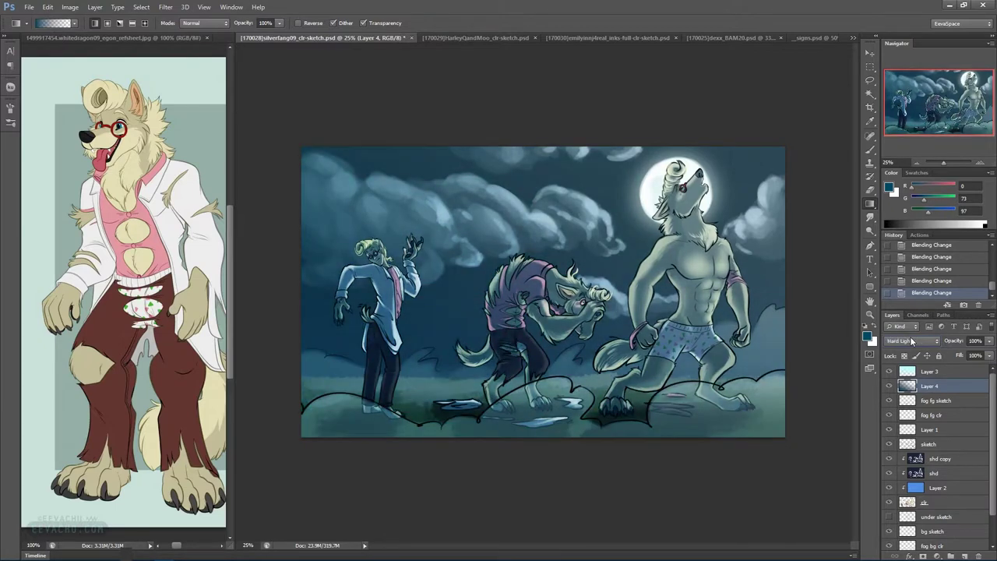
pyautogui.scroll(-4, 910, 340)
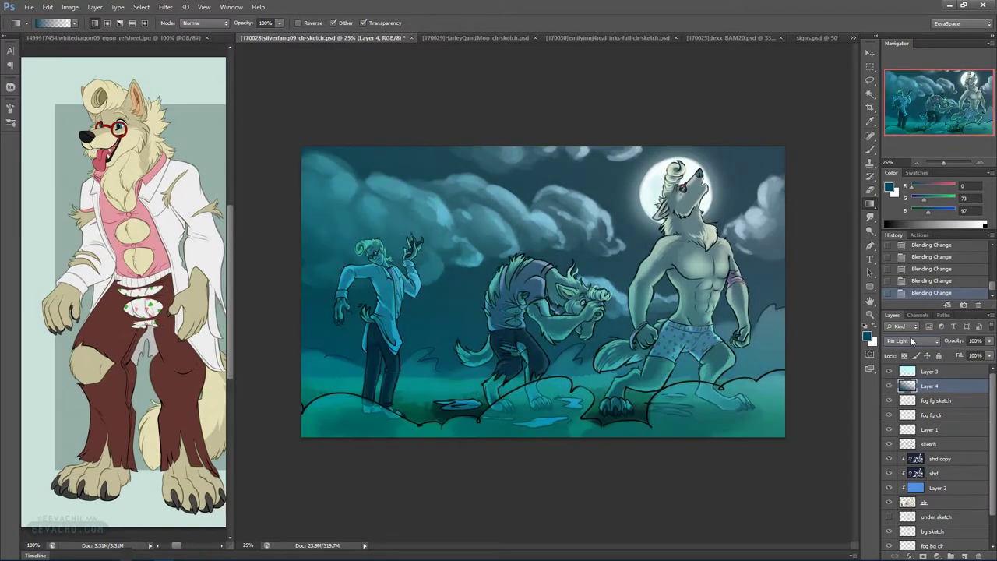
pyautogui.scroll(-2, 910, 340)
pyautogui.scroll(-2, 910, 341)
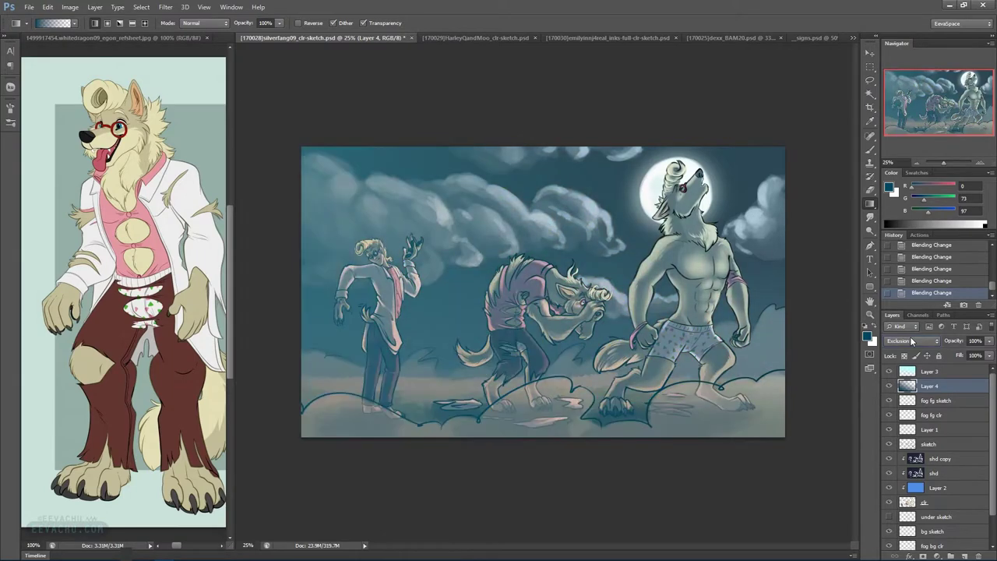
pyautogui.scroll(-2, 910, 341)
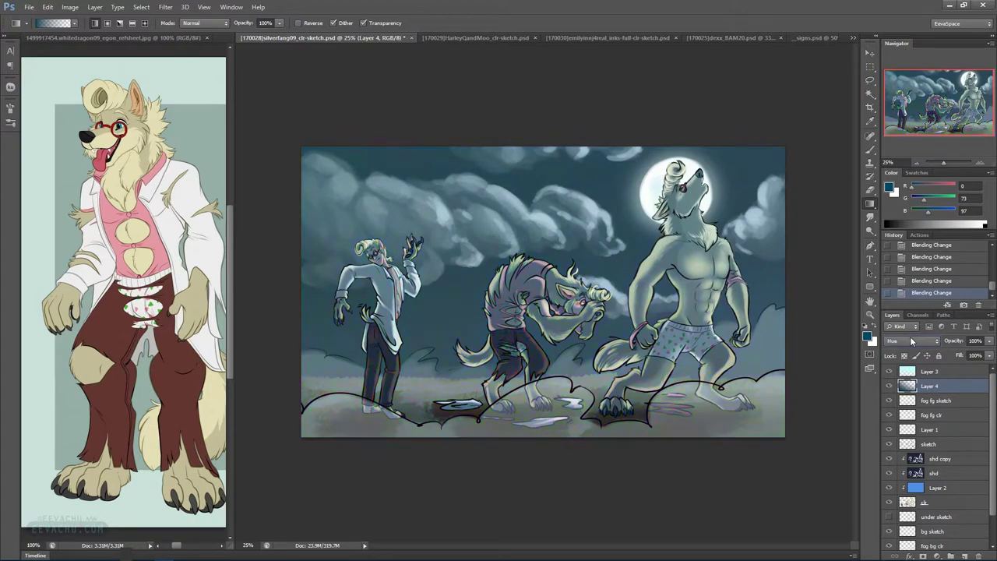
pyautogui.scroll(-1, 910, 340)
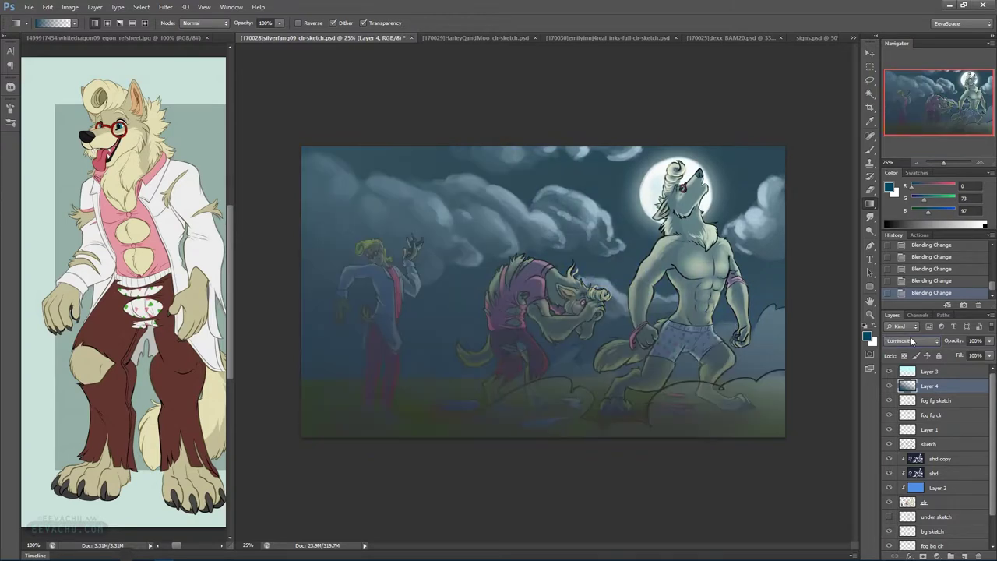
pyautogui.scroll(1, 912, 341)
pyautogui.scroll(2, 910, 340)
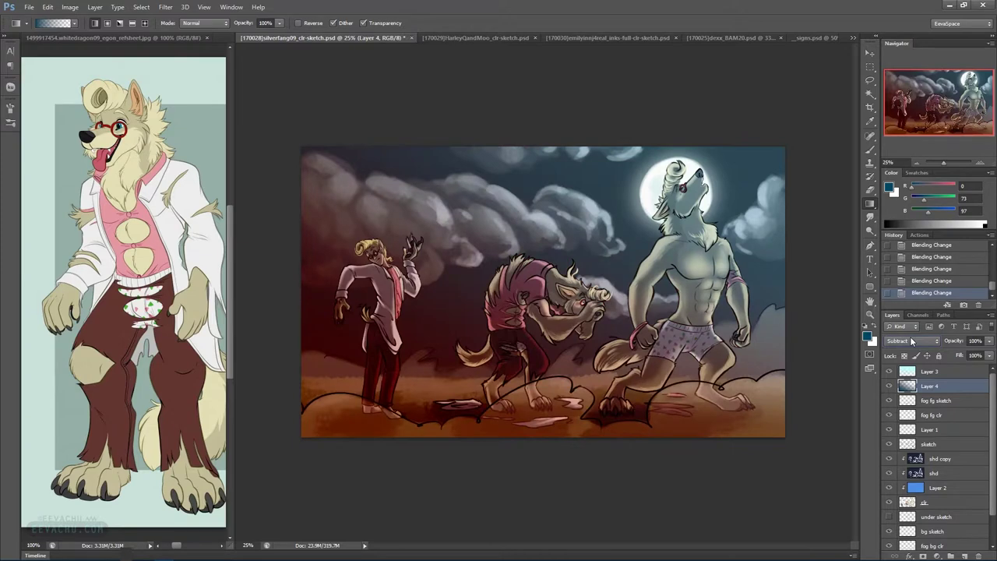
pyautogui.scroll(4, 910, 337)
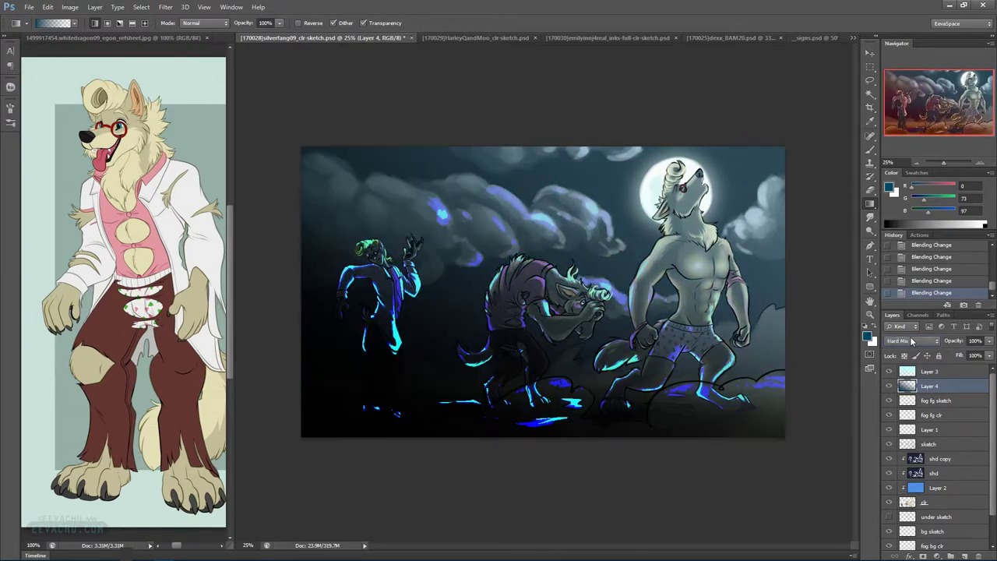
pyautogui.scroll(5, 910, 336)
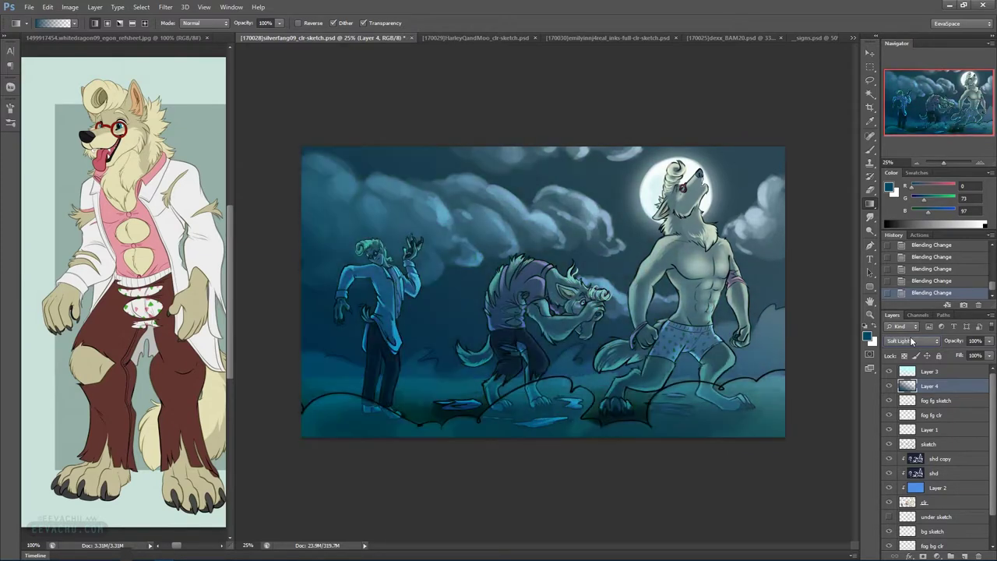
pyautogui.scroll(3, 910, 337)
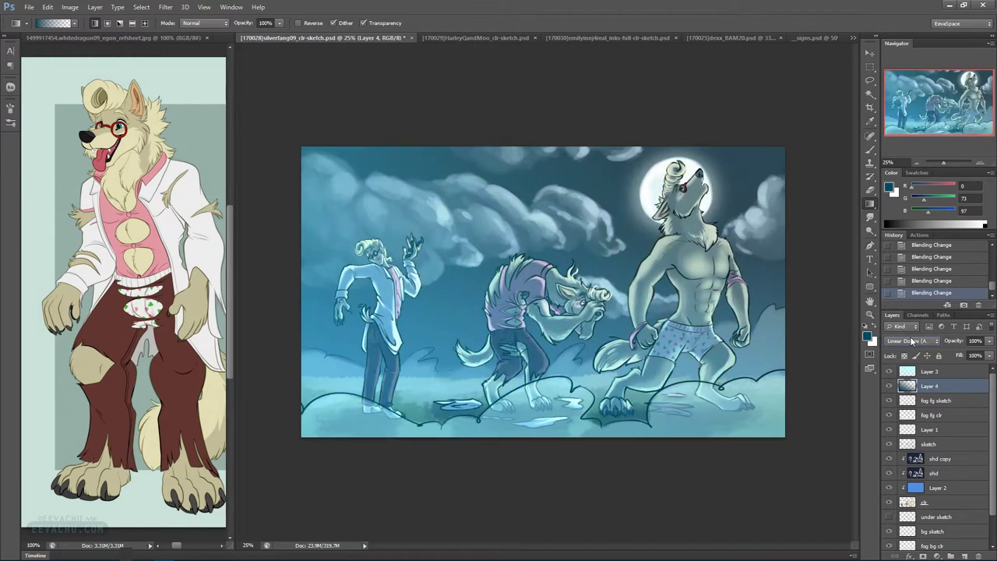
pyautogui.scroll(3, 910, 337)
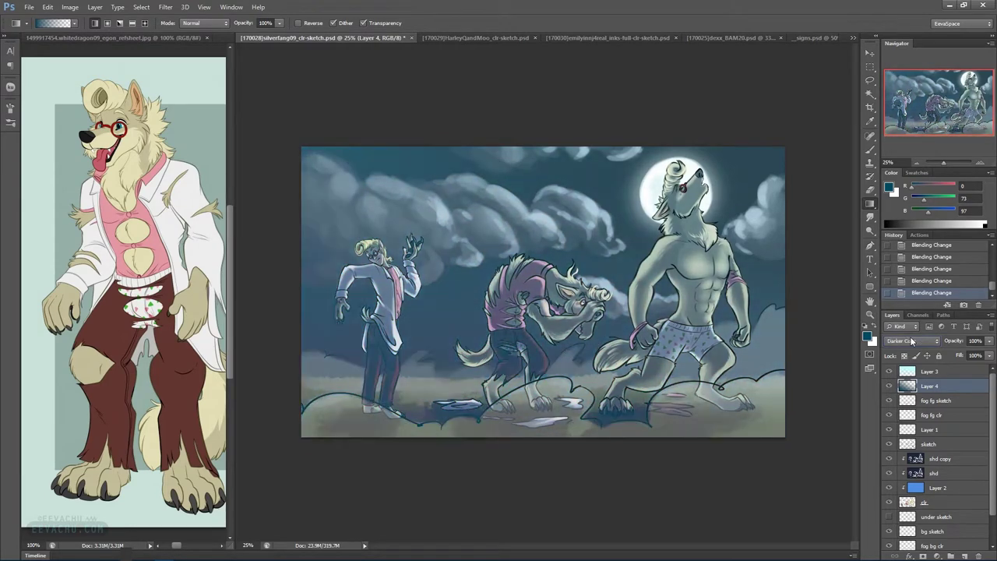
pyautogui.scroll(-1, 910, 336)
pyautogui.scroll(5, 910, 336)
pyautogui.scroll(1, 910, 336)
pyautogui.scroll(1, 910, 337)
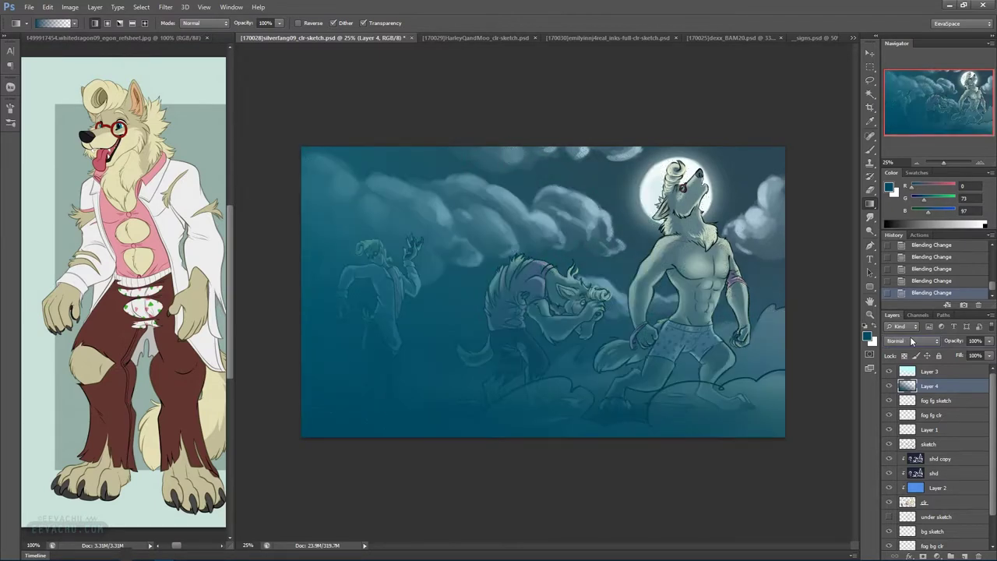
# Set the foreground colour's red value to 36 and switch to the Rectangular Marquee tool
pyautogui.click(924, 187)
pyautogui.click(917, 187)
pyautogui.click(872, 68)
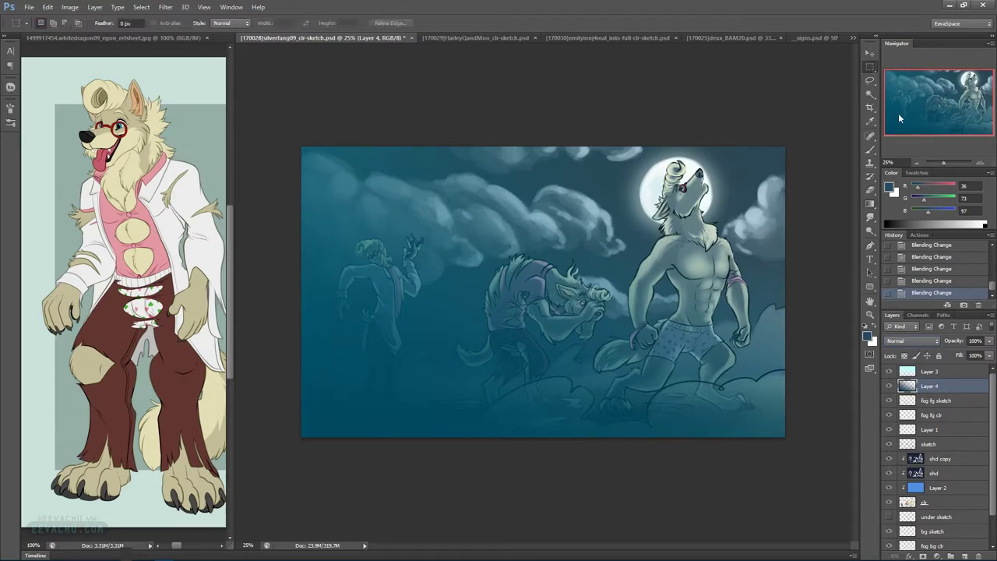
# Shift the hue of Layer 4's gradient from blue to purple with Hue/Saturation
pyautogui.hotkey('ctrl', 'u')
pyautogui.moveTo(733, 387); pyautogui.dragTo(762, 387)
pyautogui.click(837, 337)
# Try blending modes such as Lighten, Screen, Soft Light, Pin Light, Divide, Hue and Luminosity on the purple gradient of Layer 4
pyautogui.press('m')
pyautogui.hotkey('shift', '+')
pyautogui.hotkey('shift', '+')
pyautogui.hotkey('shift', '+')
pyautogui.hotkey('shift', '+')
pyautogui.hotkey('shift', '+')
pyautogui.hotkey('shift', '+')
pyautogui.hotkey('shift', '+')
pyautogui.hotkey('shift', '+')
pyautogui.hotkey('shift', '+')
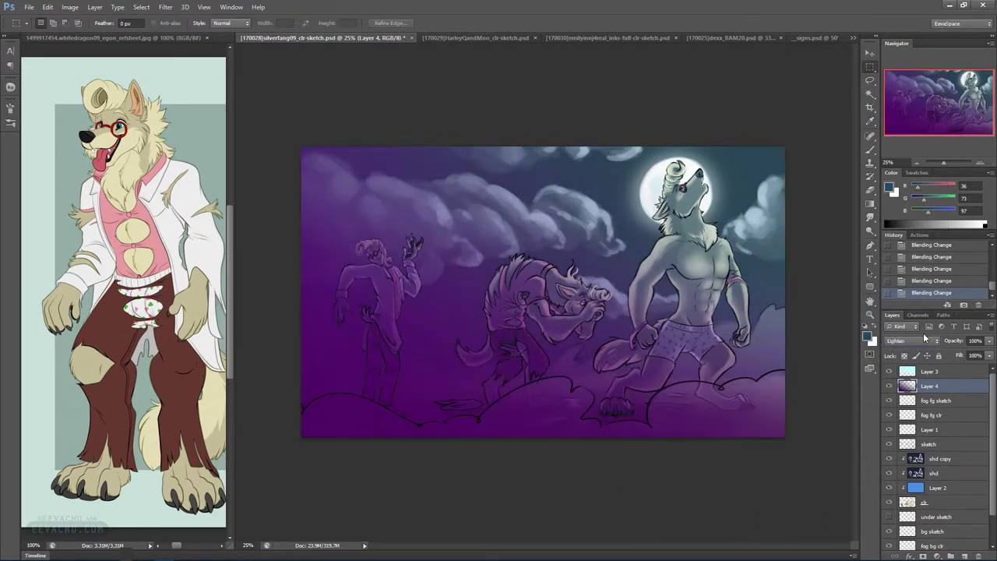
pyautogui.hotkey('shift', '+')
pyautogui.hotkey('shift', '+')
pyautogui.hotkey('shift', '+')
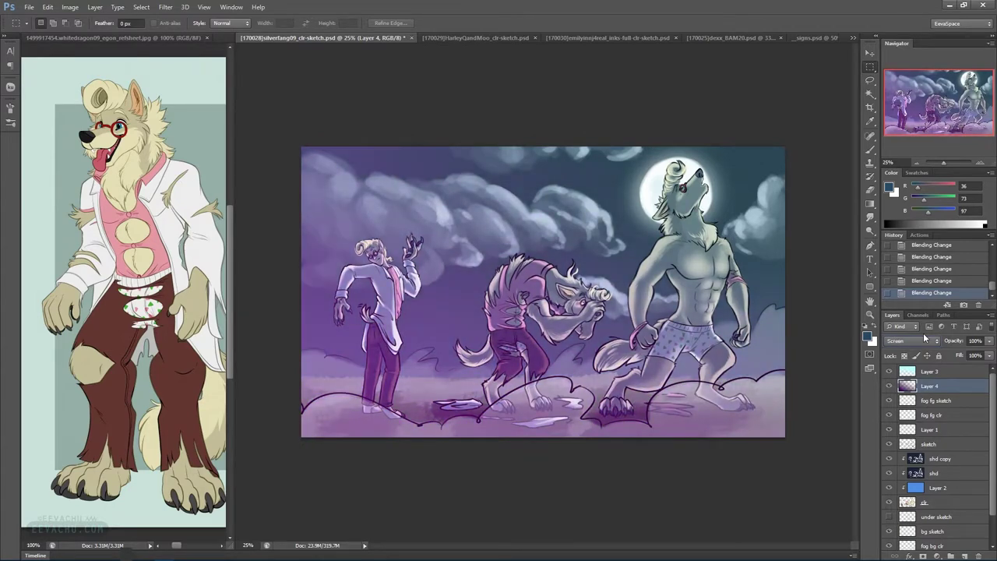
pyautogui.hotkey('shift', '+')
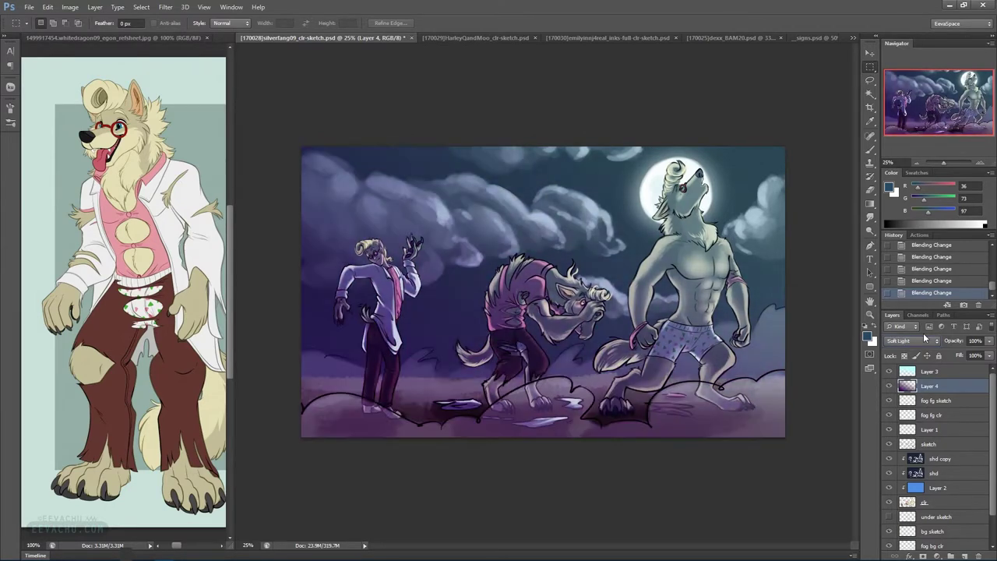
pyautogui.hotkey('shift', '+')
pyautogui.hotkey('shift', '+')
pyautogui.hotkey('shift', '+')
pyautogui.hotkey('shift', '+')
pyautogui.hotkey('shift', '+')
pyautogui.hotkey('shift', '+')
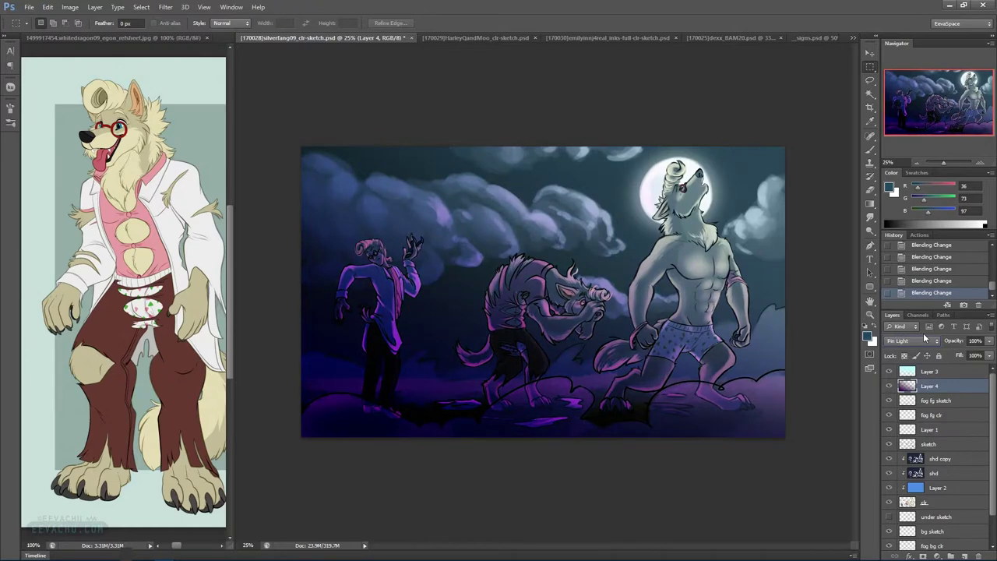
pyautogui.hotkey('shift', '+')
pyautogui.hotkey('shift', '+')
pyautogui.hotkey('shift', '+')
pyautogui.hotkey('shift', '+')
pyautogui.hotkey('shift', '+')
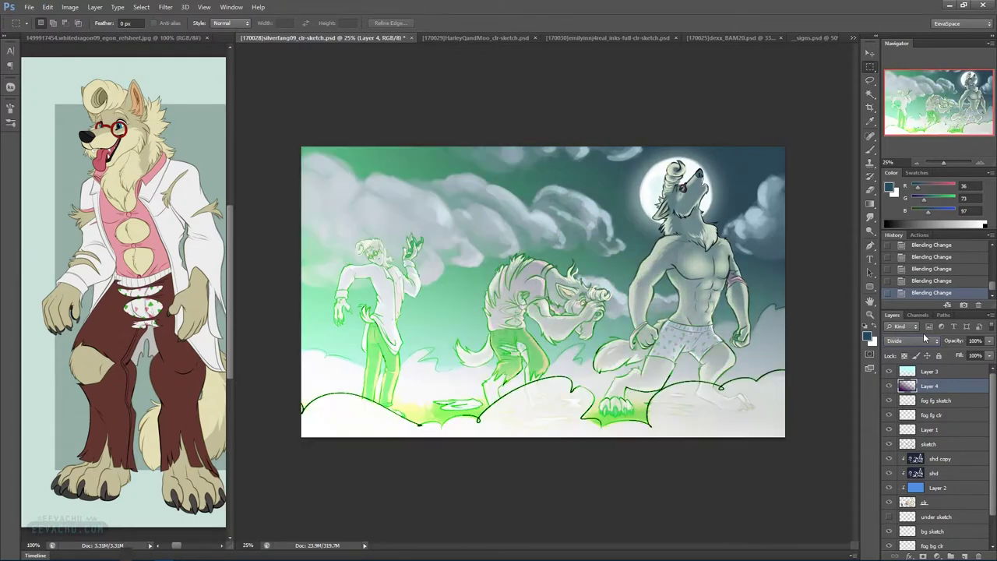
pyautogui.hotkey('shift', '-')
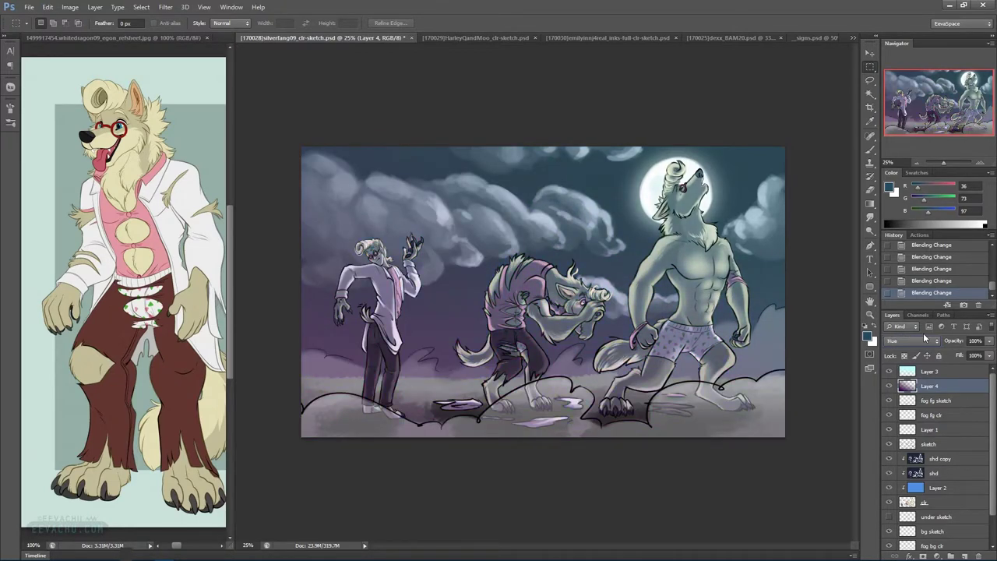
pyautogui.hotkey('shift', '+')
pyautogui.hotkey('shift', '+')
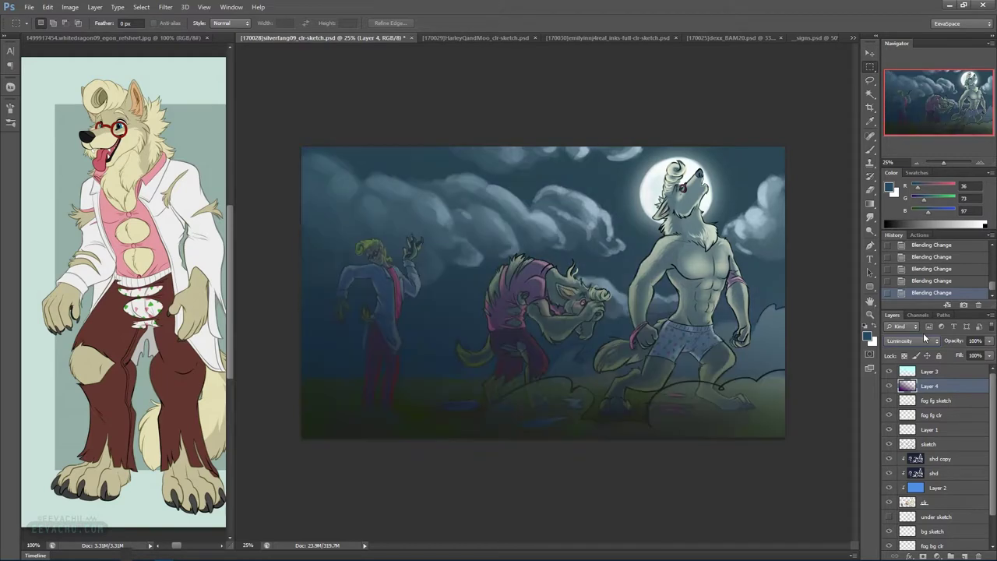
# Set Layer 4 to Soft Light at 27% opacity and compare the picture with Layer 3 hidden and shown
pyautogui.click(913, 342)
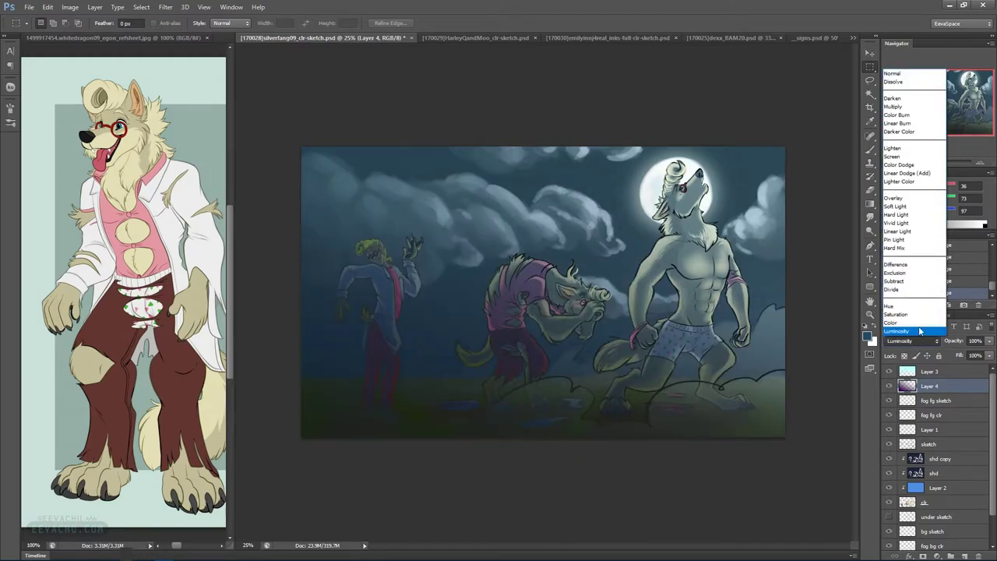
pyautogui.click(896, 207)
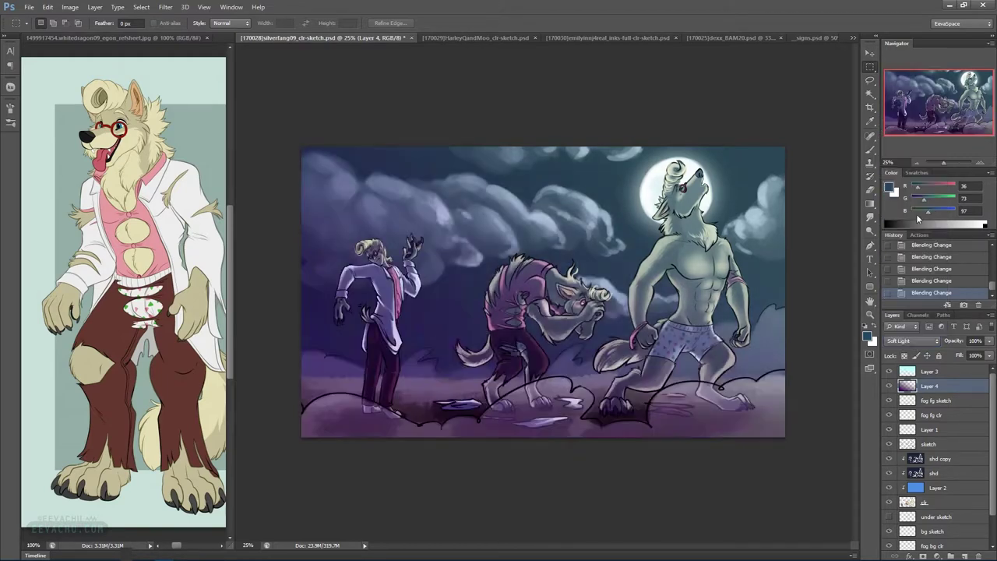
pyautogui.moveTo(952, 351); pyautogui.dragTo(948, 355)
pyautogui.click(890, 372)
pyautogui.click(889, 372)
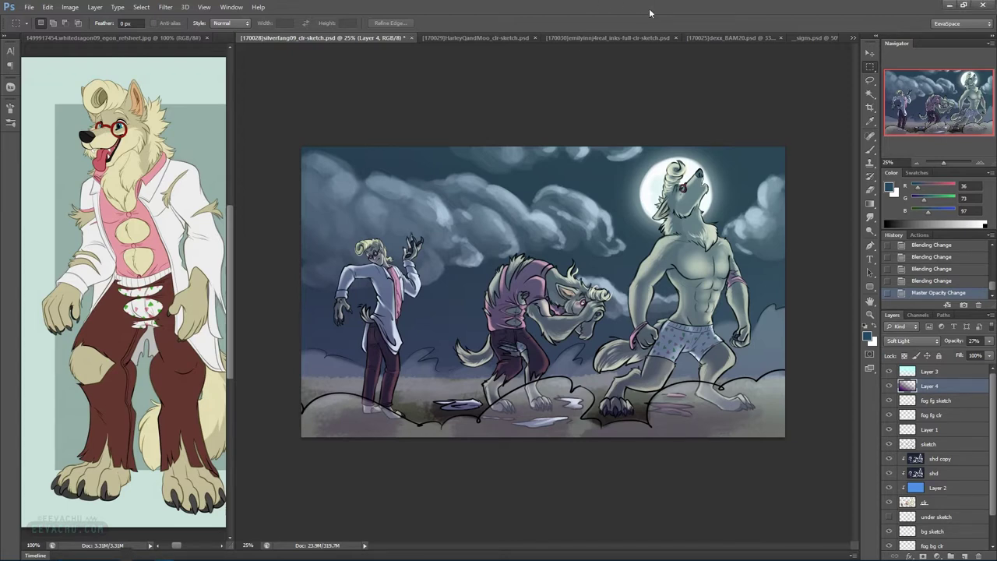
# Close the character reference sheet and check the whole picture at 33.33% zoom
pyautogui.click(205, 37)
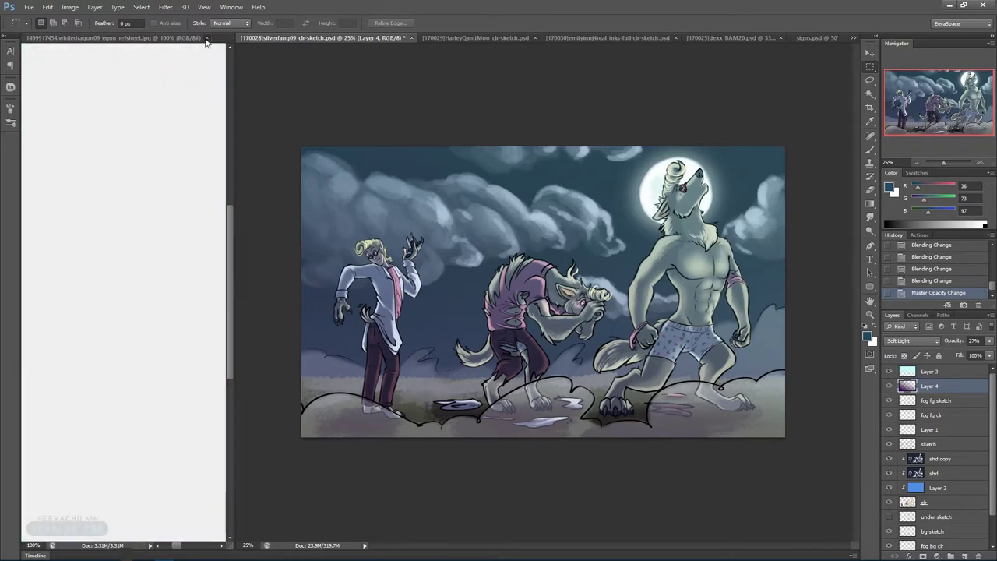
pyautogui.click(983, 163)
pyautogui.click(983, 164)
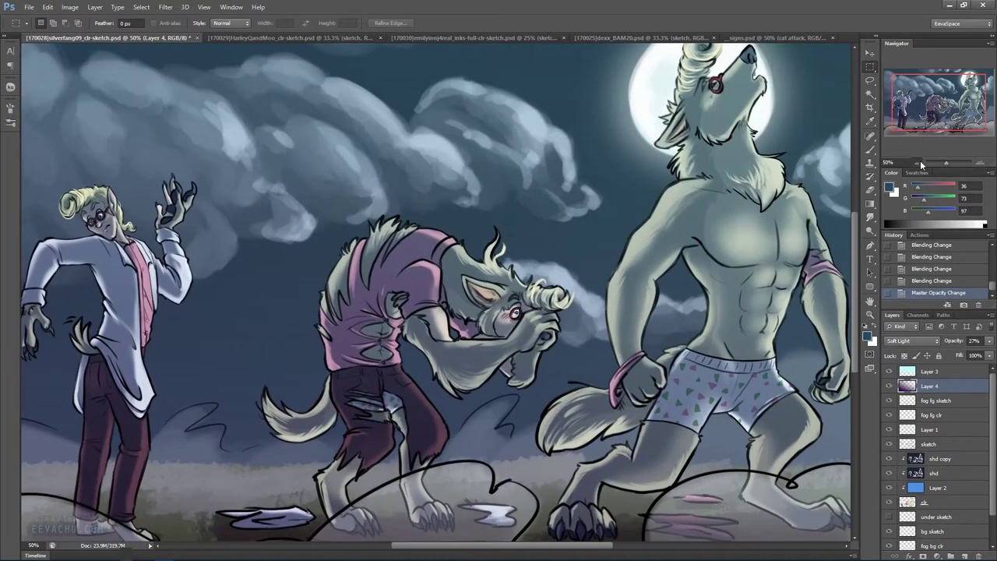
pyautogui.click(920, 160)
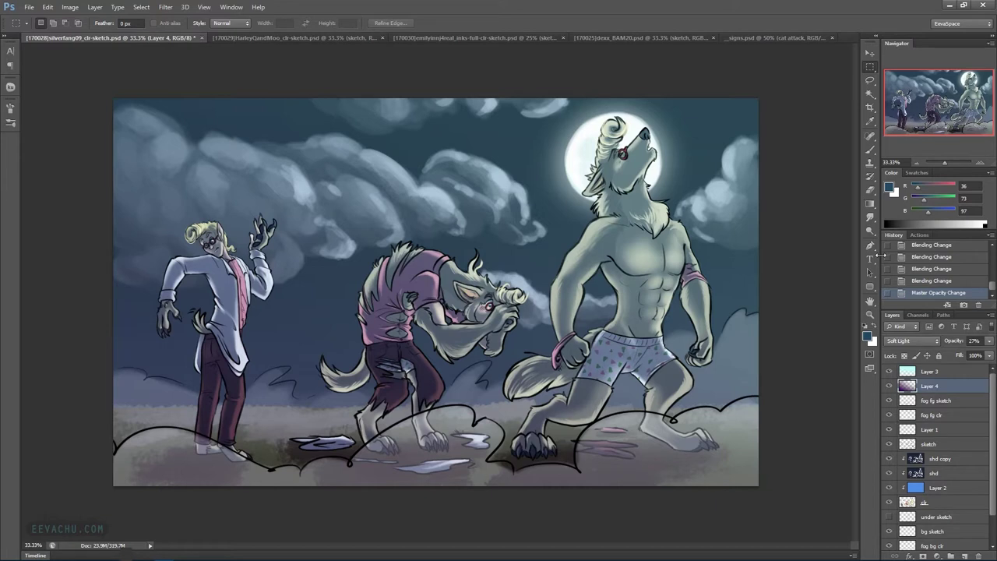
# Select all layers from bg up to Layer 3, duplicate them and merge the duplicates into one layer
pyautogui.scroll(-3, 951, 436)
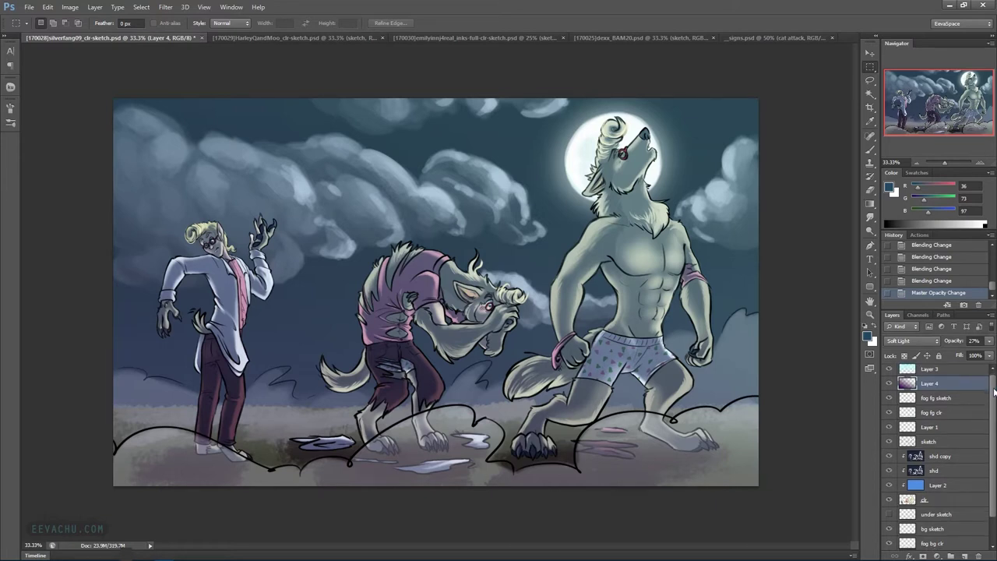
pyautogui.click(945, 438)
pyautogui.click(946, 450)
pyautogui.click(948, 439)
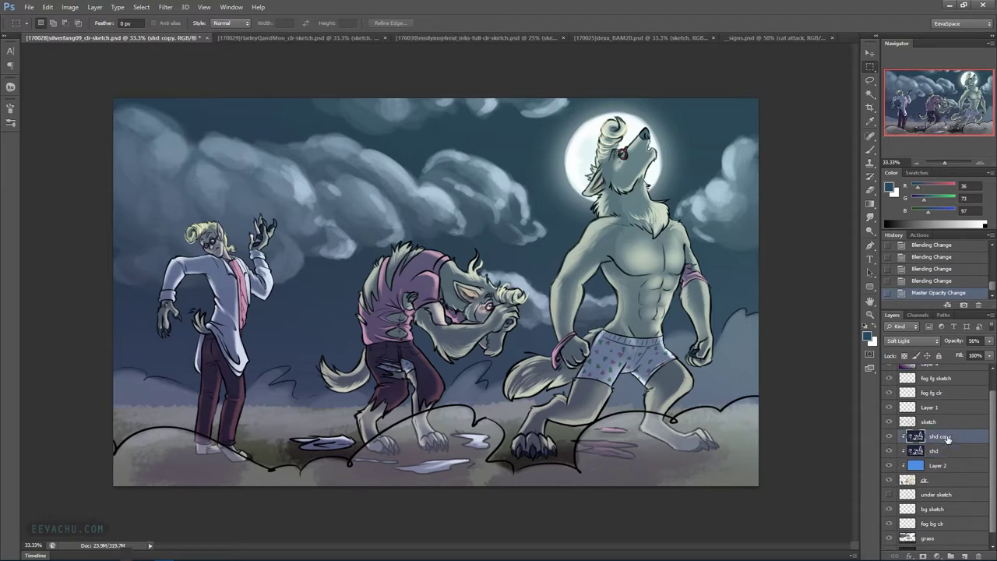
pyautogui.scroll(-1, 993, 436)
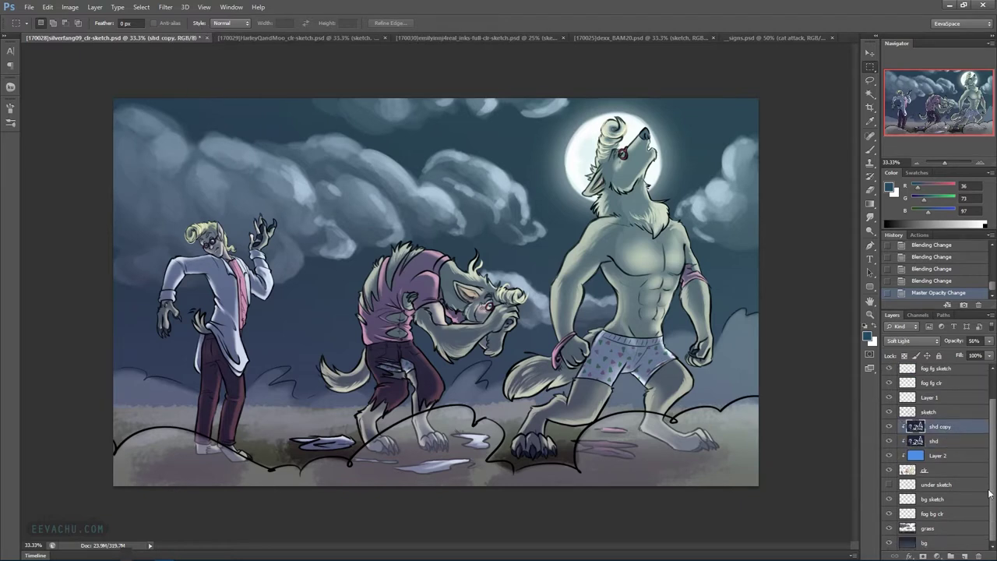
pyautogui.click(955, 544)
pyautogui.scroll(3, 988, 460)
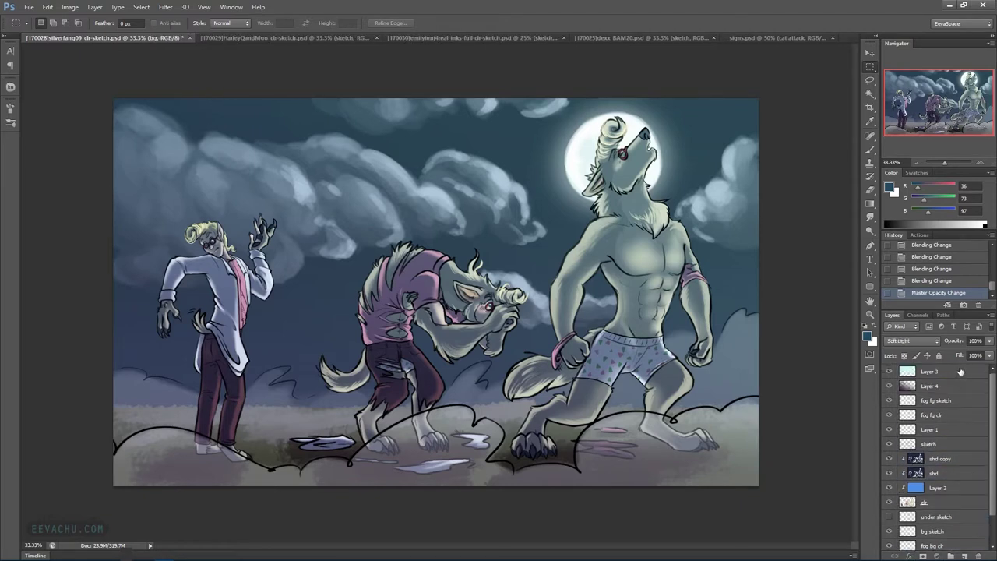
pyautogui.keyDown('shift'); pyautogui.click(961, 371); pyautogui.keyUp('shift')
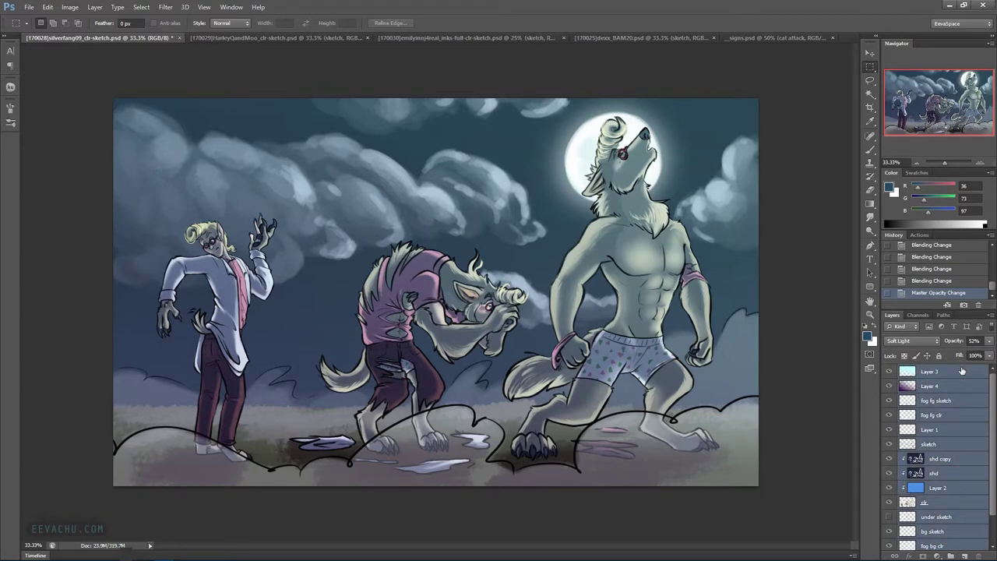
pyautogui.hotkey('ctrl', 'j')
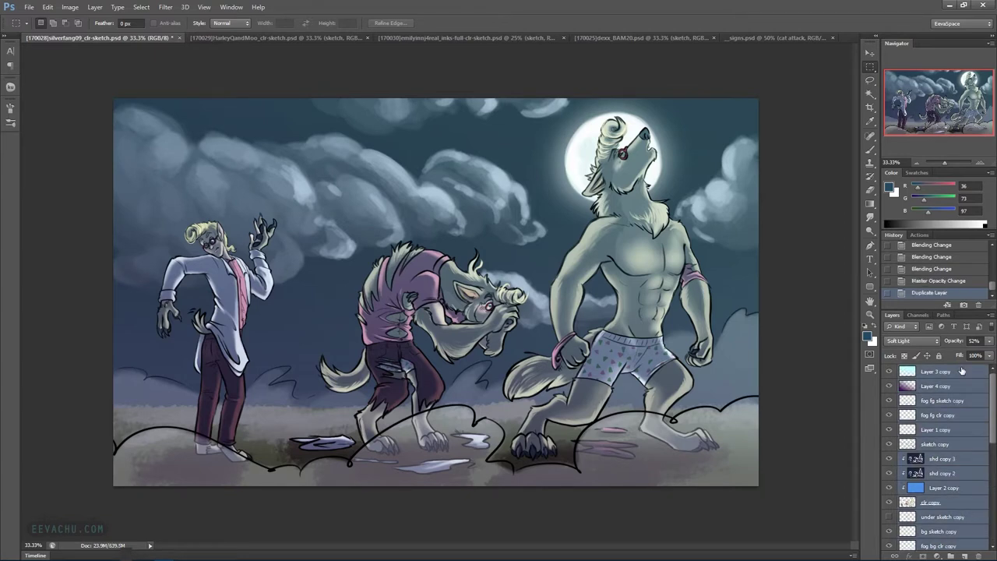
pyautogui.hotkey('ctrl', 'e')
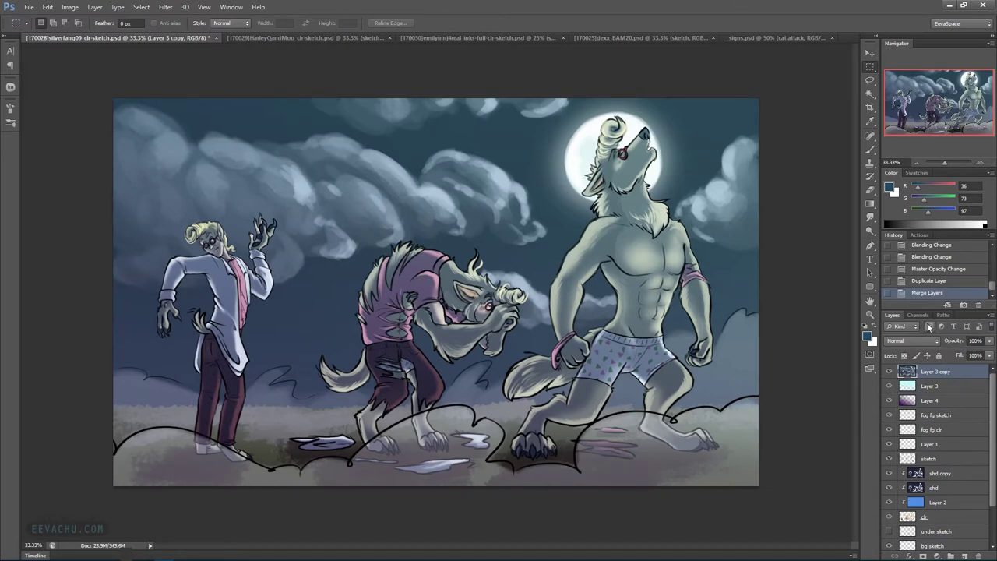
# Duplicate the merged picture layer and nudge the new copy slightly to the right
pyautogui.hotkey('ctrl', 'j')
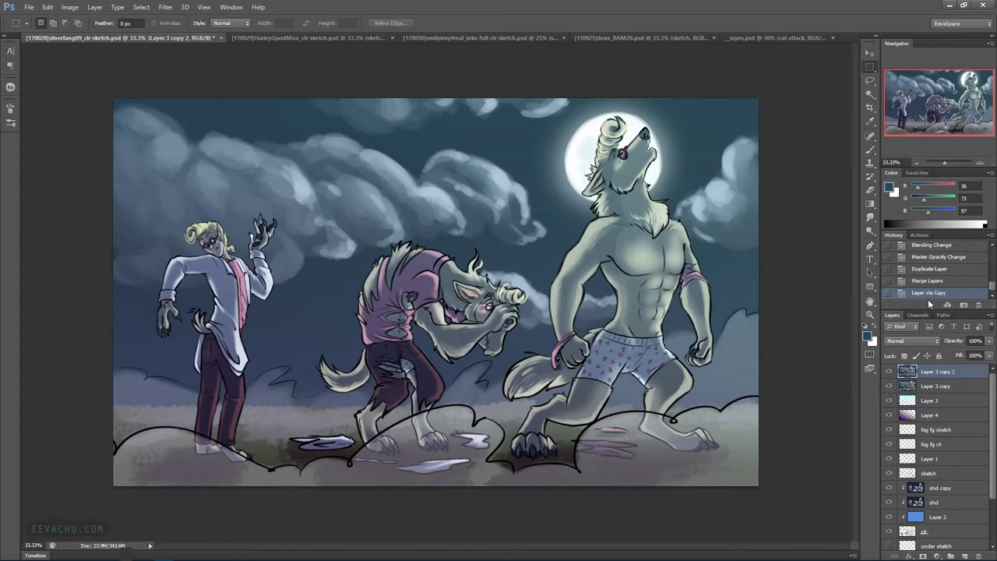
pyautogui.click(981, 165)
pyautogui.click(982, 165)
pyautogui.click(982, 164)
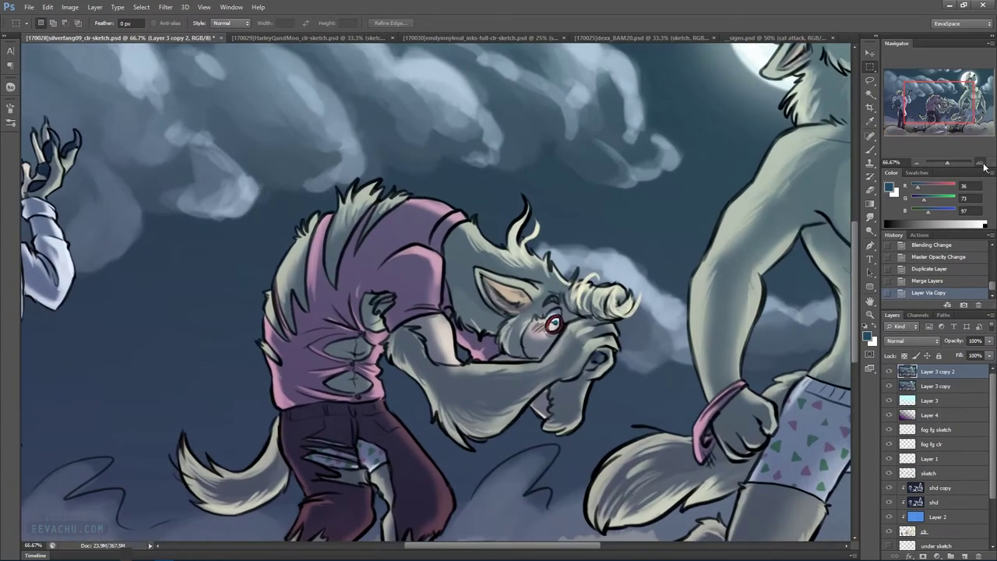
pyautogui.click(870, 53)
pyautogui.press('Right')
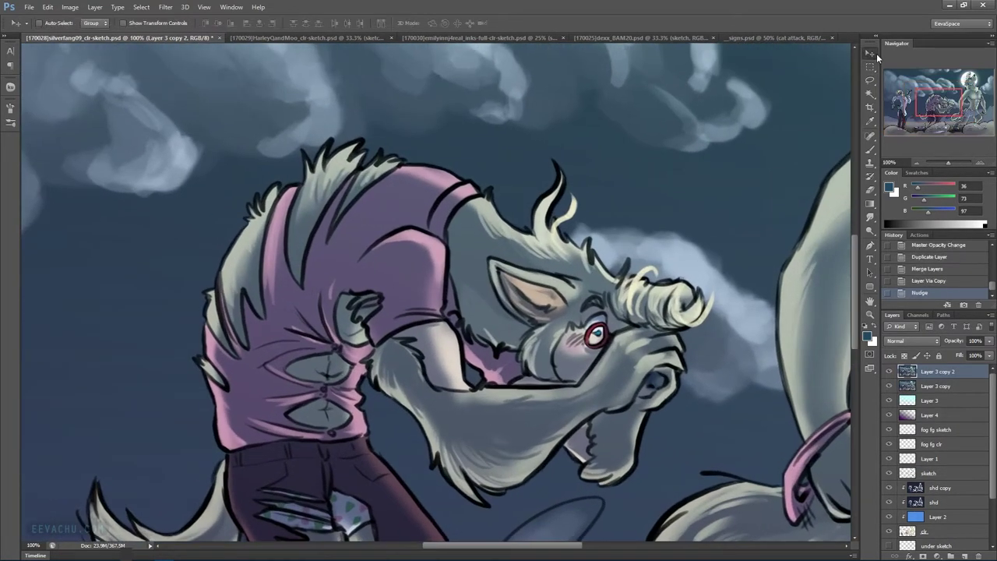
# Apply Layer 3 copy's red channel to the Red channel of Layer 3 copy 2 using Apply Image with Normal blending
pyautogui.click(917, 315)
pyautogui.click(921, 341)
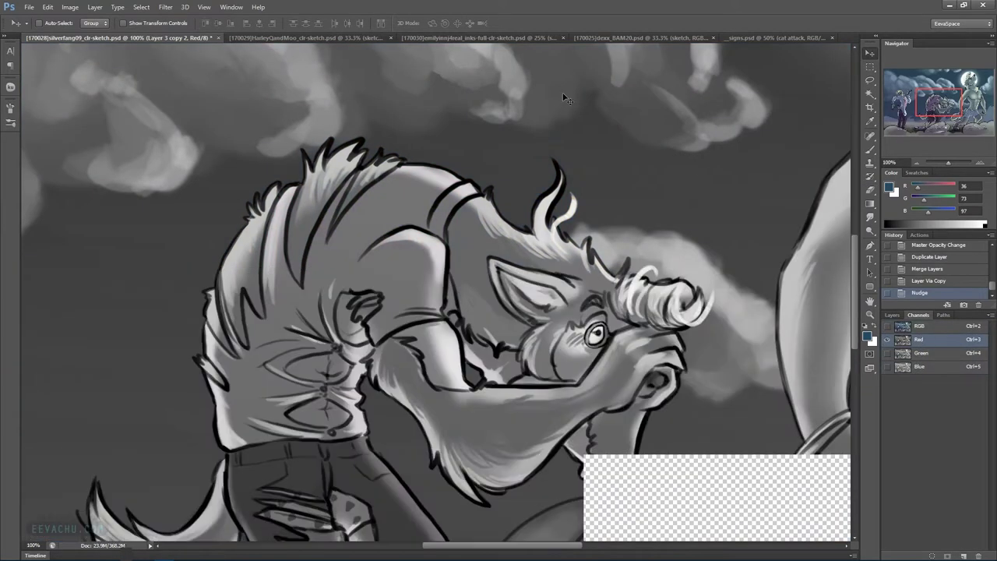
pyautogui.click(69, 7)
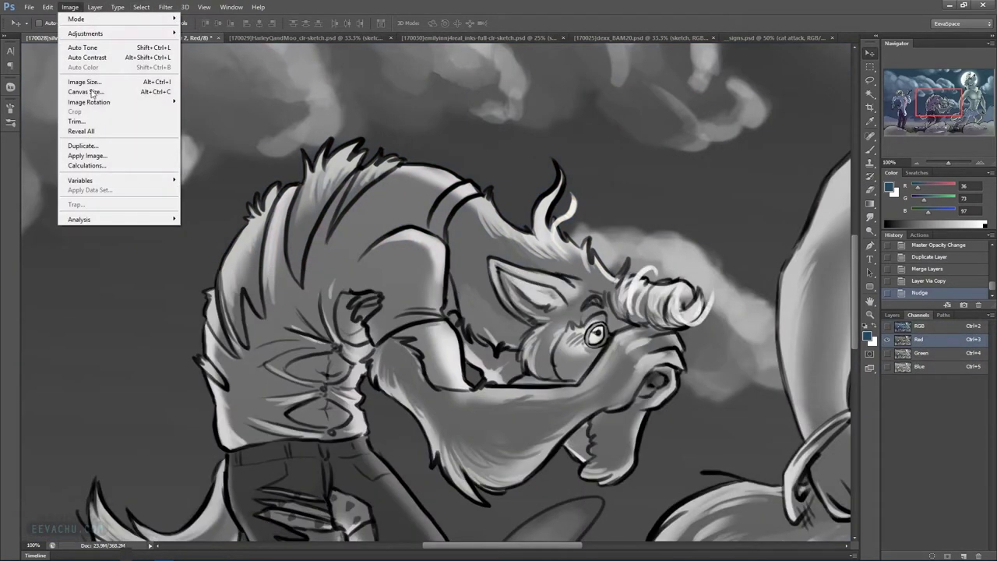
pyautogui.click(107, 155)
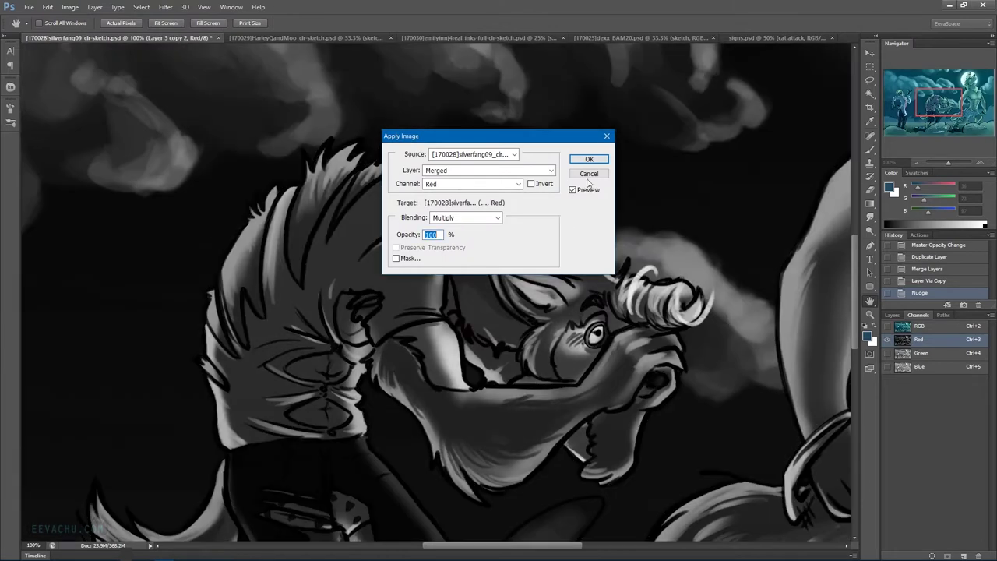
pyautogui.click(524, 171)
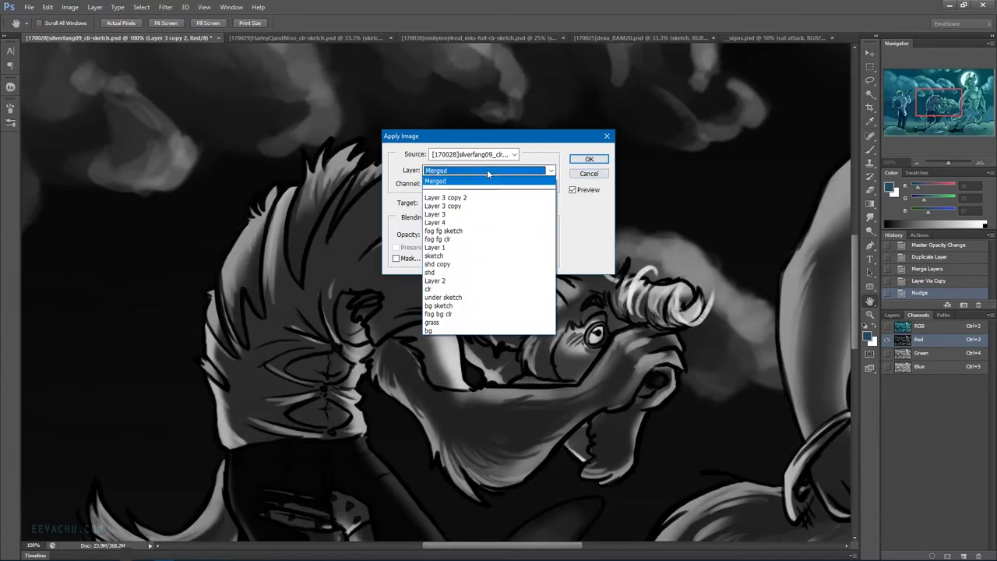
pyautogui.click(472, 207)
pyautogui.click(468, 217)
pyautogui.click(467, 221)
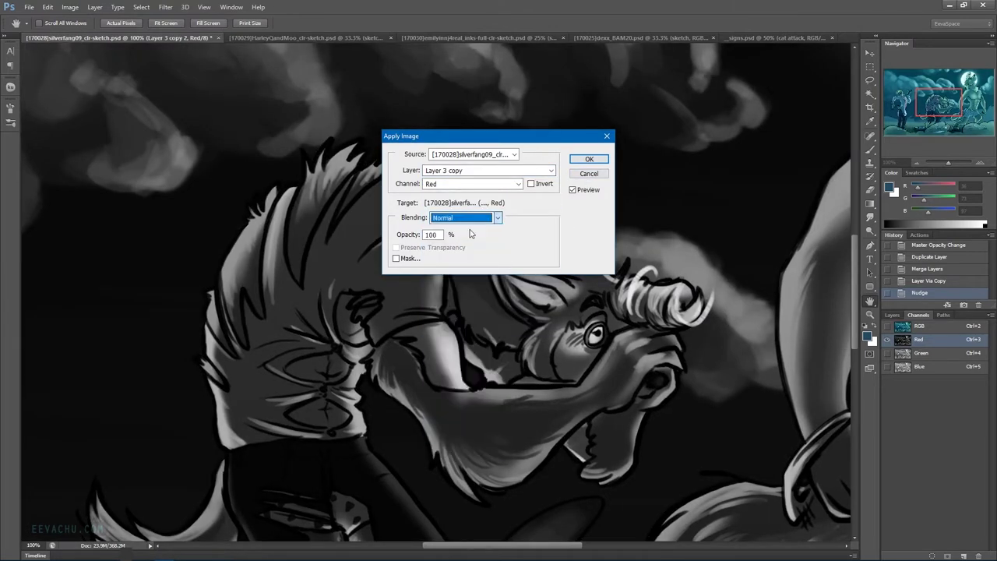
pyautogui.click(590, 160)
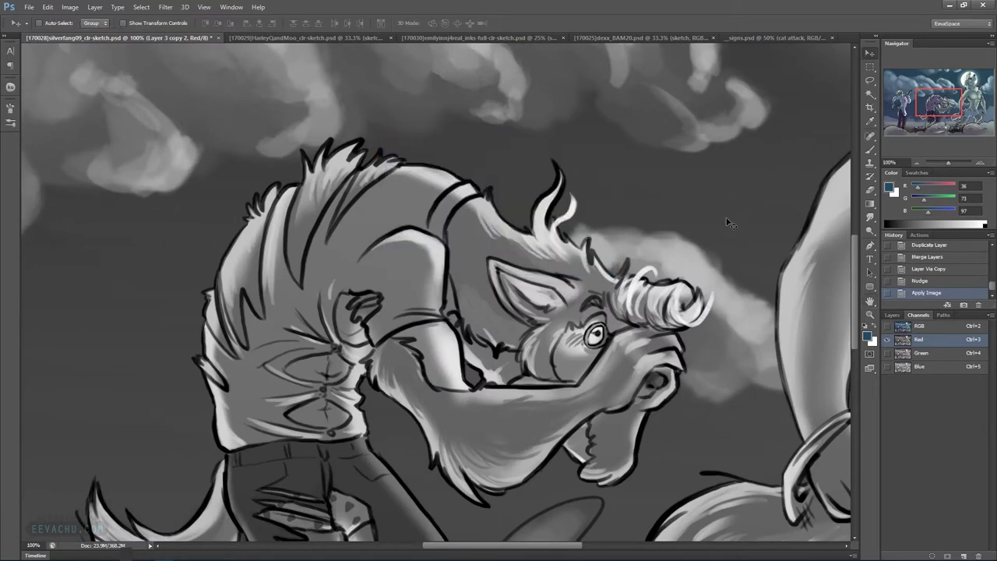
# Show all colour channels and examine the channel-offset effect on Layer 3 copy 2 up close and across the whole picture
pyautogui.click(887, 326)
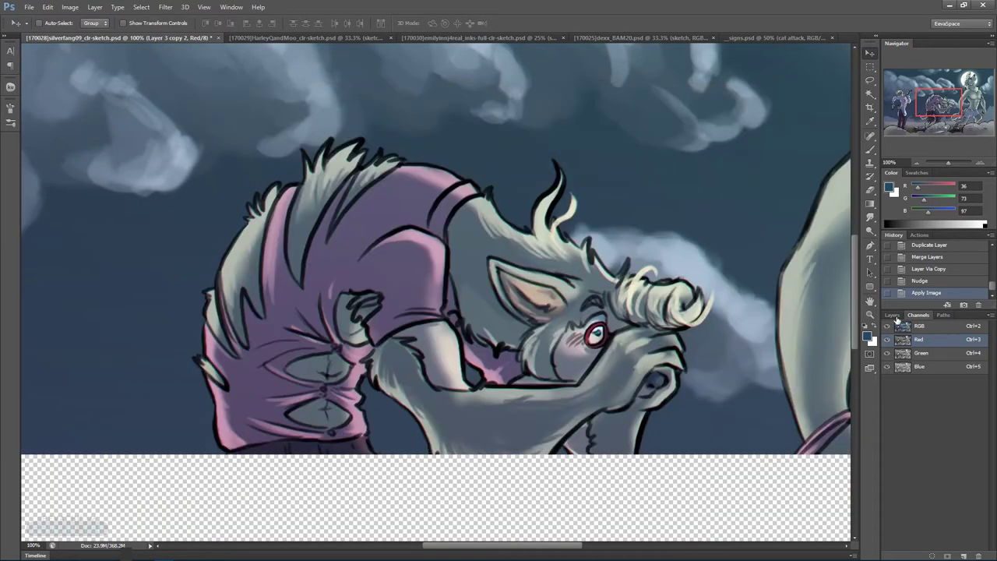
pyautogui.click(892, 315)
pyautogui.click(990, 341)
pyautogui.click(968, 376)
pyautogui.click(966, 376)
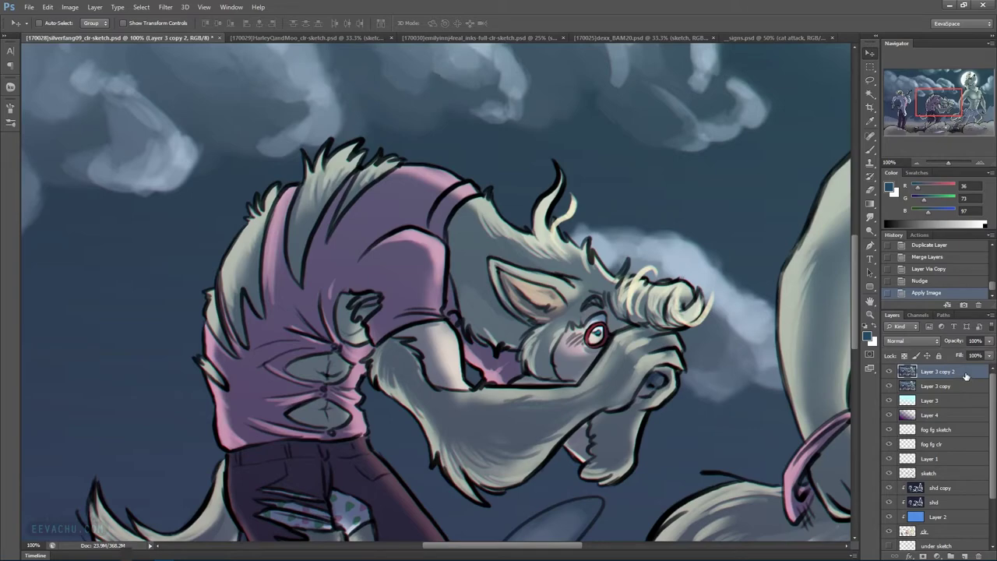
pyautogui.click(917, 162)
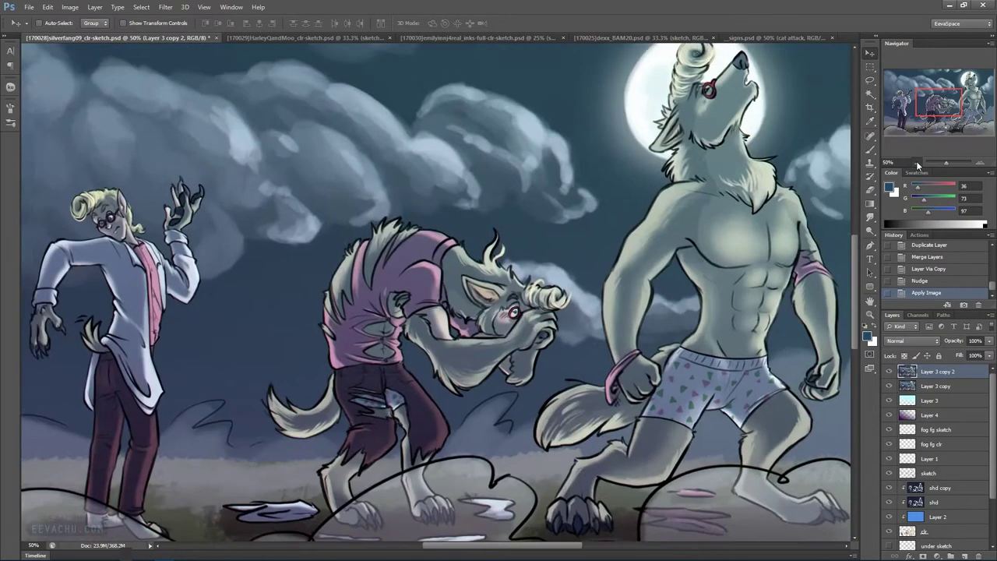
pyautogui.click(917, 162)
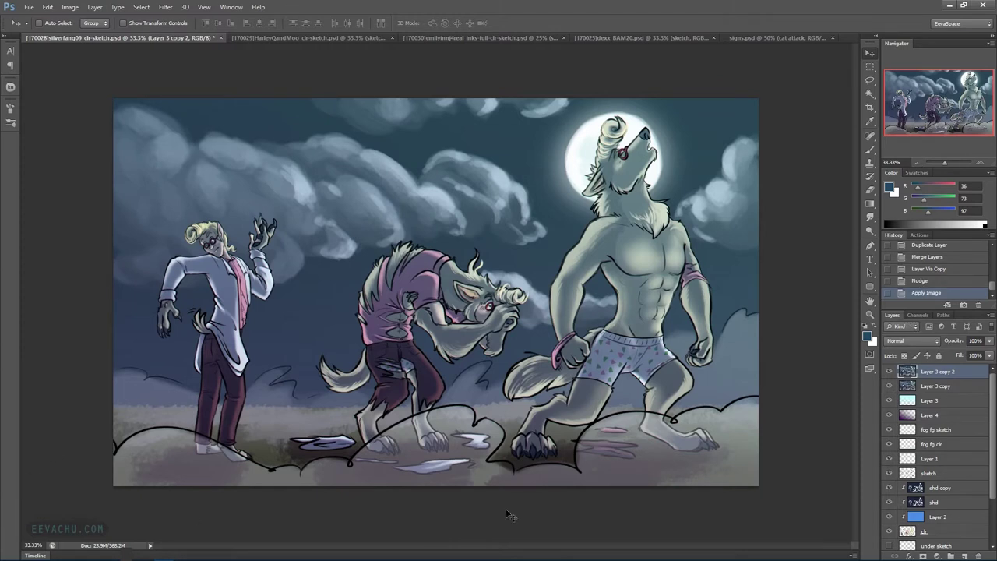
# Delete the merged layers Layer 3 copy and Layer 3 copy 2, and select the sketch layer
pyautogui.keyDown('shift'); pyautogui.click(962, 390); pyautogui.keyUp('shift')
pyautogui.press('Delete')
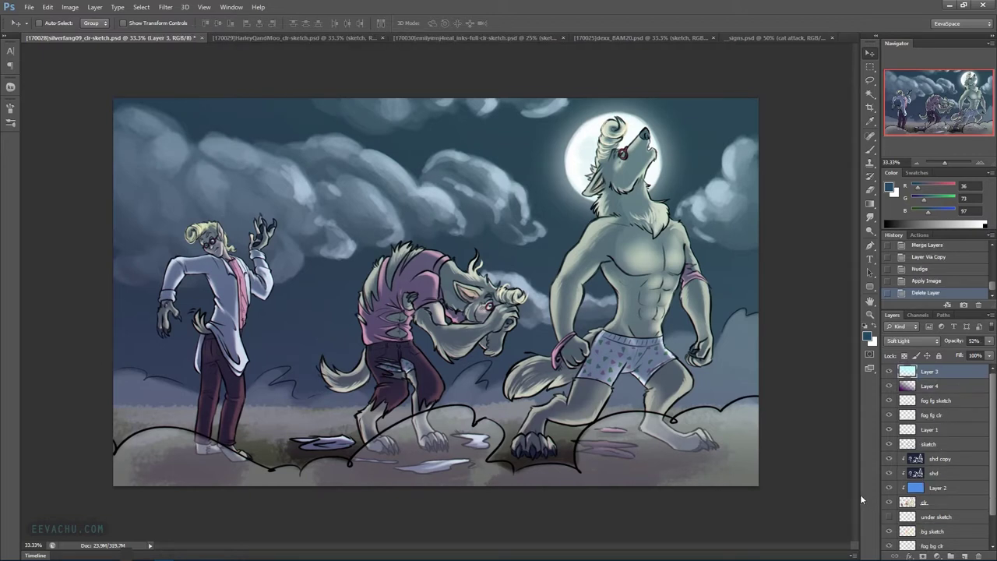
pyautogui.click(951, 445)
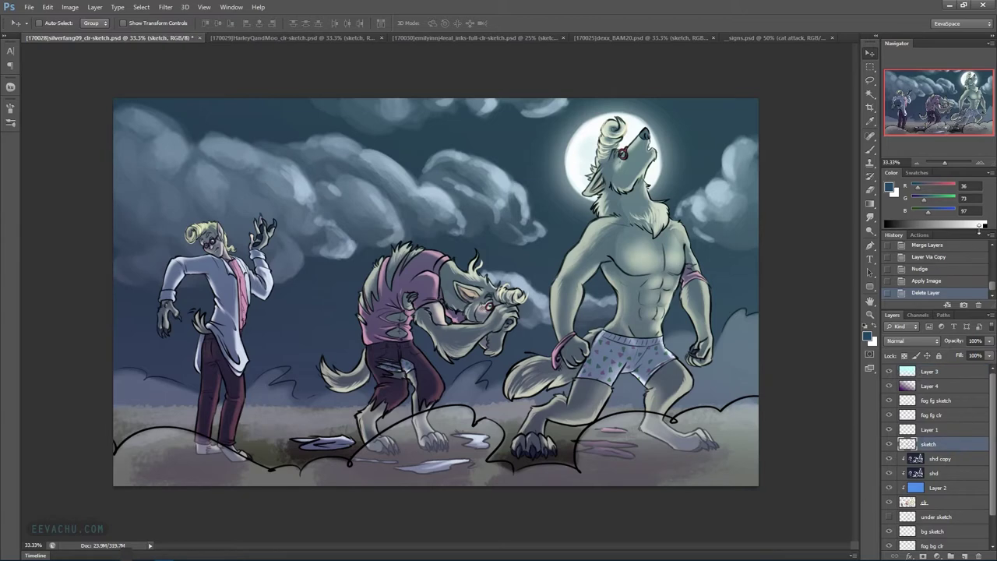
# Sign the sketch layer with the artist's signature and 2017 near the picture's lower-right corner, using a black 11 px brush
pyautogui.click(982, 163)
pyautogui.click(982, 164)
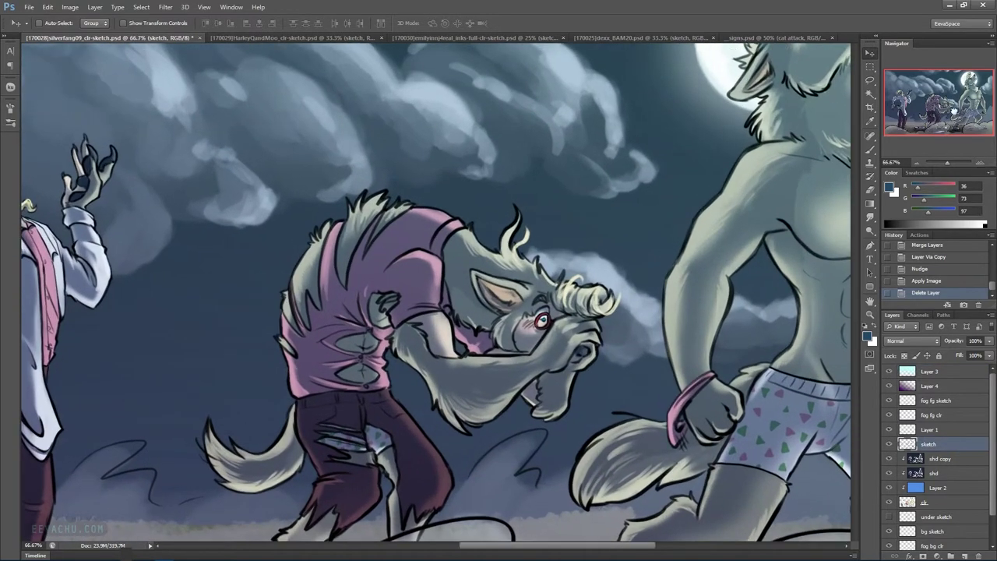
pyautogui.moveTo(945, 108); pyautogui.dragTo(981, 136)
pyautogui.moveTo(774, 418); pyautogui.dragTo(677, 381)
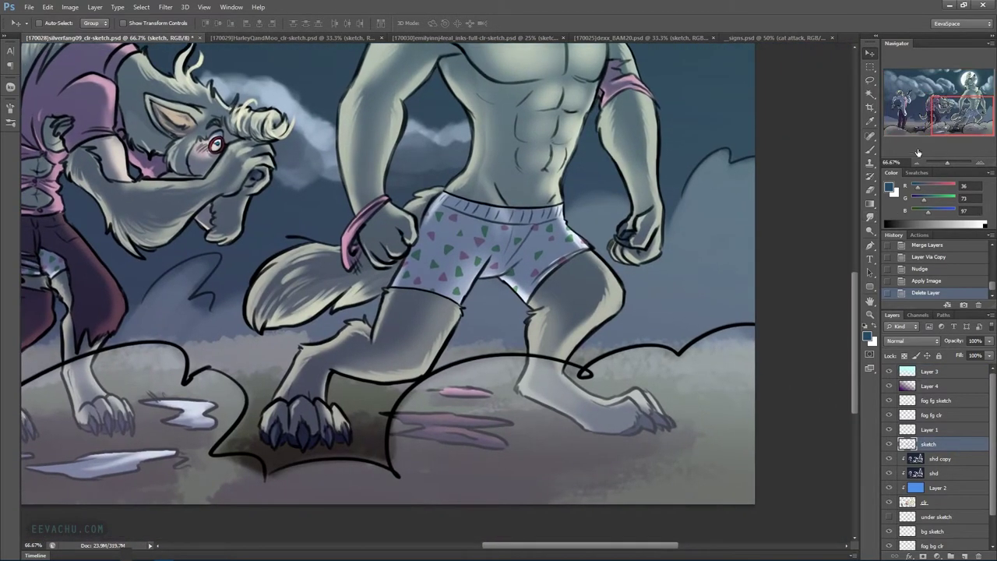
pyautogui.press('b')
pyautogui.press('b')
pyautogui.press('d')
pyautogui.rightClick(674, 415)
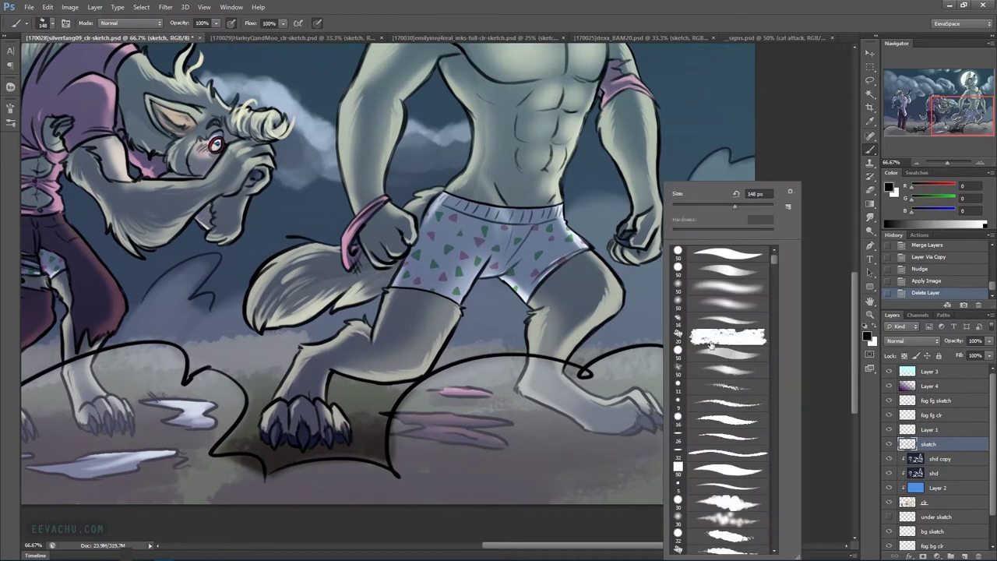
pyautogui.click(715, 320)
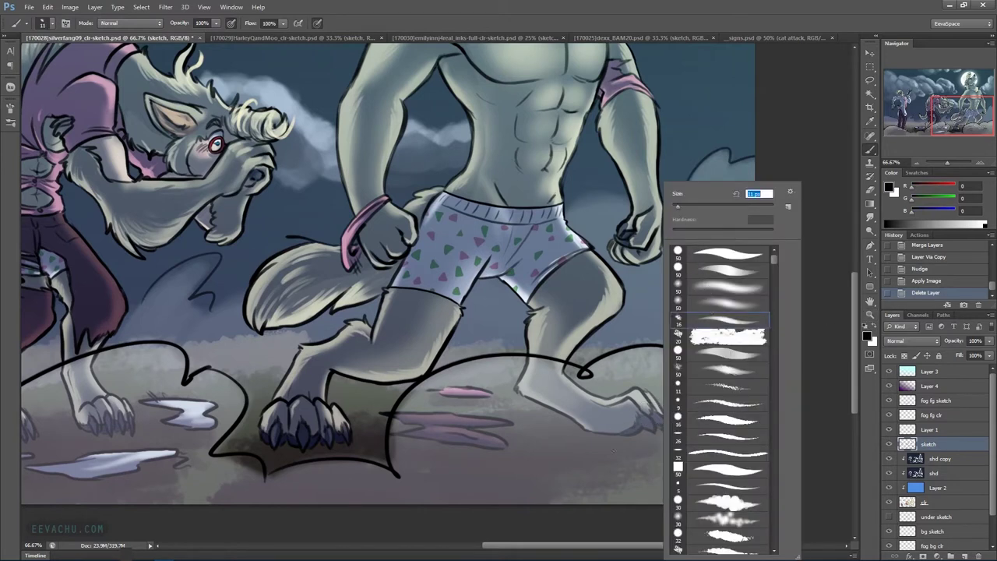
pyautogui.moveTo(607, 462); pyautogui.dragTo(616, 451)
pyautogui.moveTo(620, 449)
pyautogui.mouseDown()
pyautogui.moveTo(627, 462)
pyautogui.moveTo(627, 448)
pyautogui.mouseUp()
pyautogui.moveTo(621, 456); pyautogui.dragTo(635, 462)
pyautogui.moveTo(638, 449)
pyautogui.mouseDown()
pyautogui.moveTo(641, 461)
pyautogui.moveTo(656, 442)
pyautogui.moveTo(675, 458)
pyautogui.moveTo(682, 452)
pyautogui.mouseUp()
pyautogui.moveTo(631, 471)
pyautogui.mouseDown()
pyautogui.moveTo(642, 483)
pyautogui.moveTo(649, 469)
pyautogui.moveTo(656, 477)
pyautogui.moveTo(699, 436)
pyautogui.mouseUp()
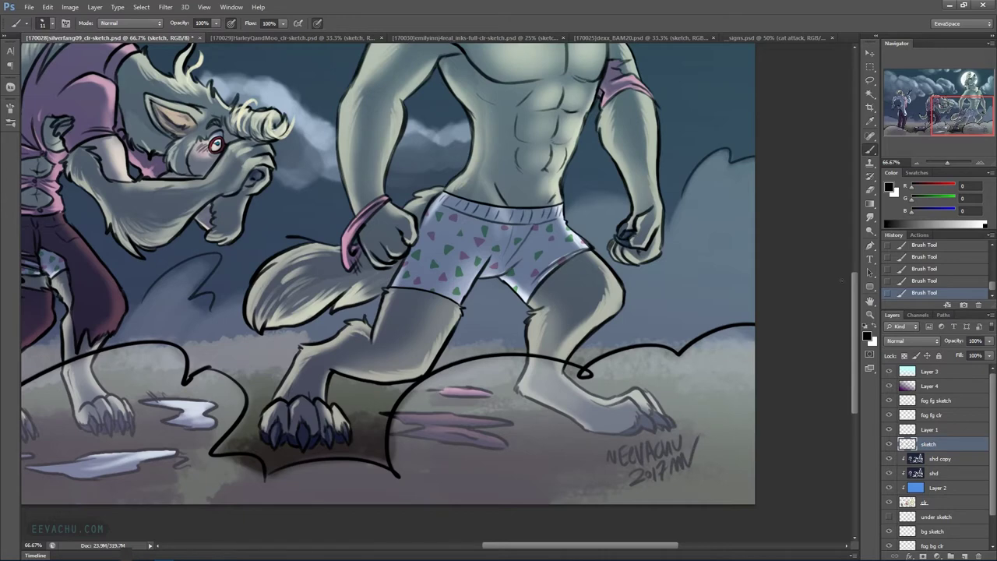
# Save the signed werewolf document
pyautogui.click(917, 162)
pyautogui.click(916, 161)
pyautogui.click(916, 161)
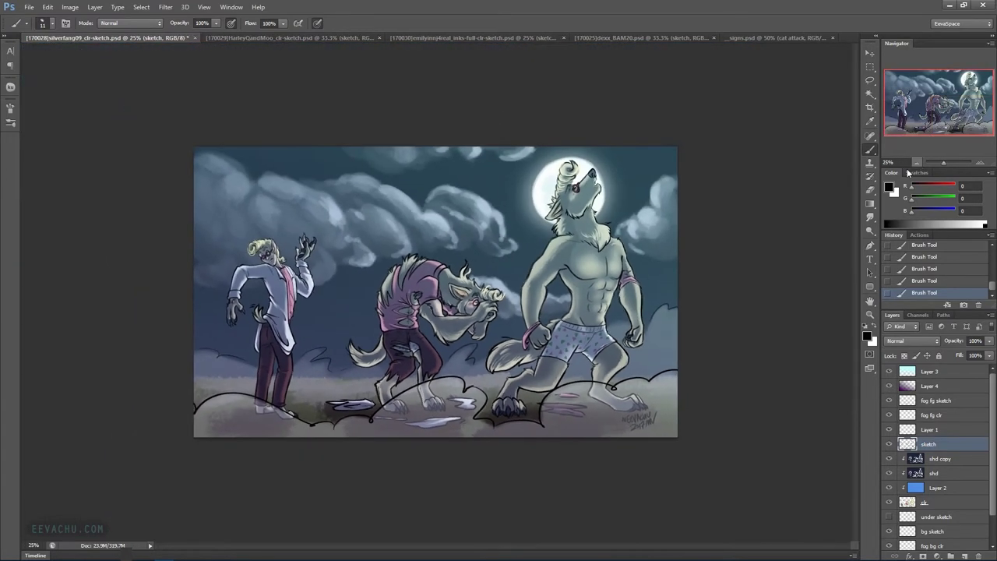
pyautogui.hotkey('ctrl', 's')
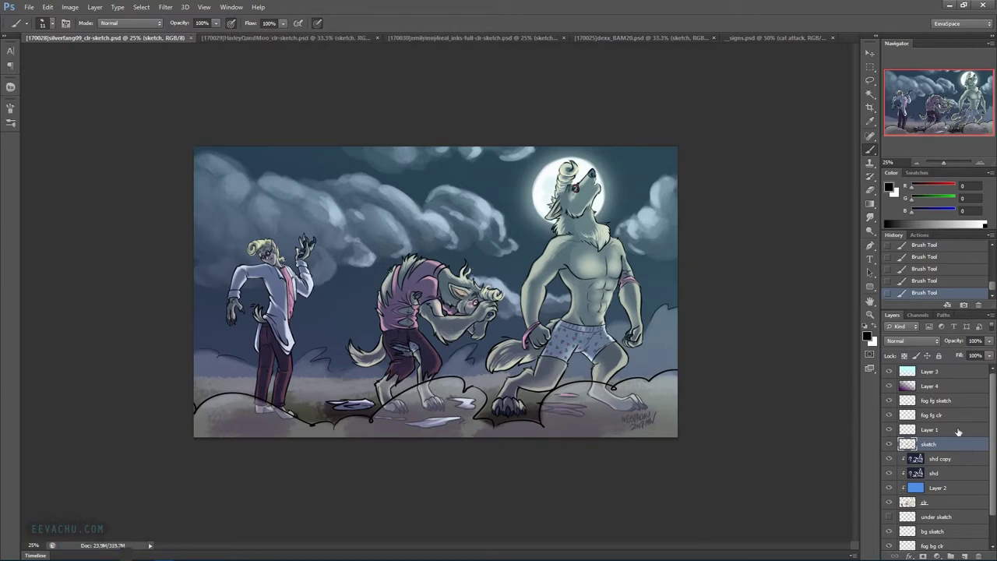
# Duplicate and merge all layers from bg up to Layer 3, and make a second copy of the merged layer
pyautogui.click(948, 384)
pyautogui.scroll(-2, 949, 383)
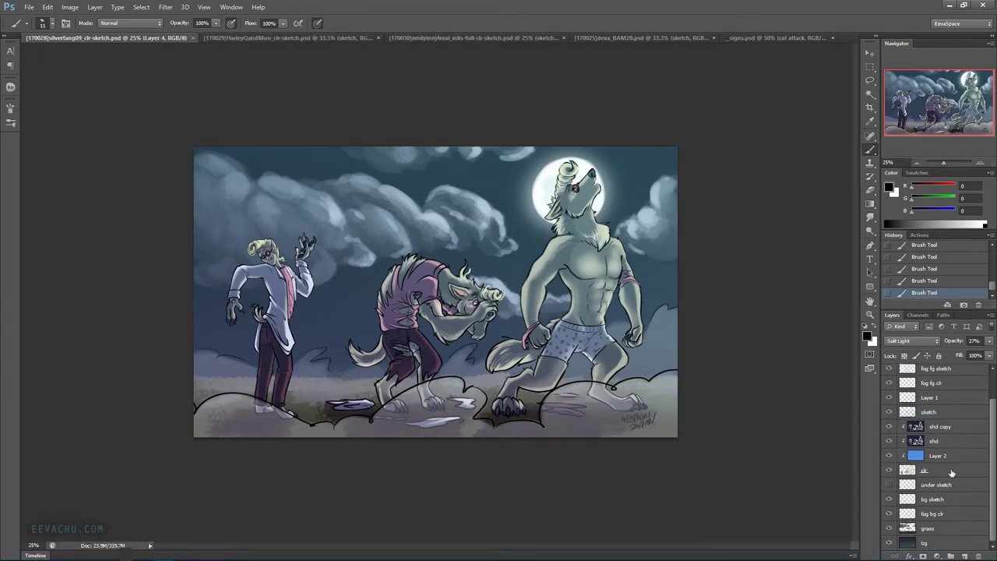
pyautogui.click(939, 544)
pyautogui.scroll(2, 940, 542)
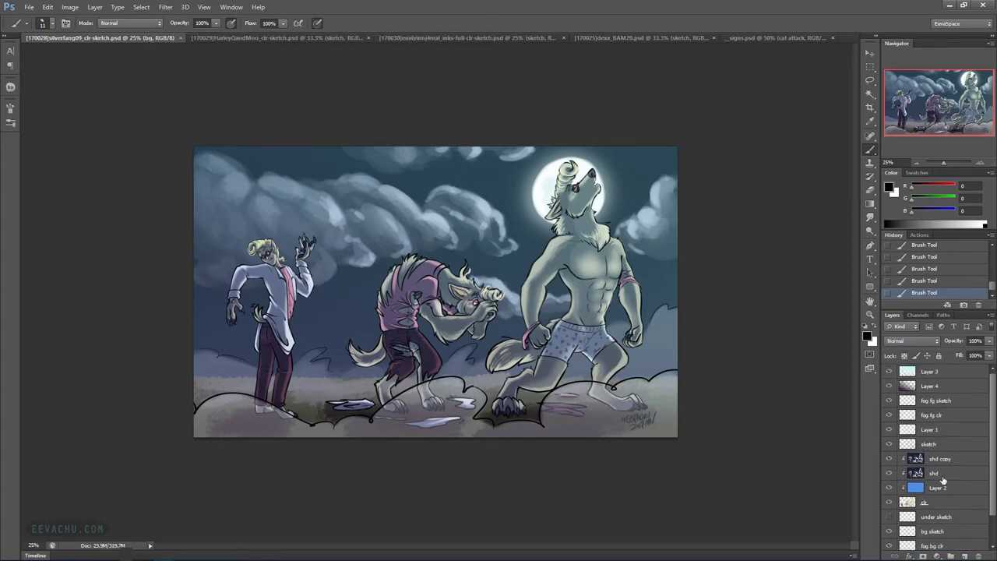
pyautogui.keyDown('shift'); pyautogui.click(944, 371); pyautogui.keyUp('shift')
pyautogui.hotkey('ctrl', 'j')
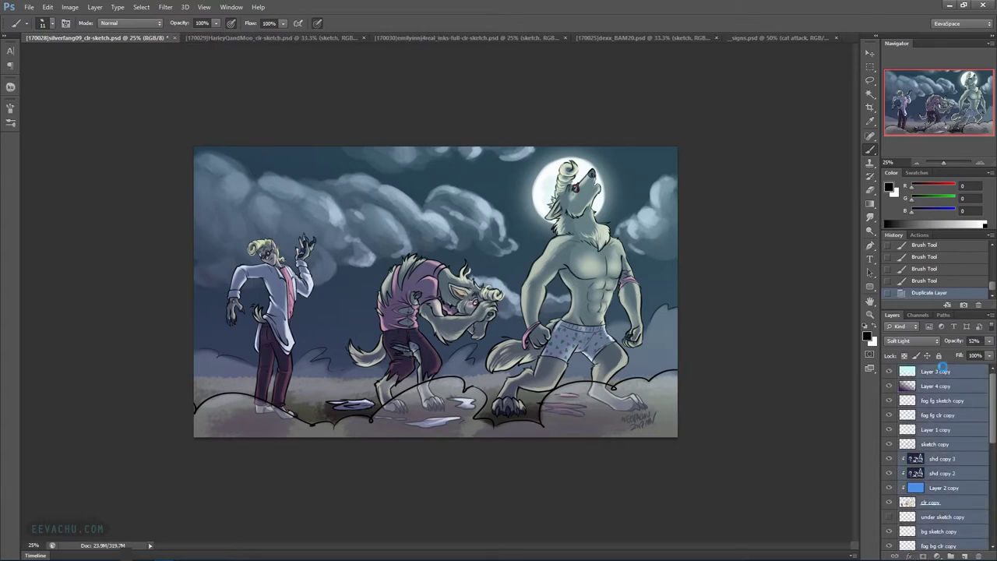
pyautogui.hotkey('ctrl', 'e')
pyautogui.click(870, 53)
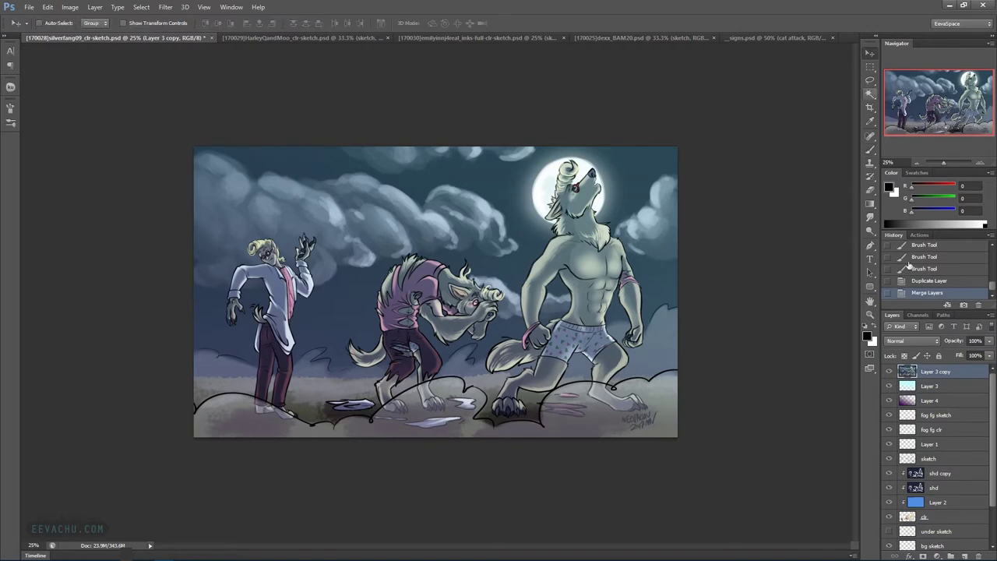
pyautogui.hotkey('ctrl', 'j')
# Nudge Layer 3 copy 2 slightly to the right and set its opacity to 44%
pyautogui.press('Right')
pyautogui.click(989, 340)
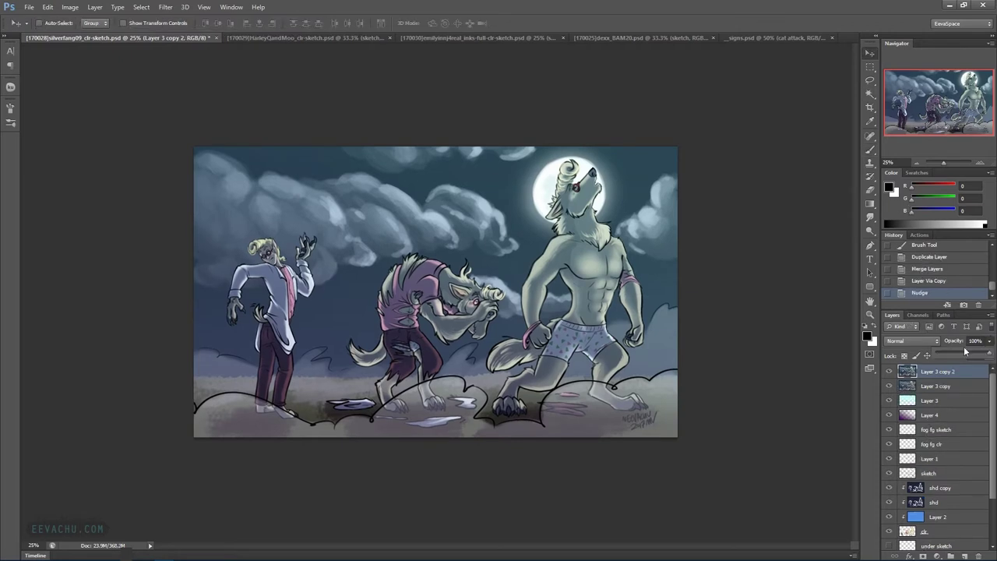
pyautogui.click(960, 353)
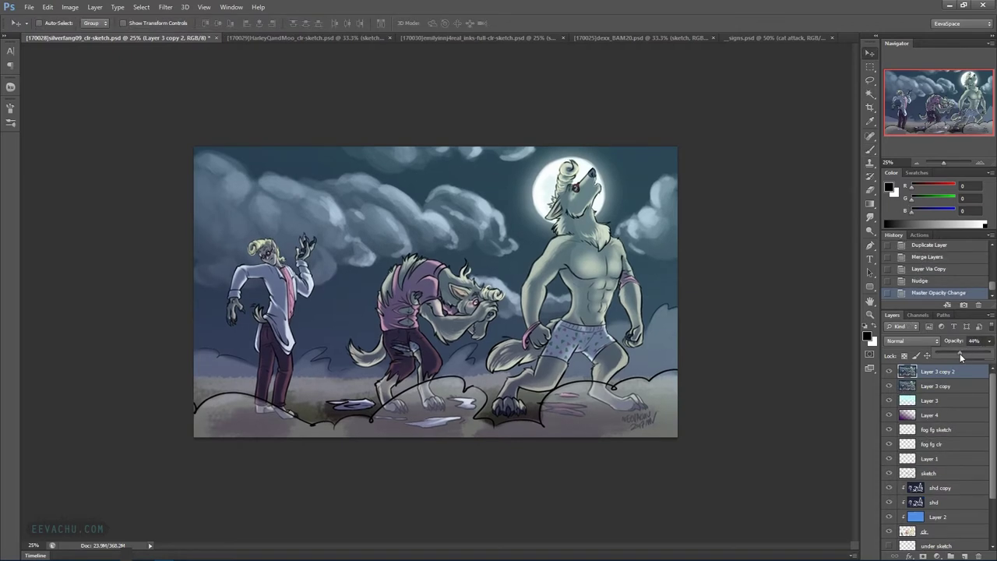
# Apply Layer 3 copy's red channel to the Red channel of Layer 3 copy 2 using Apply Image, and show all channels
pyautogui.click(918, 307)
pyautogui.click(918, 315)
pyautogui.click(920, 340)
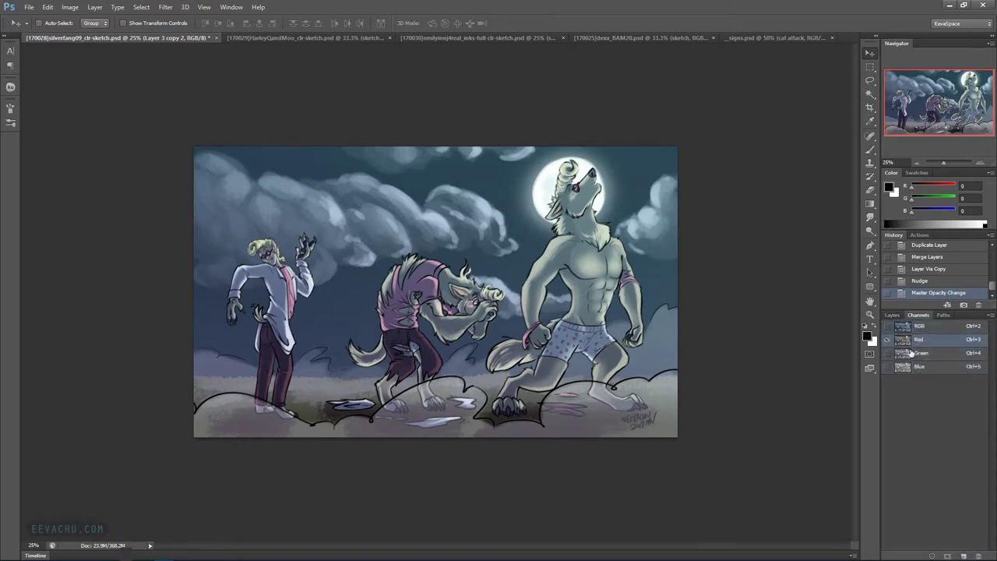
pyautogui.click(70, 7)
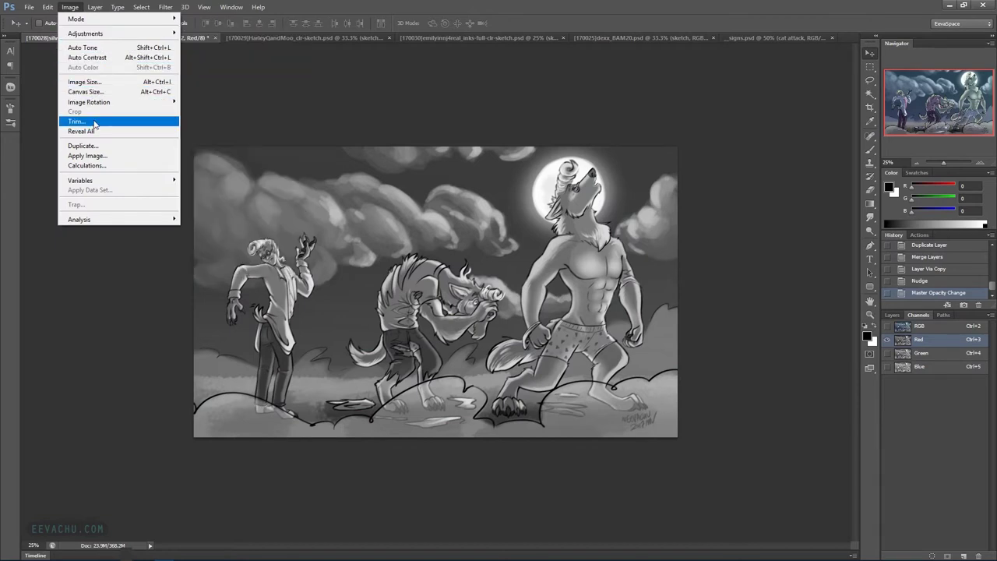
pyautogui.click(87, 156)
pyautogui.click(459, 172)
pyautogui.click(459, 175)
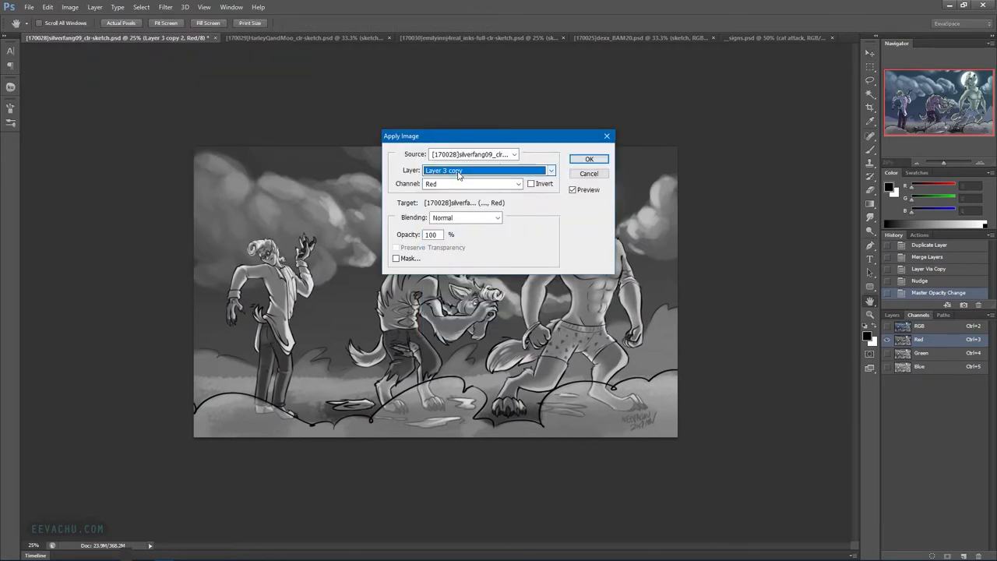
pyautogui.click(583, 159)
pyautogui.click(886, 326)
pyautogui.click(893, 314)
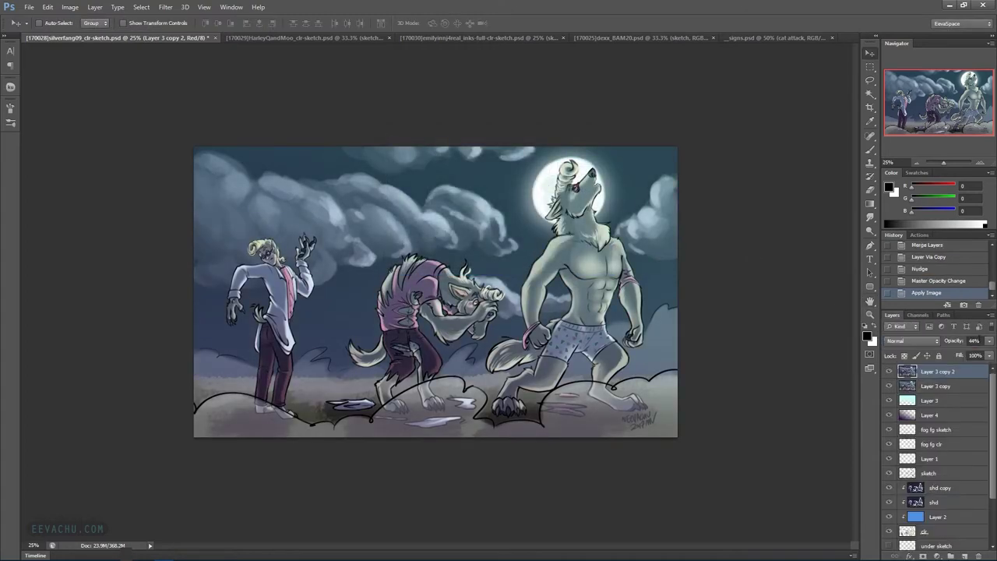
# Try Layer 3 copy 2 at 100% opacity, and revert the history to the point just after the layer was duplicated
pyautogui.moveTo(992, 354); pyautogui.dragTo(996, 354)
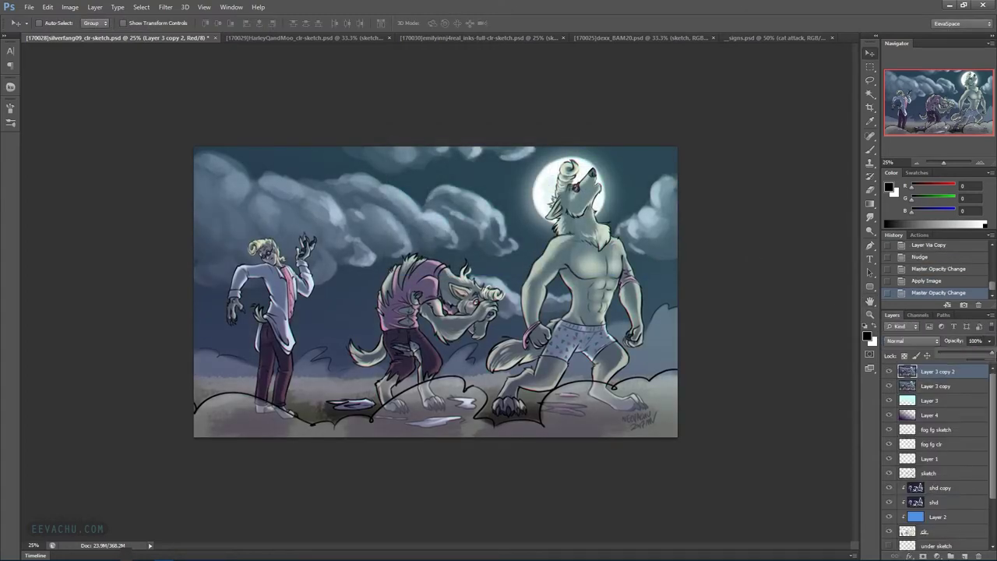
pyautogui.click(980, 165)
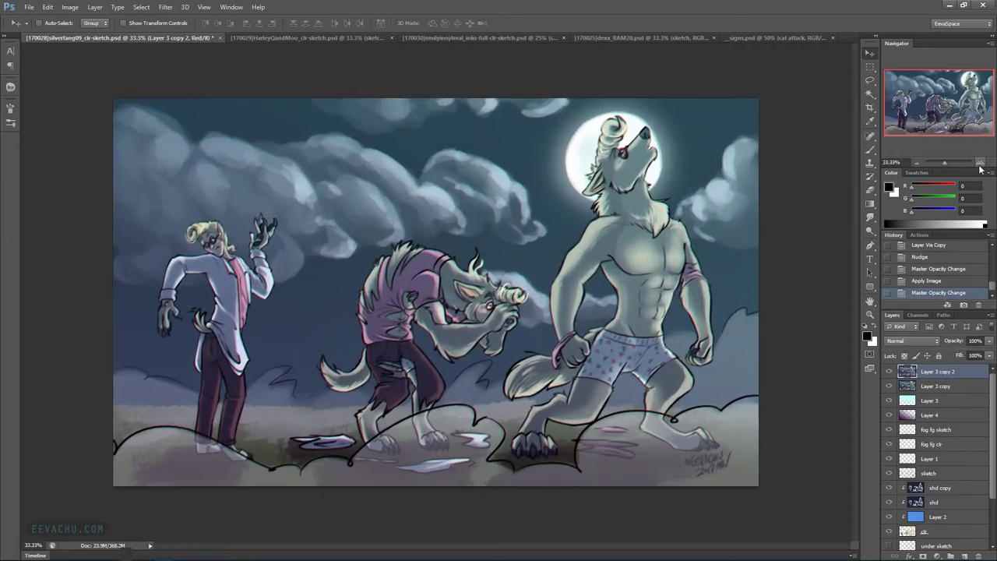
pyautogui.click(980, 165)
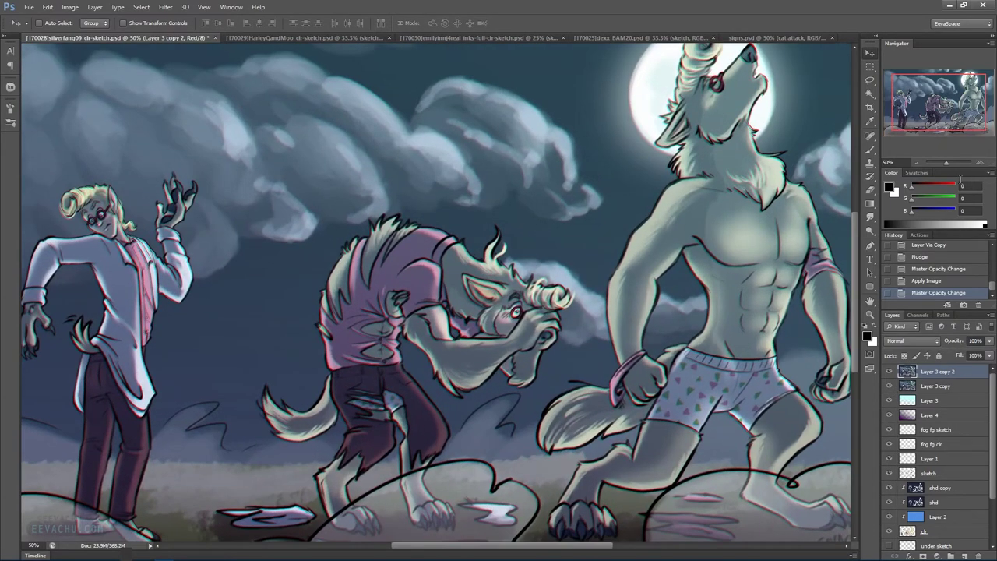
pyautogui.click(939, 280)
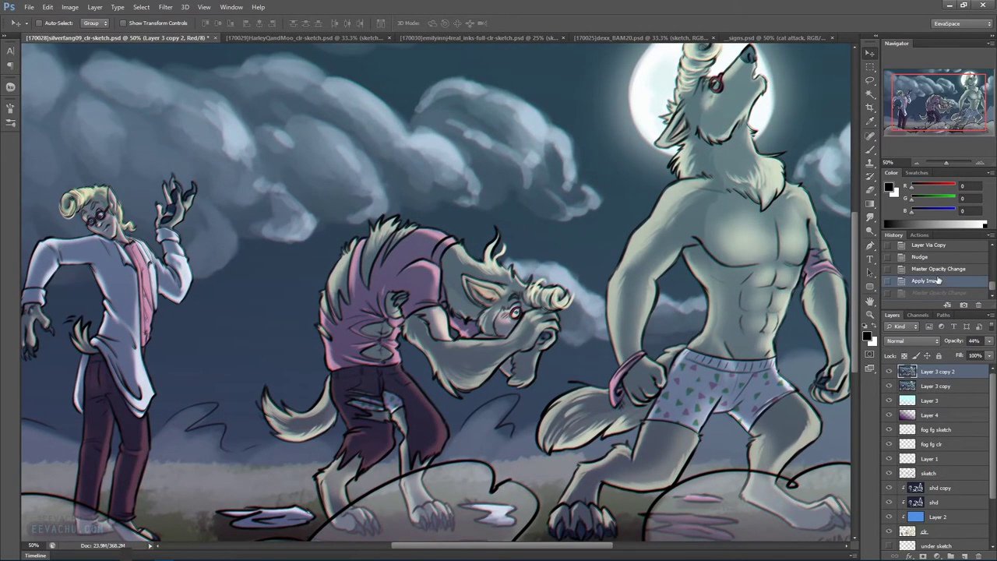
pyautogui.click(934, 246)
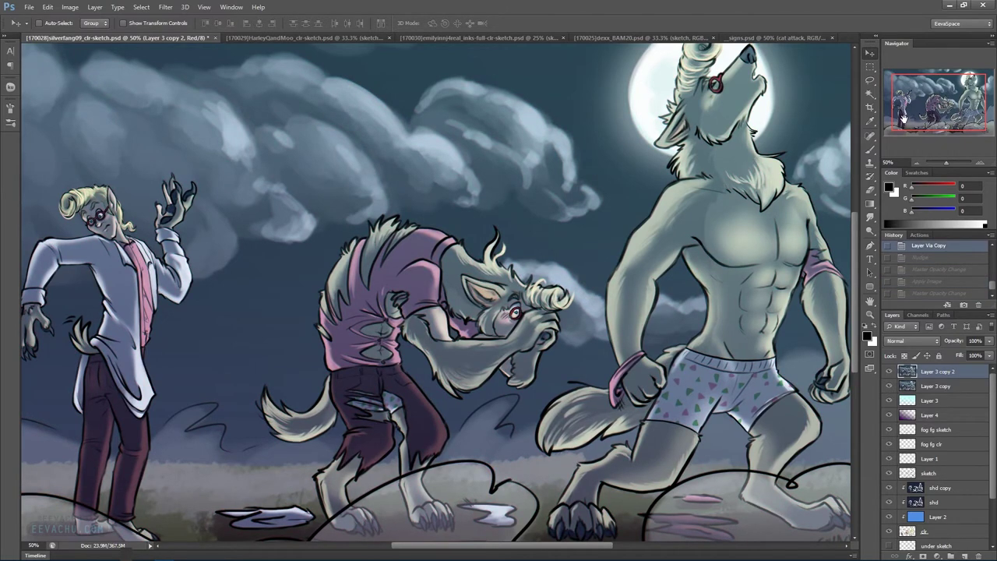
# Reactivate all colour channels and nudge Layer 3 copy 2 slightly to the left
pyautogui.press('Left')
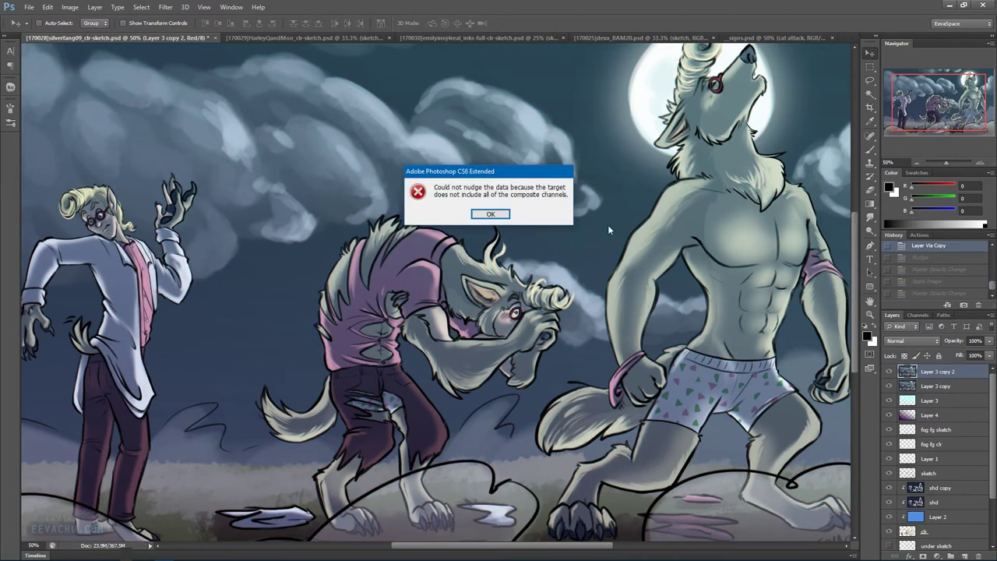
pyautogui.click(490, 214)
pyautogui.click(918, 316)
pyautogui.click(920, 327)
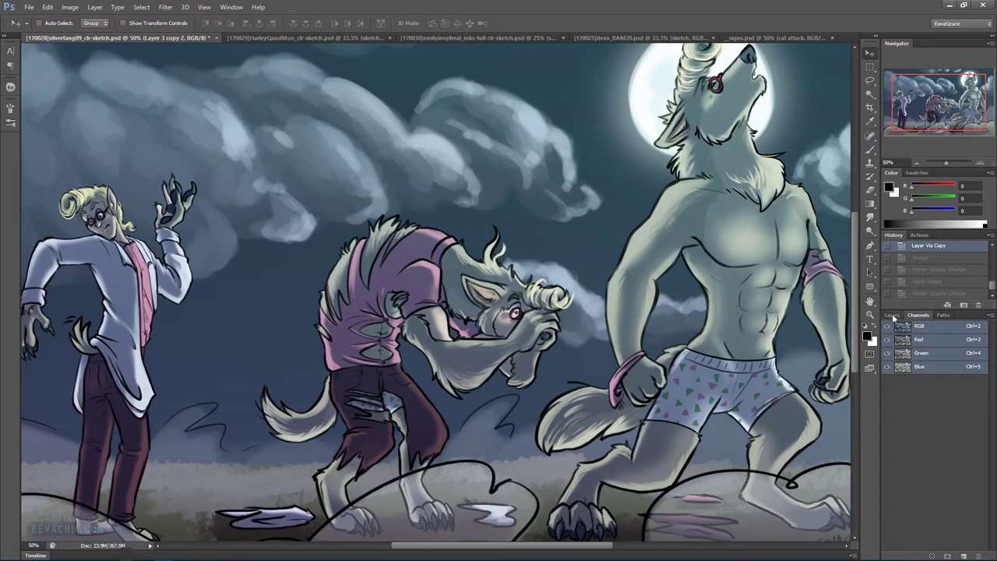
pyautogui.click(892, 315)
pyautogui.press('Left')
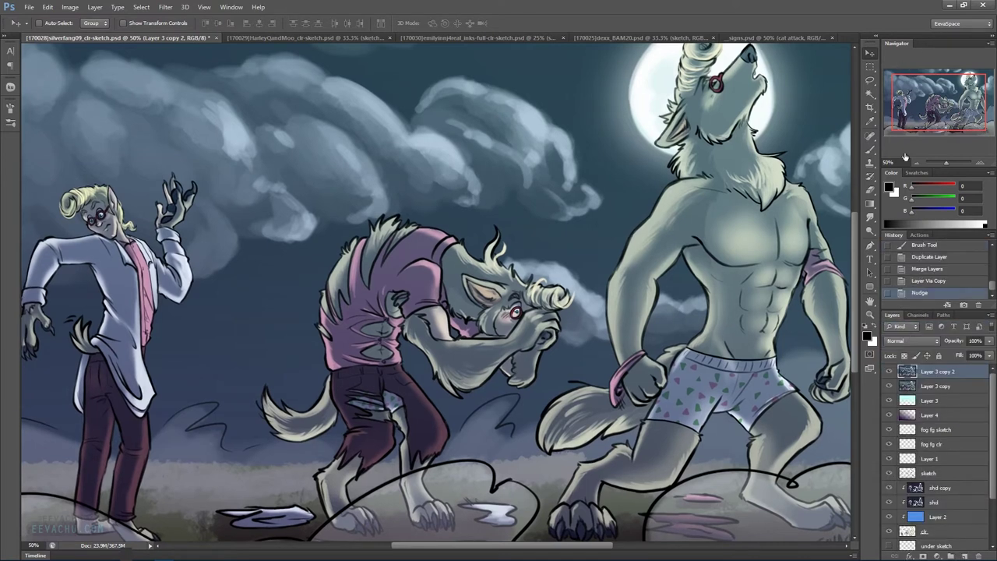
# Lower Layer 3 copy 2's opacity and apply Layer 3 copy's red channel to its Red channel with Normal blending at 100%
pyautogui.click(989, 341)
pyautogui.moveTo(989, 354); pyautogui.dragTo(966, 353)
pyautogui.click(917, 315)
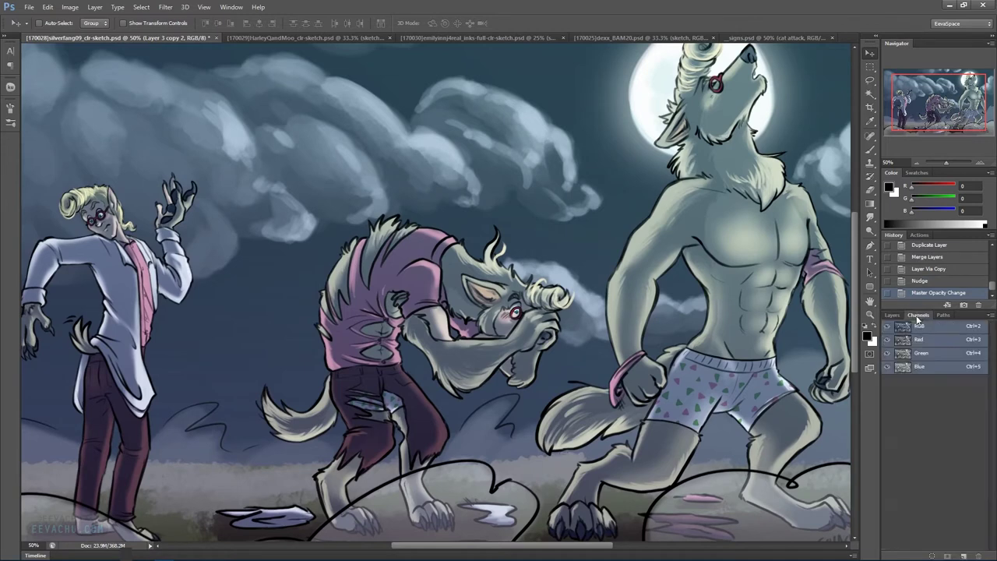
pyautogui.click(919, 340)
pyautogui.click(70, 7)
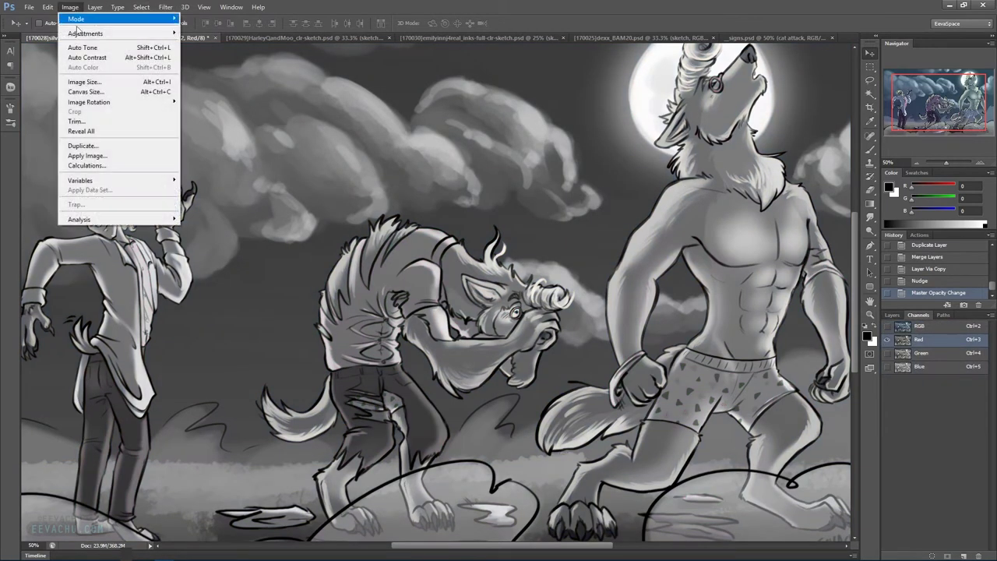
pyautogui.click(94, 156)
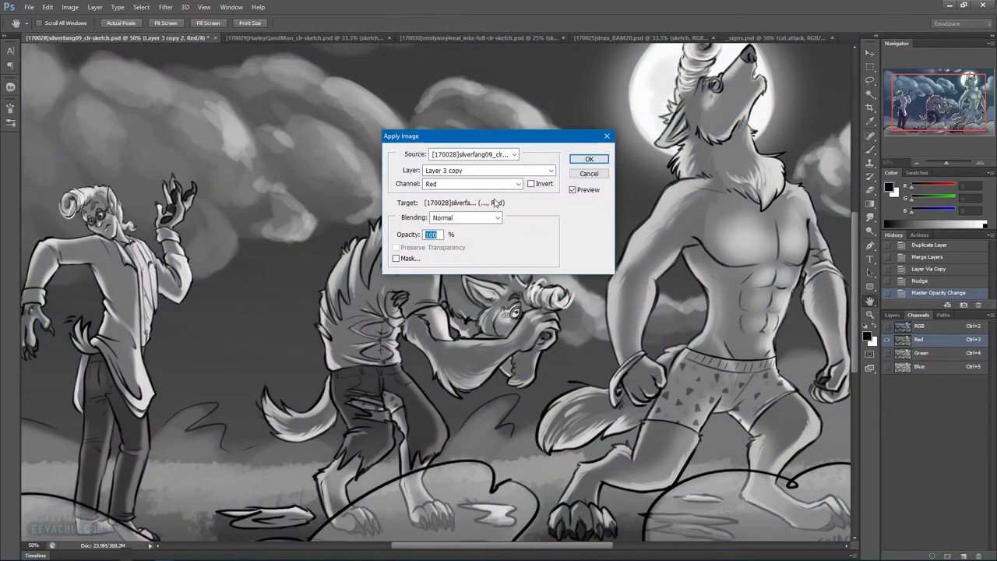
pyautogui.click(590, 161)
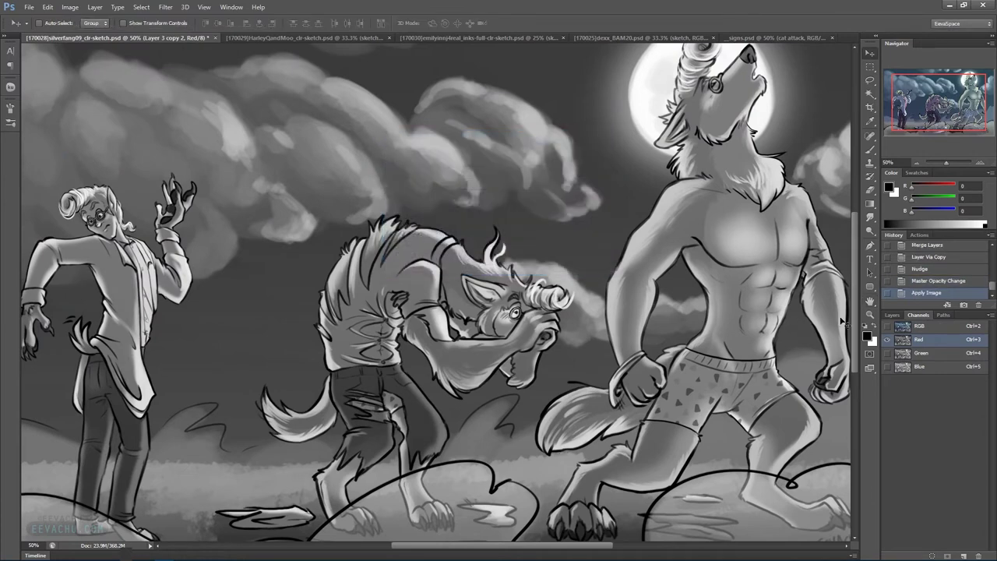
pyautogui.click(930, 328)
# Set Layer 3 copy 2's opacity to 100% and save the document
pyautogui.click(892, 315)
pyautogui.click(987, 341)
pyautogui.moveTo(968, 354); pyautogui.dragTo(991, 354)
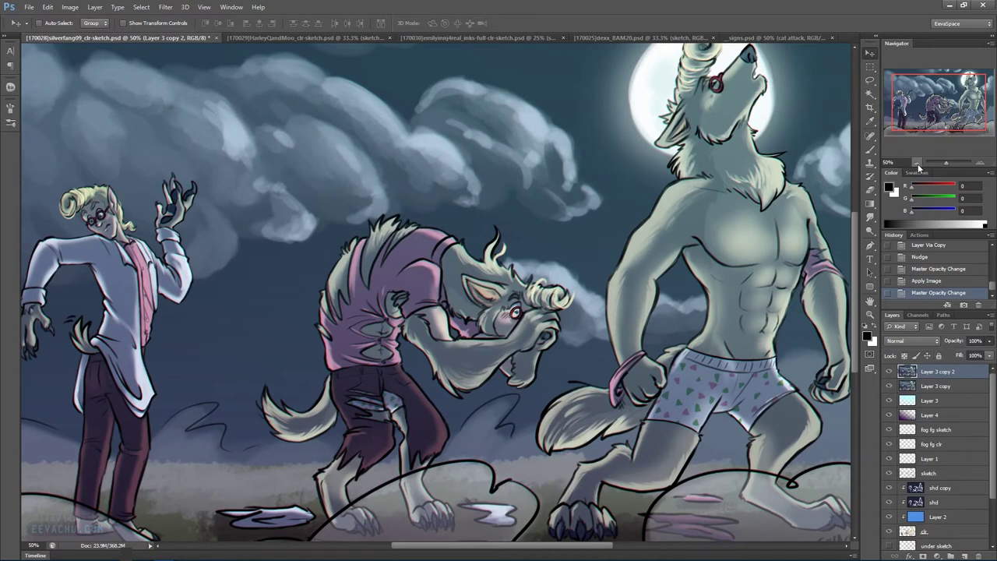
pyautogui.click(917, 165)
pyautogui.hotkey('ctrl', 's')
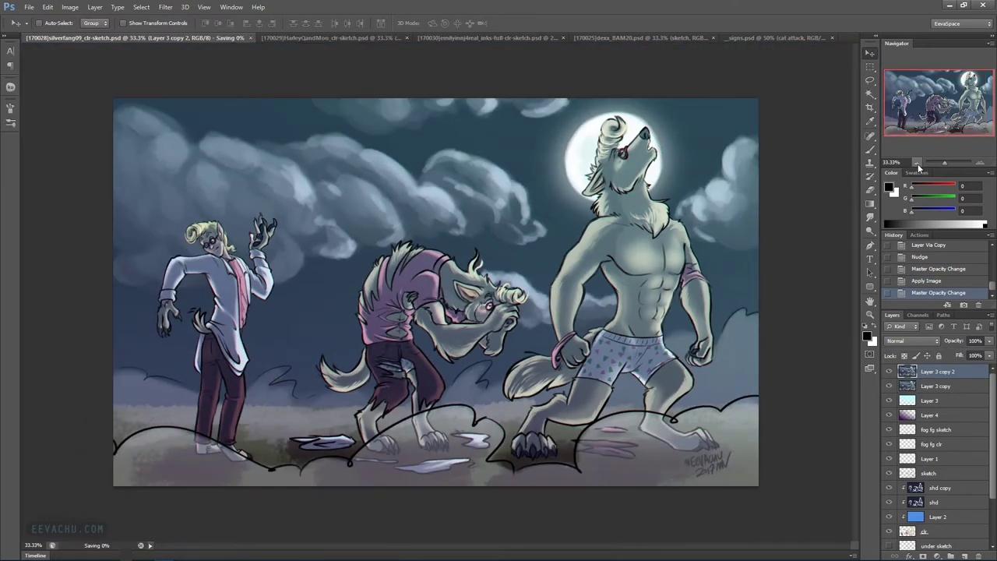